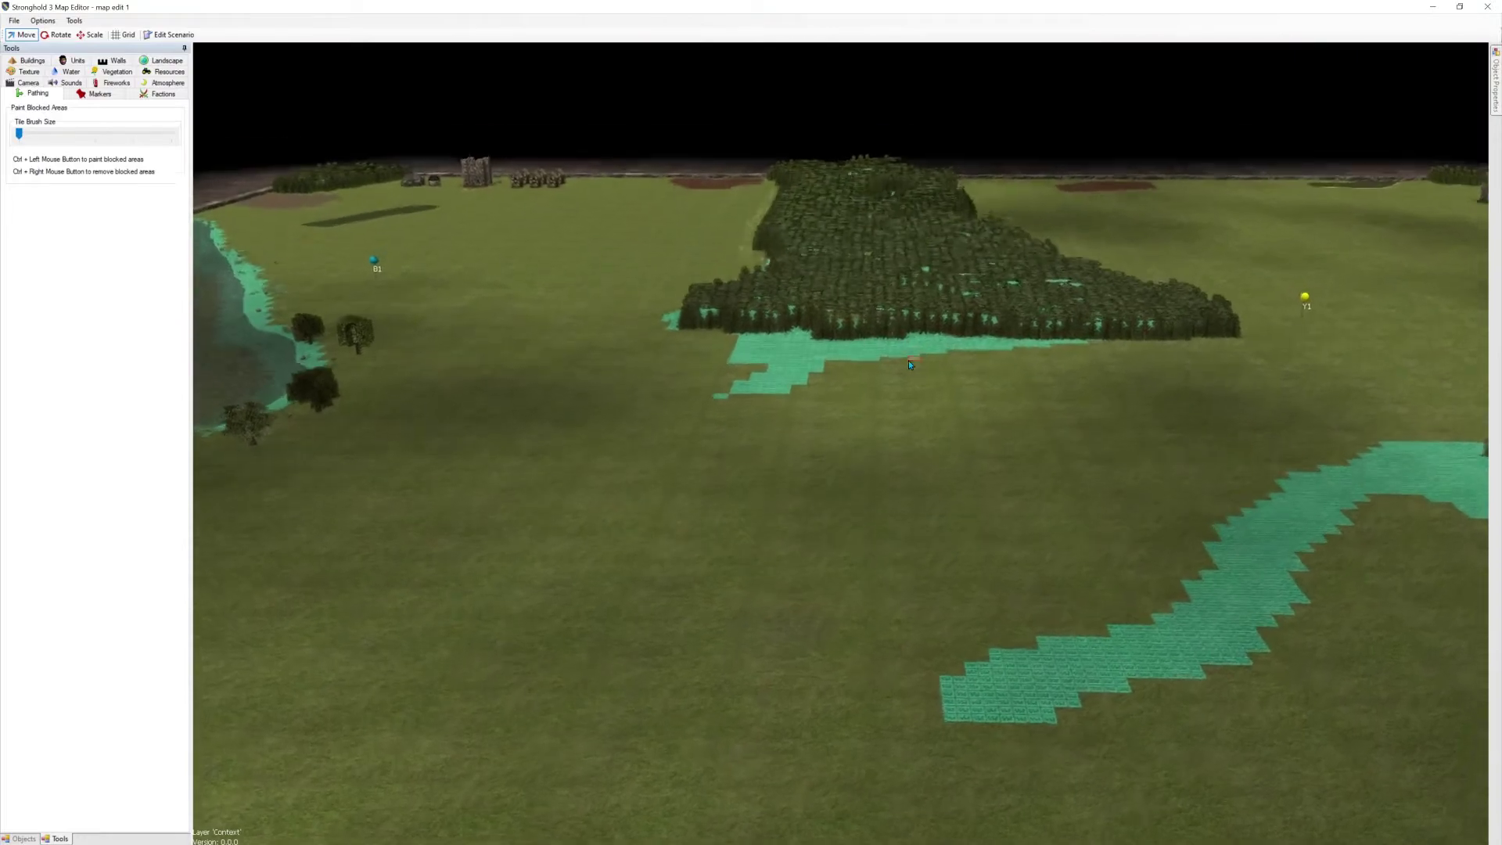
Place four apple farms in a two-by-two block in the map corner beyond the houses
key("d")
key("s")
middle_click_drag(1270, 429, 552, 341)
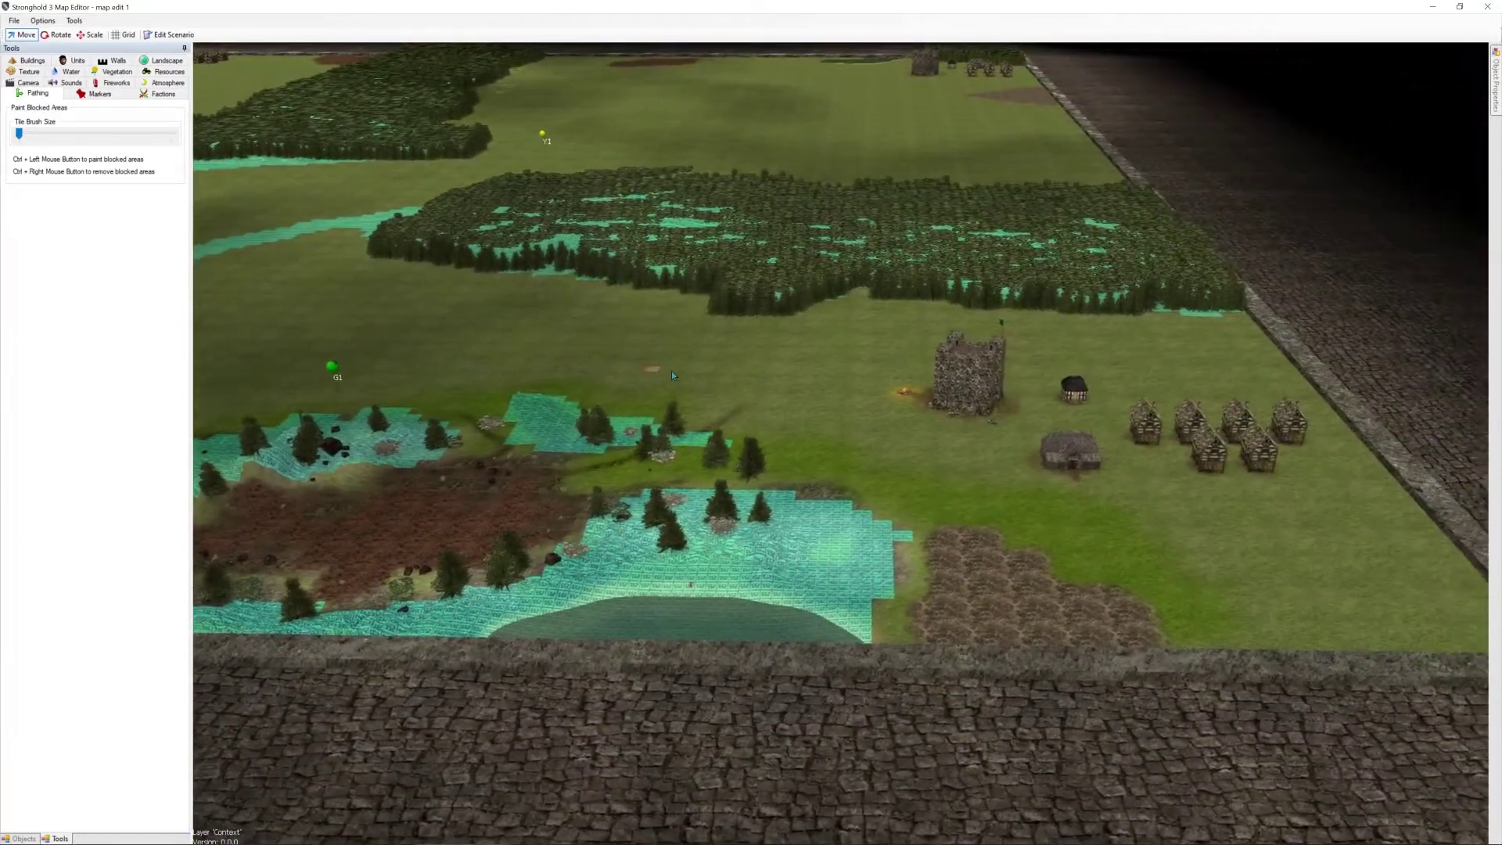
middle_click_drag(857, 361, 1084, 480)
scroll(764, 469, "up", 5)
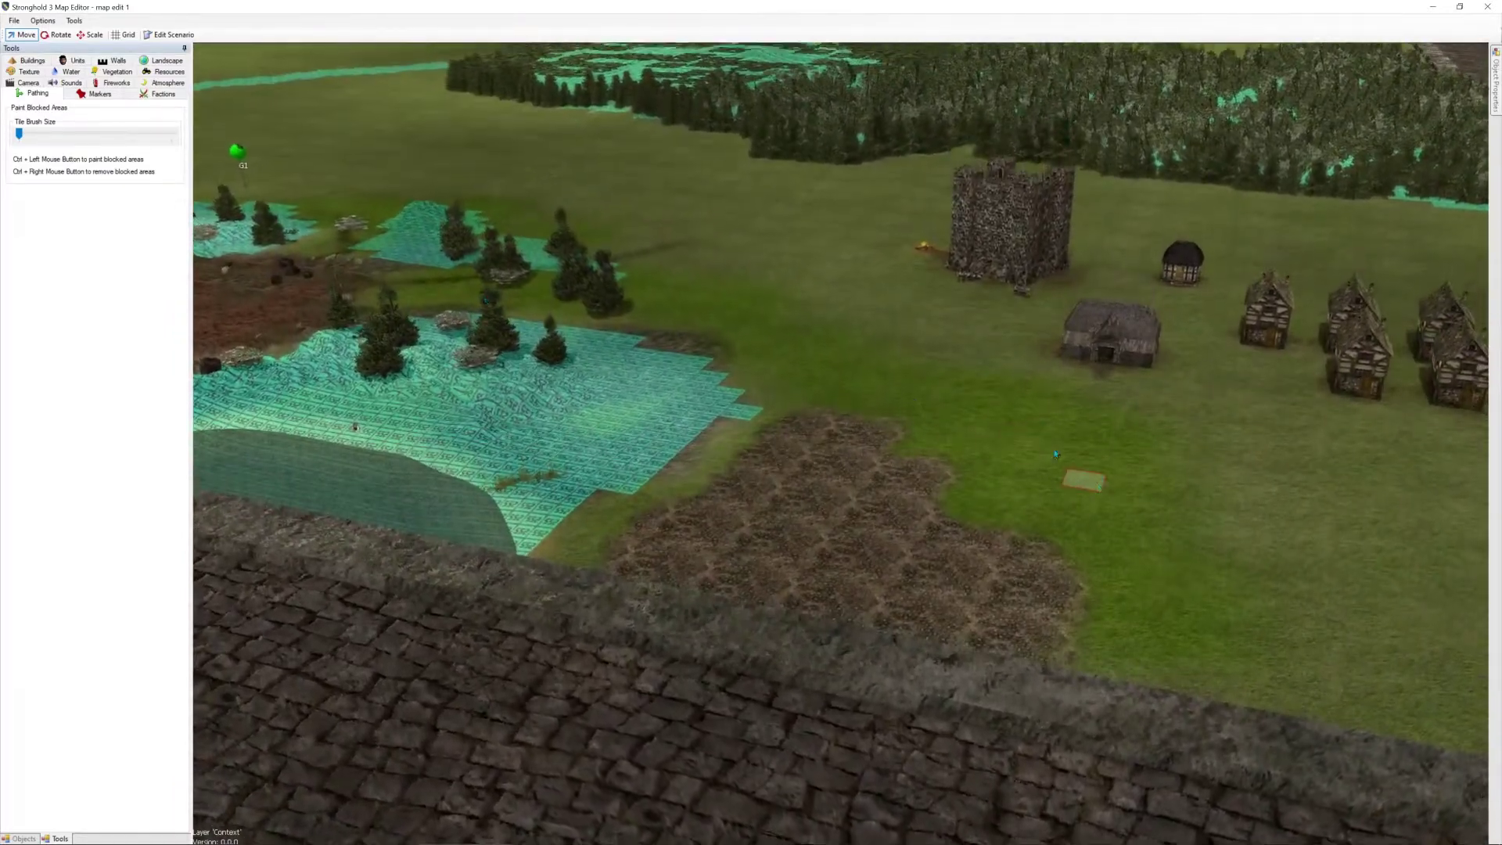
left_click(26, 63)
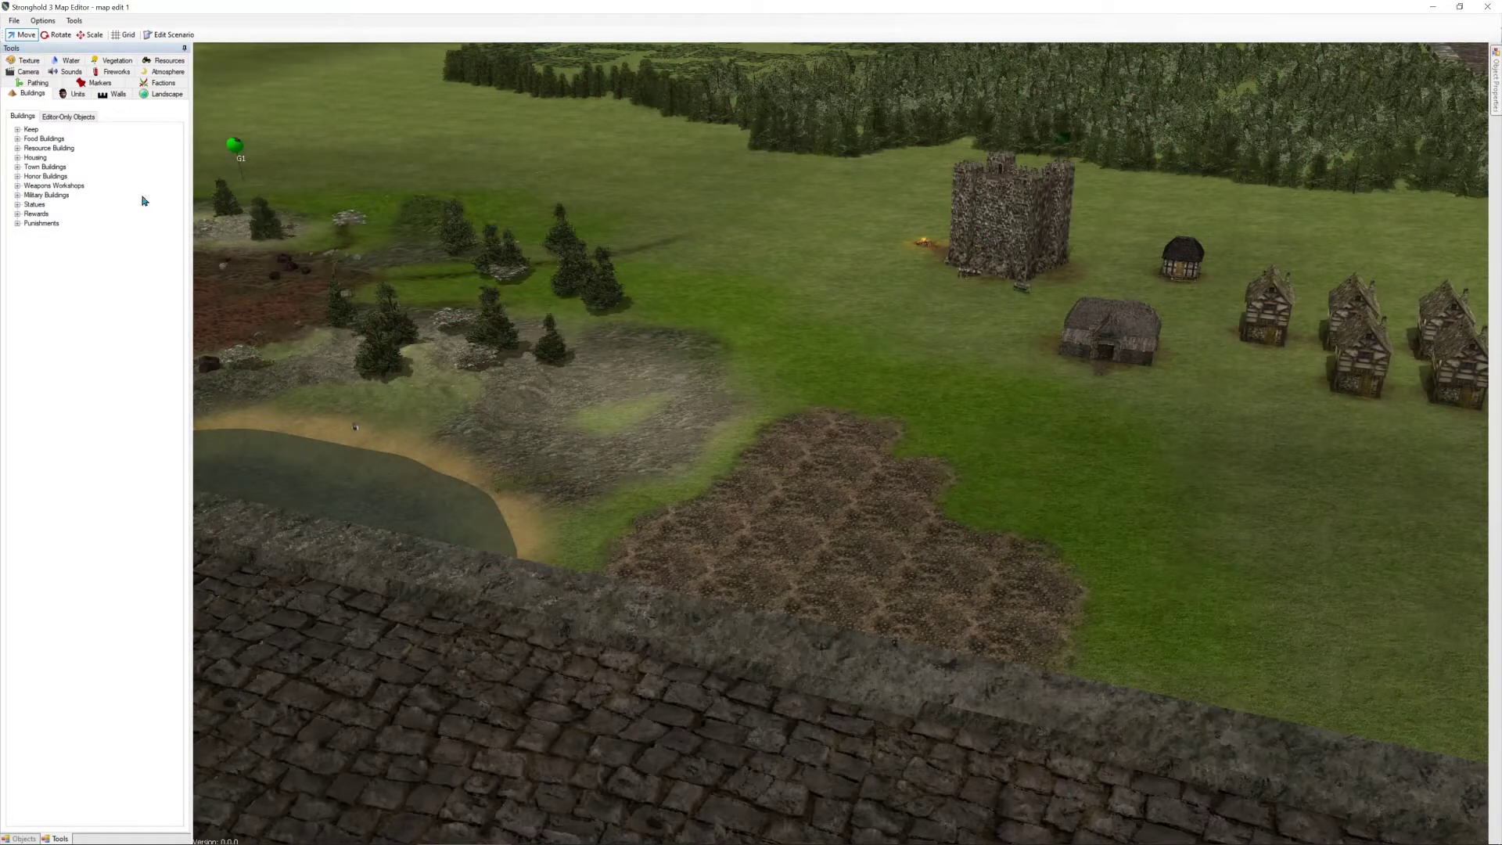
left_click(18, 140)
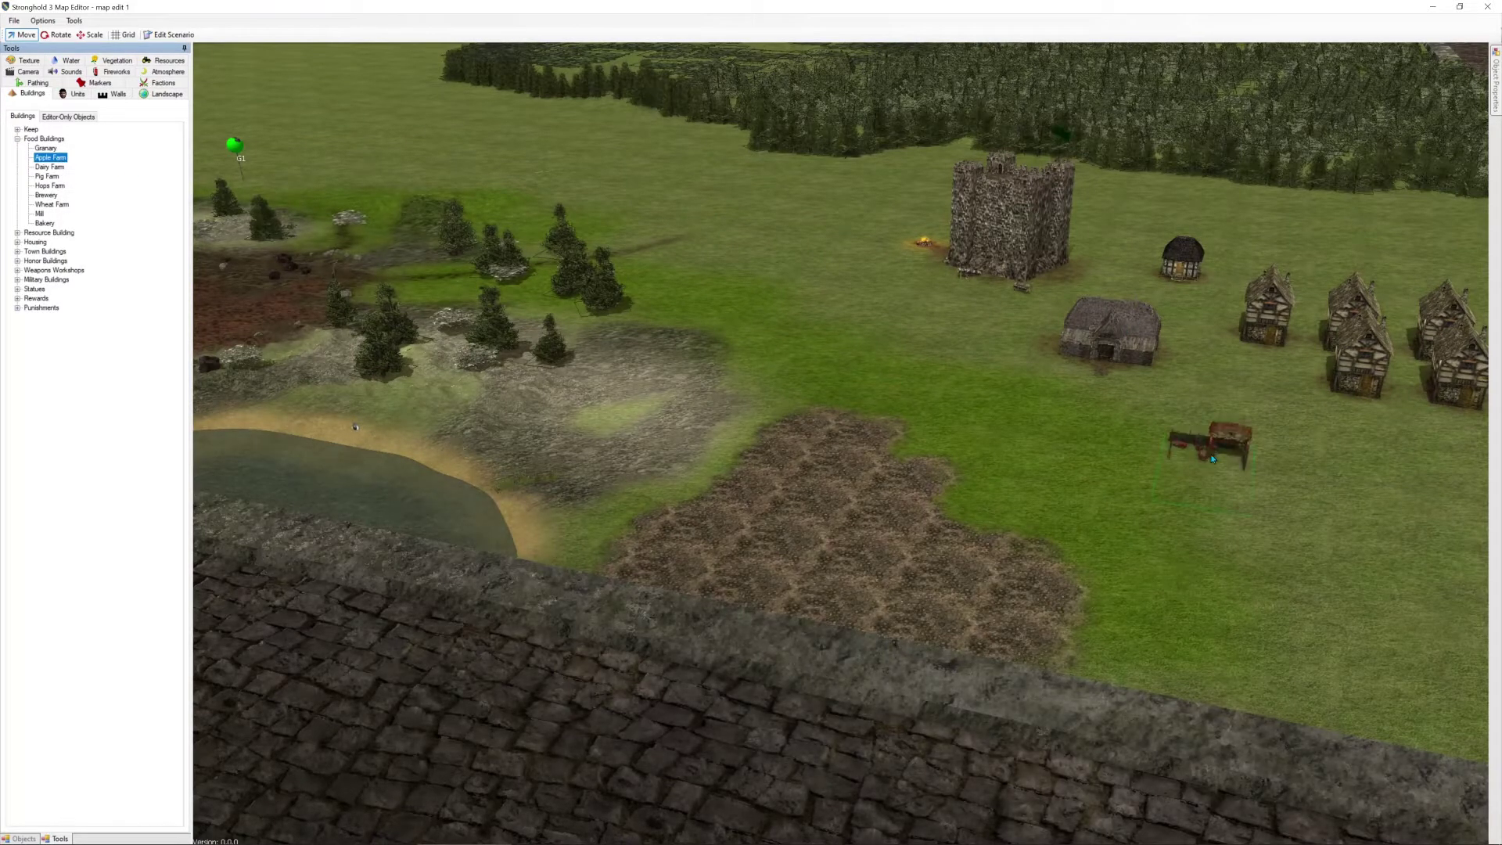
key("d")
right_click(917, 517)
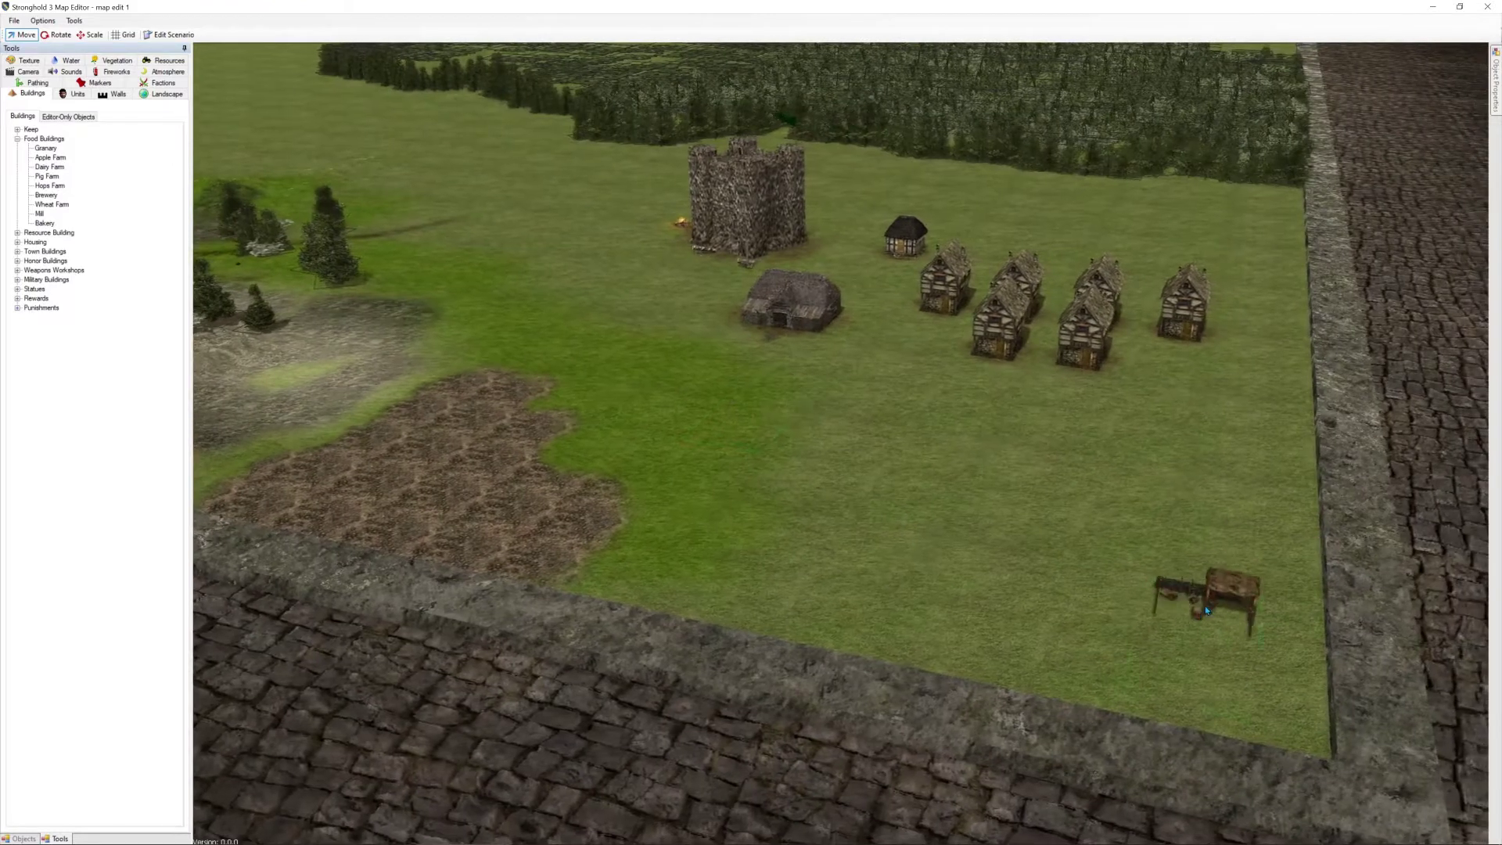
left_click_drag(1217, 601, 1234, 630)
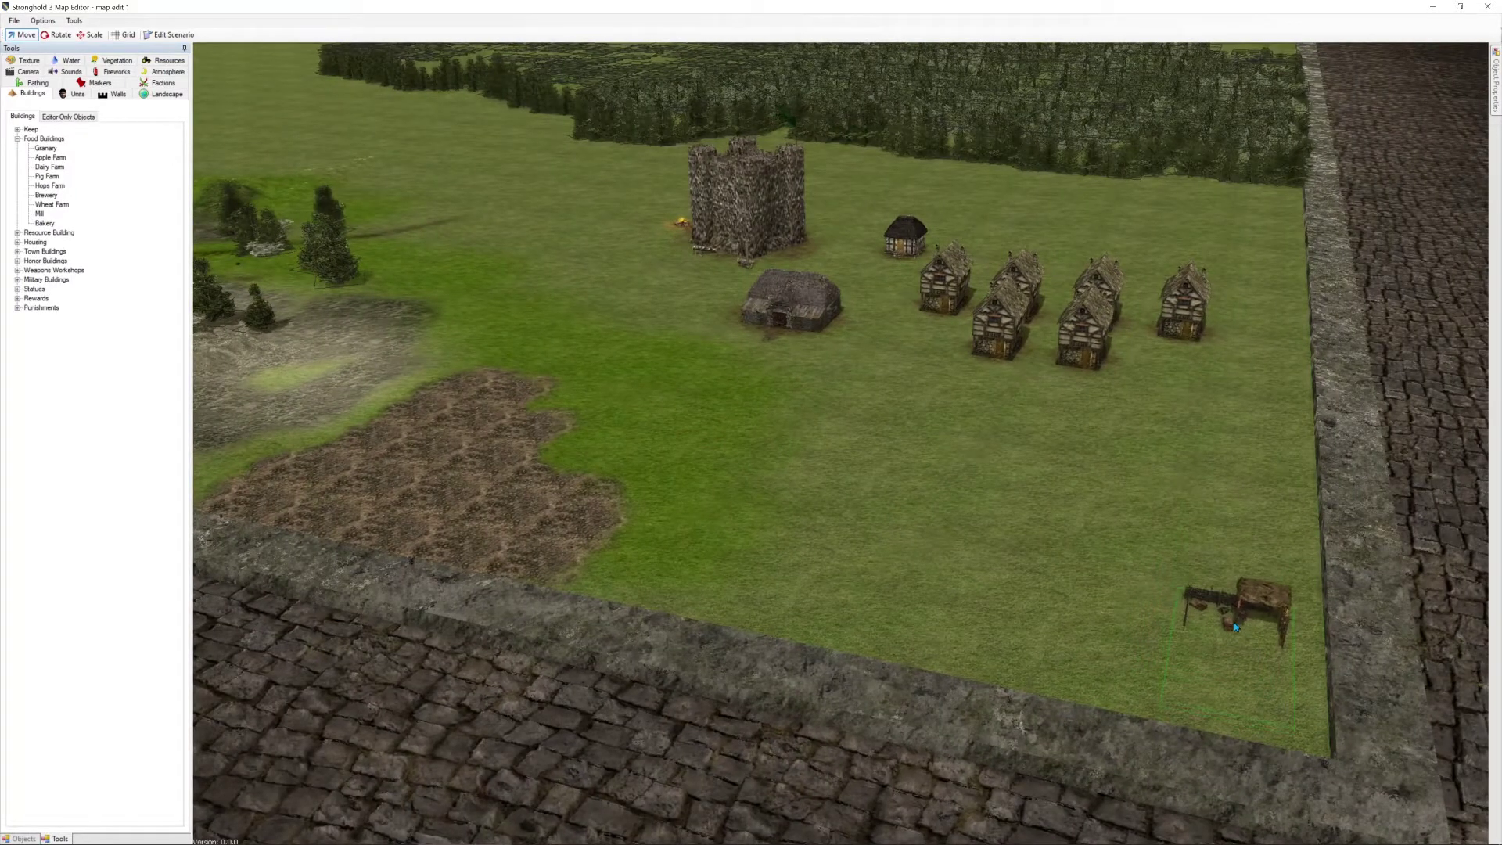
left_click(1231, 619)
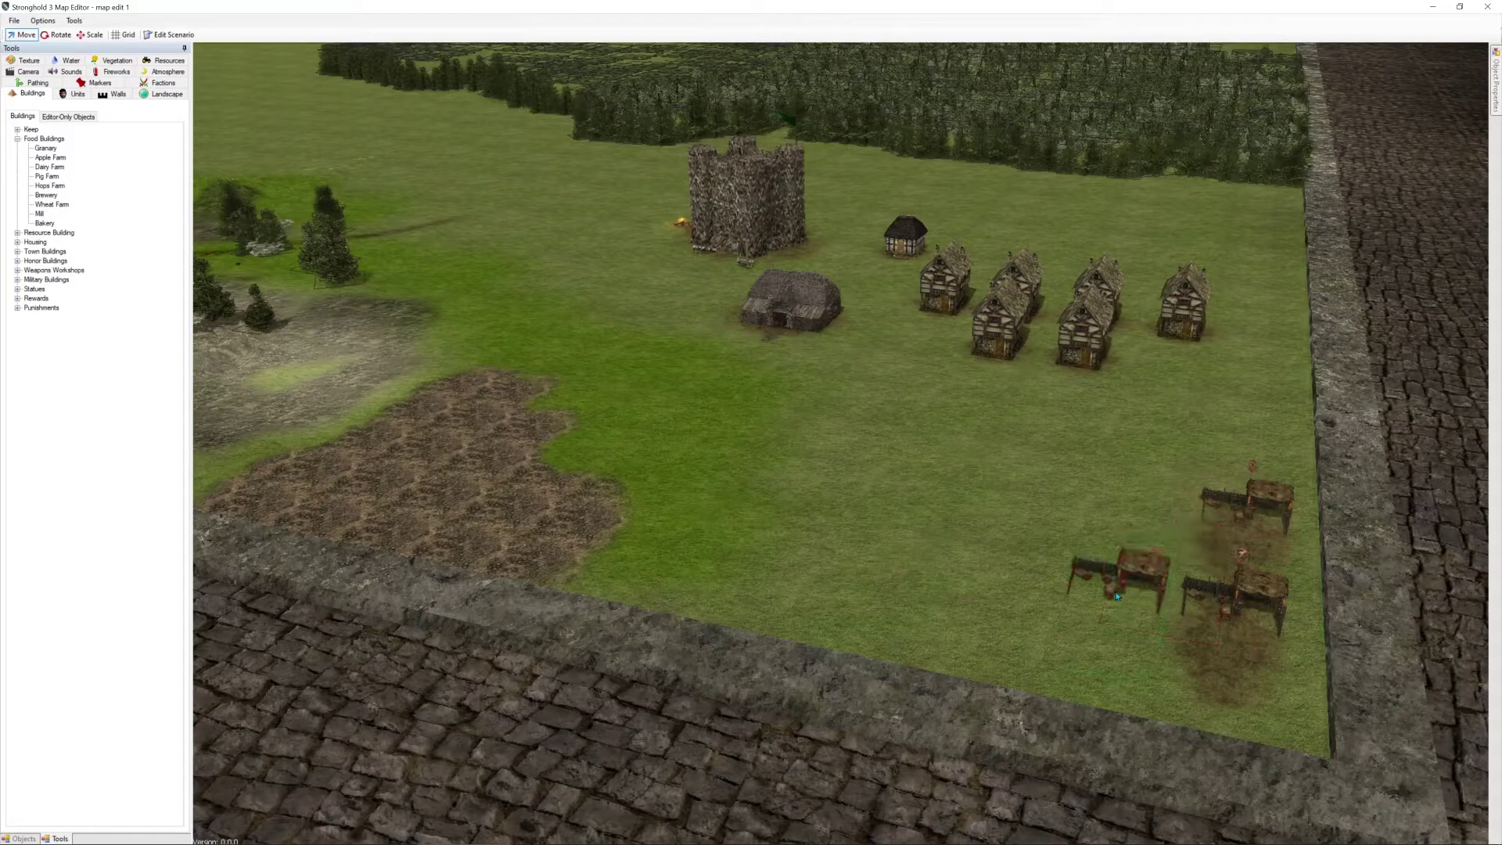
left_click(1117, 599)
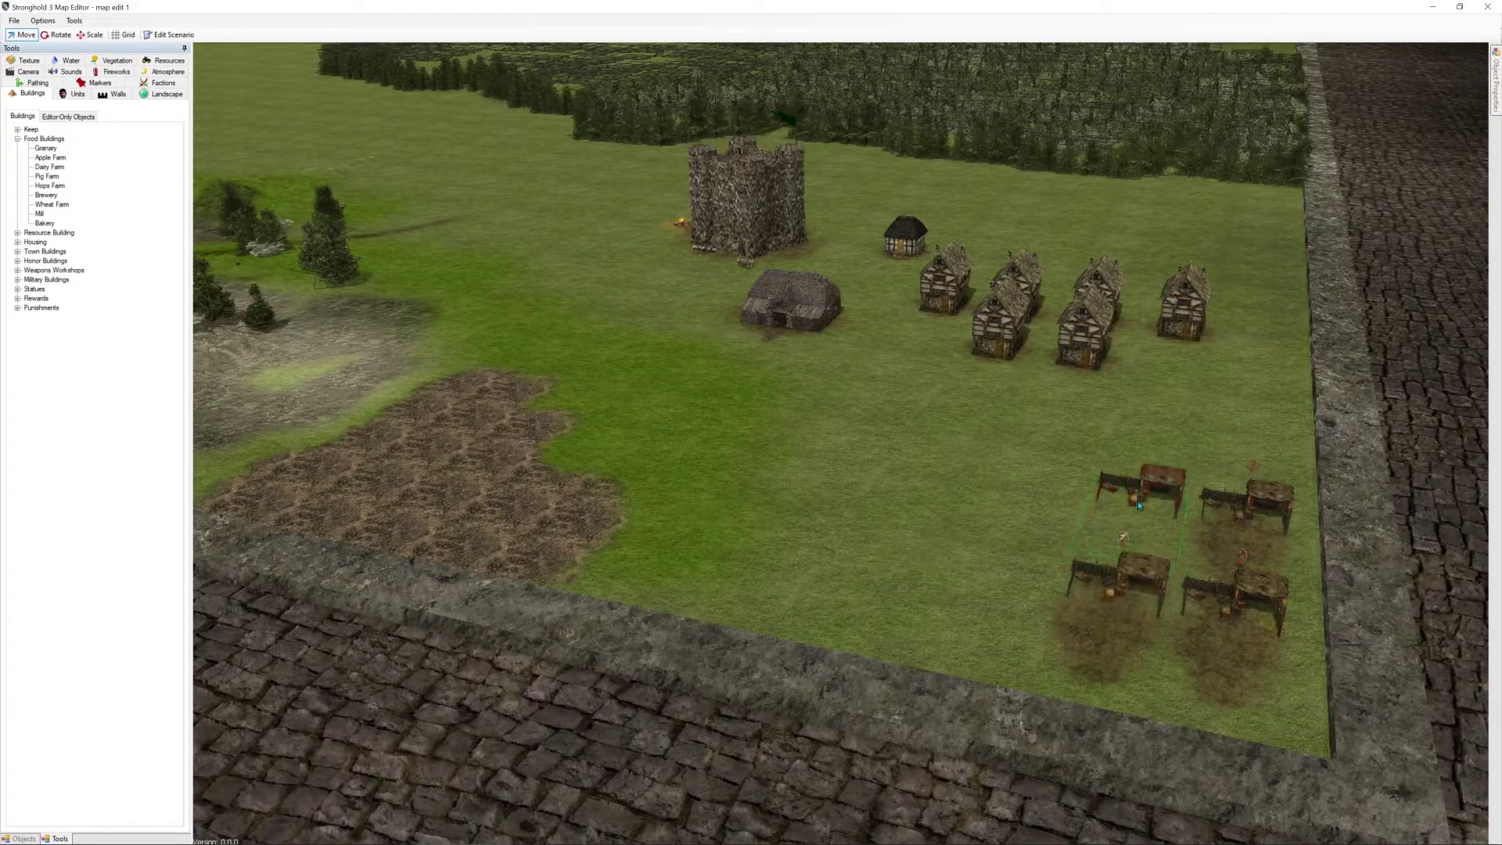
left_click(1138, 501)
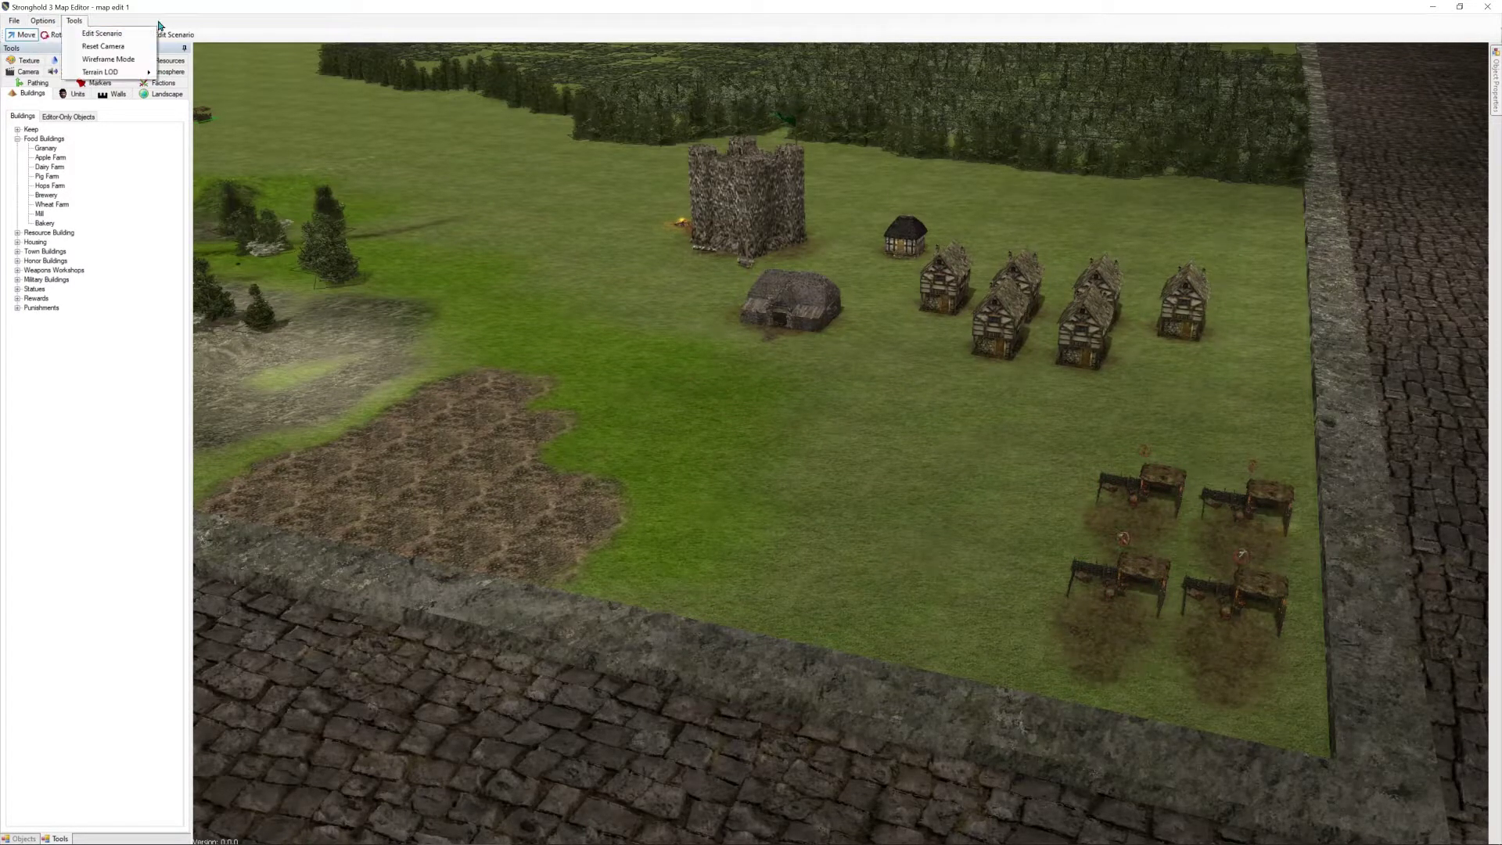
Place two livestock farms side by side at the forest edge near the map's stone border
key("s")
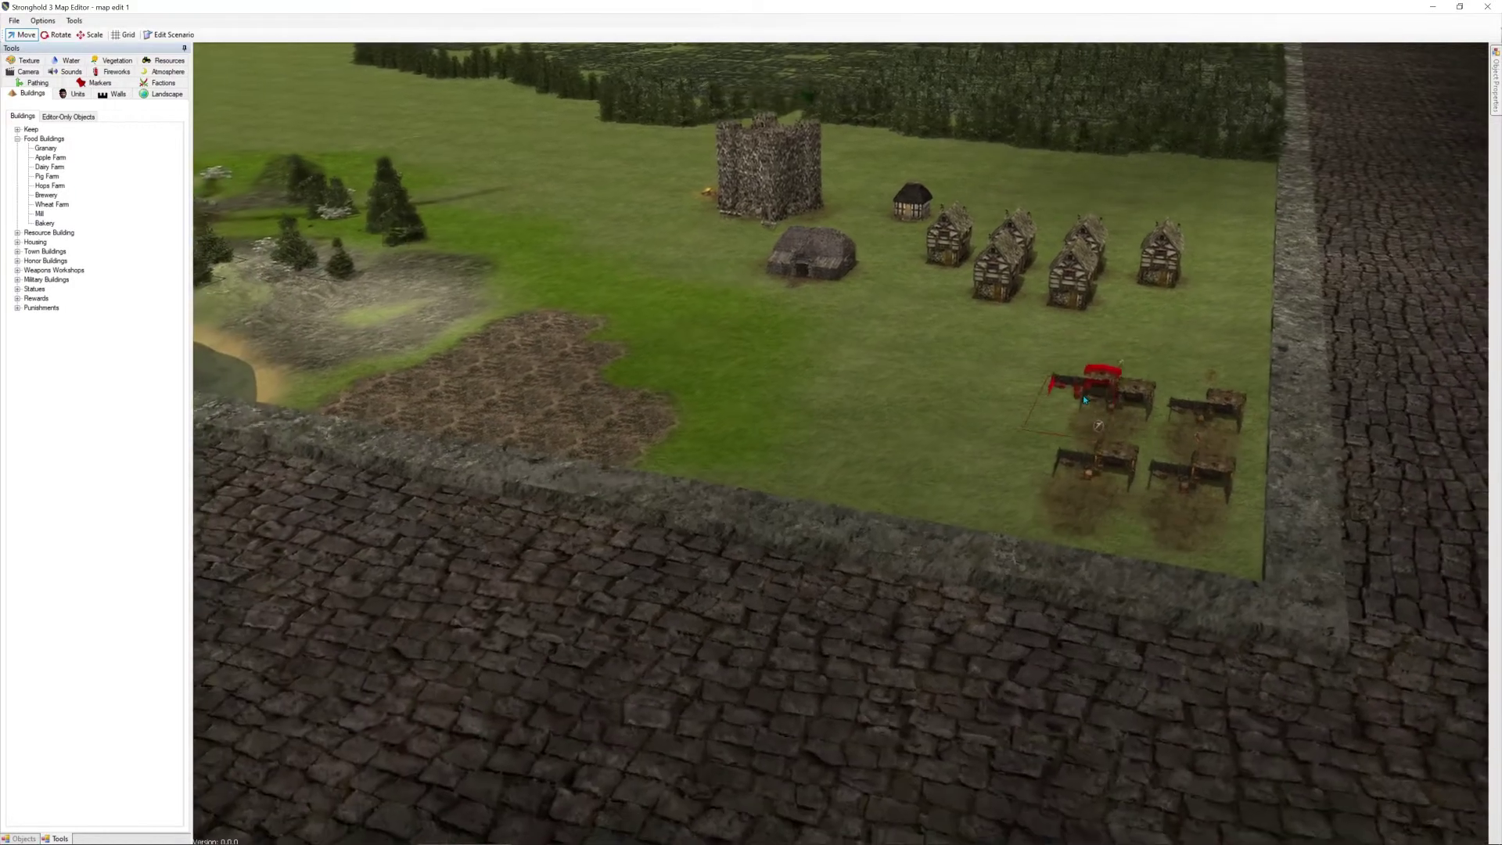
key("a")
key("a")
key("w")
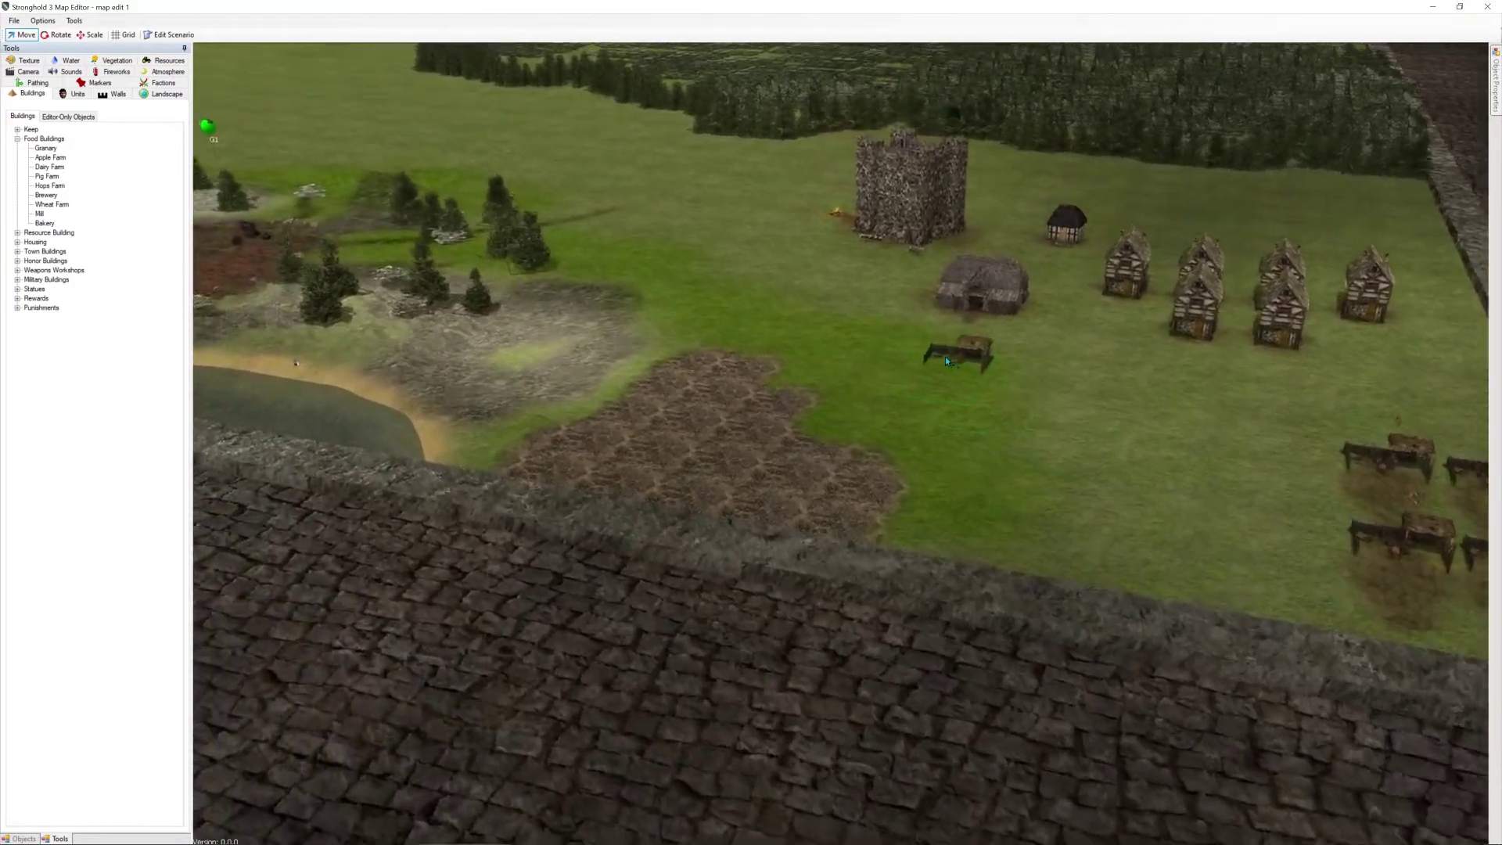
key("w")
key("d")
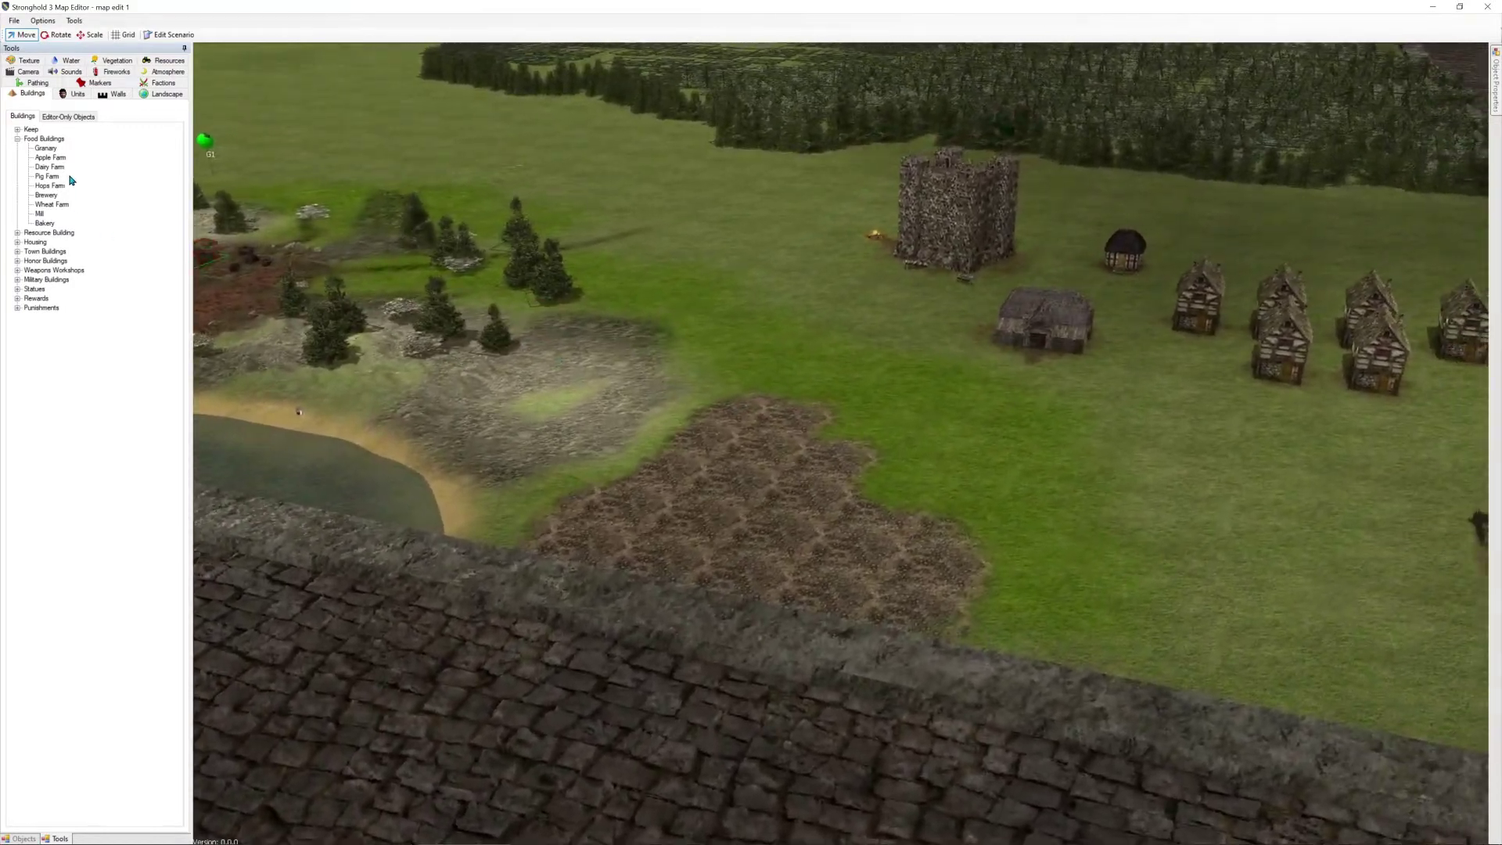
key("w")
key("d")
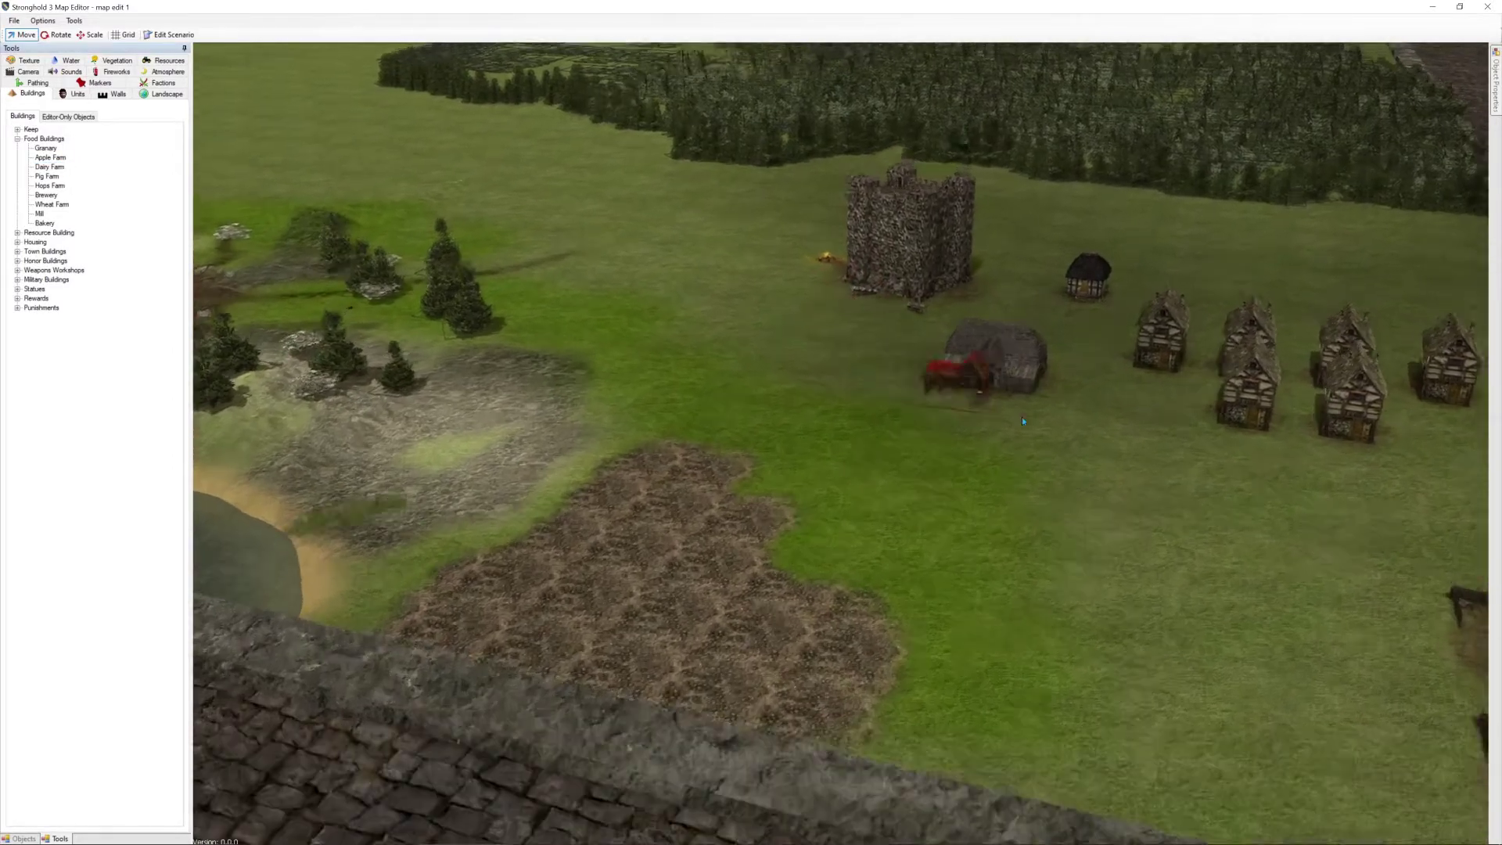
key("a")
key("d")
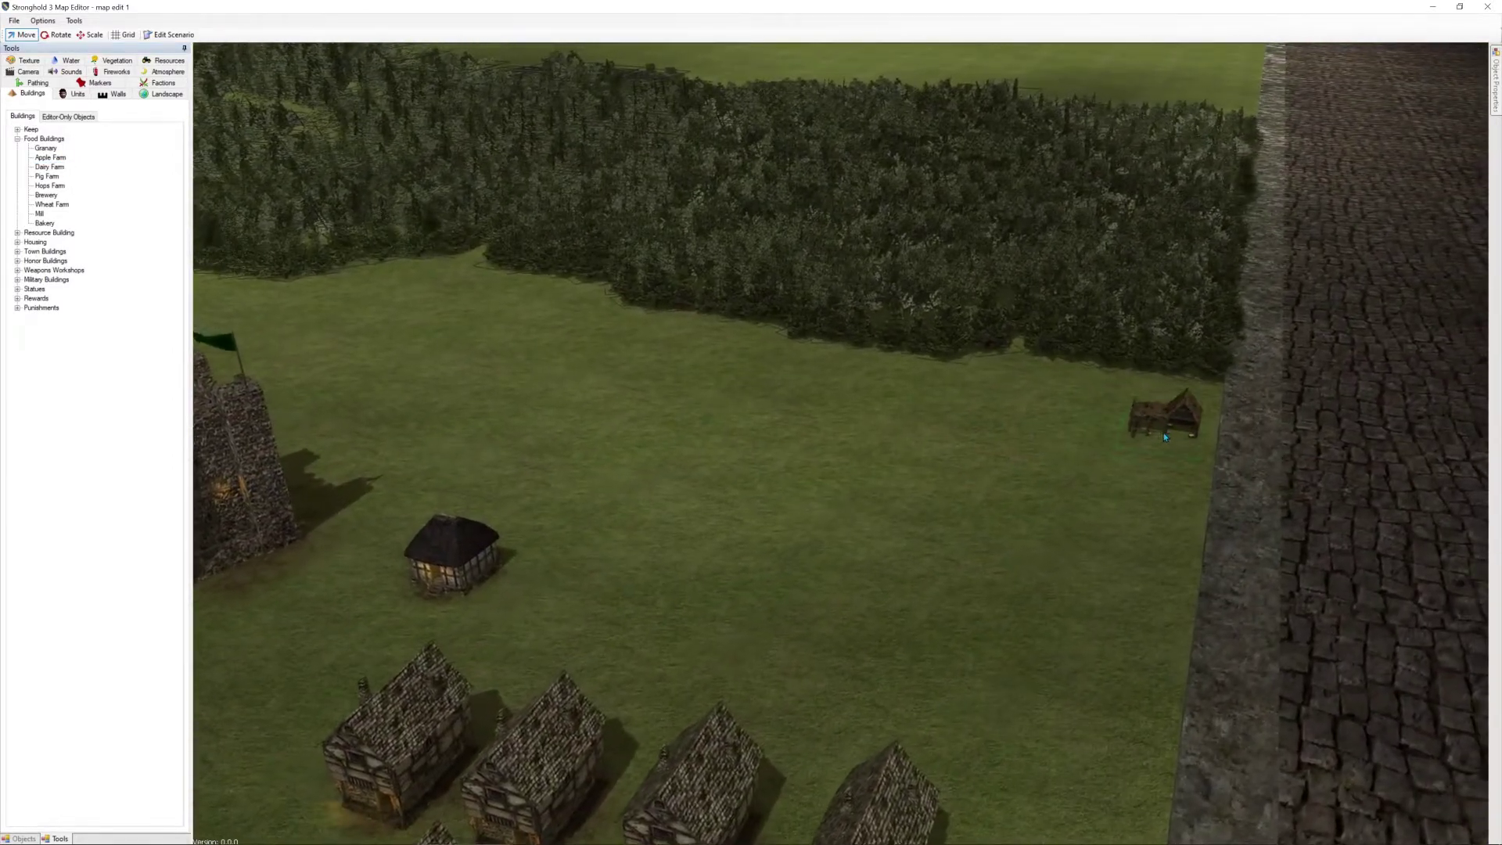
left_click(1162, 433)
left_click(1084, 422)
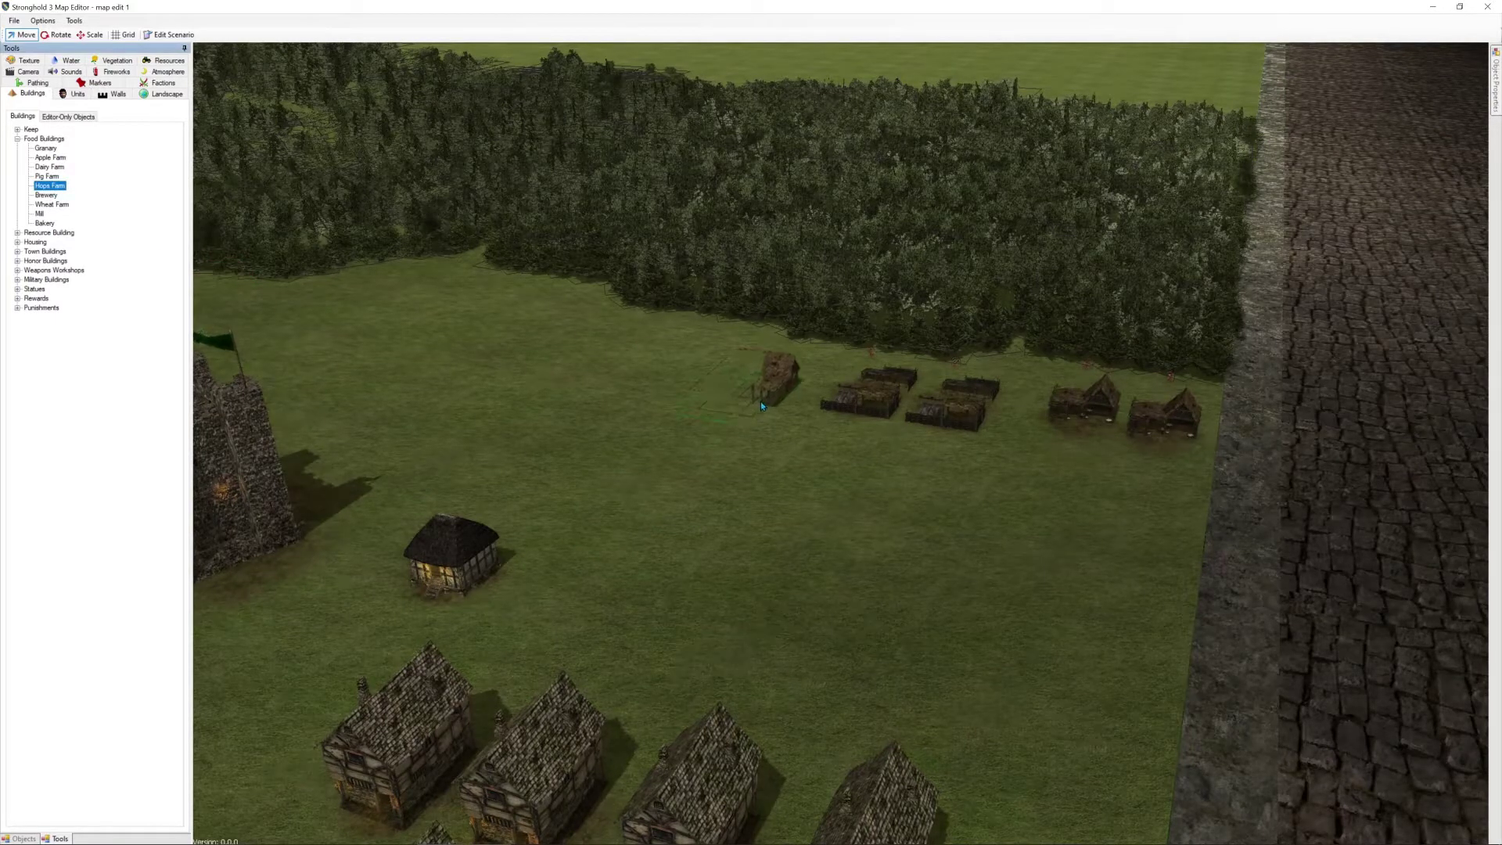
Extend the row of farms along the forest edge with a hops farm, a brewery and two wheat farms
left_click(760, 404)
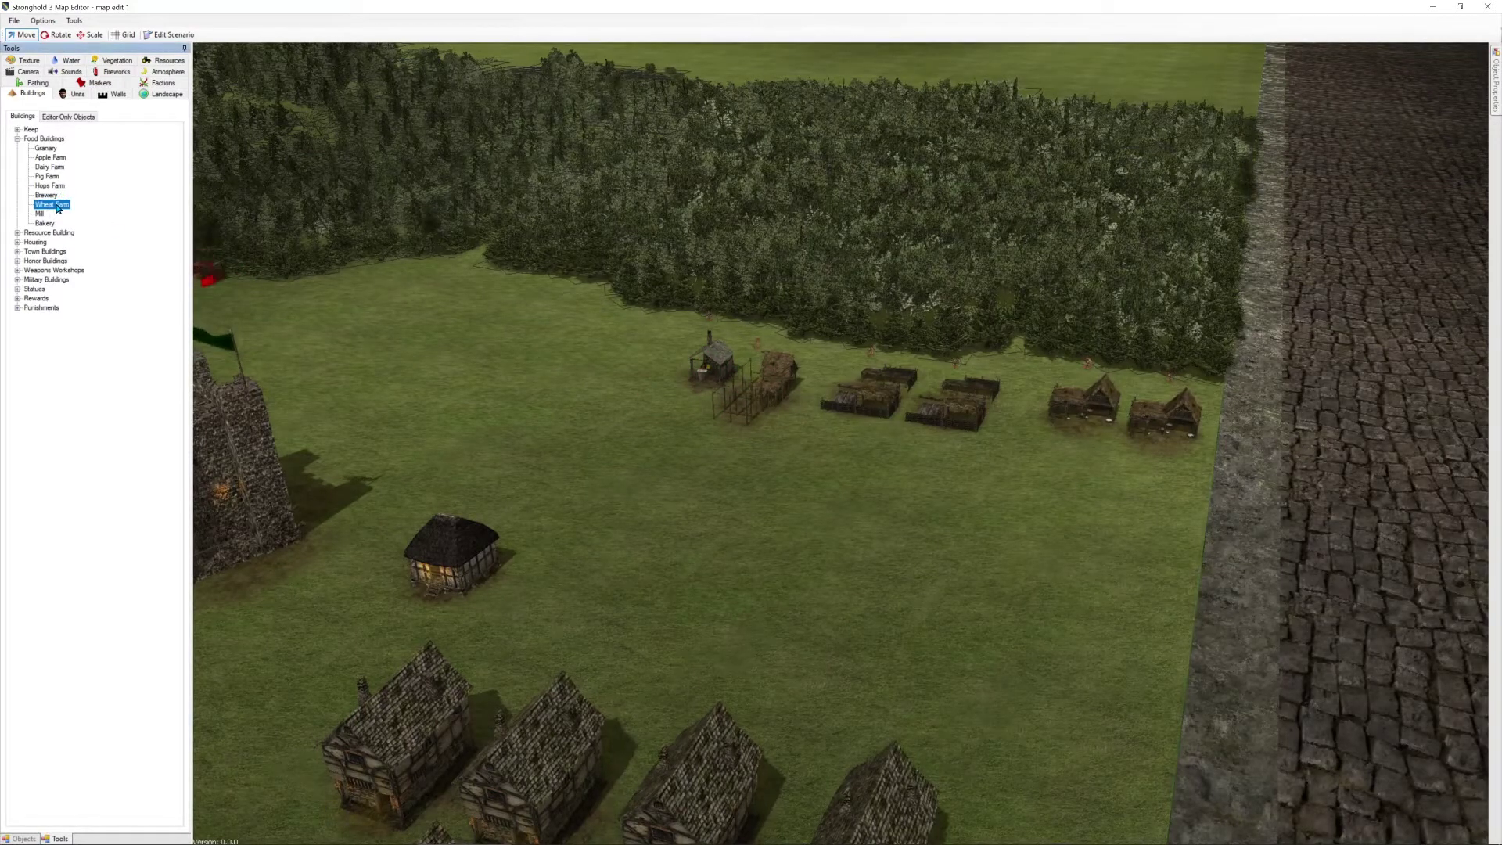
key("a")
key("w")
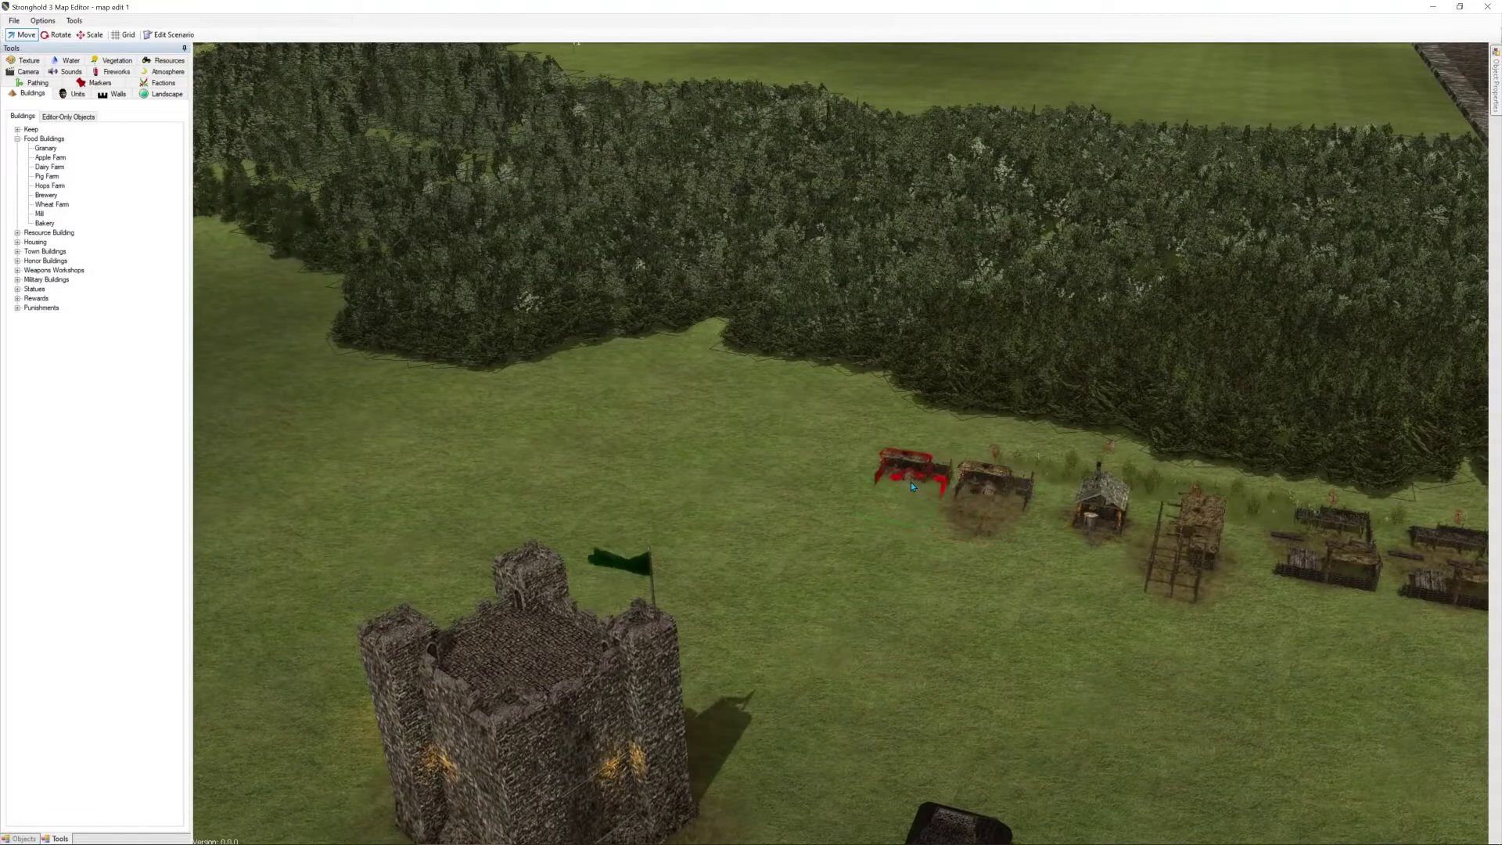
left_click(911, 483)
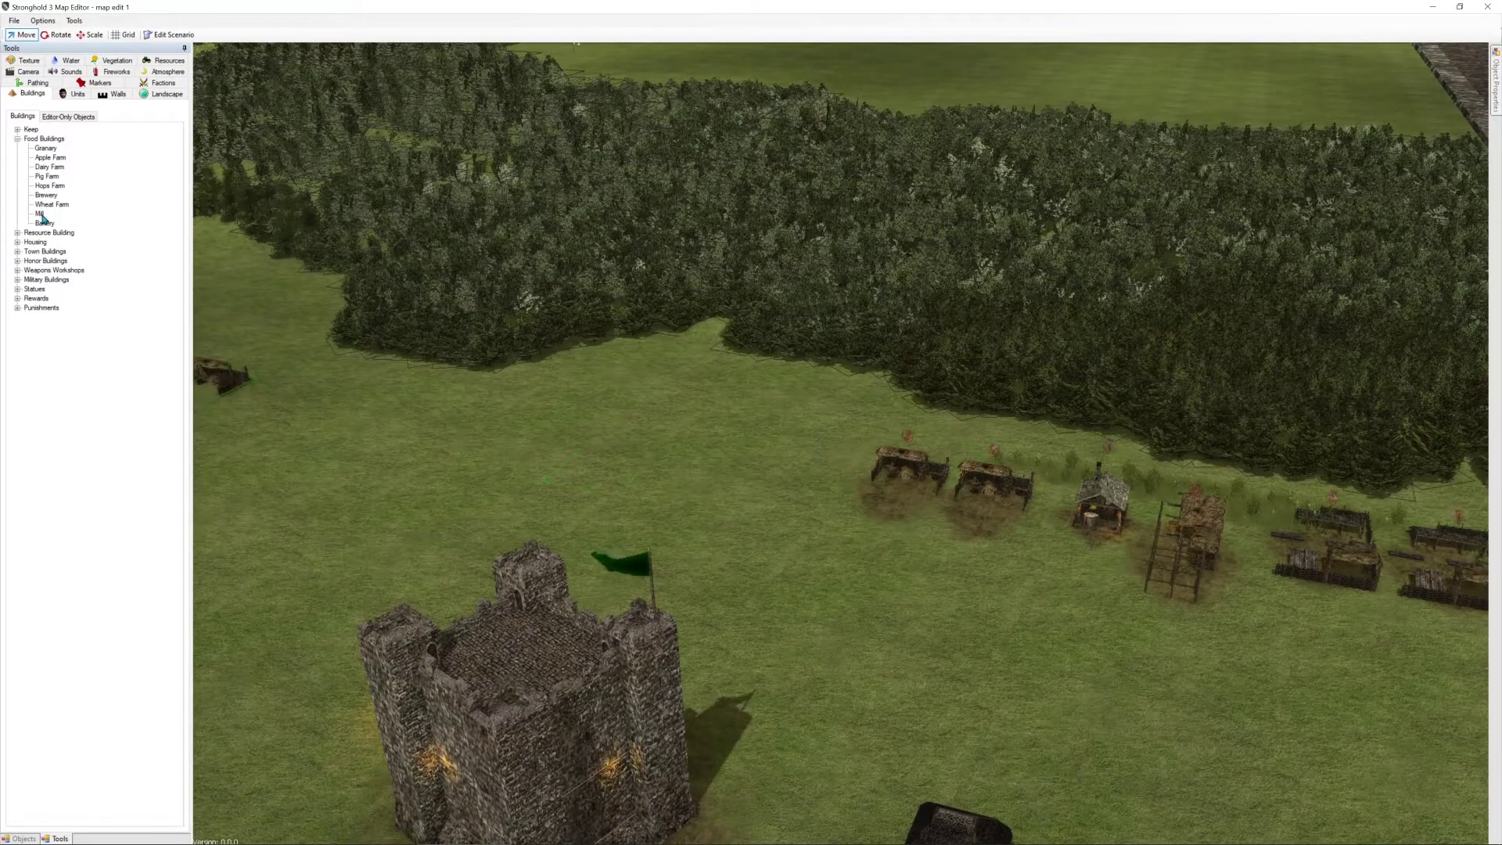
Place a mill and a bakery next to the wheat farms, behind the keep
left_click(824, 474)
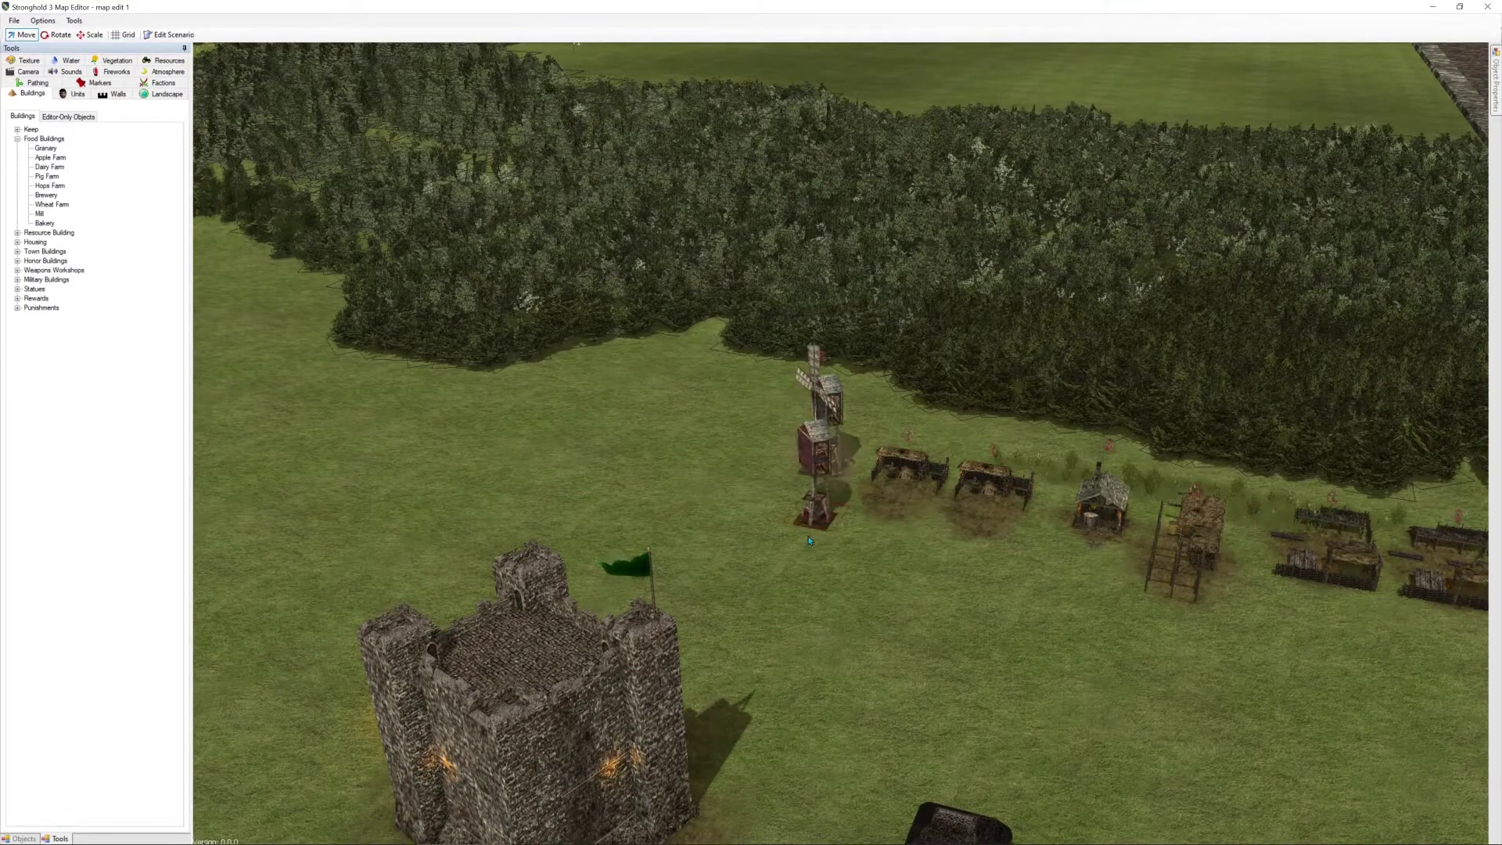
key("s")
key("a")
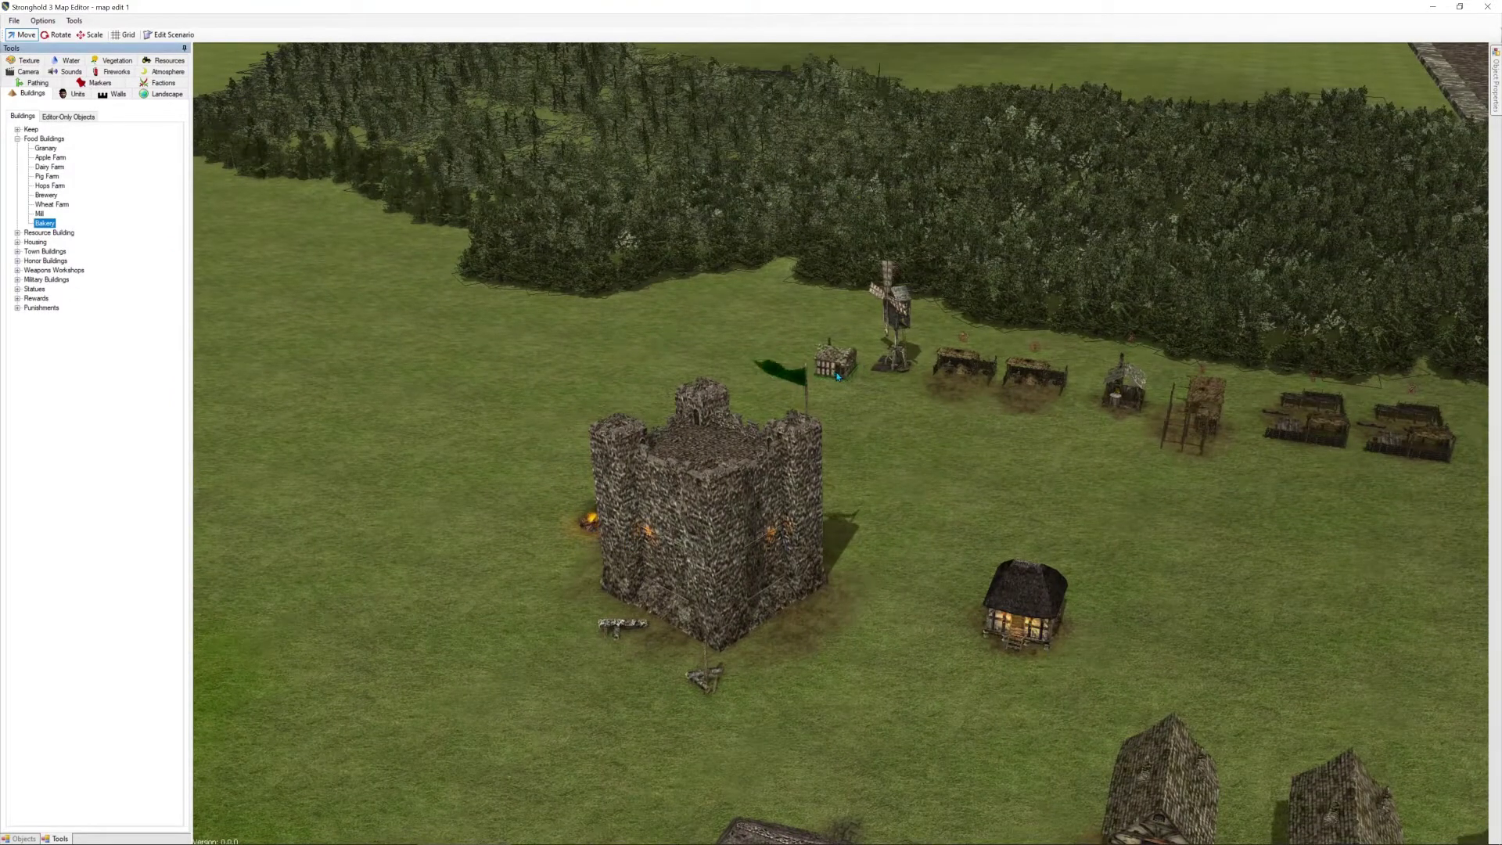
Place two wood camps side by side along the forest edge beyond the keep
middle_click_drag(1164, 535, 1154, 485)
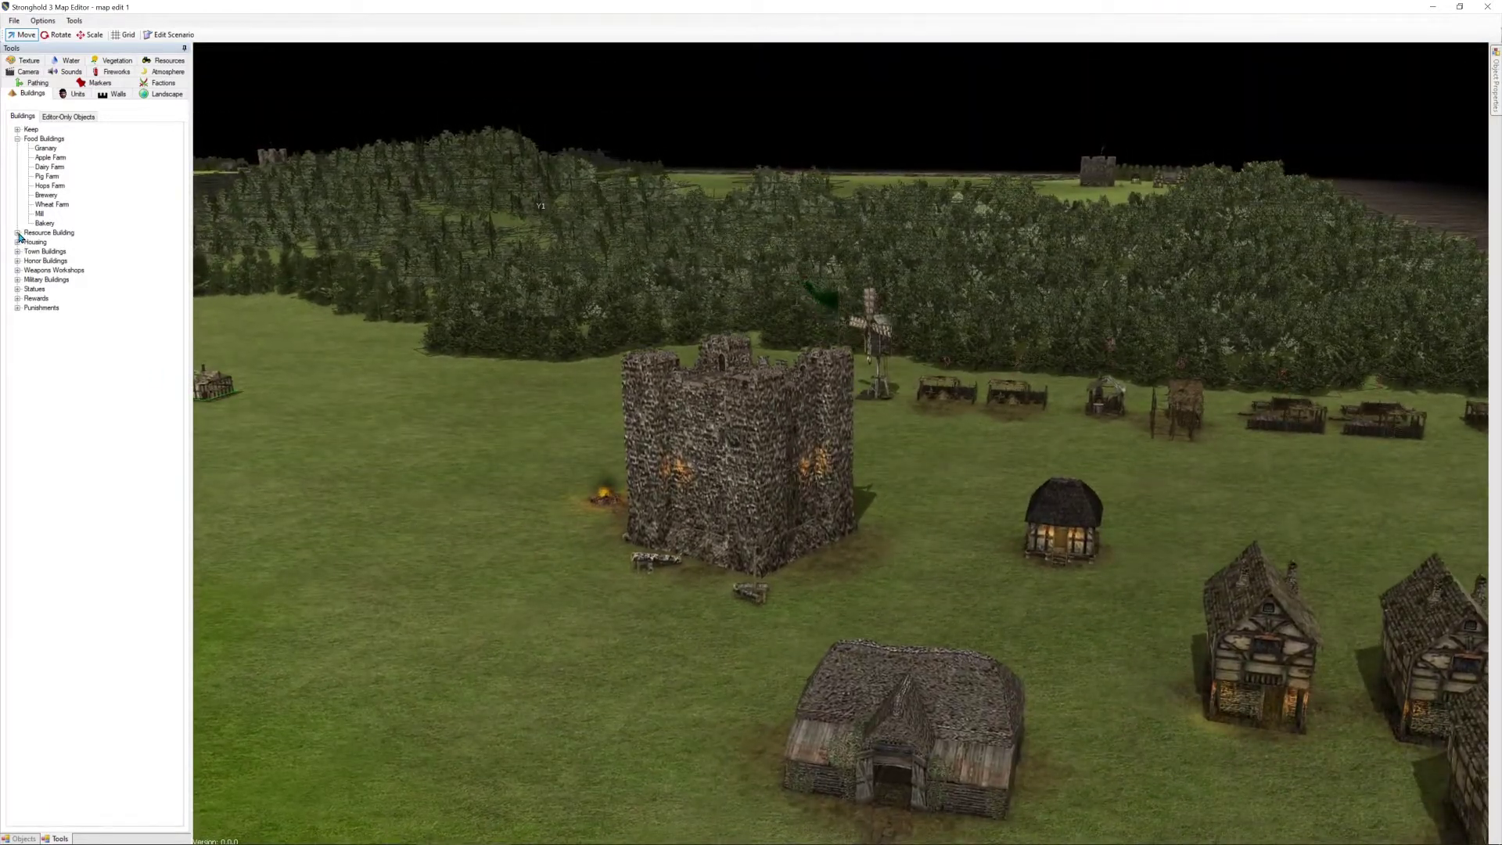
left_click(18, 233)
key("a")
key("s")
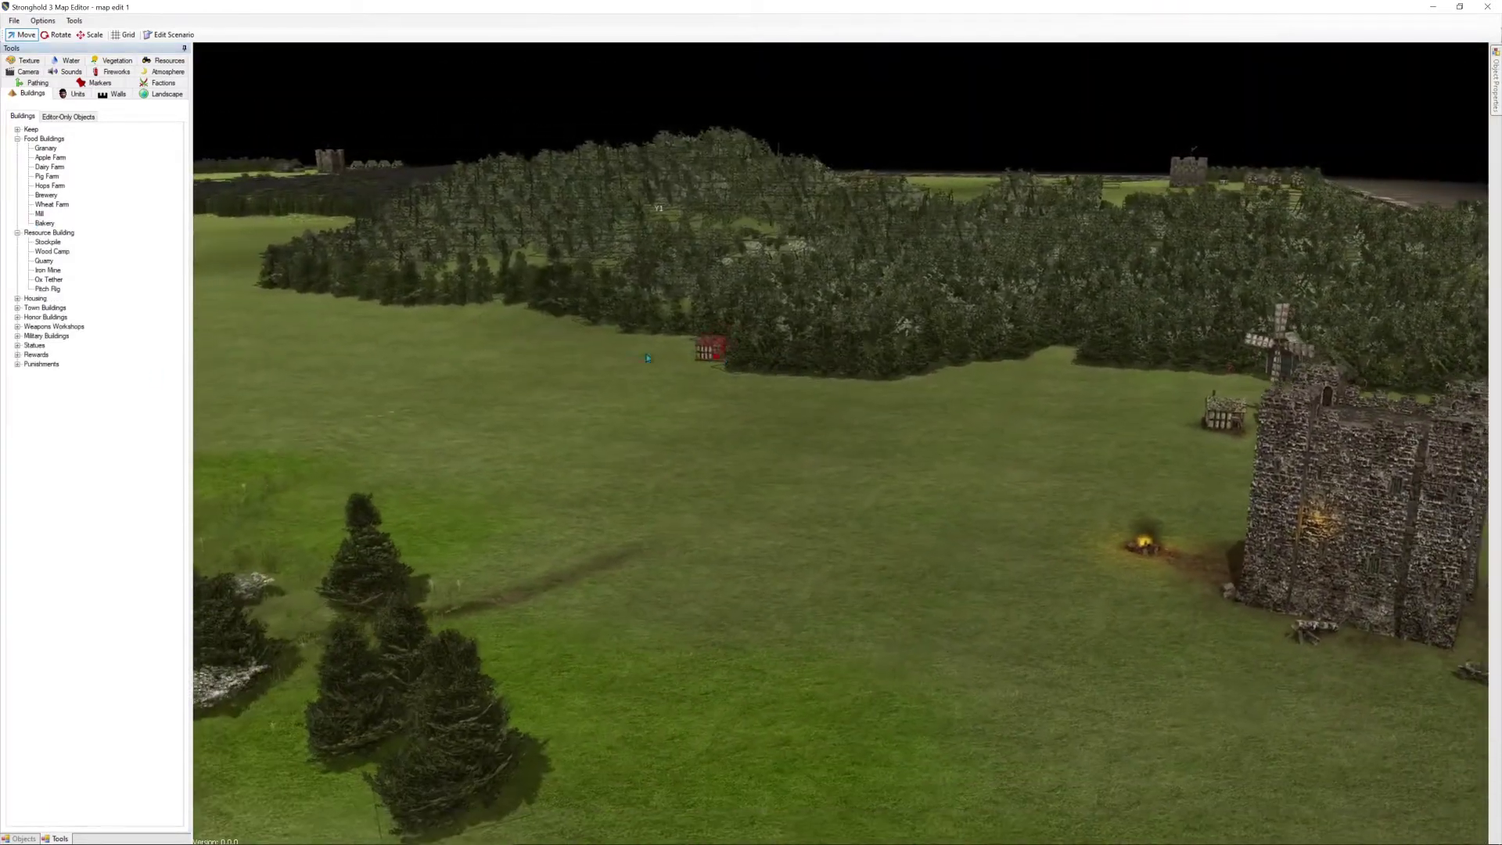
key("w")
key("d")
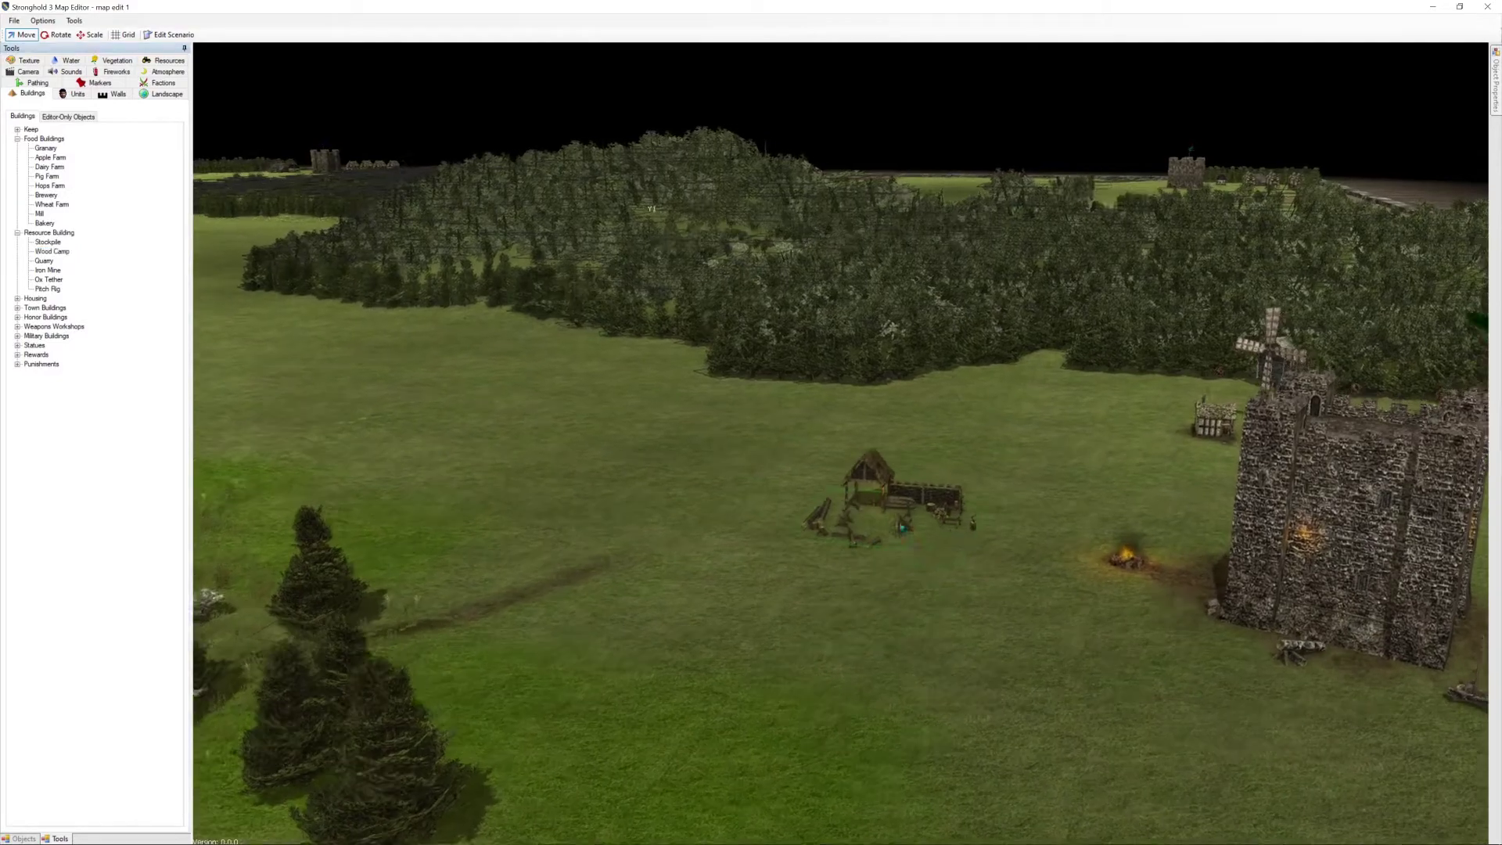
left_click(996, 410)
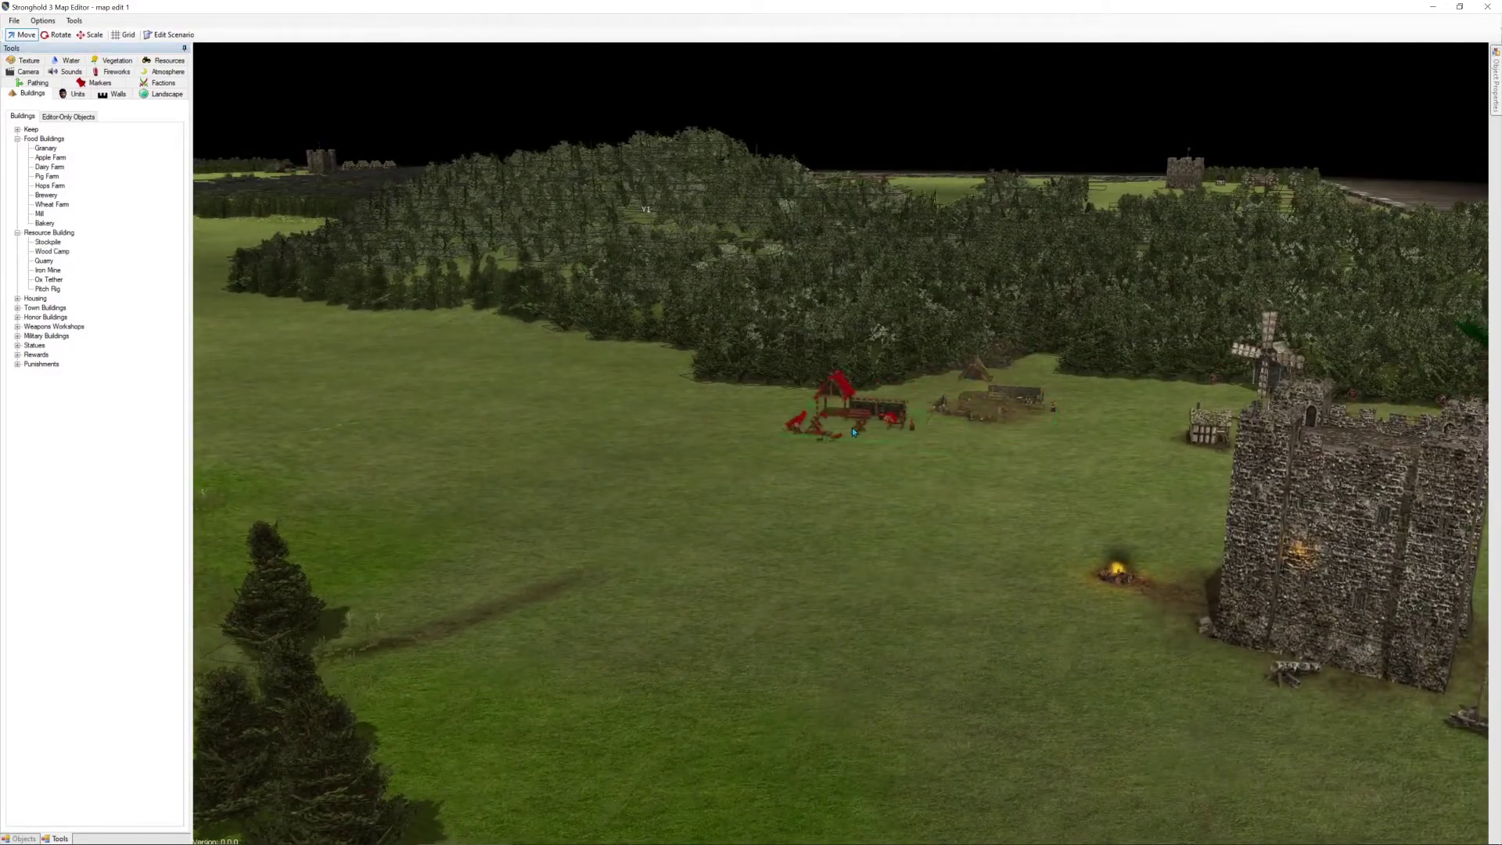
left_click(844, 428)
Place two quarries on the brown stony ground beside the map's border wall
key("s")
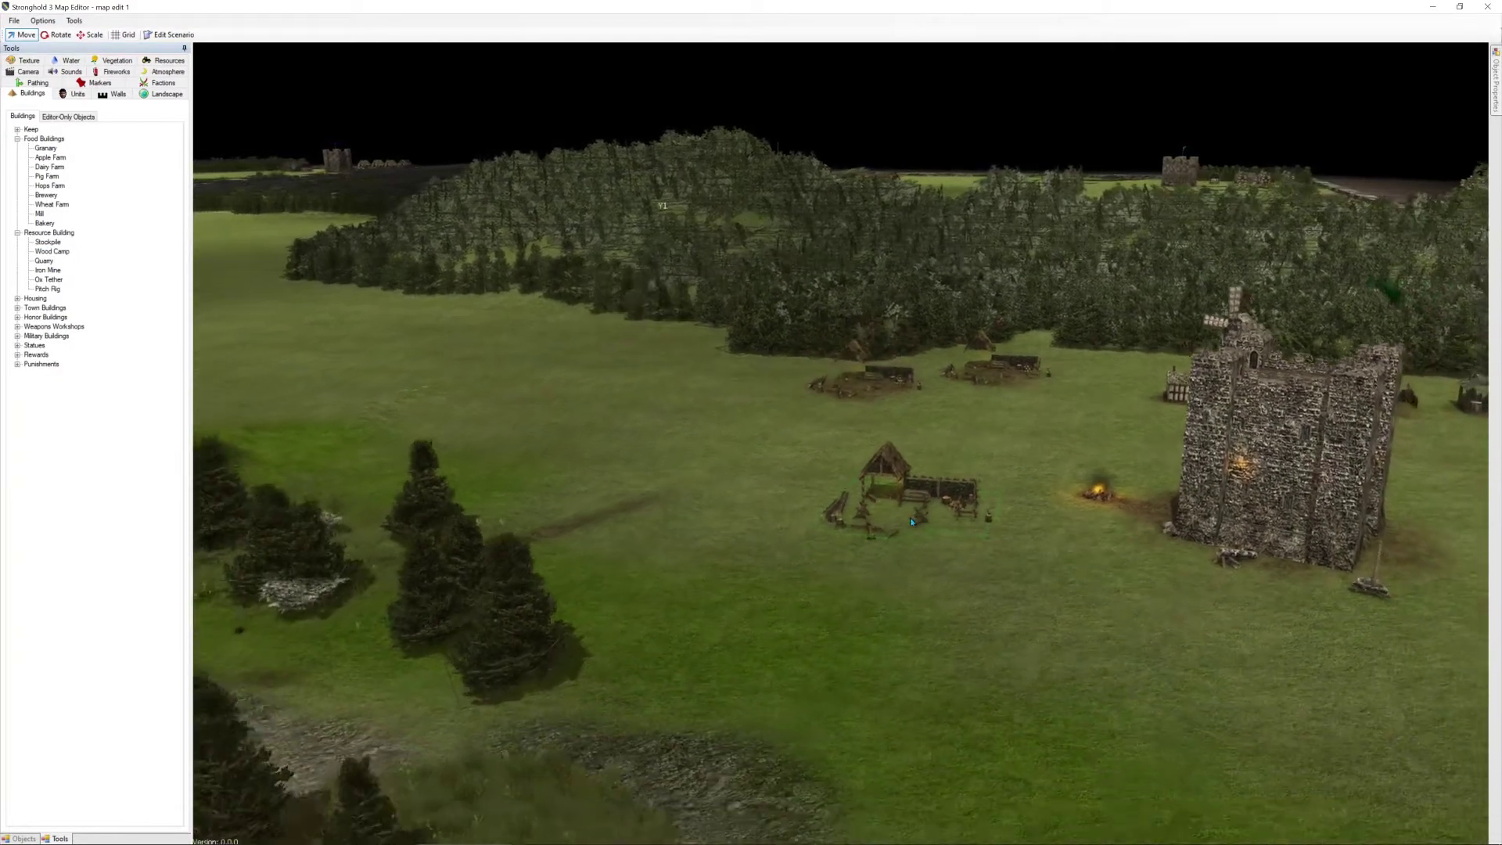
key("s")
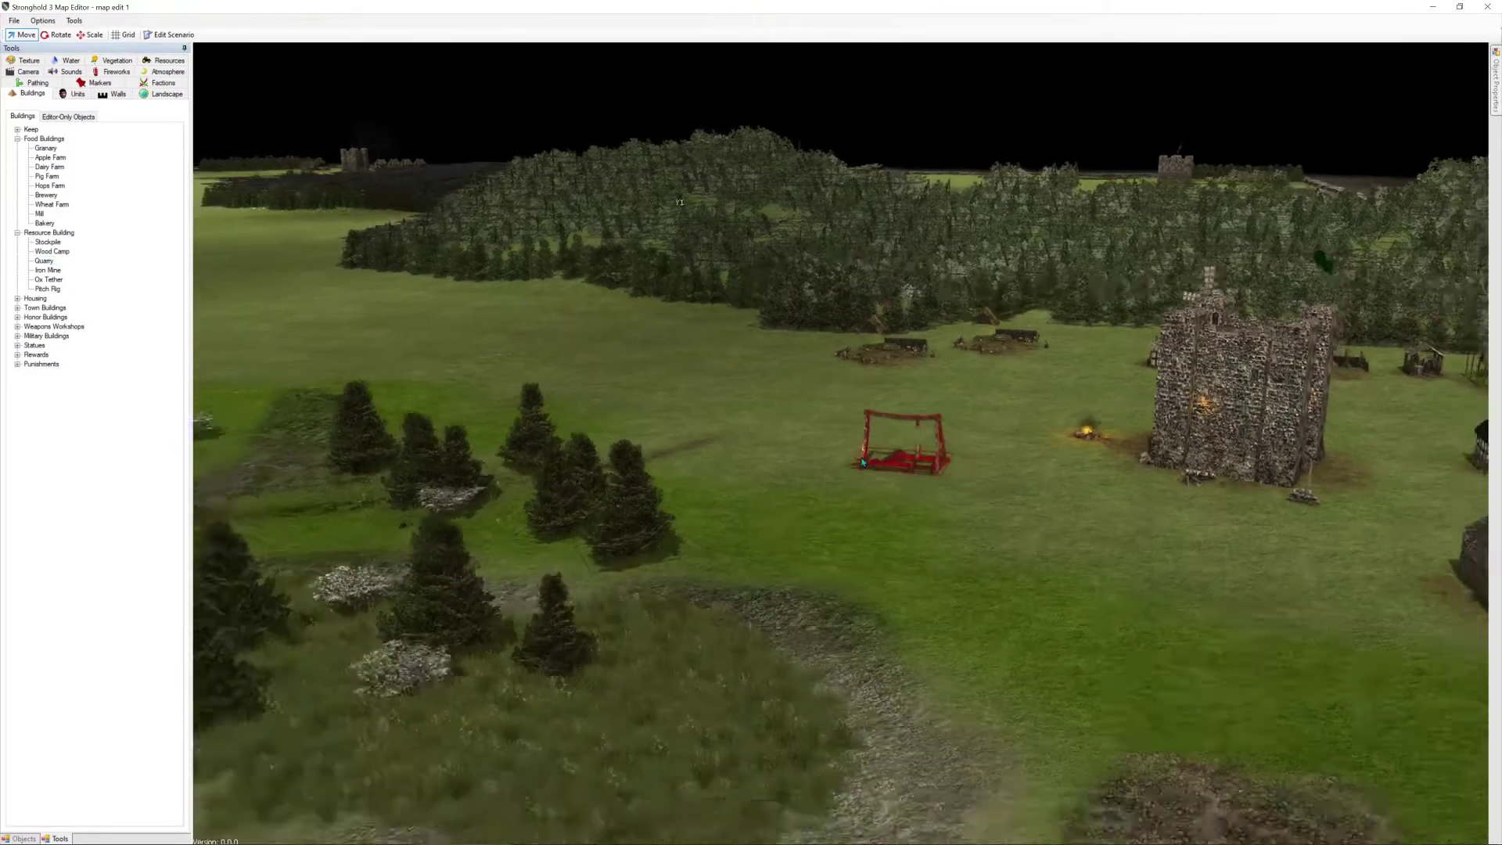
key("d")
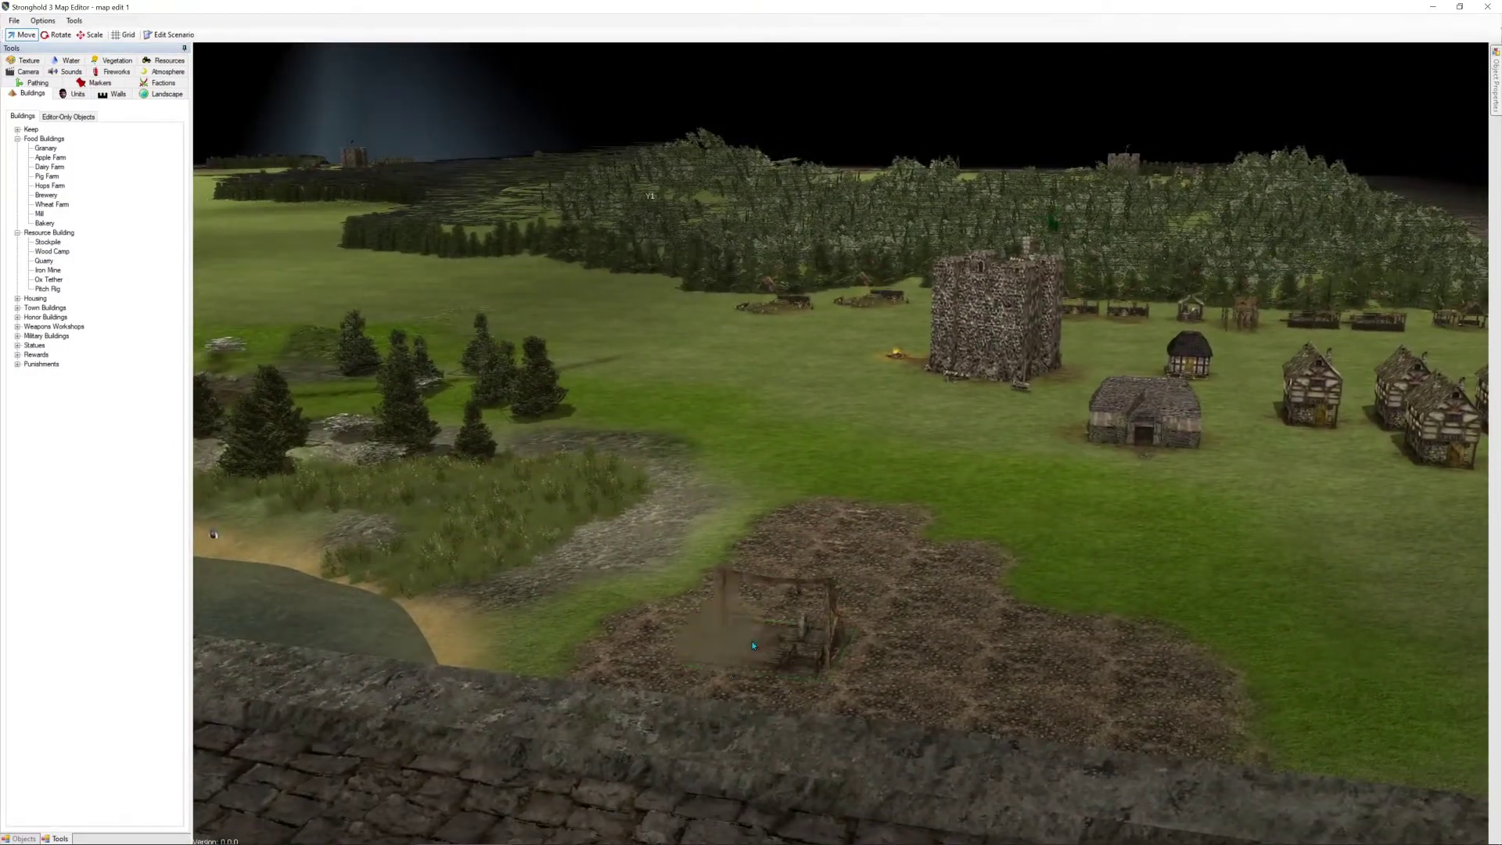
Place two iron mines side by side on the reddish ore ground among the fir trees
key("a")
key("w")
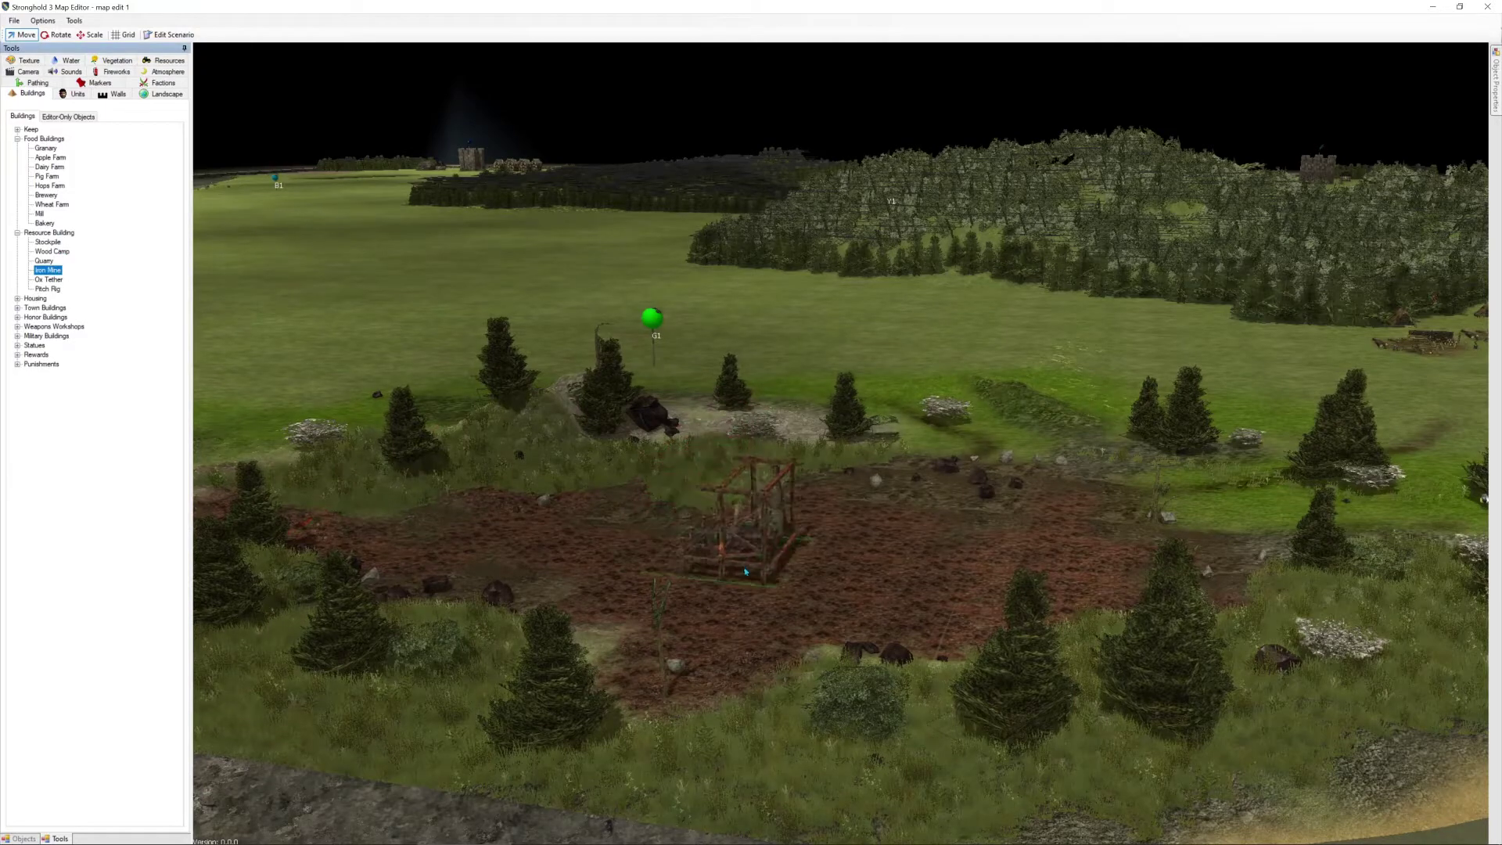
left_click(790, 579)
left_click(947, 577)
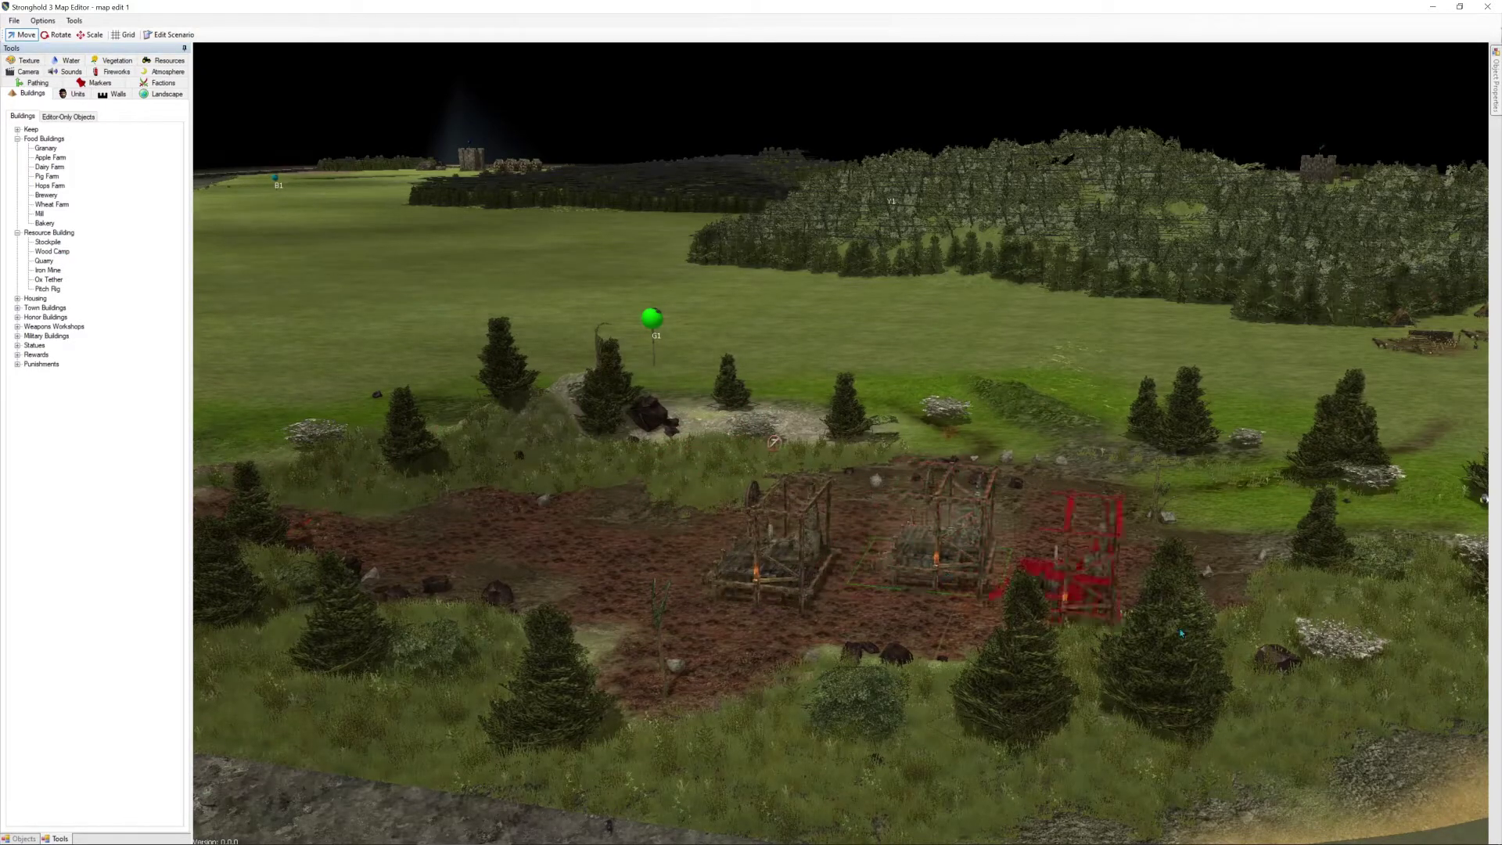
Place an ox tether on the stony ground beside the two quarries
middle_click_drag(1285, 527, 1174, 499)
key("d")
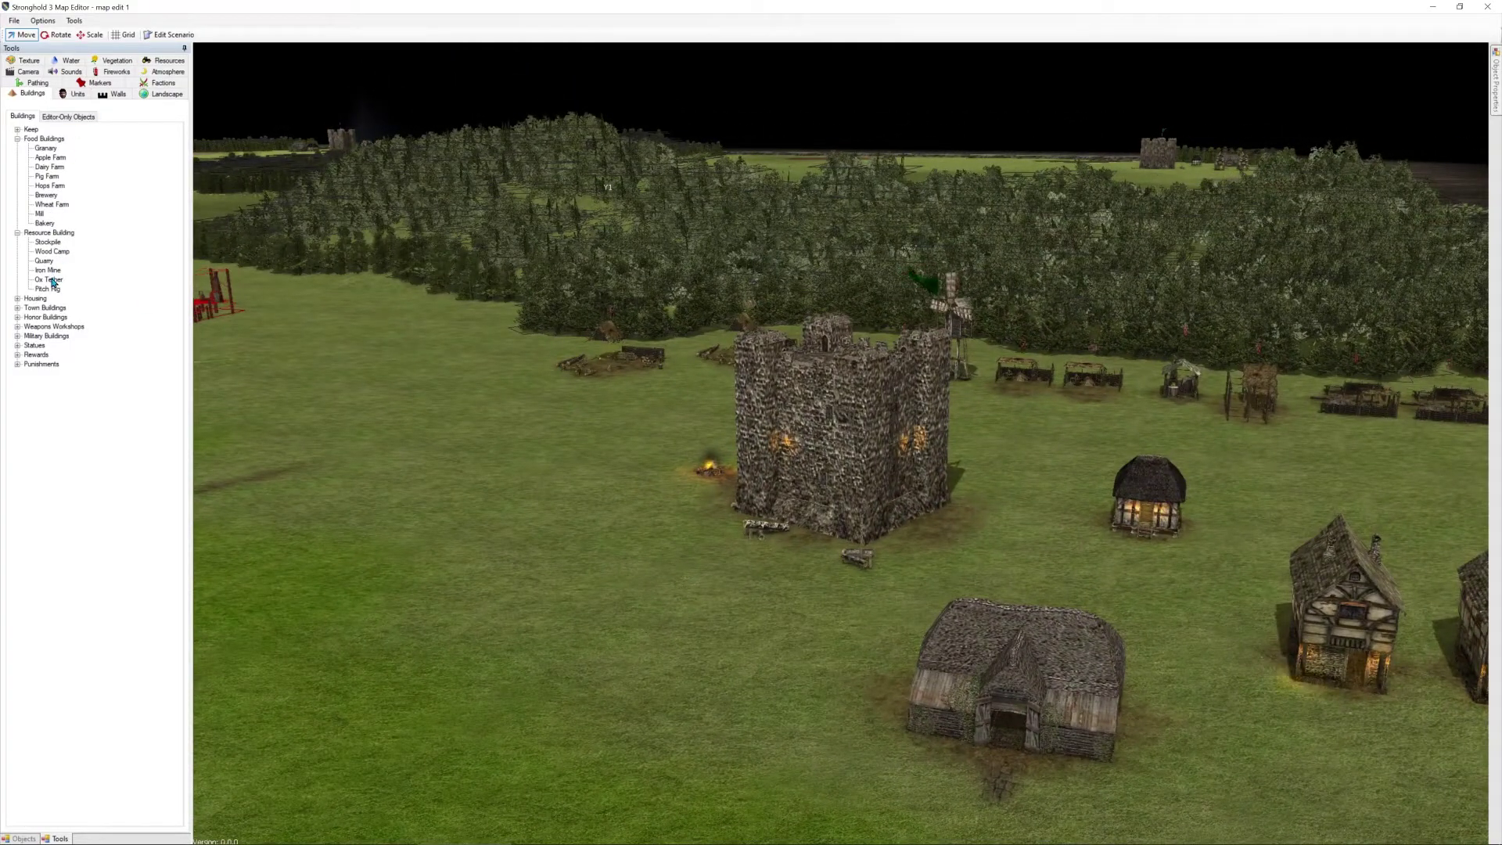
right_click_drag(1289, 499, 717, 294)
right_click_drag(407, 294, 752, 320)
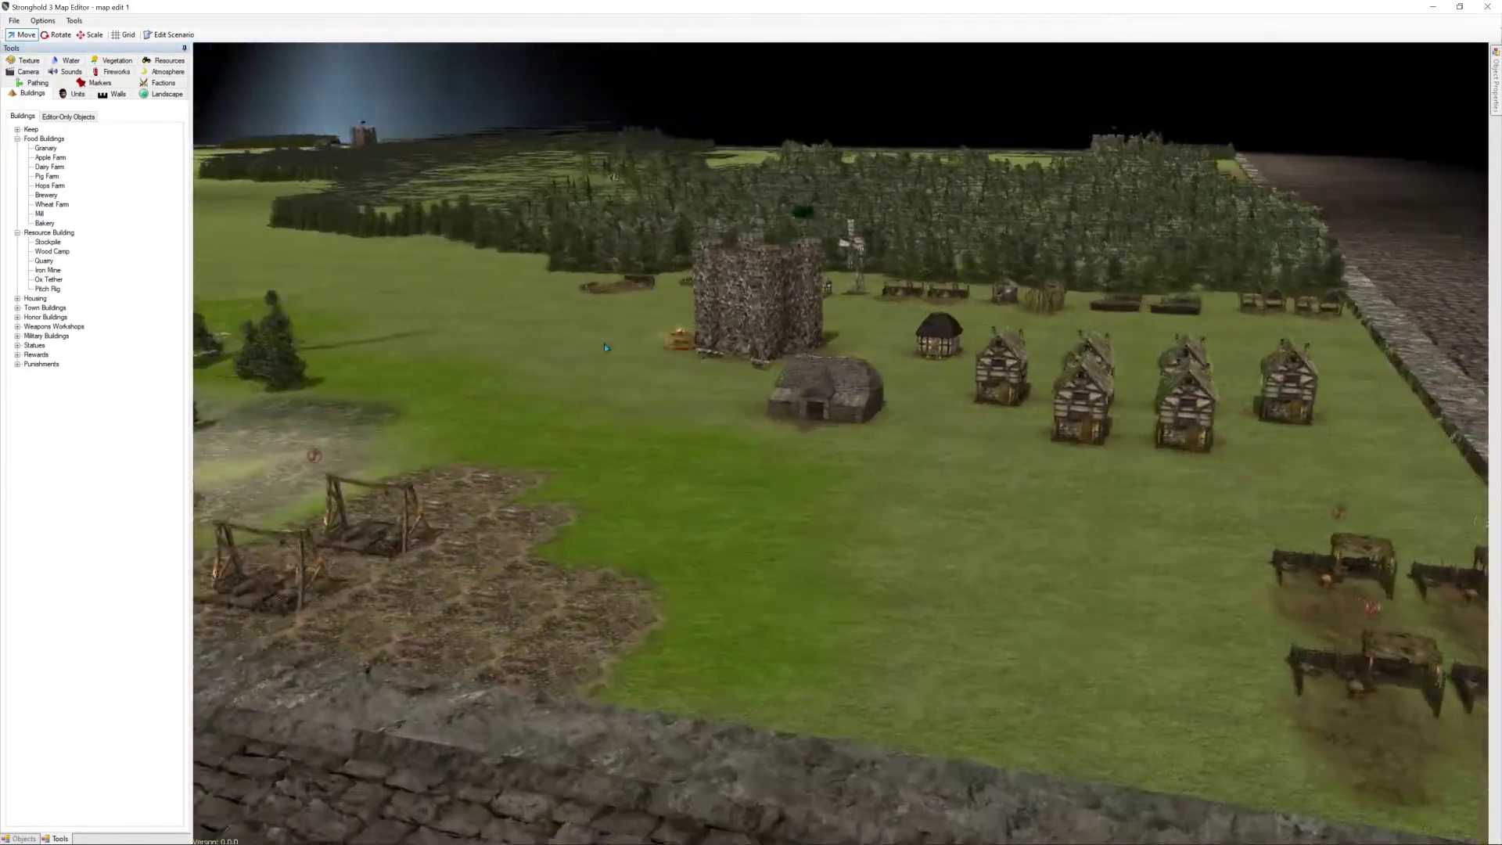
scroll(763, 470, "up", 5)
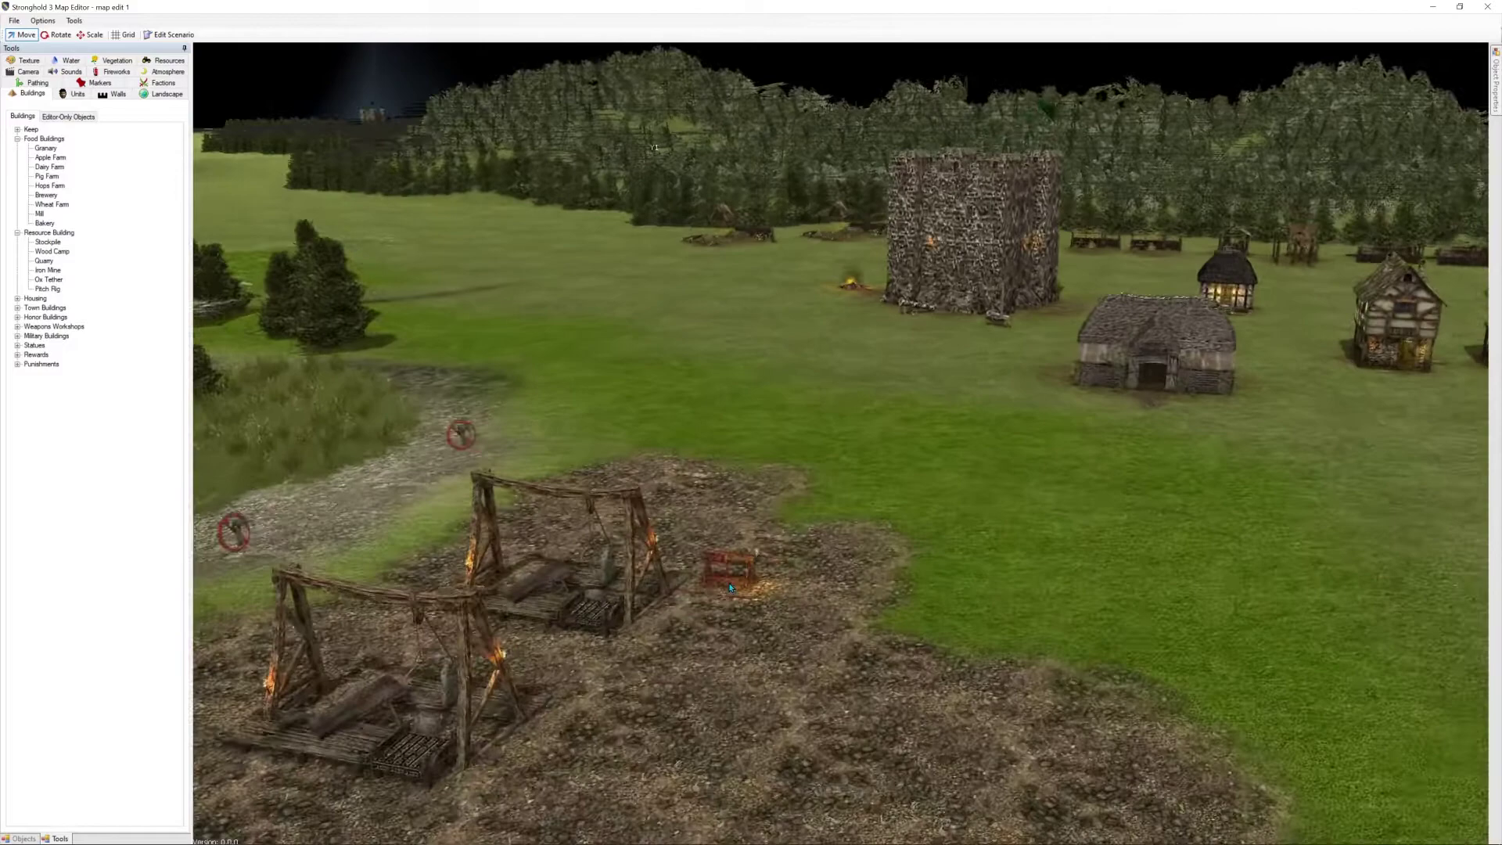
mouse_move(730, 588)
middle_mouse_down()
mouse_move(725, 472)
mouse_move(644, 445)
mouse_move(772, 475)
mouse_move(693, 457)
mouse_move(631, 481)
mouse_move(884, 689)
middle_mouse_up()
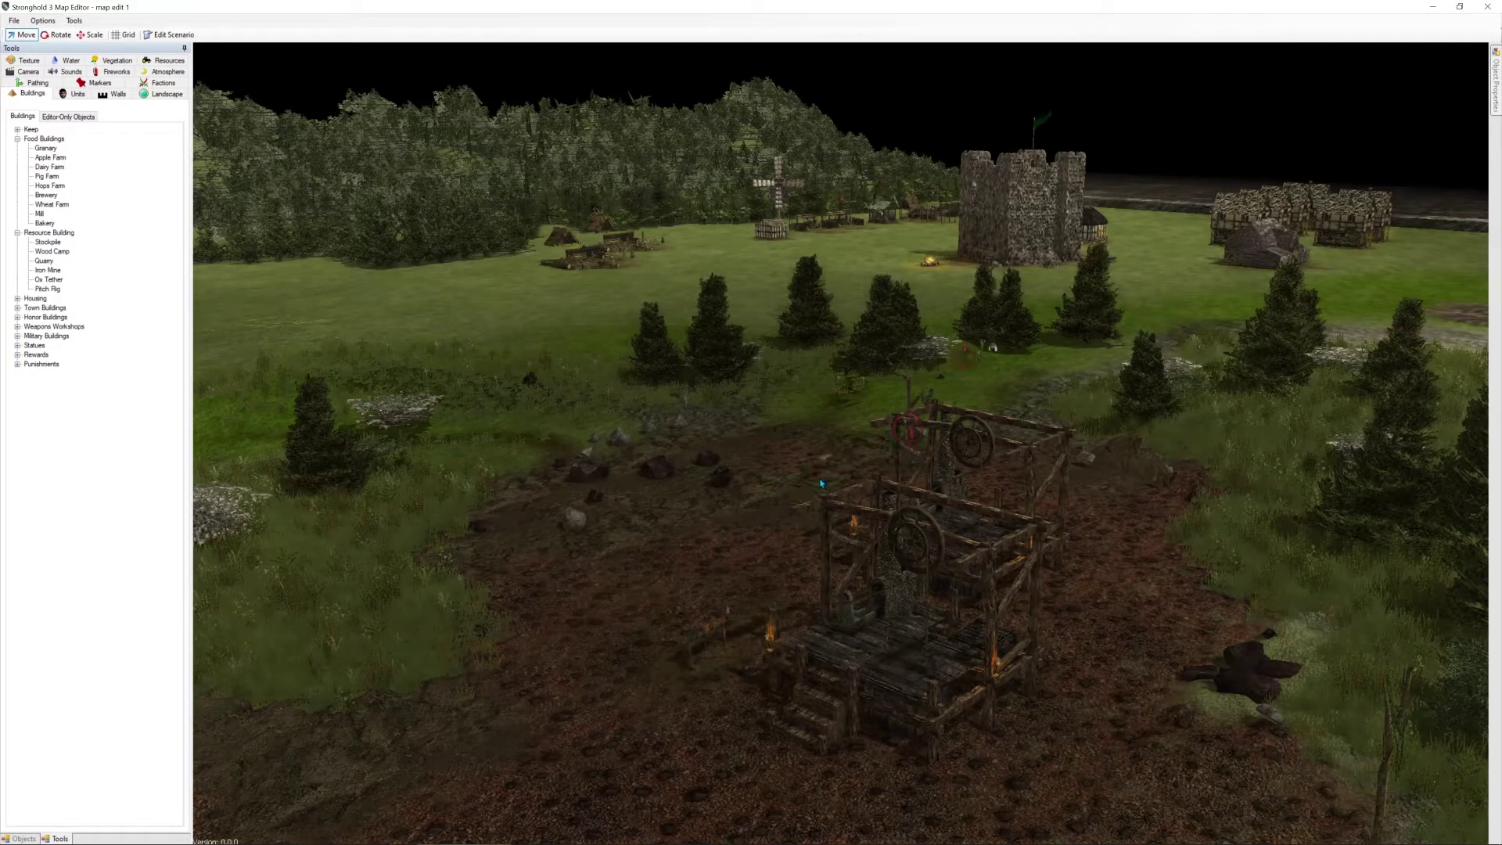
key("d")
key("w")
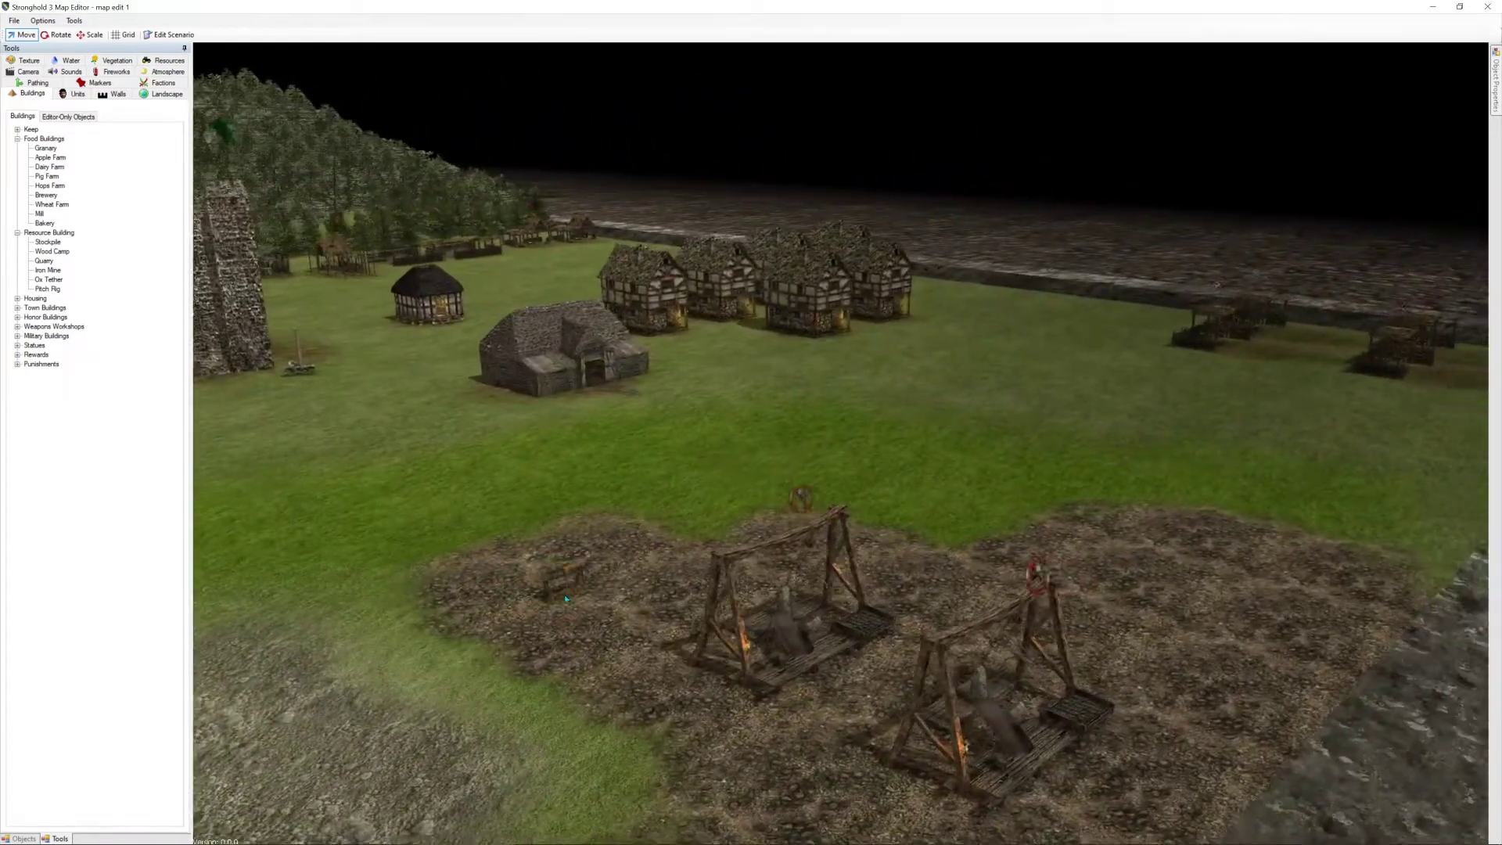
left_click(596, 710)
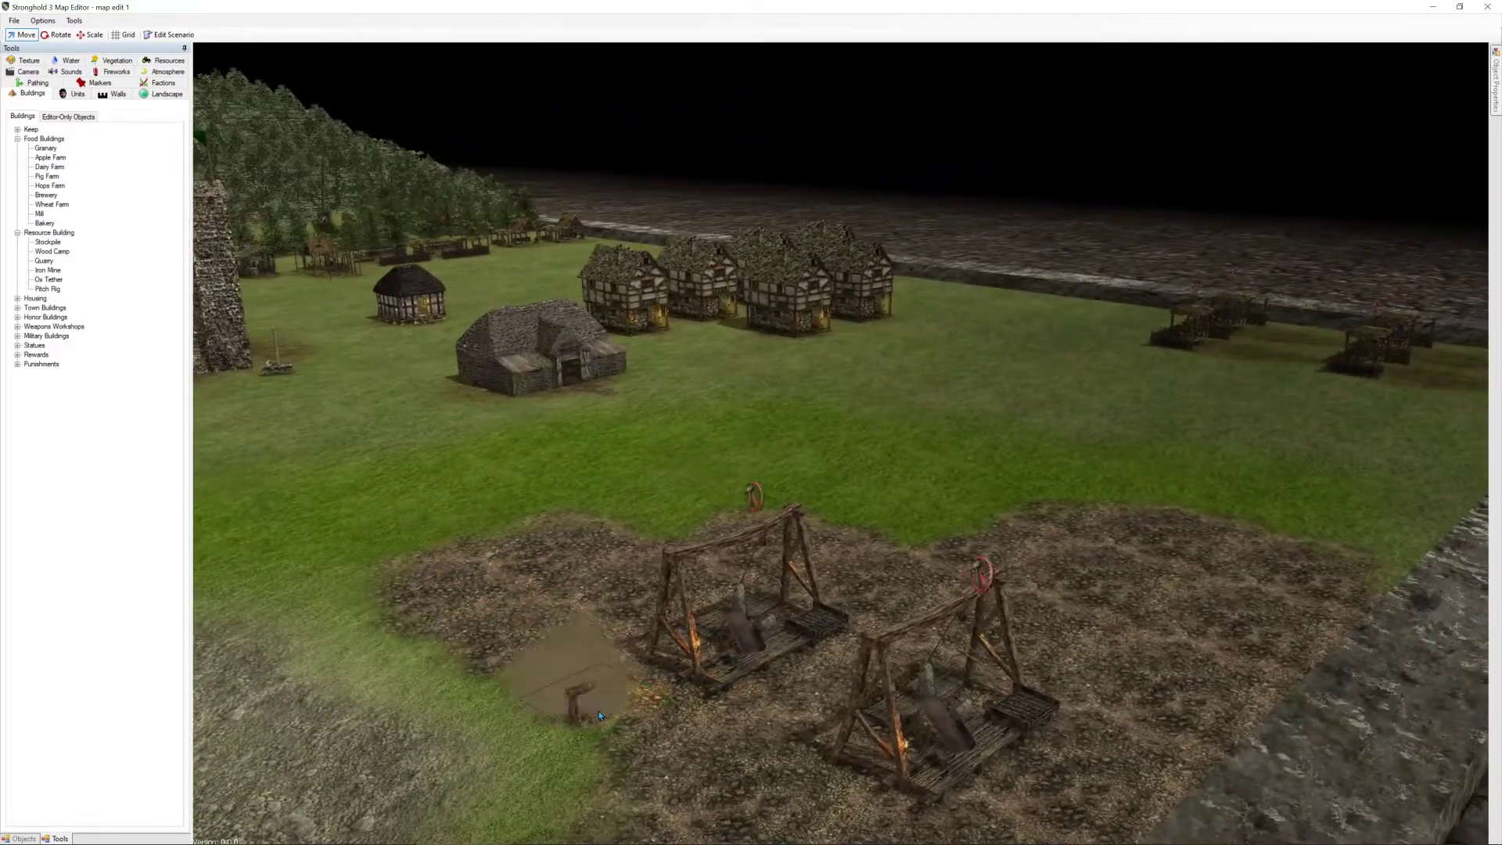
Place a second ox tether on the stony ground next to the two quarries
left_click(804, 823)
middle_click_drag(804, 823, 693, 481)
key("a")
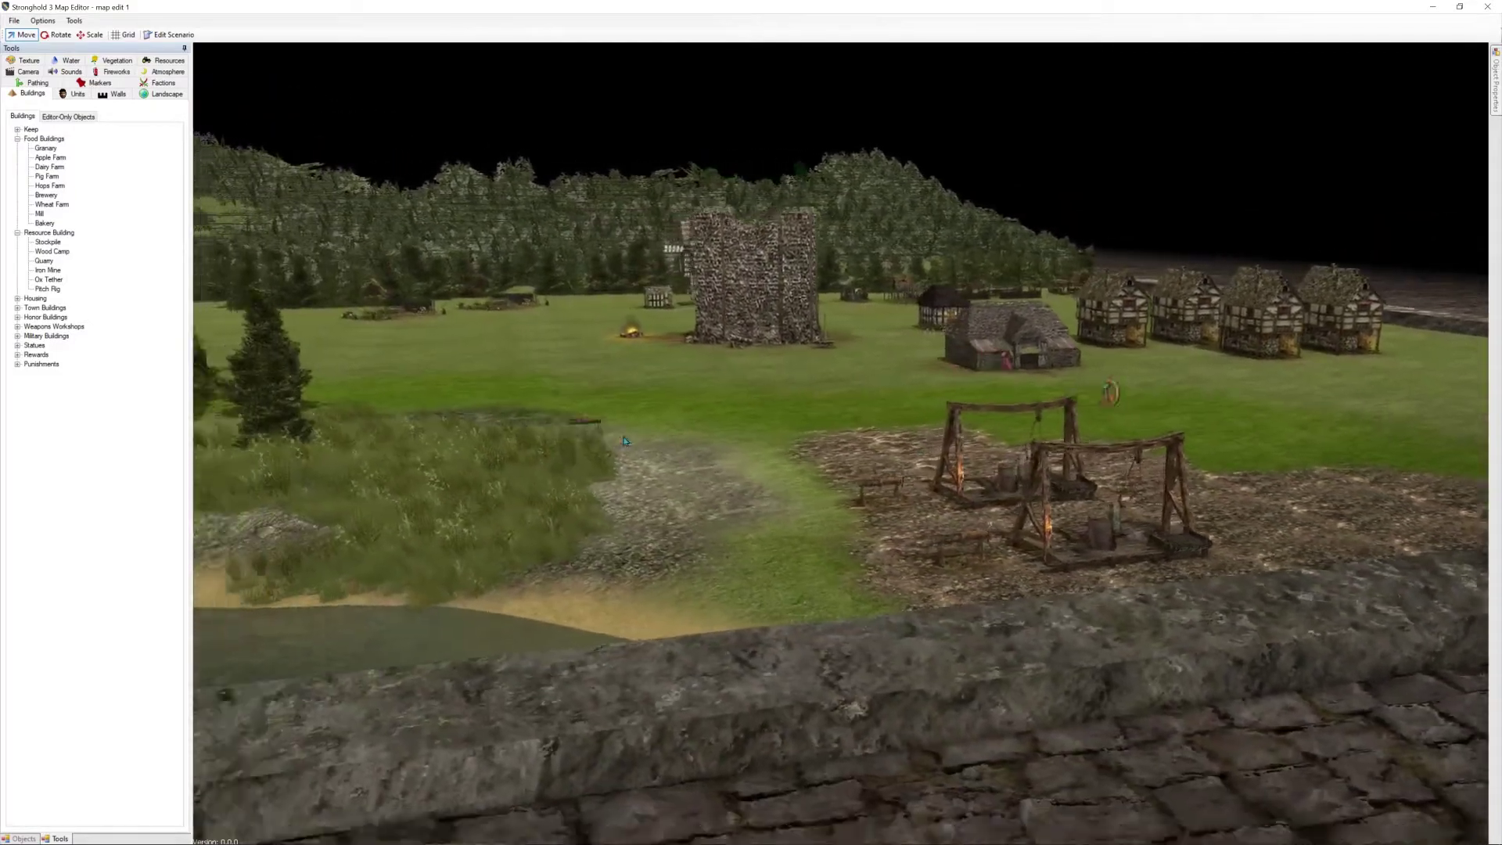
Place two ox tethers on the reddish ore ground beside the iron mines
key("a")
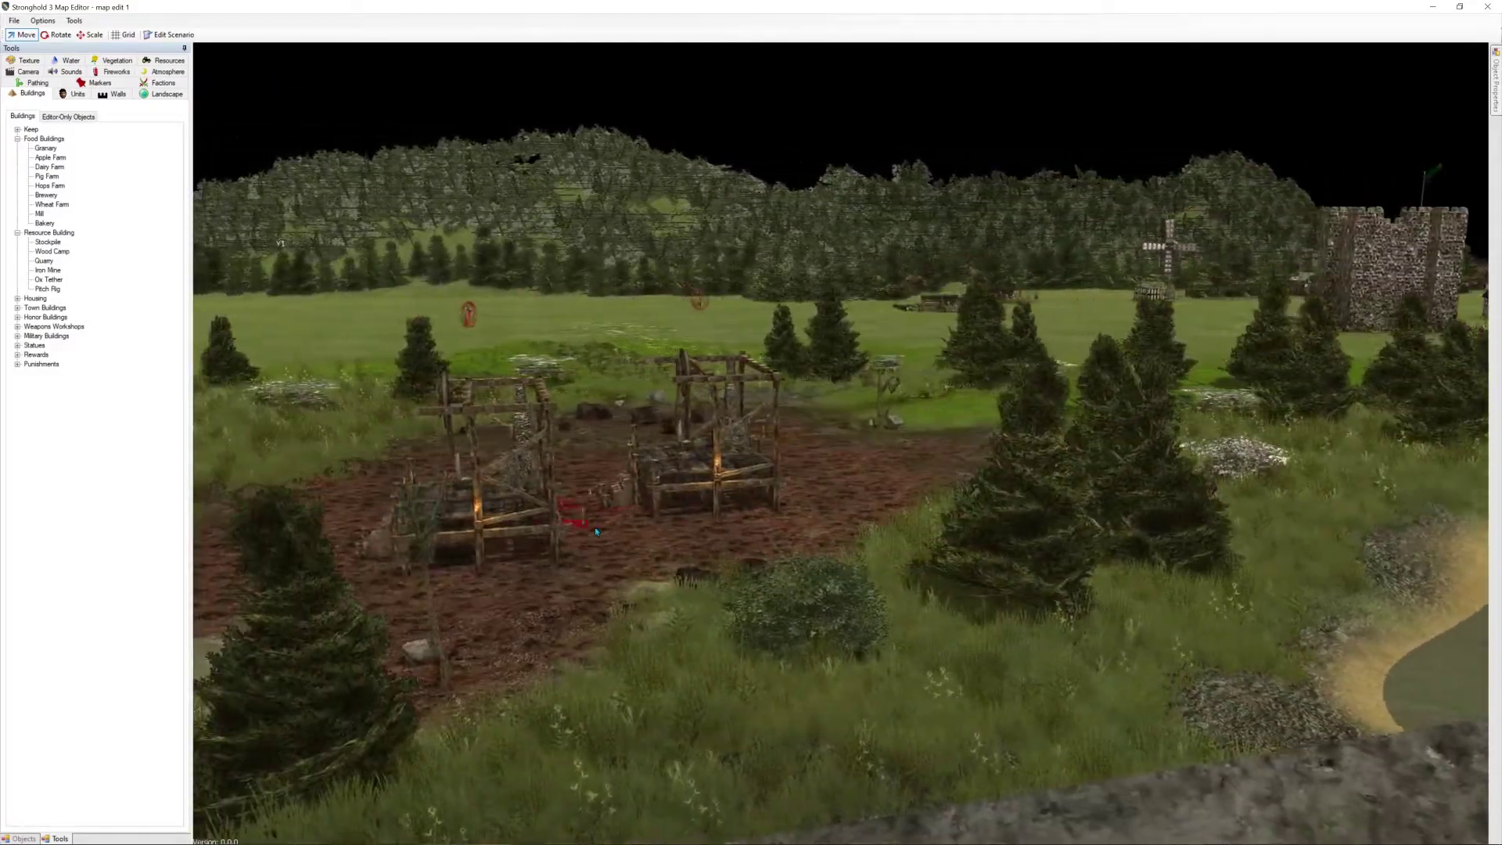
key("d")
key("d")
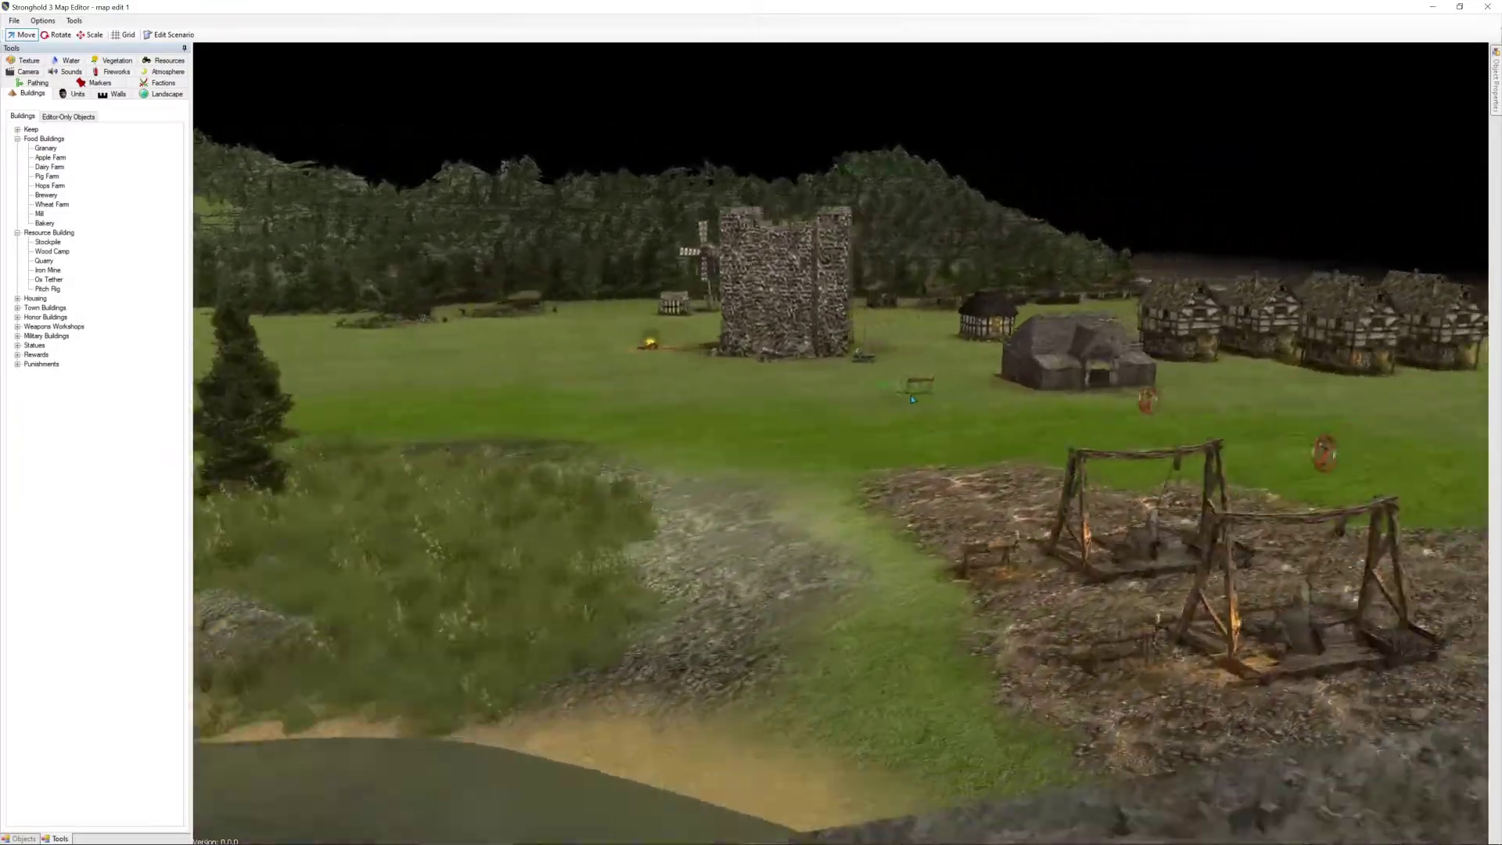
key("d")
middle_click_drag(910, 399, 568, 355)
key("a")
key("a")
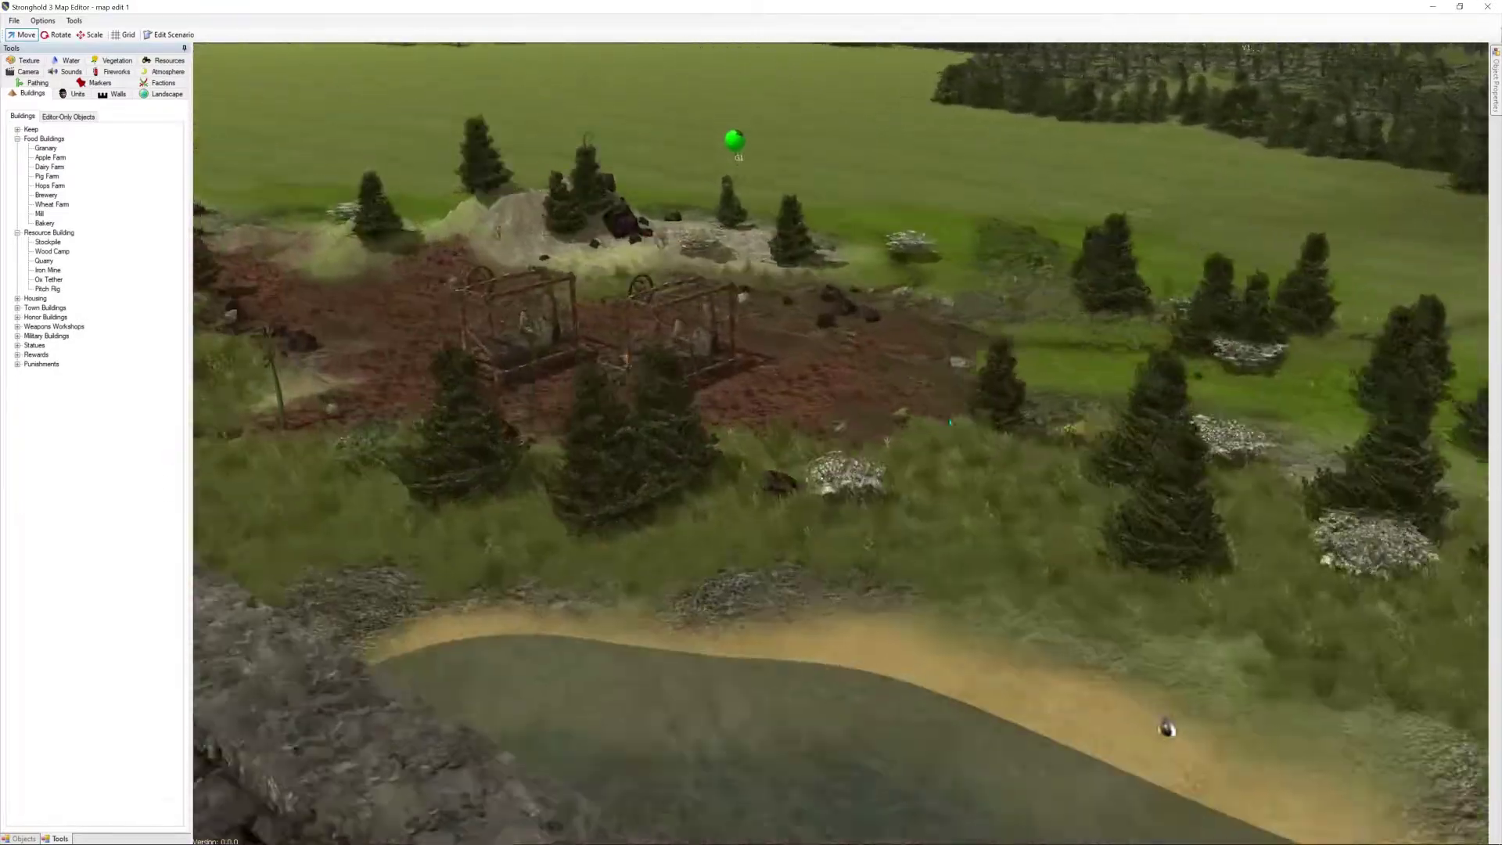
Place a pitch rig in the dark marsh pond next to the map's border wall
key("a")
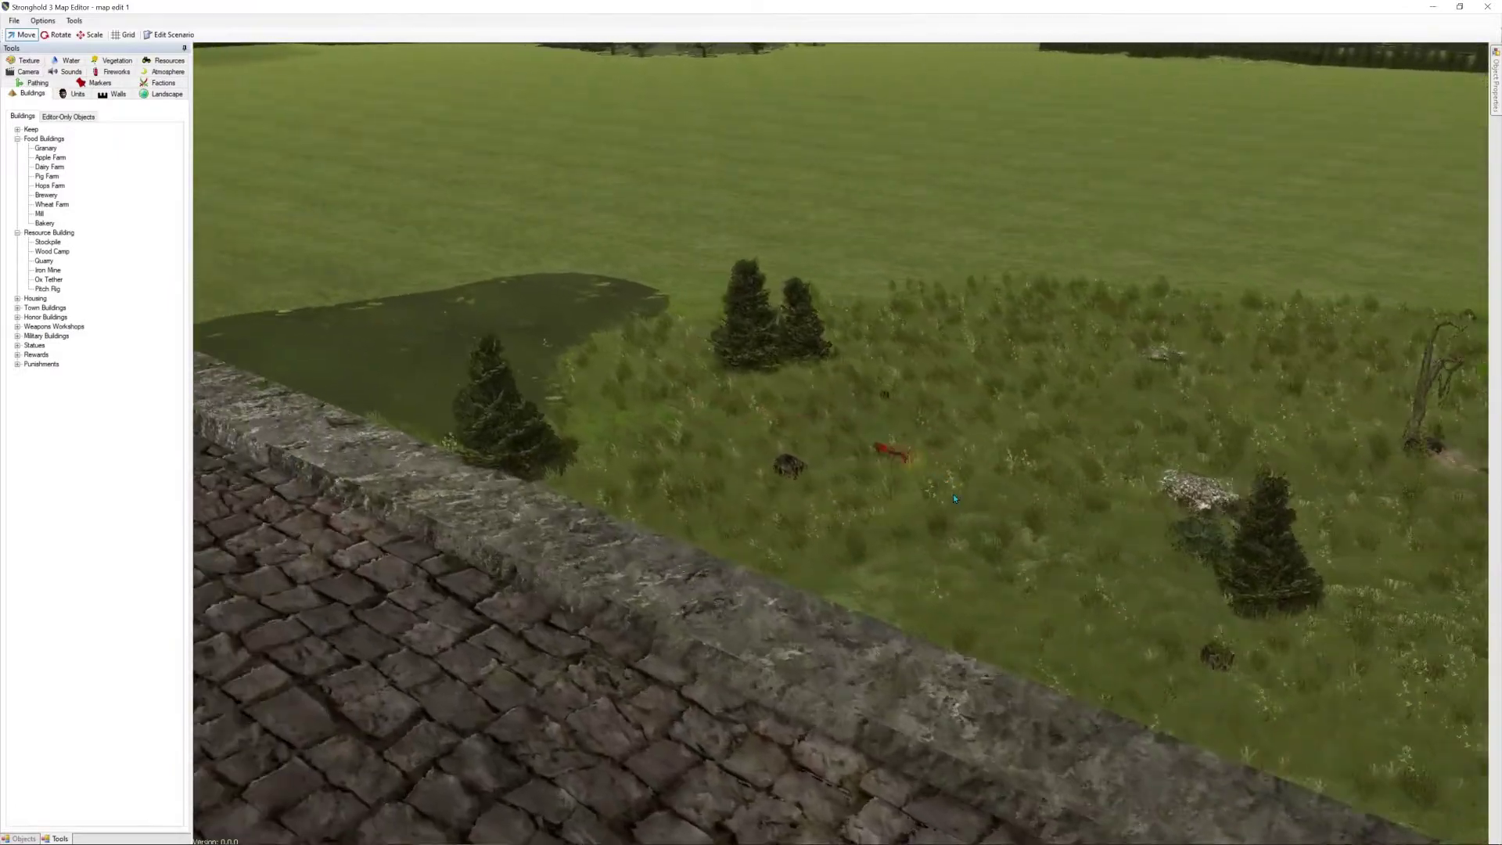
key("a")
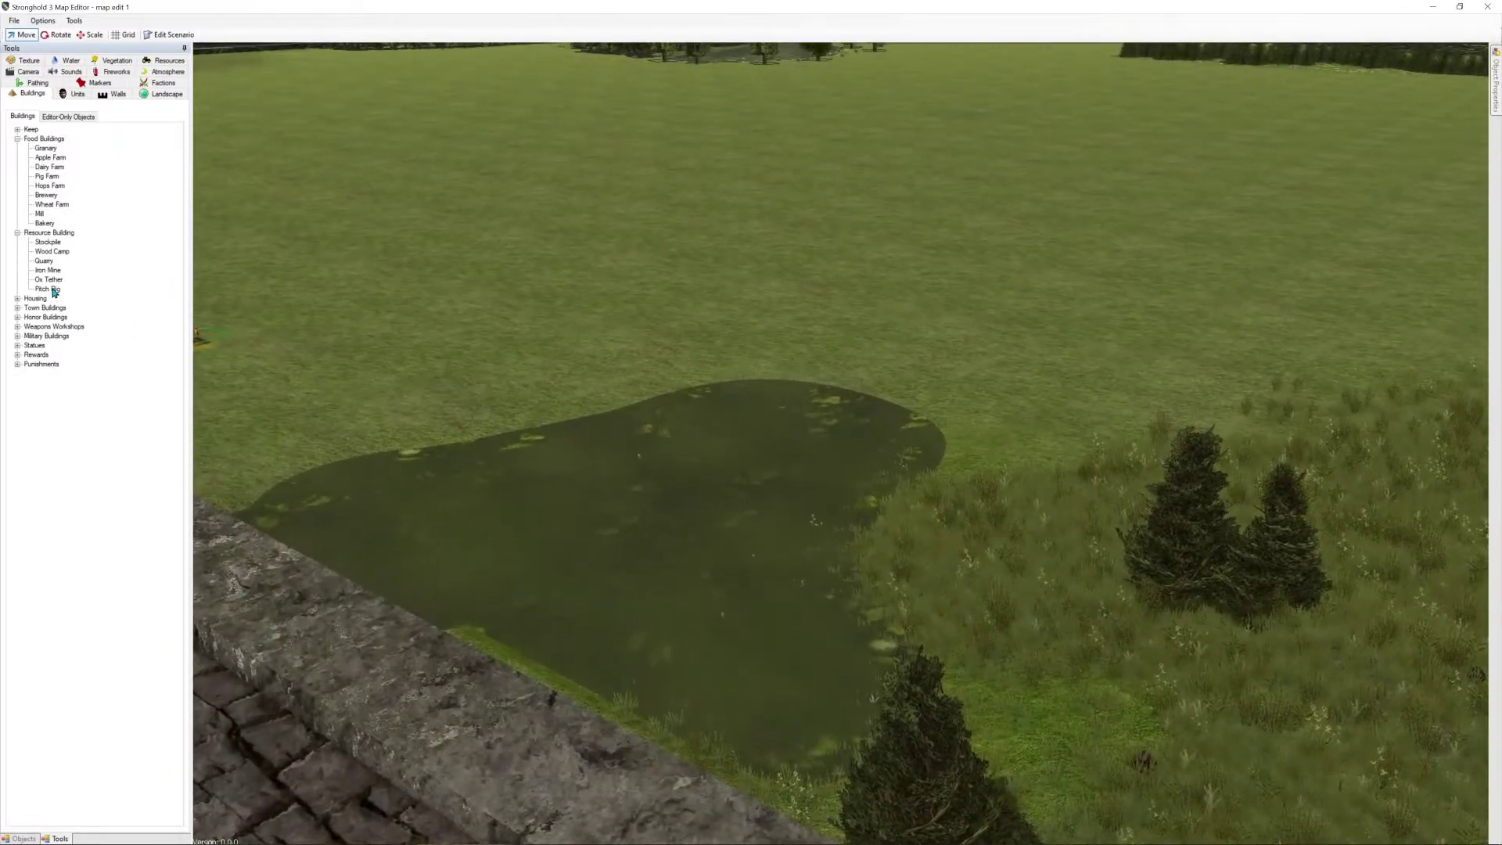
left_click(717, 486)
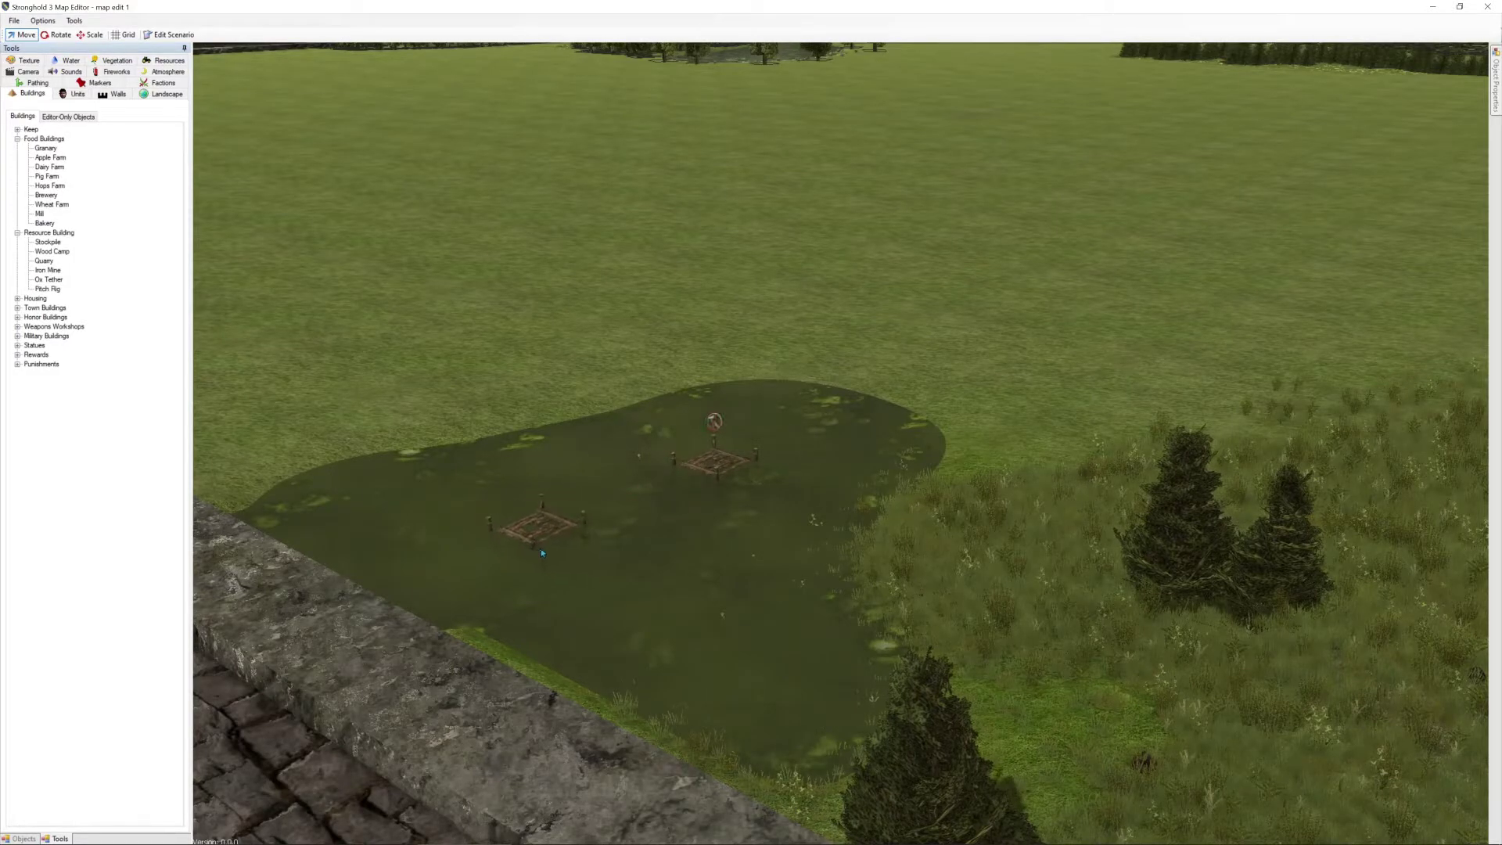
middle_click_drag(911, 492, 880, 487)
scroll(881, 487, "down", 6)
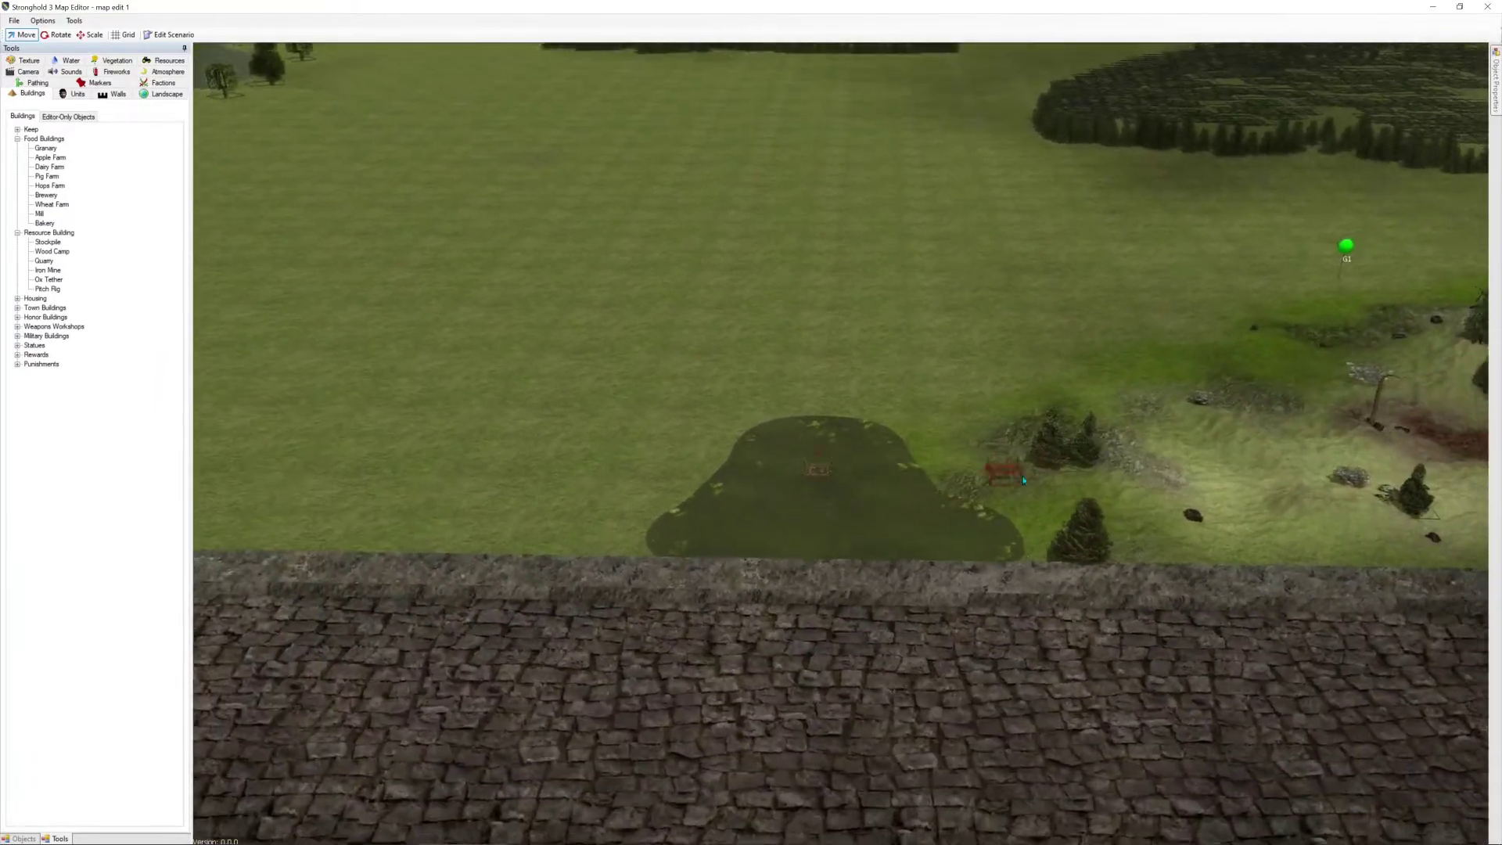
Paint Player 3's green Estate3 over the marsh pond and its surroundings, using the maximum estate brush size
right_click_drag(1092, 392, 450, 446)
right_click_drag(1140, 402, 1286, 421)
right_click_drag(594, 408, 1031, 387)
scroll(960, 382, "up", 2)
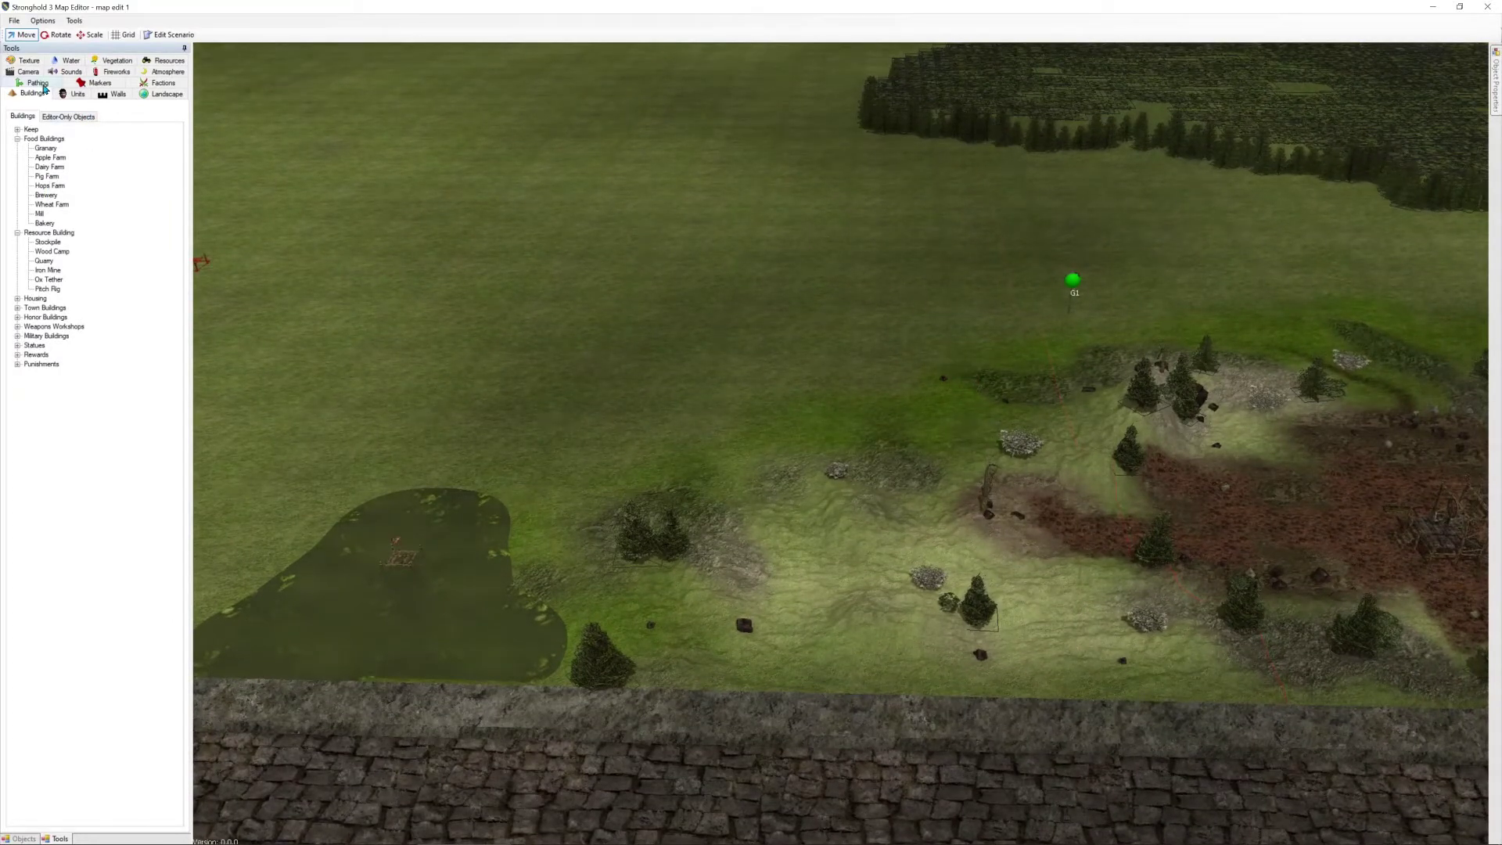
left_click(163, 84)
scroll(801, 379, "up", 1)
scroll(804, 381, "down", 3)
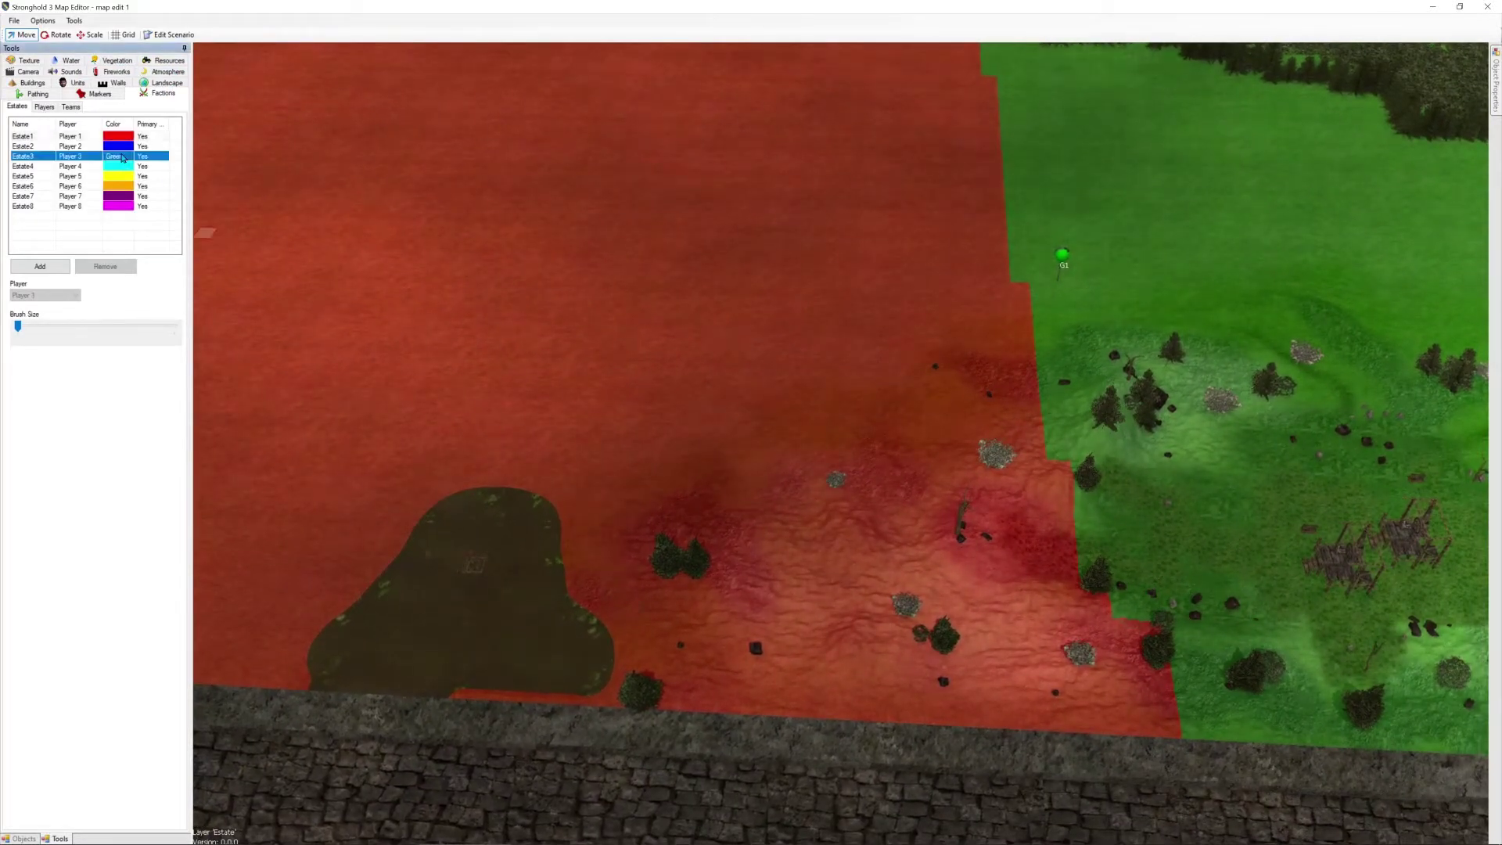
middle_click_drag(512, 538, 833, 501)
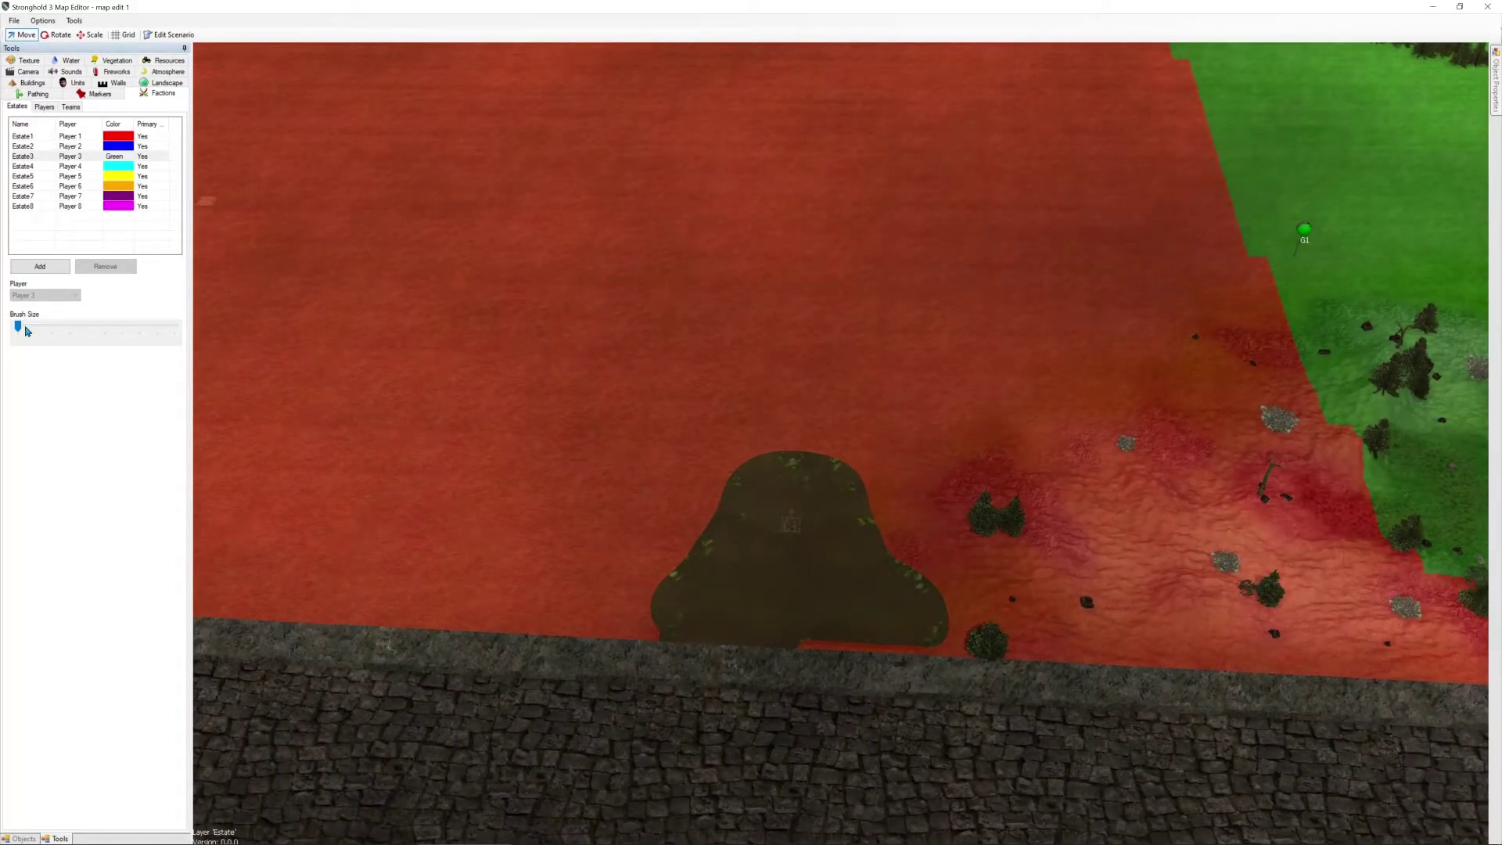
left_click_drag(26, 328, 175, 327)
mouse_move(1220, 157)
left_mouse_down()
mouse_move(1281, 110)
mouse_move(1165, 211)
mouse_move(802, 443)
mouse_move(680, 571)
mouse_move(1285, 550)
mouse_move(1232, 482)
mouse_move(984, 364)
left_mouse_up()
mouse_move(984, 363)
middle_mouse_down()
mouse_move(561, 359)
mouse_move(989, 248)
mouse_move(57, 312)
mouse_move(1249, 370)
middle_mouse_up()
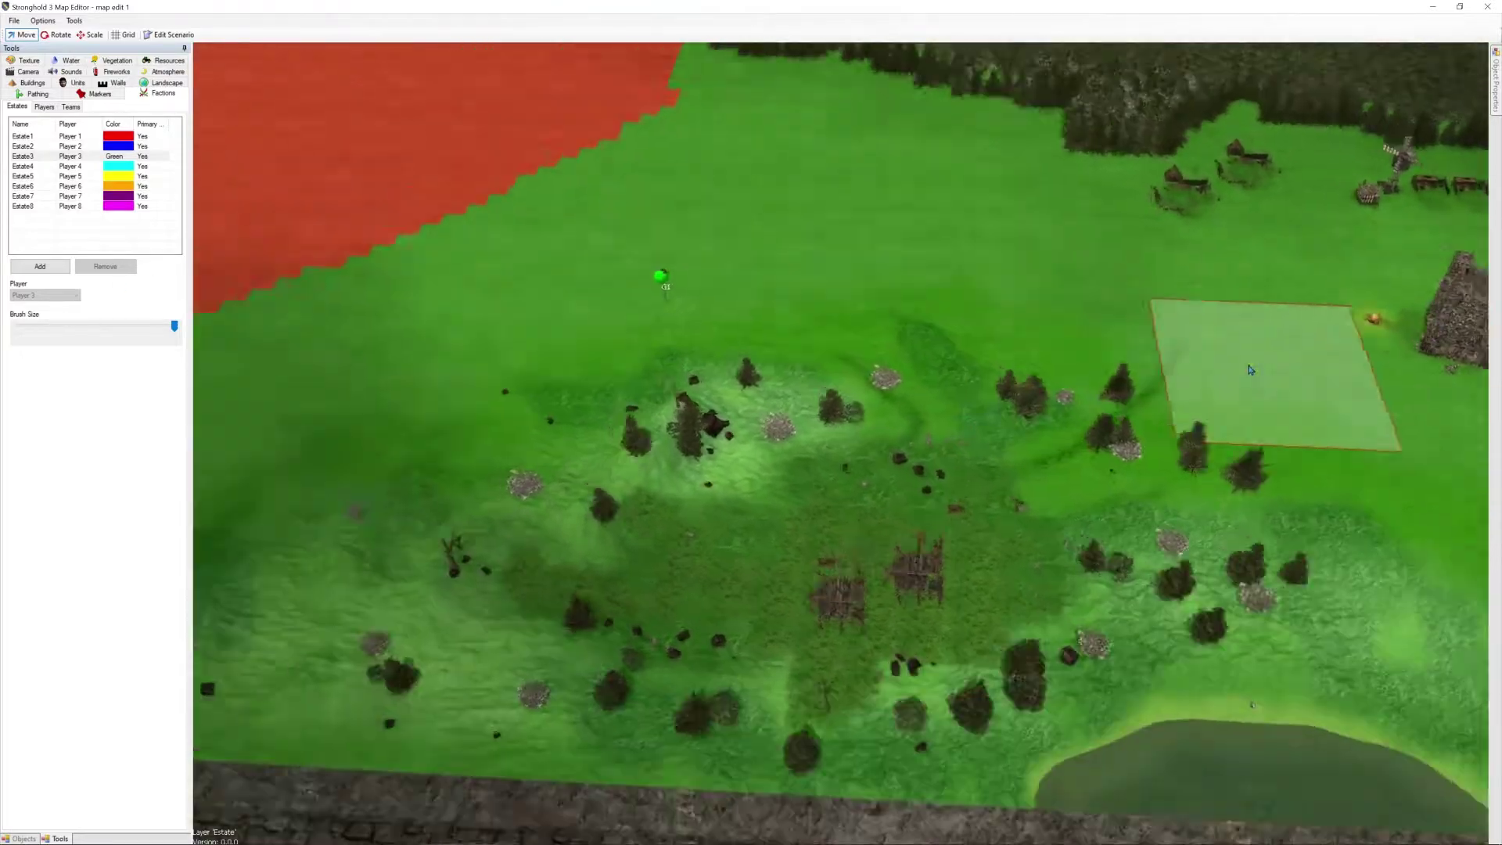
Extend Player 2's blue Estate2 into the red area across the river's end and the adjoining plain
key("w")
key("a")
key("d")
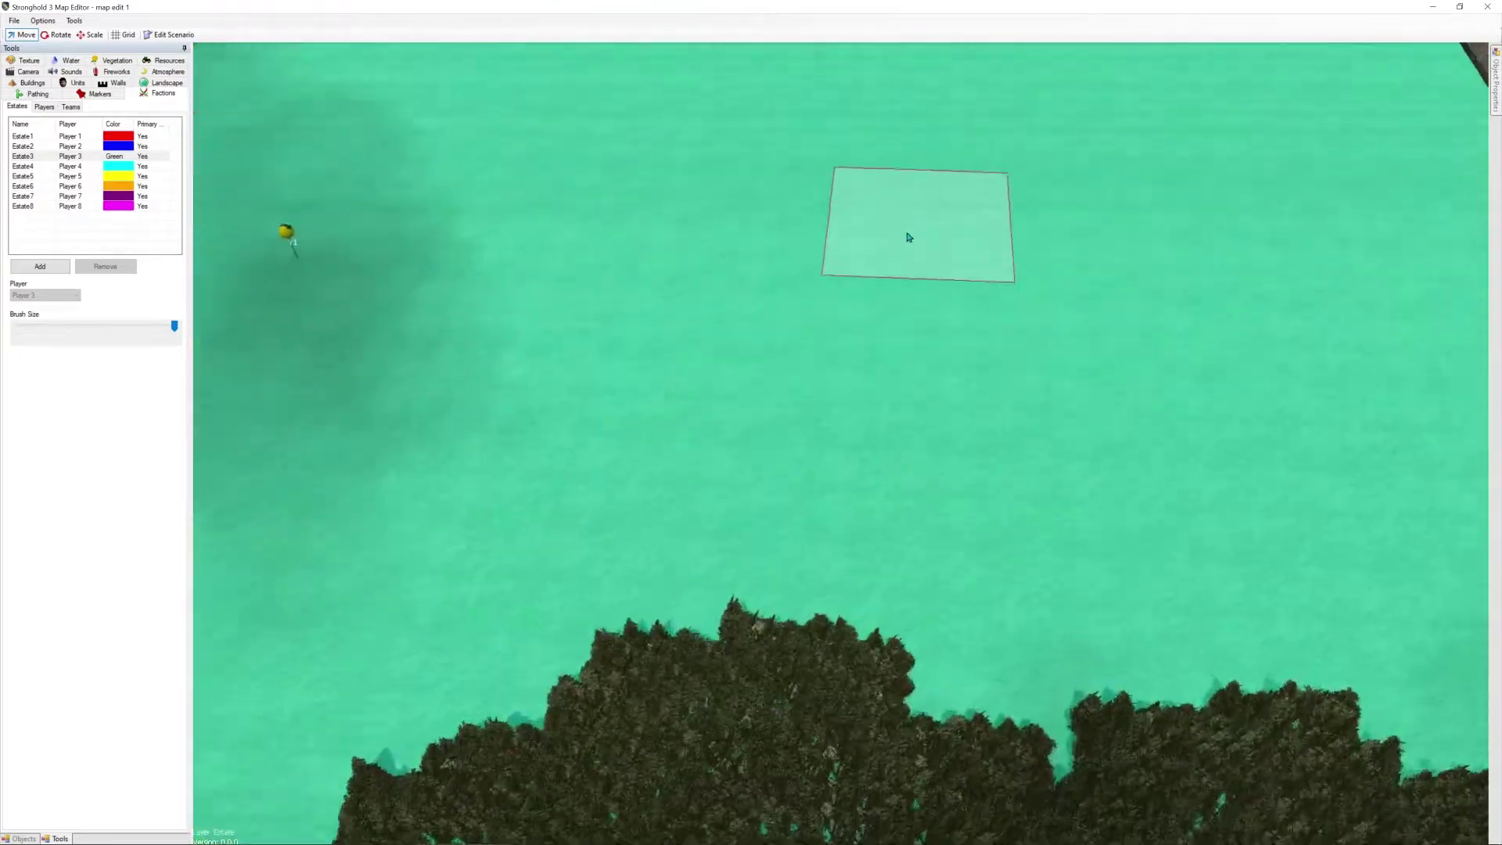
key("w")
key("d")
key("a")
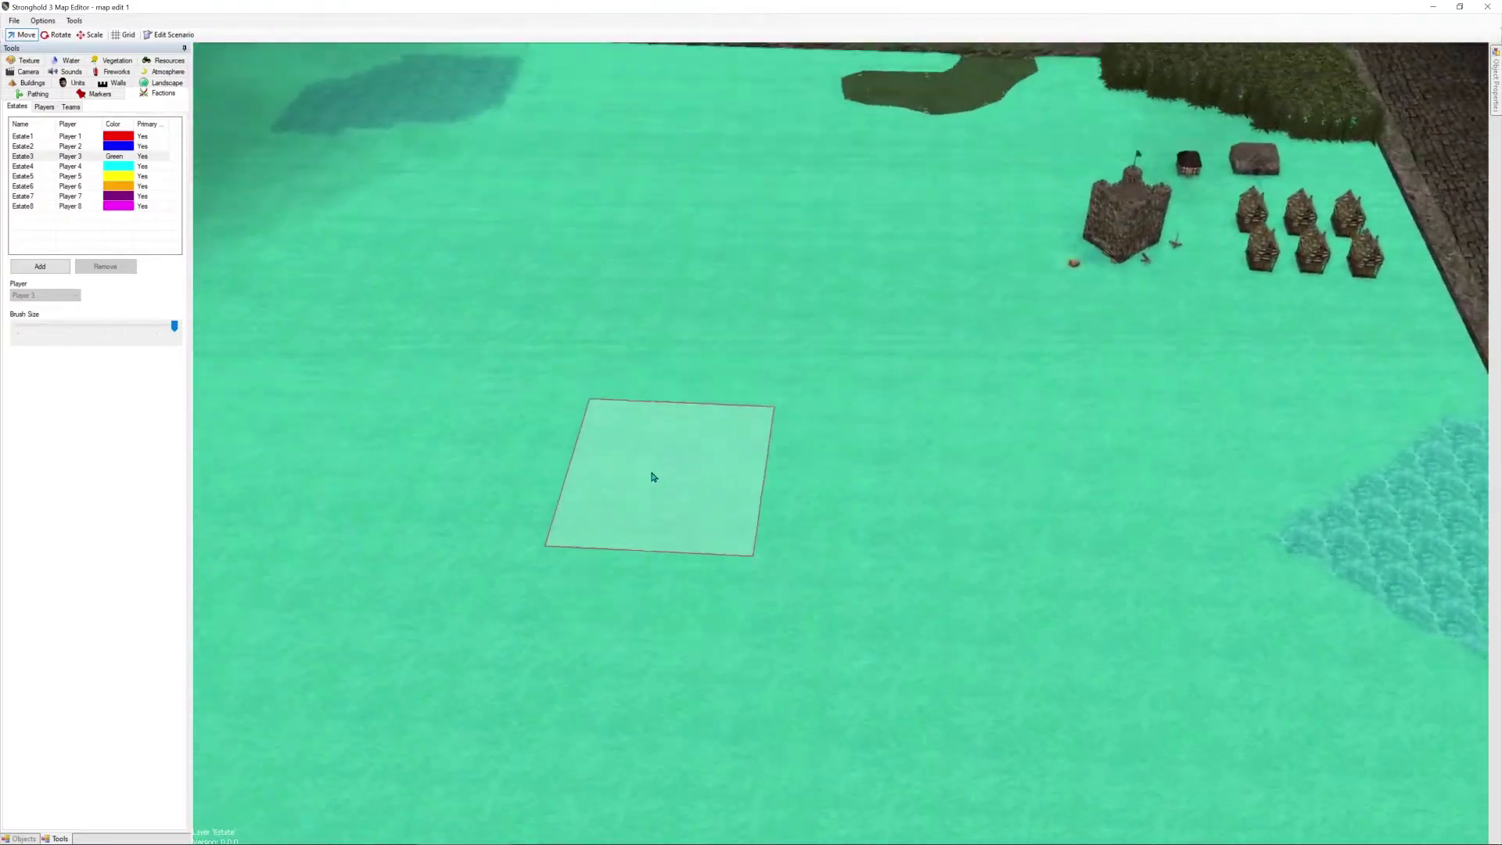
key("a")
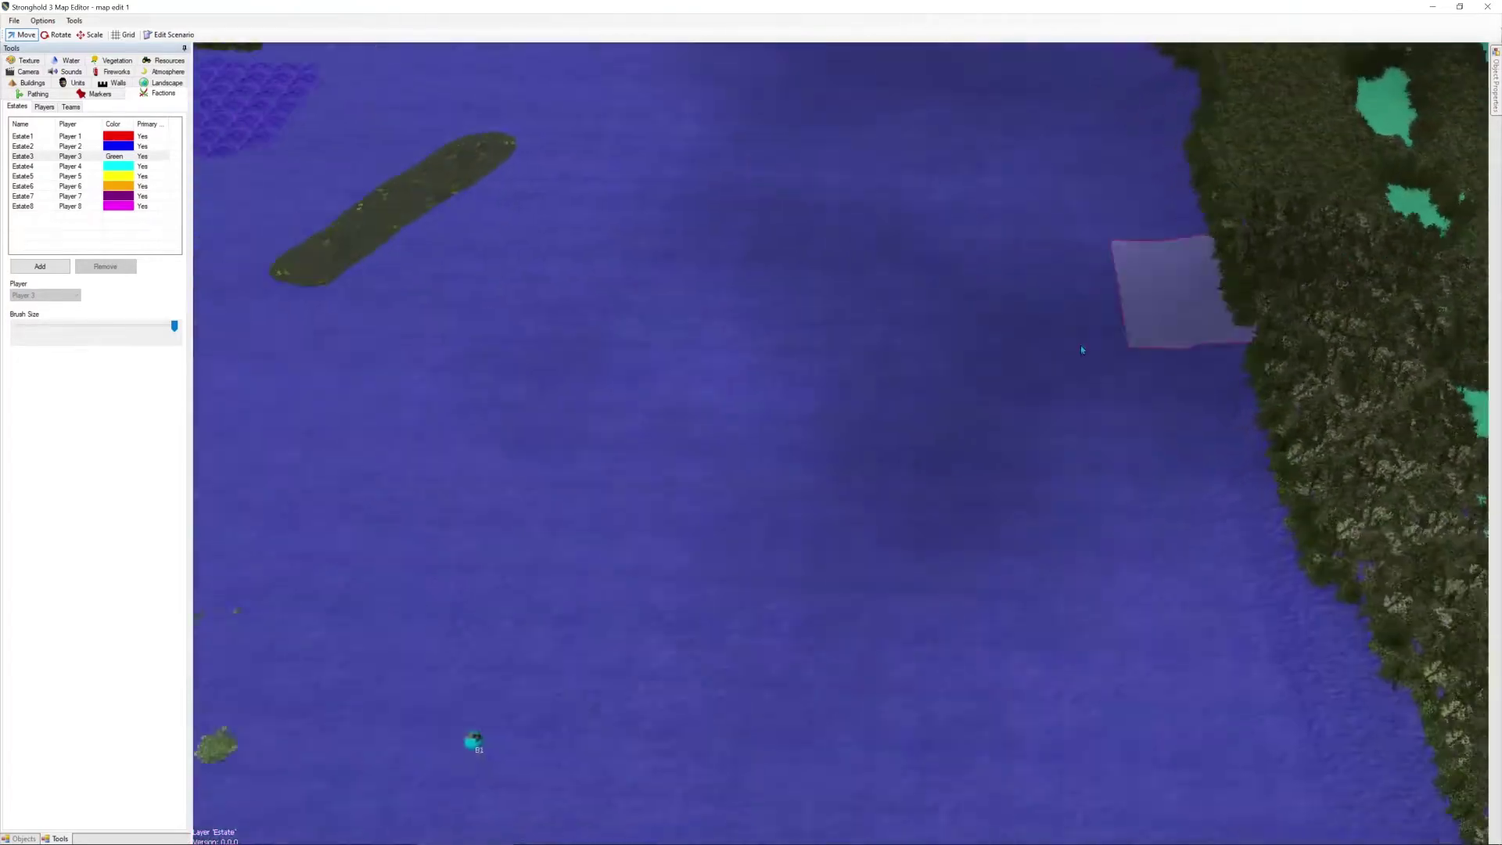
key("a")
key("s")
key("d")
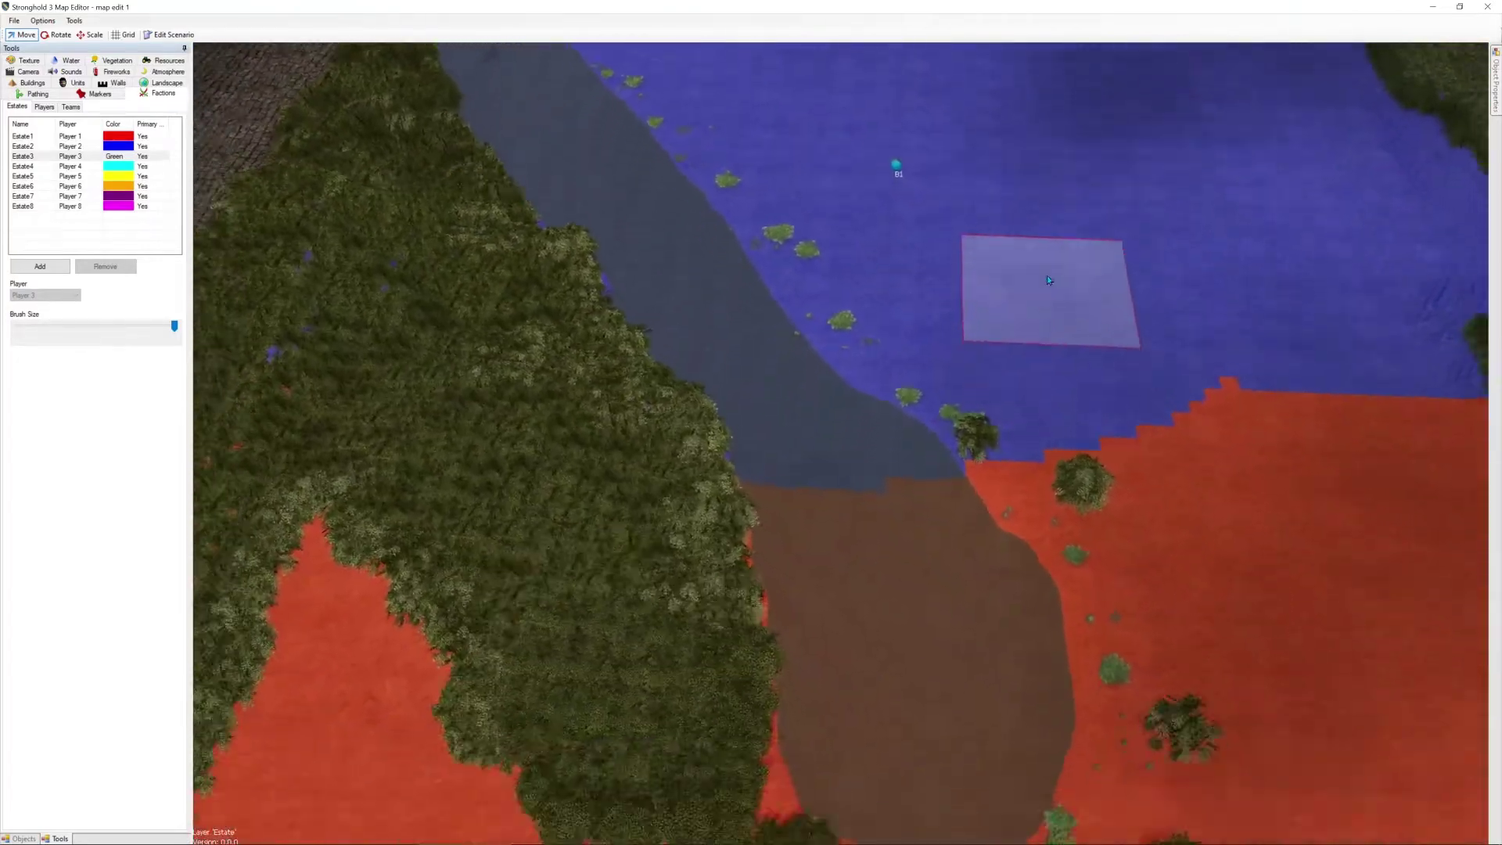
key("s")
key("d")
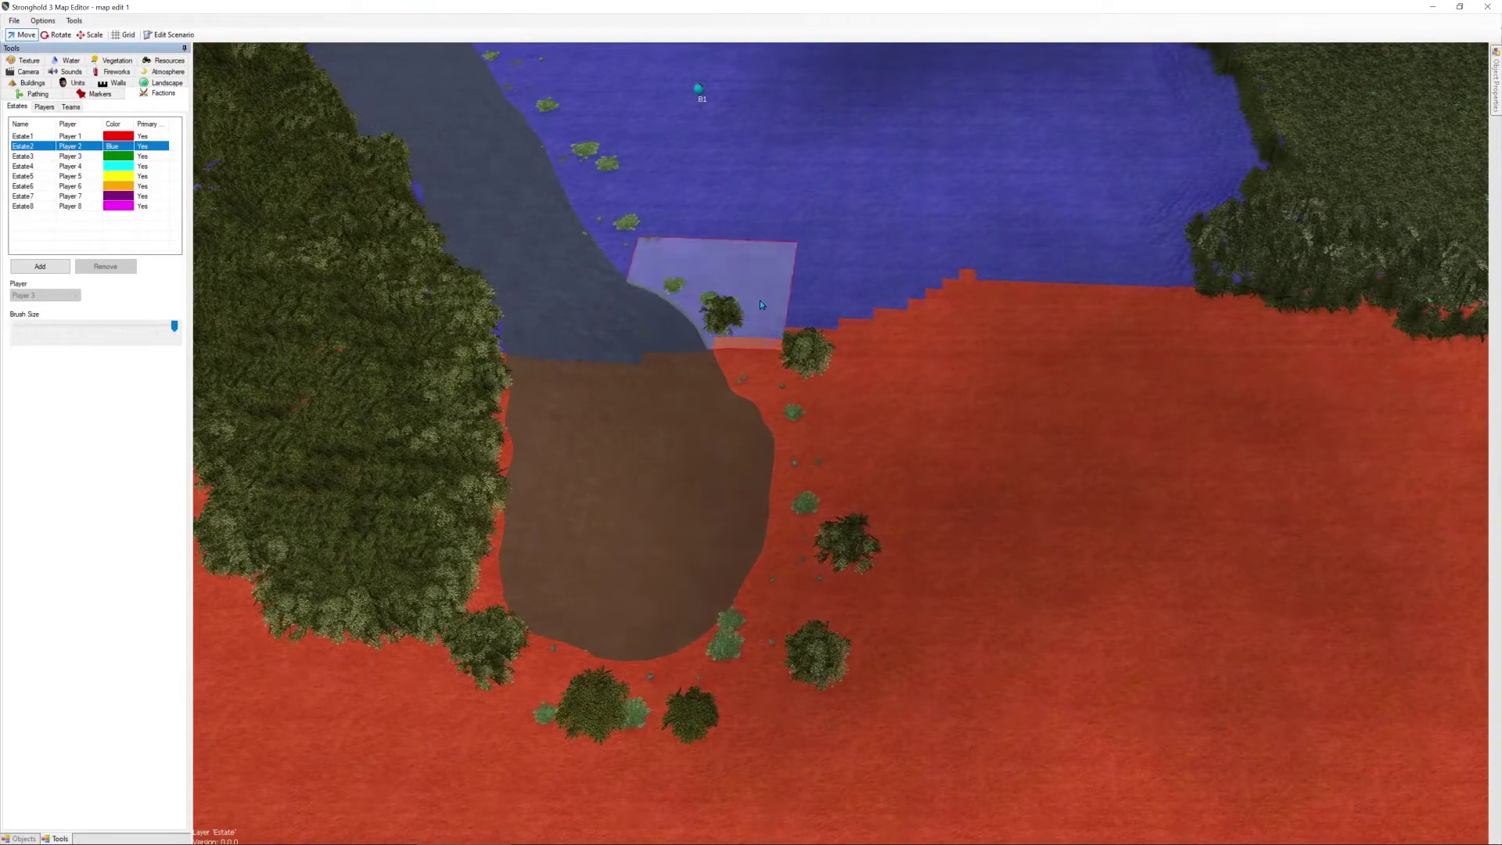
mouse_move(761, 304)
left_mouse_down()
mouse_move(1146, 311)
mouse_move(480, 380)
left_mouse_up()
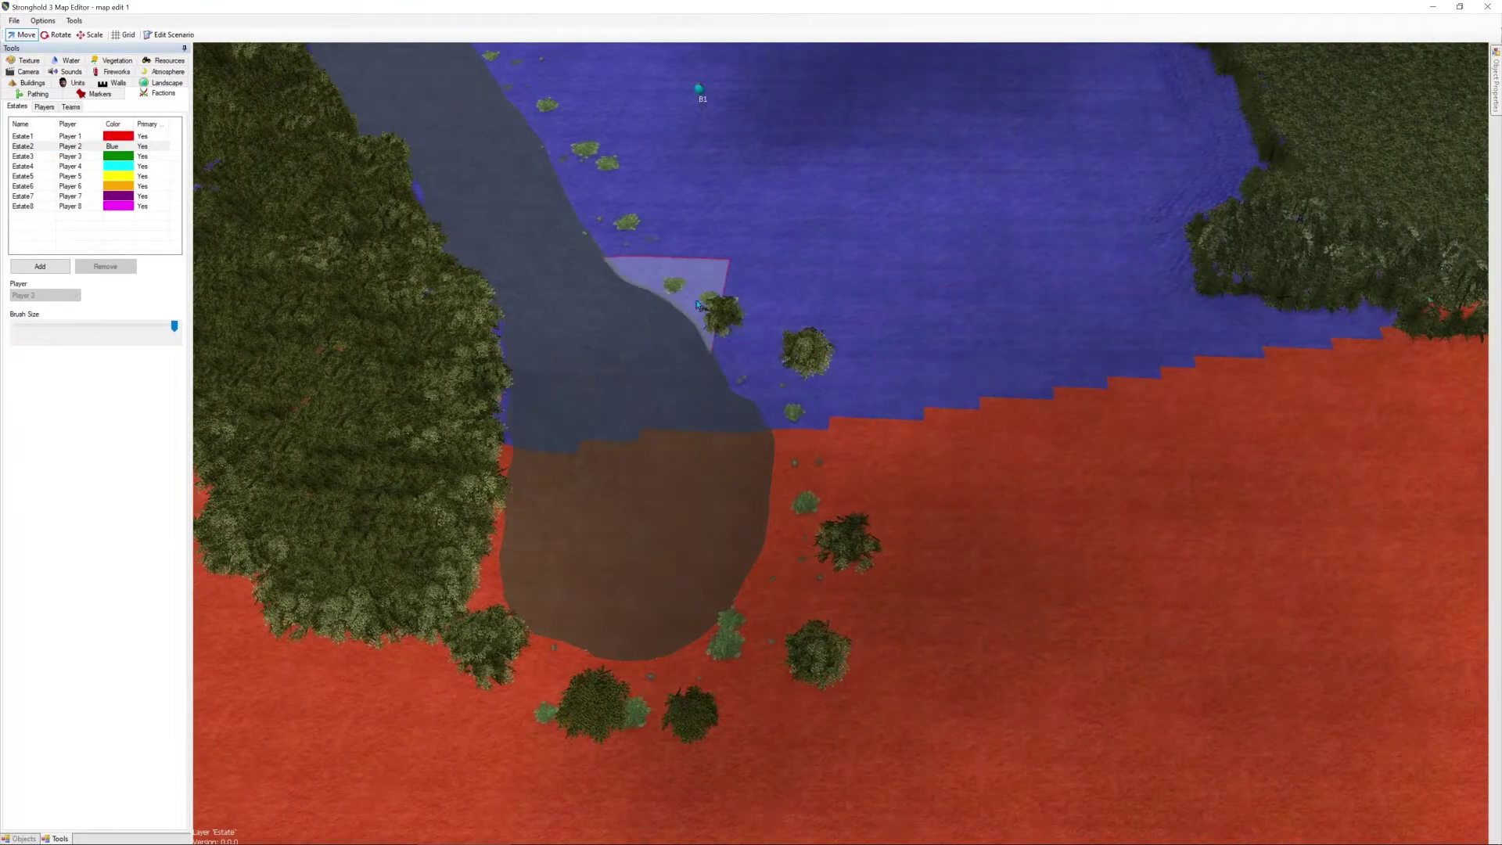
Paint Player 1's red Estate1 over the forest between the border wall and the river
key("a")
key("s")
key("w")
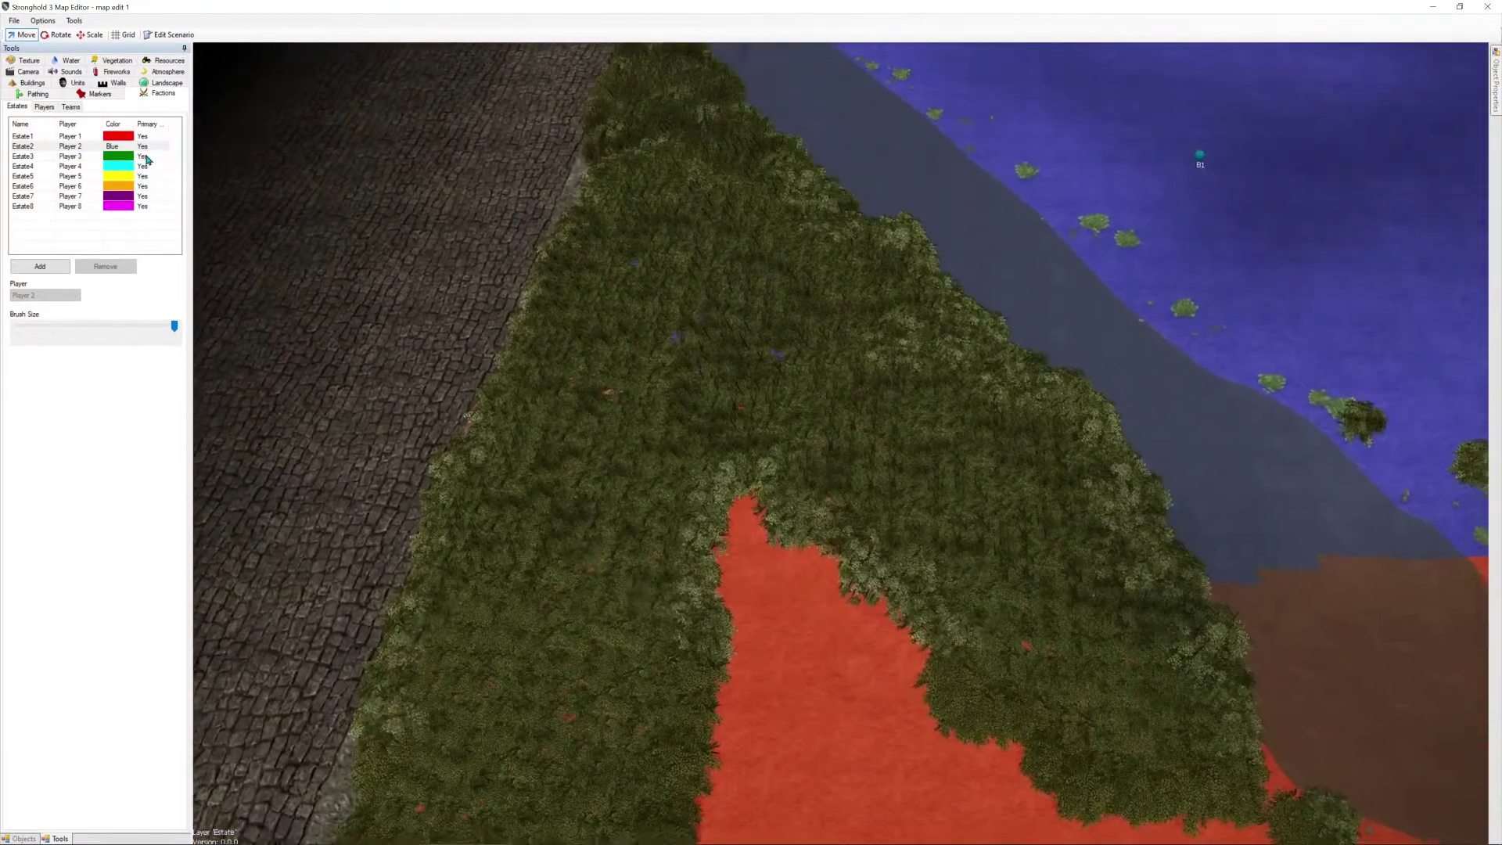
left_click(149, 137)
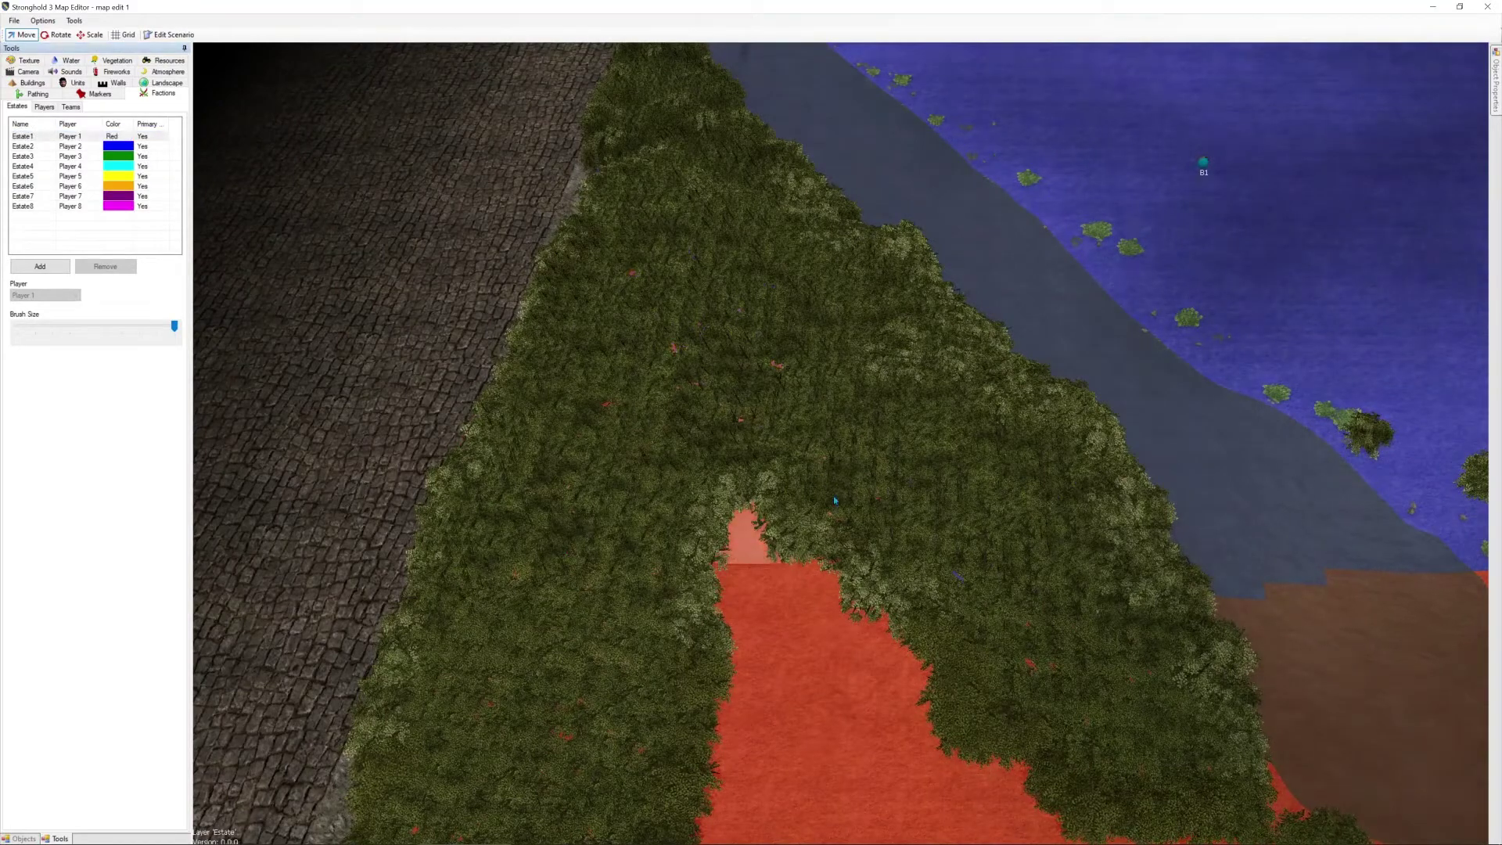
mouse_move(835, 500)
left_mouse_down()
mouse_move(1061, 777)
mouse_move(665, 328)
mouse_move(872, 665)
mouse_move(532, 321)
left_mouse_up()
Examine the borders of the red, blue, green and cyan estates across the map
key("s")
key("d")
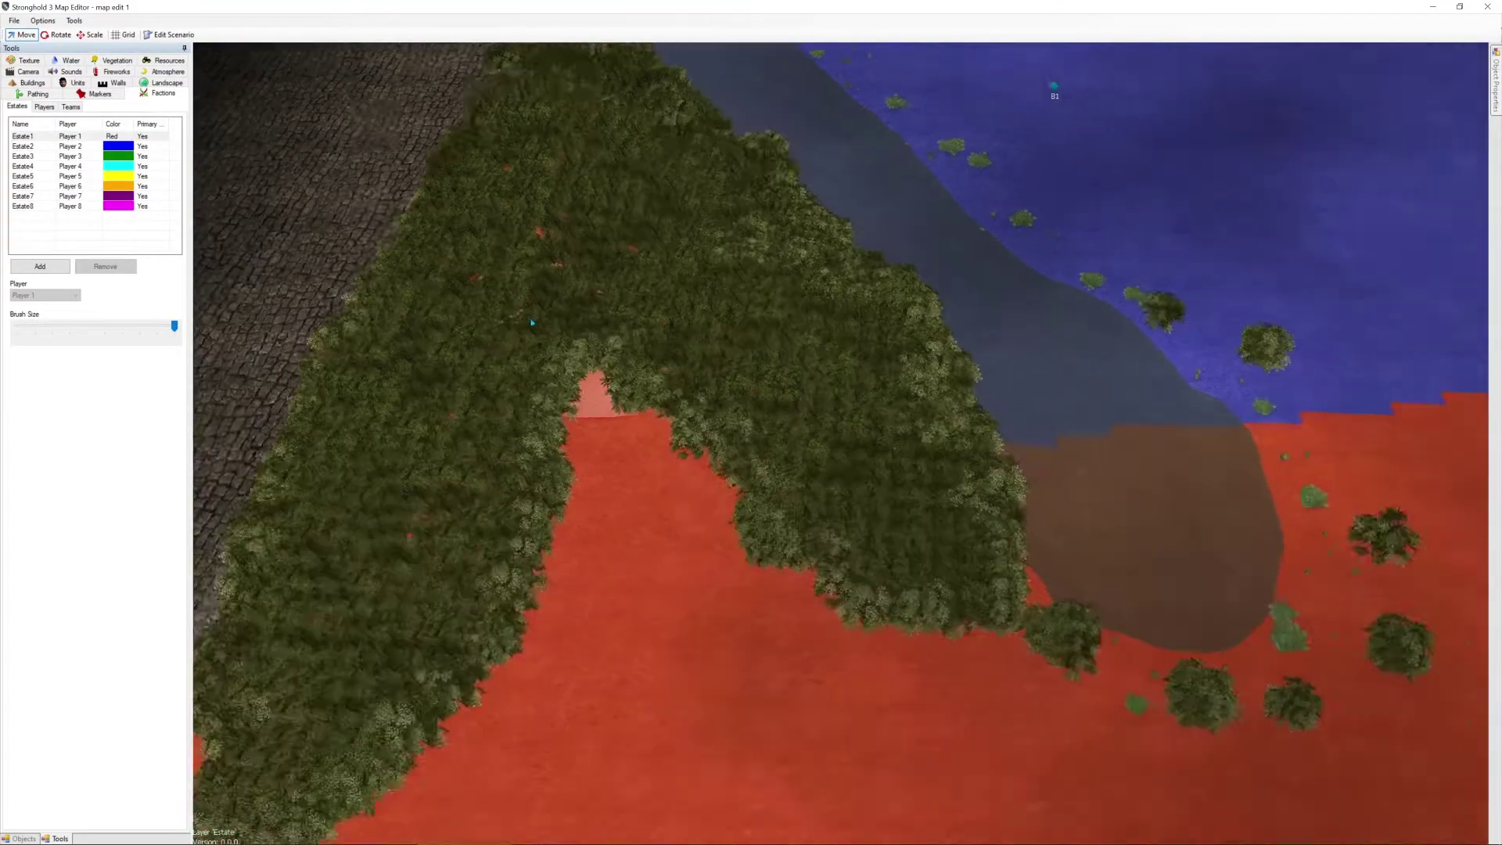
key("s")
key("d")
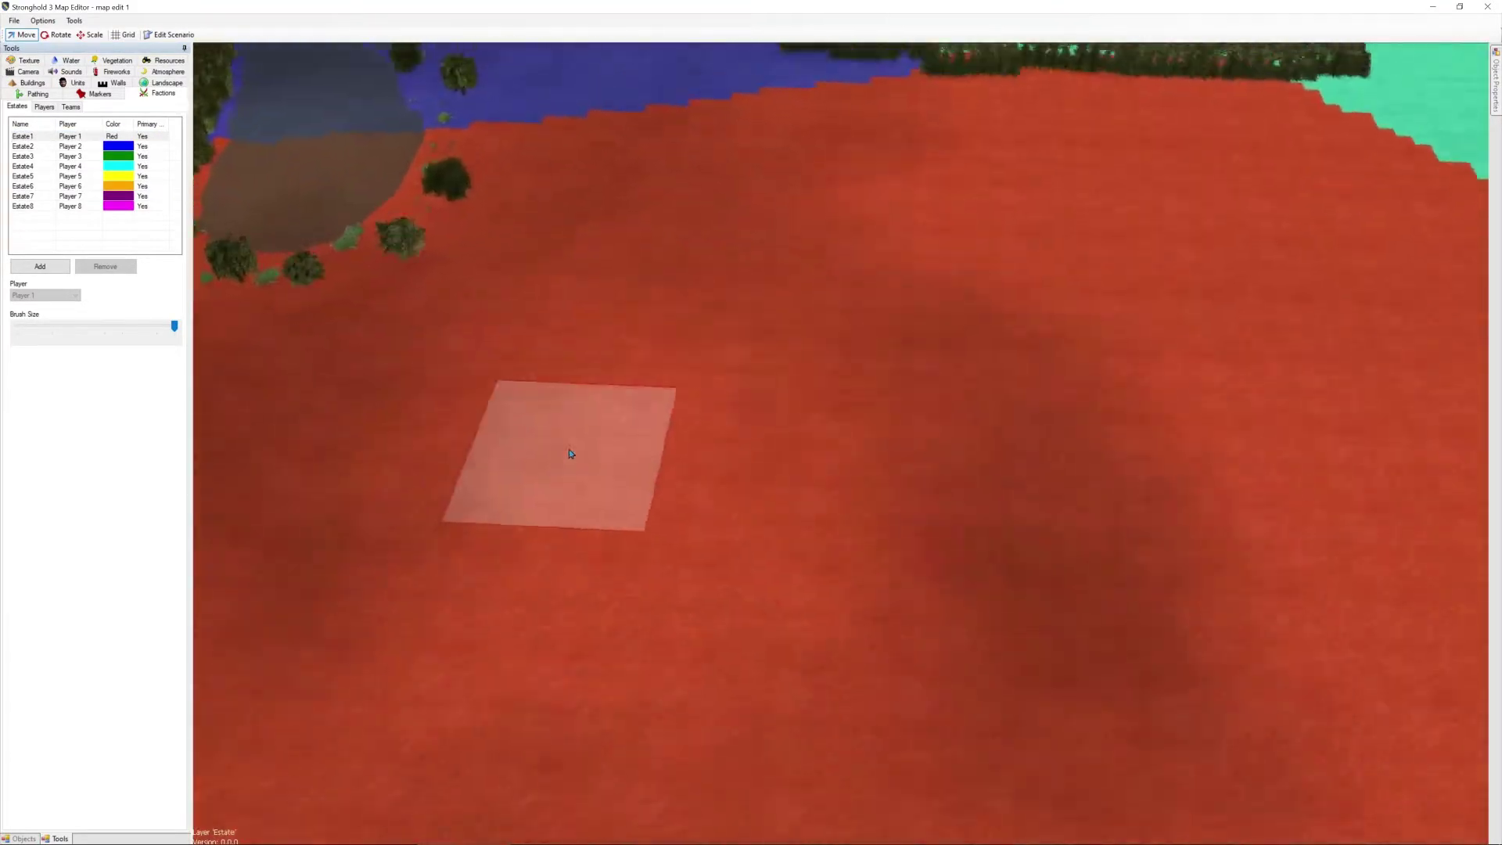
mouse_move(983, 406)
middle_mouse_down()
mouse_move(953, 432)
mouse_move(955, 414)
middle_mouse_up()
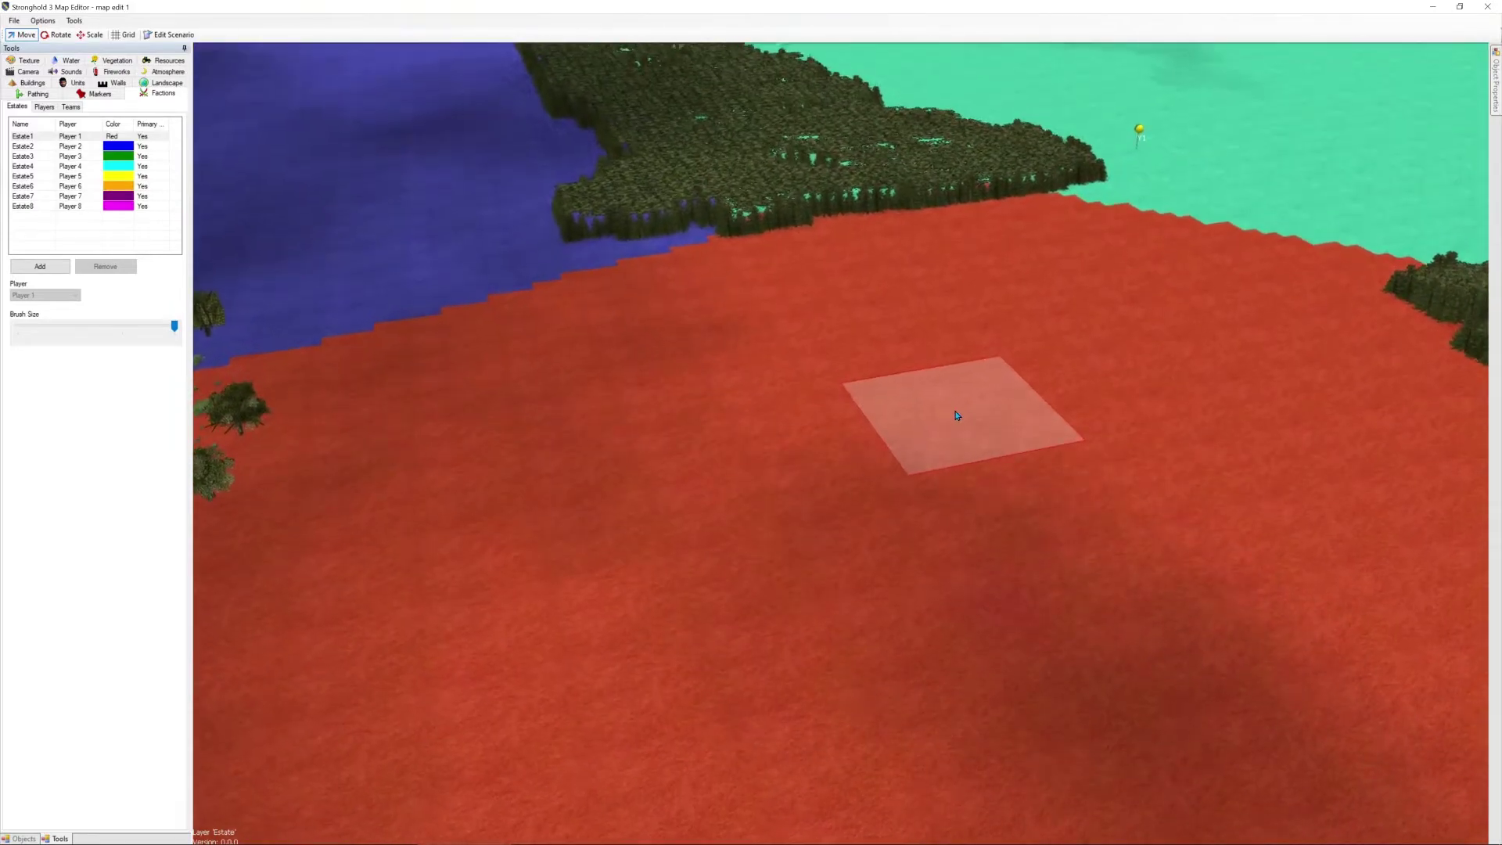
key("d")
key("d")
key("s")
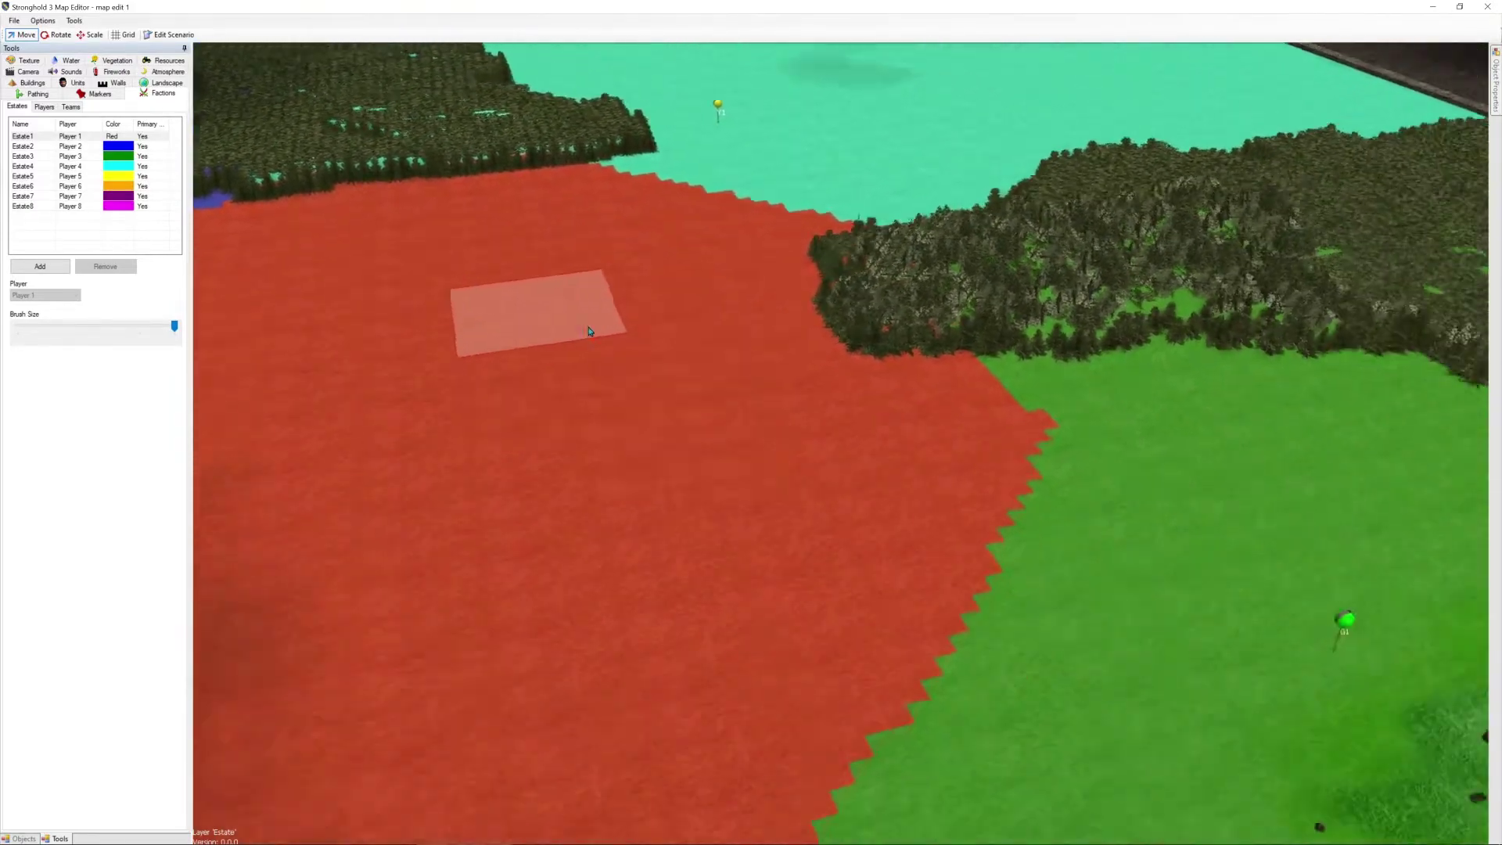
key("d")
key("s")
key("a")
key("s")
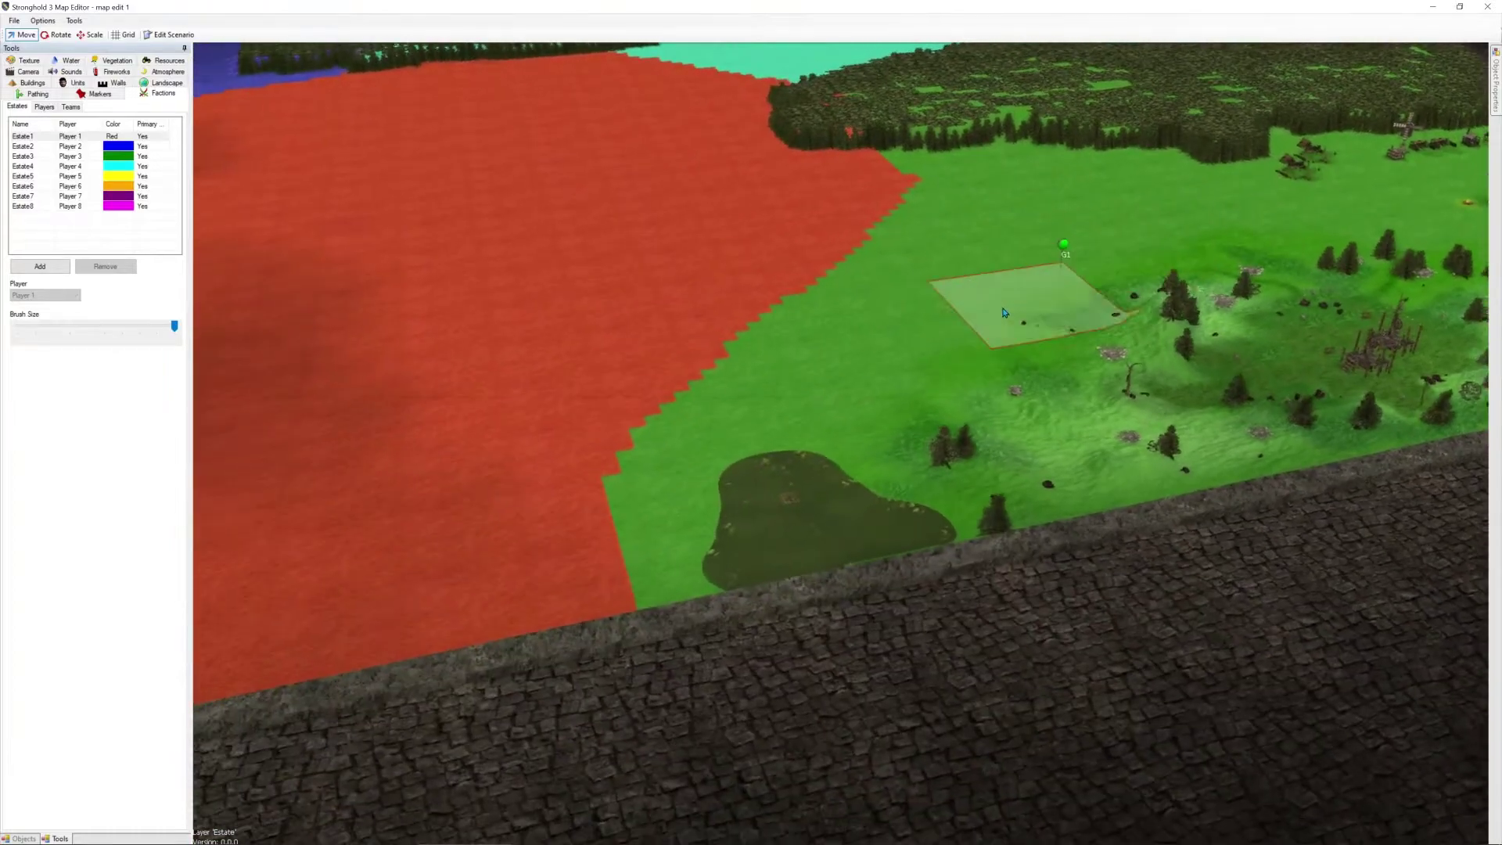
middle_click_drag(1053, 281, 1325, 241)
key("d")
key("w")
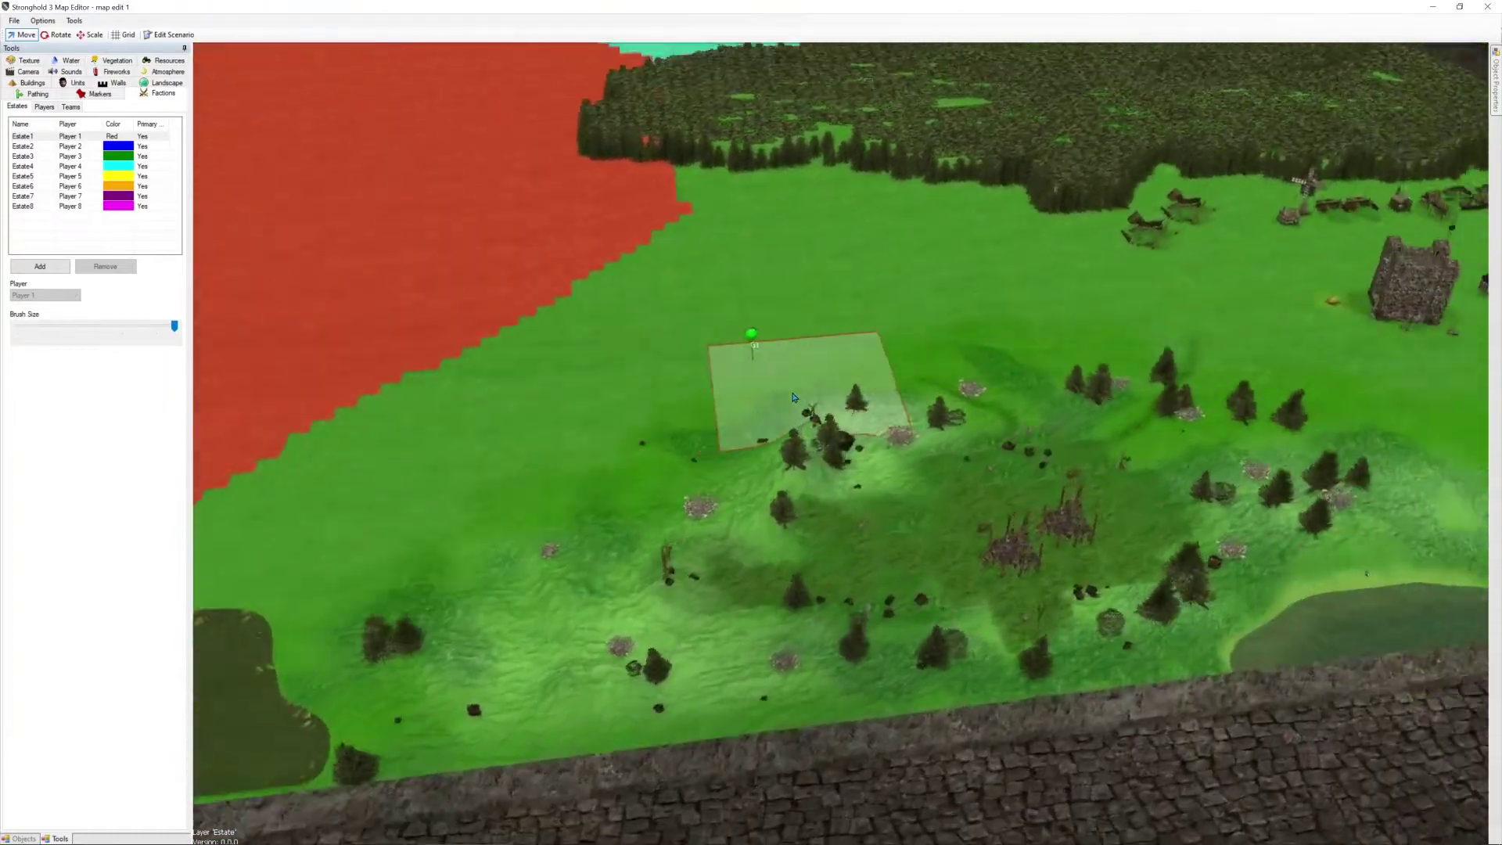
key("d")
key("w")
key("s")
key("a")
key("w")
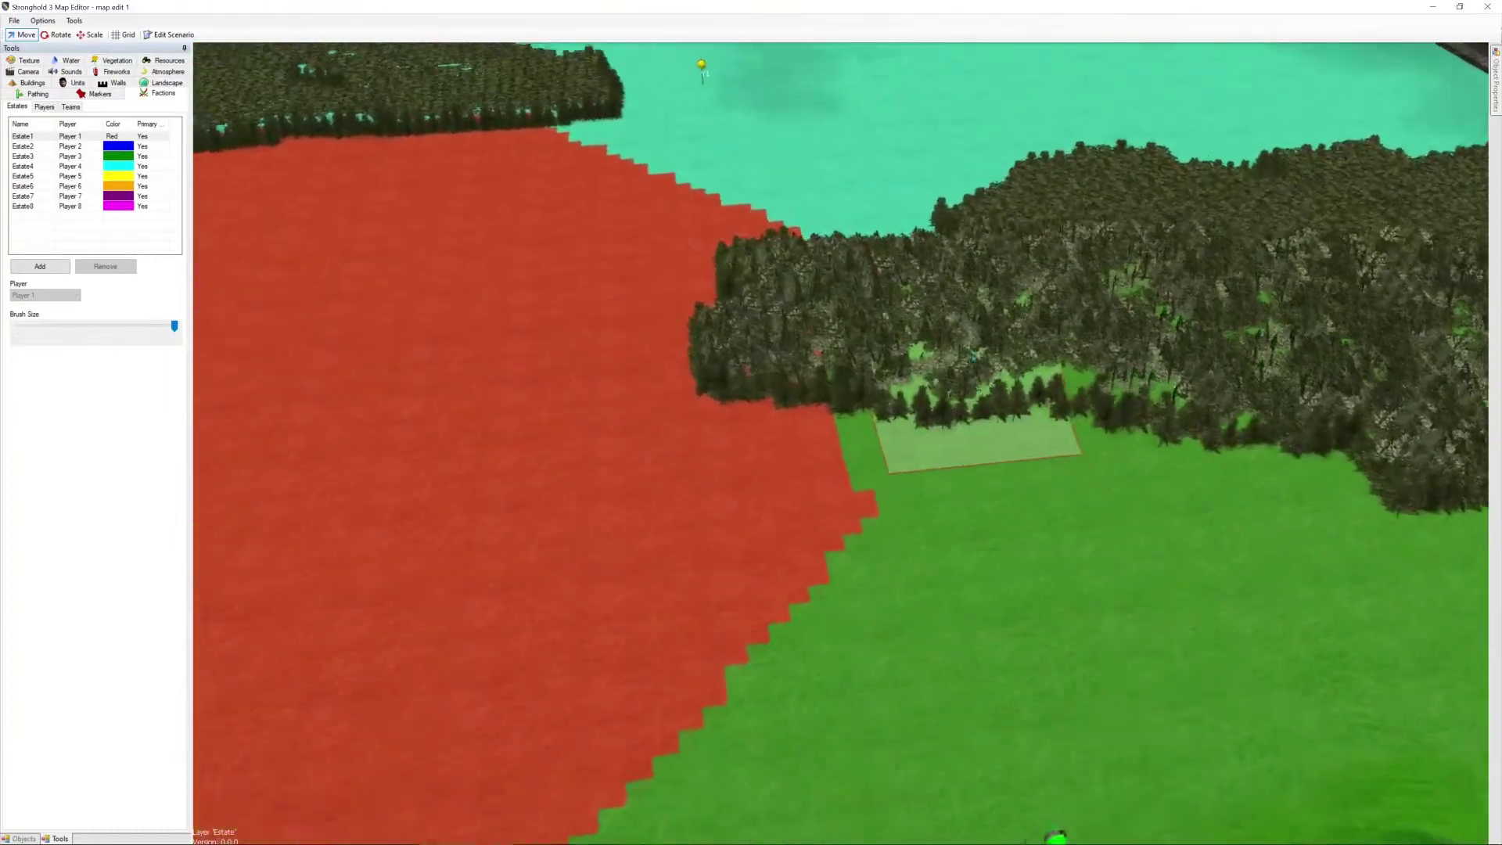
key("d")
key("s")
key("d")
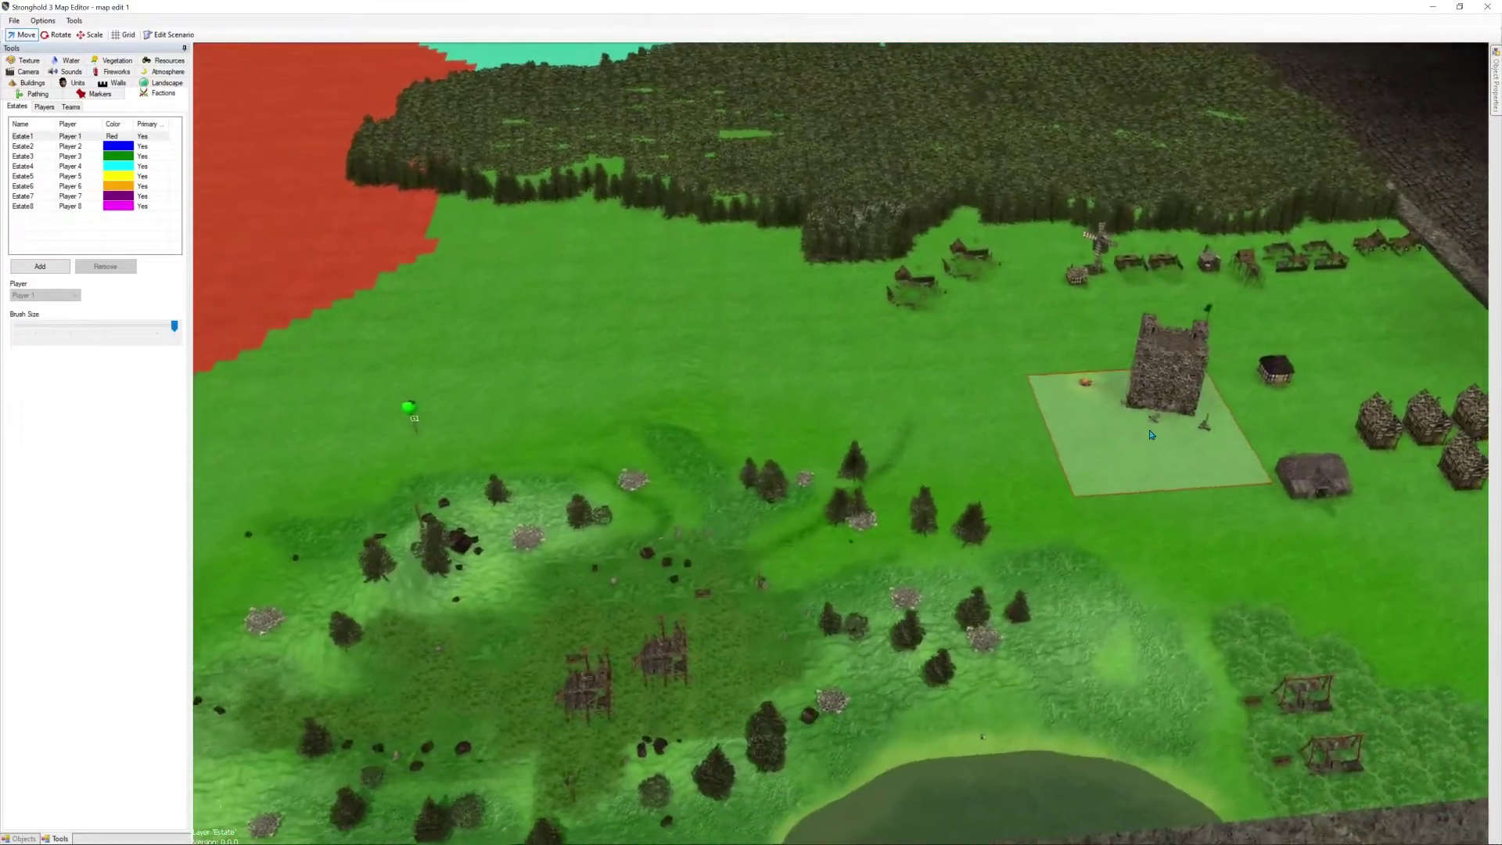
middle_click_drag(1152, 435, 1151, 403)
key("d")
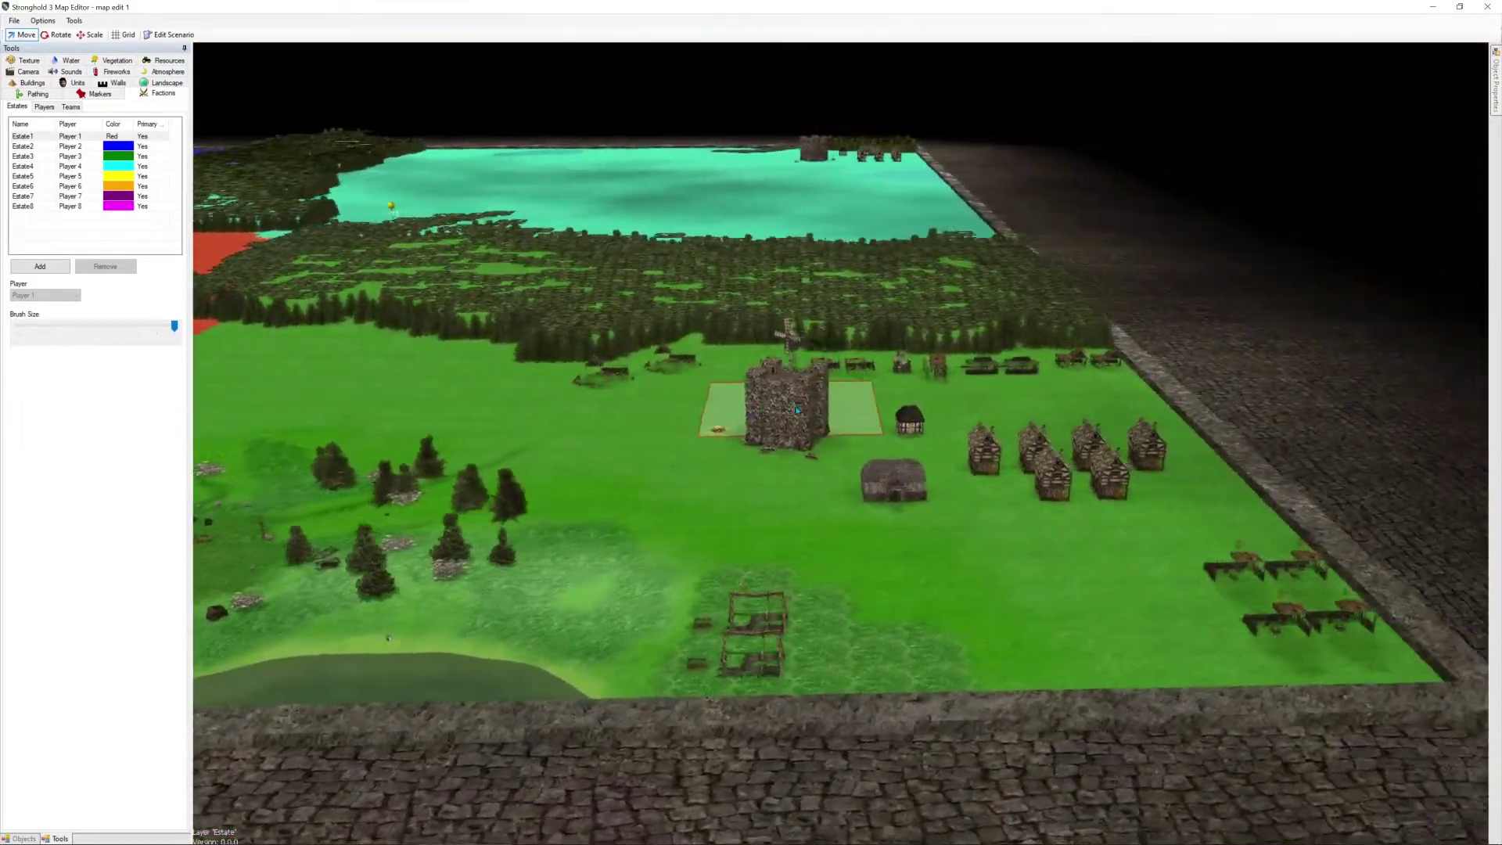
key("w")
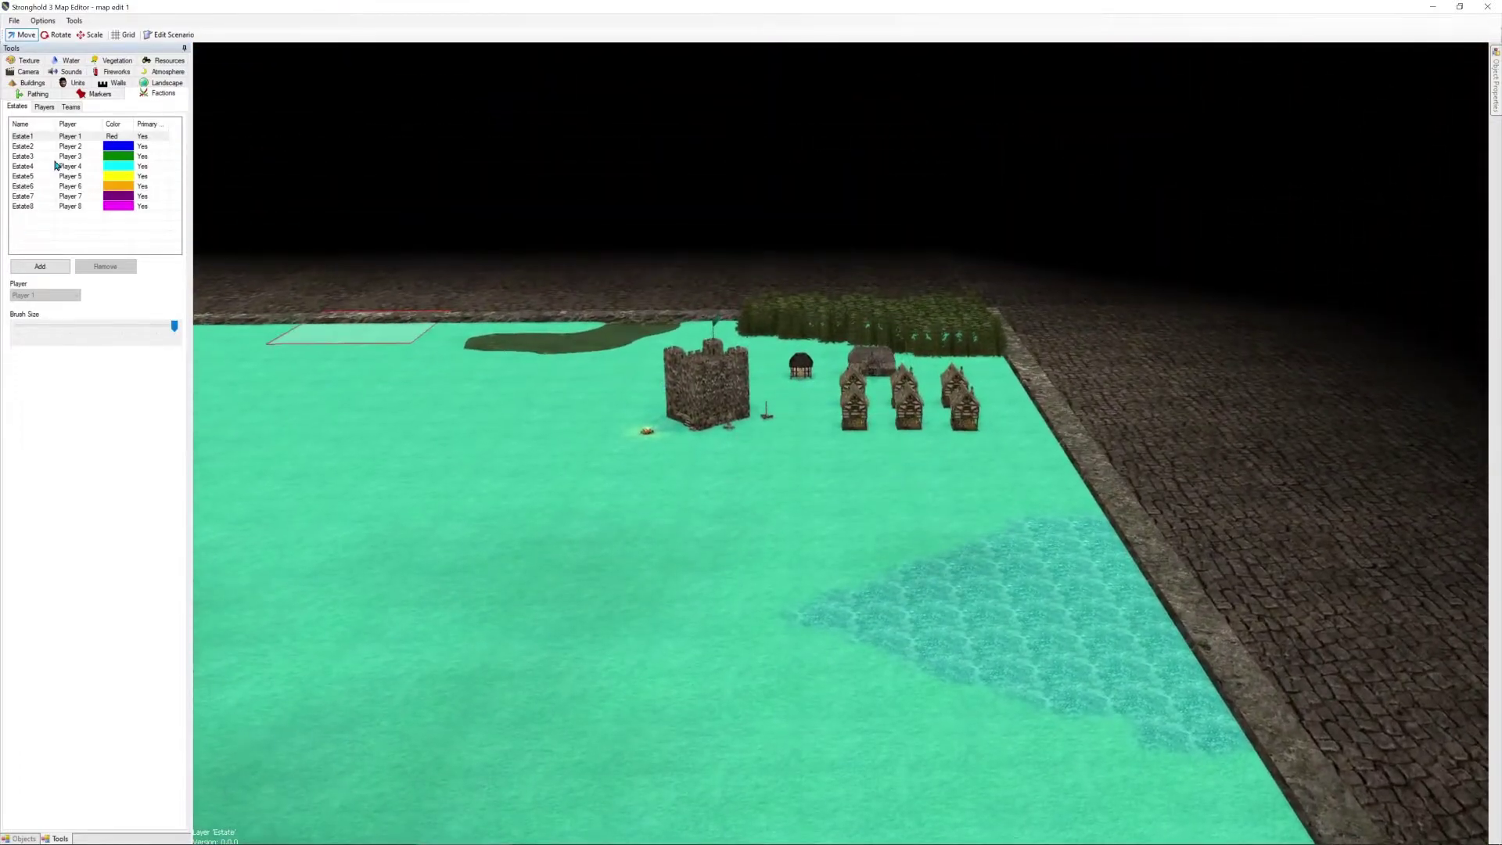
Place a Hunter Post at the forest edge behind the windmill in the green player's settlement
left_click(46, 84)
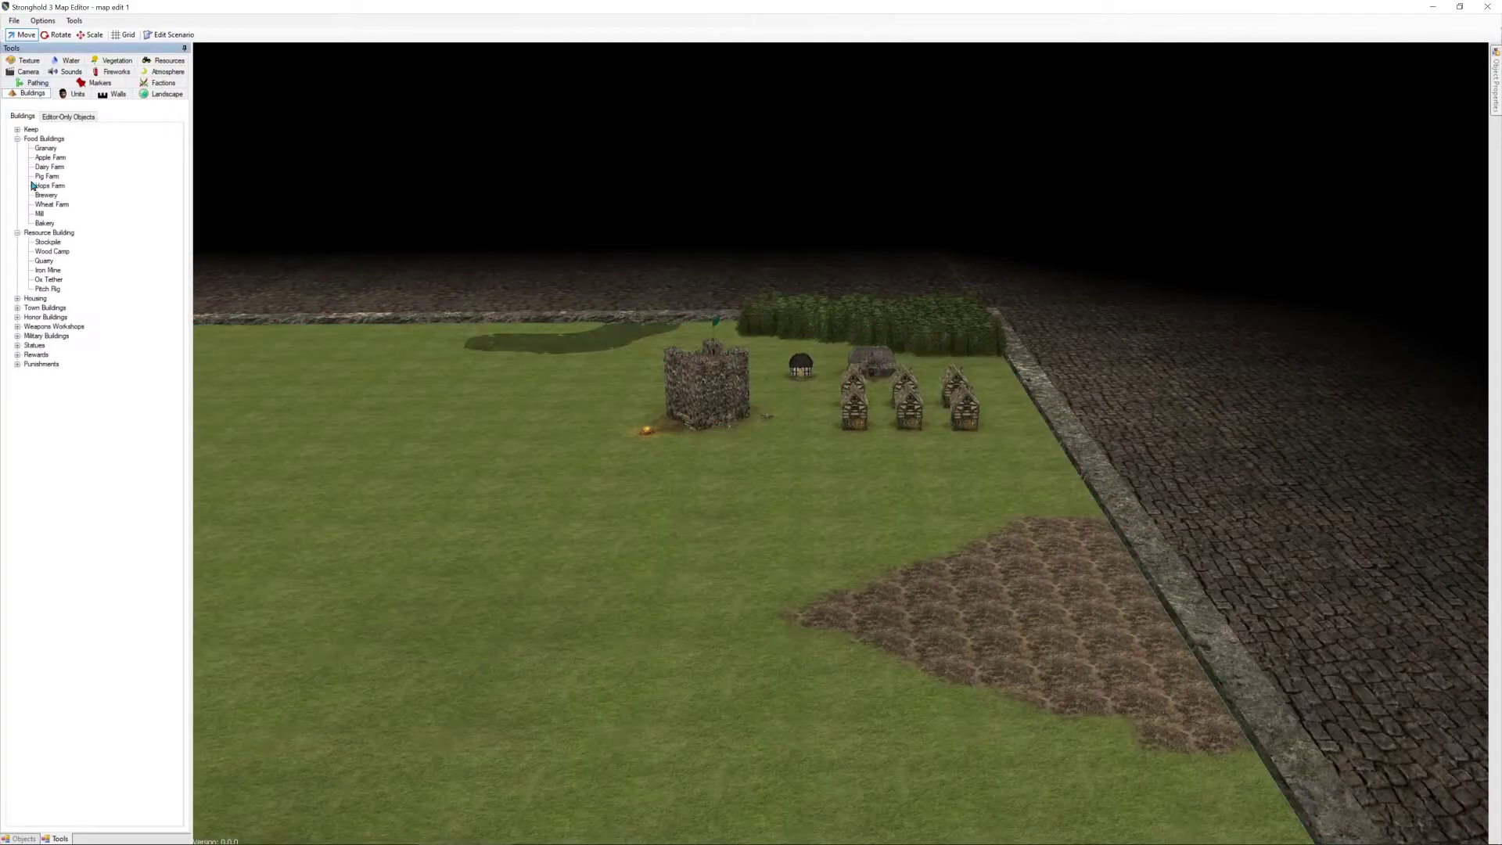
key("s")
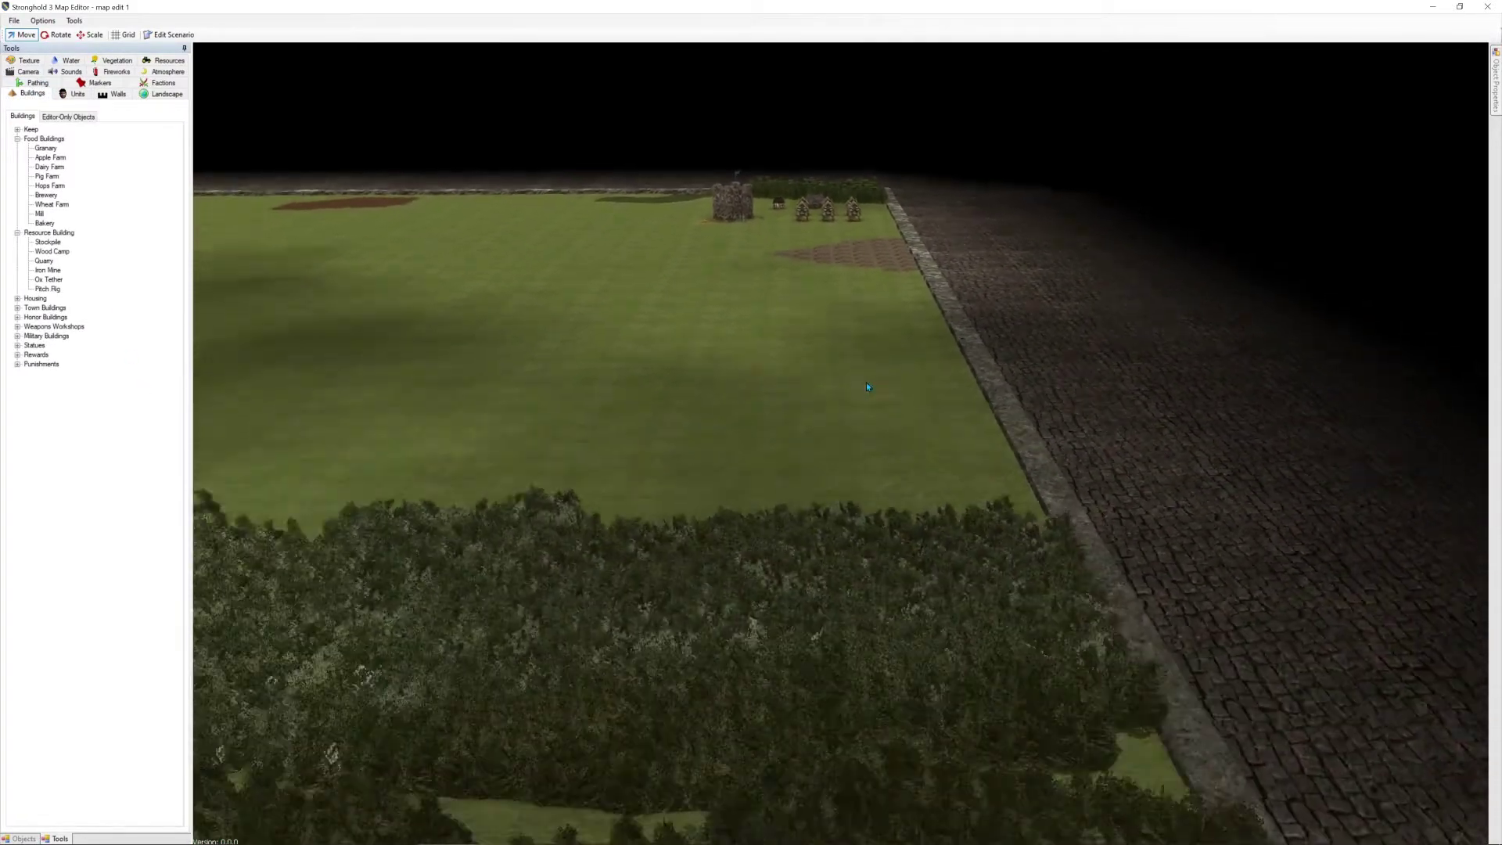
key("a")
scroll(790, 657, "up", 3)
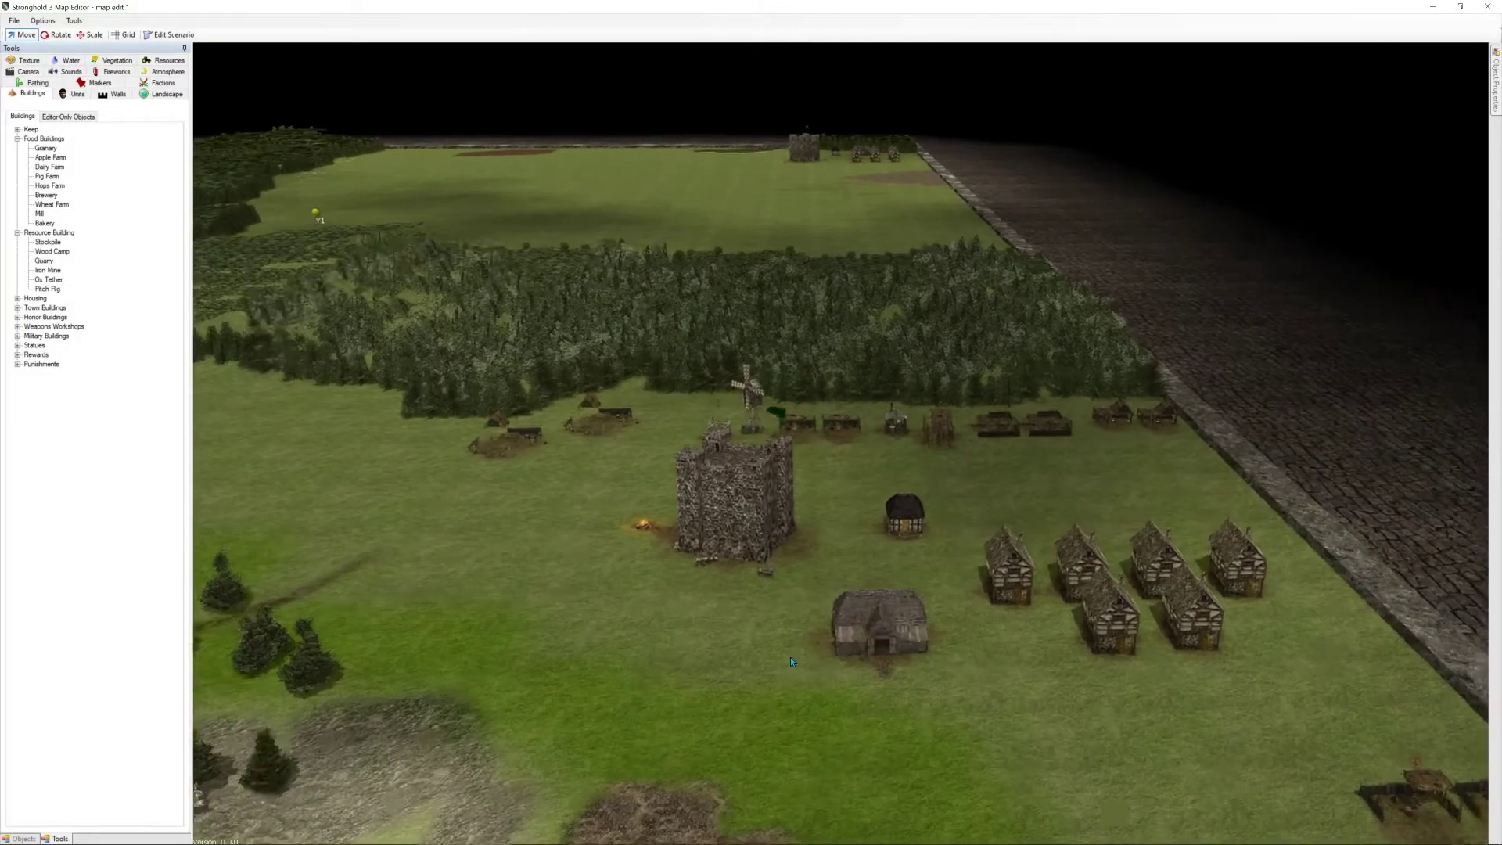
scroll(782, 659, "up", 3)
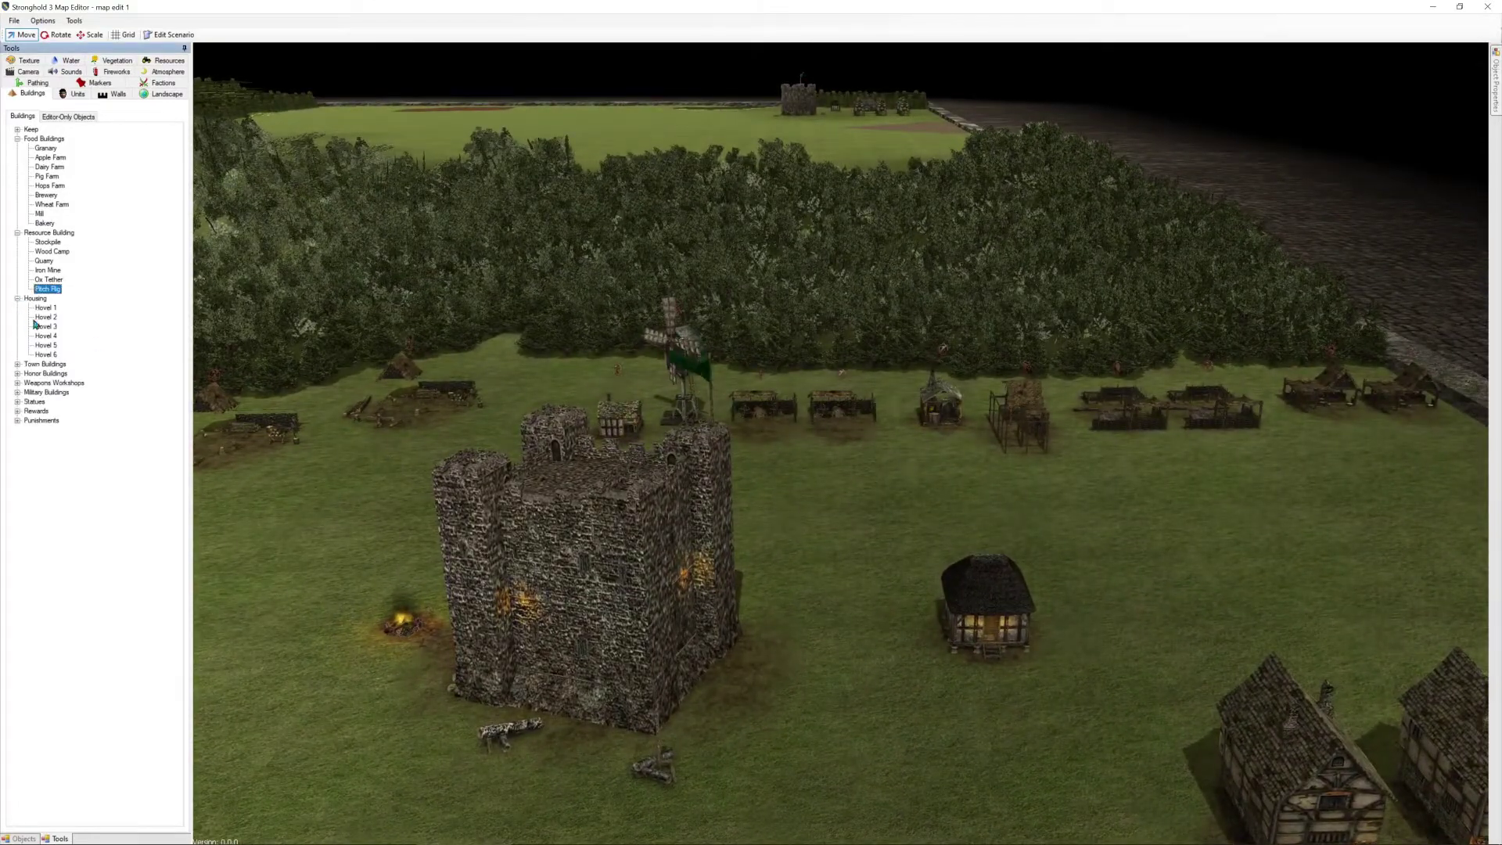
middle_click_drag(846, 538, 927, 586)
key("a")
key("s")
key("d")
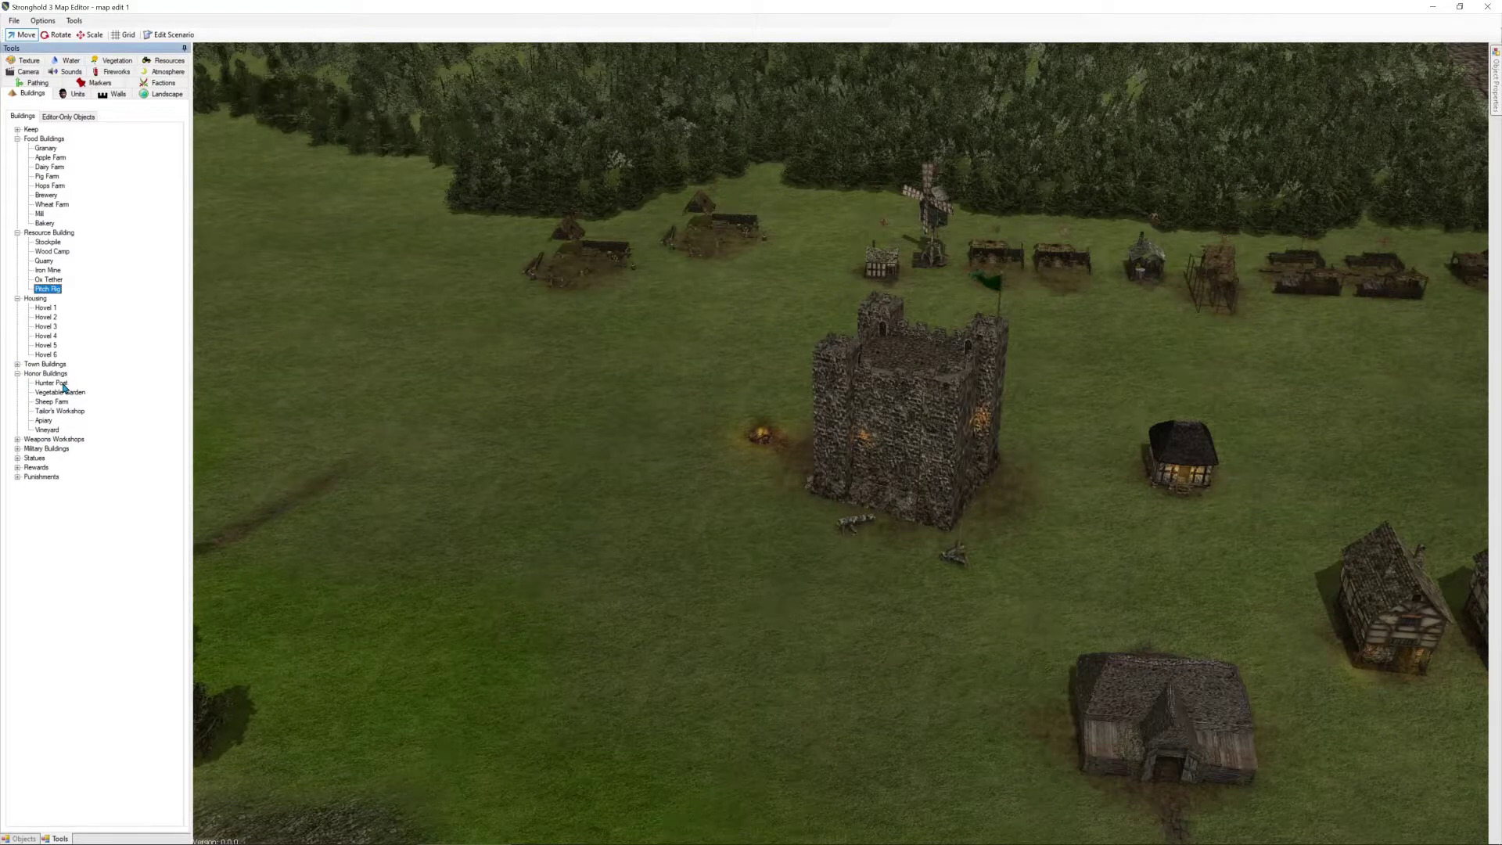
scroll(806, 373, "up", 5)
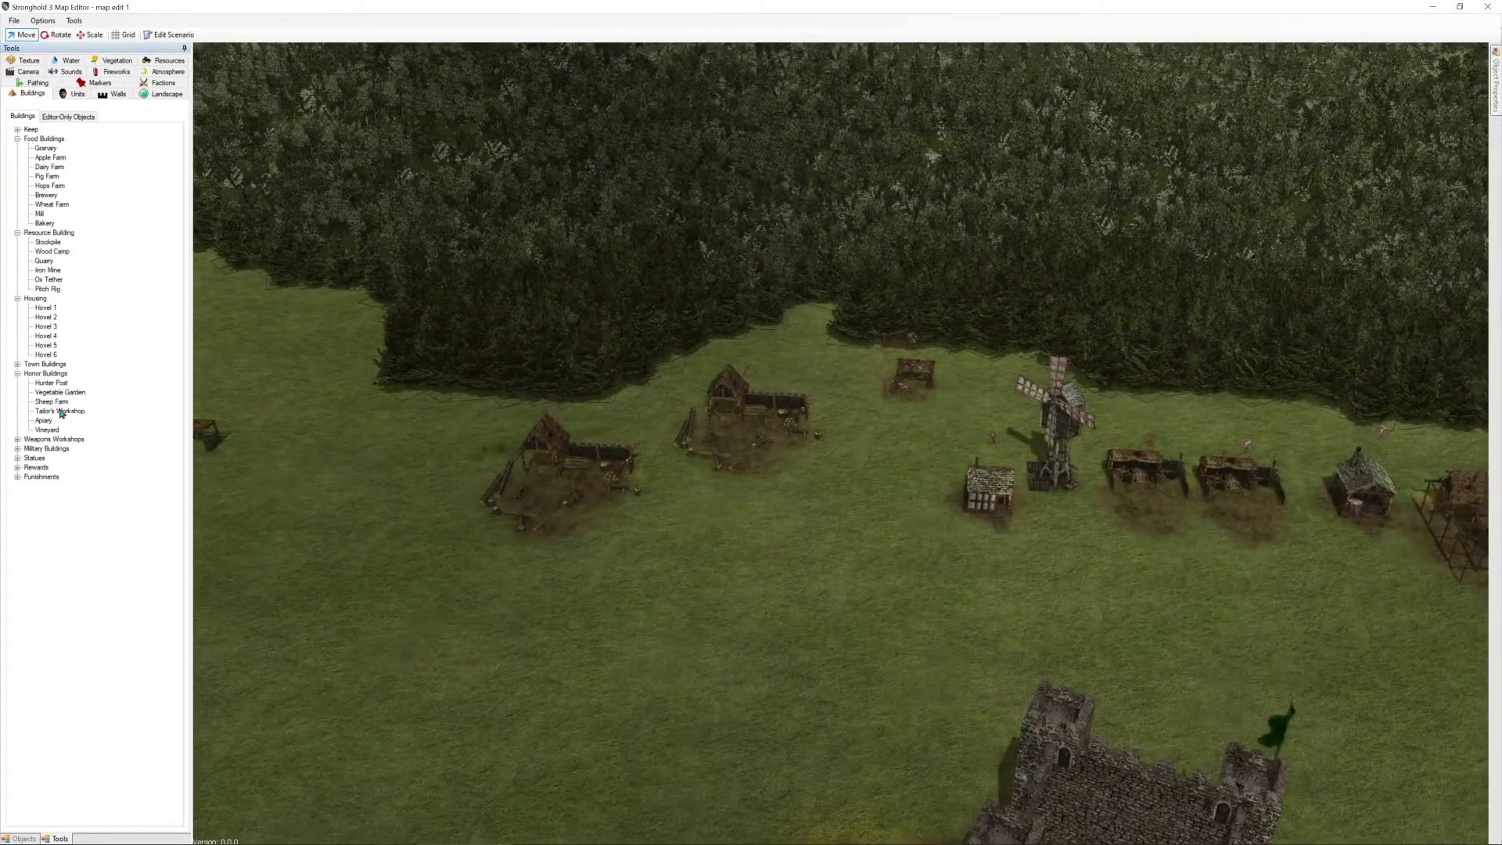
Place a Vegetable Garden near the stone border wall, in front of the row of farms
middle_click_drag(1079, 597, 551, 430)
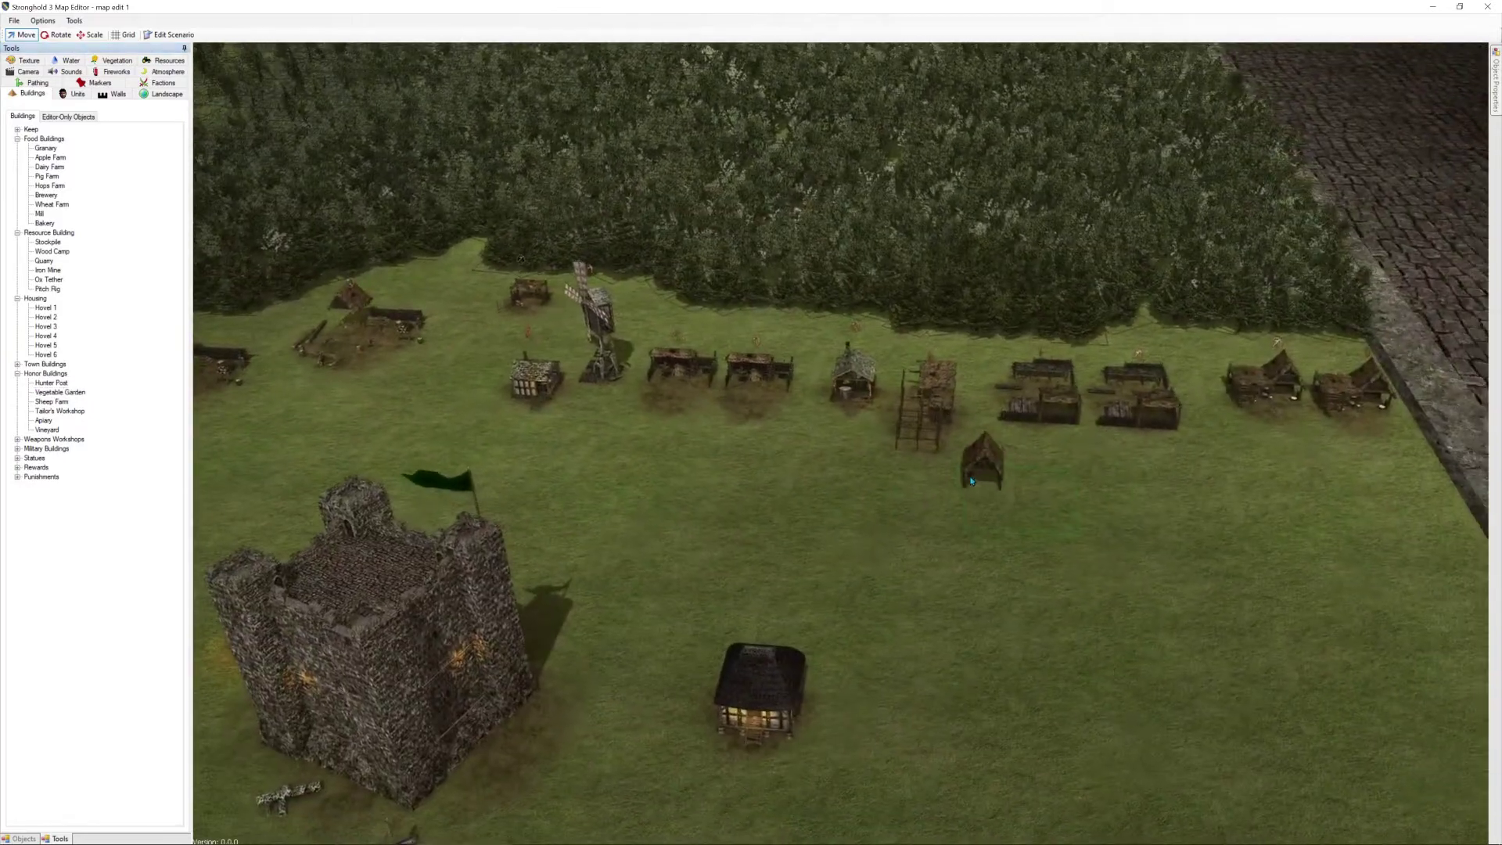
middle_click_drag(987, 482, 887, 526)
middle_click_drag(979, 547, 915, 528)
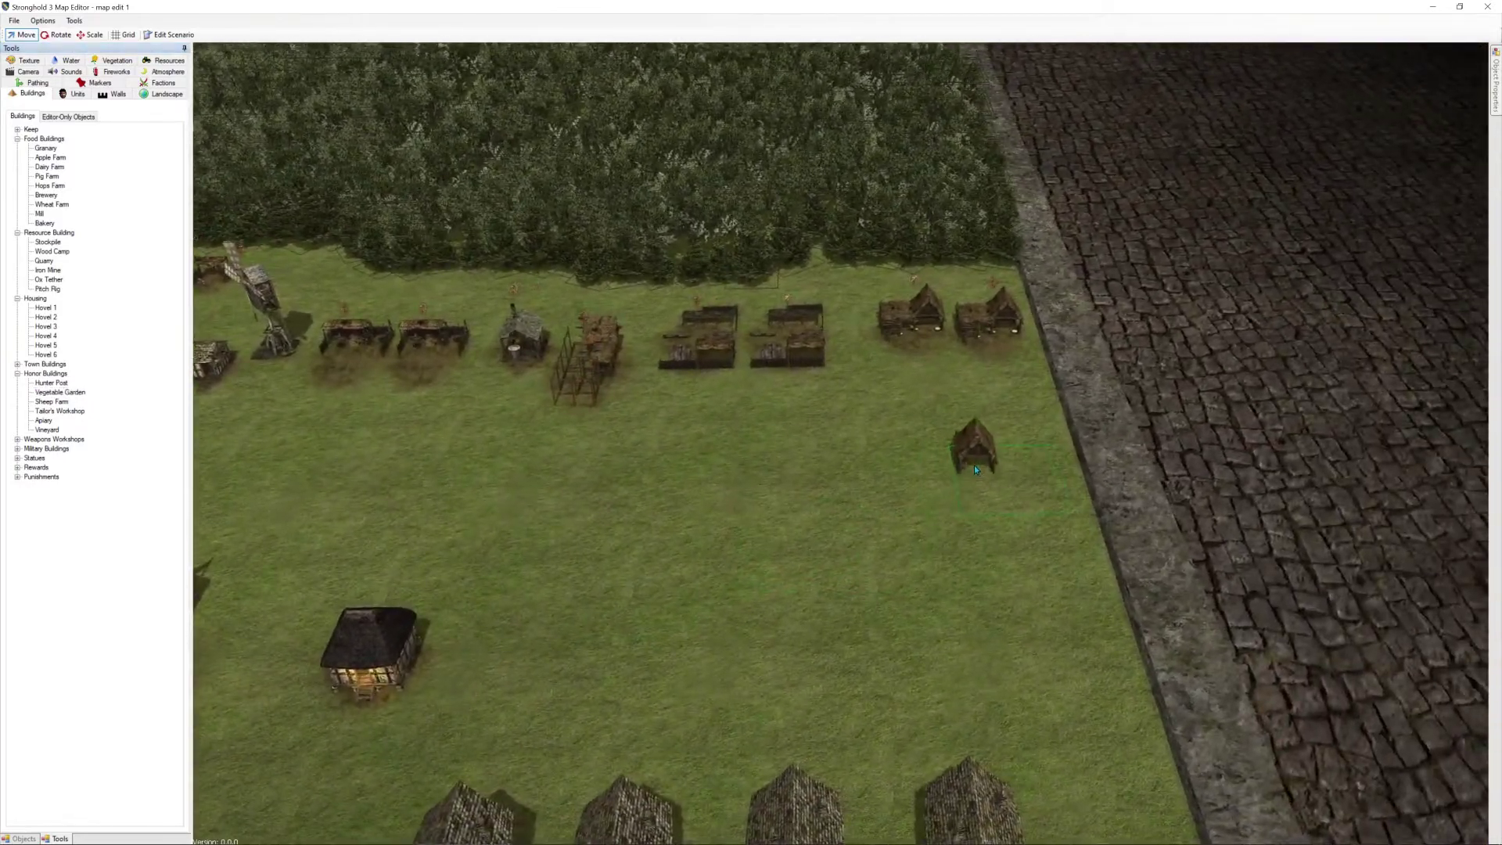
left_click(974, 464)
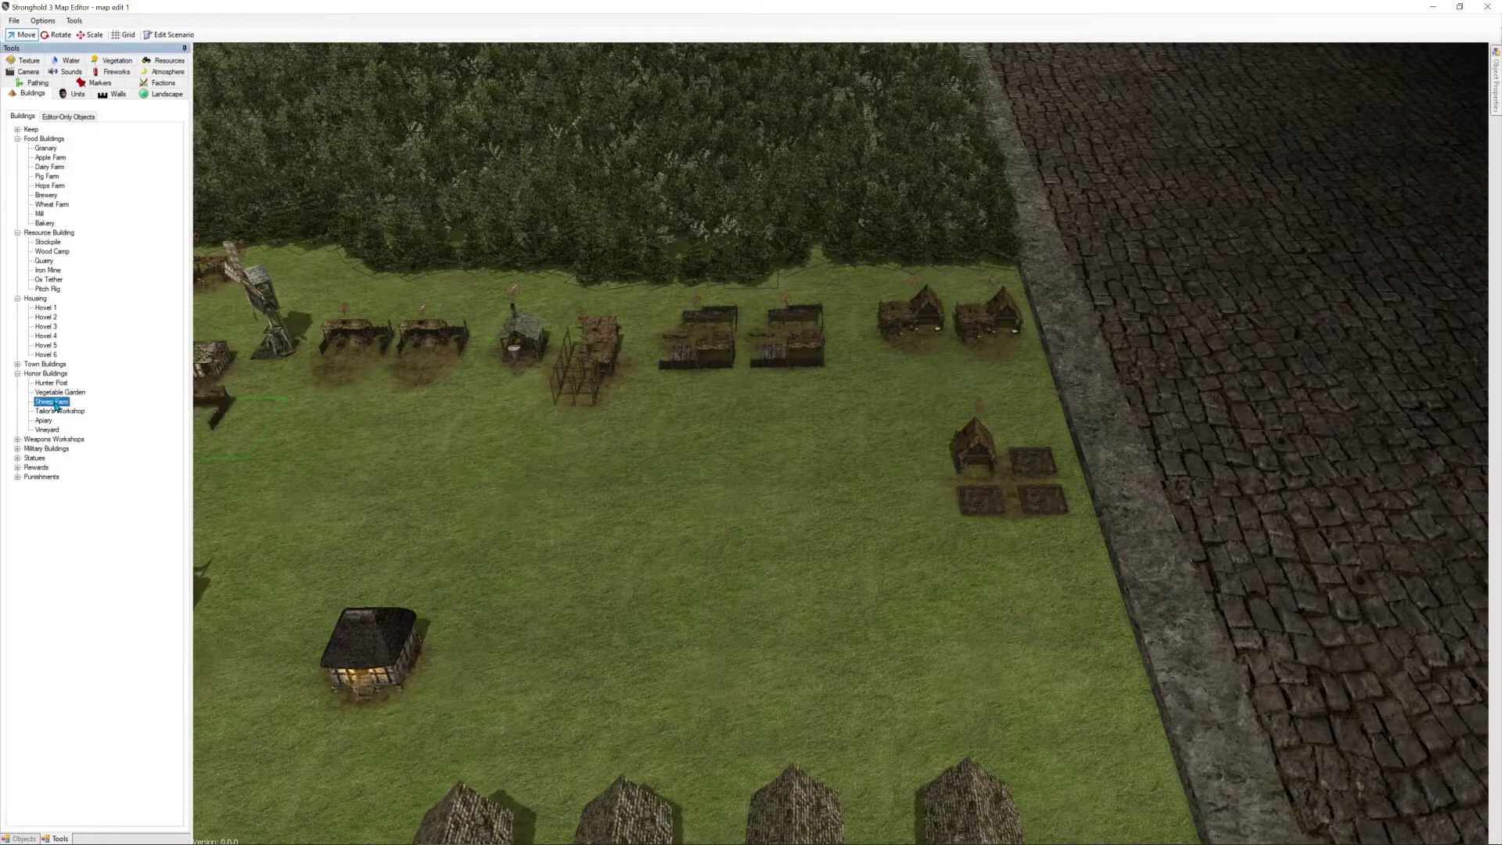
Add a Sheep Farm, Tailor's Workshop and Apiary in a row beside the Vegetable Garden, and a Vineyard by the border wall
left_click(907, 482)
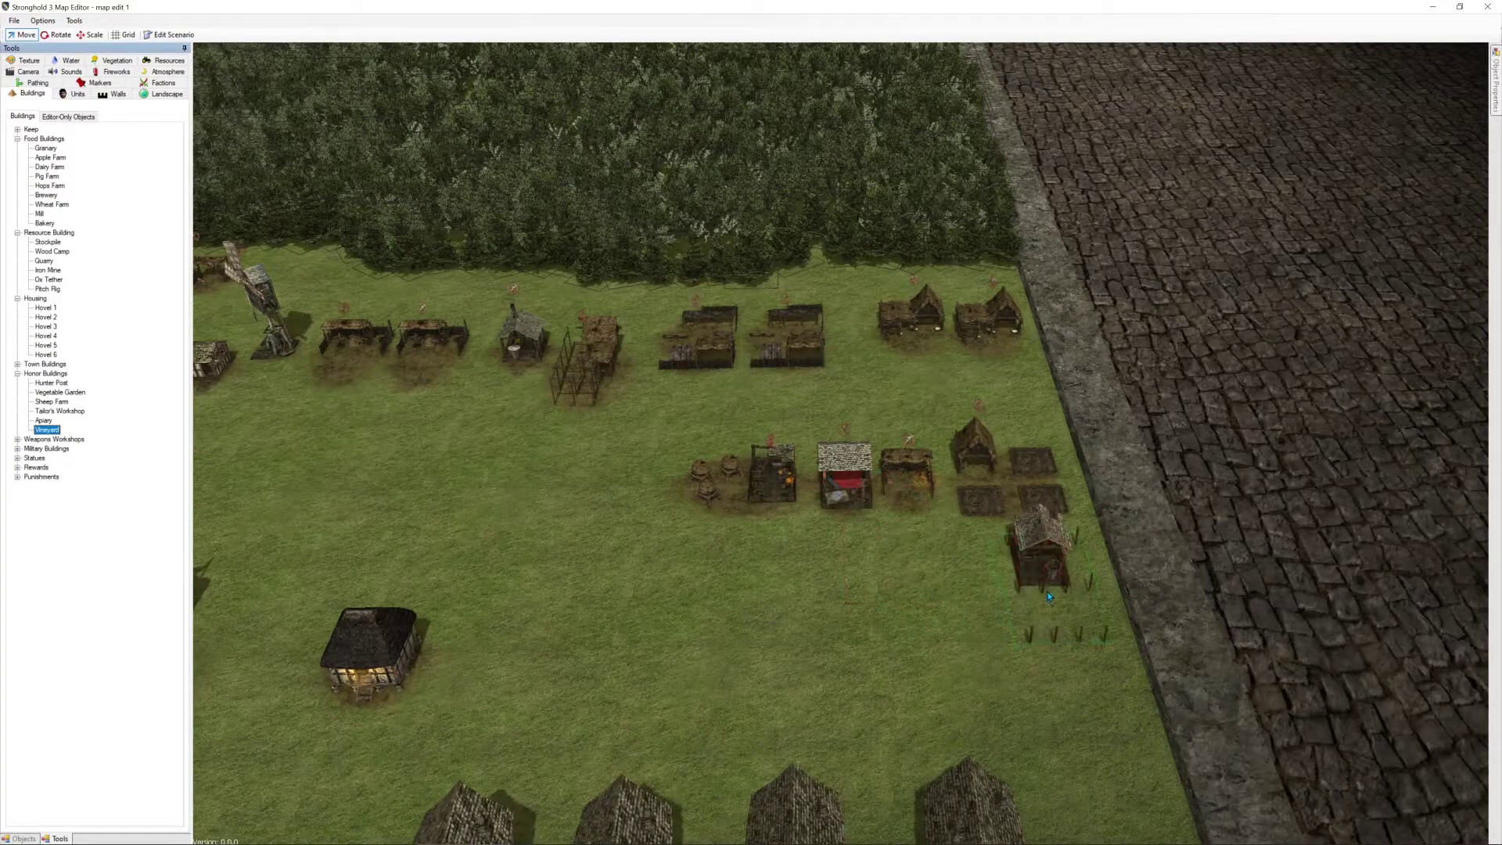
left_click(1049, 599)
Examine the open ground around the hovels, keep, storehouse and pitch marsh for further building space
scroll(851, 592, "up", 3)
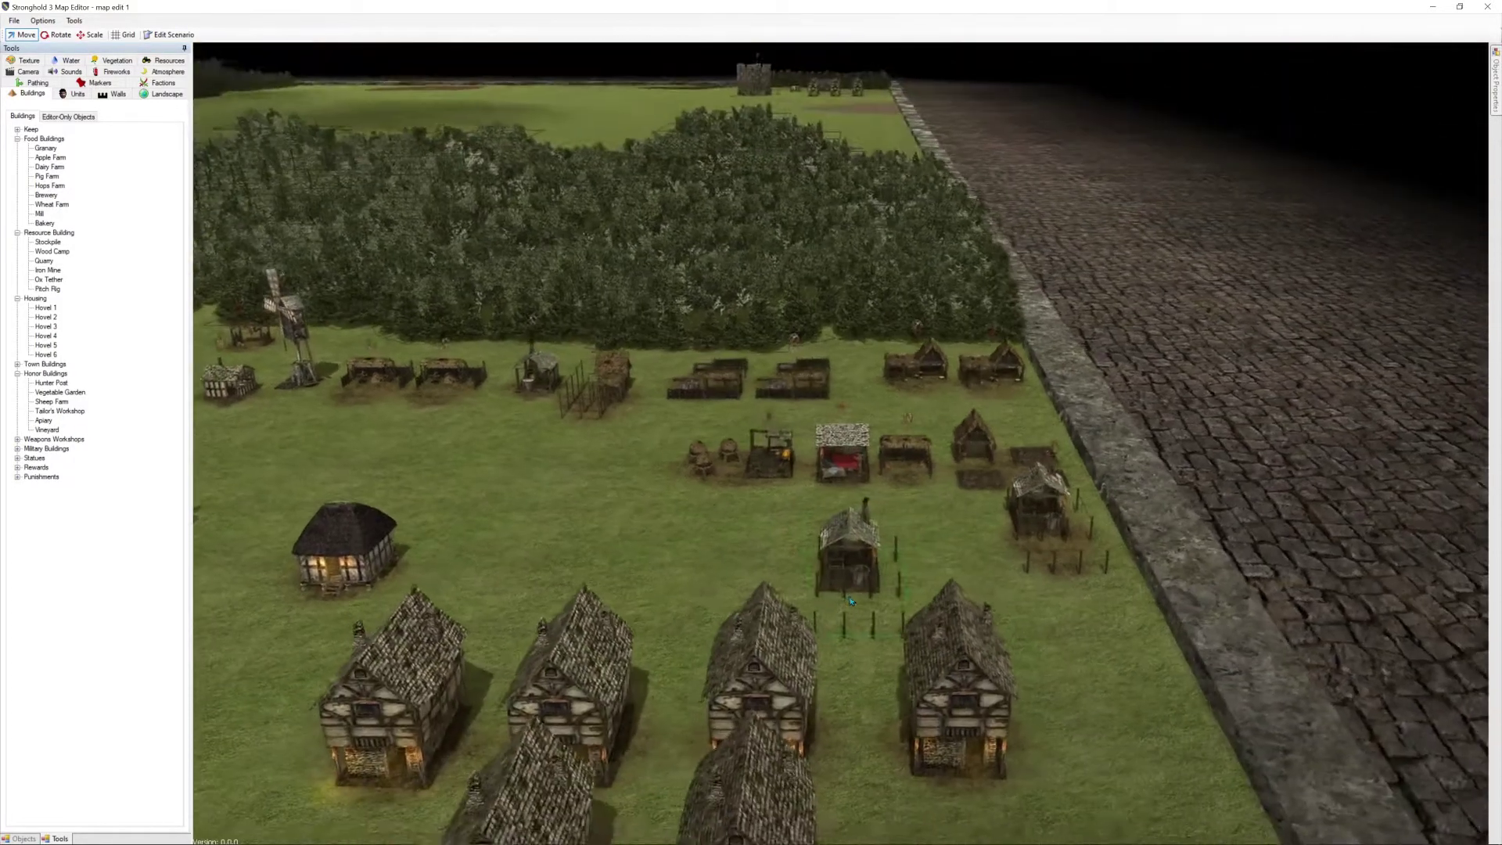
scroll(689, 508, "down", 4)
key("a")
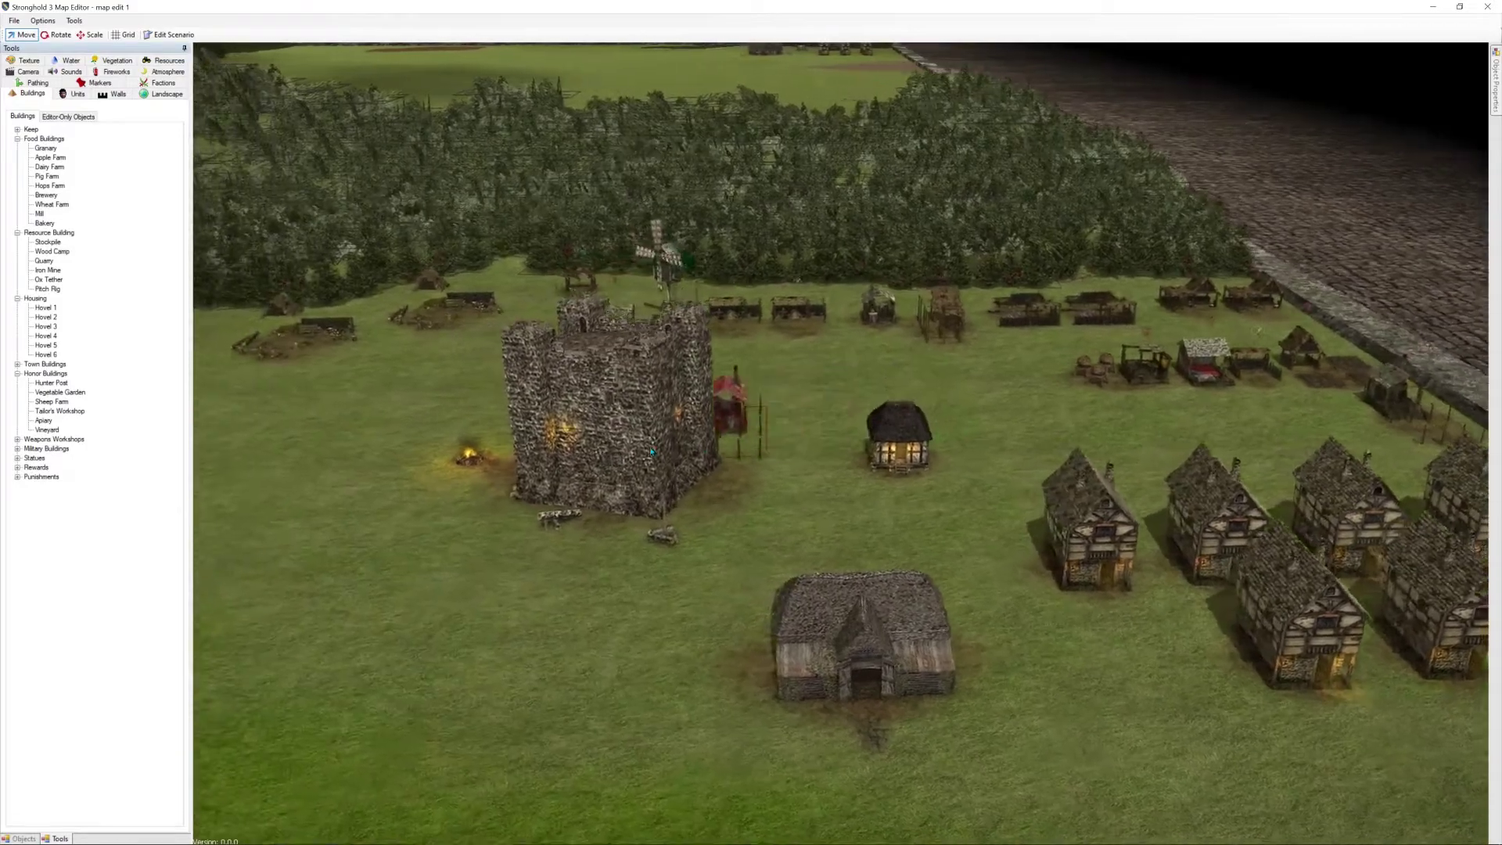
scroll(759, 467, "up", 3)
key("d")
scroll(770, 449, "down", 2)
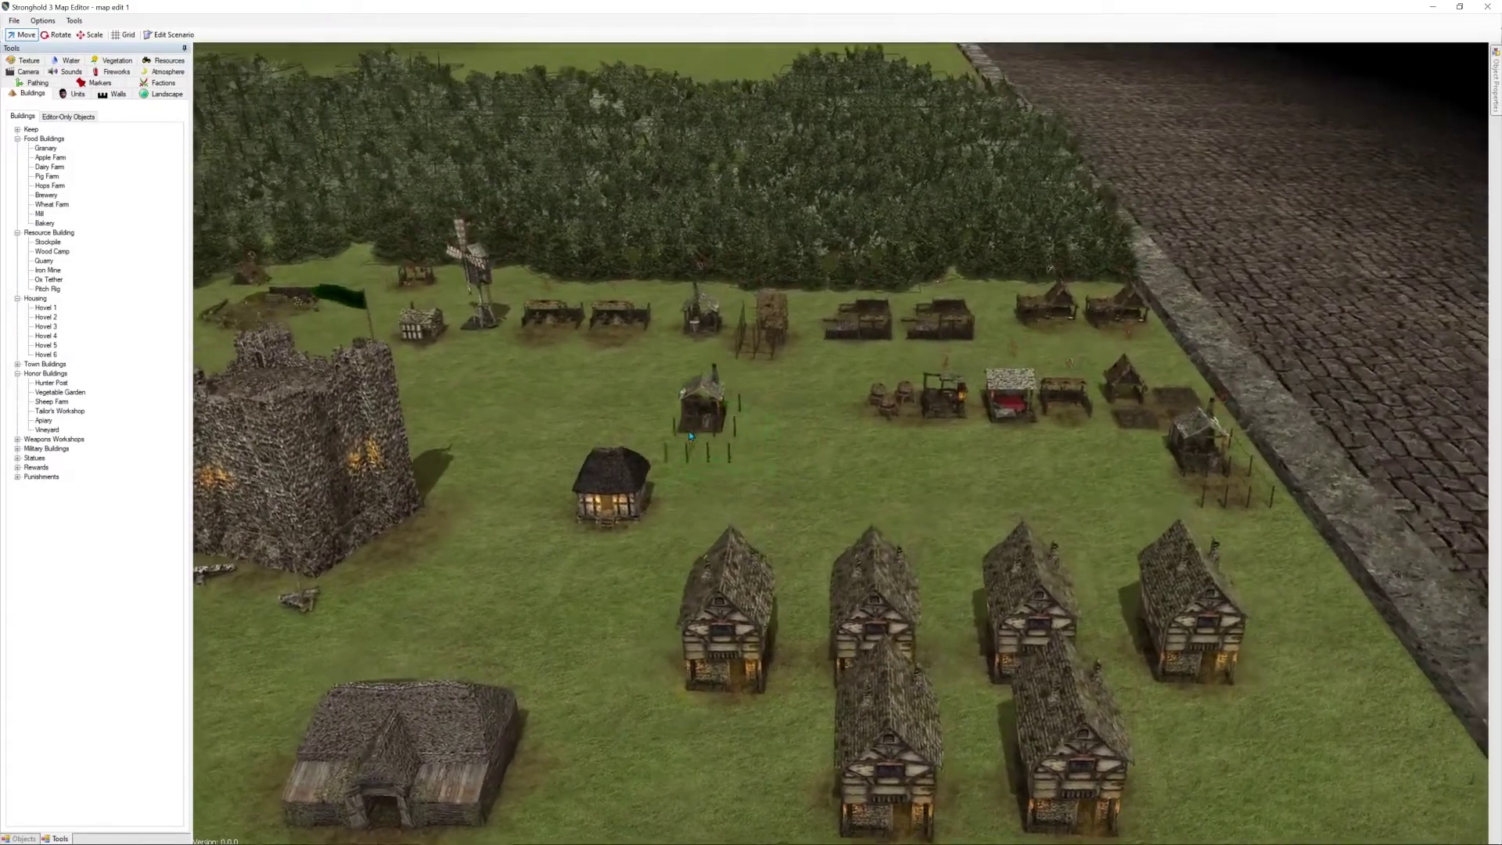
key("a")
scroll(905, 395, "down", 3)
key("a")
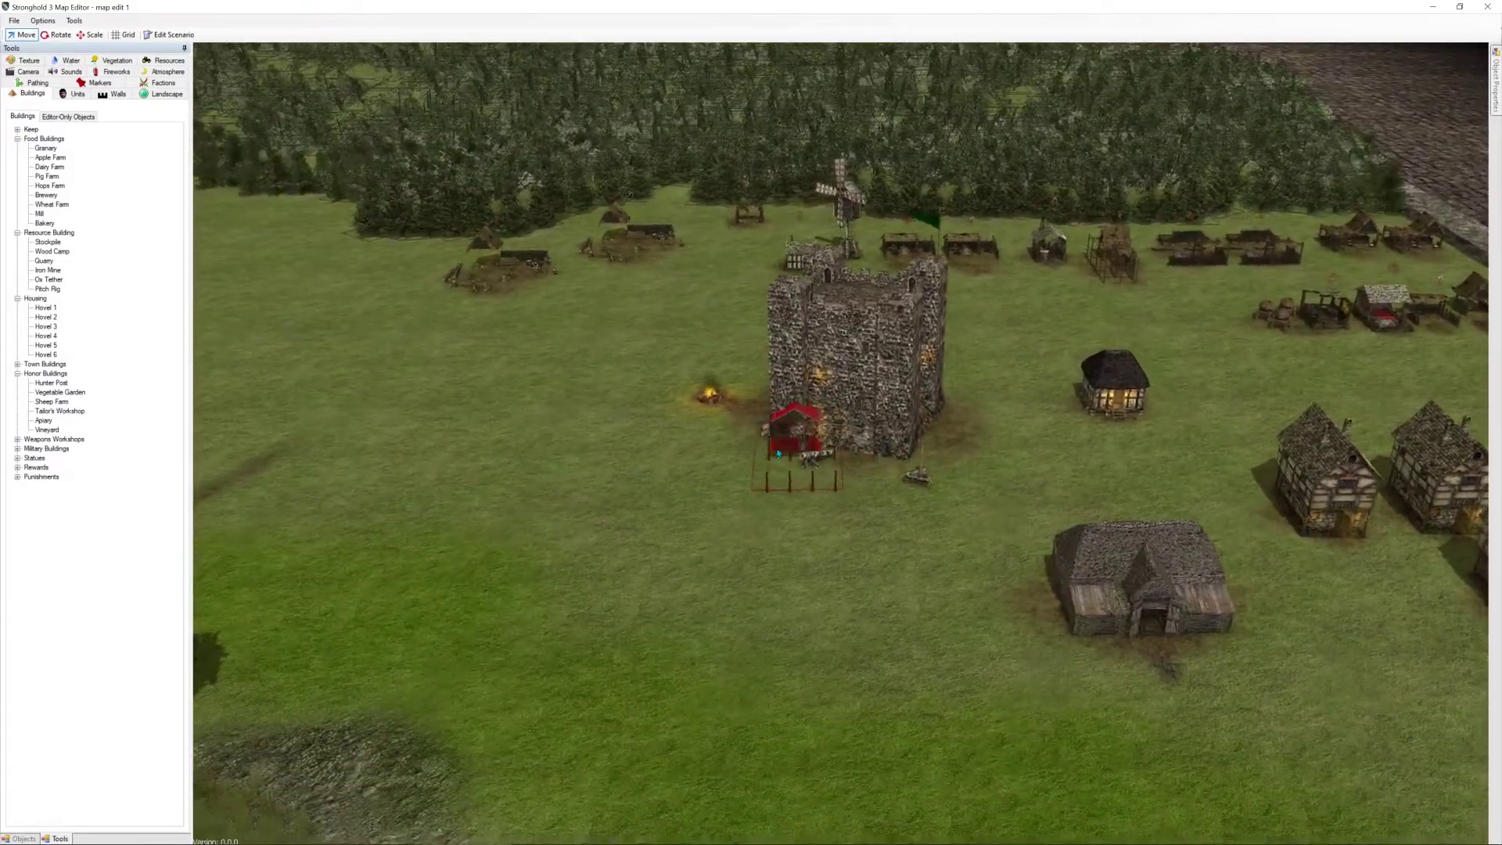
key("s")
key("d")
key("d")
scroll(923, 408, "down", 5)
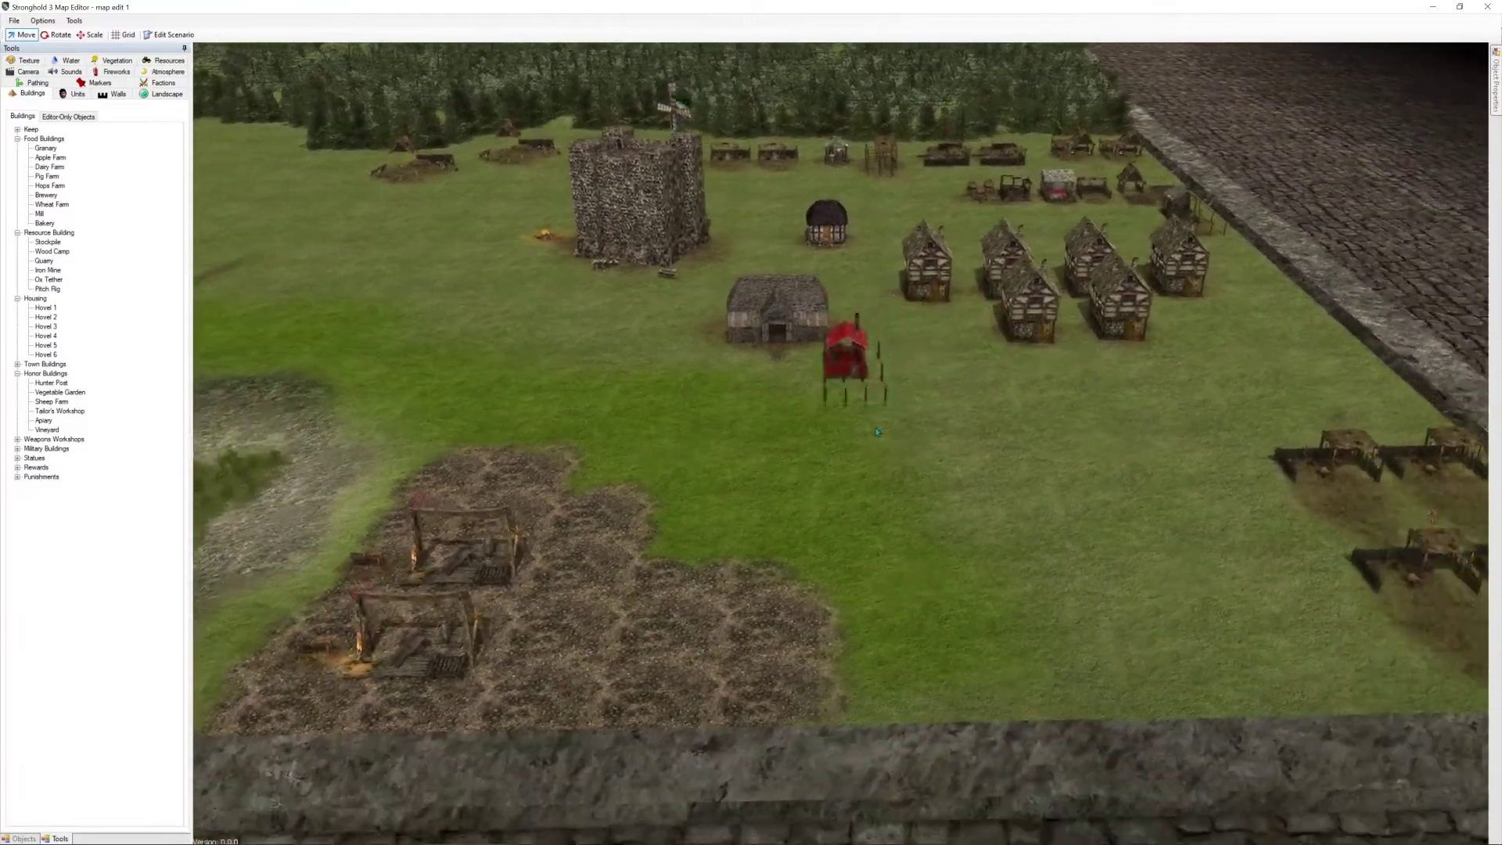
scroll(955, 453, "up", 5)
key("w")
key("a")
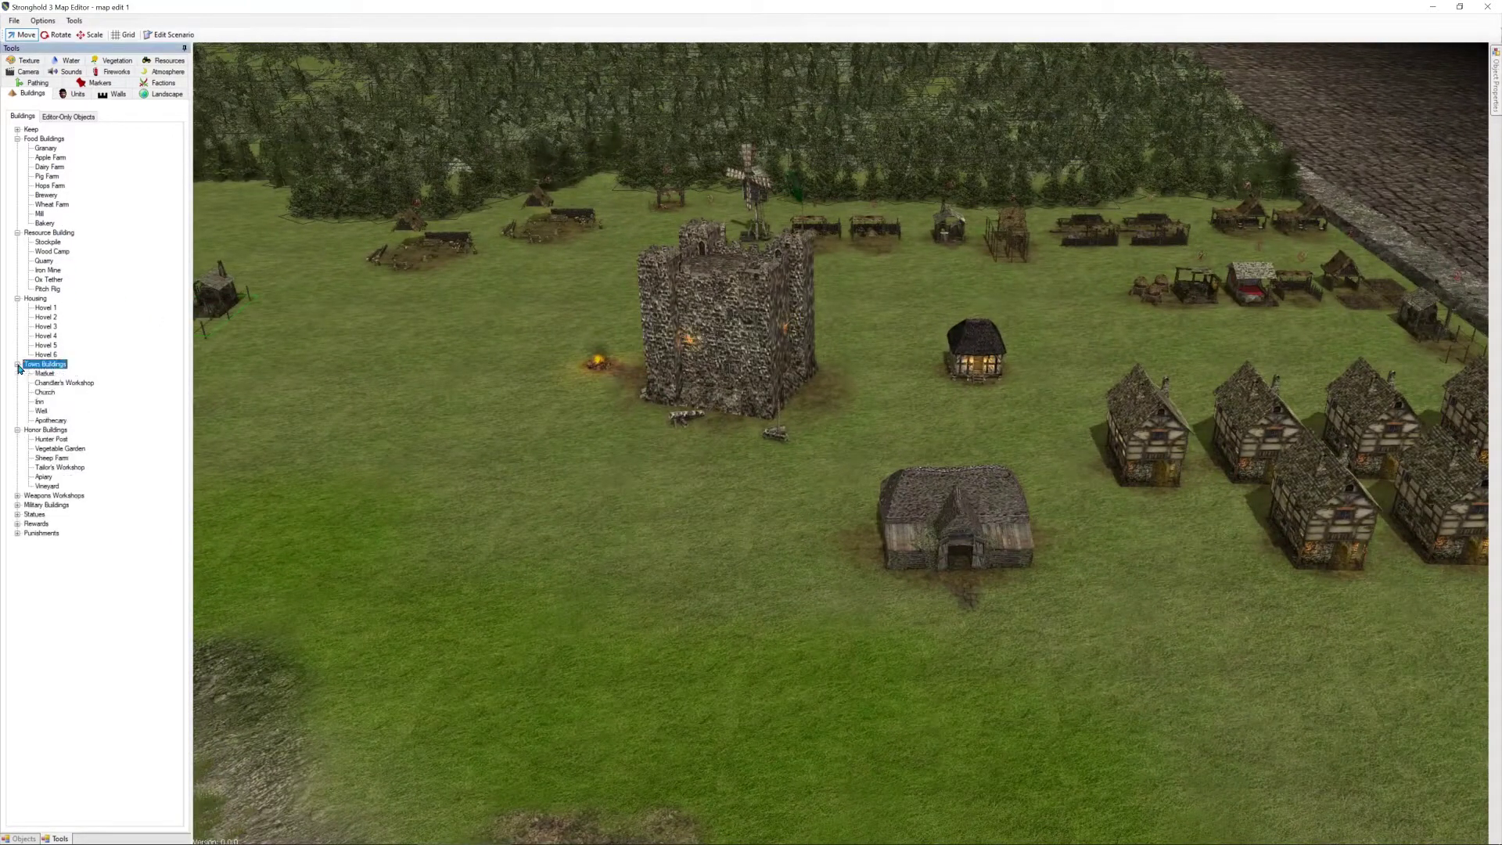
Place a Church in the open field beyond the keep's campfire, with a Well beside it
left_click(44, 393)
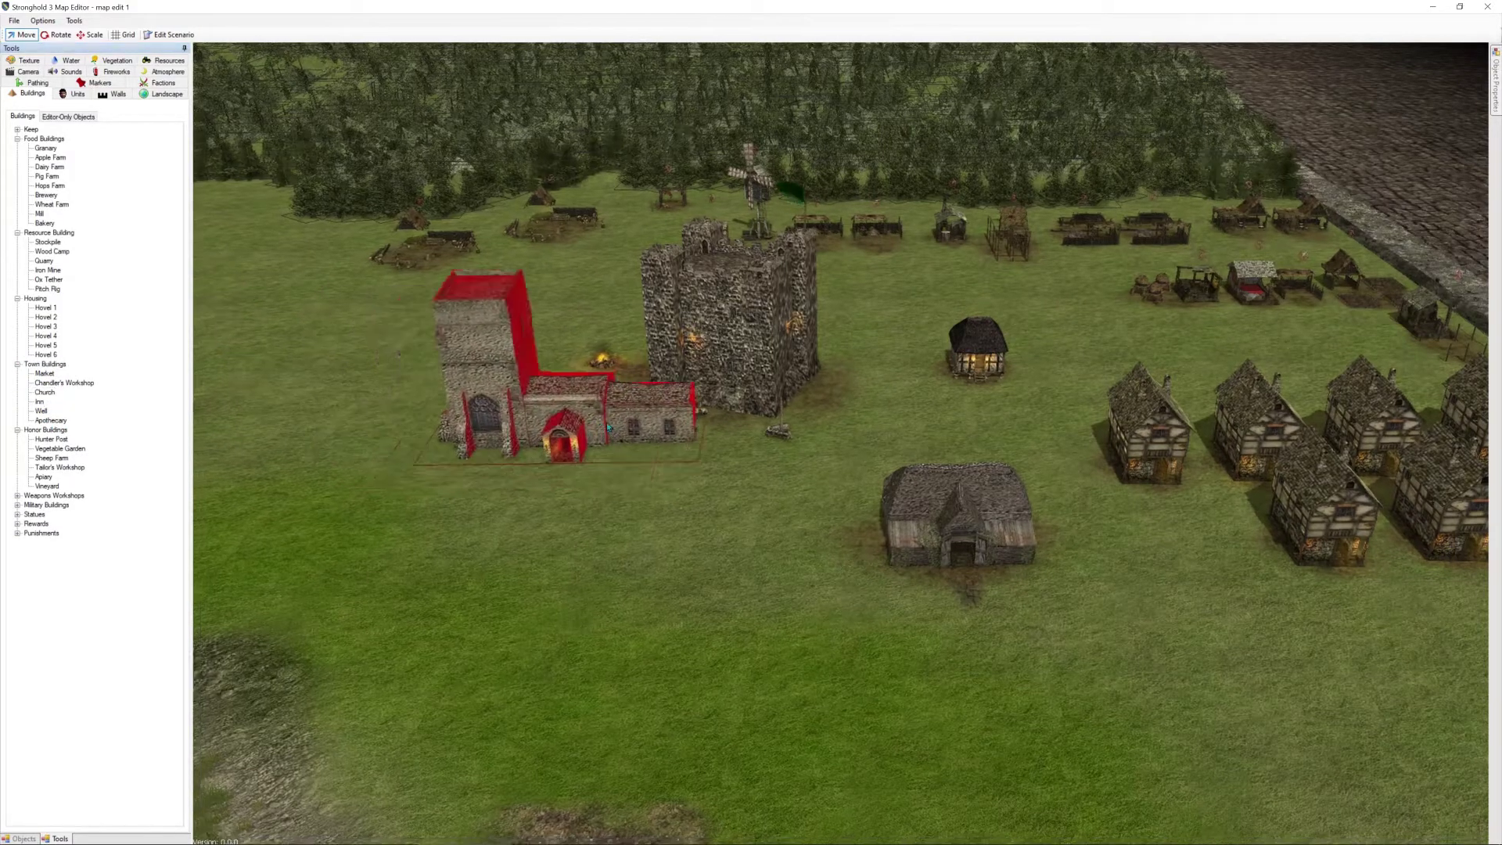
key("a")
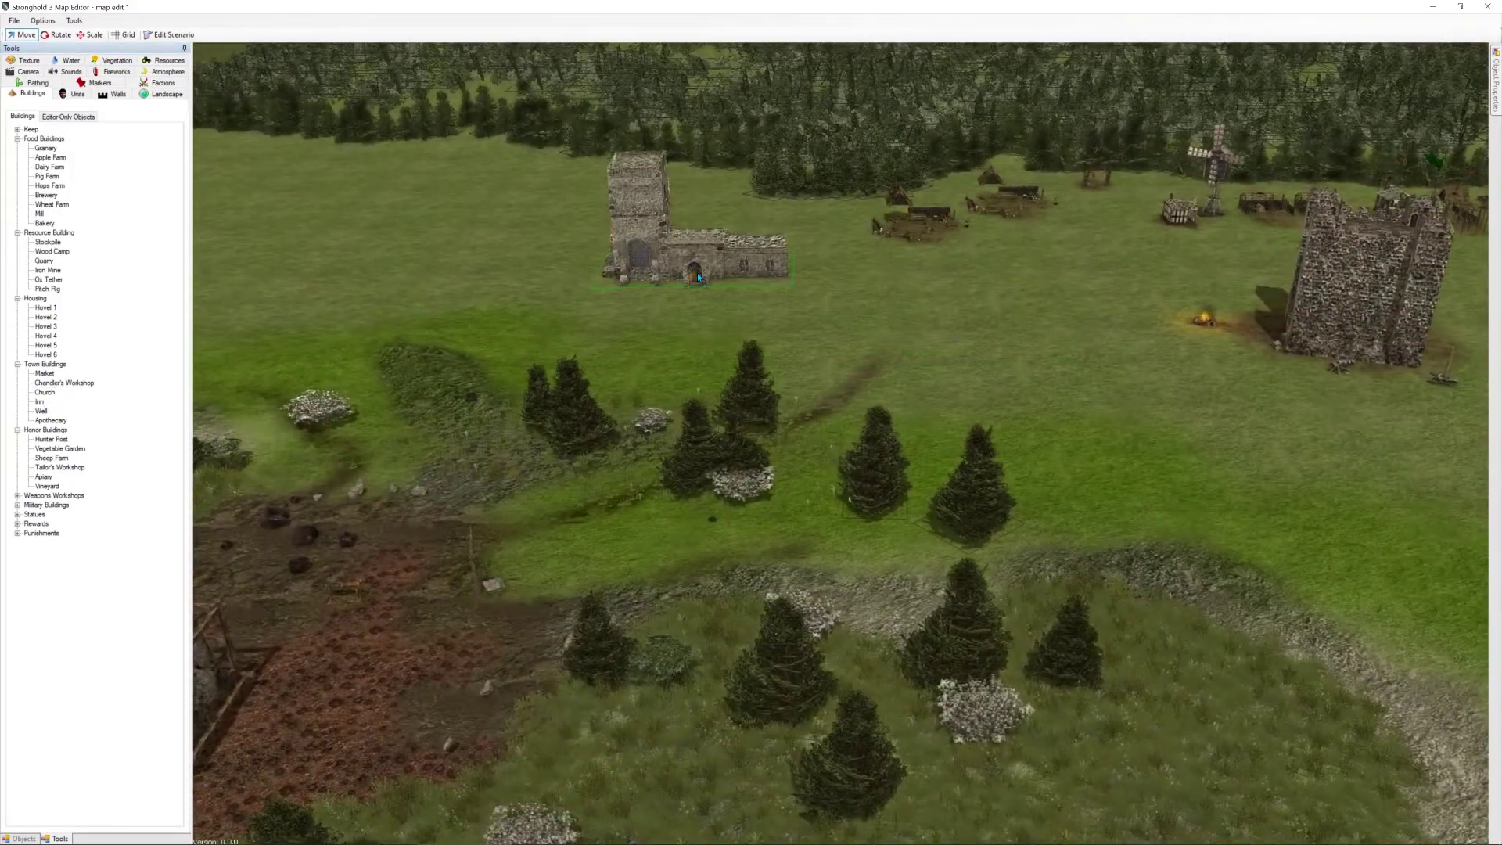
left_click(697, 272)
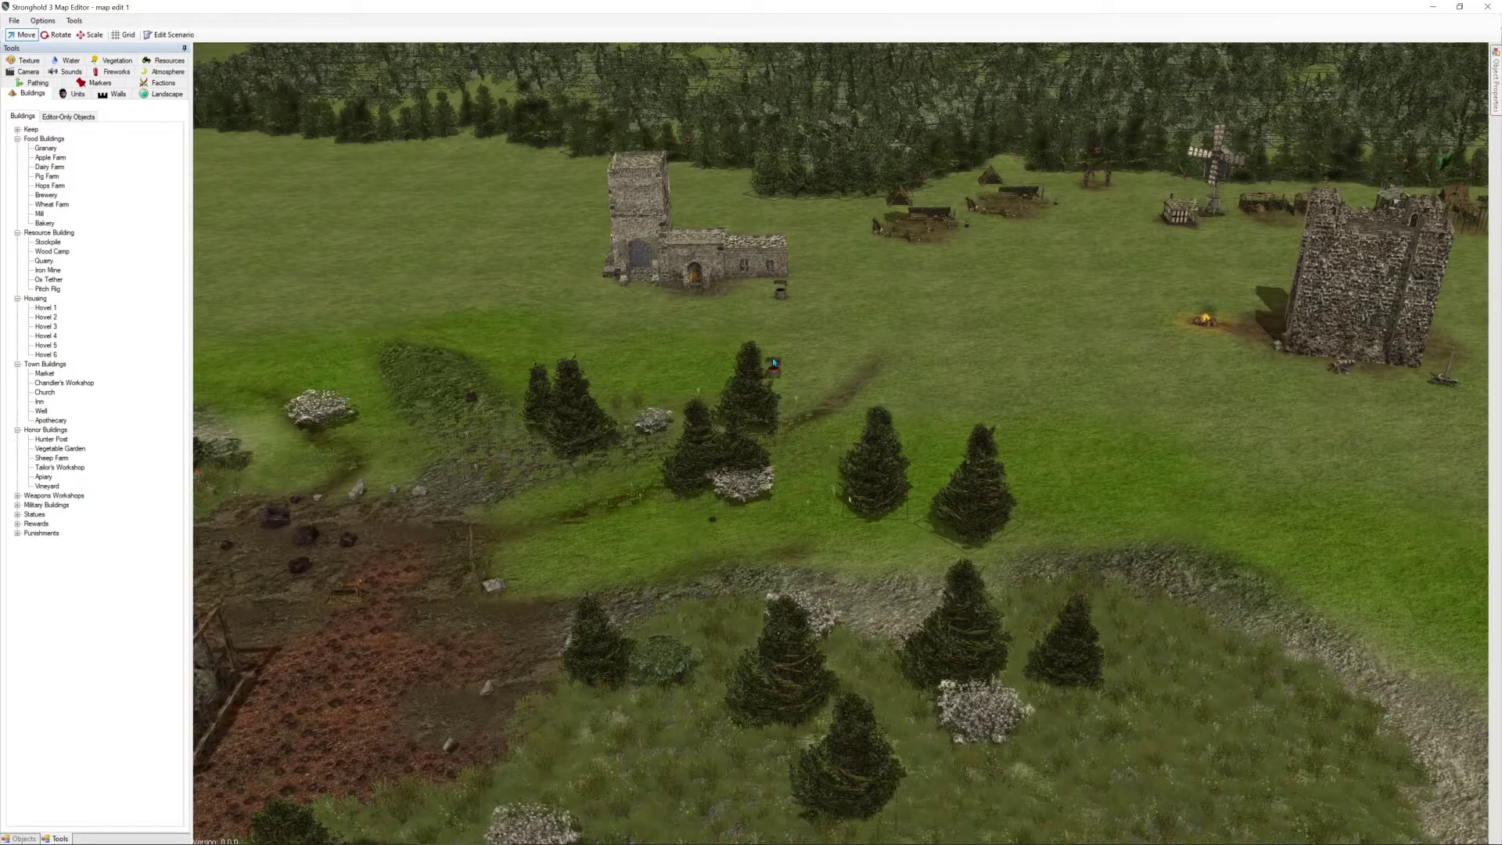
Place a second Well on the grass between the hovels and the large thatched storehouse
key("d")
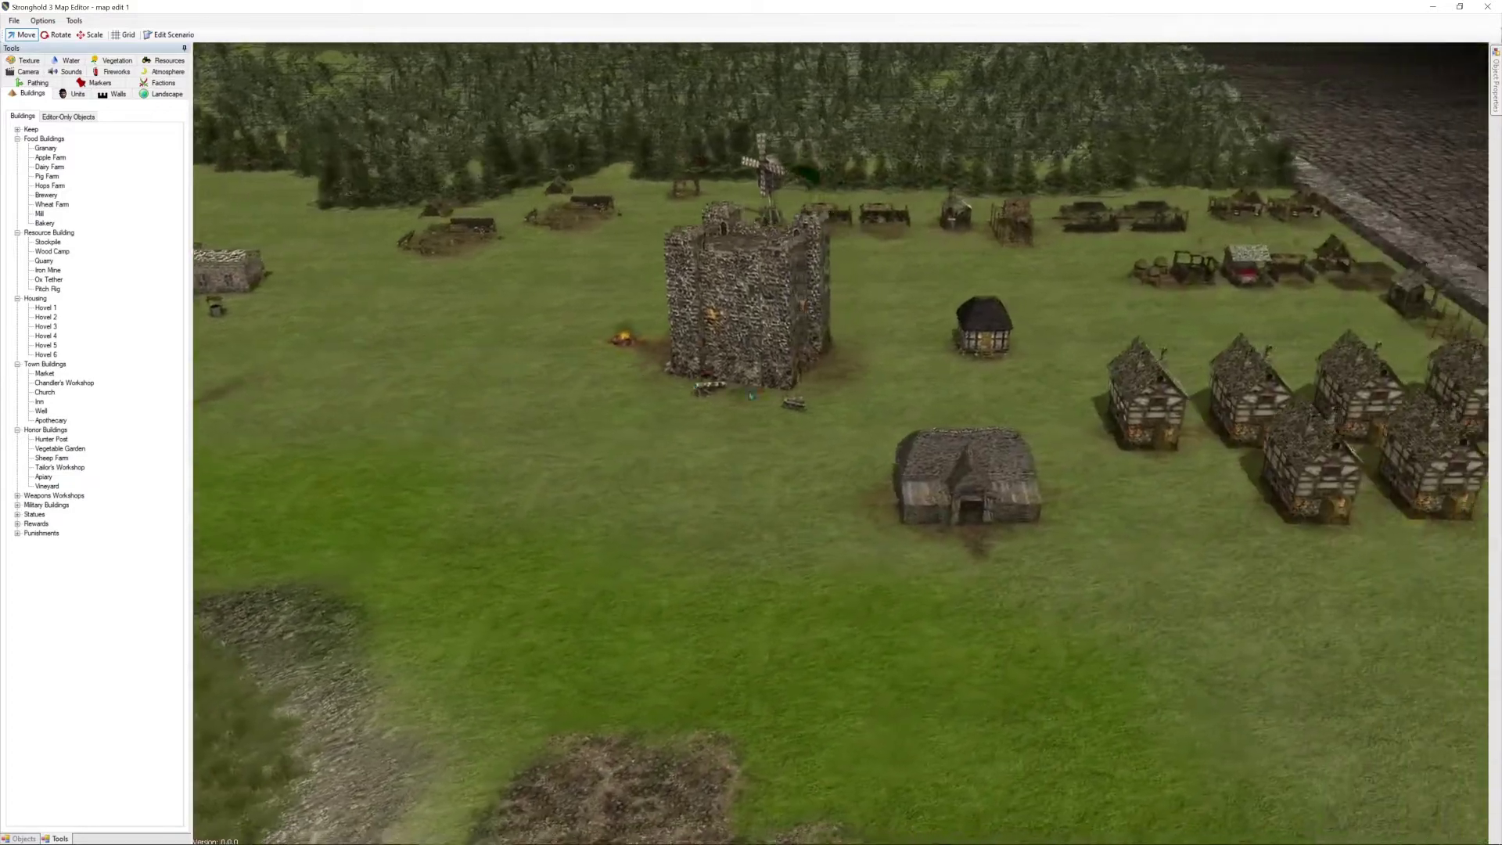
key("d")
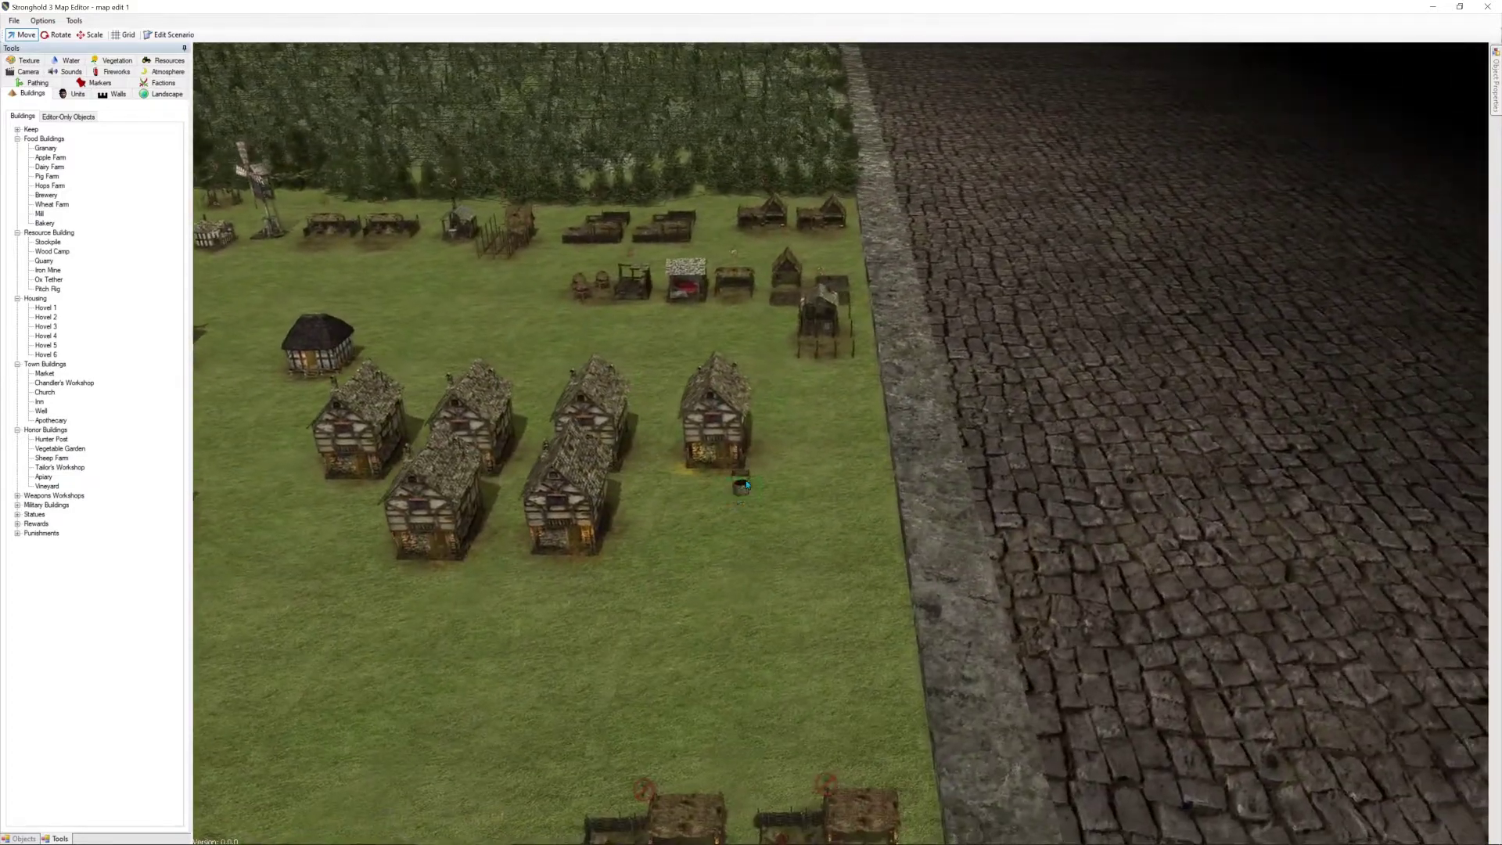
scroll(996, 349, "down", 2)
scroll(972, 359, "up", 2)
key("w")
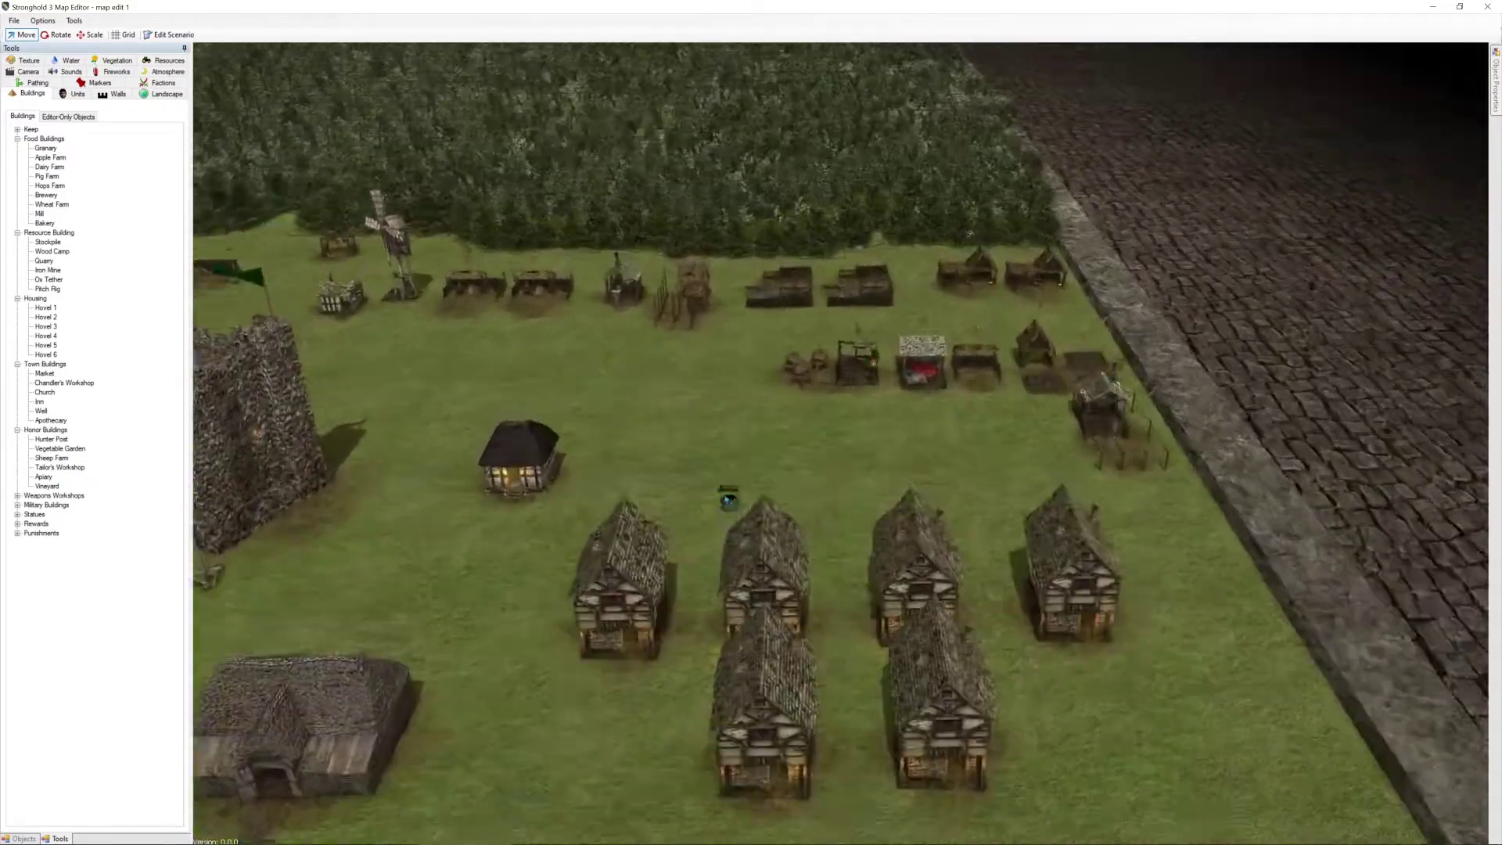
key("a")
key("s")
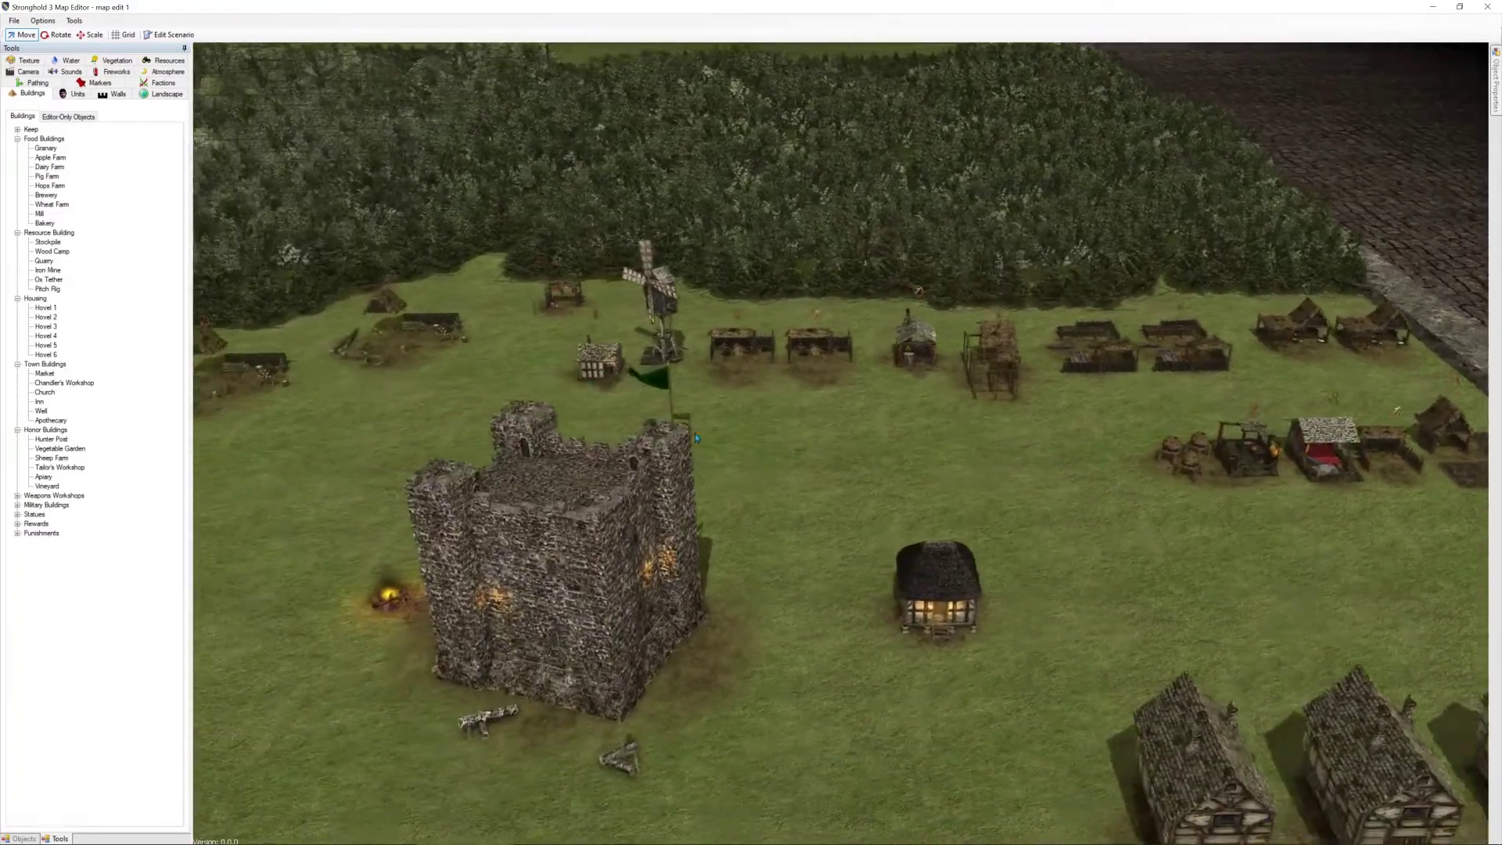
key("w")
key("d")
key("s")
key("s")
key("d")
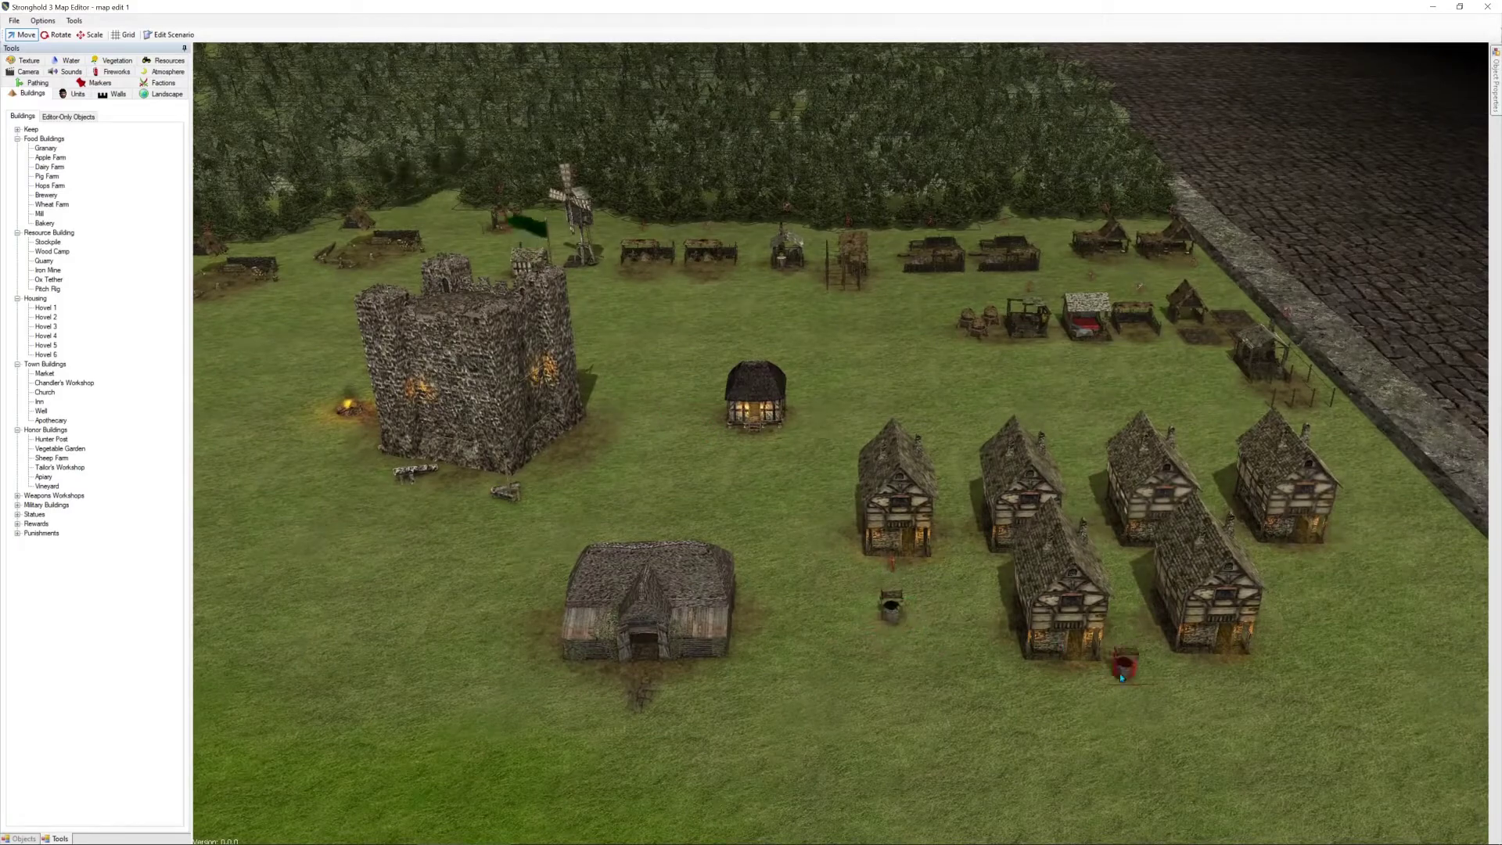
Try to place another Well on the grass between the Church and the keep
key("s")
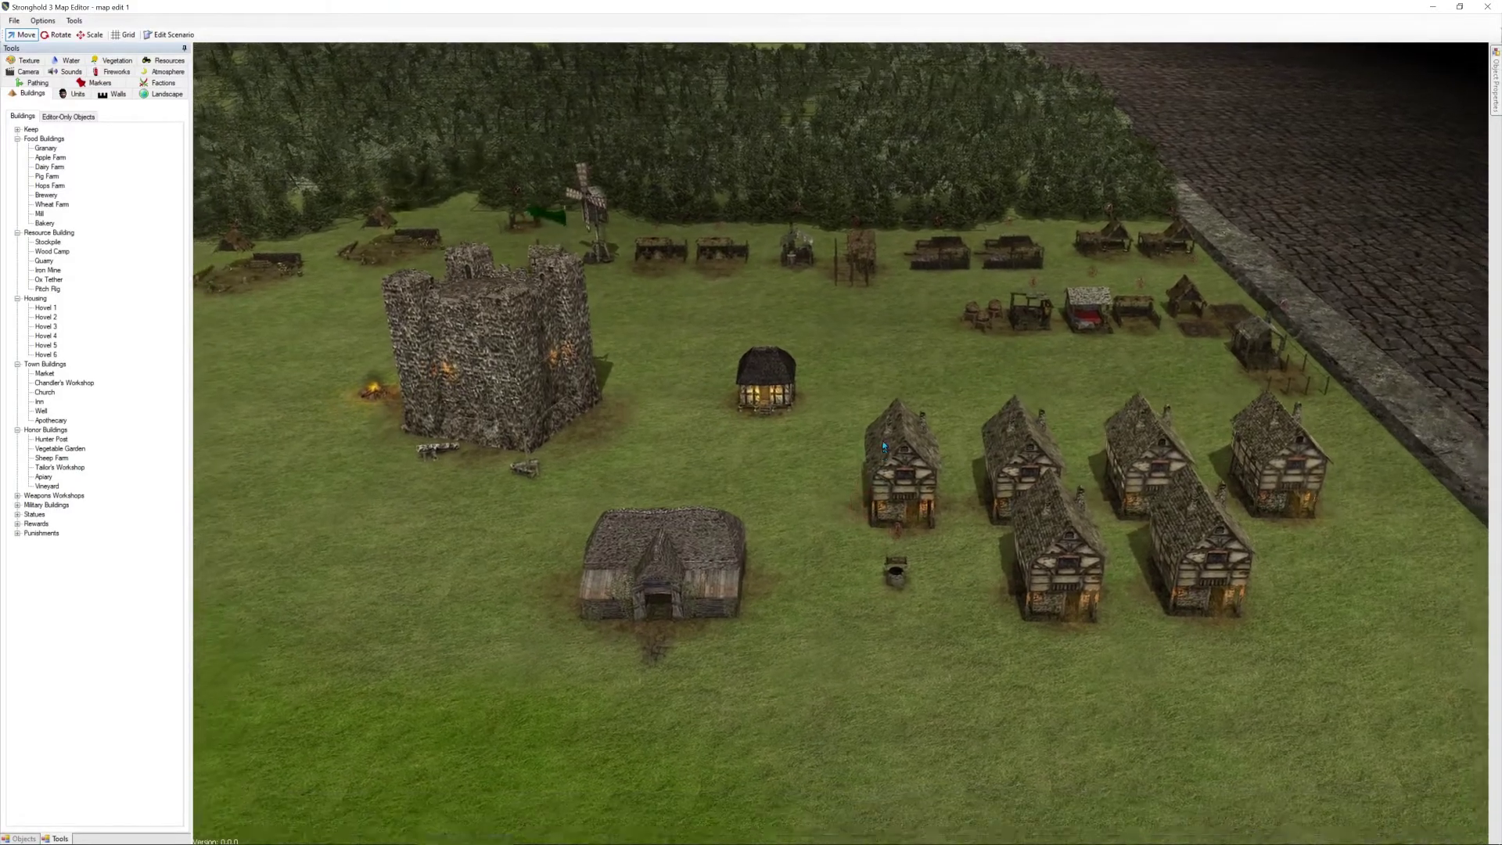
key("d")
key("d")
key("s")
key("w")
key("a")
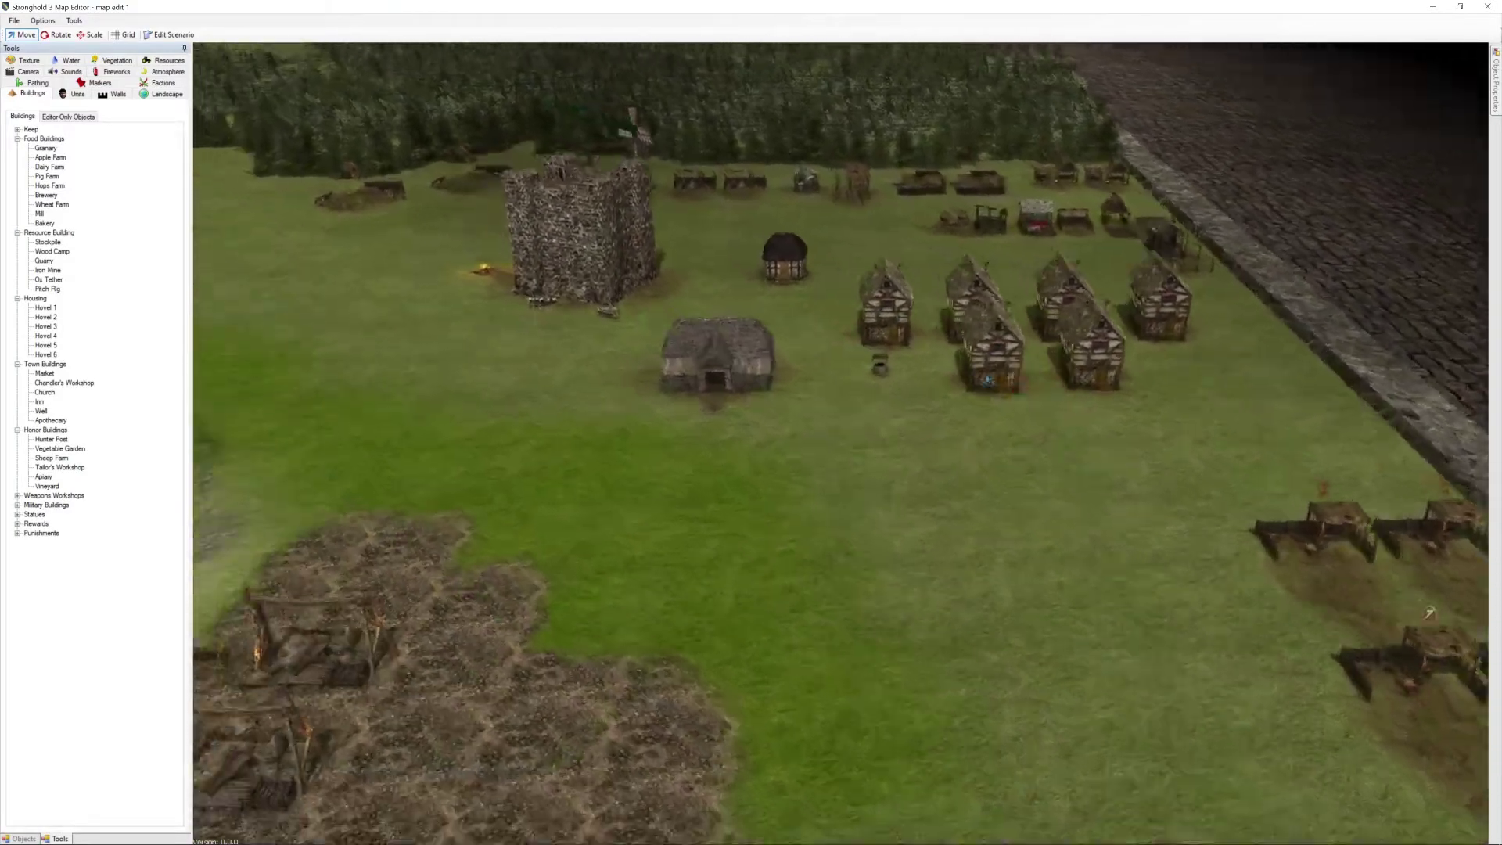
key("a")
key("w")
left_click(430, 352)
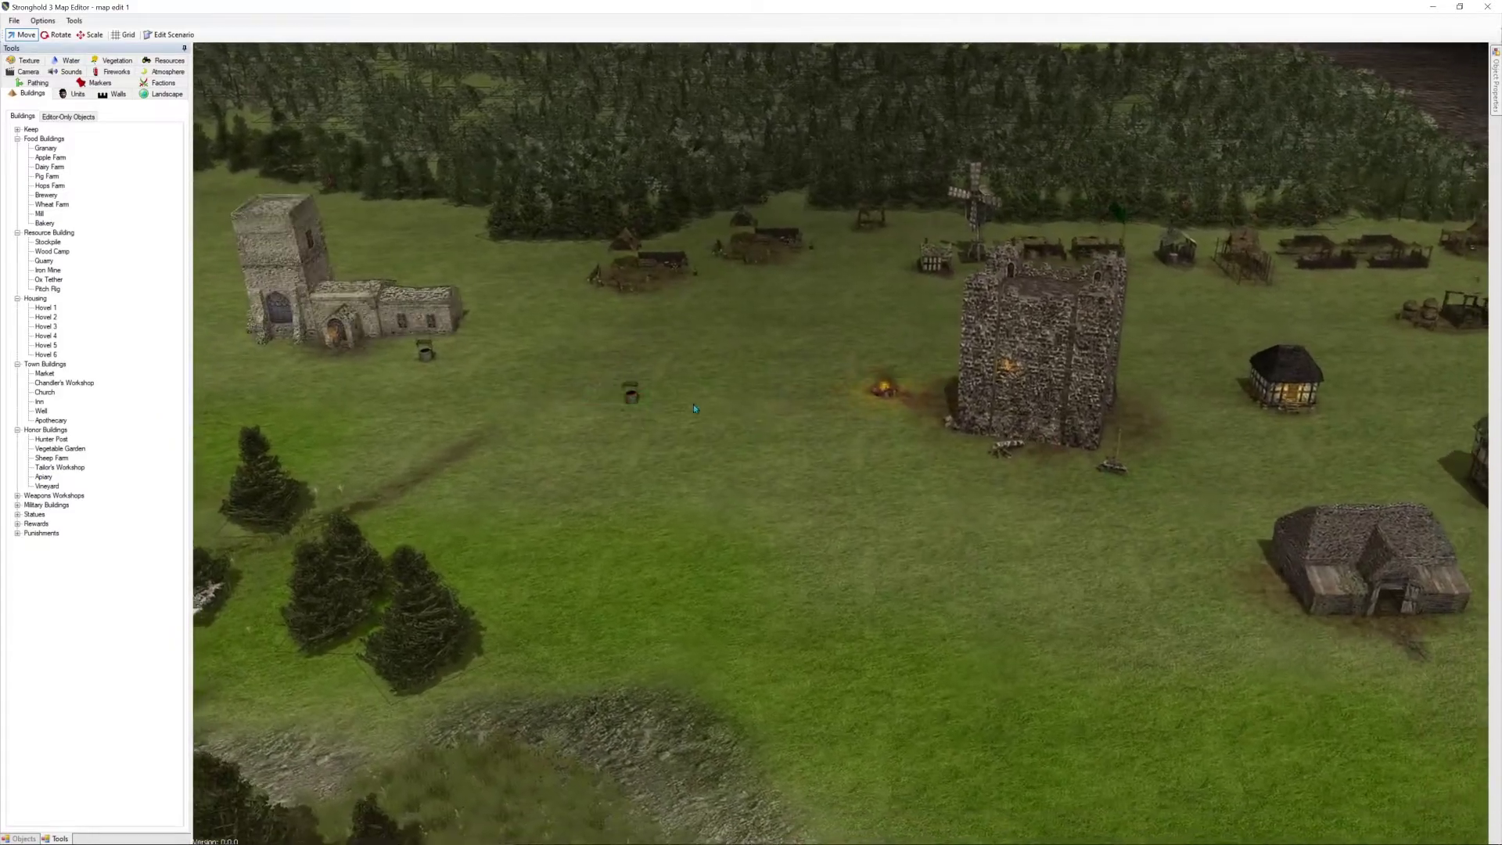
key("a")
key("d")
key("s")
left_click(743, 430)
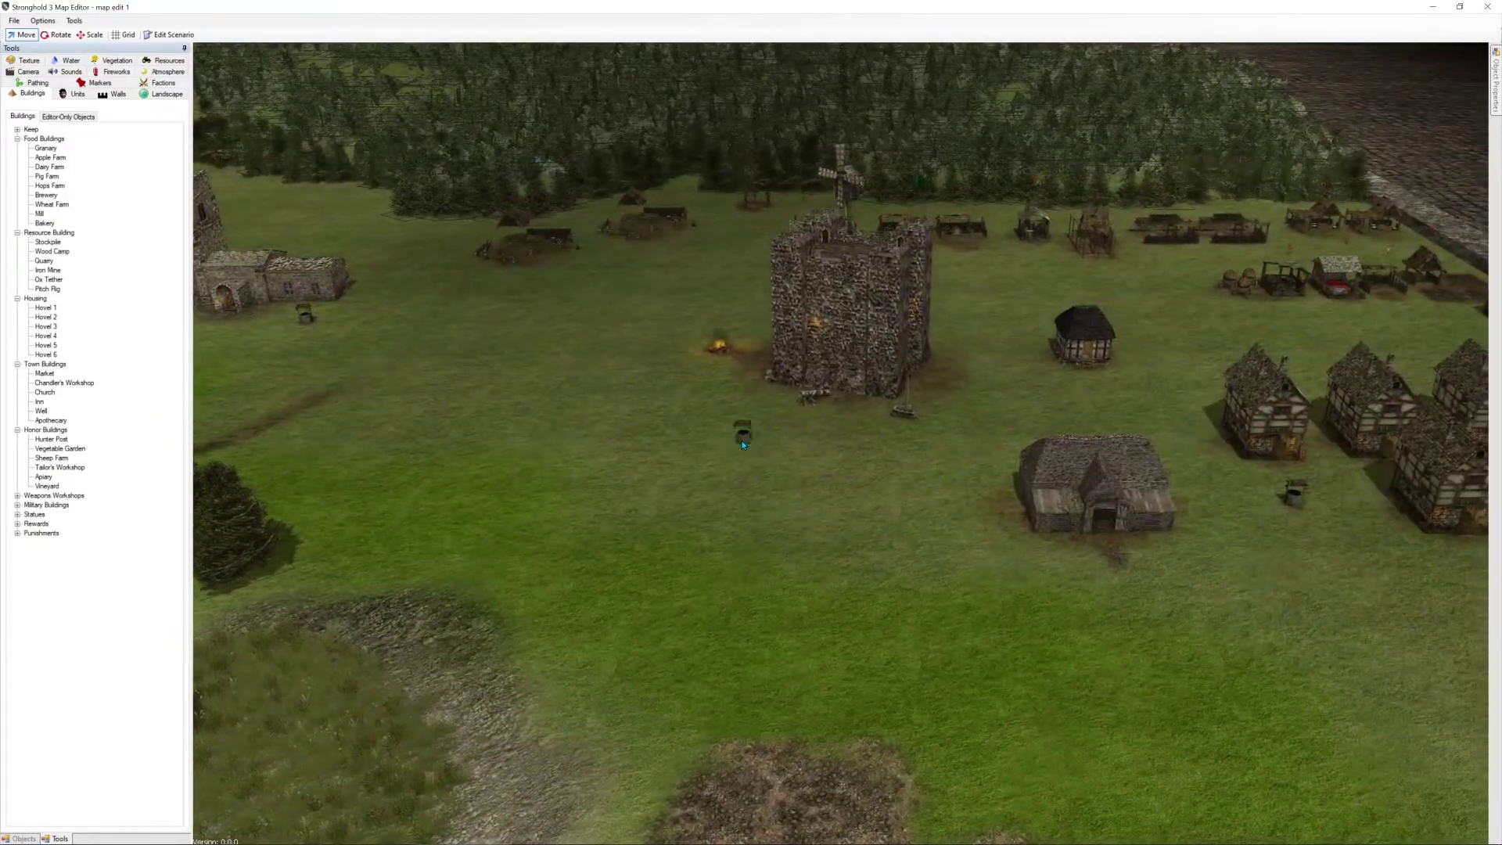
Place a Barracks at an angle in the open field behind the green G1 marker
key("a")
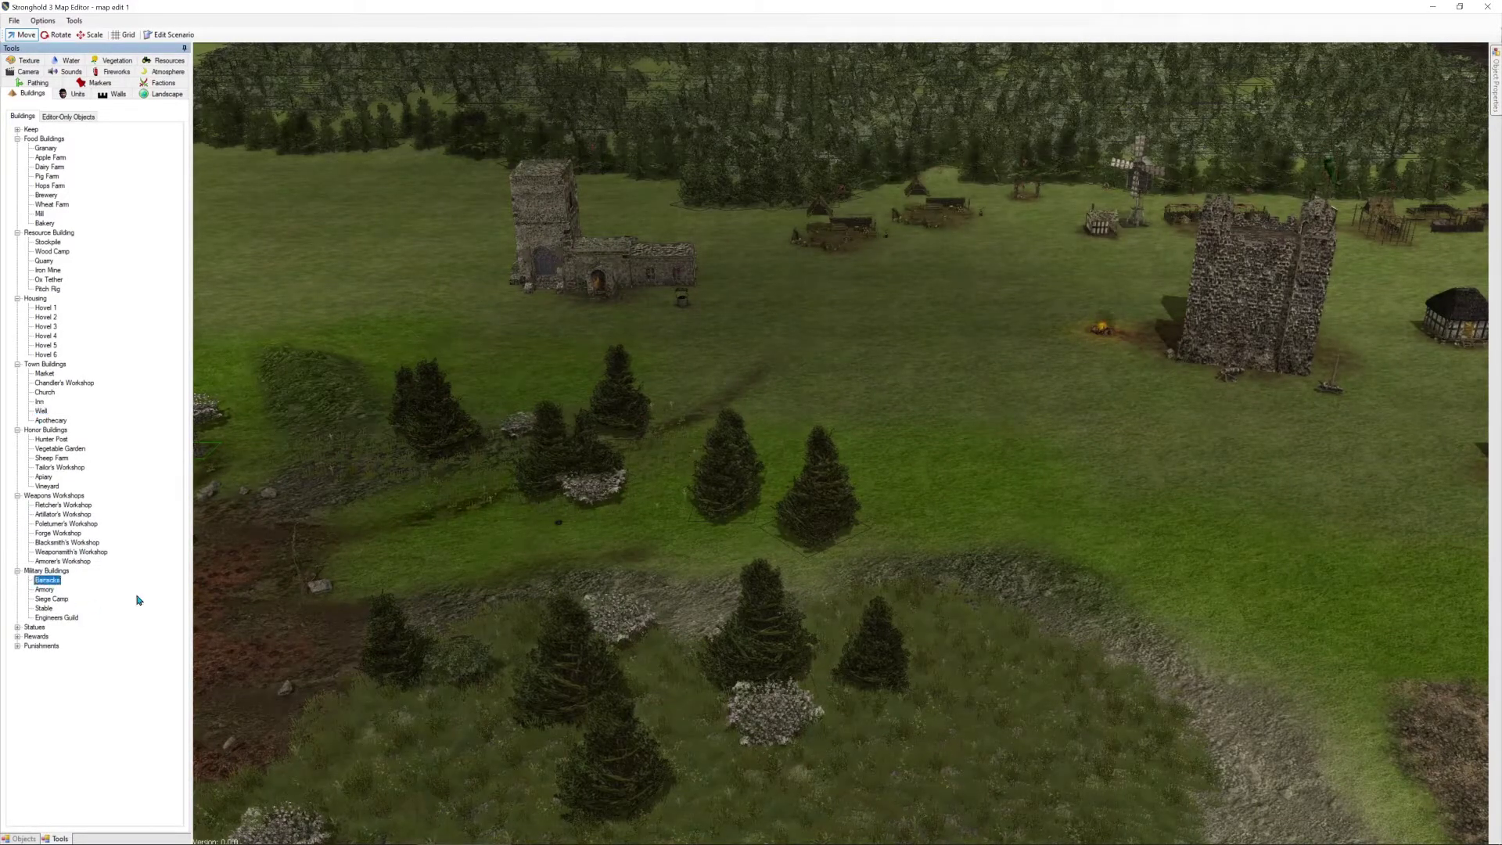
key("a")
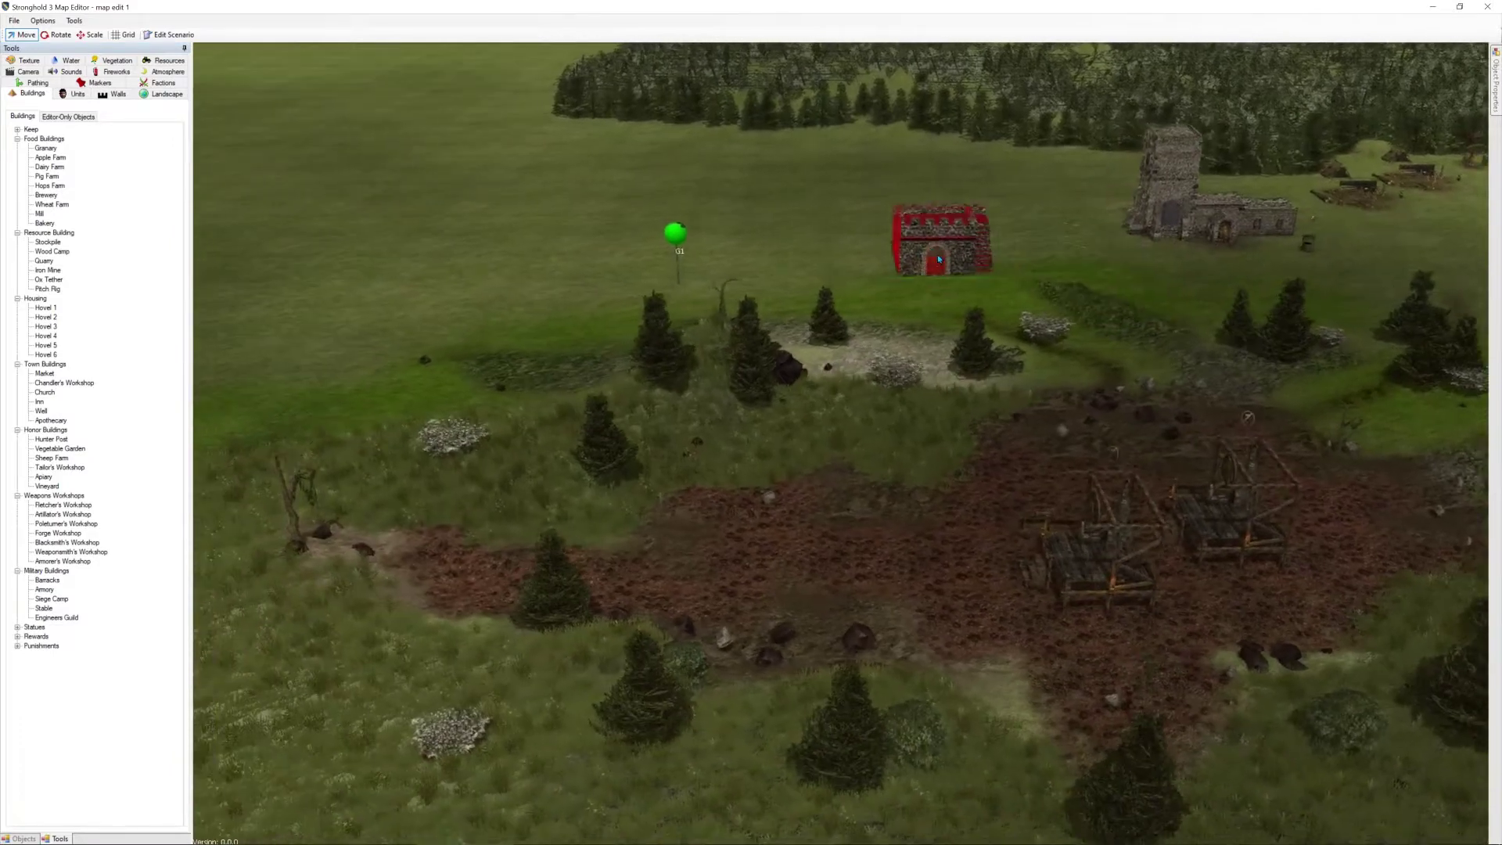
key("w")
left_click(834, 334)
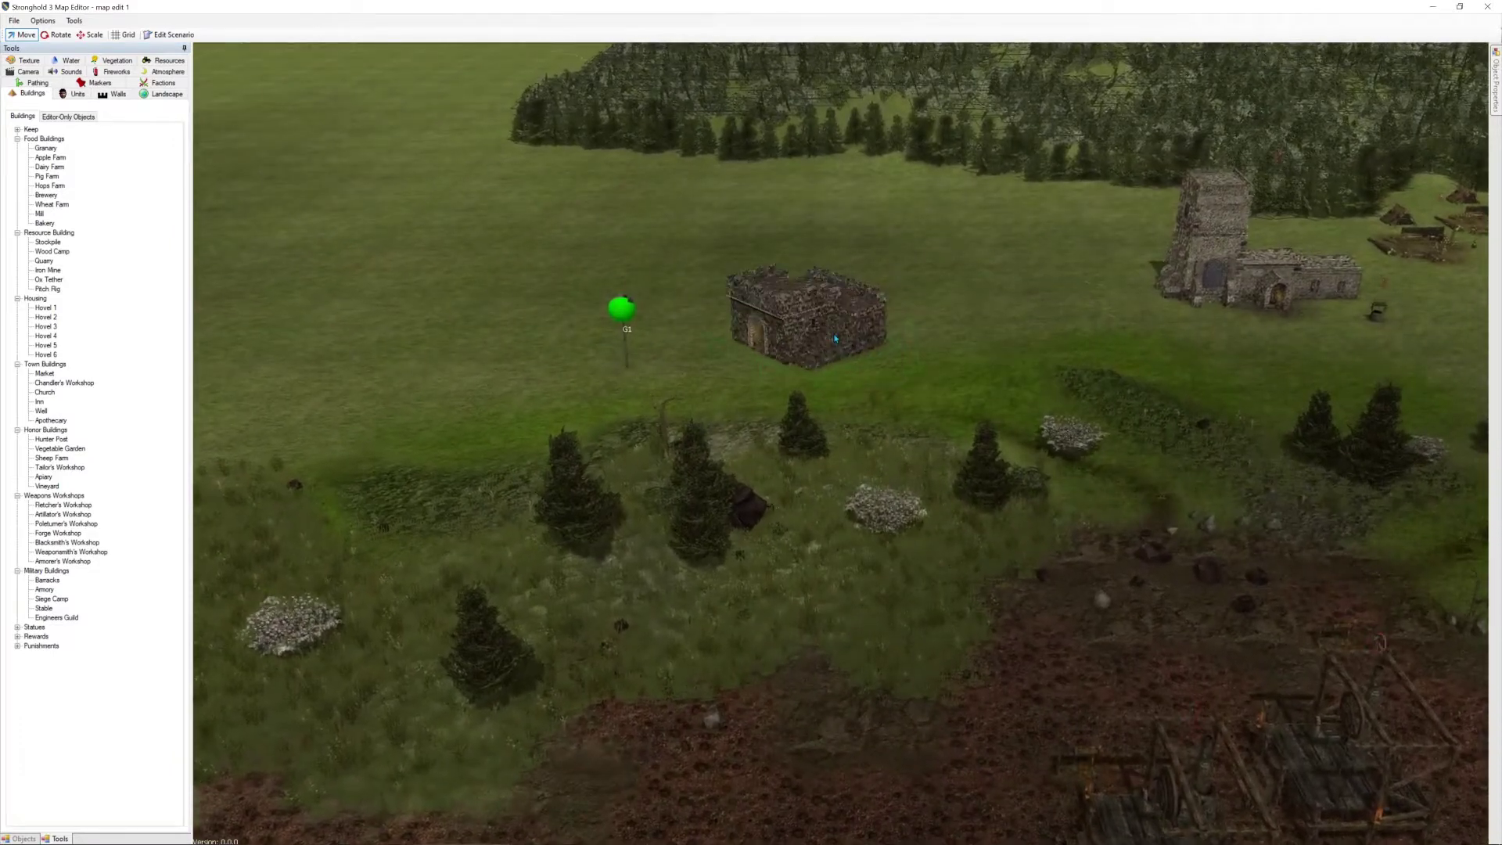
left_click_drag(833, 339, 792, 274)
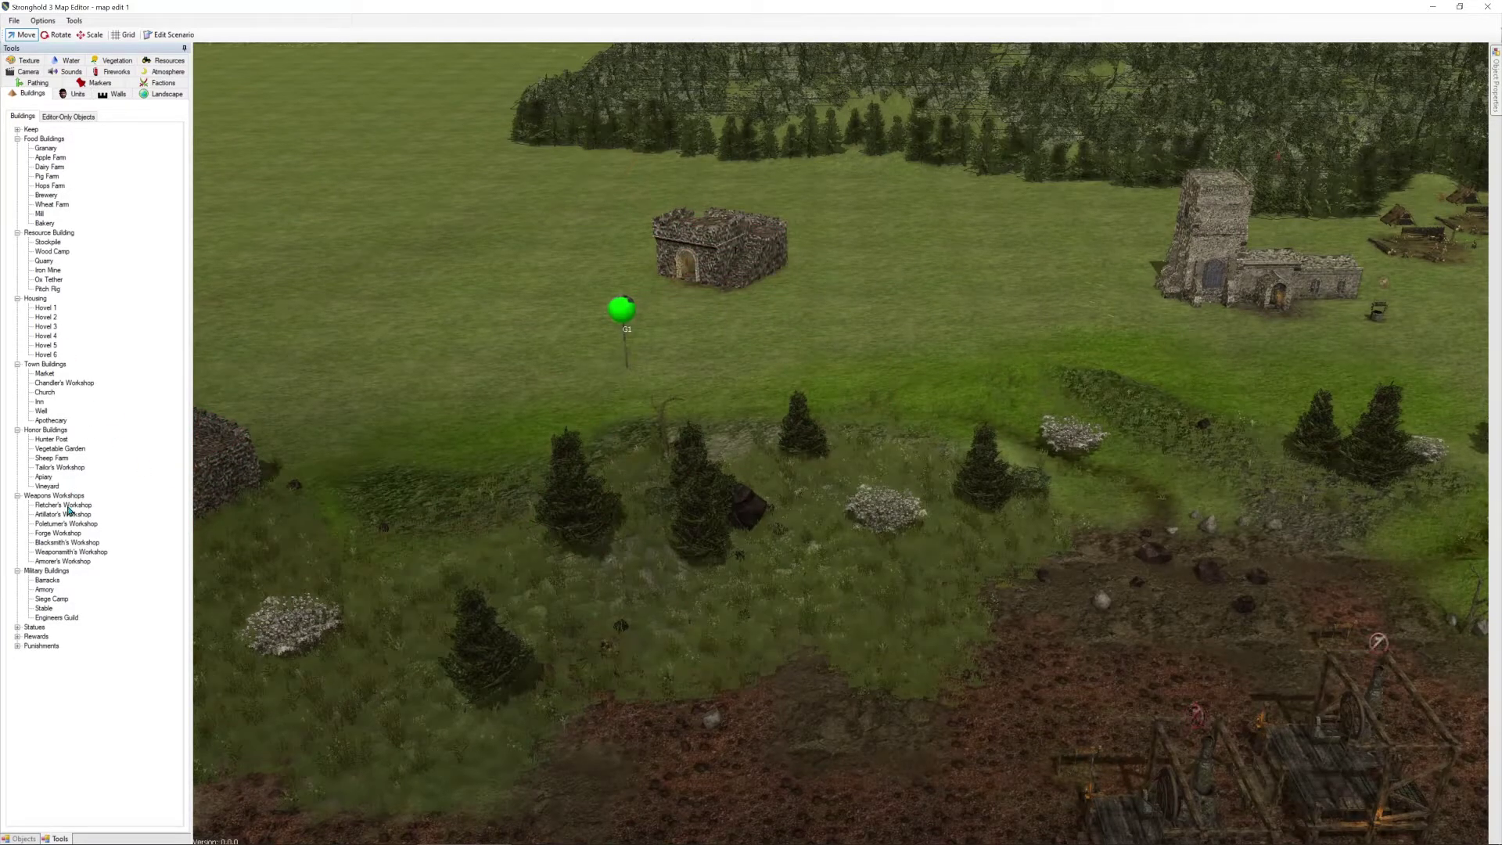
Place an Armory on the grass between the Barracks and the Church
left_click(47, 589)
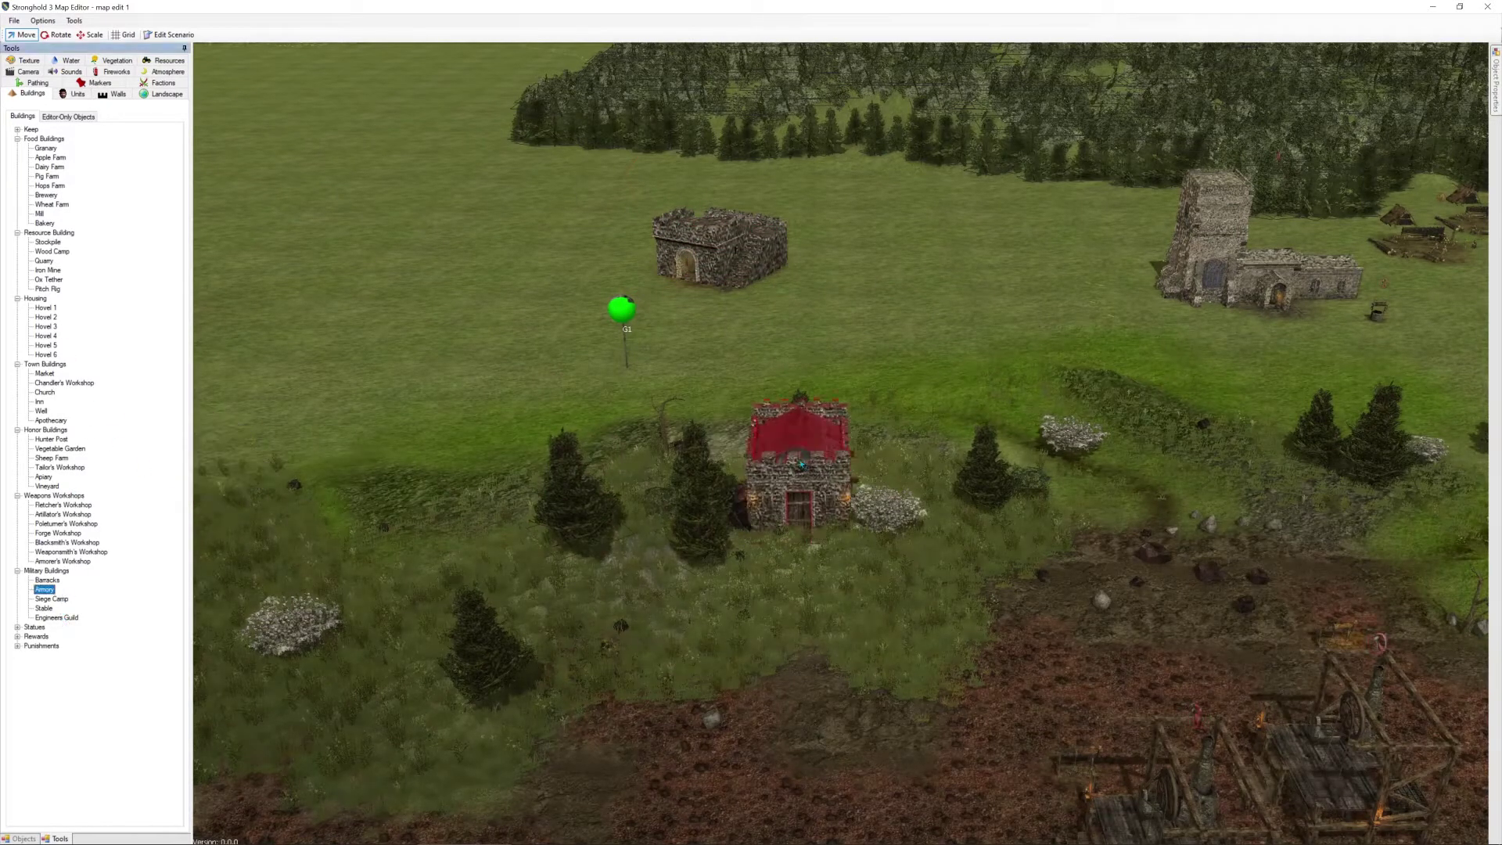
left_click(853, 368)
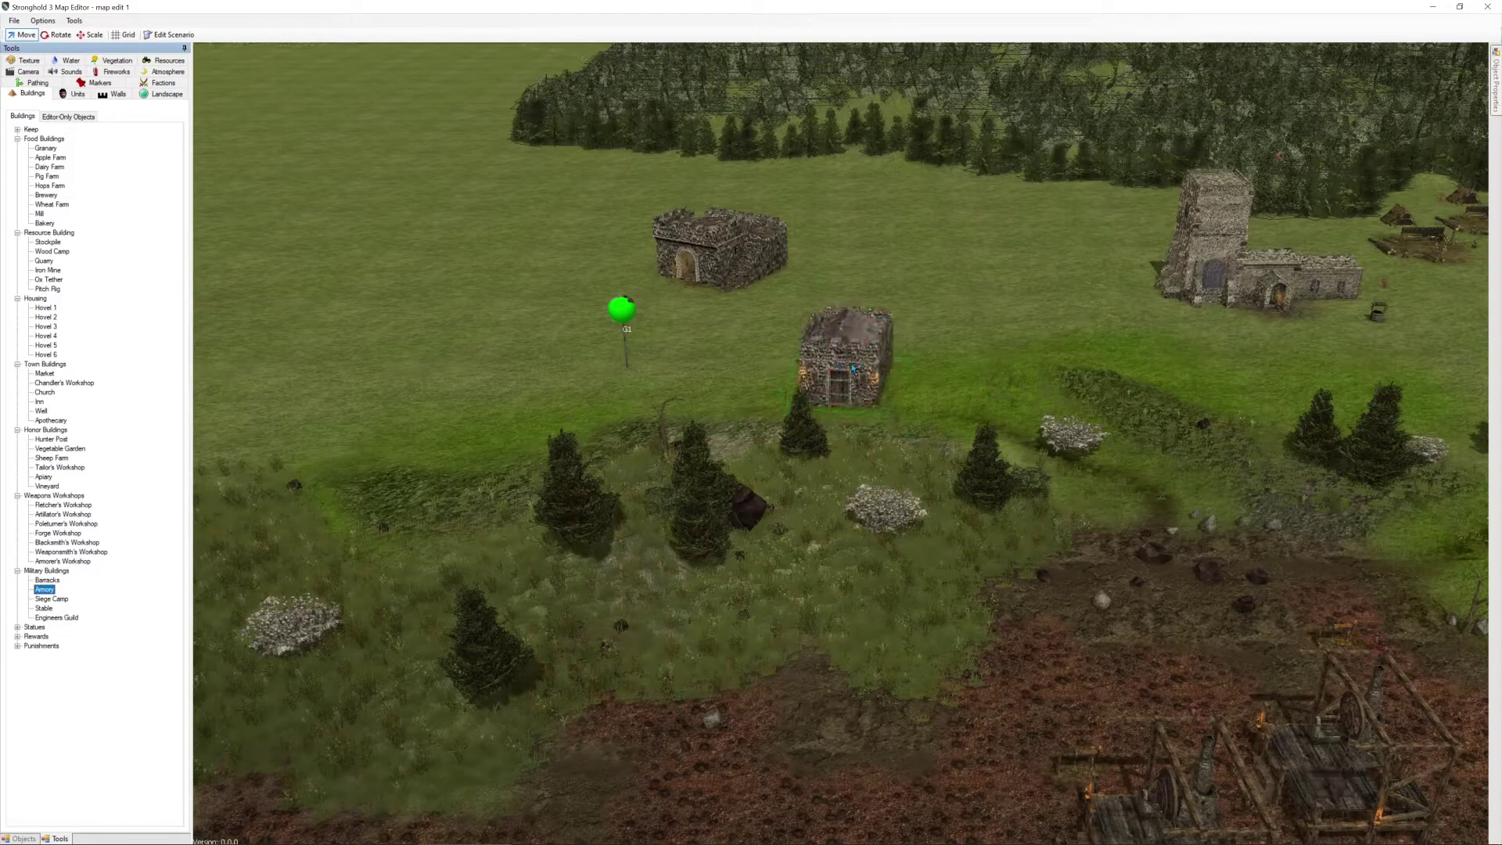
left_click(932, 356)
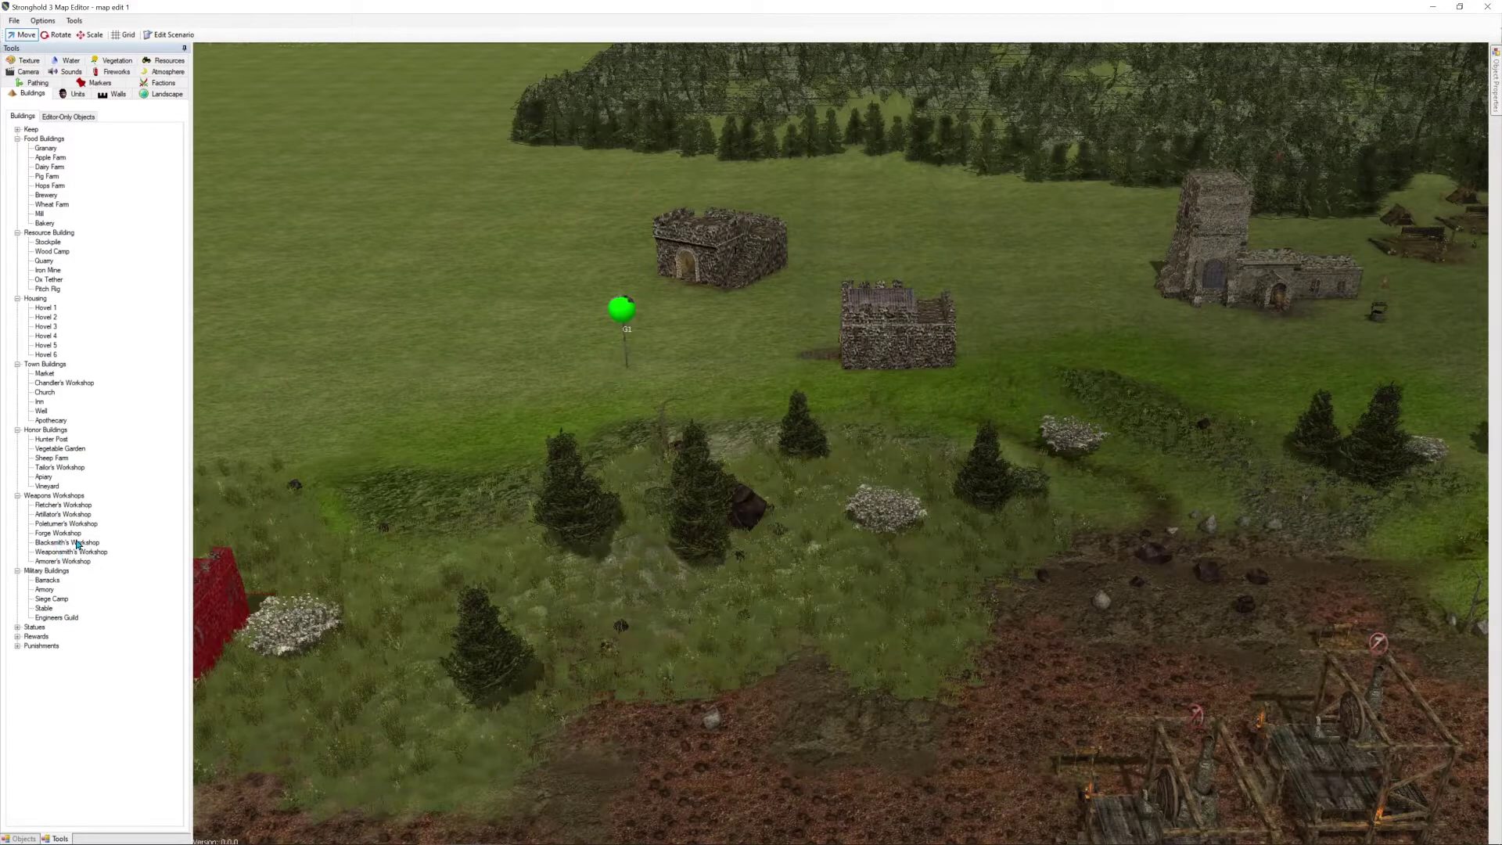
key("d")
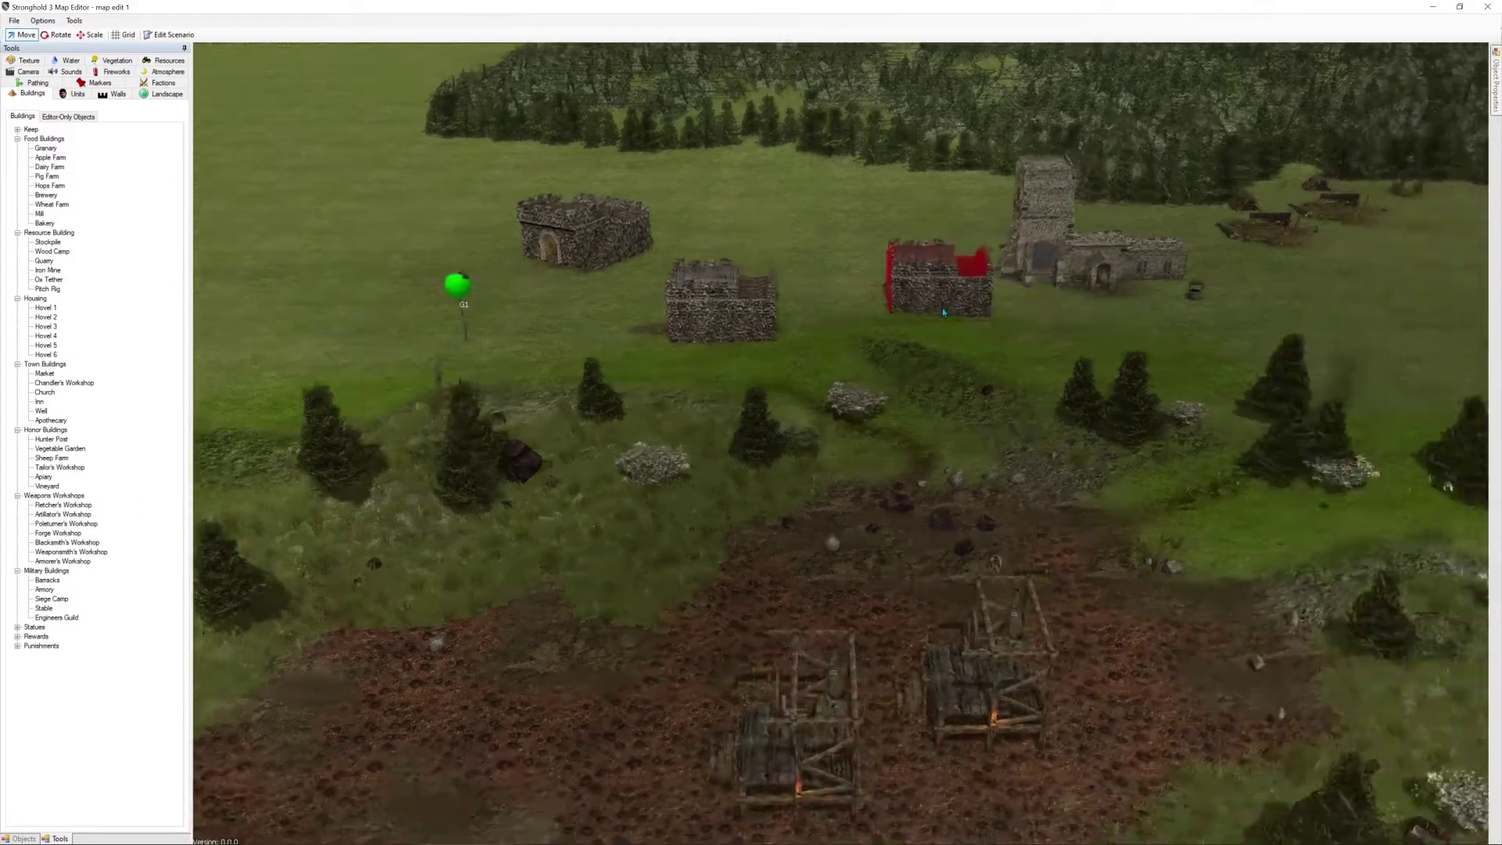
key("d")
key("a")
key("s")
key("w")
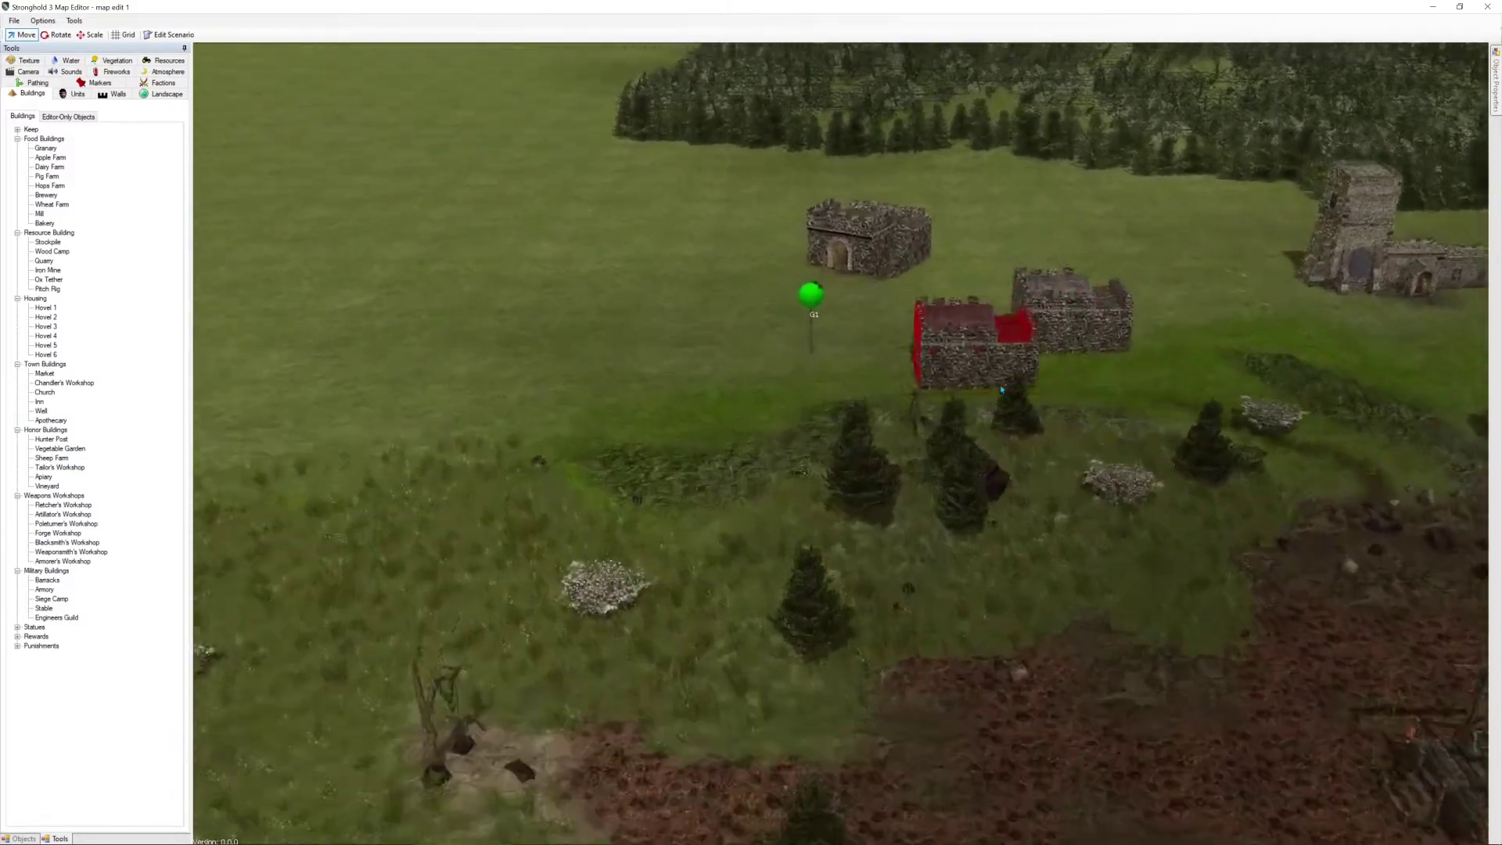
key("w")
key("d")
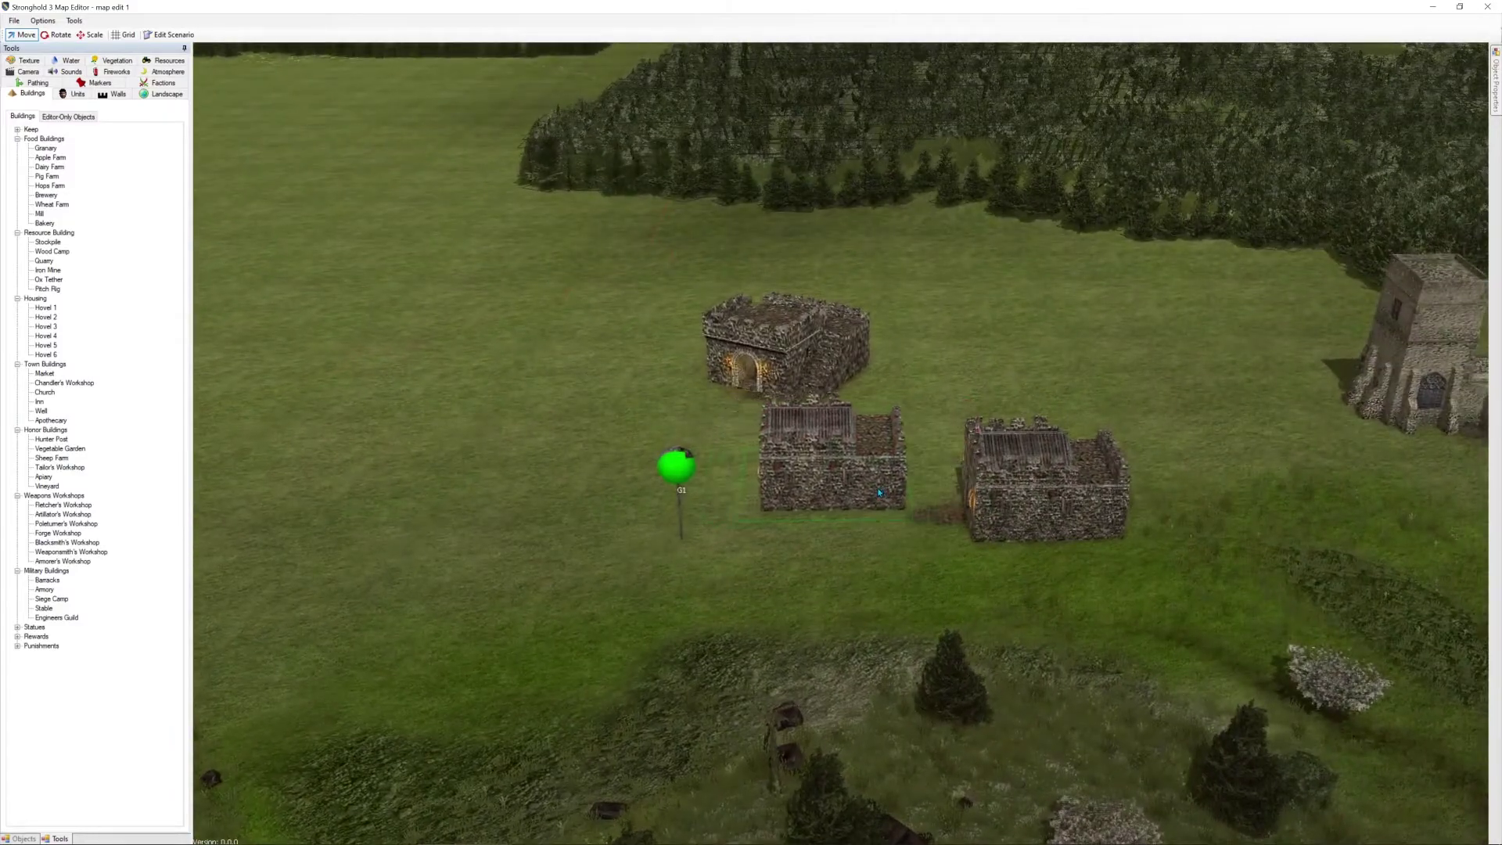
key("d")
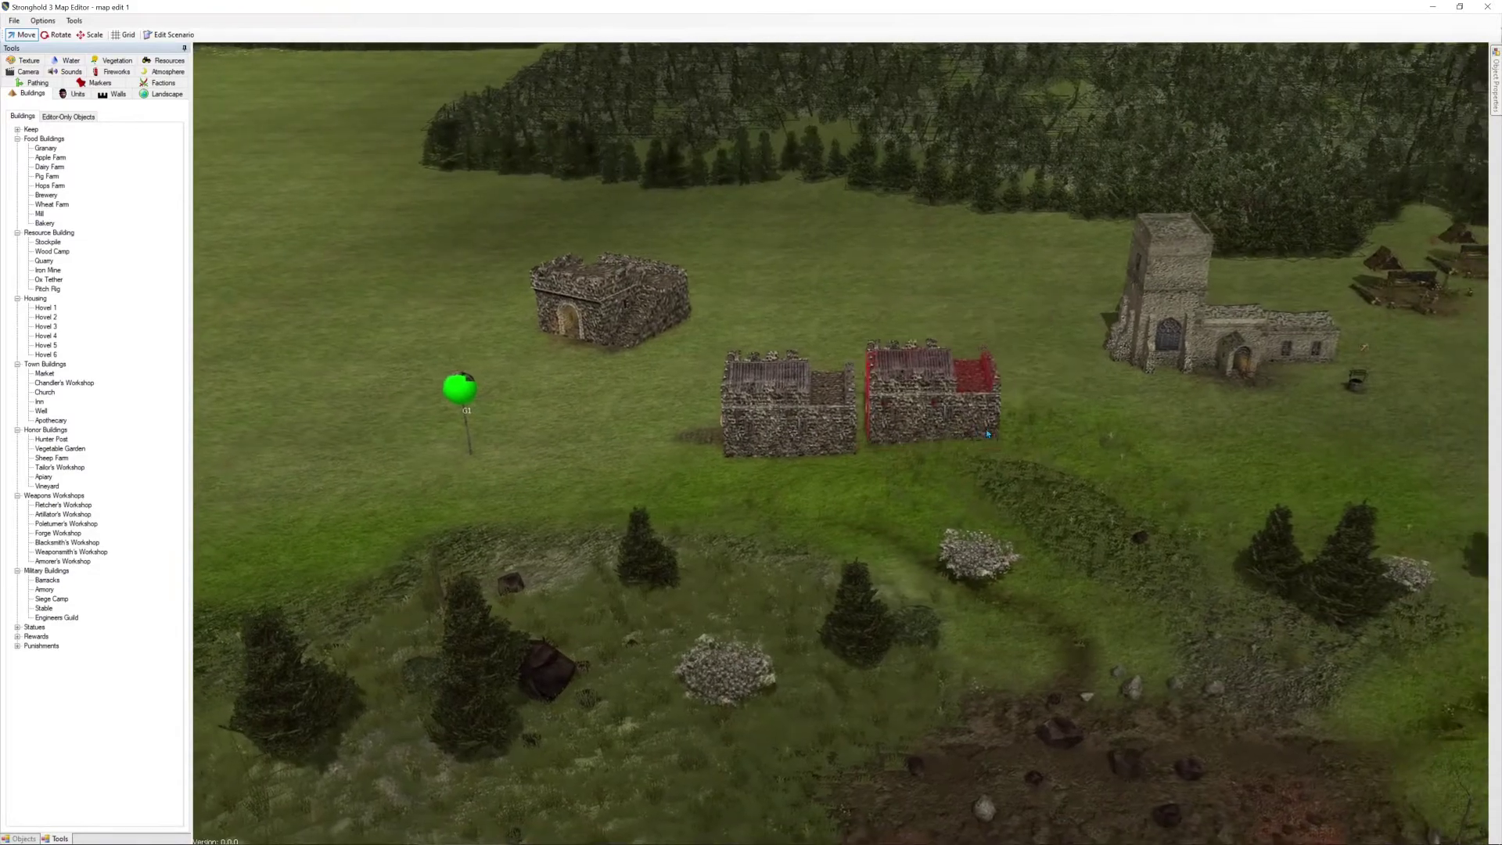
key("a")
key("s")
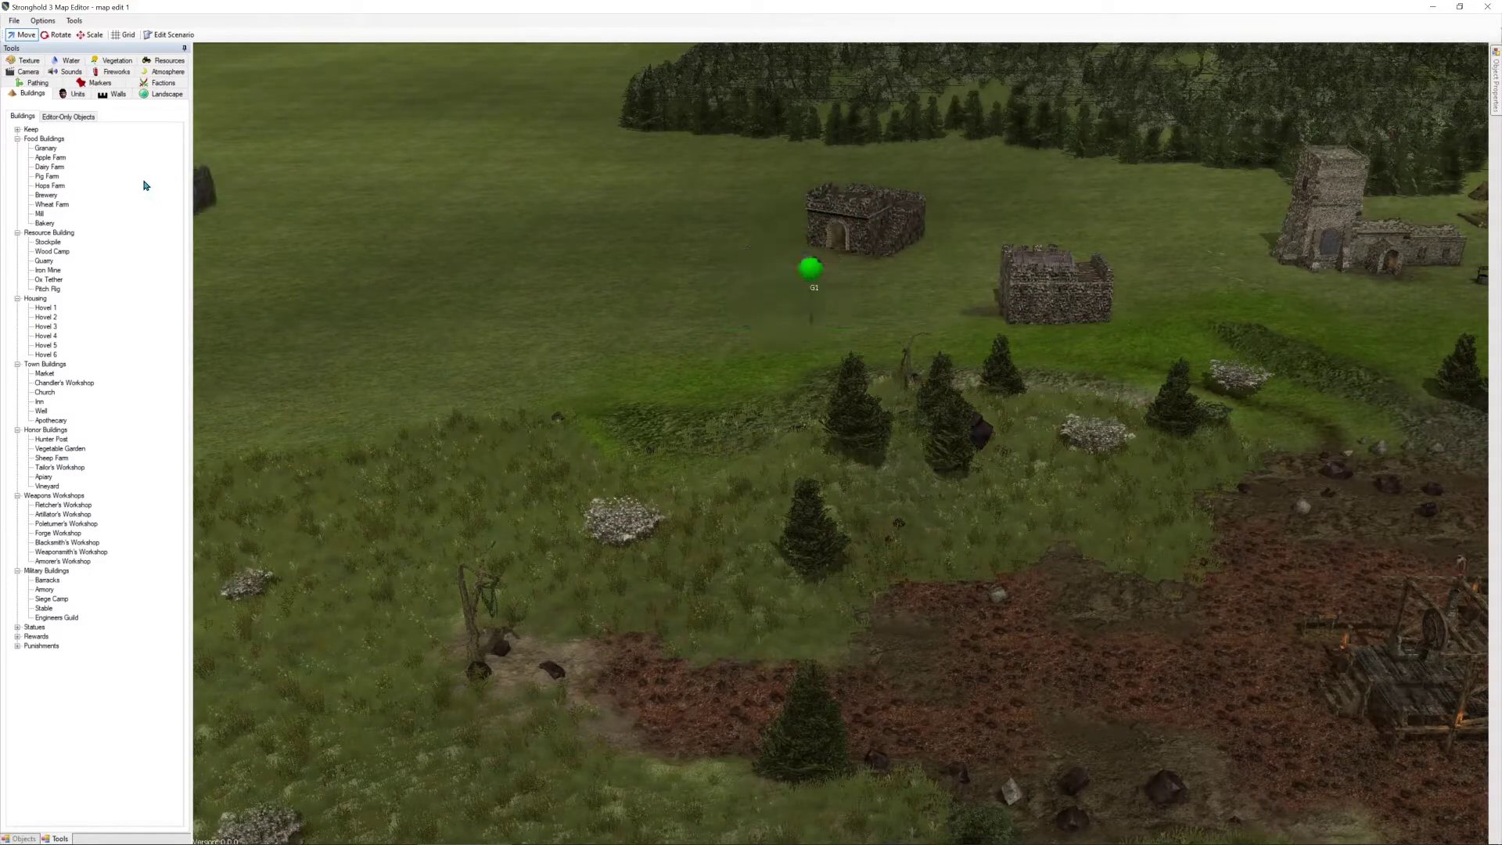
Review the event list in the scenario editor and close the editor without changing anything
left_click(172, 35)
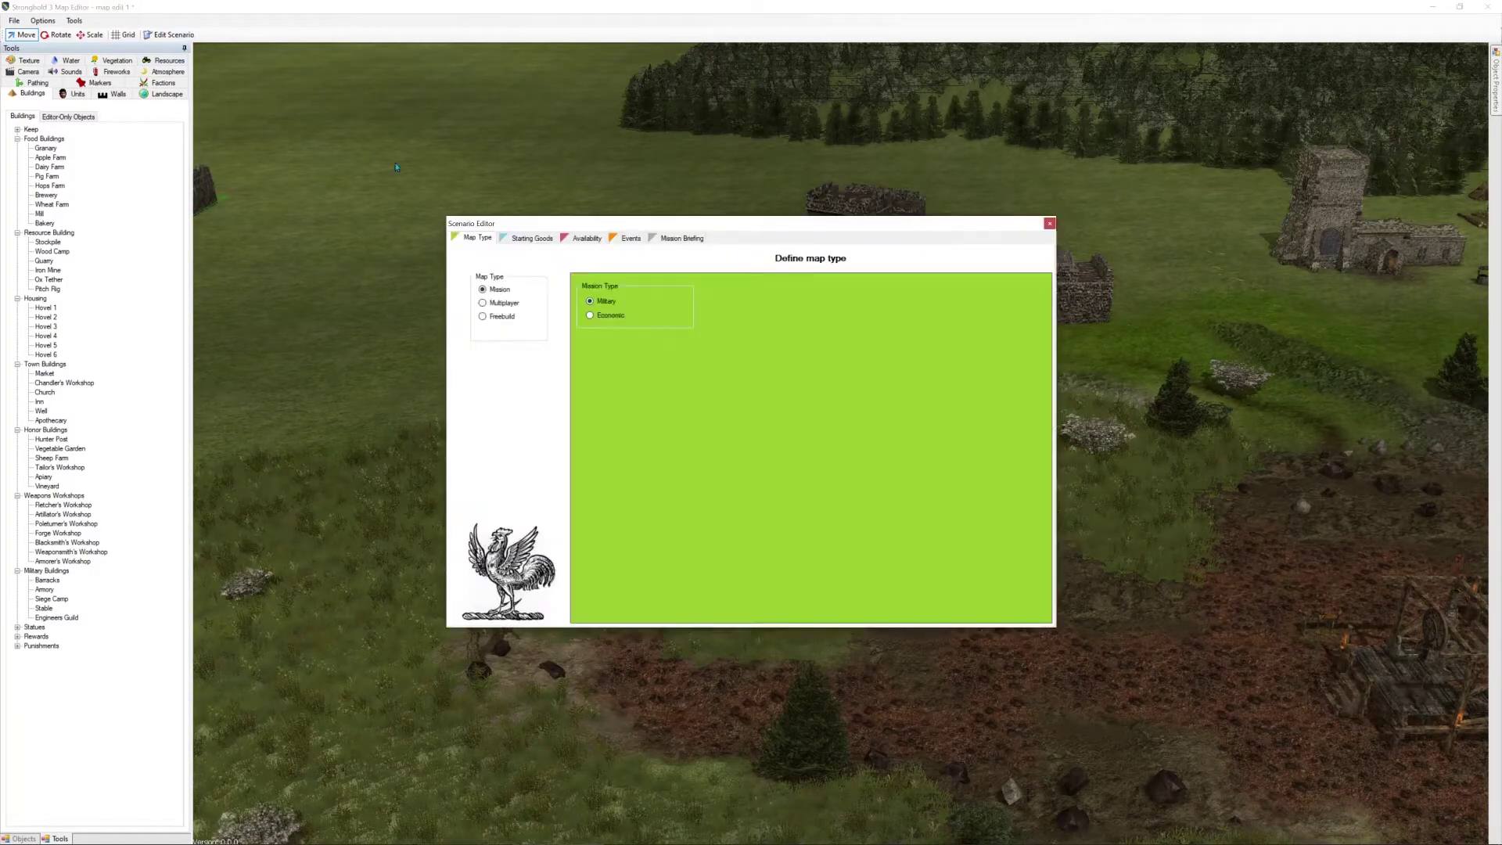
left_click(633, 239)
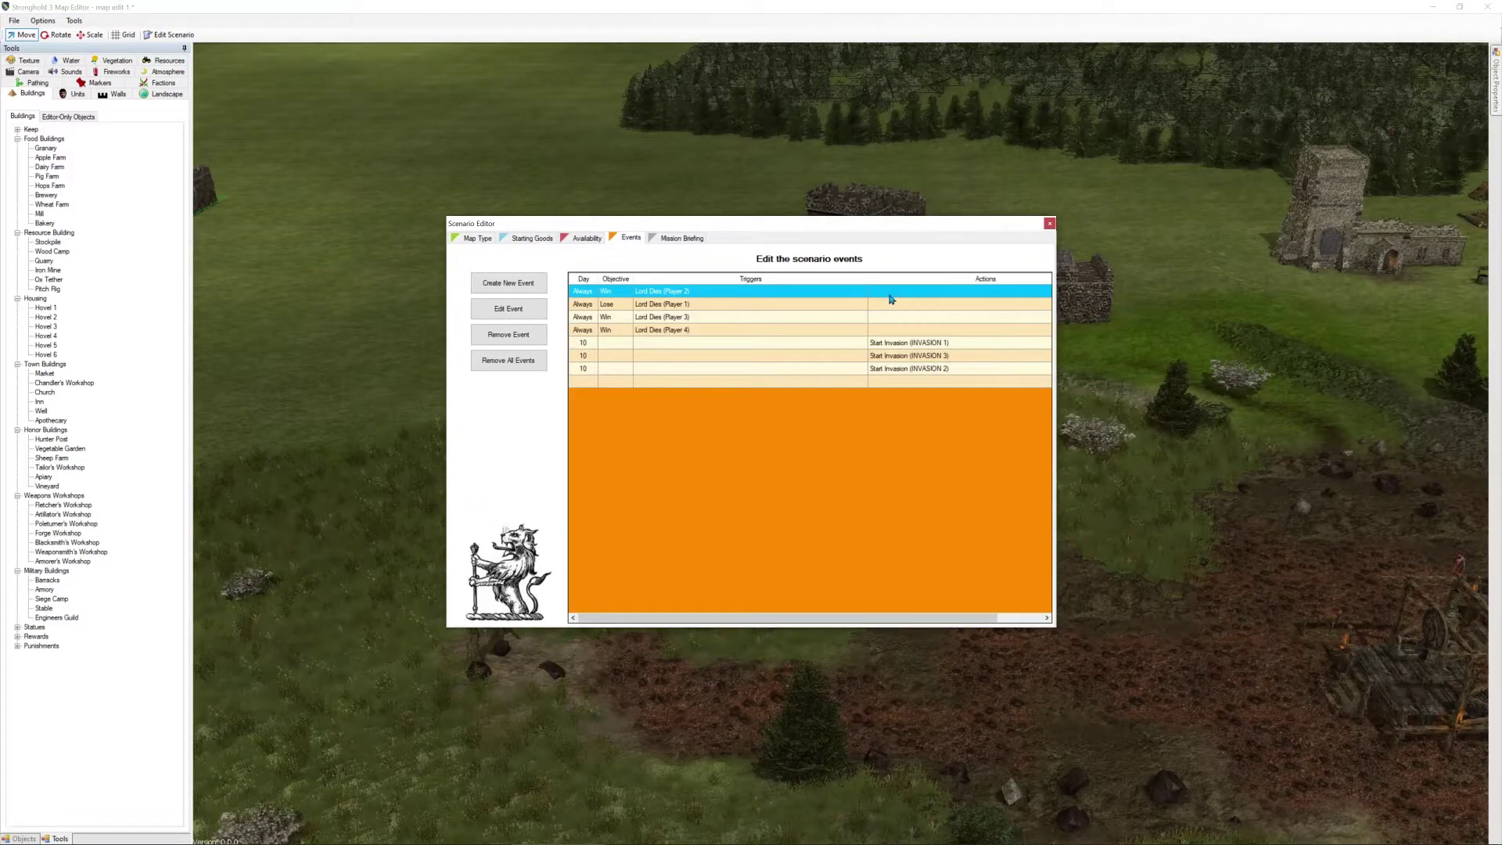
left_click(1049, 224)
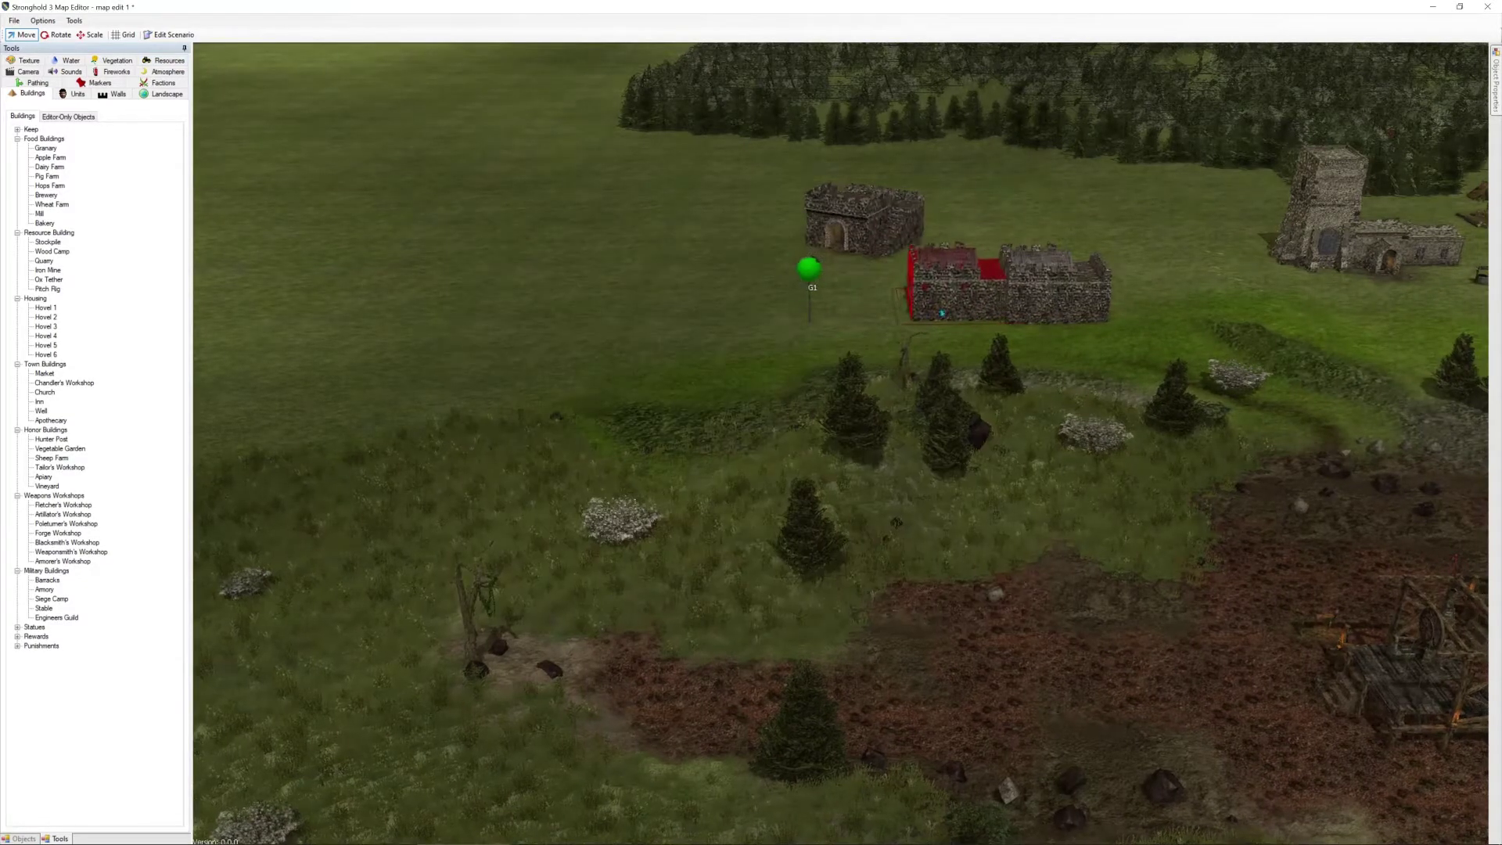
Paint Courtyard texture over the ground between the G1 marker, Barracks and Armory, using the Smooth 2 brush at size 700 and low intensity
middle_click_drag(986, 310, 959, 298)
scroll(968, 274, "up", 3)
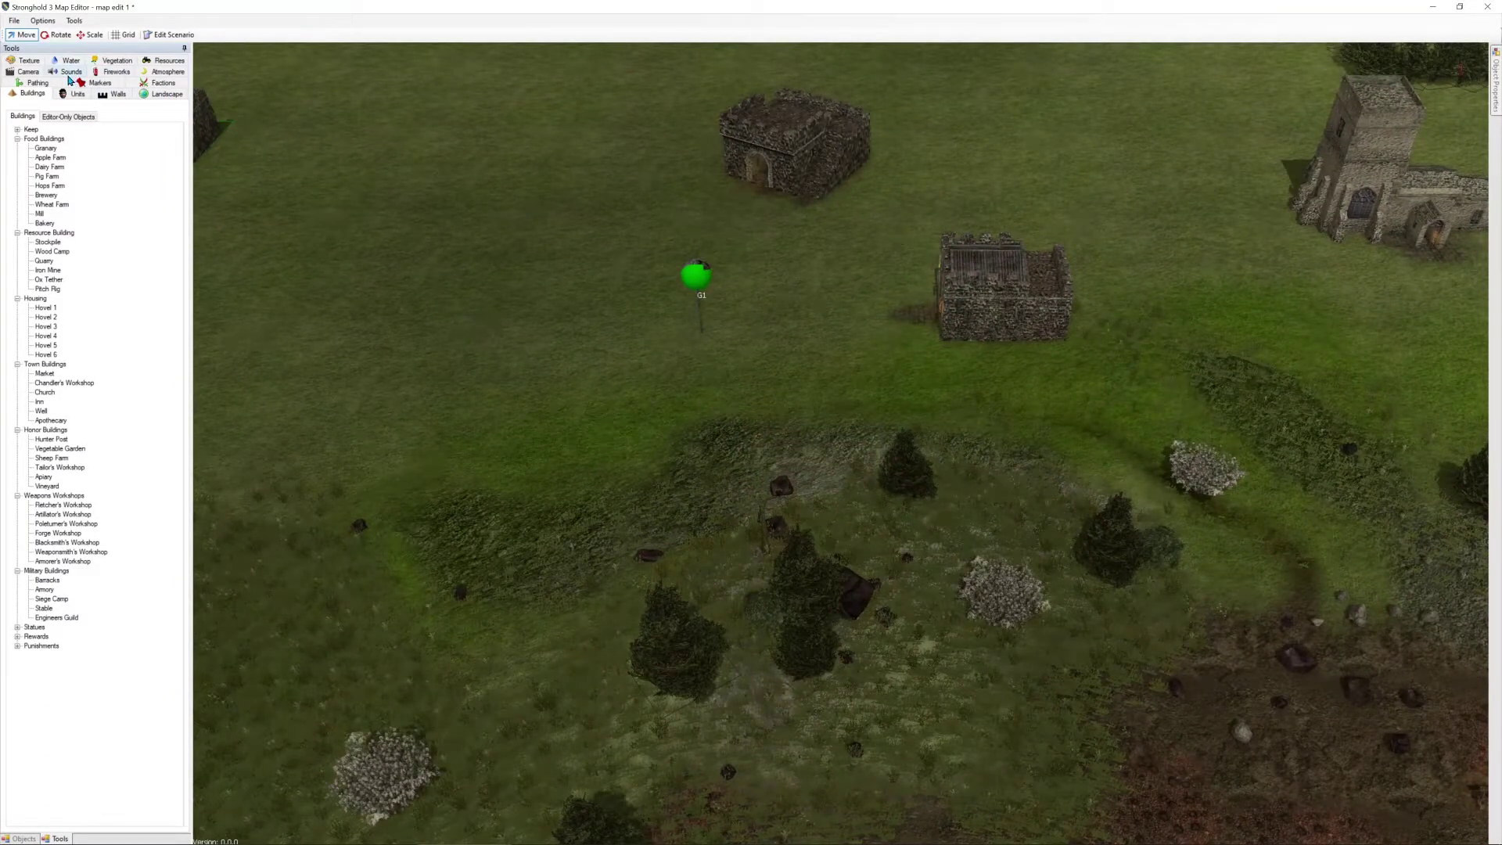
left_click(31, 62)
left_click(139, 235)
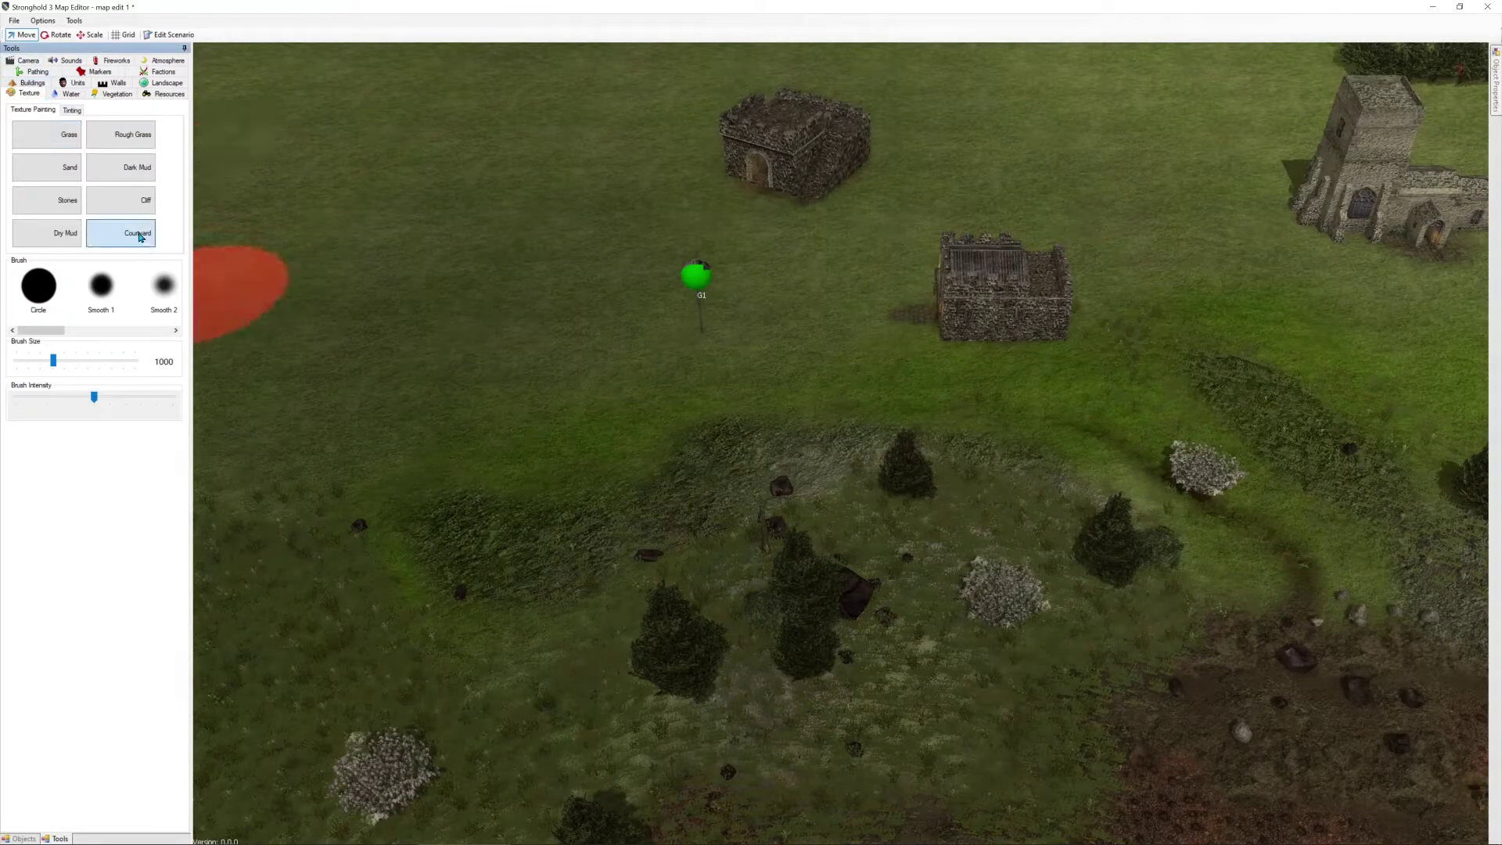
left_click(165, 305)
left_click_drag(53, 361, 50, 364)
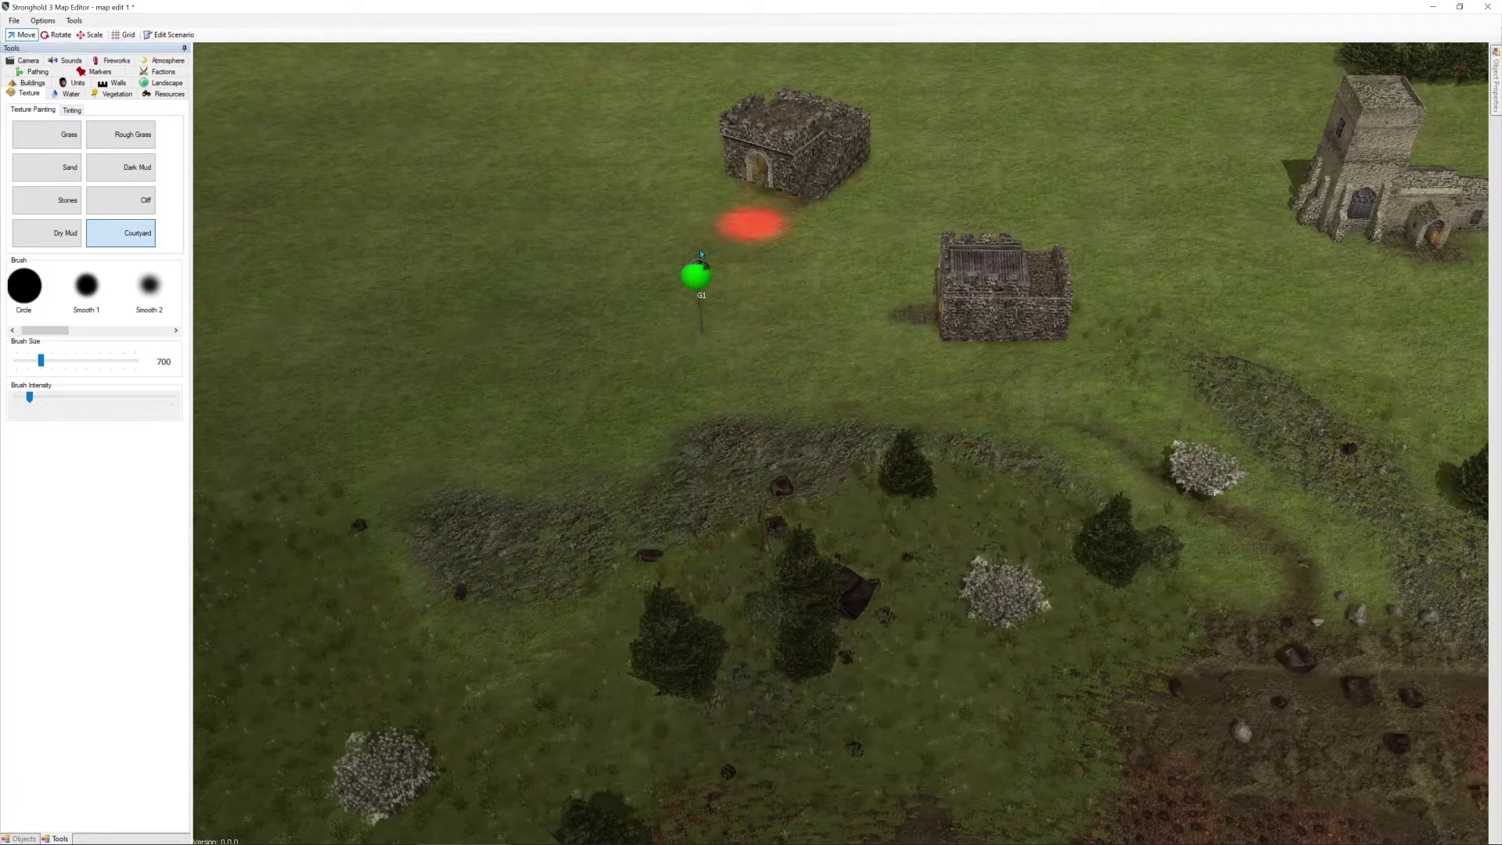
mouse_move(718, 306)
left_mouse_down()
mouse_move(824, 295)
mouse_move(764, 248)
mouse_move(620, 341)
mouse_move(696, 370)
mouse_move(766, 297)
mouse_move(832, 260)
left_mouse_up()
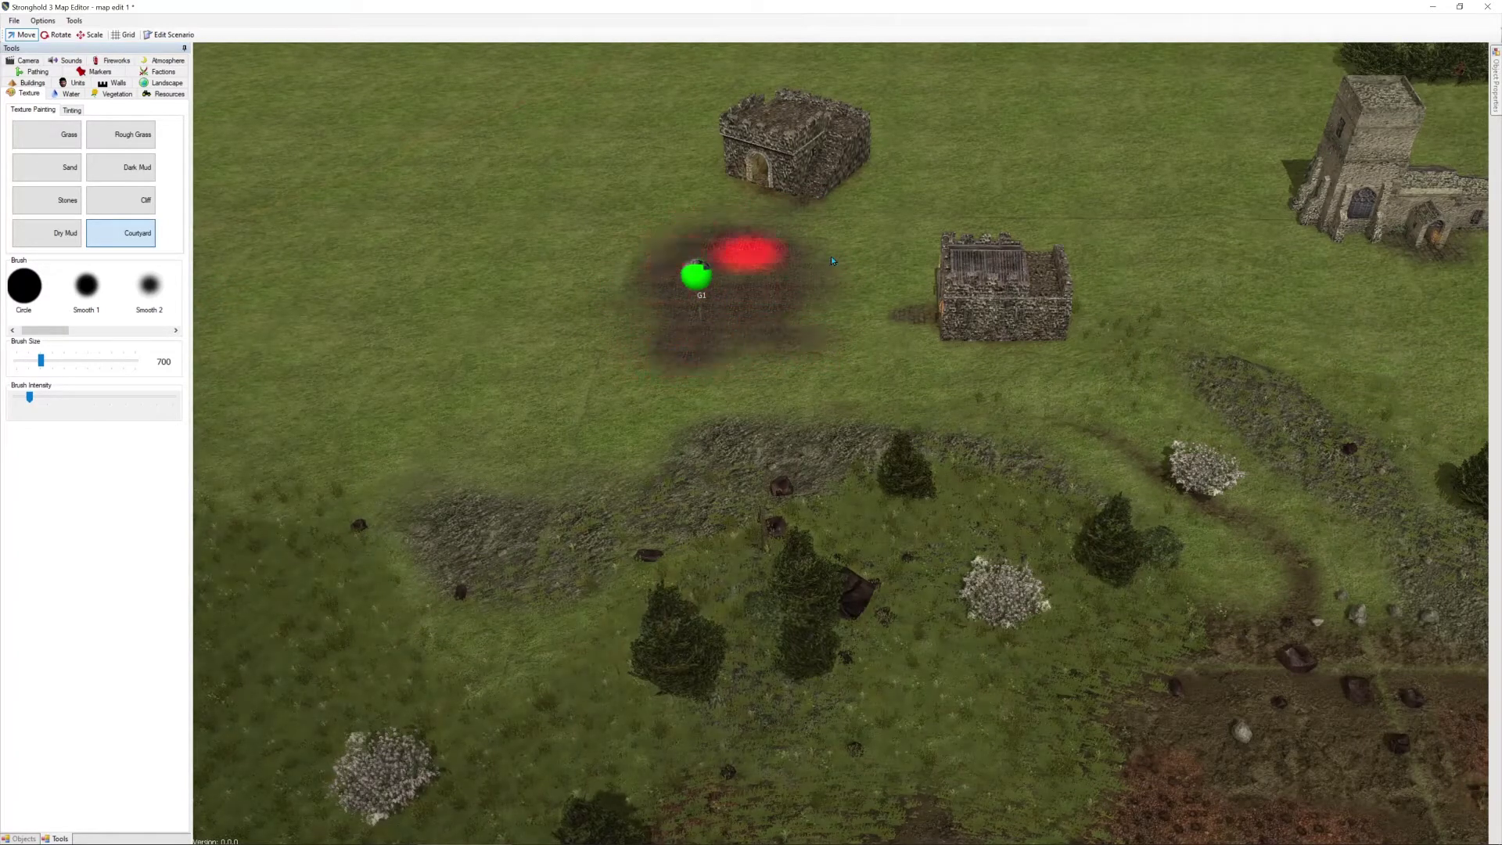
mouse_move(764, 338)
left_mouse_down()
mouse_move(778, 377)
mouse_move(837, 329)
mouse_move(848, 271)
left_mouse_up()
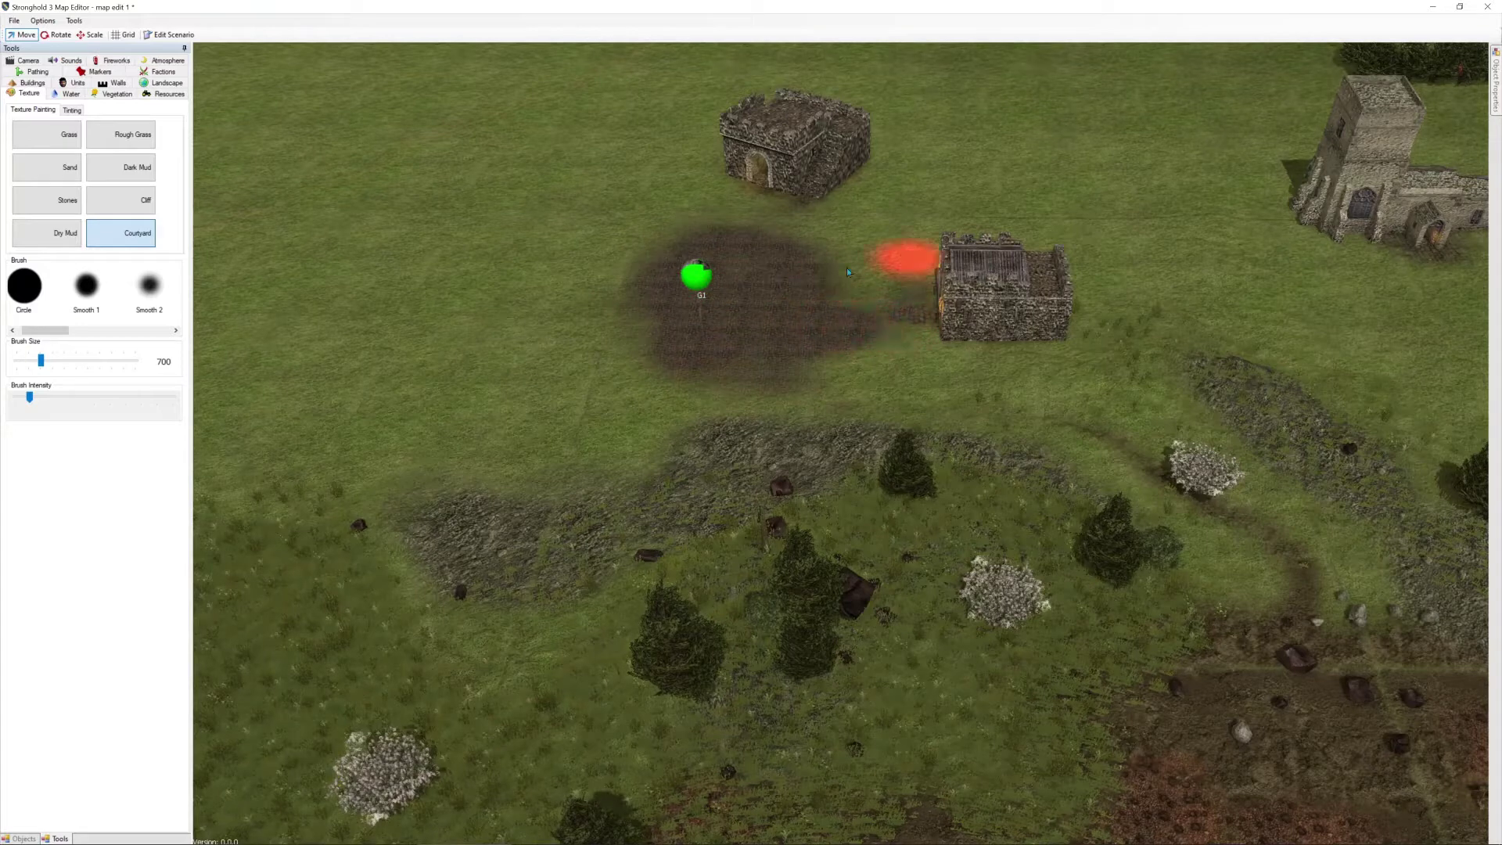
mouse_move(735, 226)
left_mouse_down()
mouse_move(684, 202)
mouse_move(872, 301)
mouse_move(610, 333)
mouse_move(876, 385)
mouse_move(829, 328)
mouse_move(835, 267)
mouse_move(825, 378)
left_mouse_up()
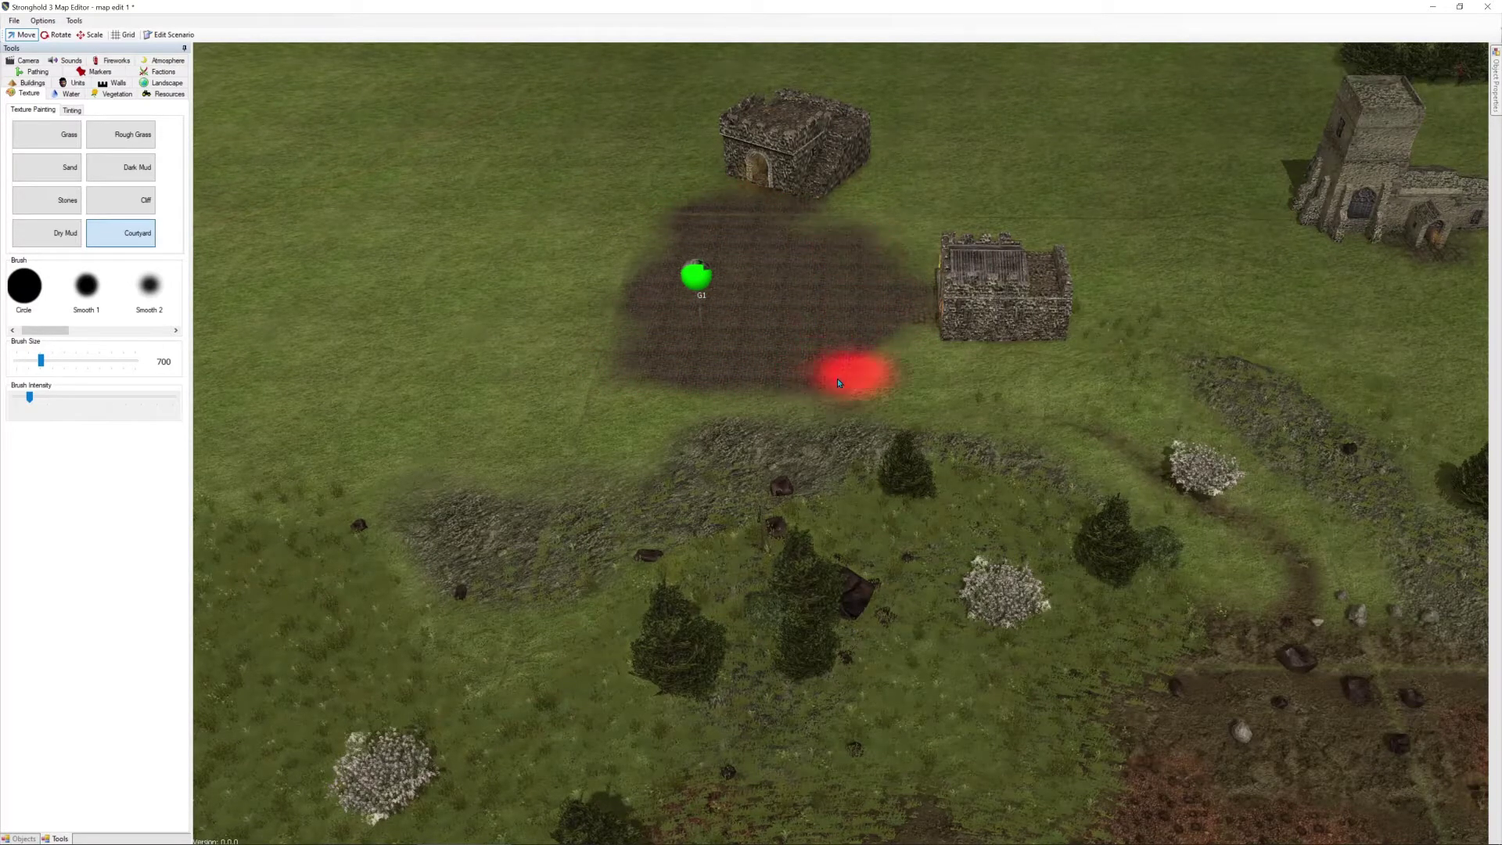
Paint small Courtyard patches in front of the Church entrance and around the campfire beside the keep
key("Right")
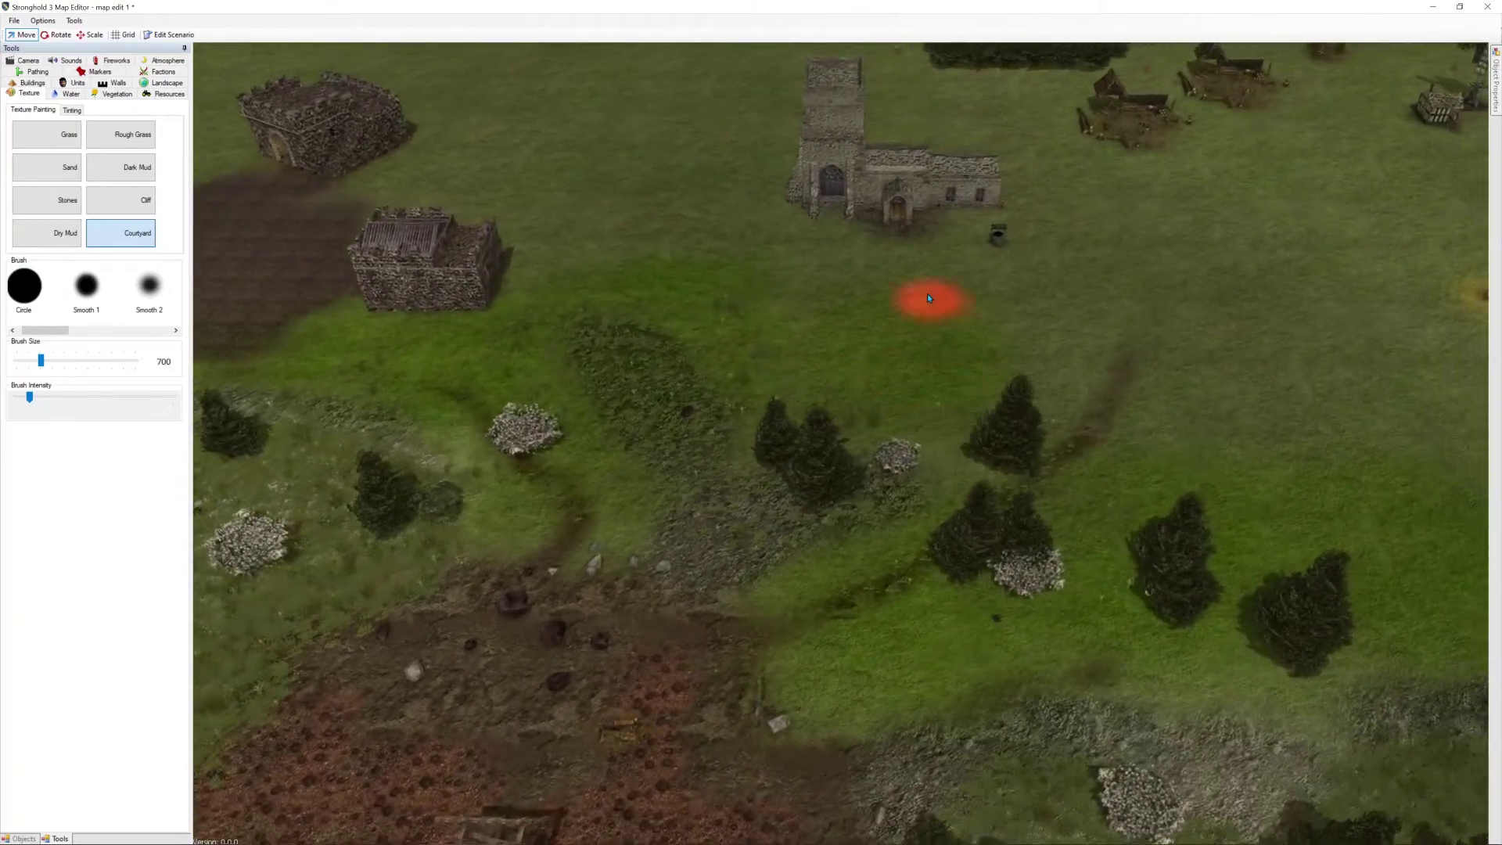
mouse_move(871, 264)
left_mouse_down()
mouse_move(878, 242)
mouse_move(943, 262)
left_mouse_up()
key("Right")
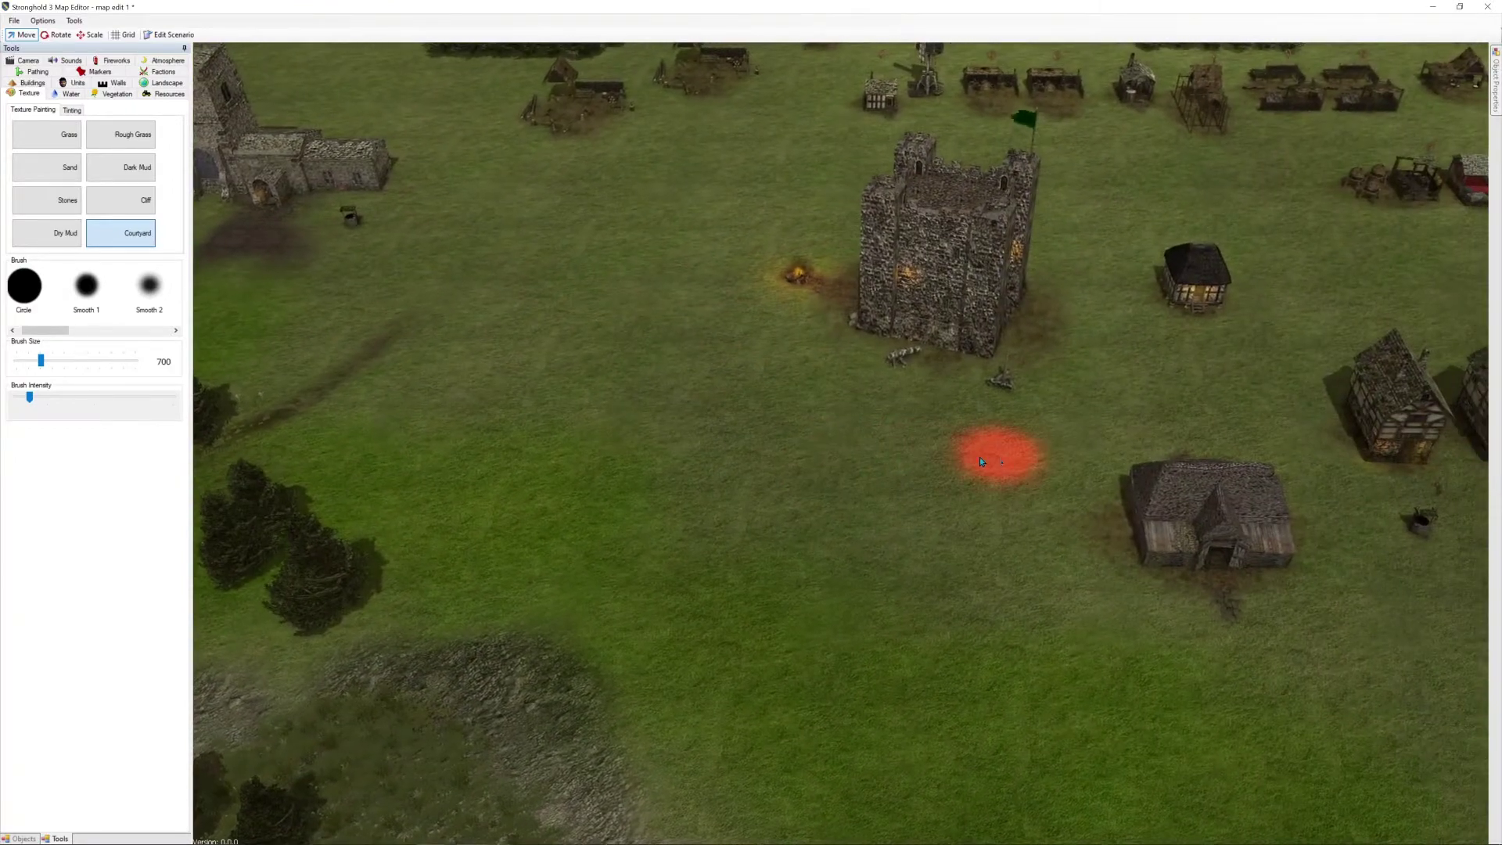
mouse_move(994, 454)
middle_mouse_down()
mouse_move(958, 414)
mouse_move(815, 375)
middle_mouse_up()
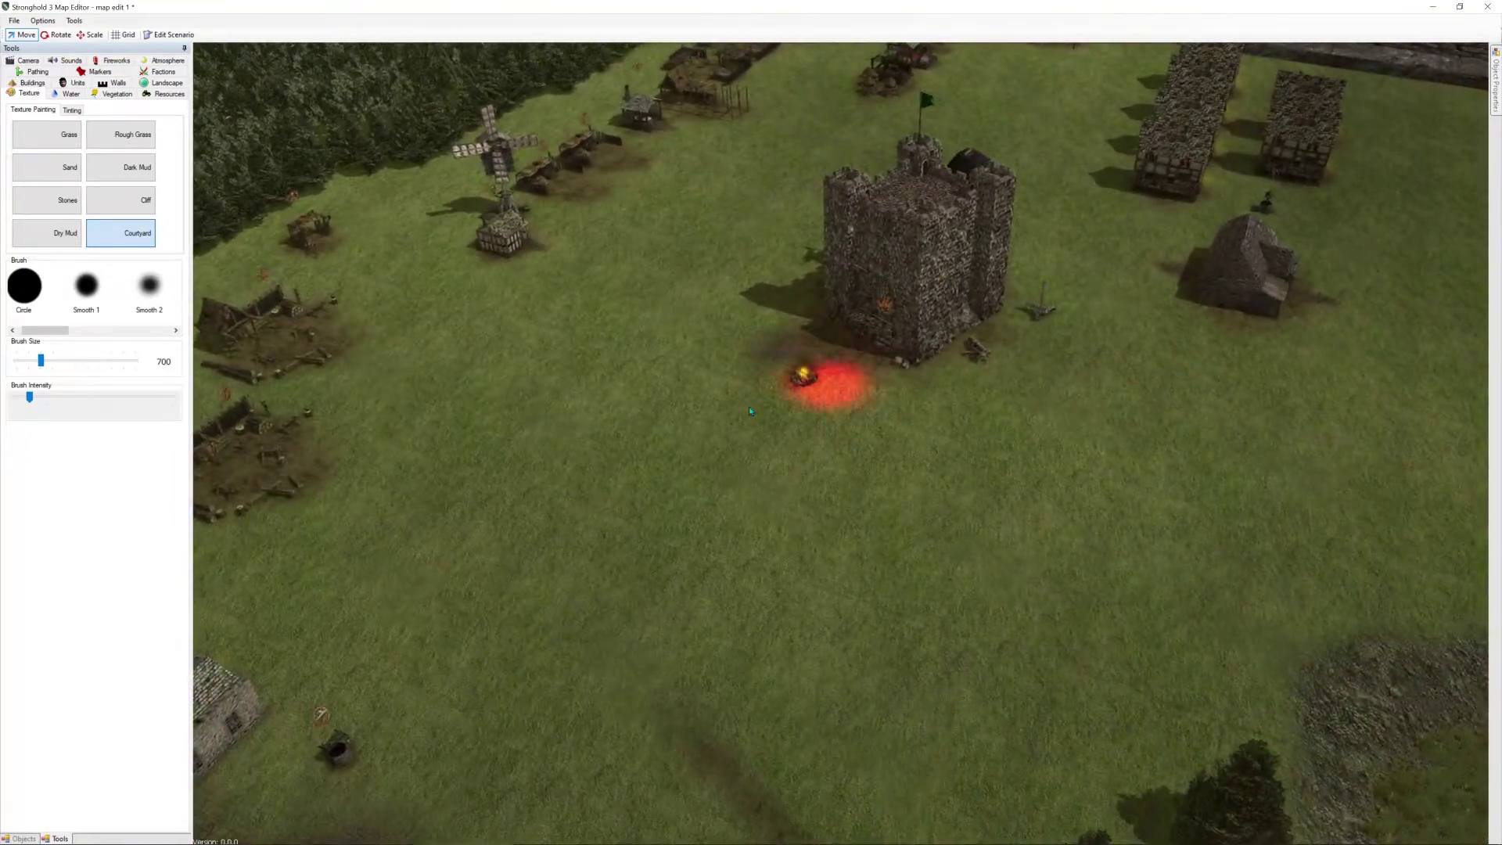
mouse_move(892, 388)
left_mouse_down()
mouse_move(753, 360)
mouse_move(818, 410)
left_mouse_up()
Paint a Courtyard path from the front row of hovels past the large storehouse and up to the keep
mouse_move(1139, 561)
middle_mouse_down()
mouse_move(1202, 547)
mouse_move(949, 538)
mouse_move(1011, 509)
mouse_move(1139, 398)
middle_mouse_up()
key("s")
key("d")
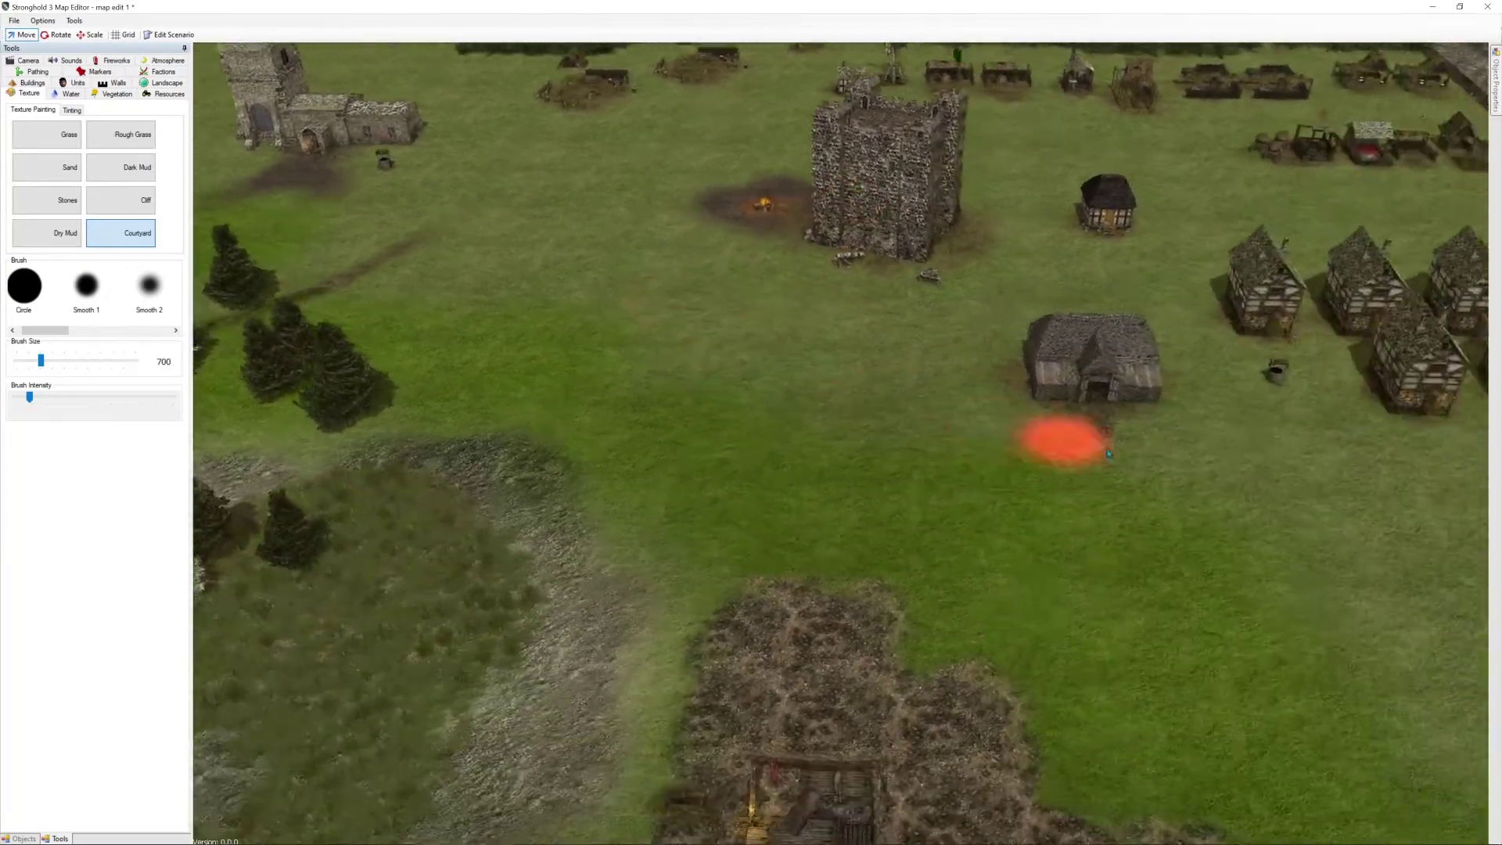
key("d")
key("w")
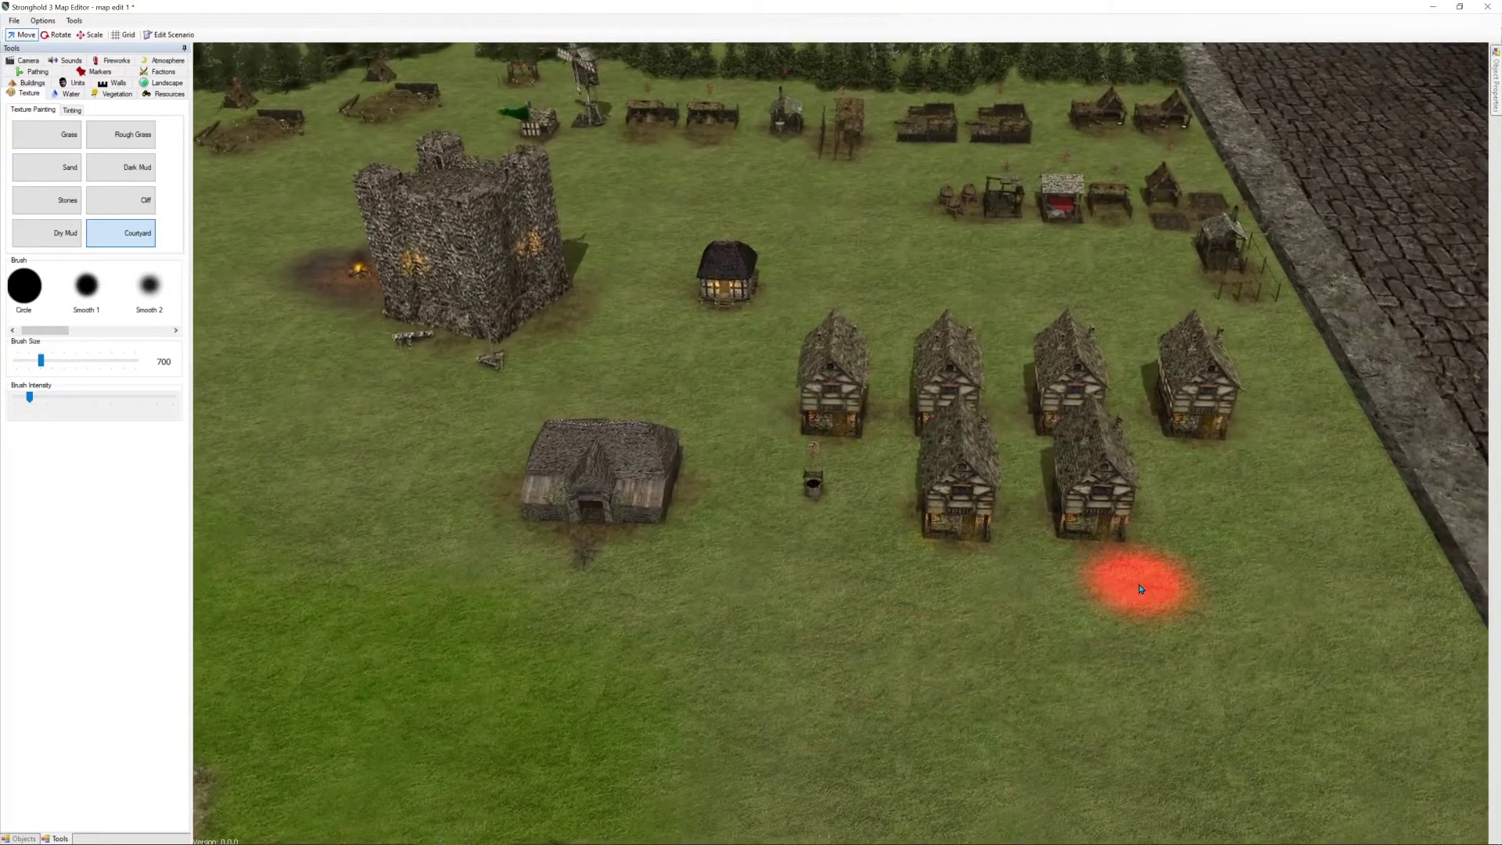
left_click_drag(1140, 577, 463, 553)
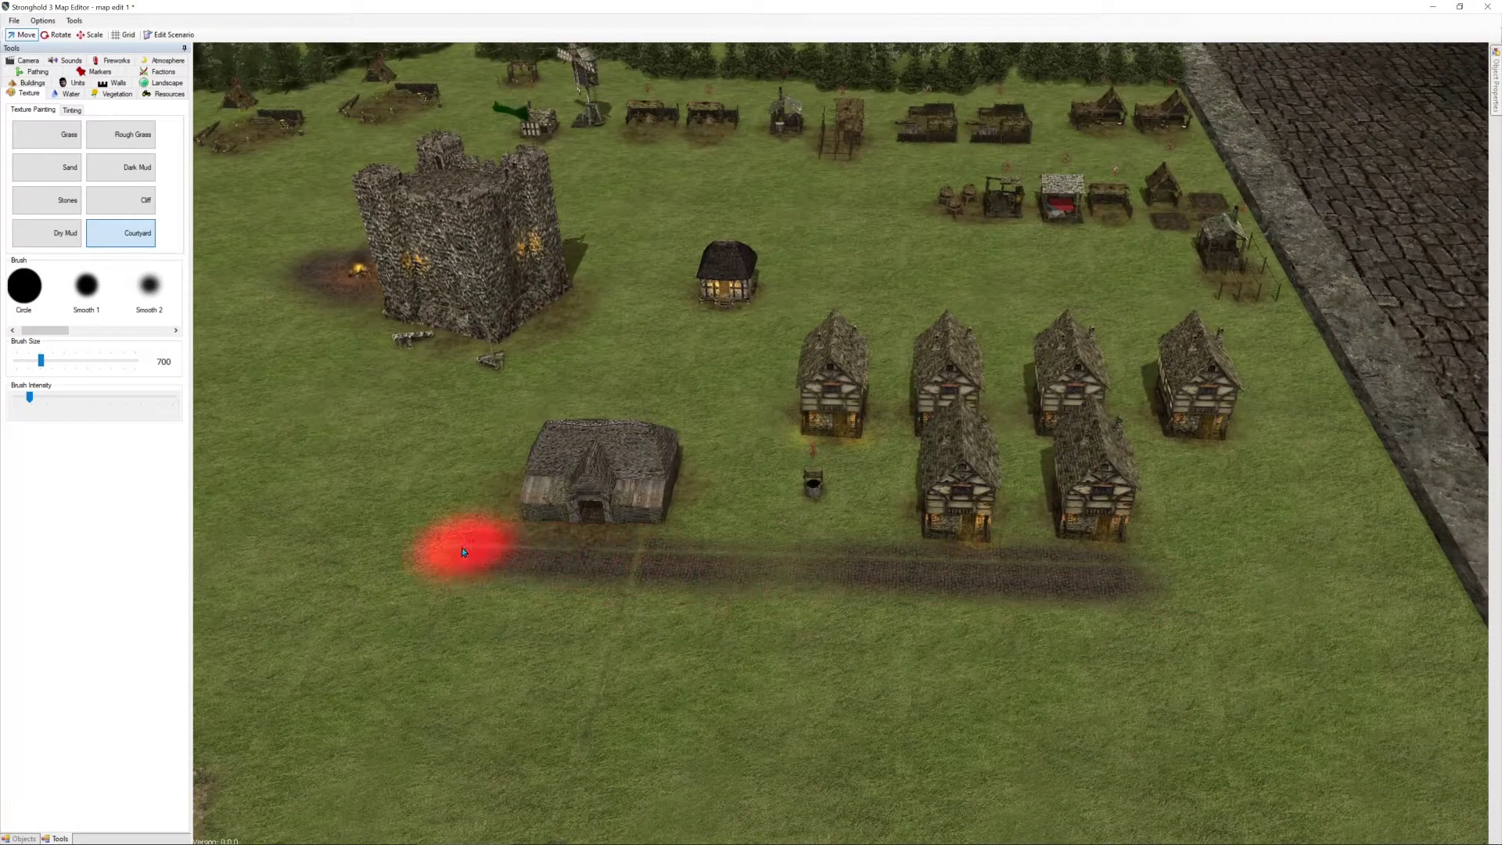
mouse_move(515, 368)
left_mouse_down()
mouse_move(453, 503)
mouse_move(547, 594)
left_mouse_up()
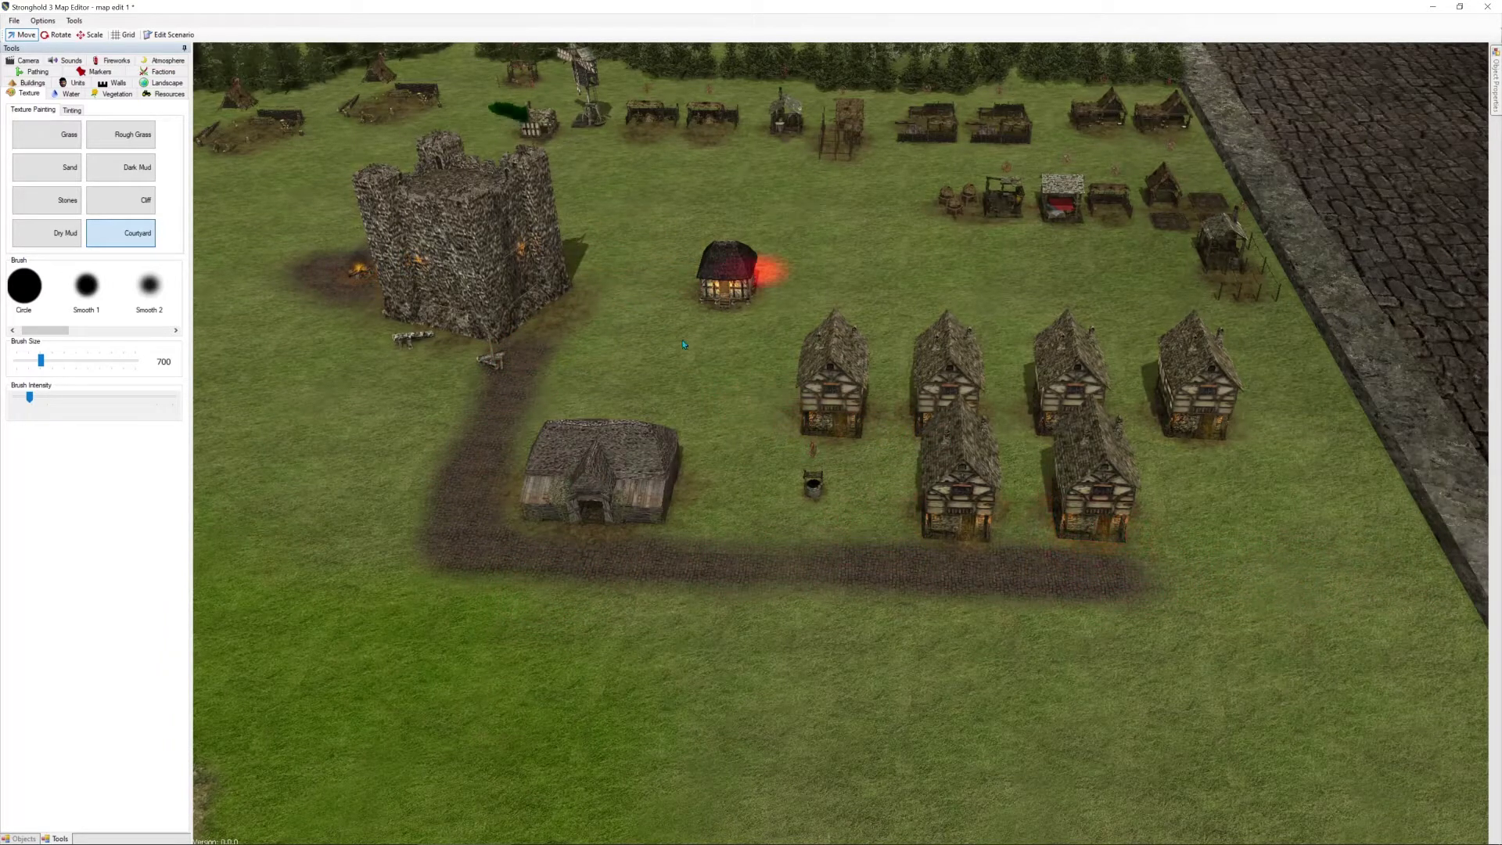
key("s")
key("a")
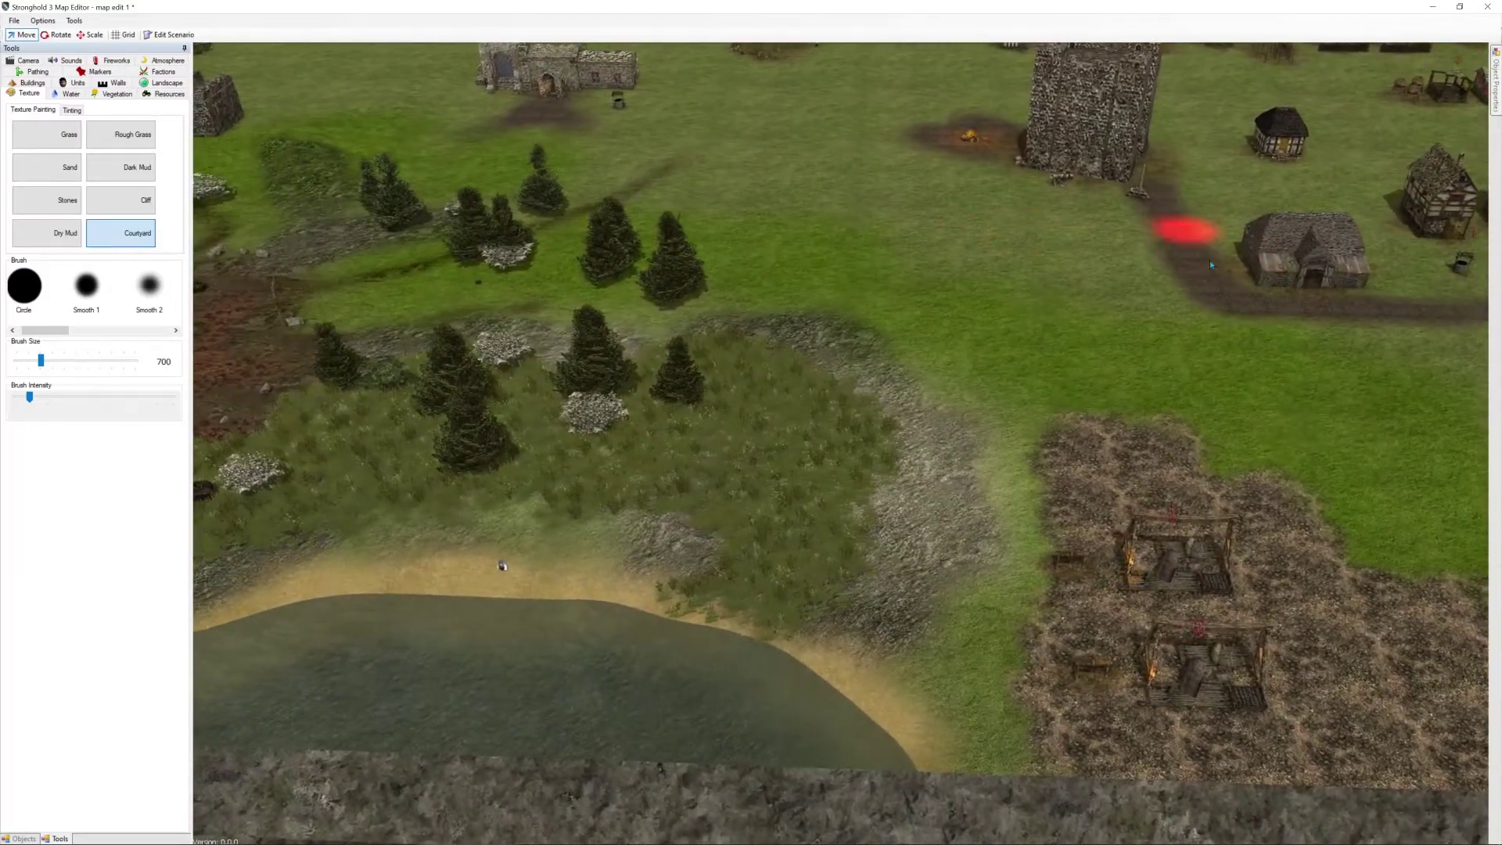
scroll(1046, 315, "up", 2)
key("a")
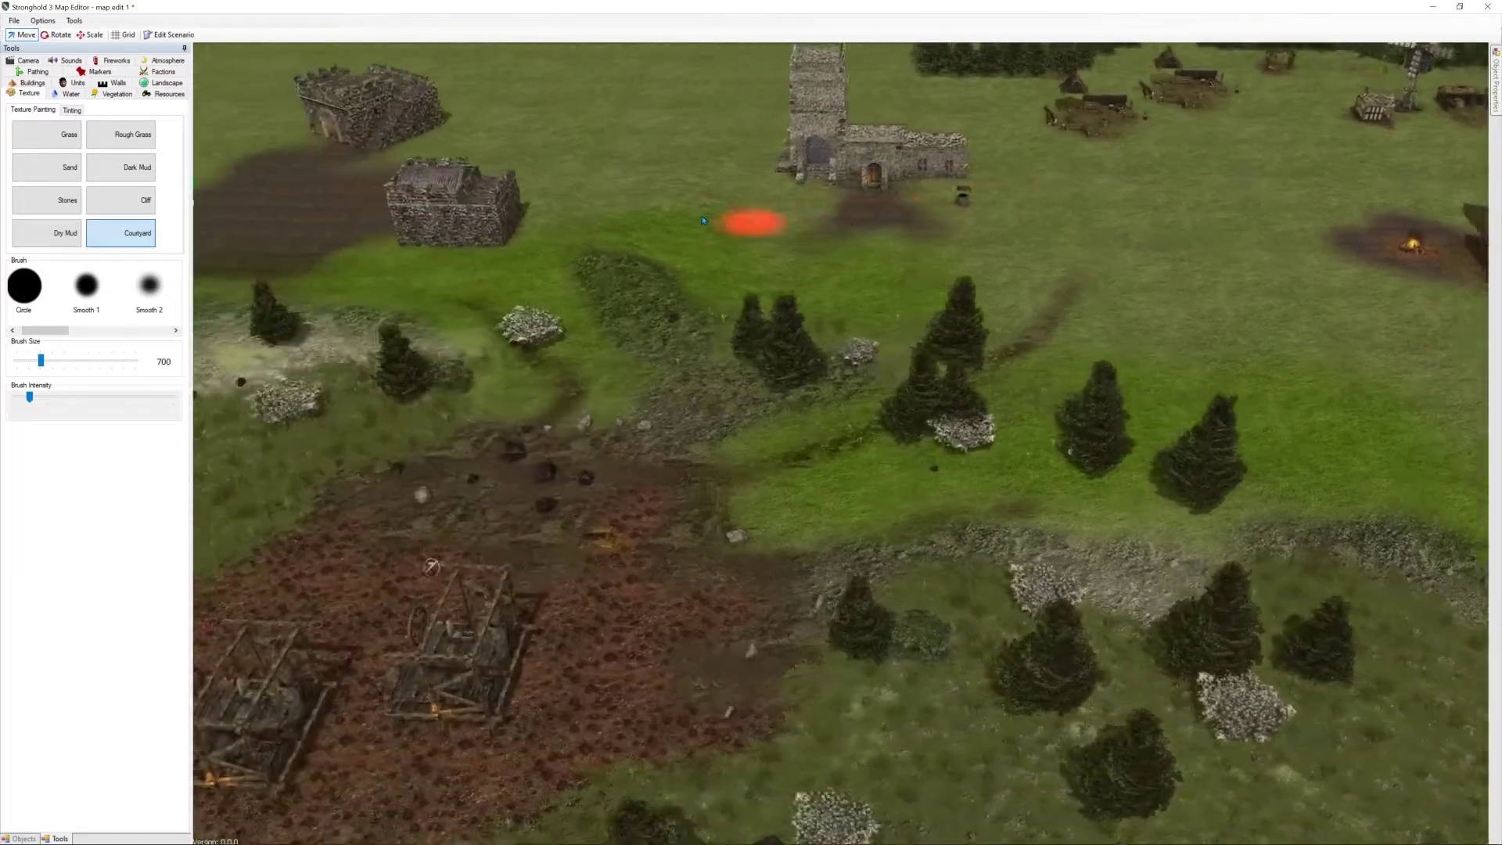
scroll(1017, 226, "down", 3)
key("d")
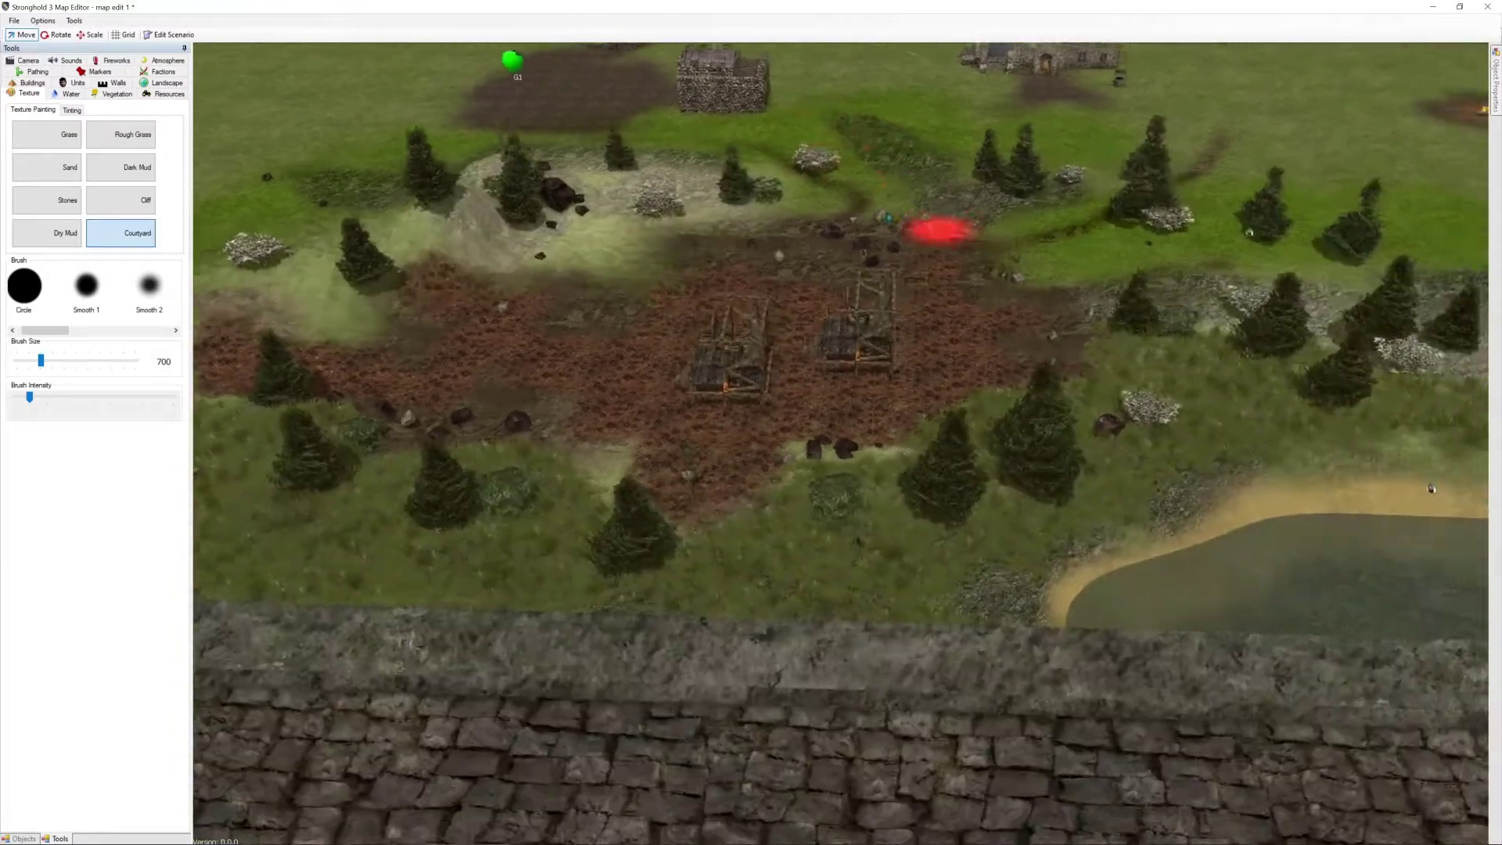
scroll(959, 274, "up", 5)
key("d")
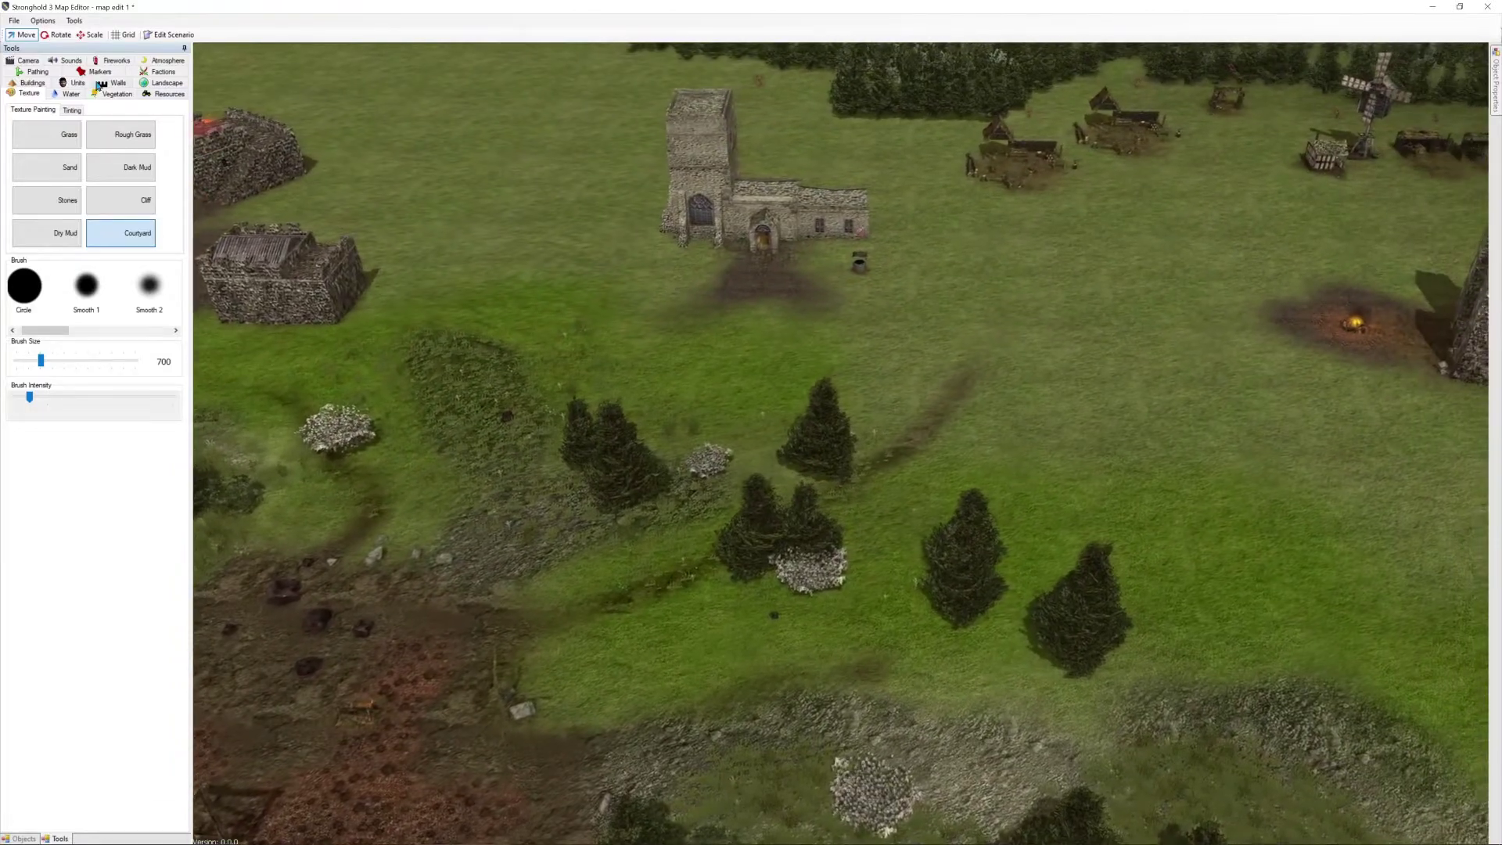
Place a Swordsman Statue, rotated to face the open field, on the grass between the Church tower and the Barracks
left_click(35, 83)
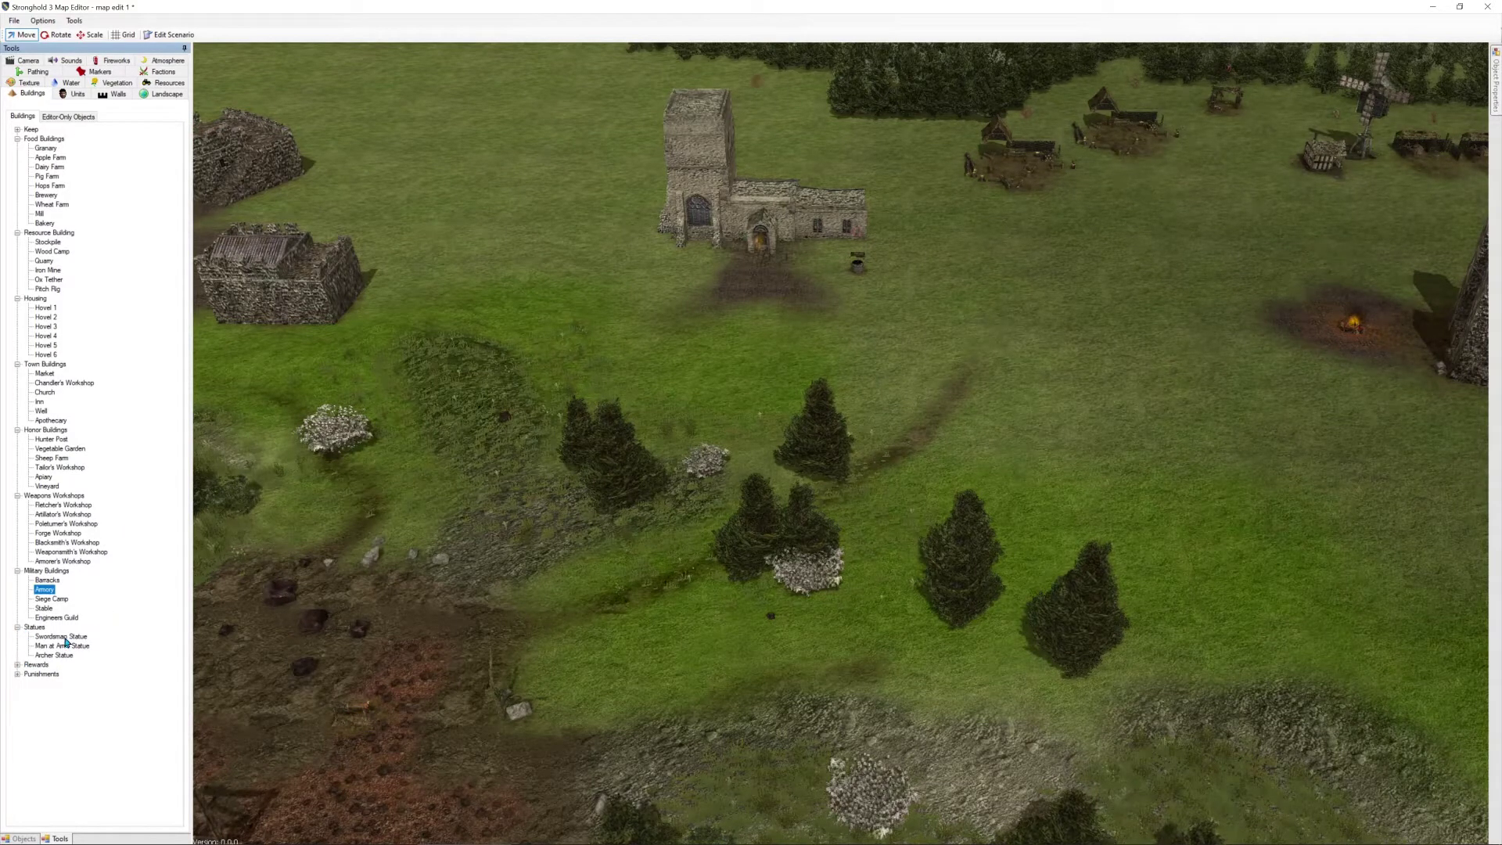
left_click(65, 637)
scroll(1068, 330, "up", 5)
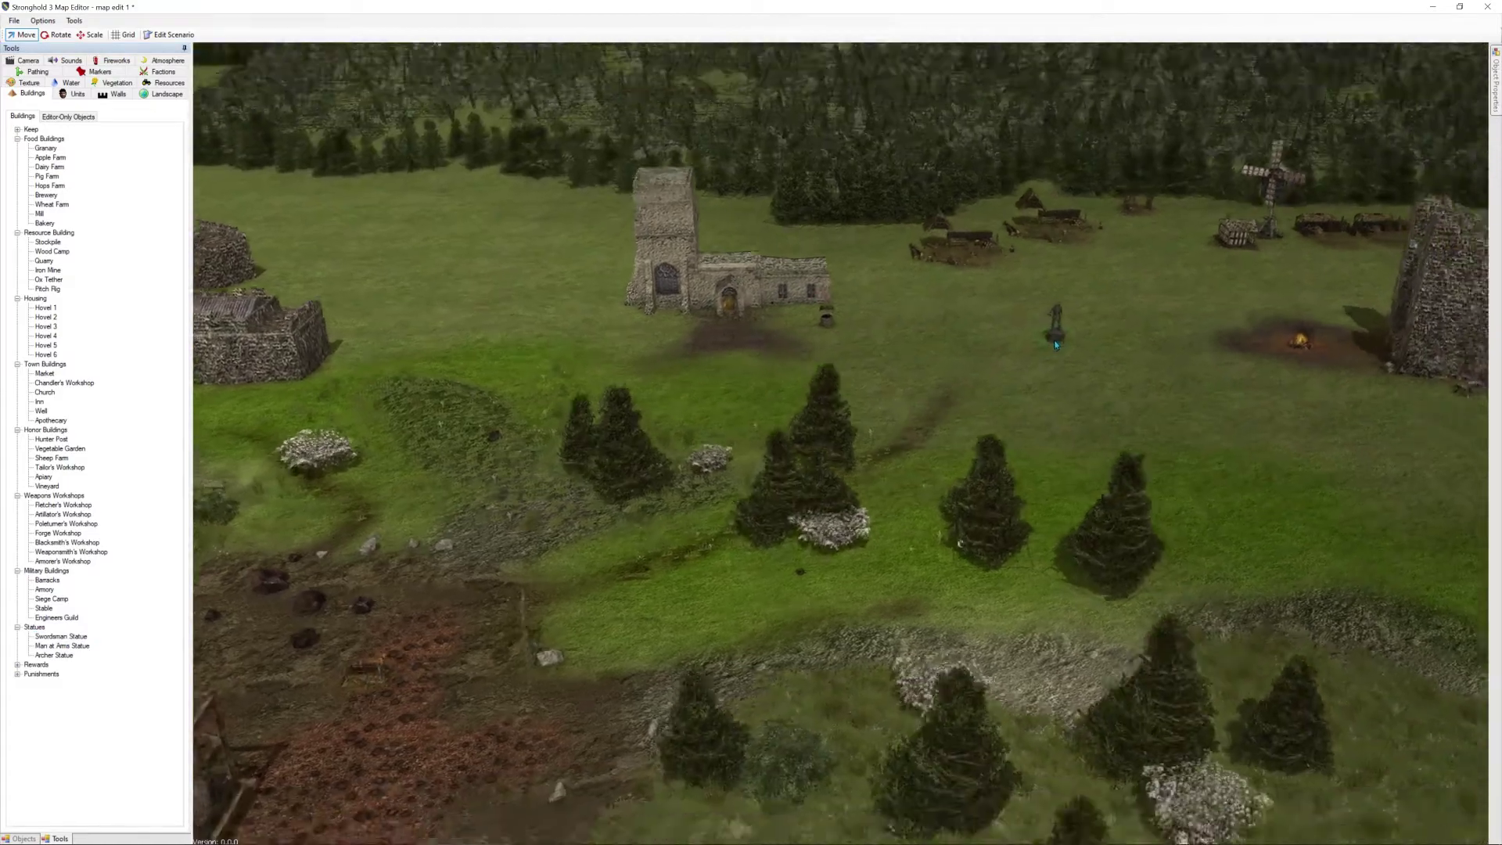
right_click(1068, 330)
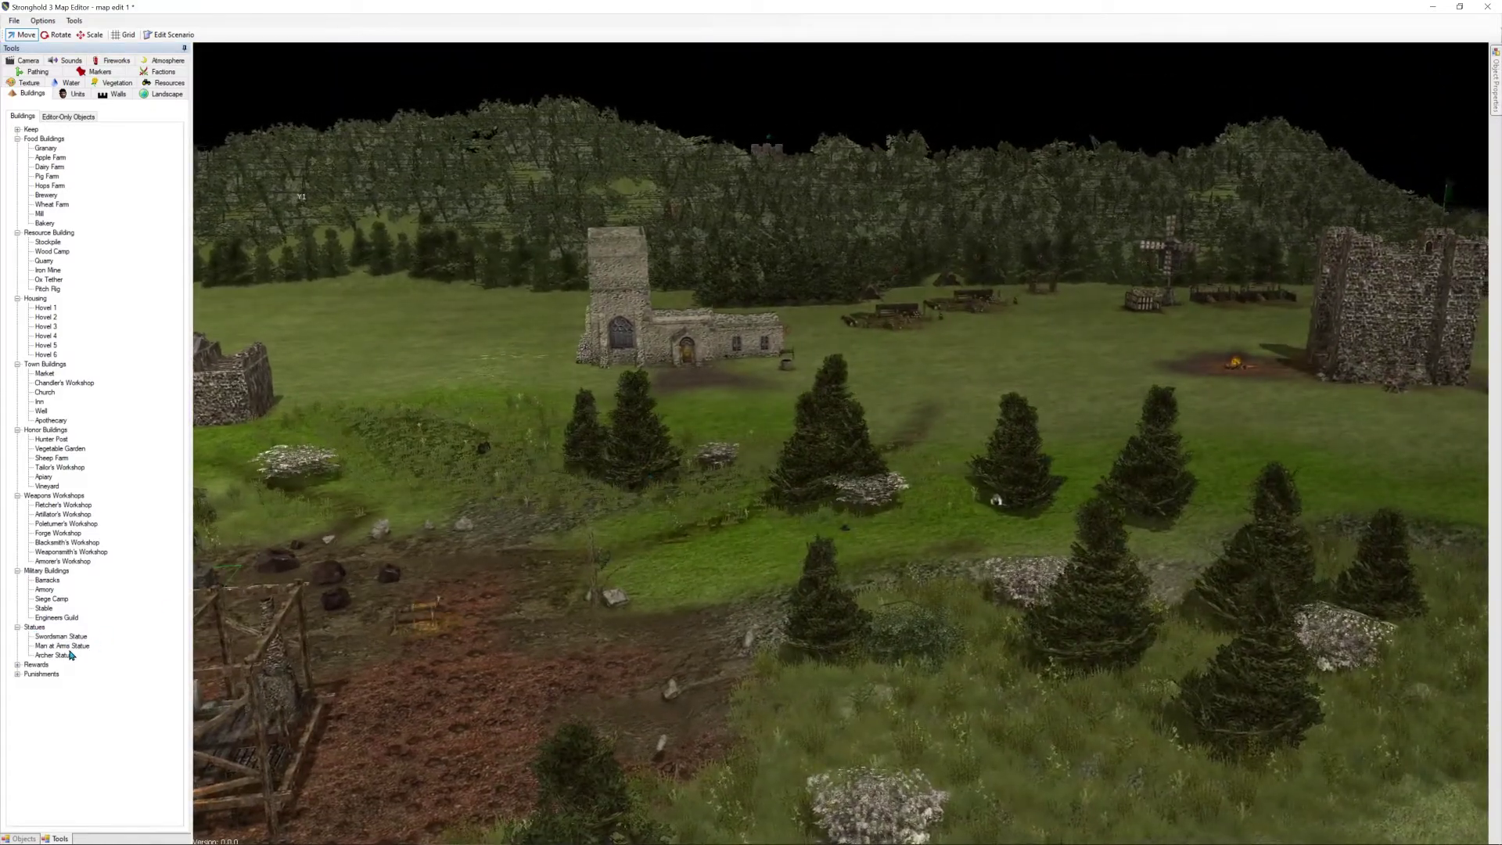
key("e")
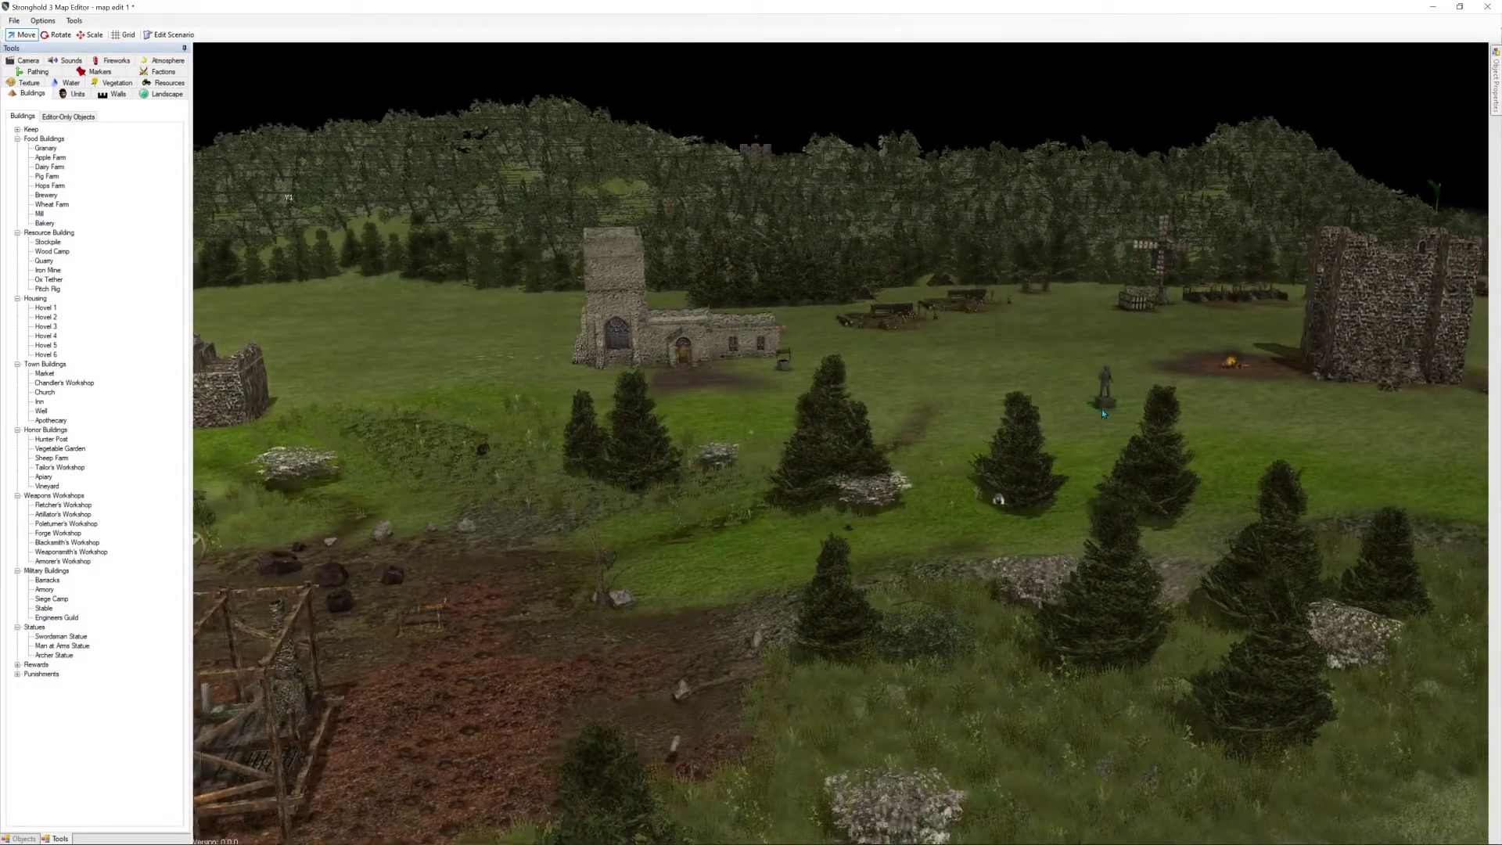
key("a")
key("w")
key("d")
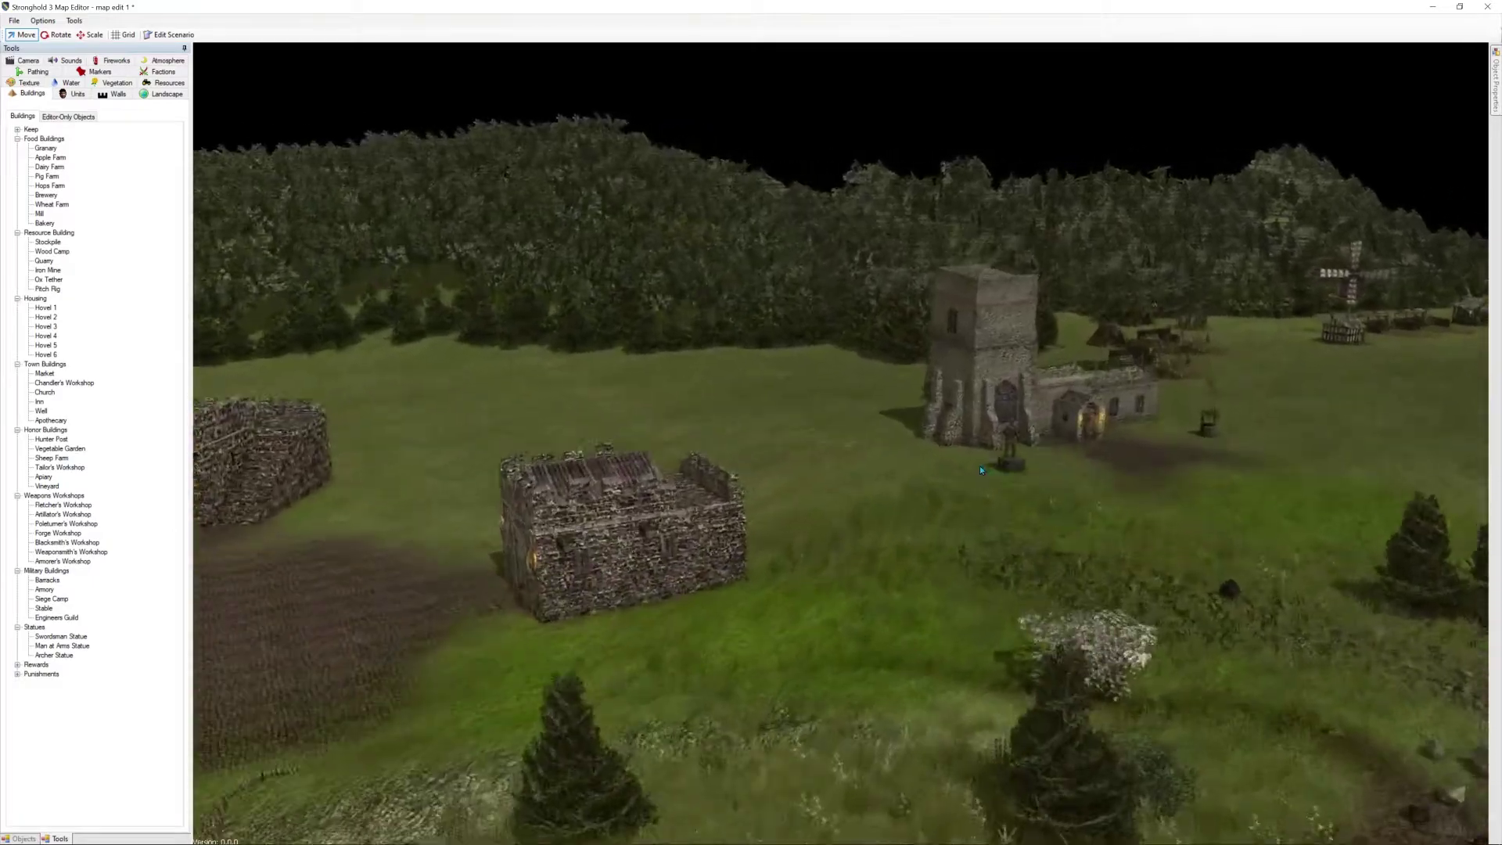
scroll(844, 482, "up", 5)
scroll(846, 486, "up", 3)
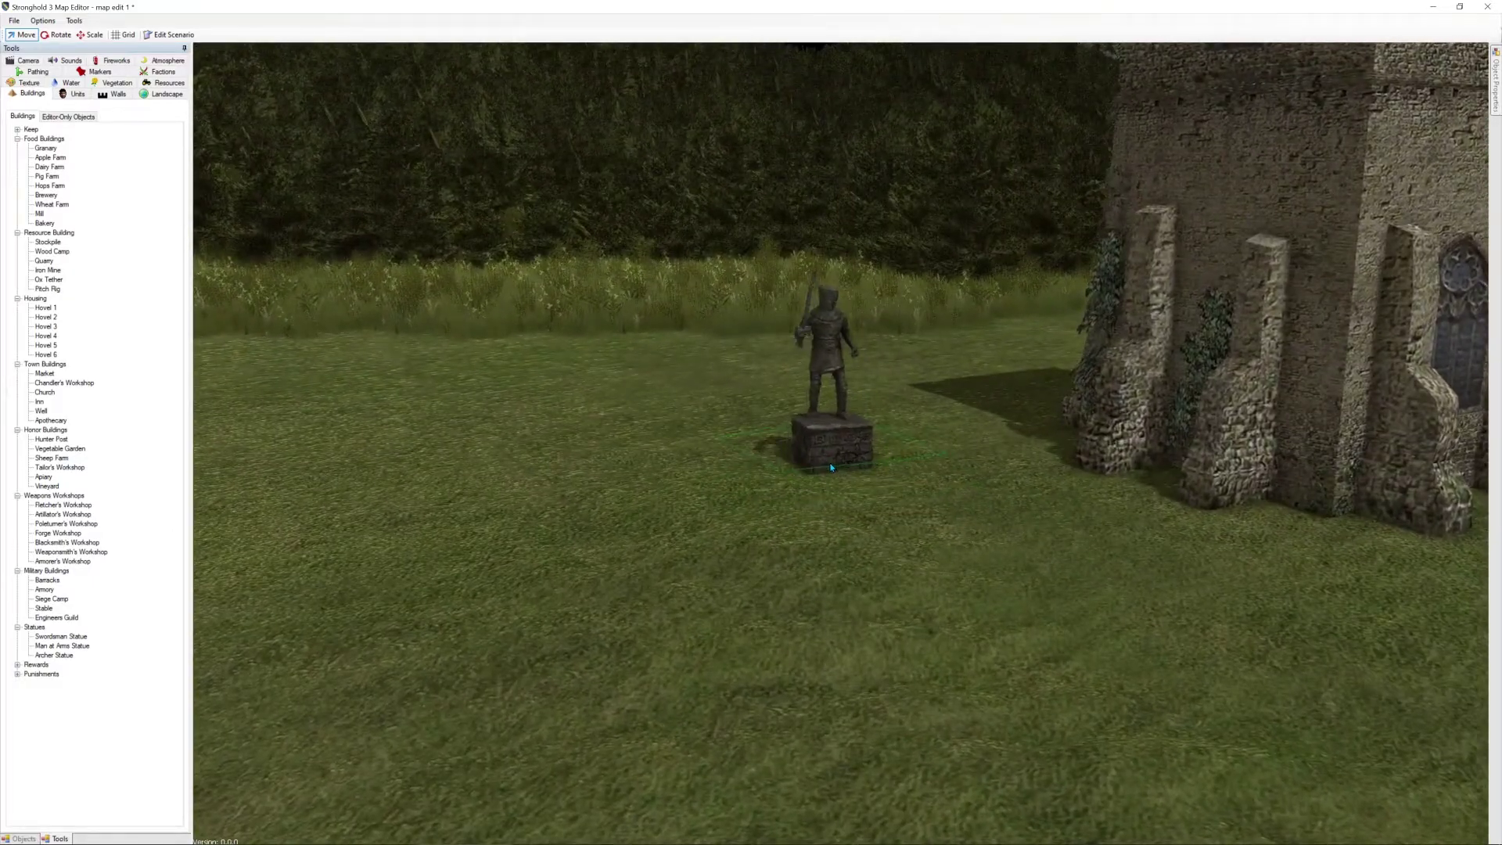
scroll(831, 468, "up", 1, "ctrl")
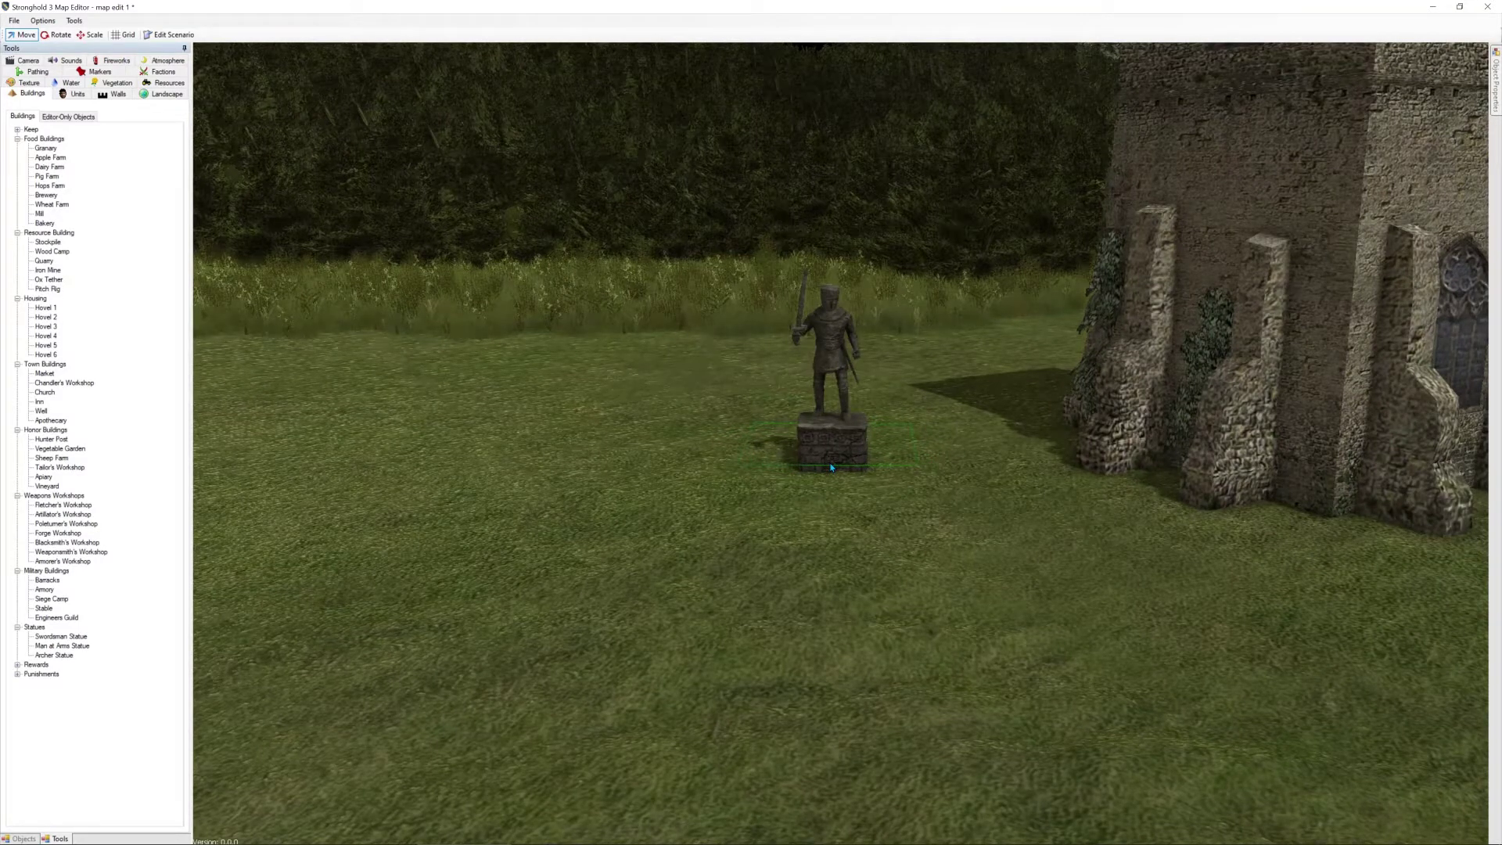
scroll(831, 466, "up", 4, "ctrl")
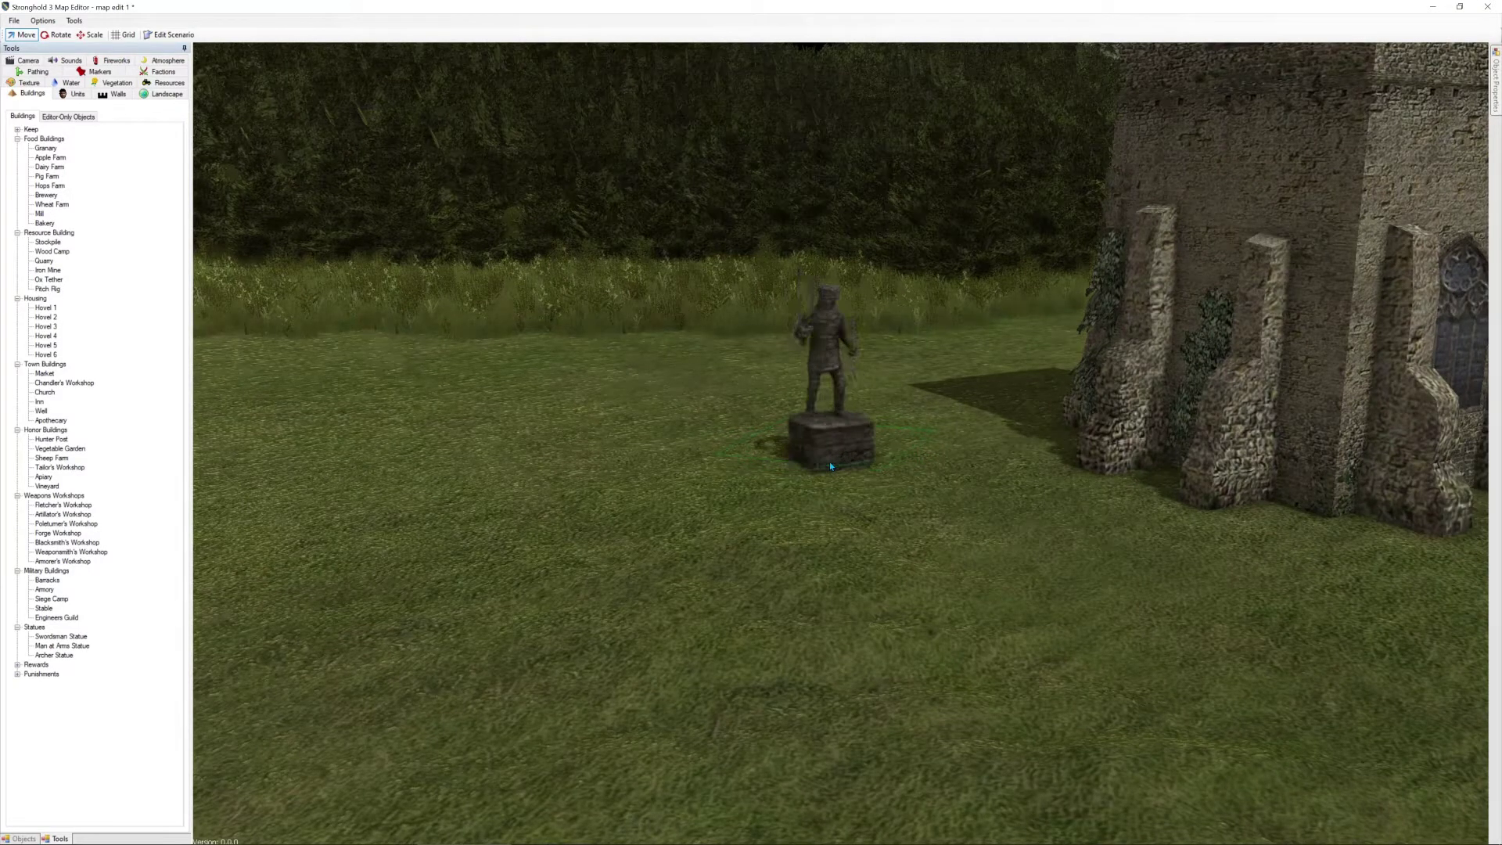
scroll(831, 467, "up", 3, "ctrl")
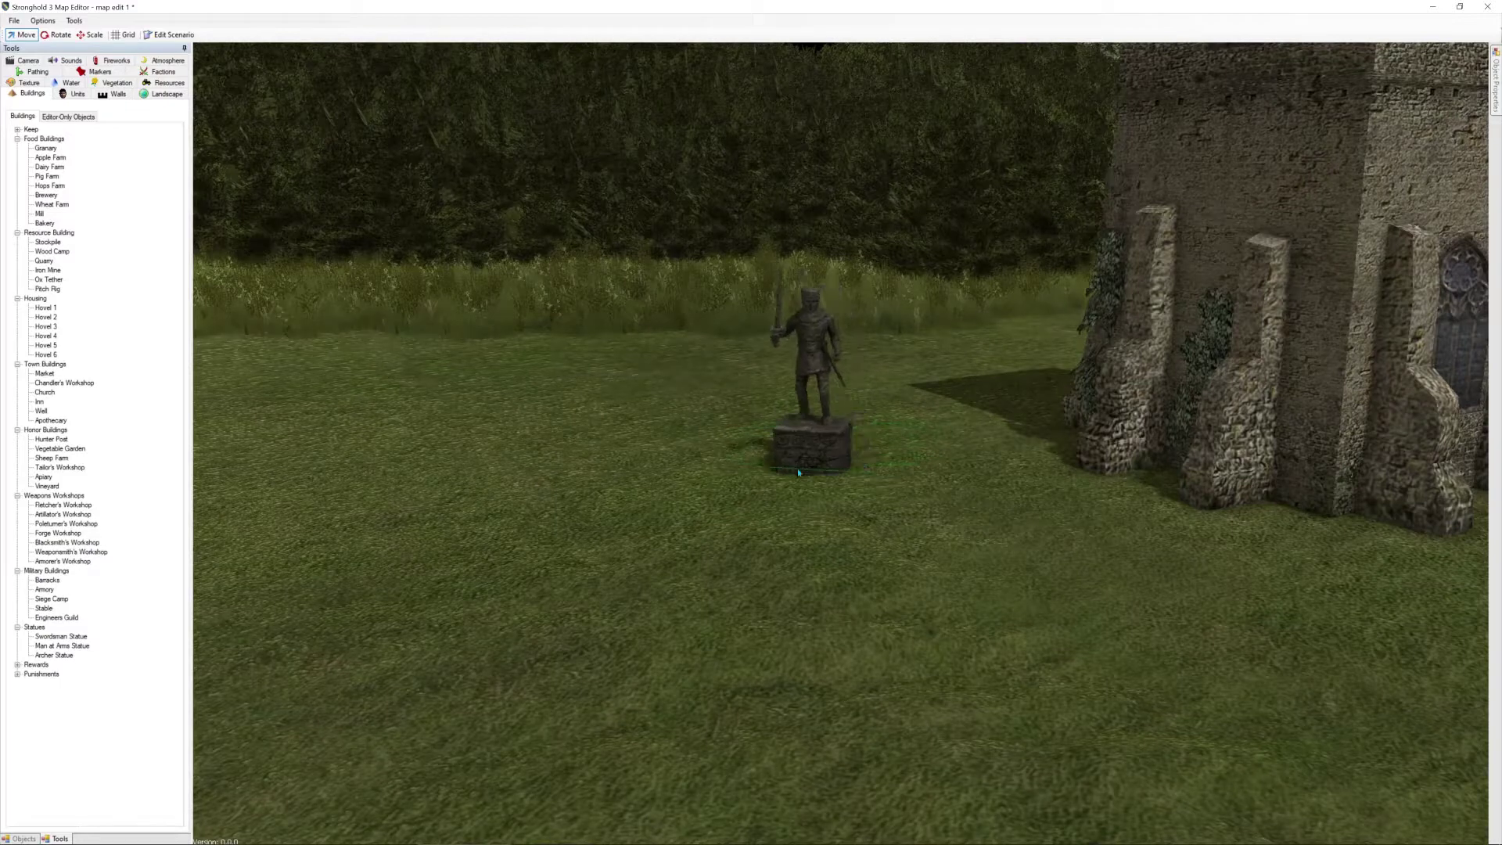
left_click(678, 457)
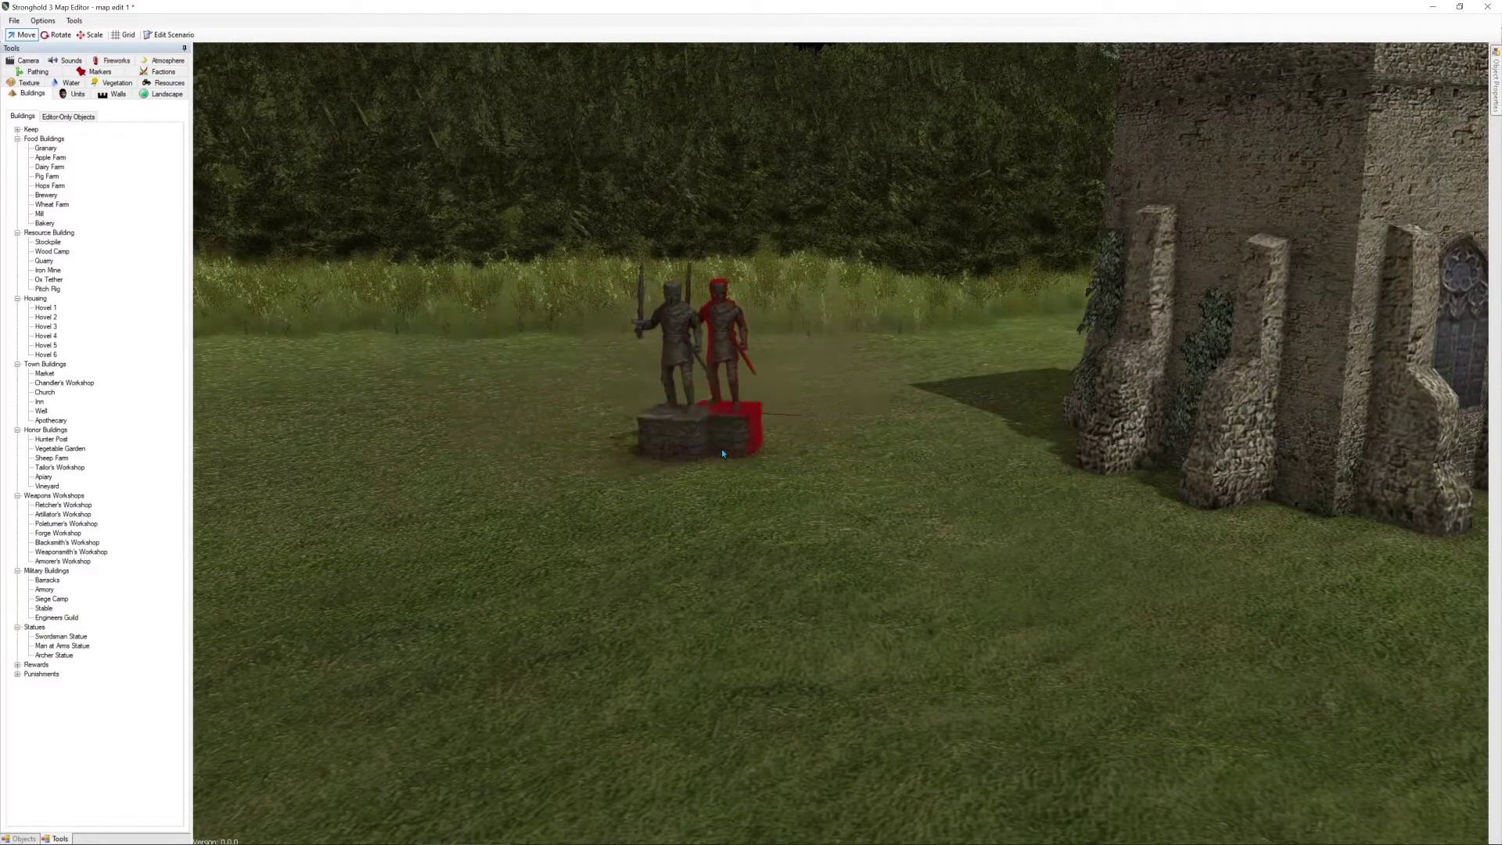
Scale the Swordsman Statue beside the Church up along all three axes so it becomes a giant monument with even proportions
left_click(73, 94)
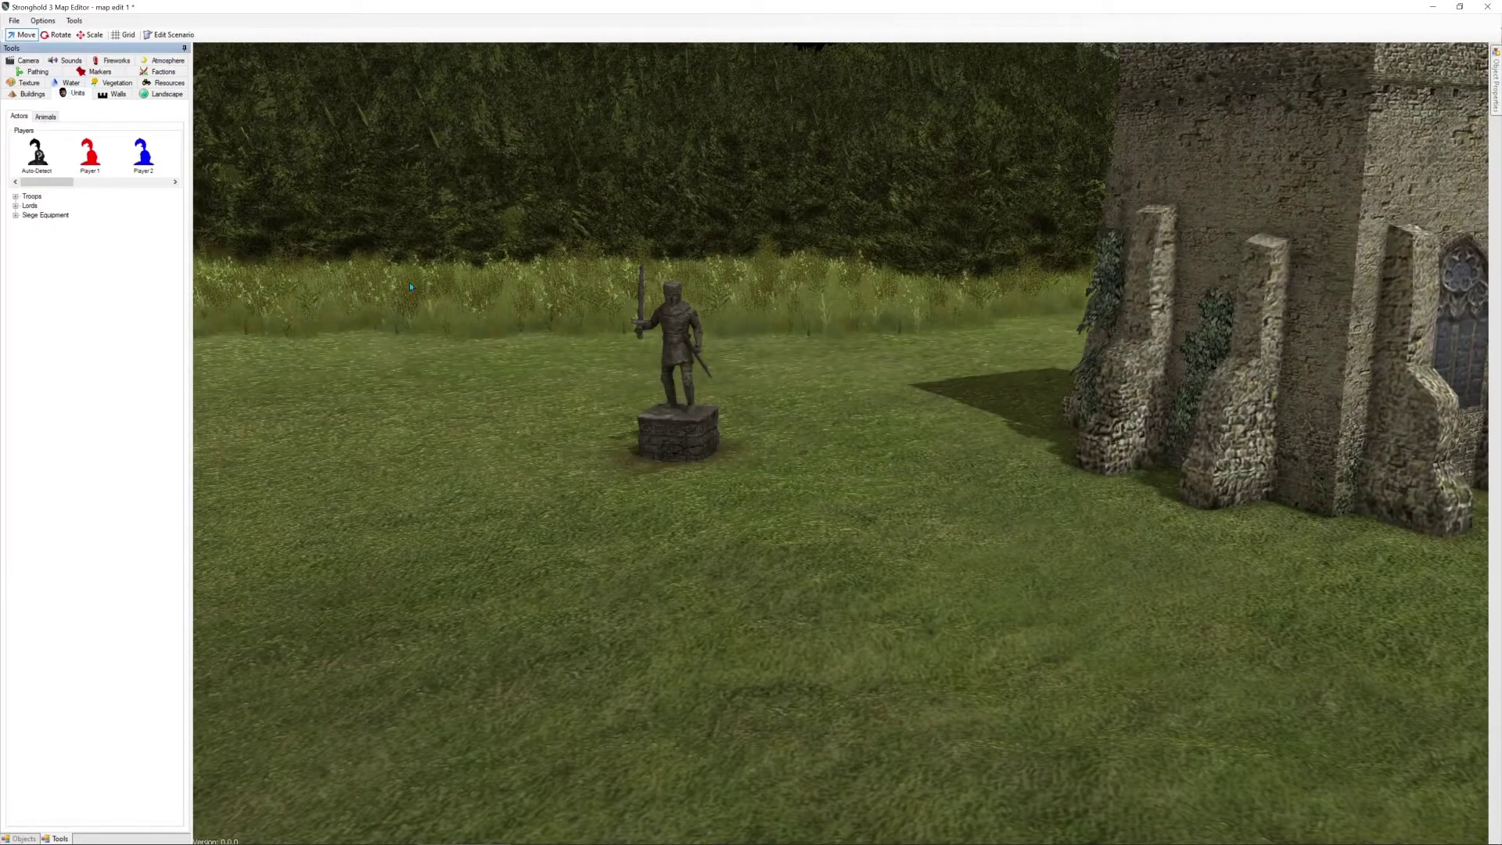
left_click(685, 391)
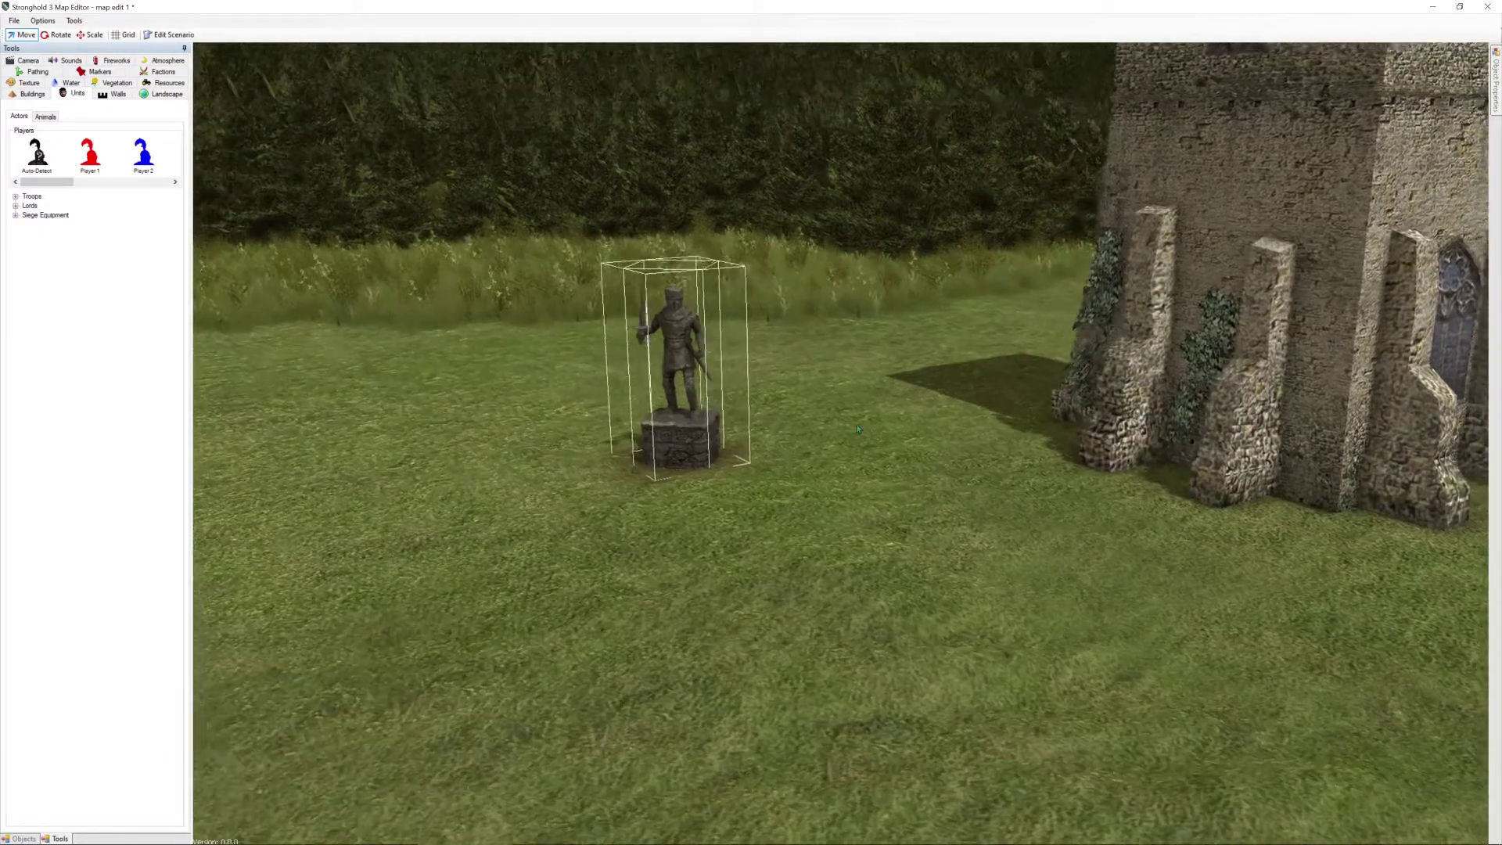
left_click(90, 35)
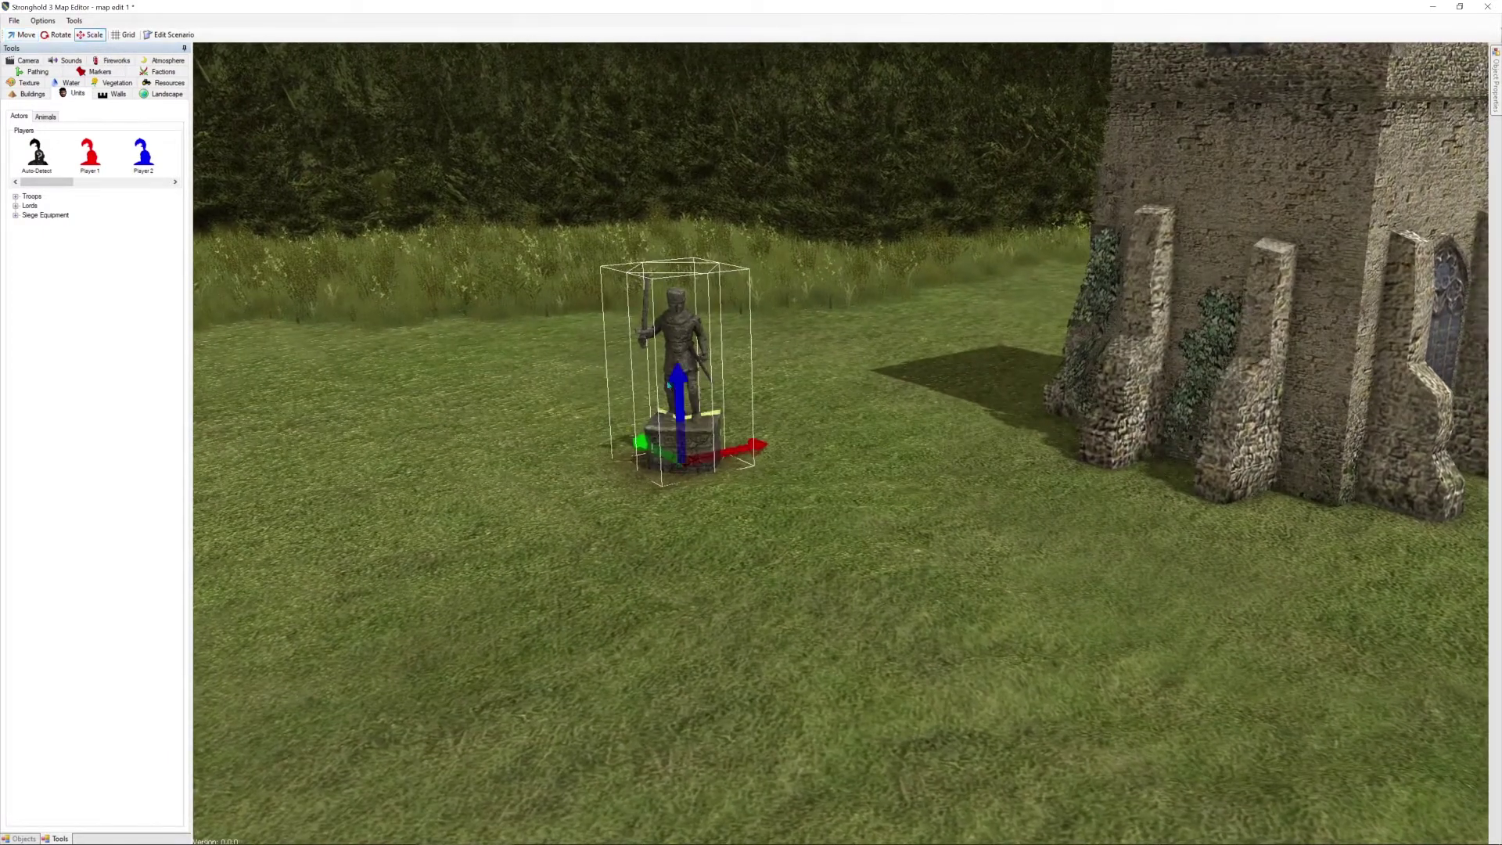
left_click_drag(681, 383, 678, 367)
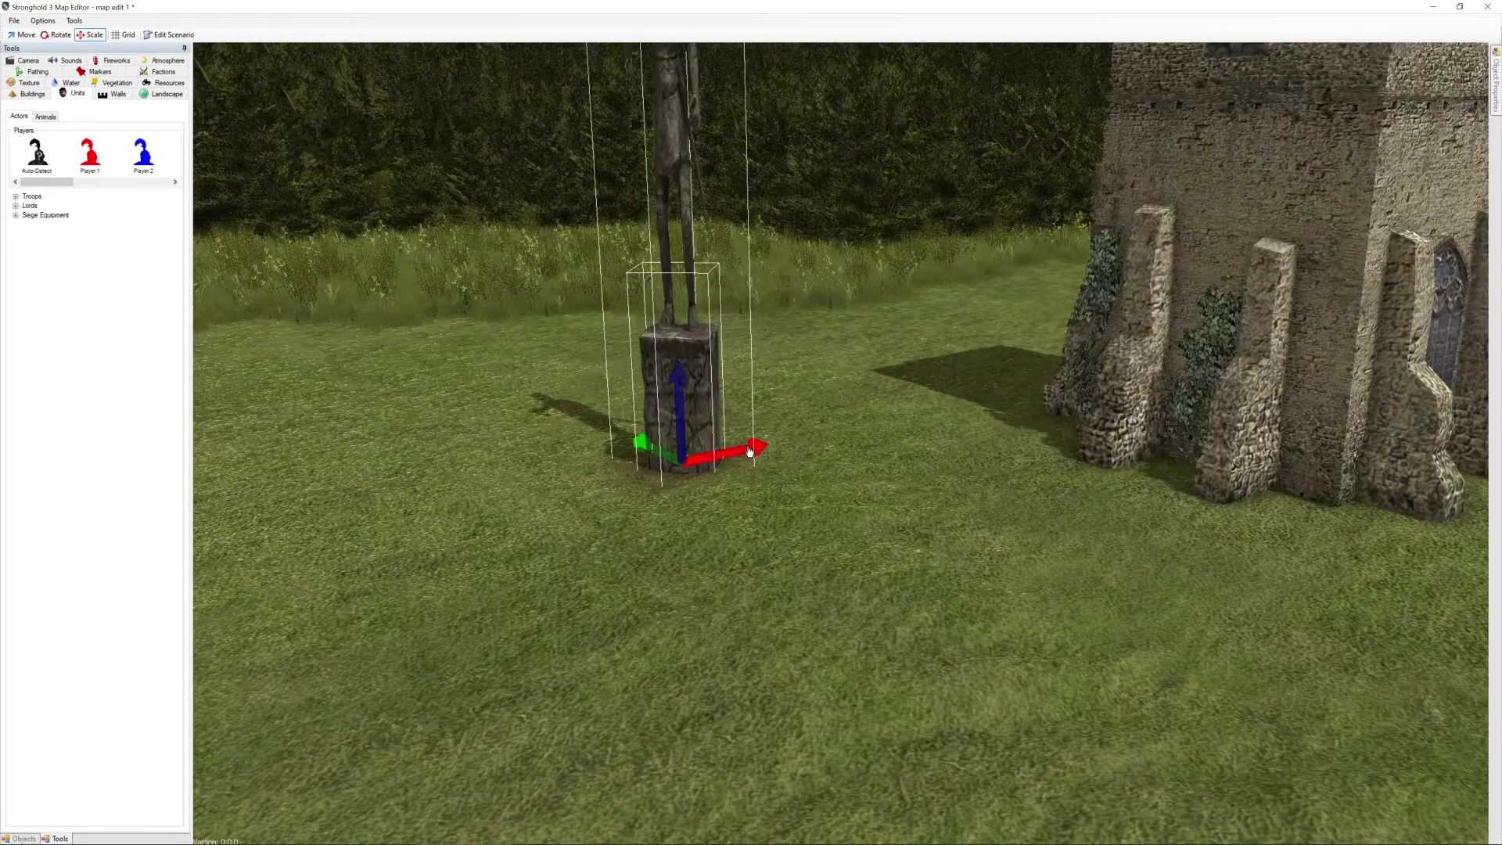
left_click_drag(749, 452, 769, 451)
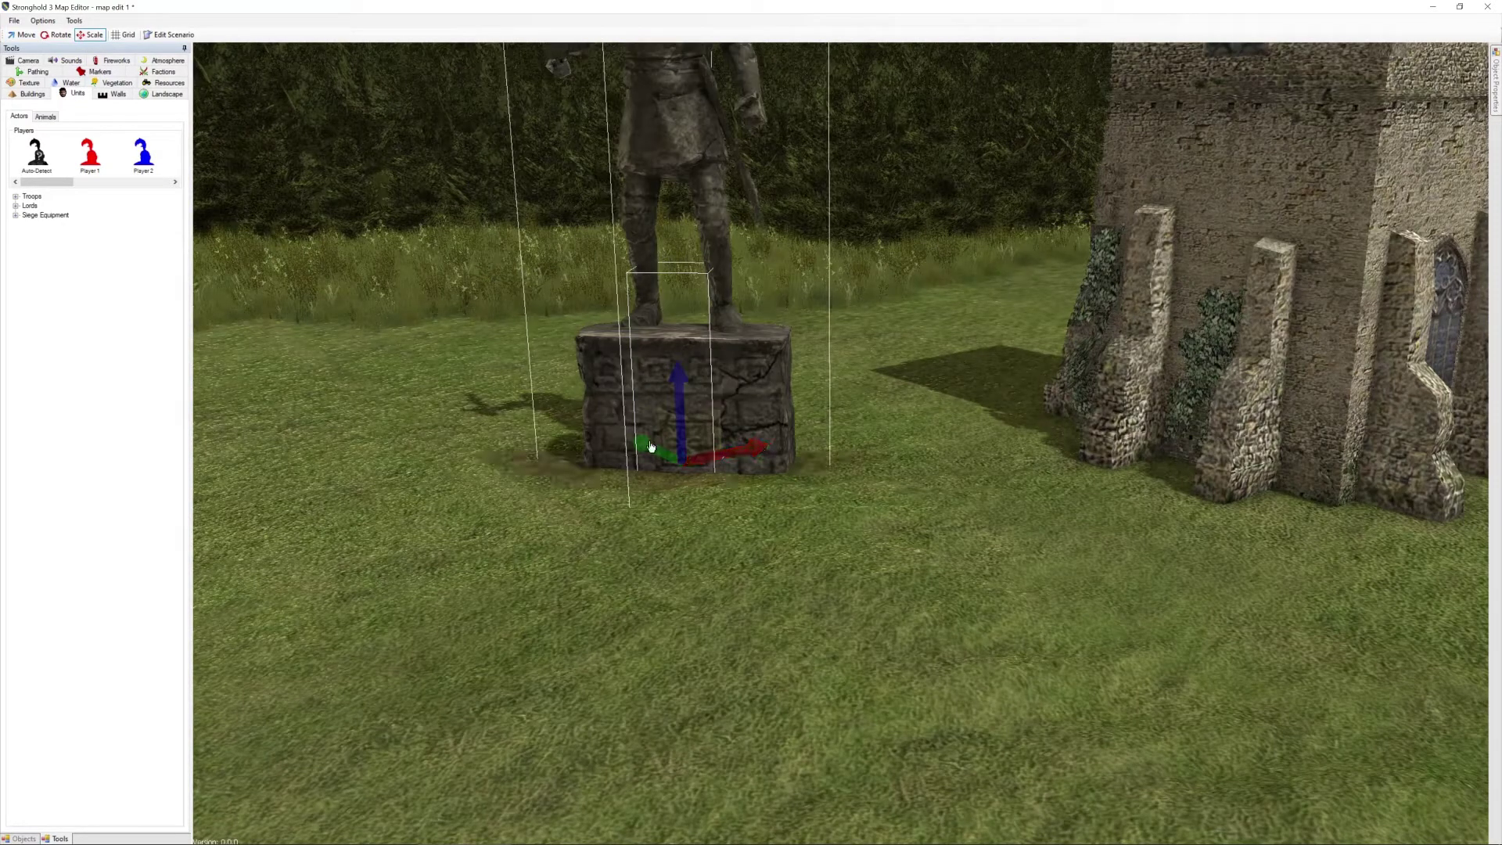
left_click_drag(644, 445, 638, 445)
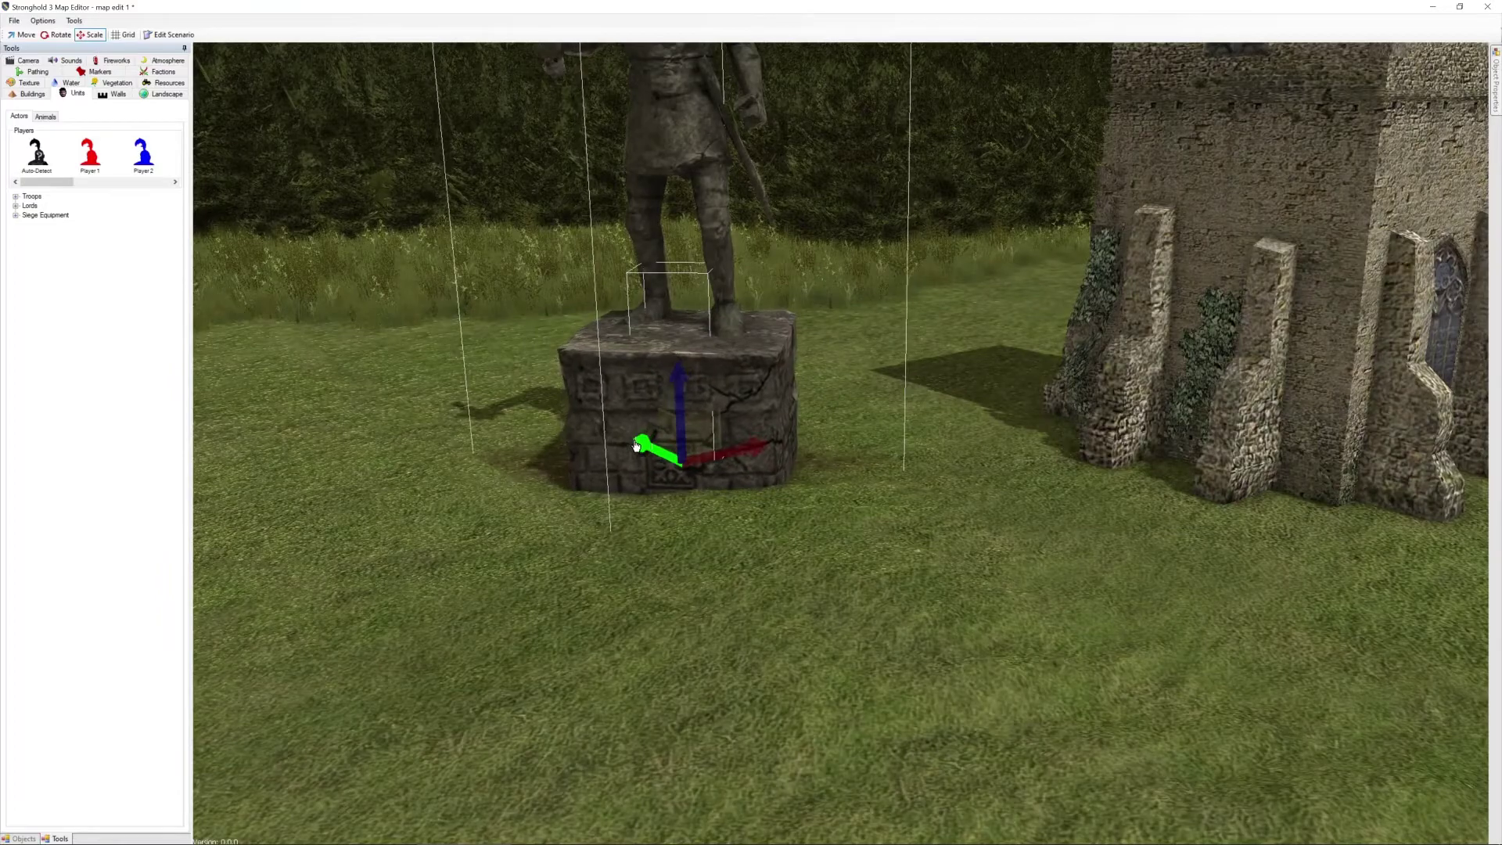
middle_click_drag(940, 486, 724, 444)
scroll(1009, 530, "down", 5)
middle_click_drag(1009, 529, 923, 604)
Move the enlarged statue away from the Church toward the Barracks and turn it about its vertical axis to face the forest side
left_click(23, 36)
scroll(888, 522, "down", 5)
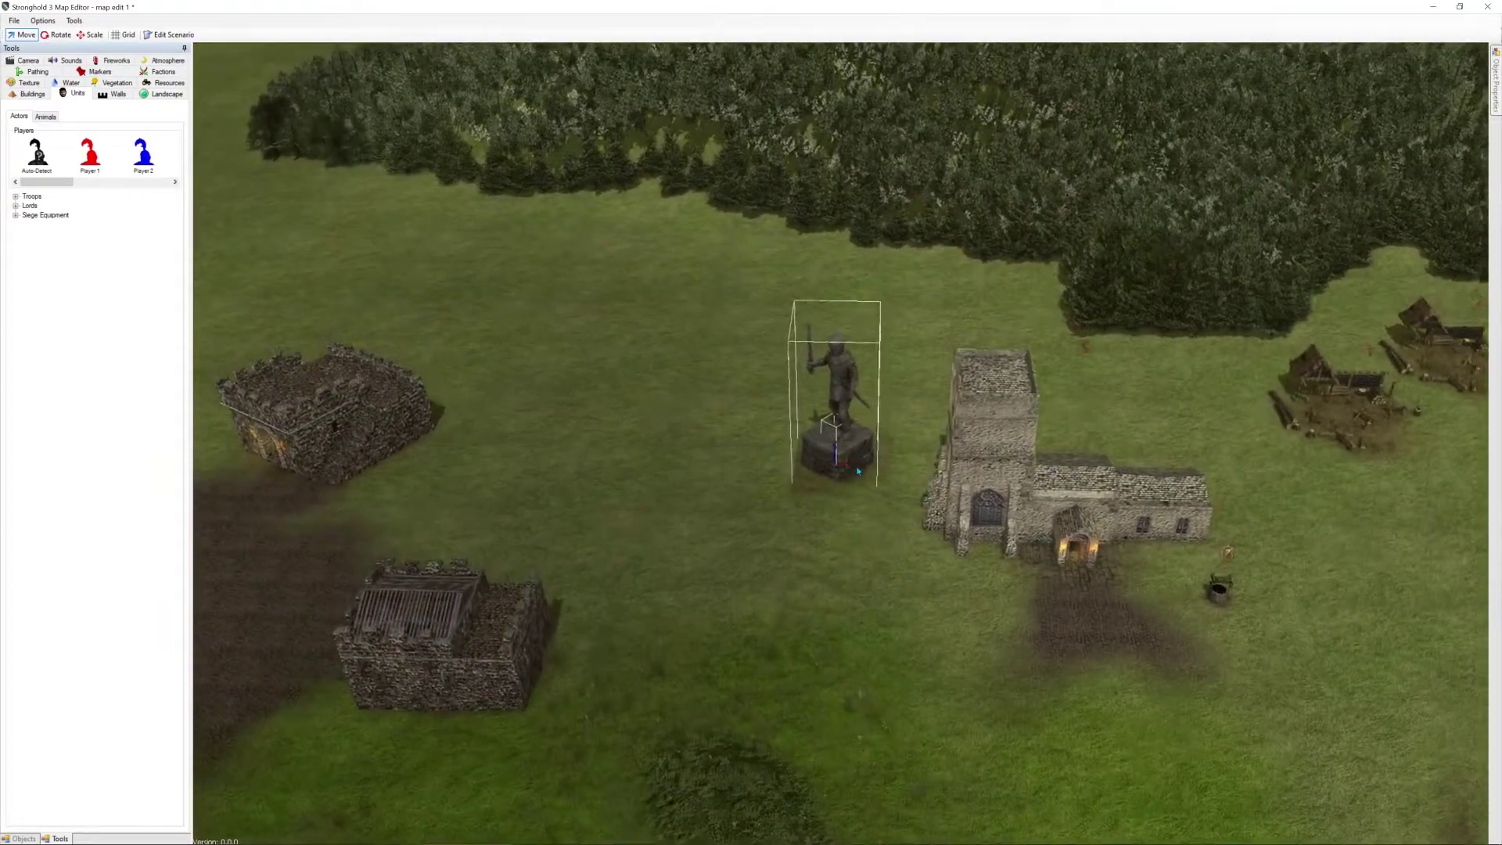
left_click_drag(863, 470, 745, 462)
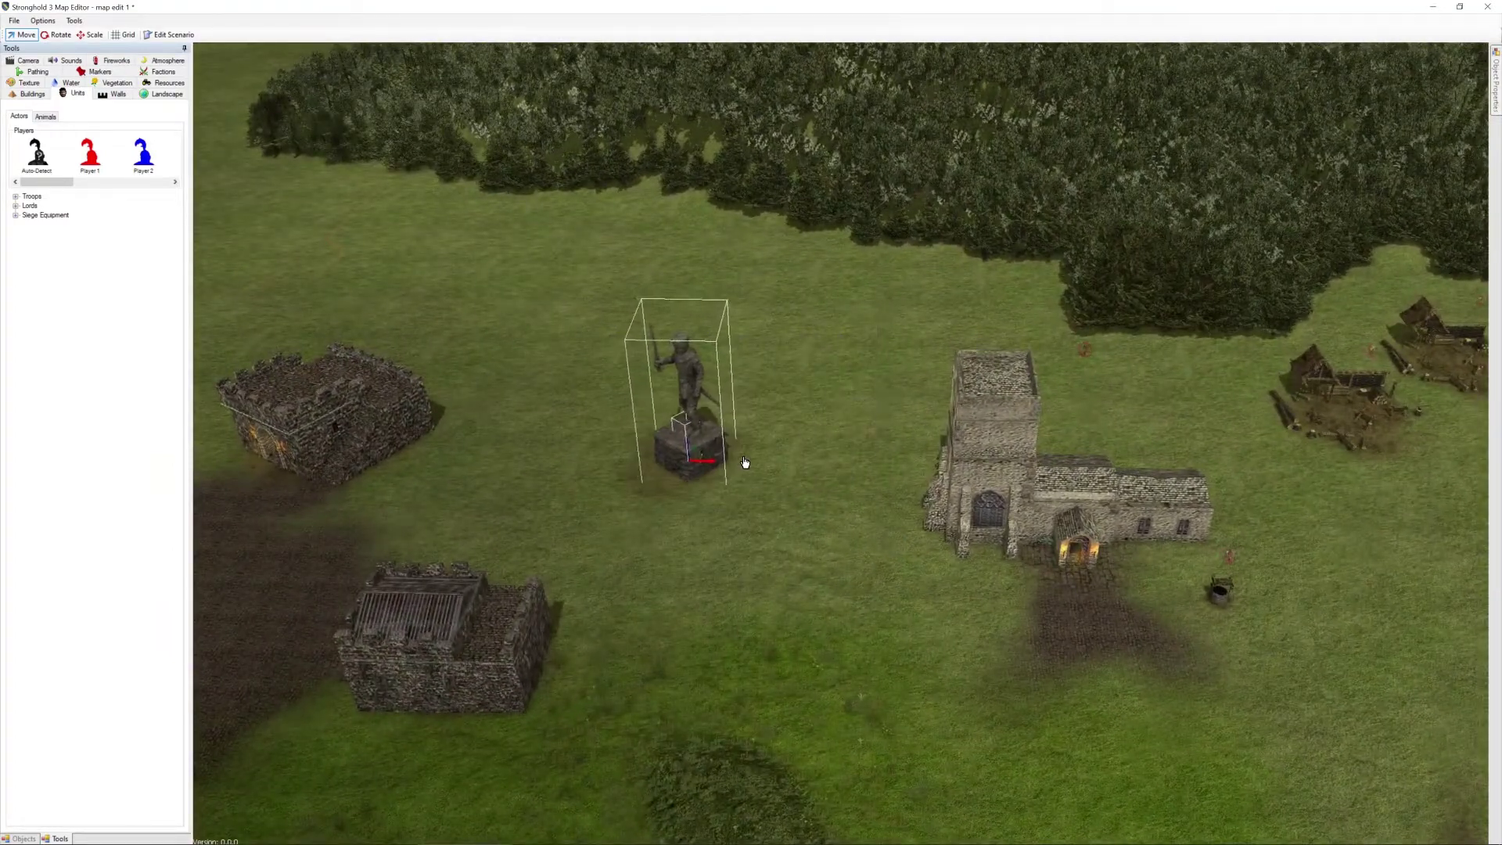
left_click(68, 36)
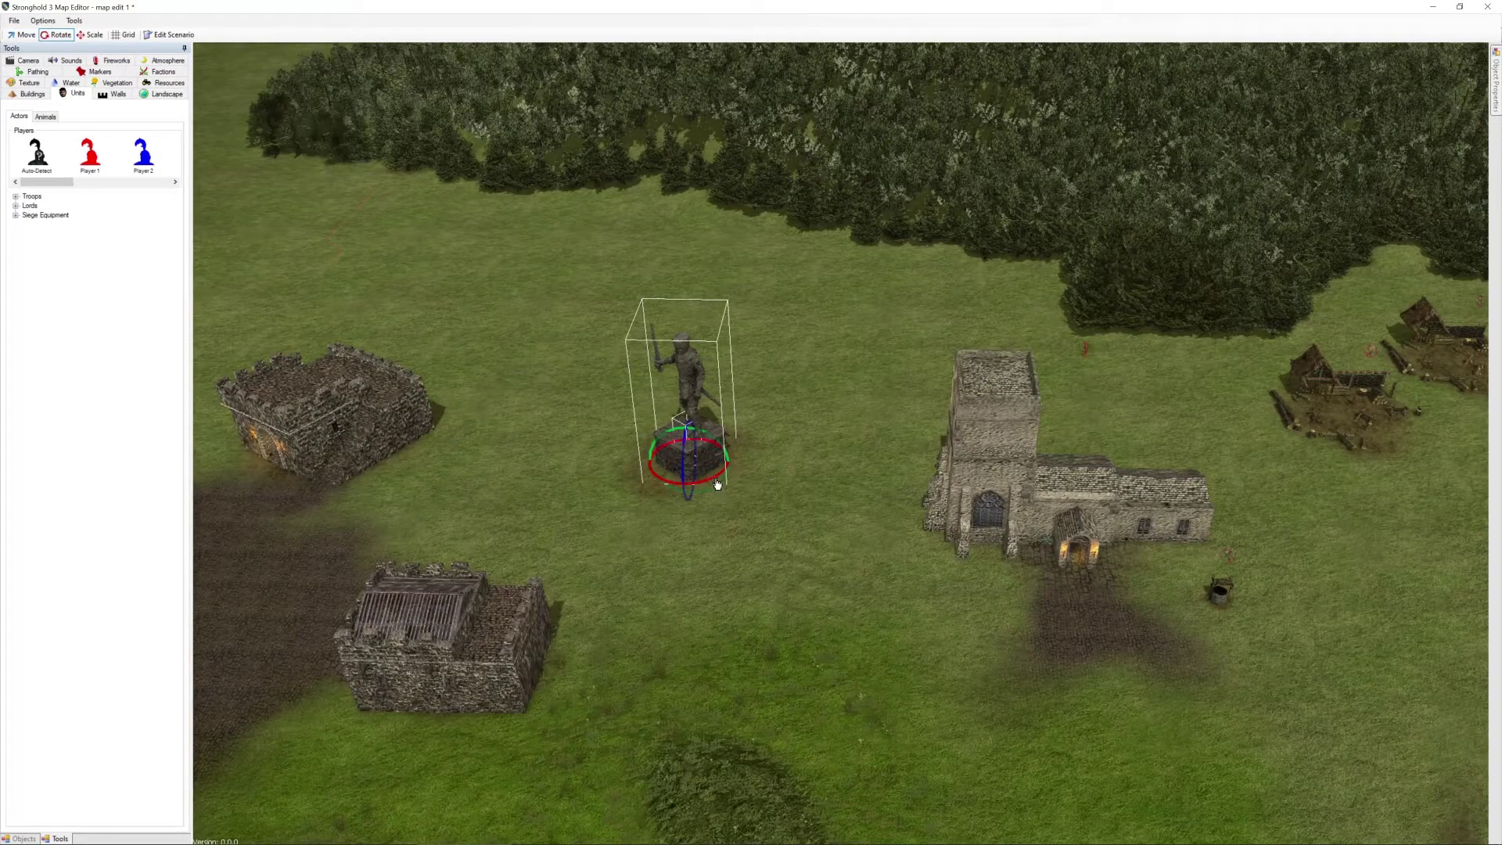
left_click_drag(717, 484, 615, 491)
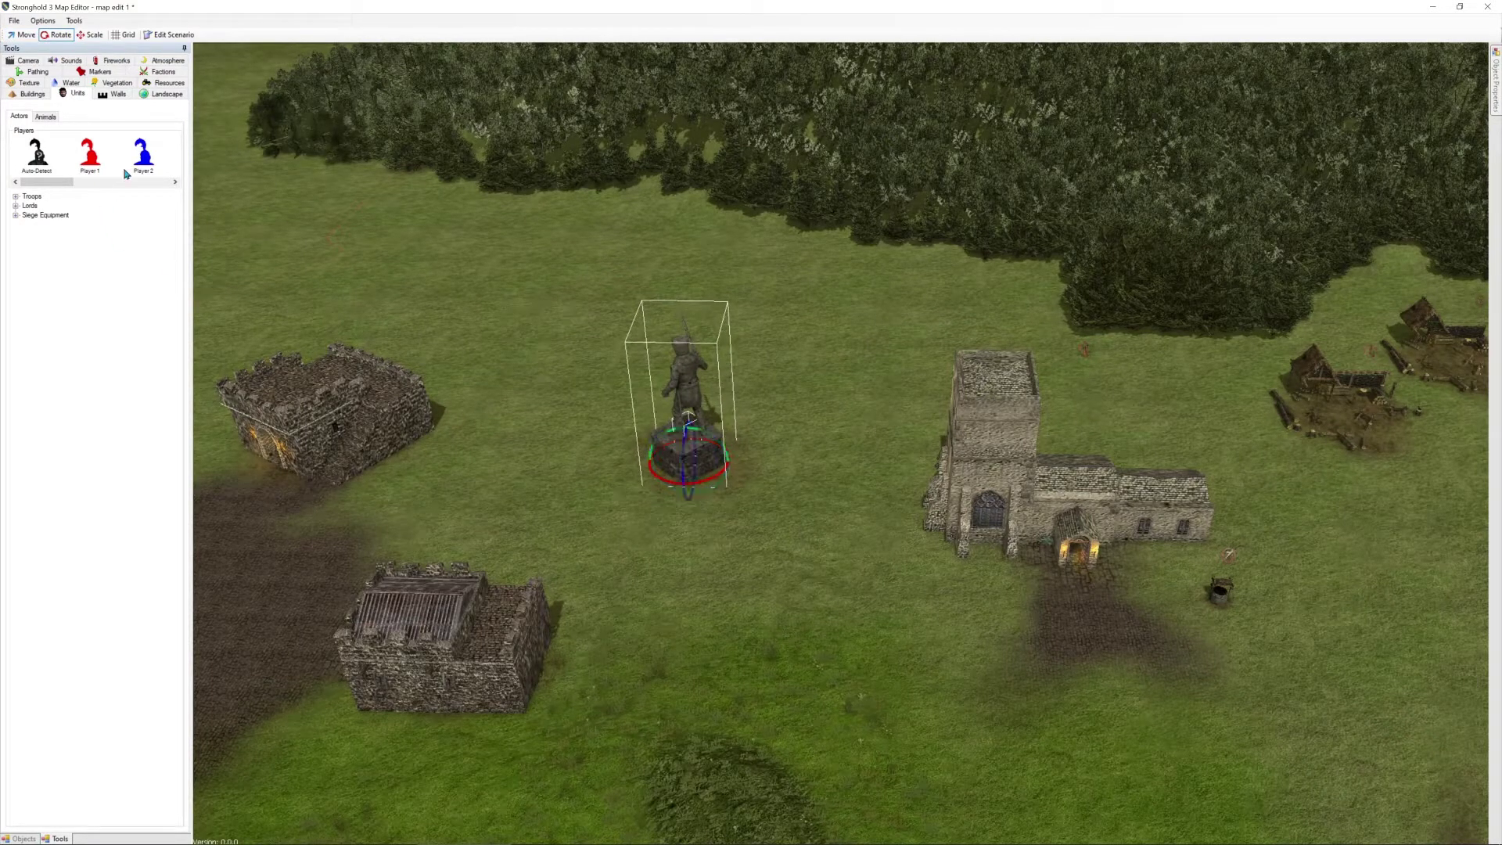
Paint a broad patch of Courtyard texture around the statue's base and extend it faintly toward the Church entrance
left_click(28, 84)
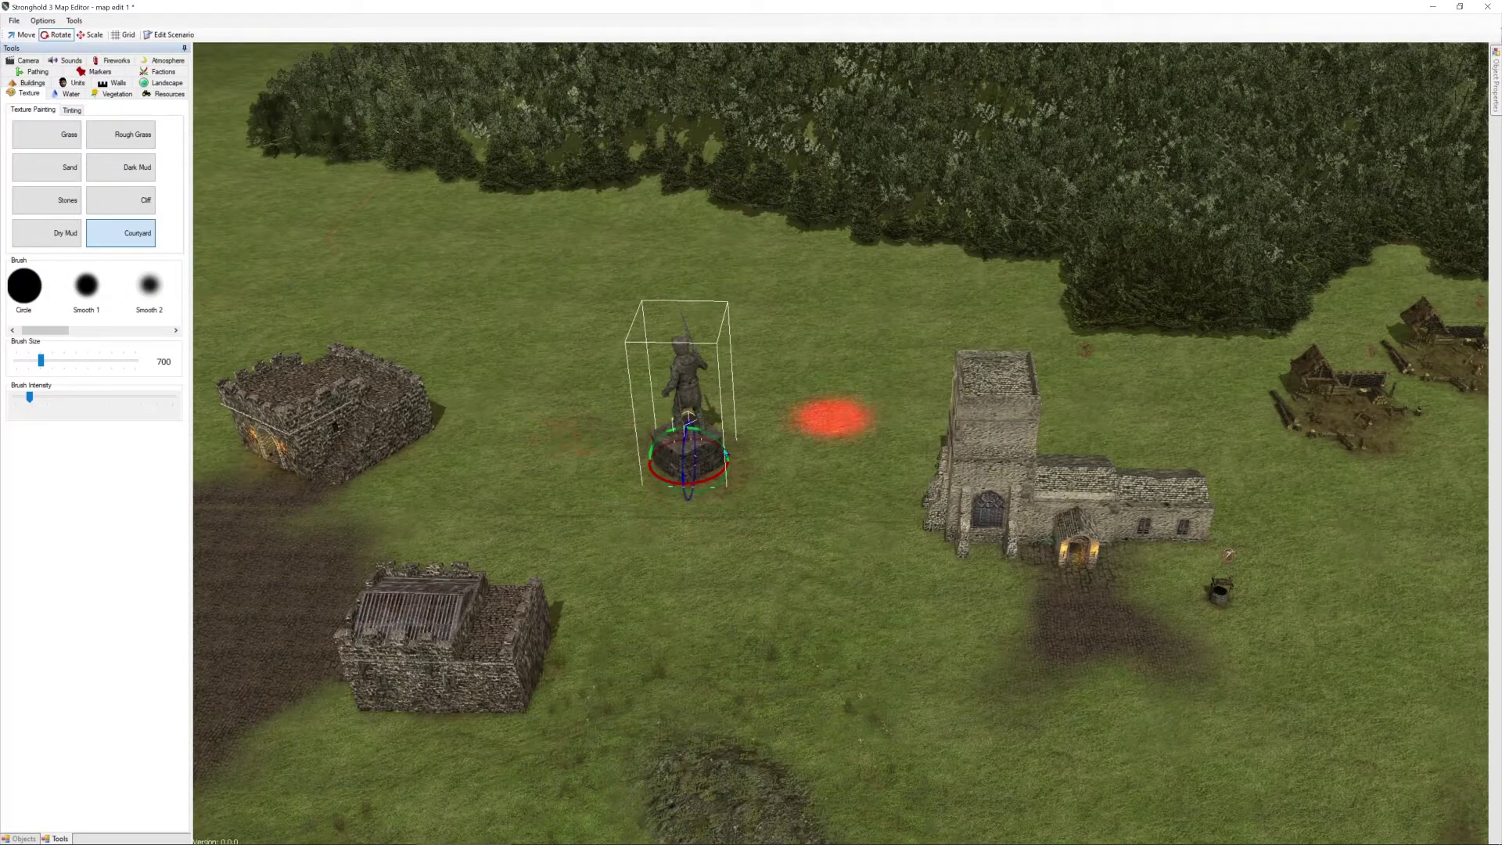
mouse_move(592, 429)
left_mouse_down()
mouse_move(635, 461)
mouse_move(607, 510)
mouse_move(659, 439)
mouse_move(735, 473)
mouse_move(778, 405)
mouse_move(704, 518)
mouse_move(678, 372)
mouse_move(688, 536)
mouse_move(828, 505)
left_mouse_up()
mouse_move(829, 506)
middle_mouse_down()
mouse_move(810, 513)
mouse_move(830, 567)
middle_mouse_up()
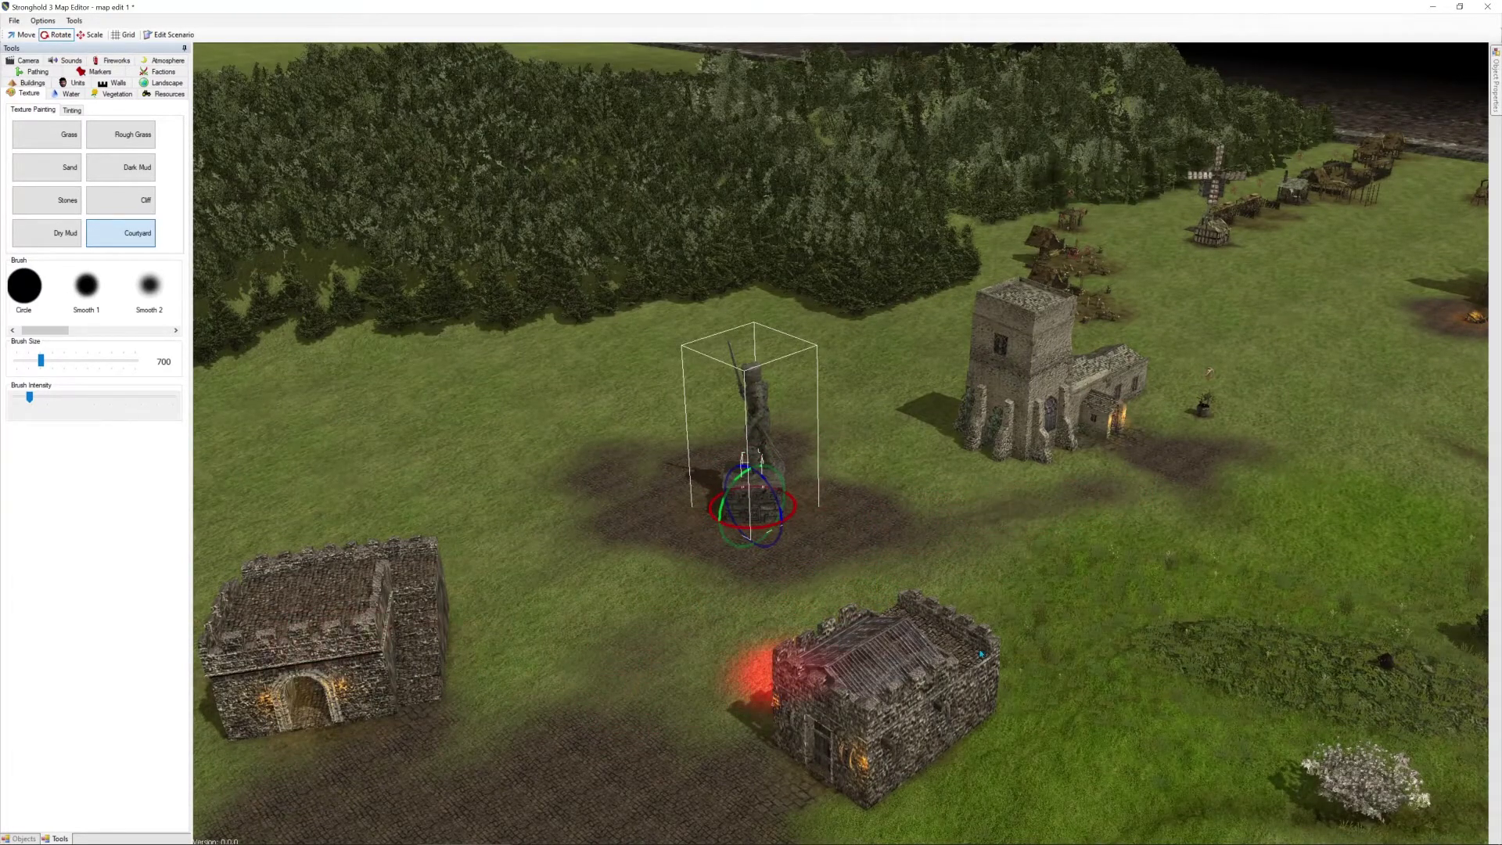
mouse_move(765, 670)
middle_mouse_down()
mouse_move(1171, 613)
mouse_move(949, 592)
mouse_move(977, 579)
mouse_move(932, 597)
mouse_move(958, 589)
middle_mouse_up()
scroll(945, 591, "up", 5)
scroll(957, 585, "down", 5)
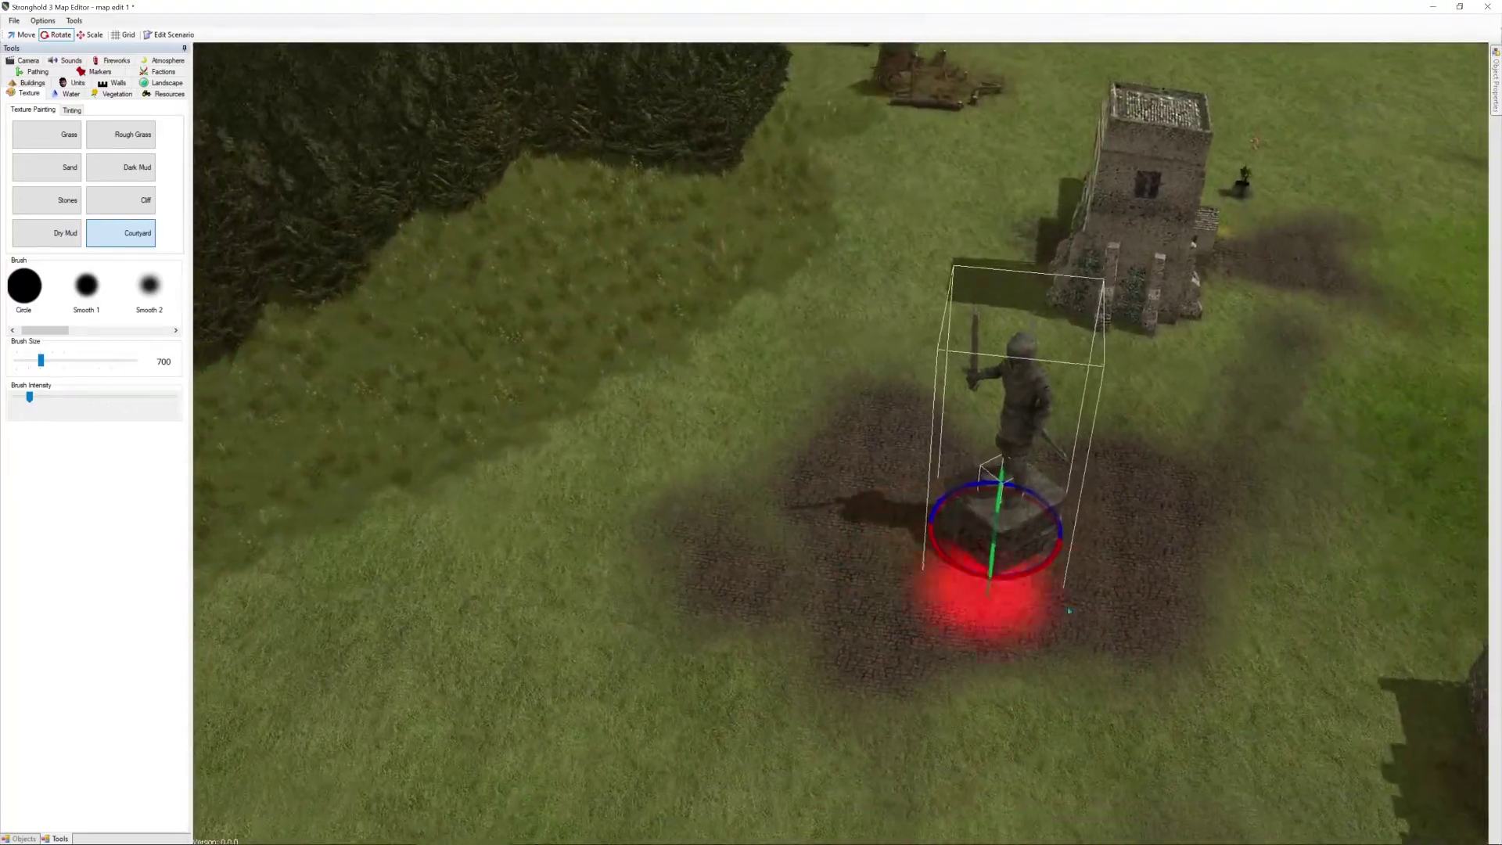
Place four Sun Dials around the giant statue, one near each corner of its Courtyard patch
left_click(32, 83)
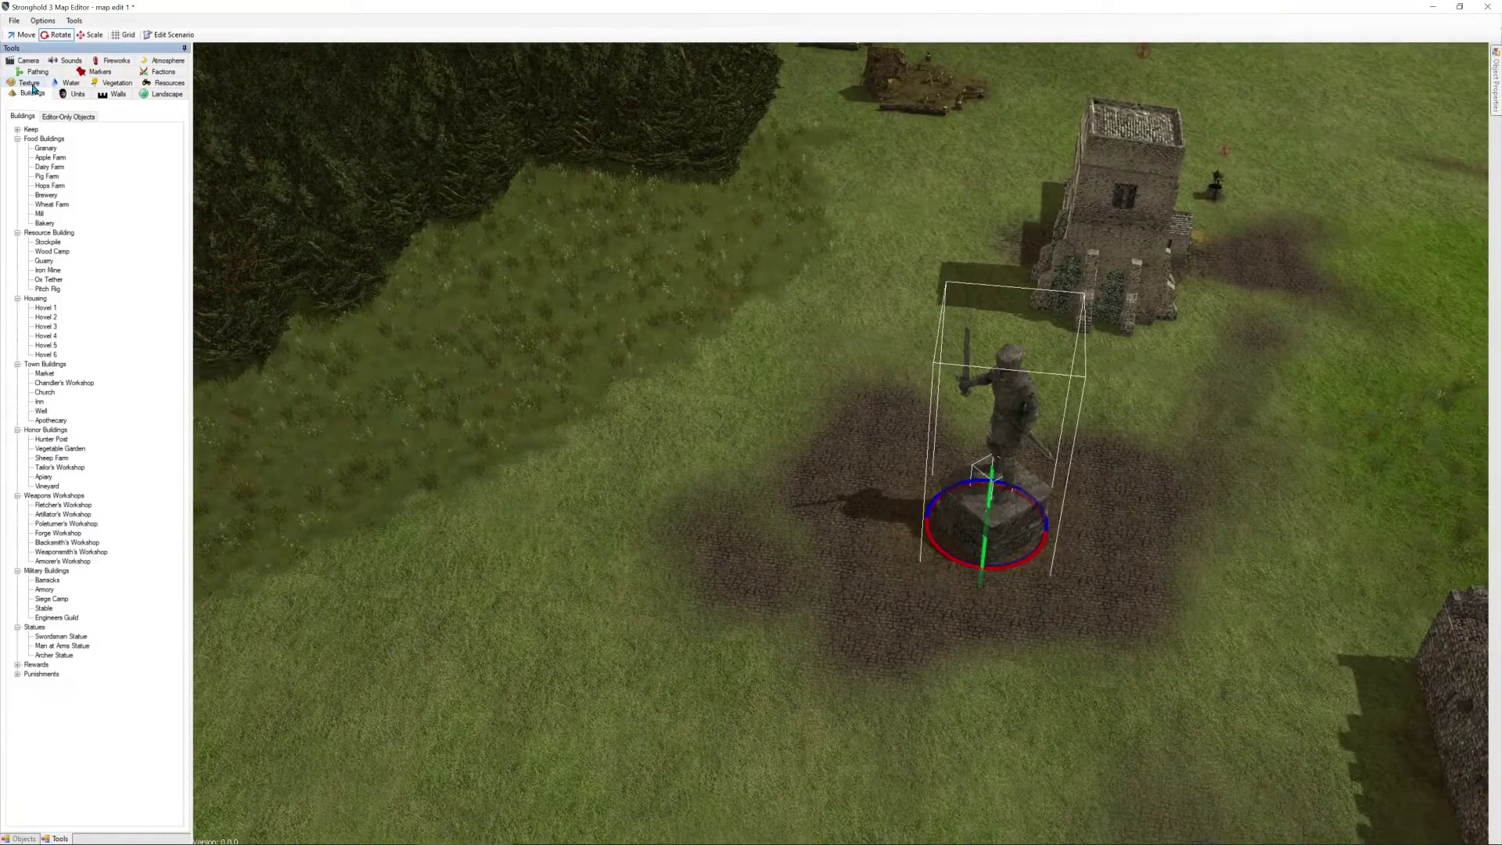
left_click(17, 673)
left_click(18, 664)
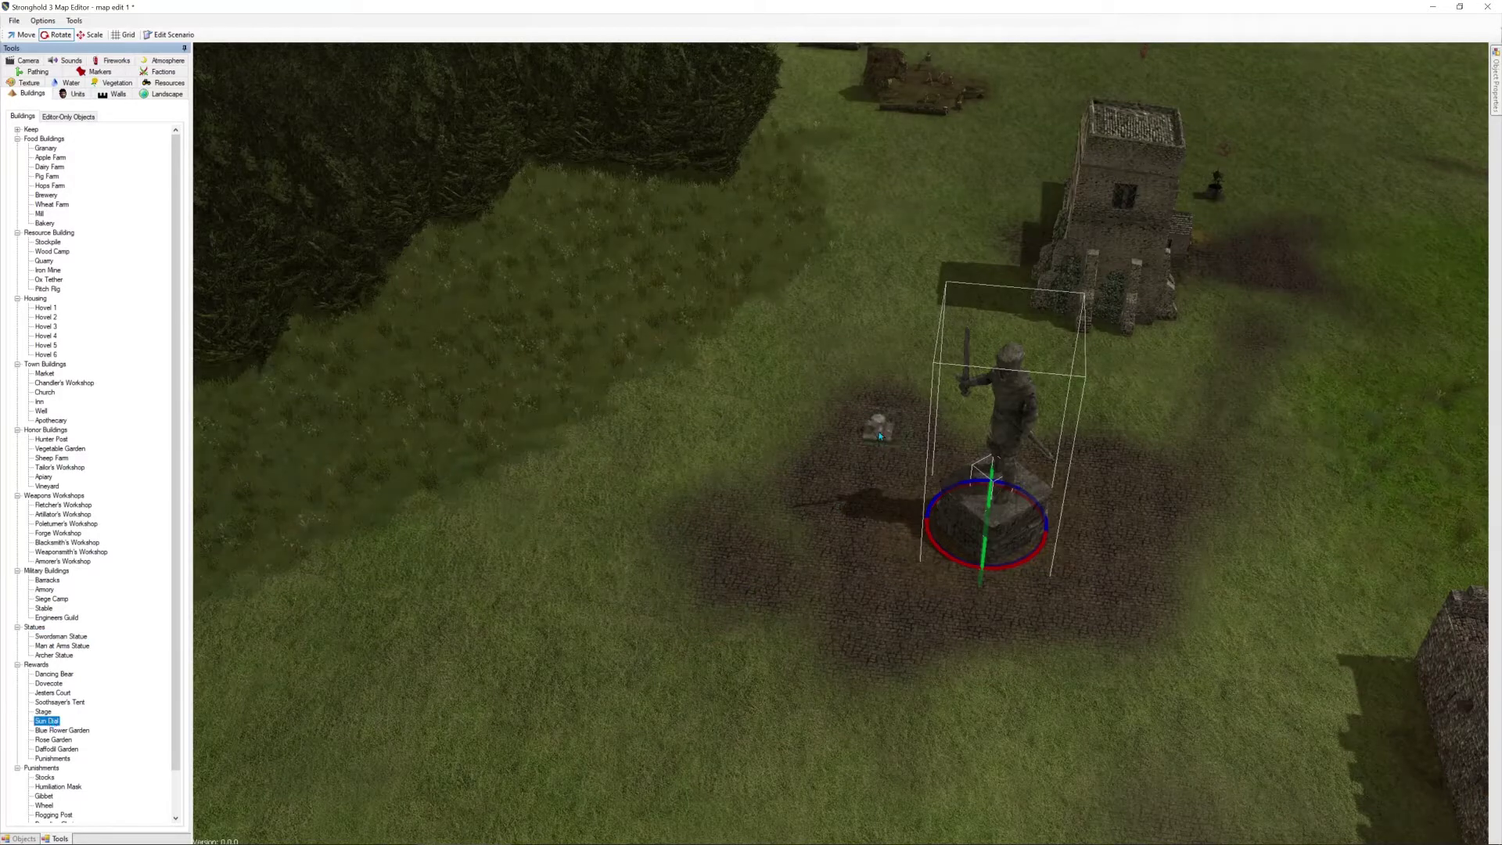
left_click(867, 438)
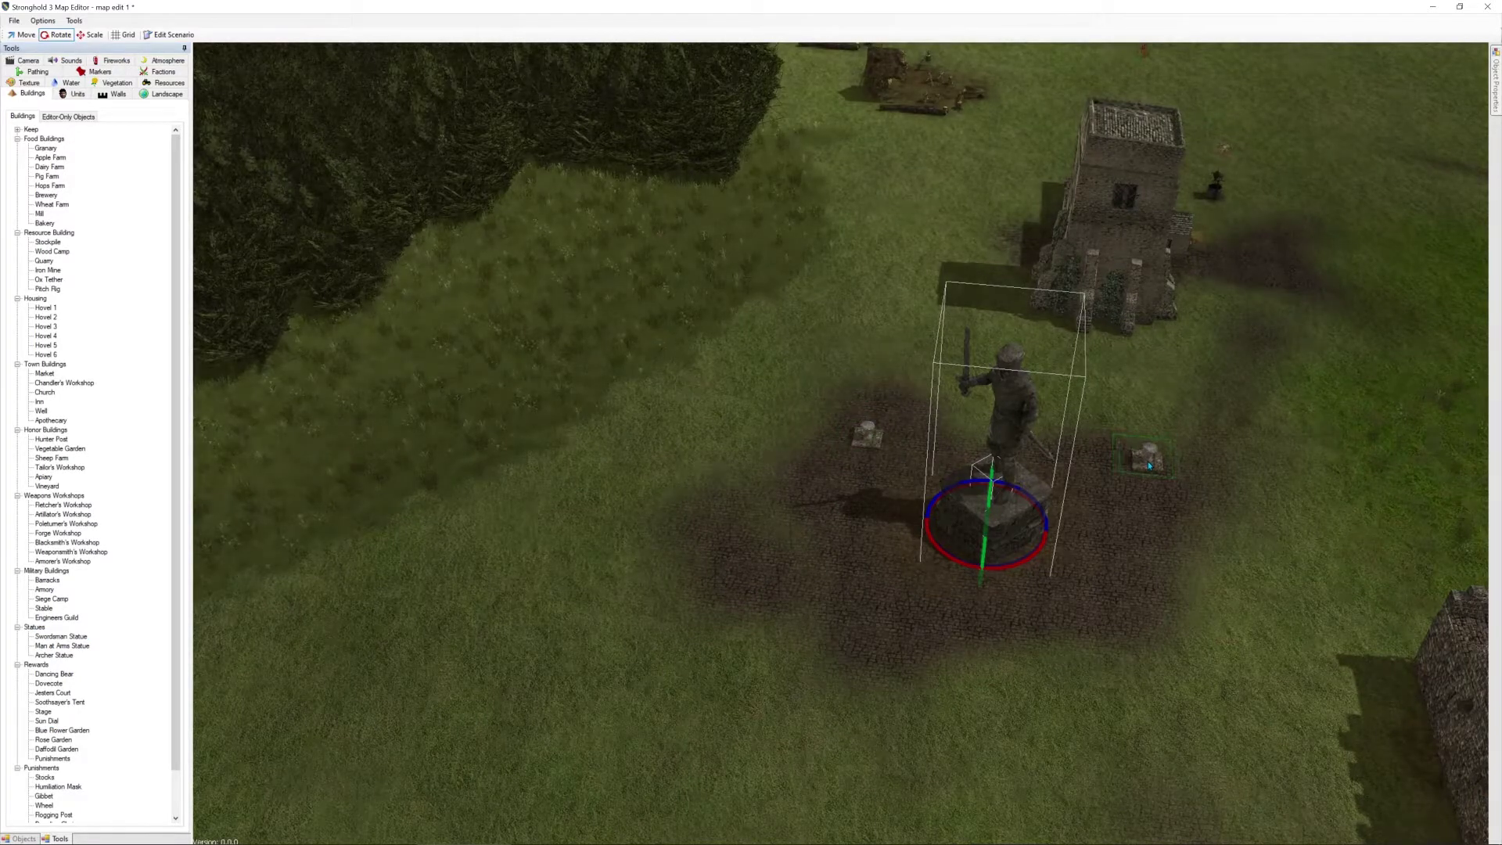
left_click(1149, 463)
left_click(1143, 655)
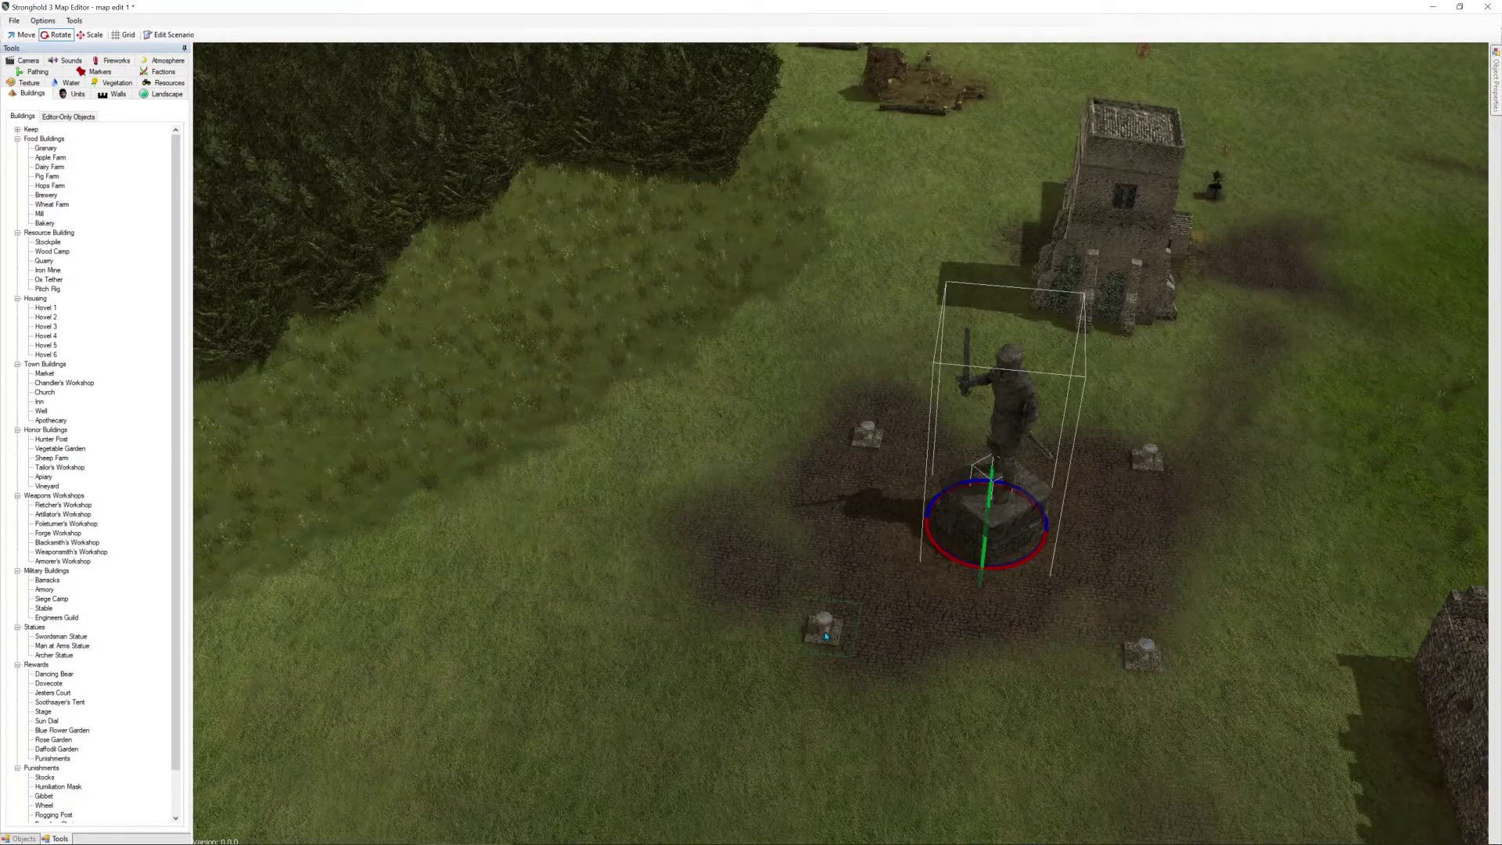
left_click(824, 632)
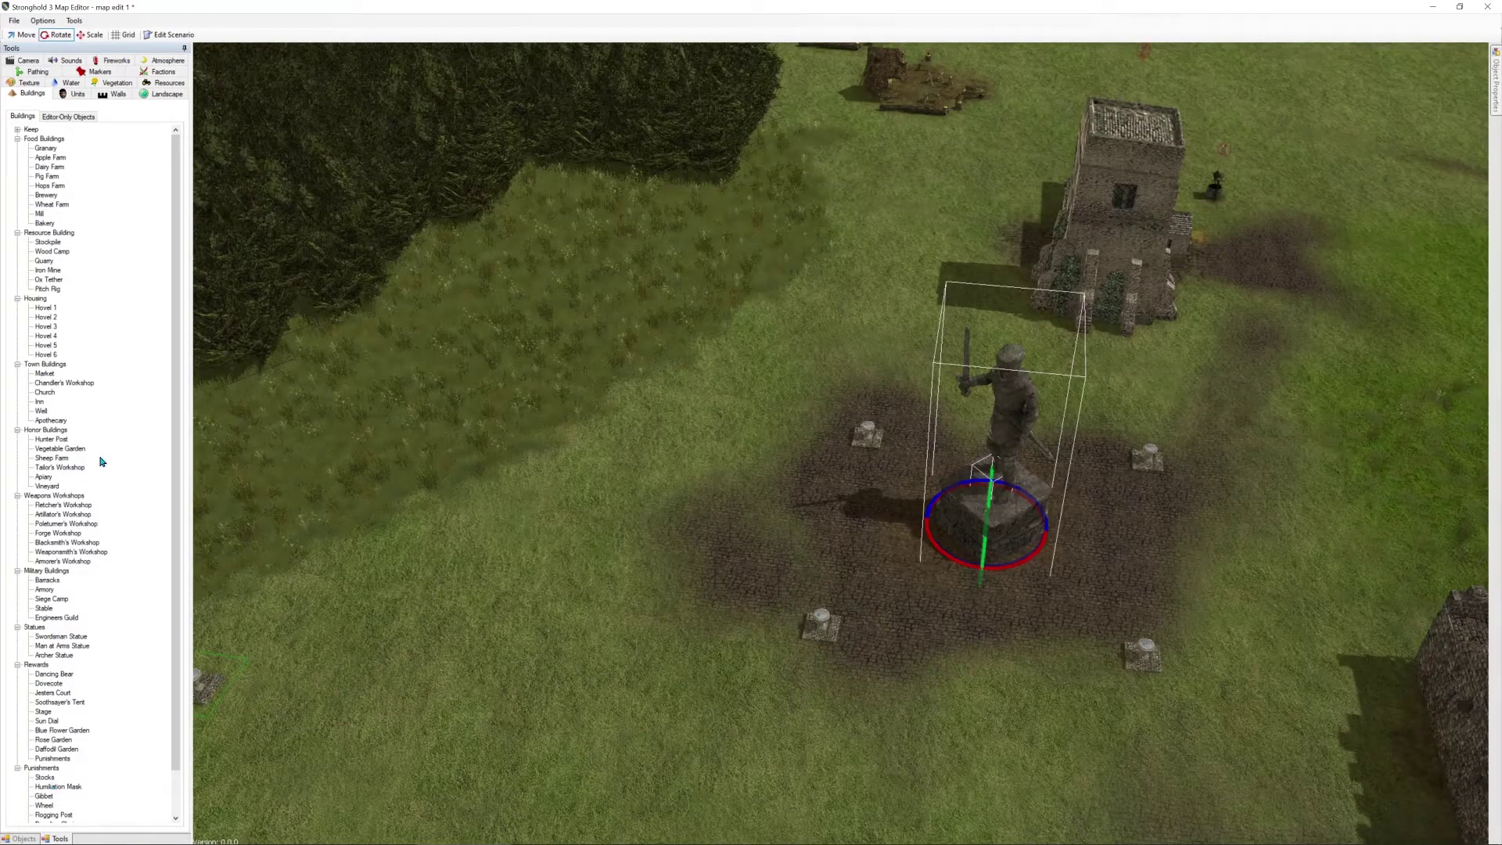
scroll(80, 507, "down", 2)
scroll(90, 679, "up", 2)
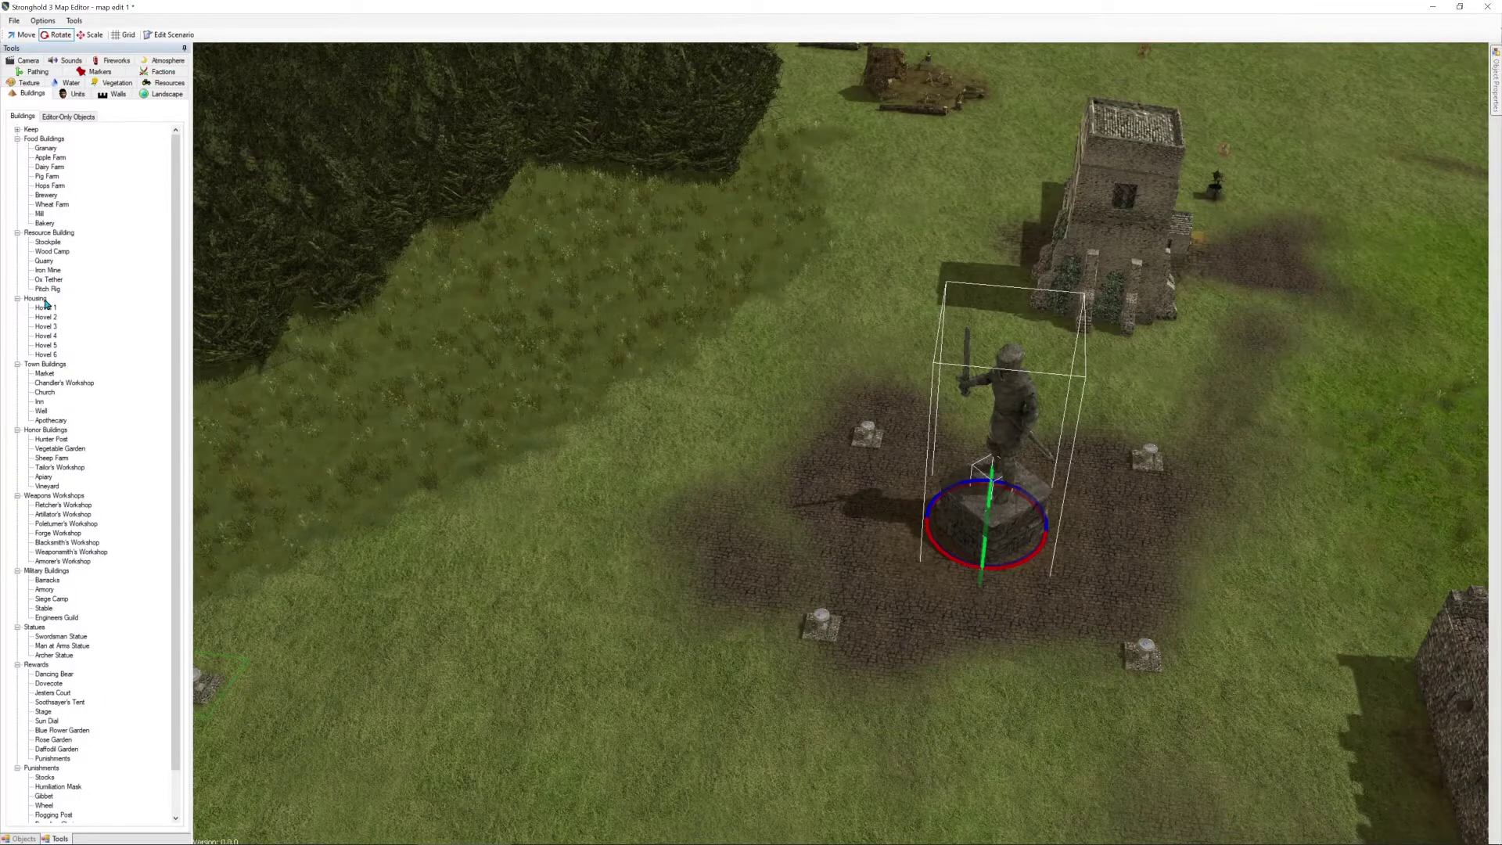
left_click(74, 93)
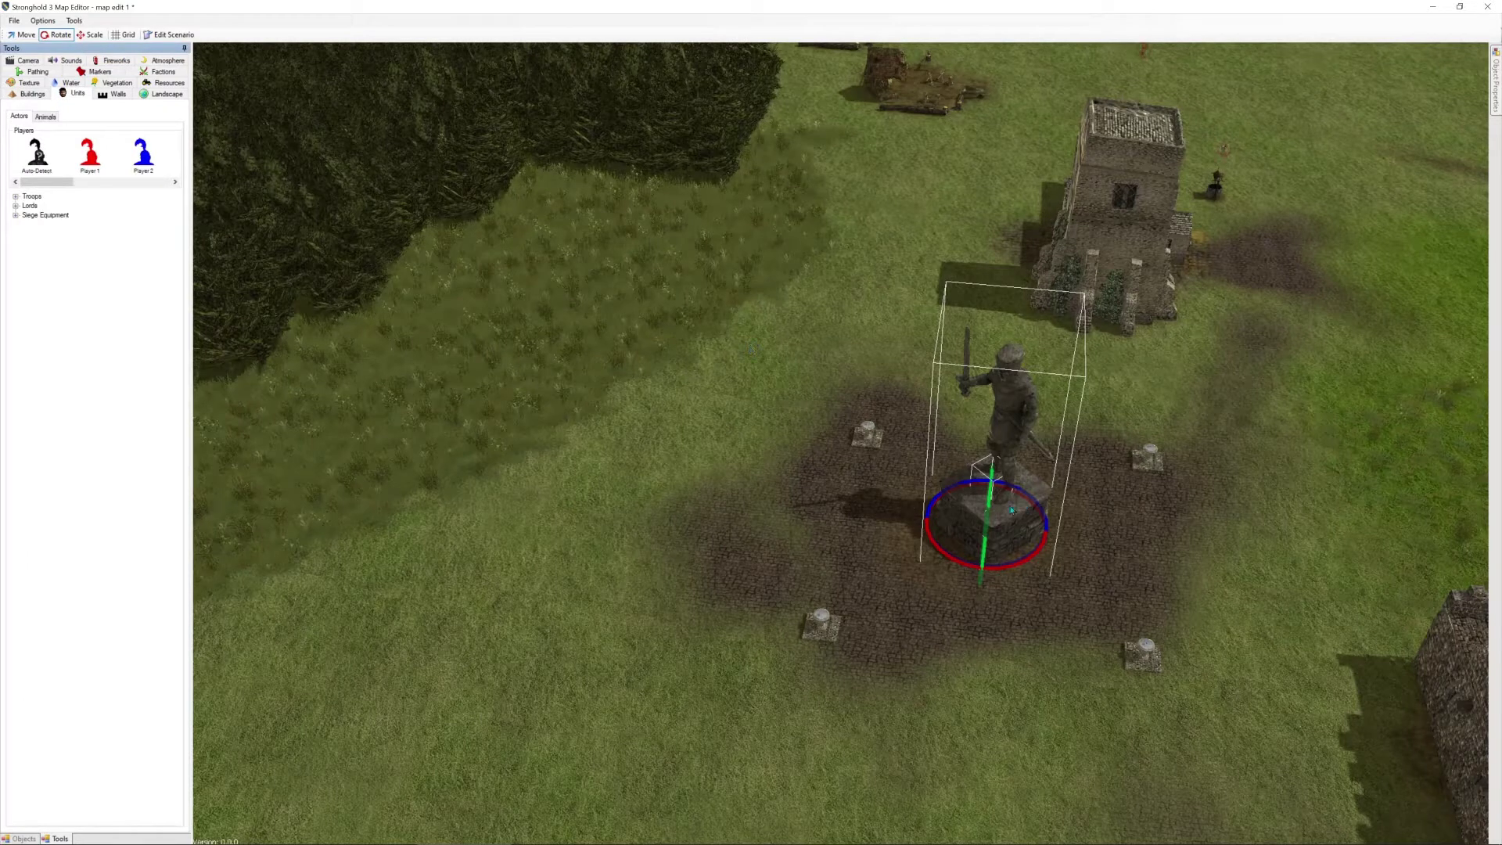
left_click(864, 433)
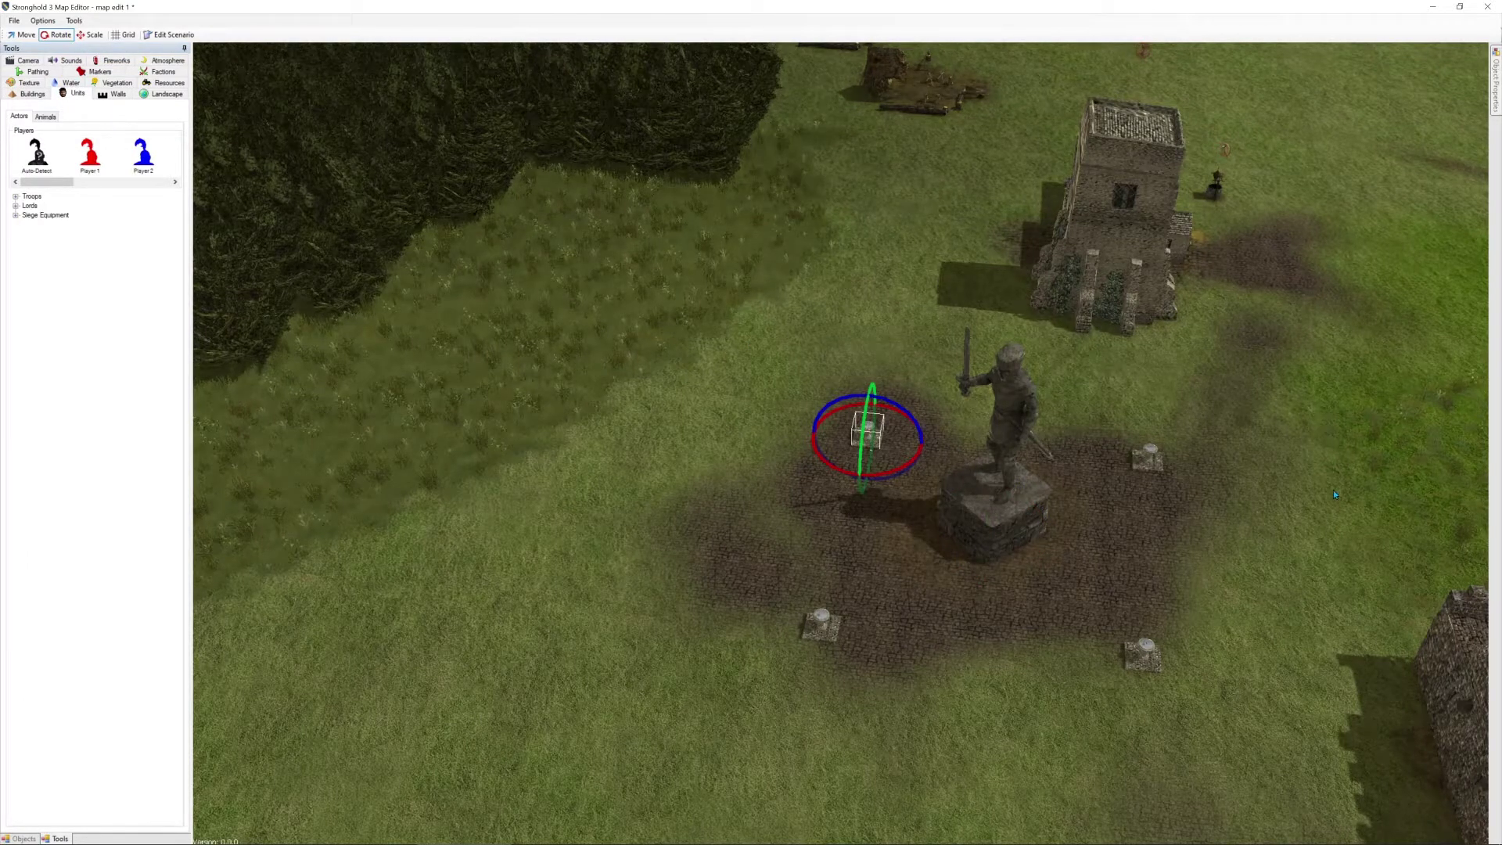
At the other keep near the pond, place a row of three Apple Farms and a row of three Dairy Farms in front of it
middle_click_drag(1335, 494, 983, 491)
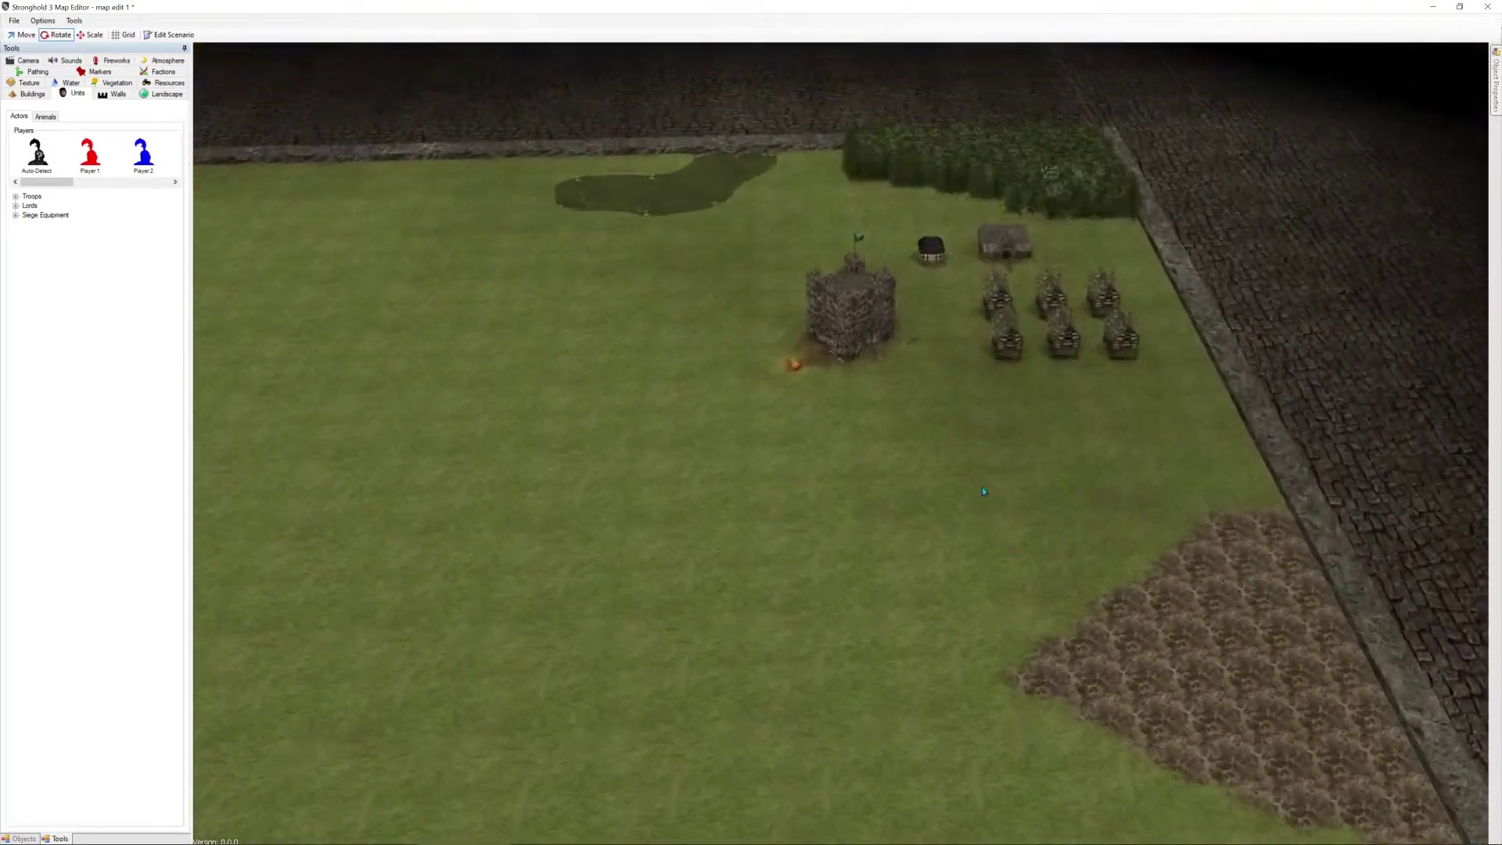
left_click(36, 94)
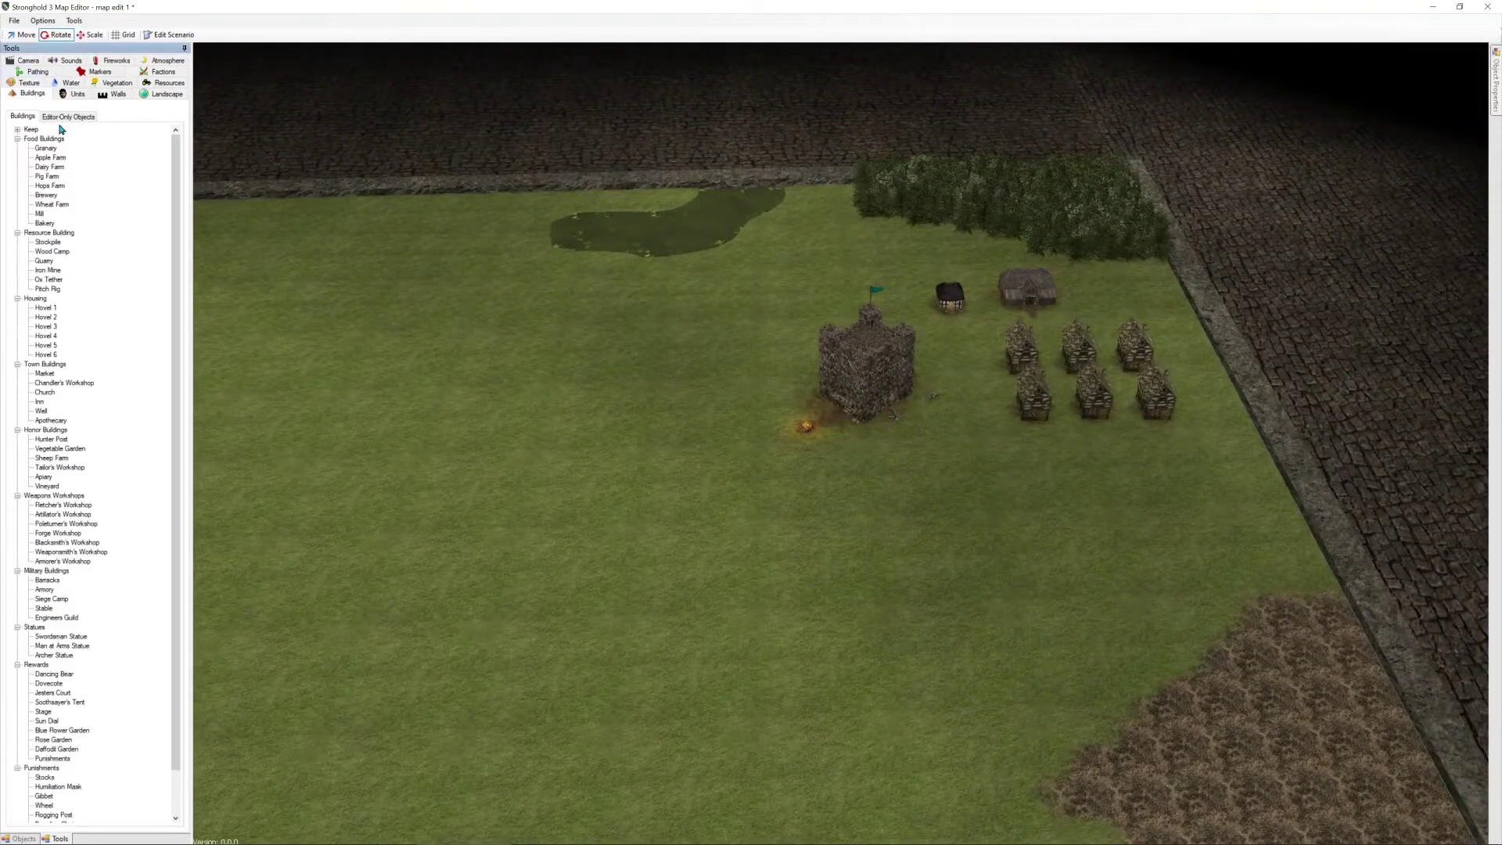
left_click(552, 310)
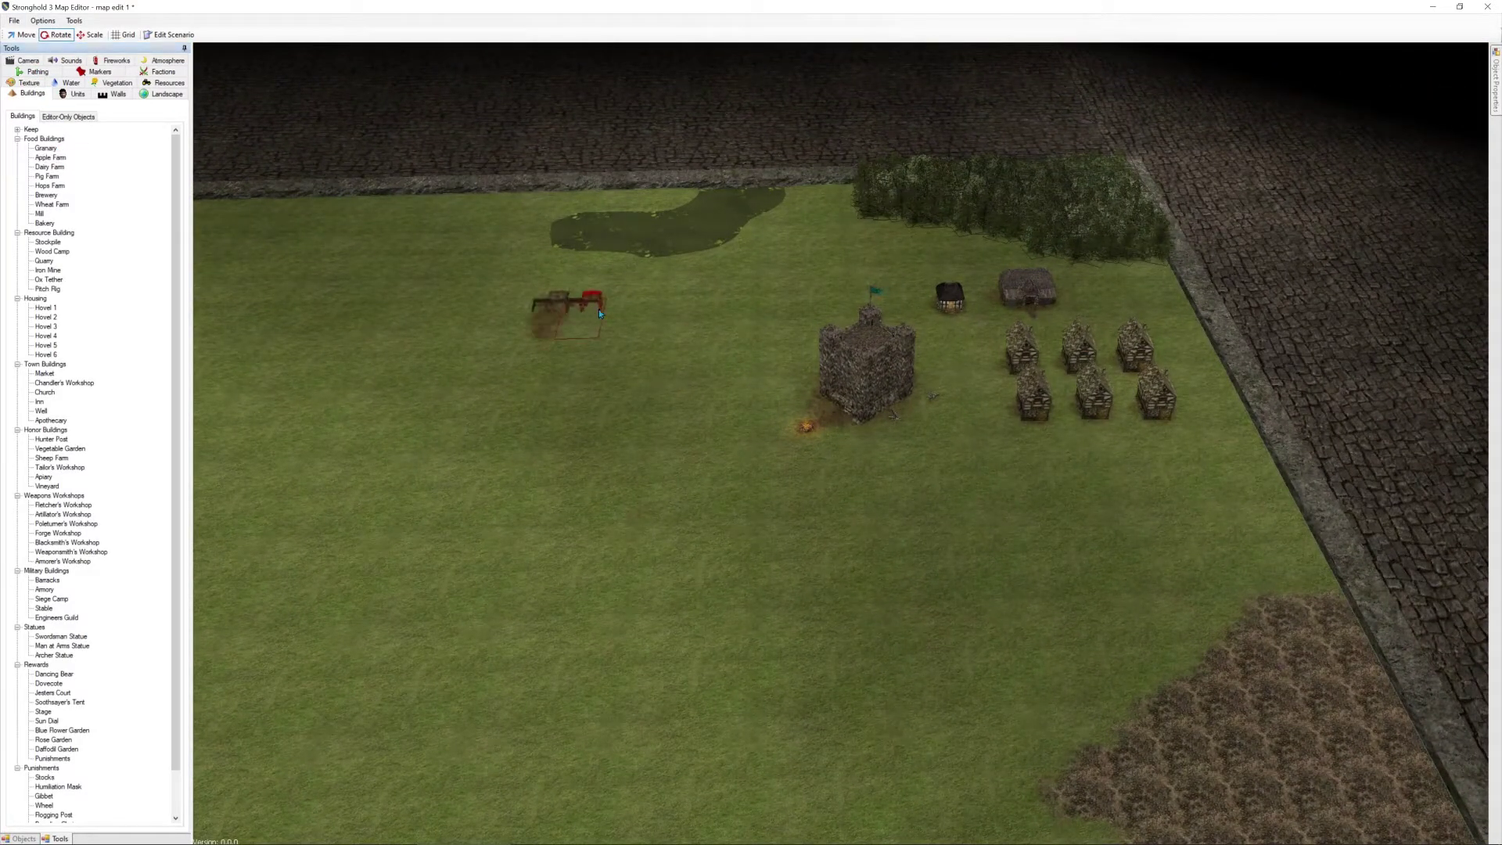
left_click(49, 167)
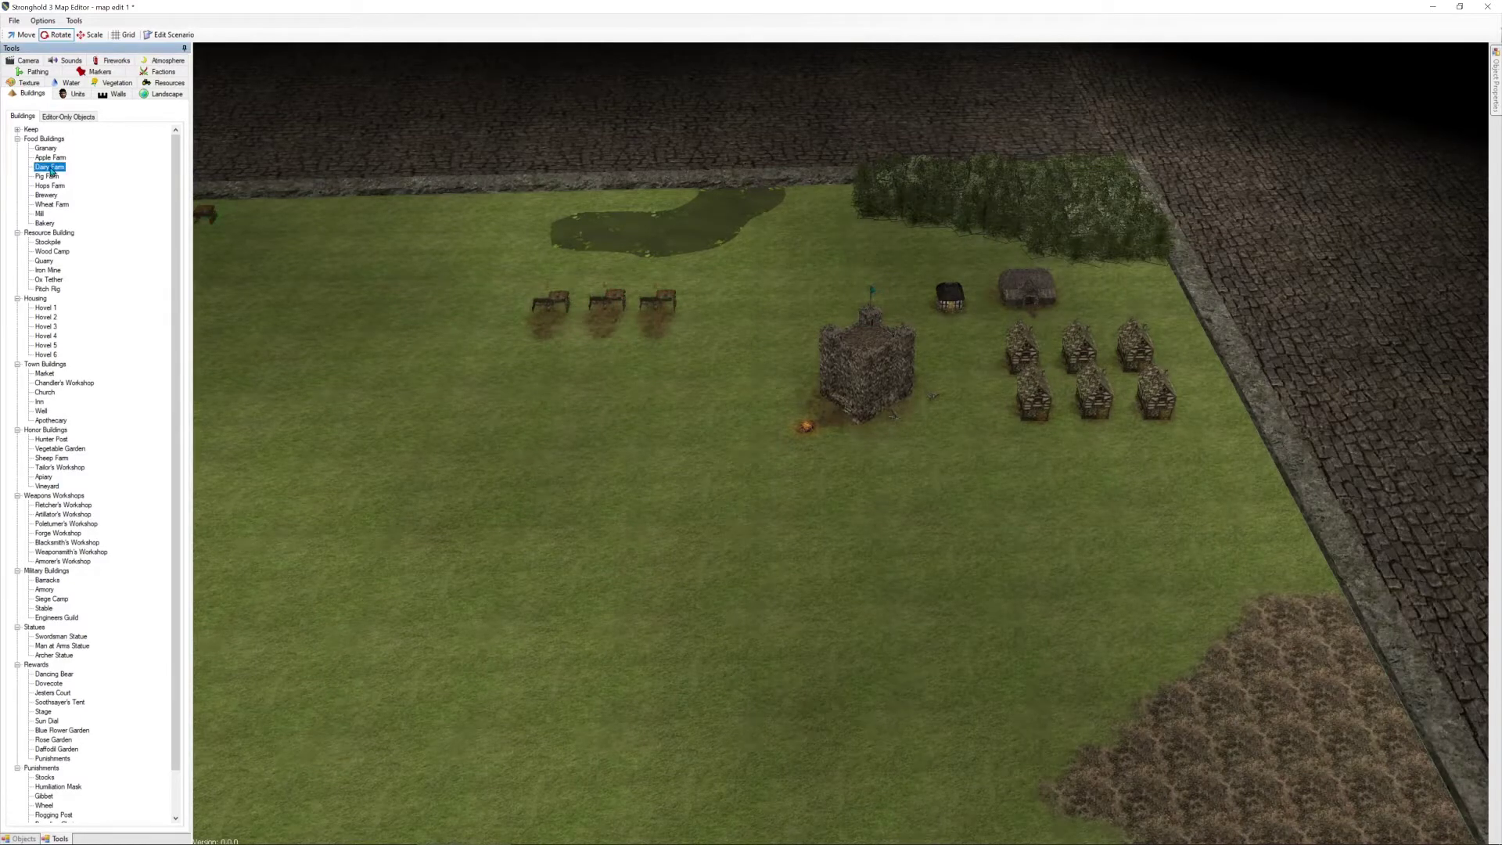
left_click(566, 375)
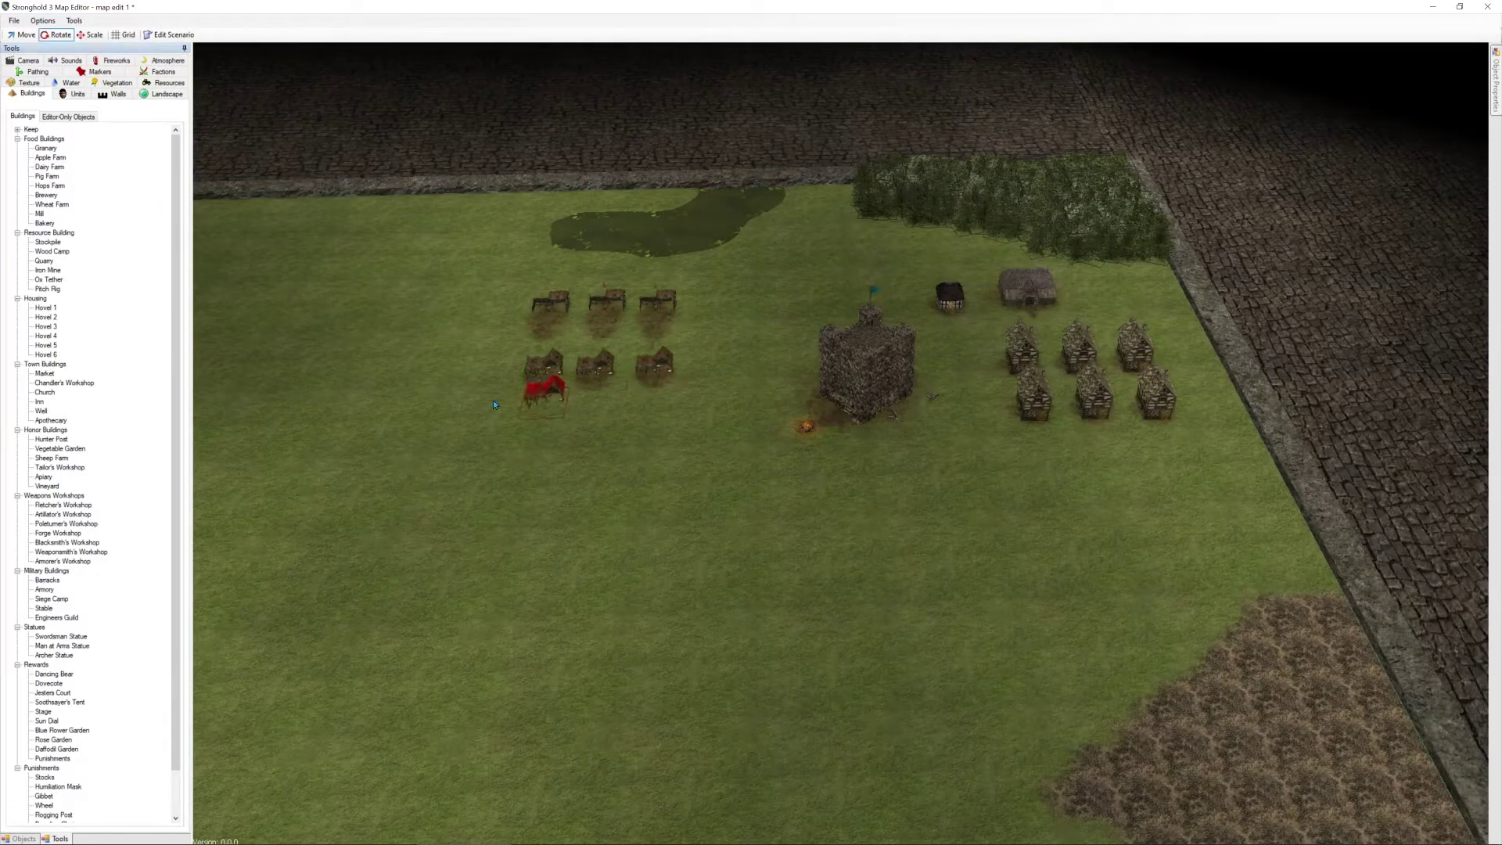
Start a third farm row with a Hops Farm and a Brewery beside it
left_click(49, 187)
left_click(517, 439)
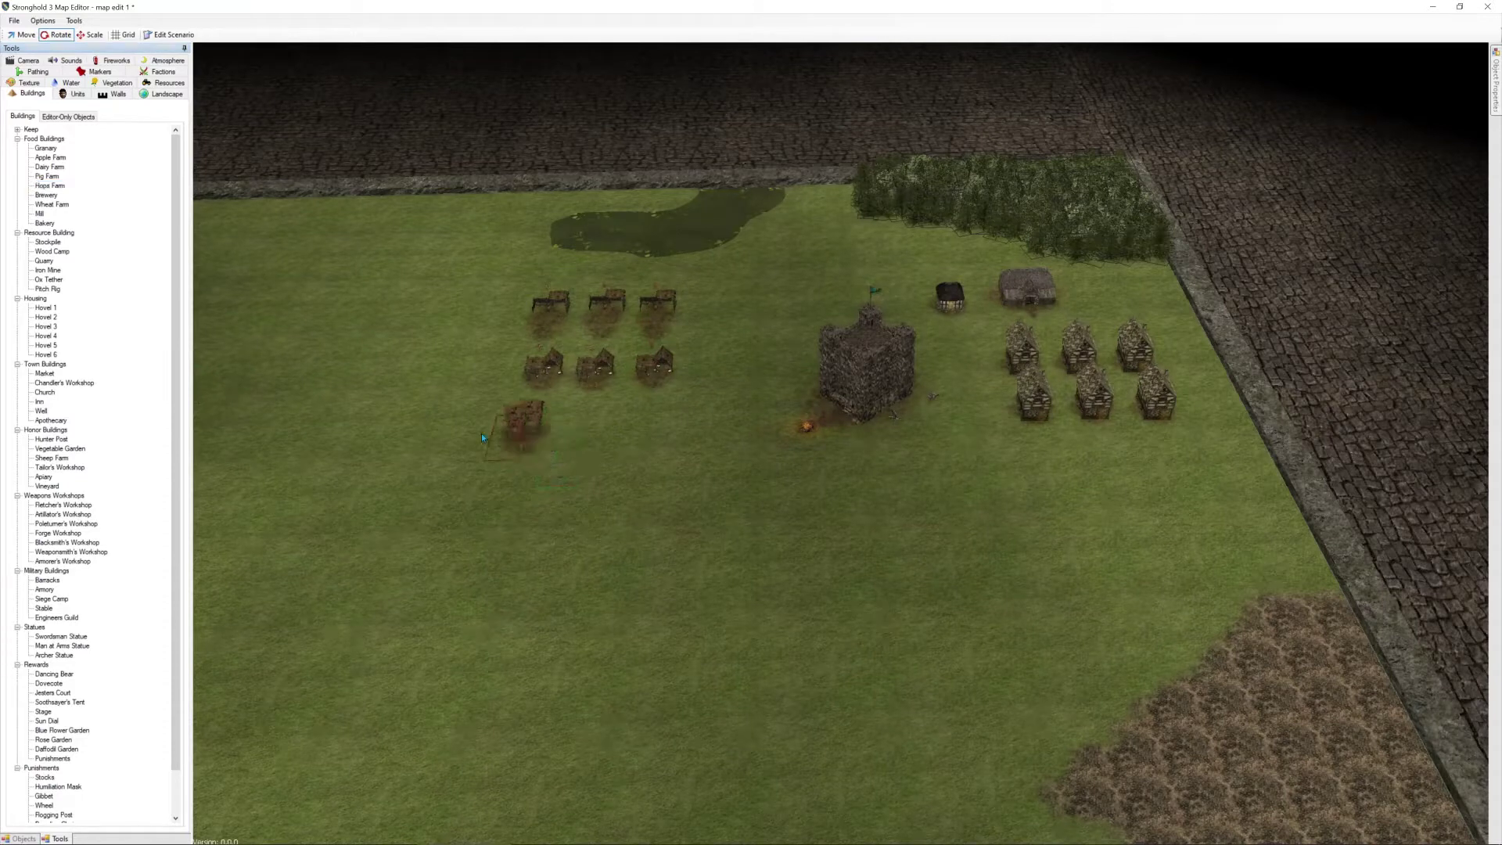
left_click(46, 196)
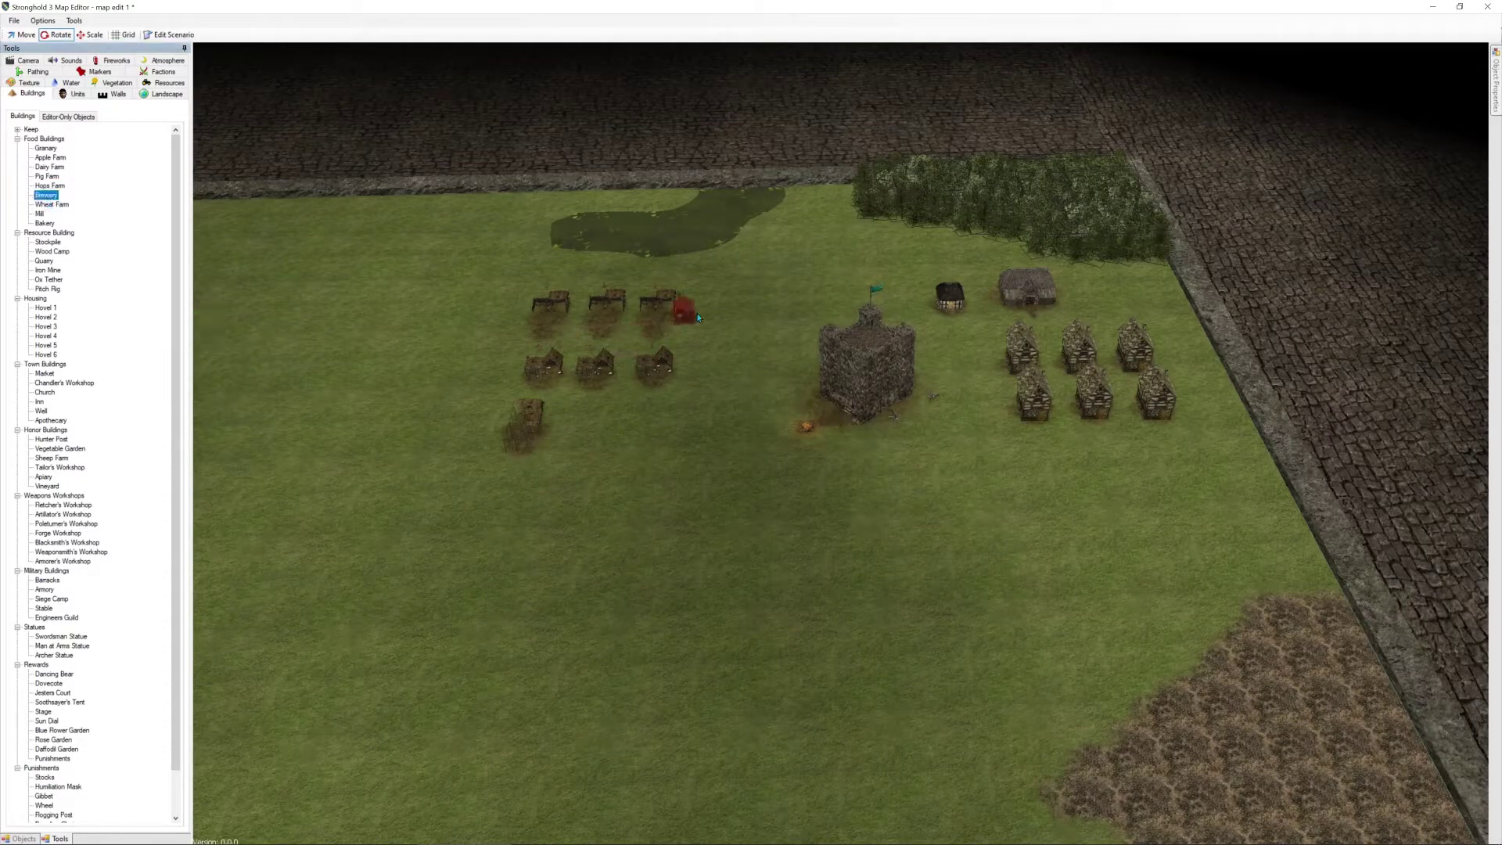
left_click(559, 426)
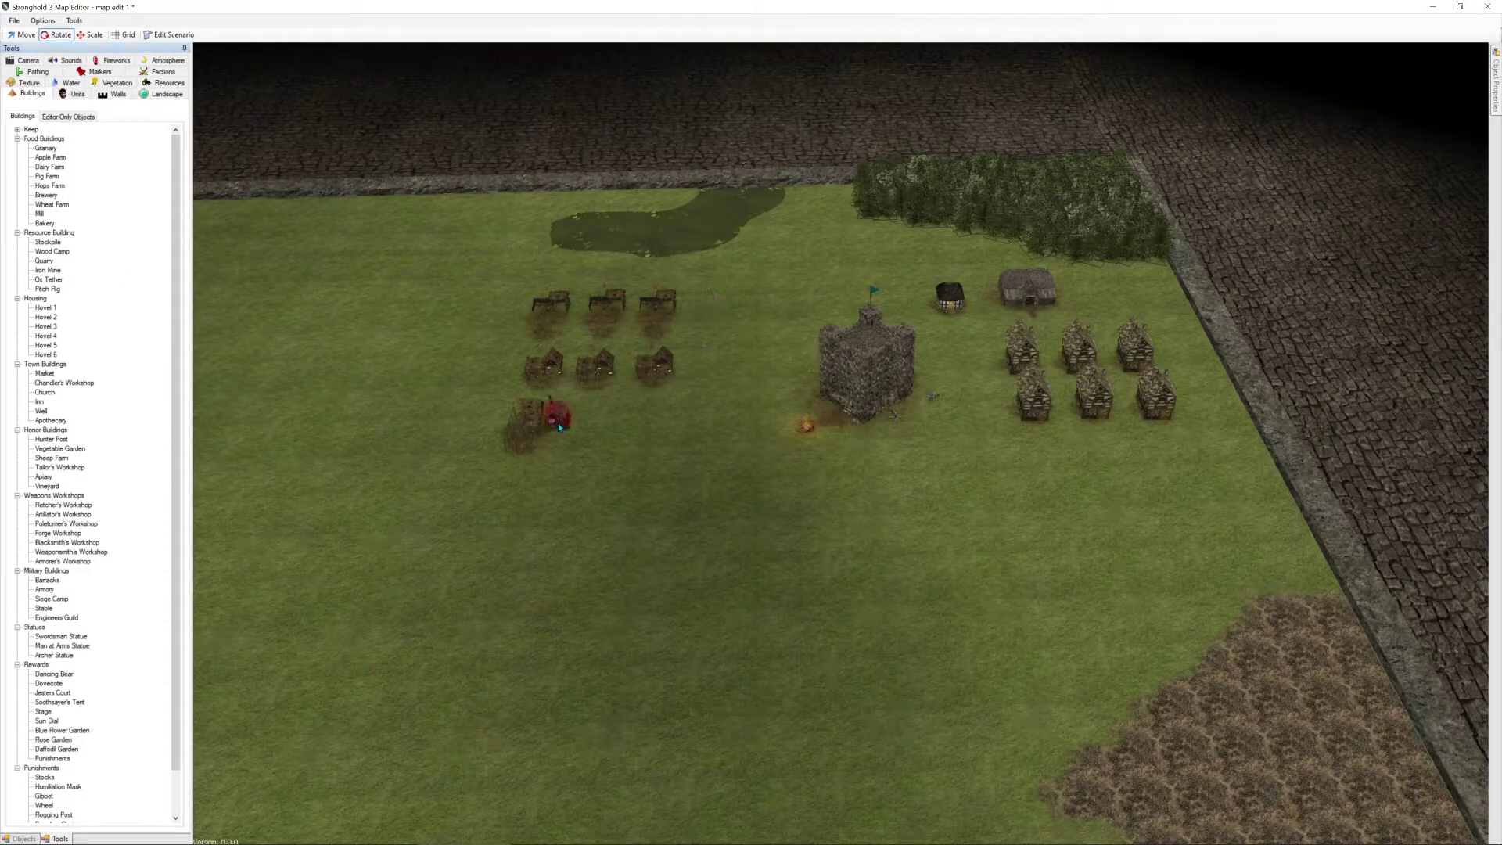
Add two Wheat Farms next to the Brewery and a tight cluster of Mills between the Apple Farms and the keep
left_click(44, 207)
left_click(616, 426)
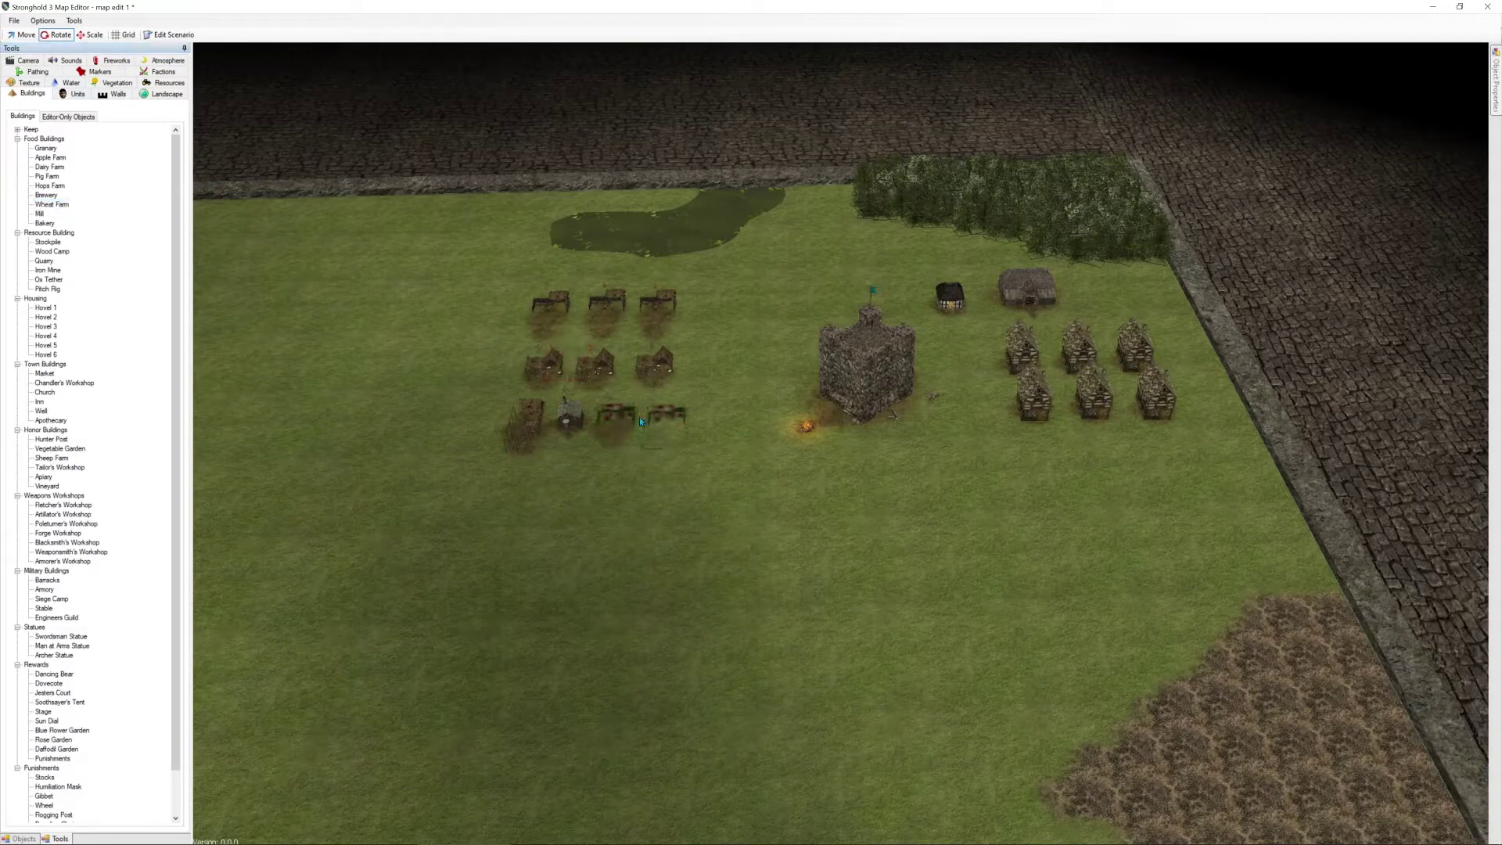
left_click(52, 205)
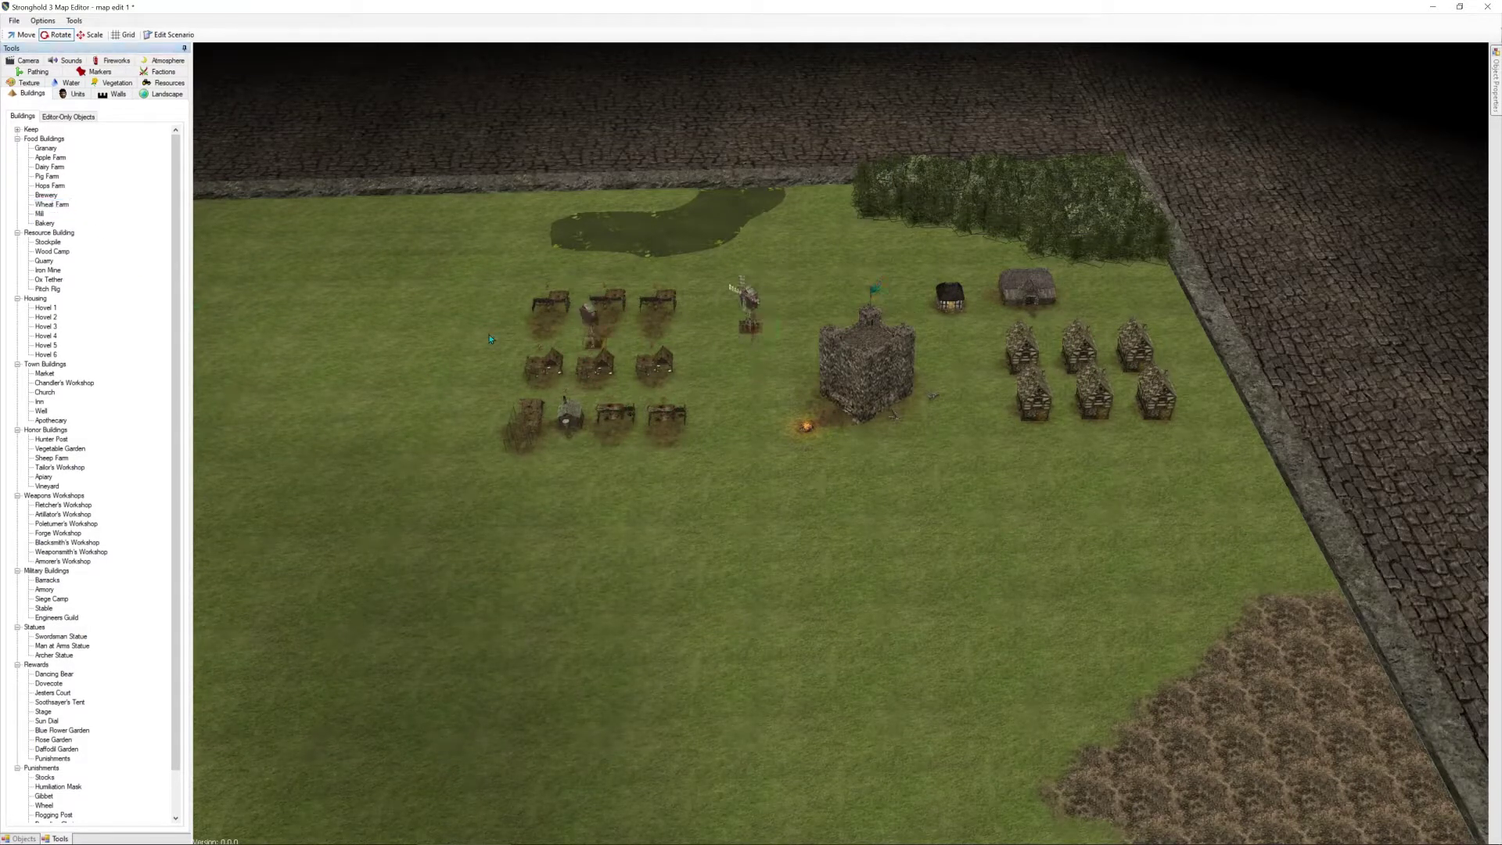
left_click(39, 213)
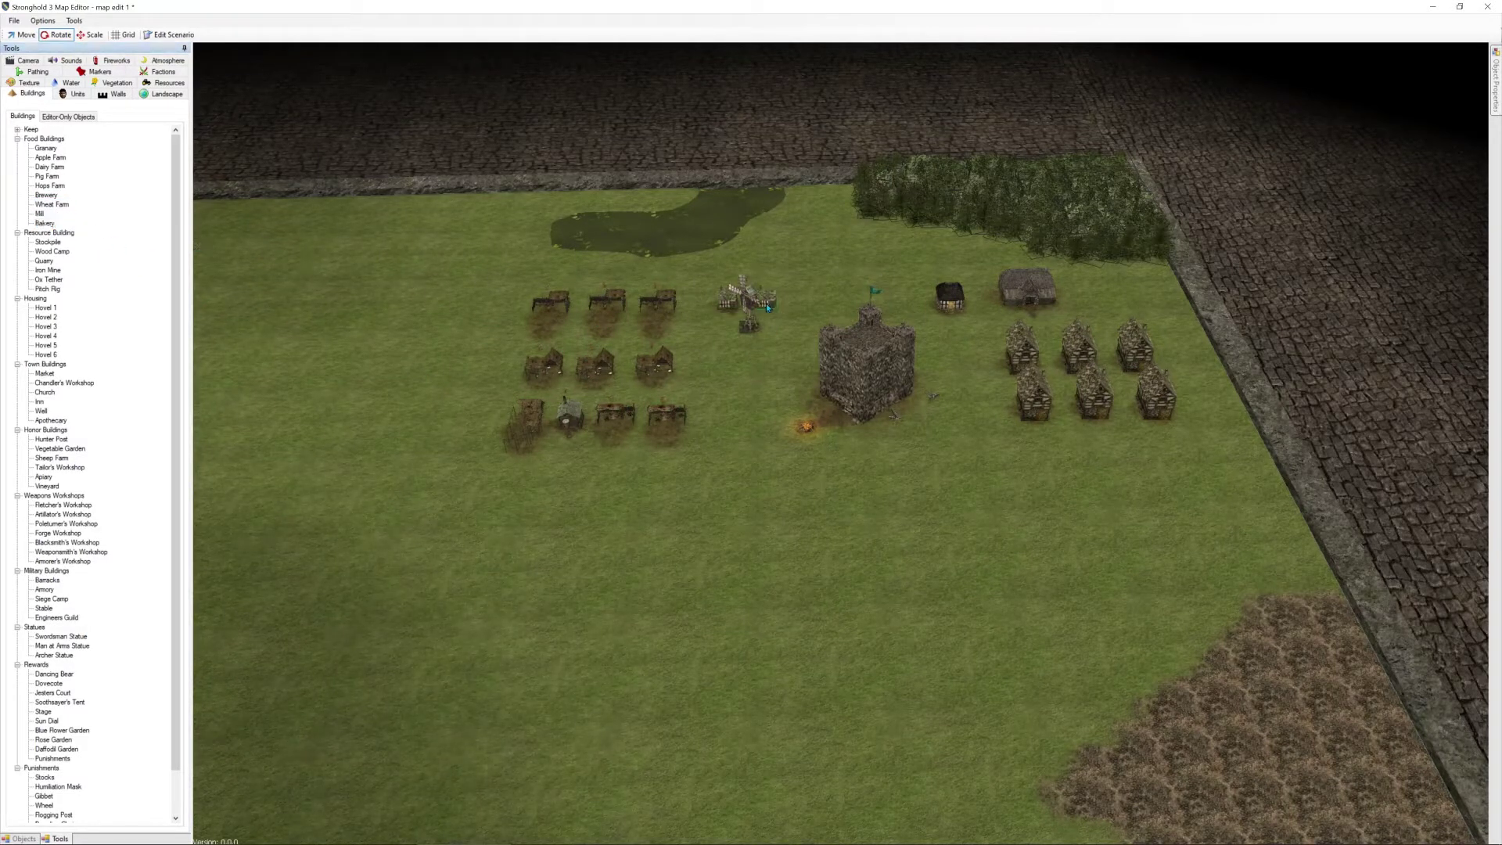
left_click(739, 305)
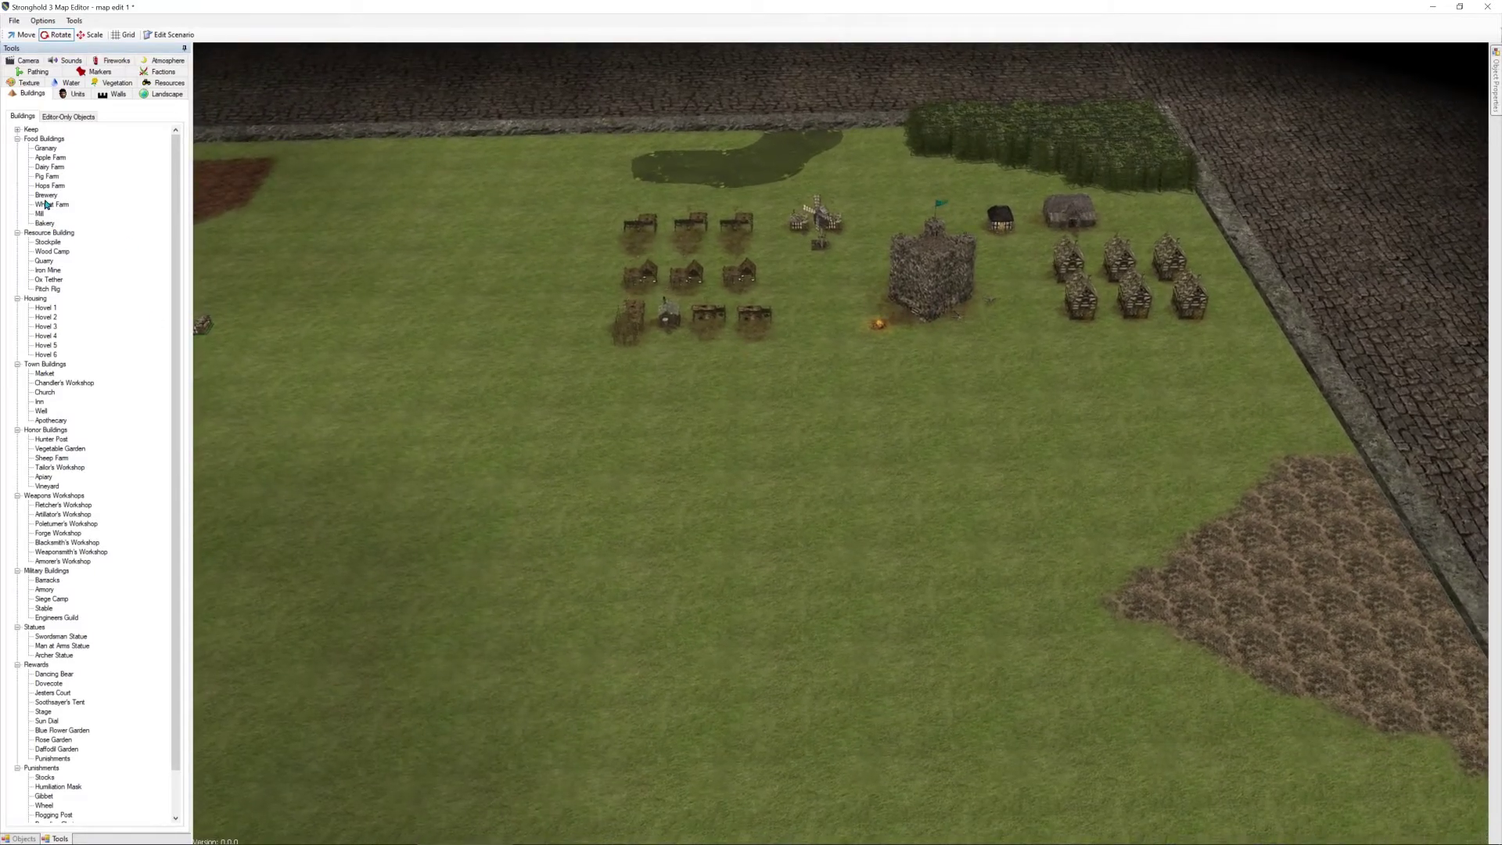
Place two Wood Camps at the edge of the forest behind the keep, one toward the pond and one beyond the storehouse
left_click(43, 254)
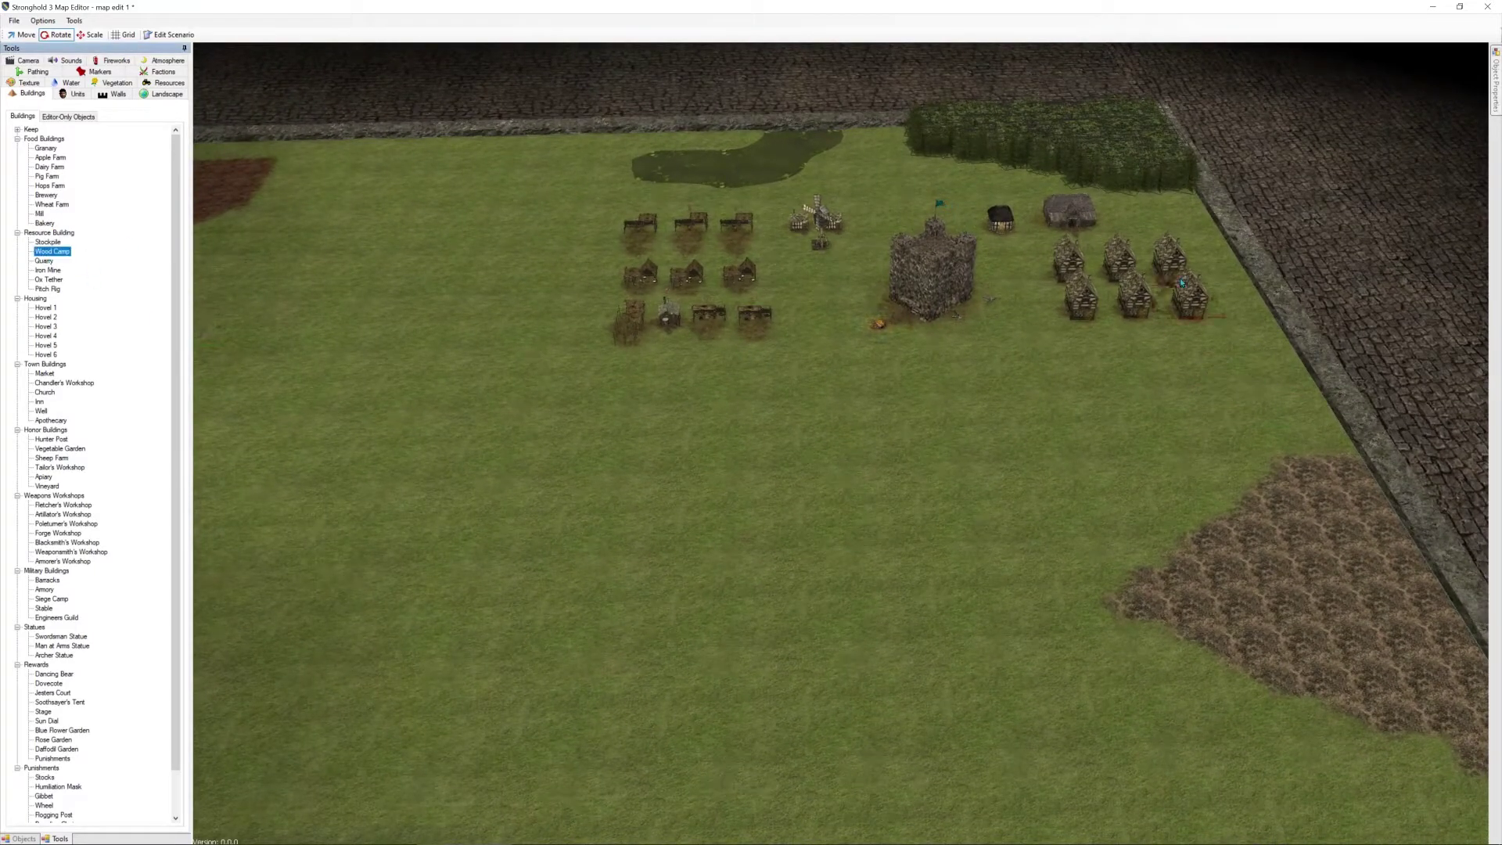
left_click(1167, 218)
key("Left")
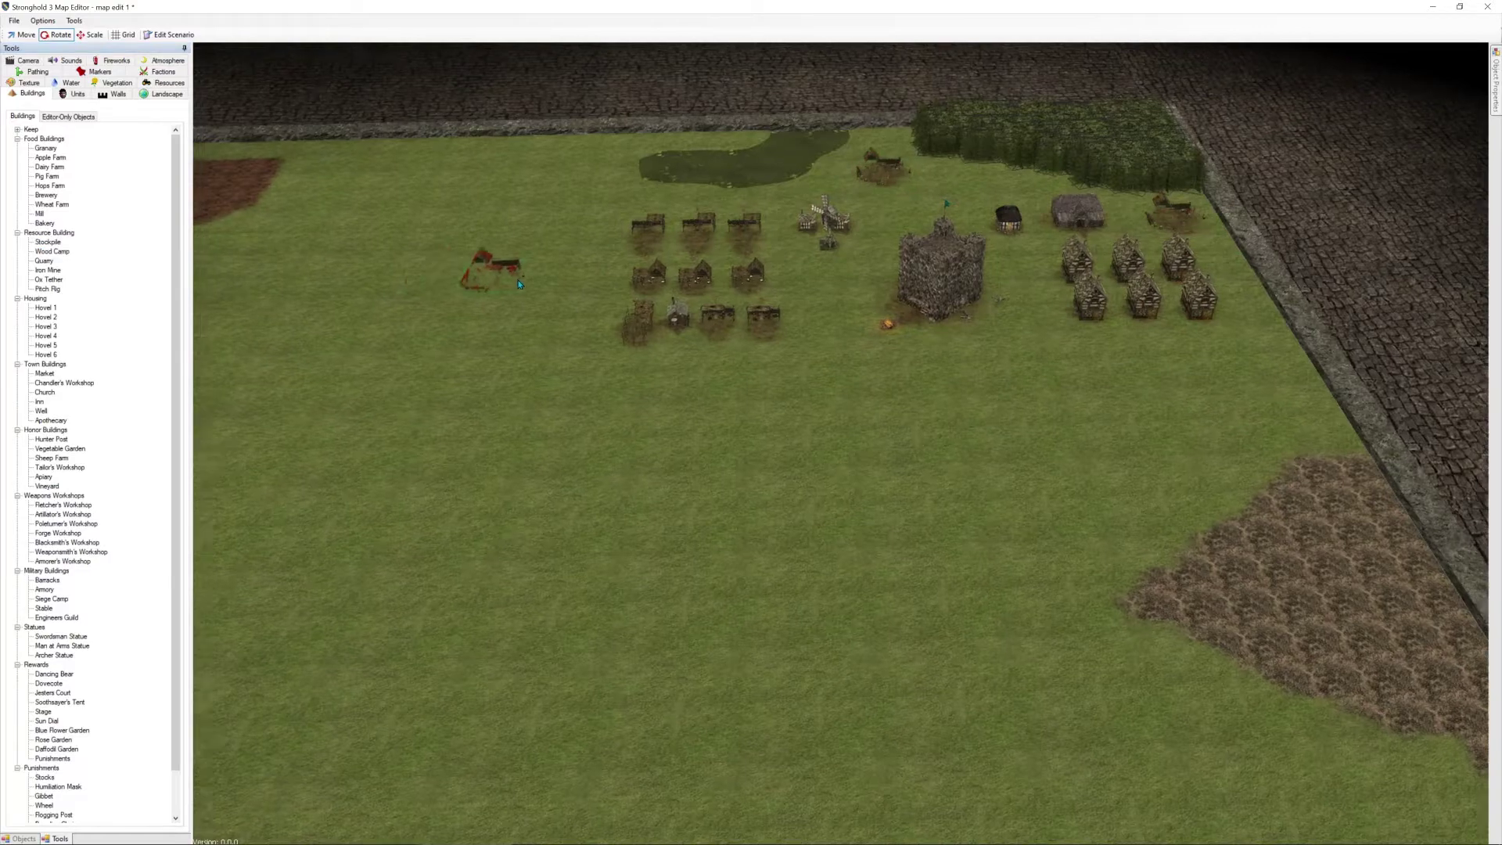
Place a Quarry and an Ox Tether on the stone patch near the green-flag keep
left_click(50, 253)
key("Left")
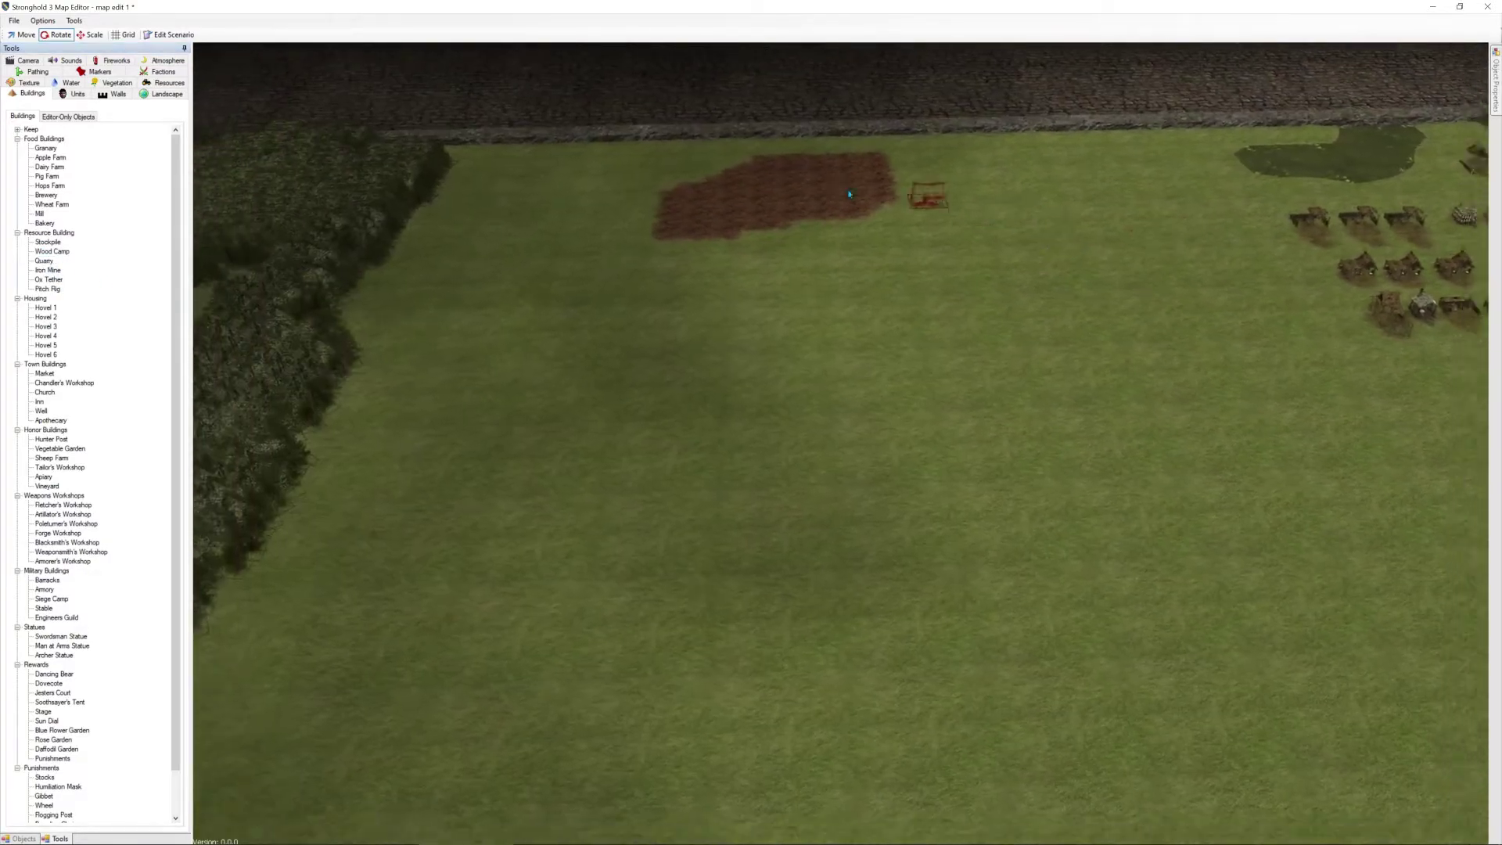
key("e")
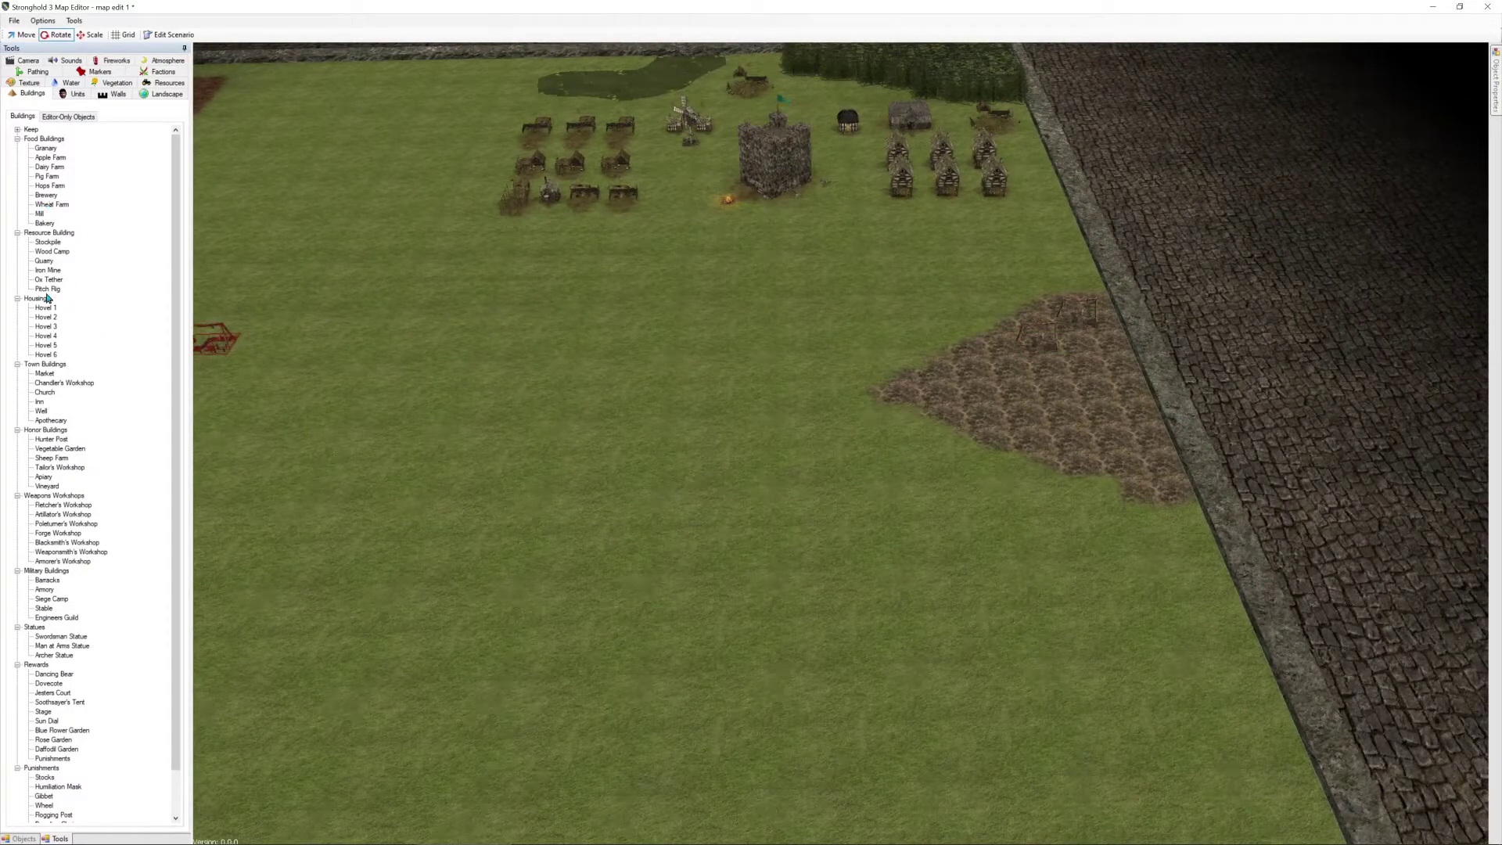
left_click(47, 280)
left_click(1053, 384)
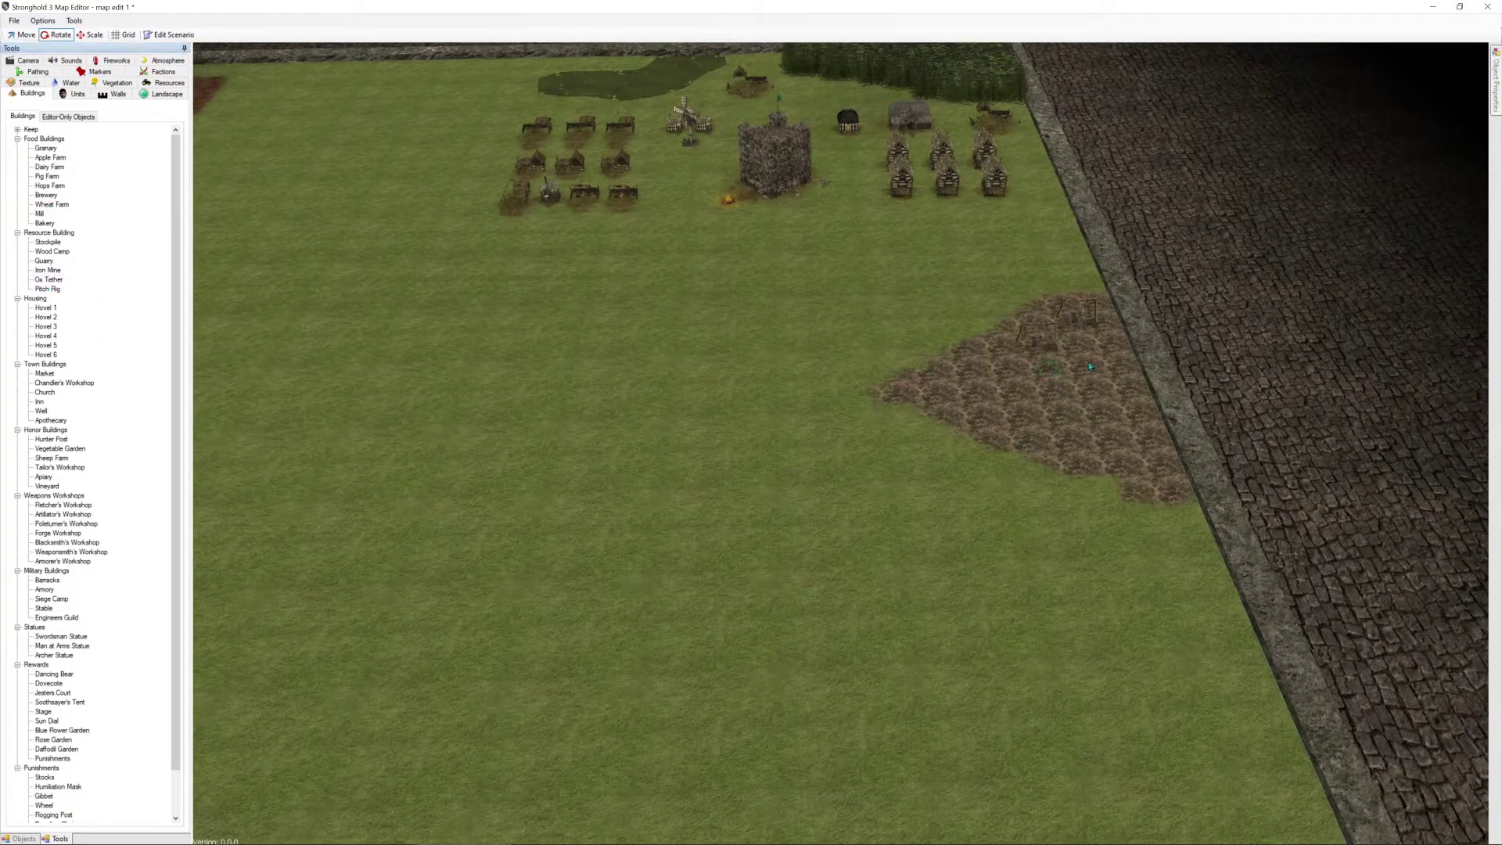
Place two Iron Mines side by side on the red ore patch beyond the pond and farm rows
key("a")
key("w")
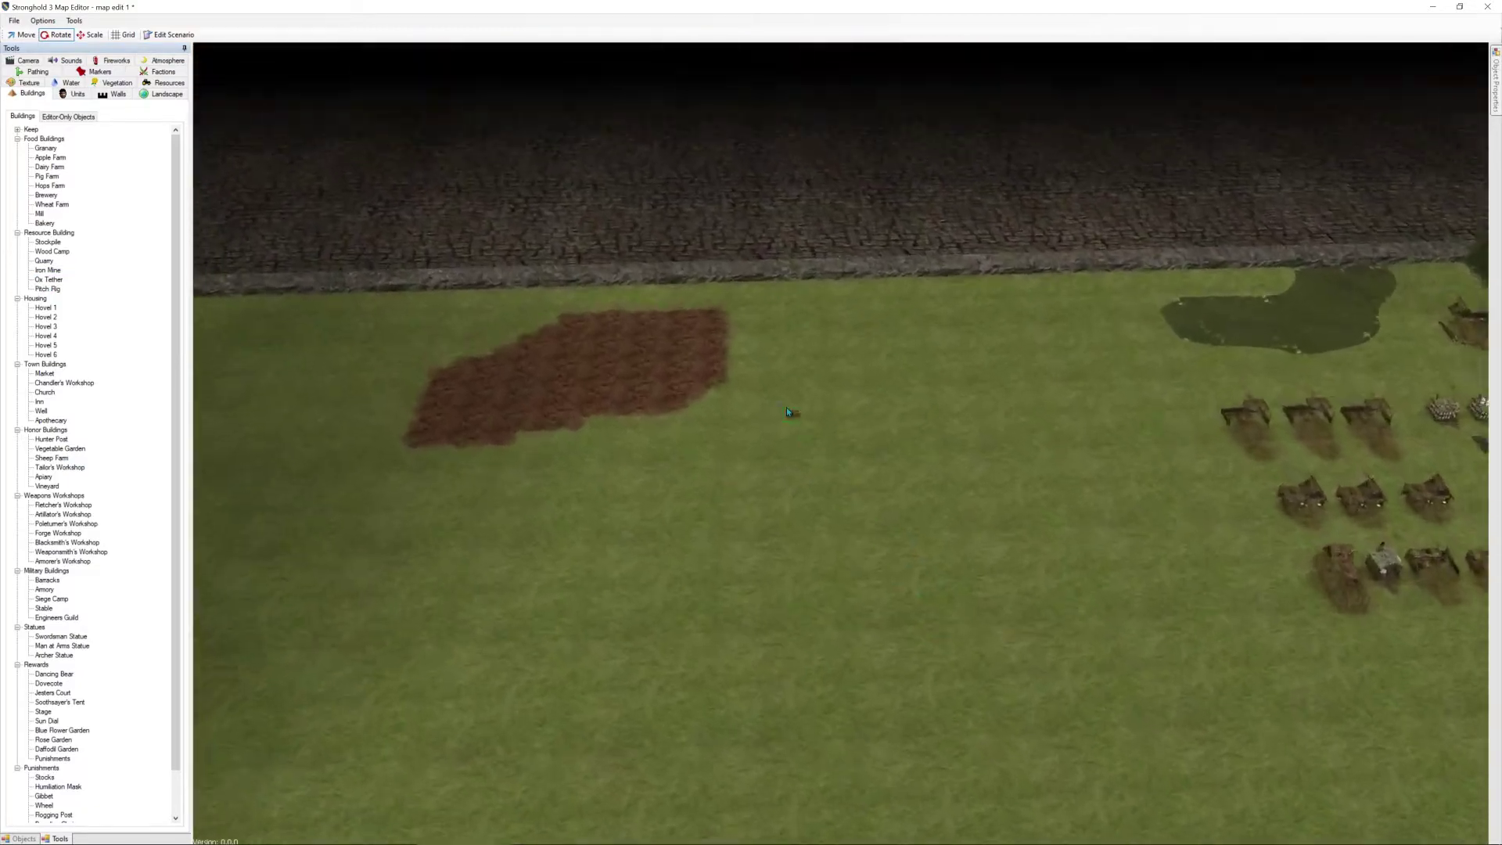
left_click(49, 270)
left_click(593, 399)
left_click(698, 387)
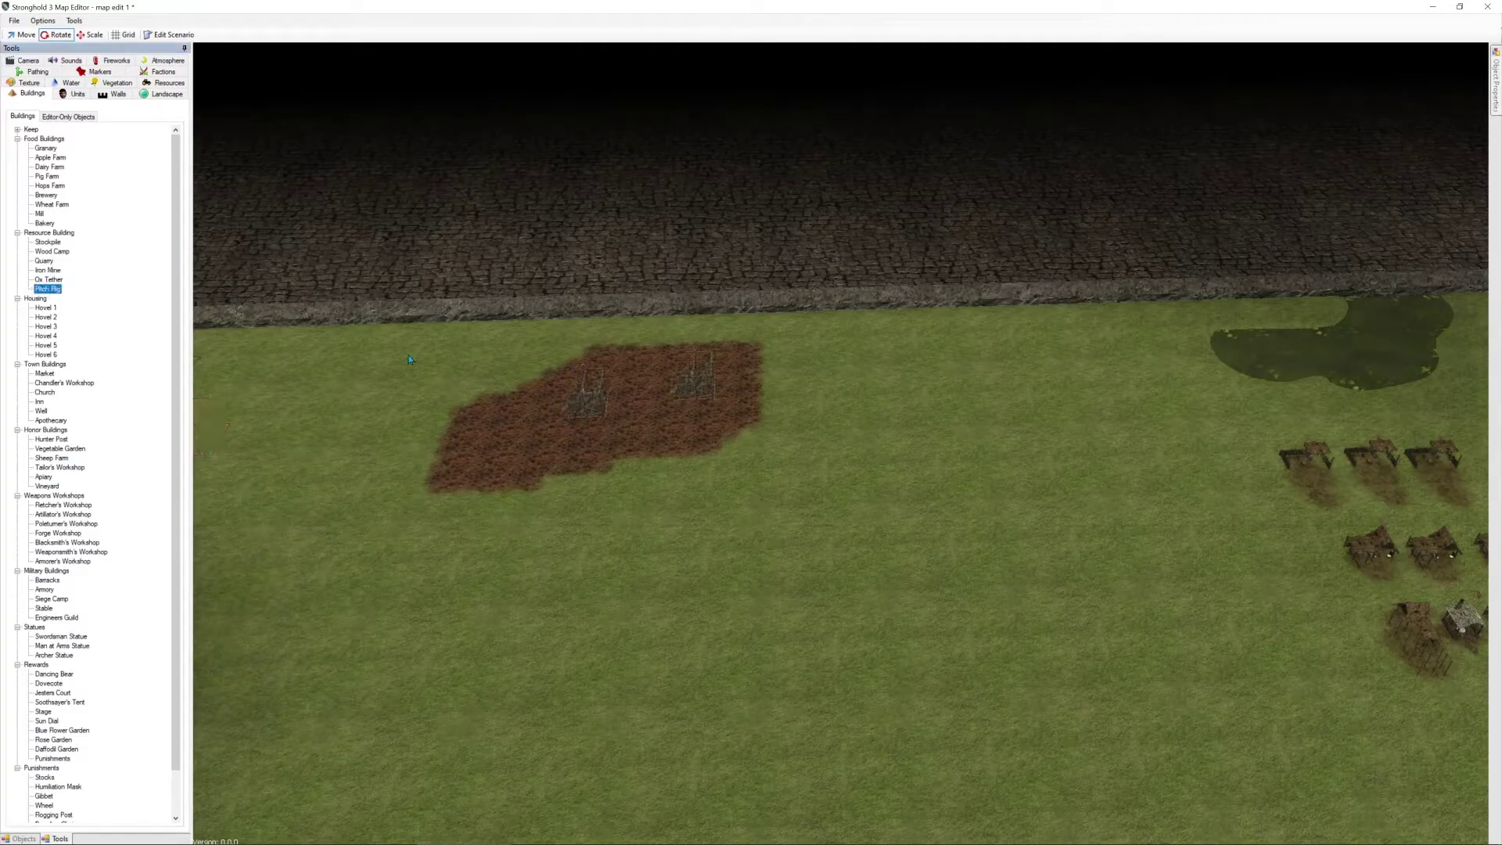
Place two Pitch Rigs in the dark pond behind the Apple Farms
key("w")
key("d")
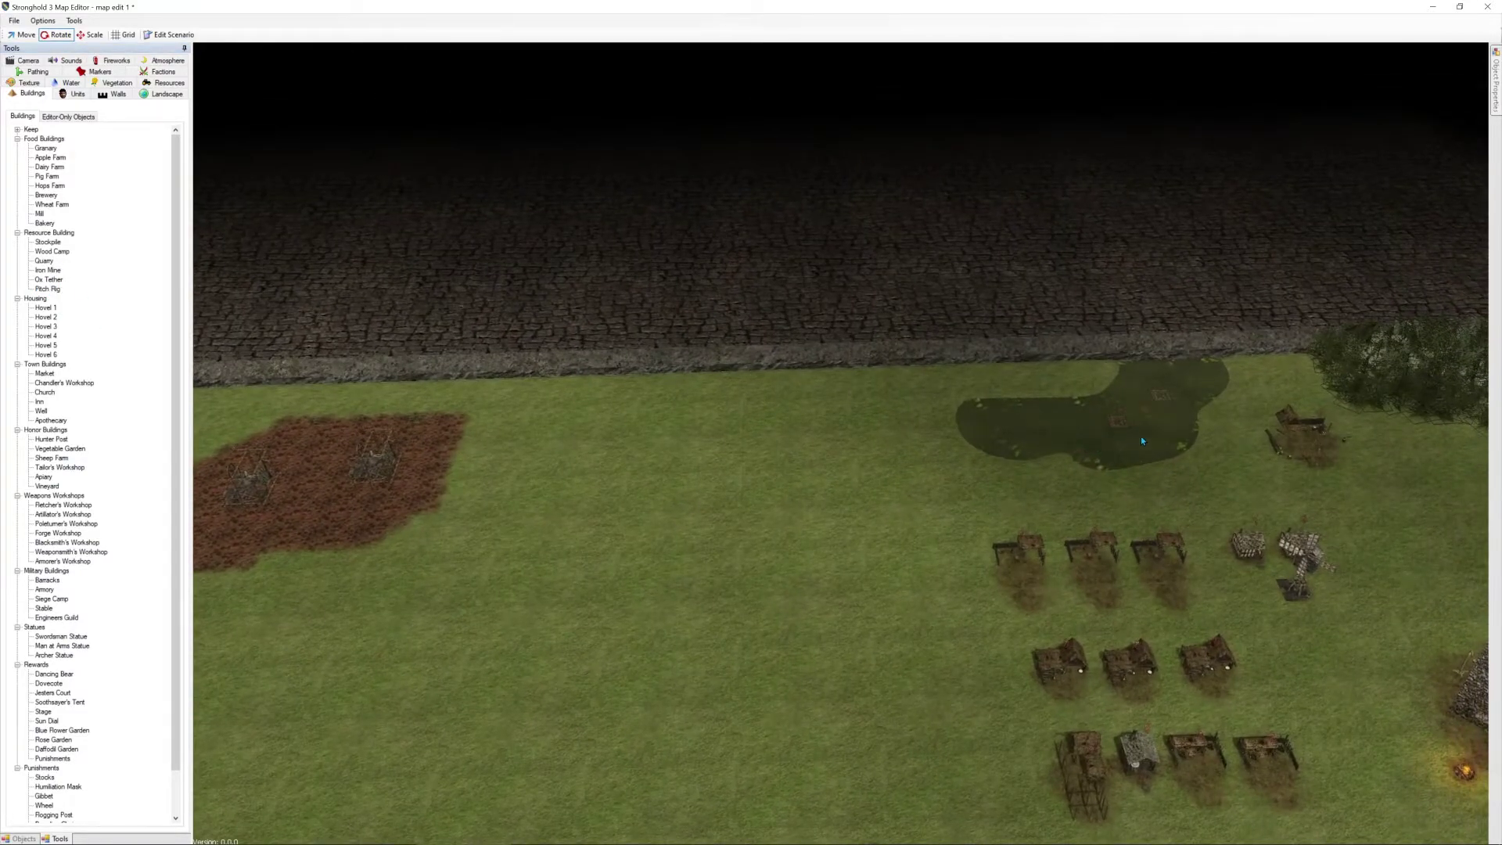
key("s")
key("a")
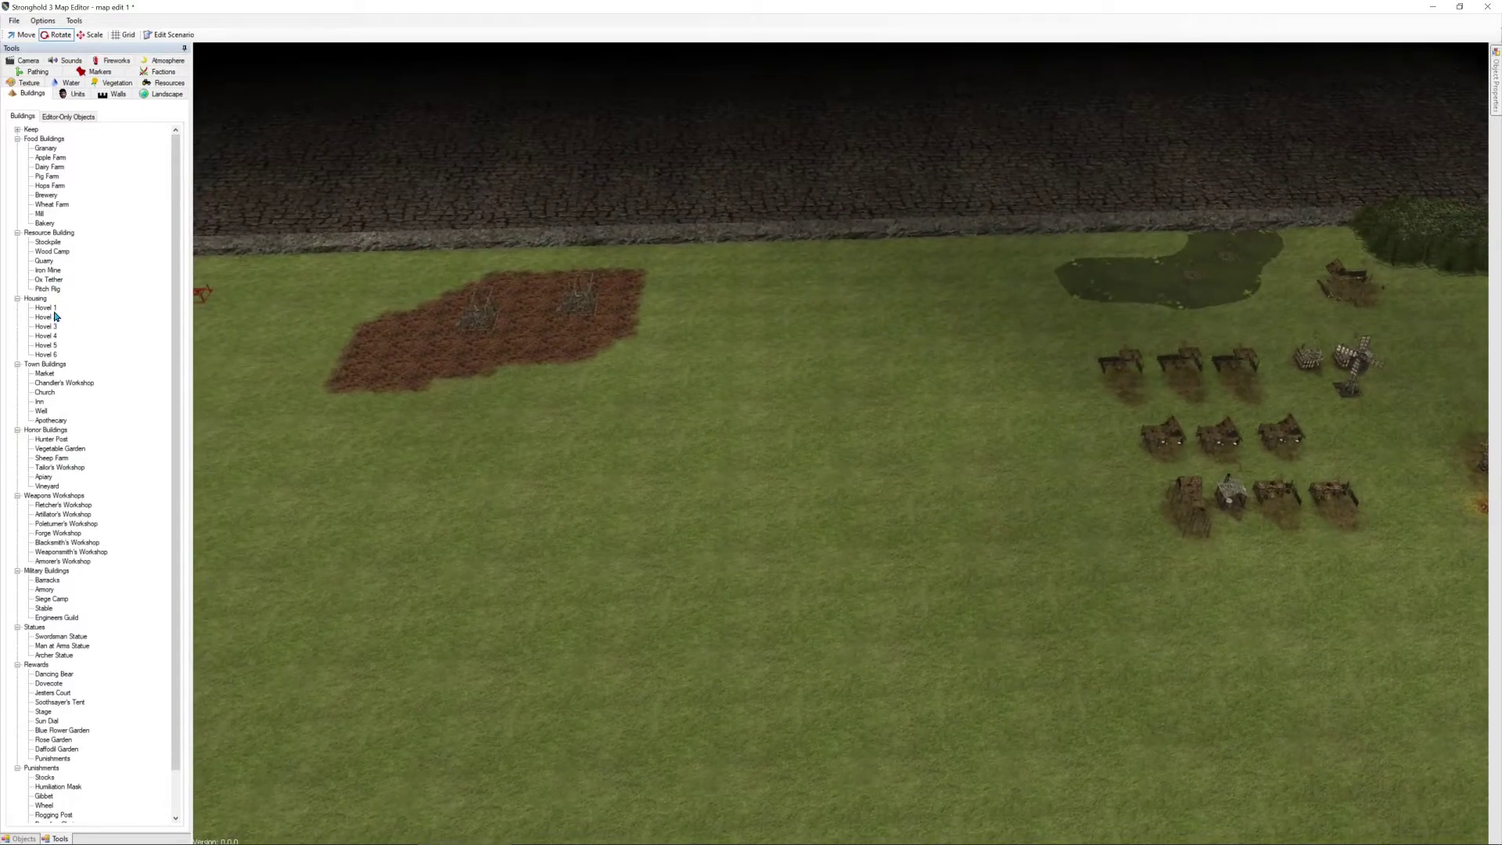
Build a Church between the red ore patch and the pond, with a Well and a Chandler's Workshop on either side
left_click(45, 392)
left_click(861, 325)
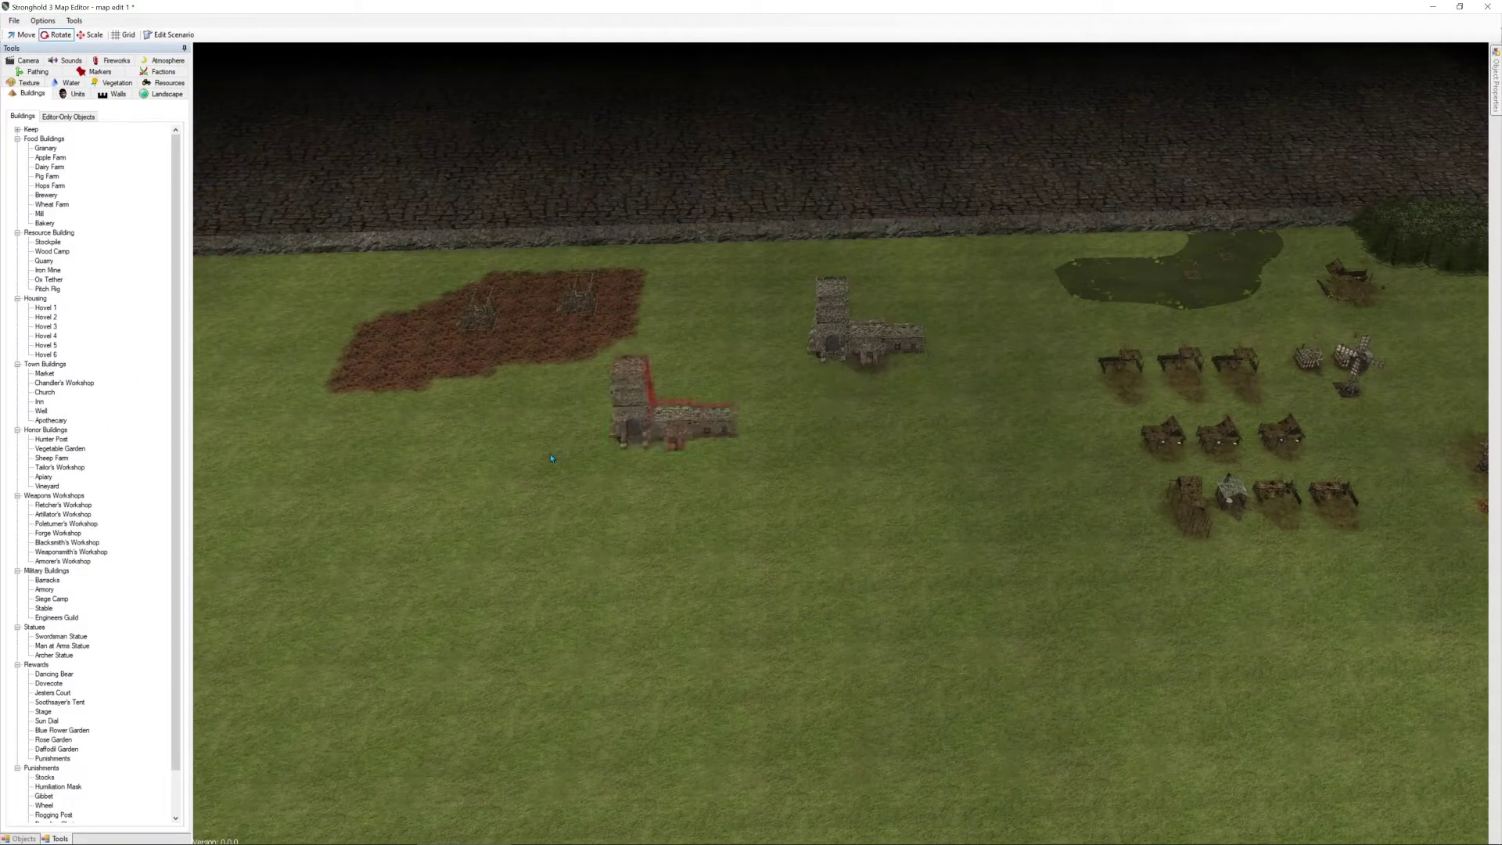
left_click(40, 410)
left_click(952, 358)
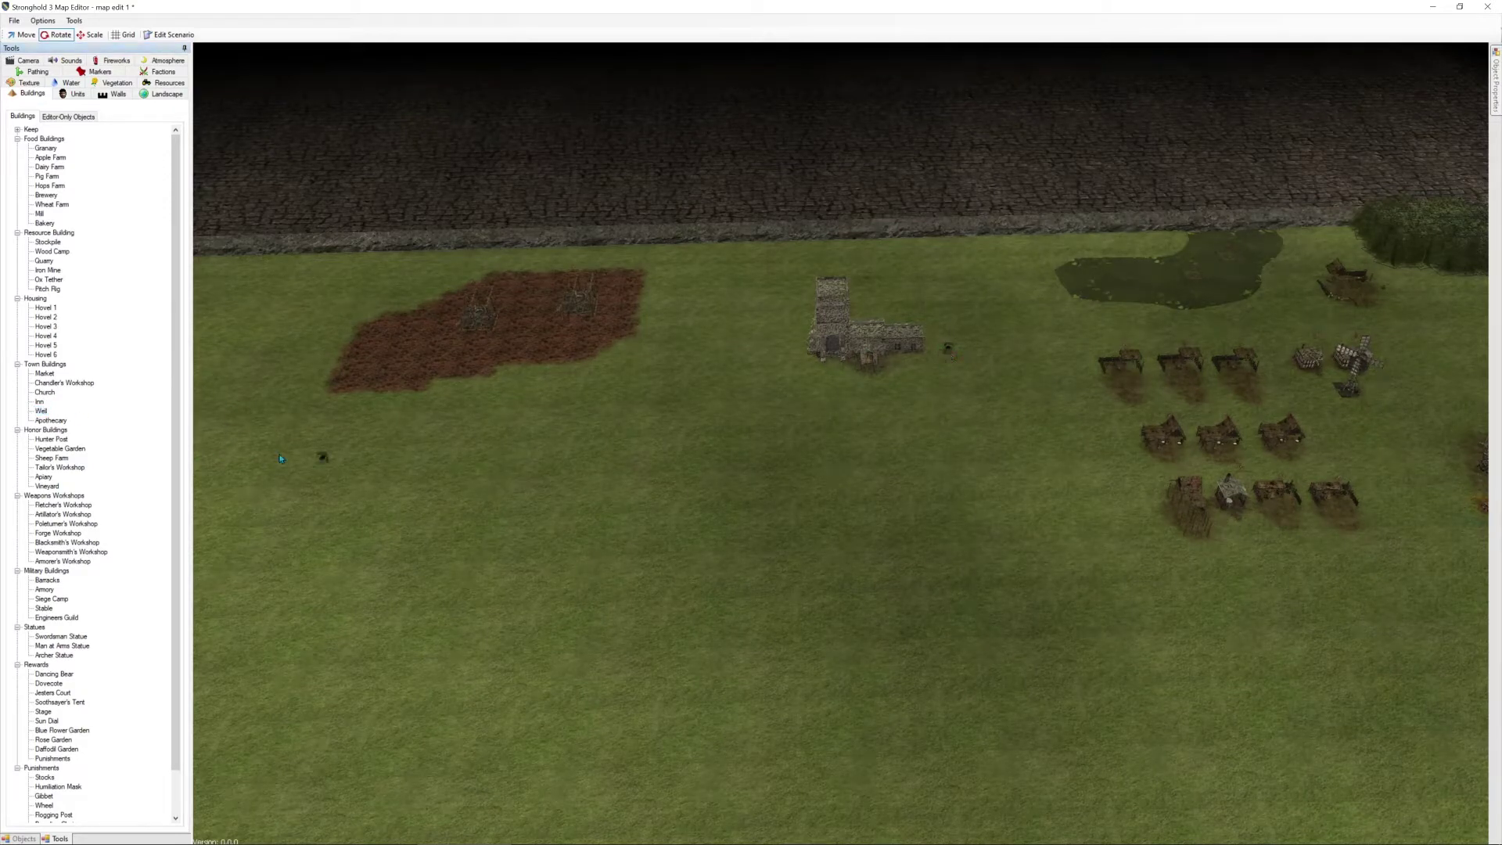
left_click(45, 384)
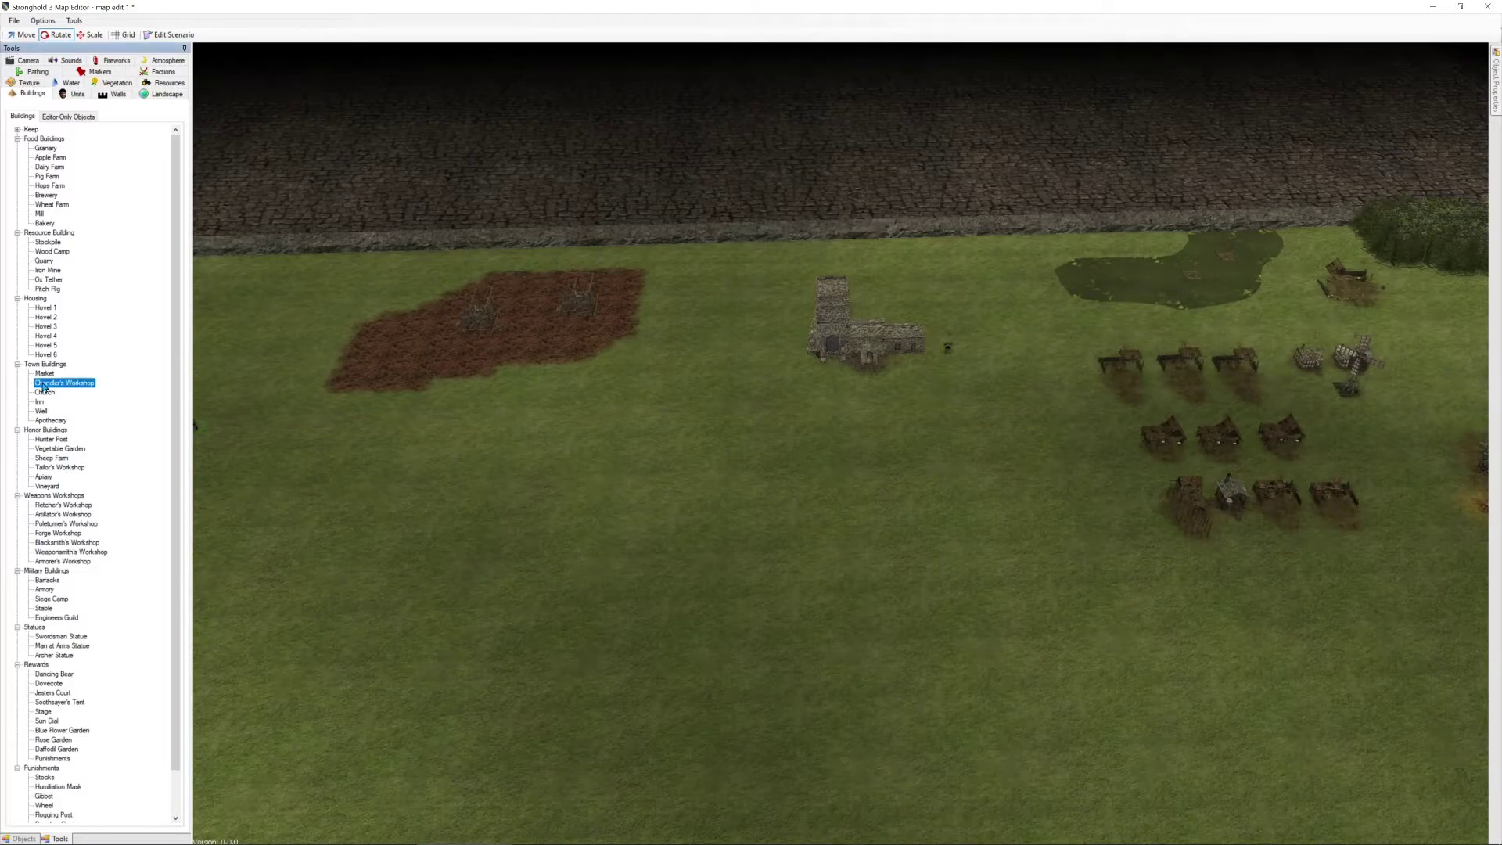
left_click(779, 309)
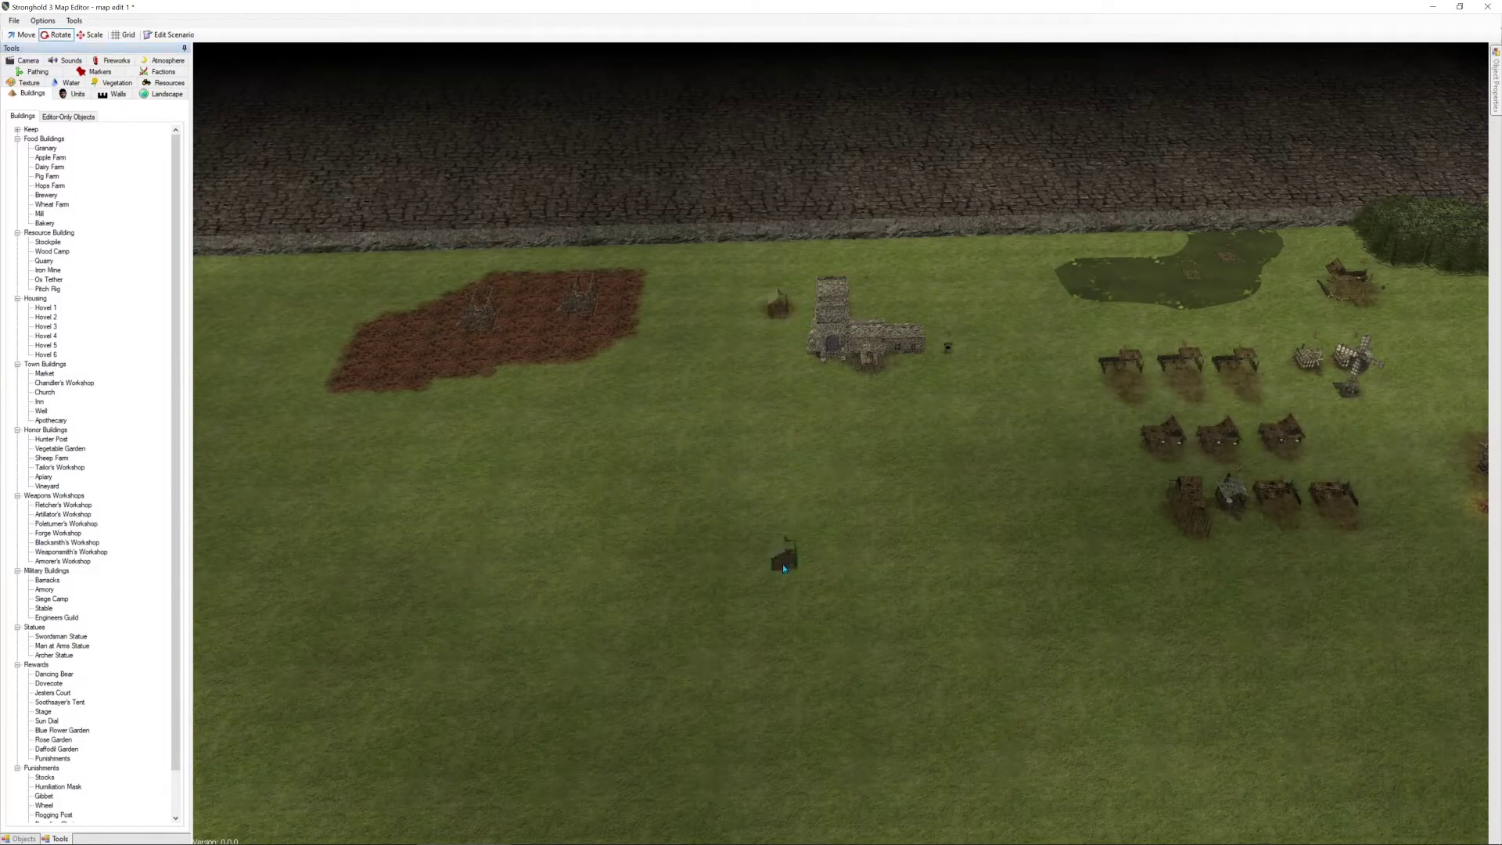
At the blue-flag keep, place two Wood Camps along the forest edge near the storehouse
middle_click_drag(821, 477, 956, 273)
middle_click_drag(876, 349, 1181, 258)
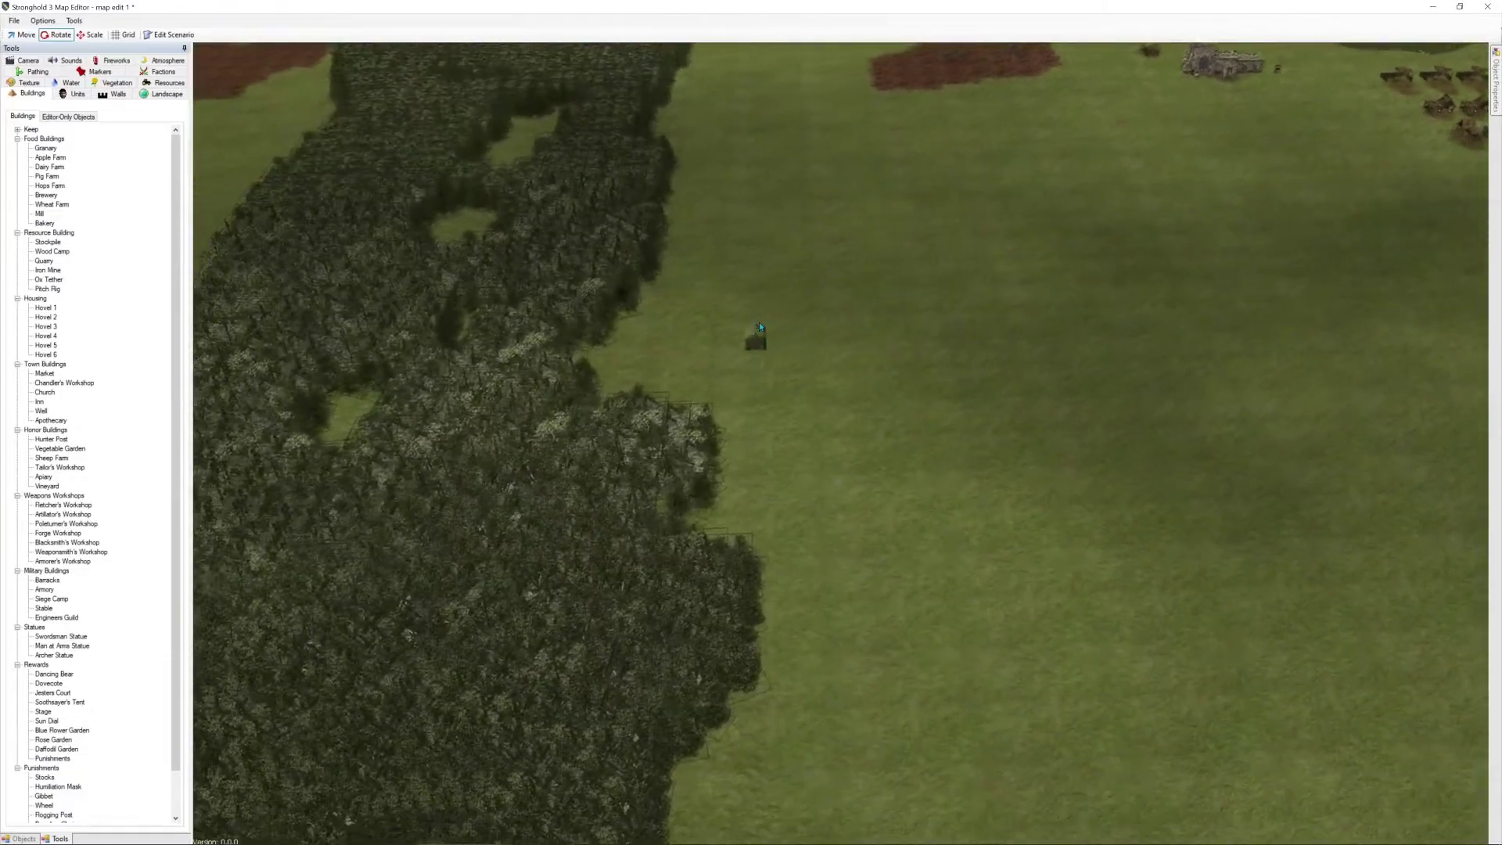
middle_click_drag(759, 322, 1102, 332)
middle_click_drag(718, 292, 1220, 321)
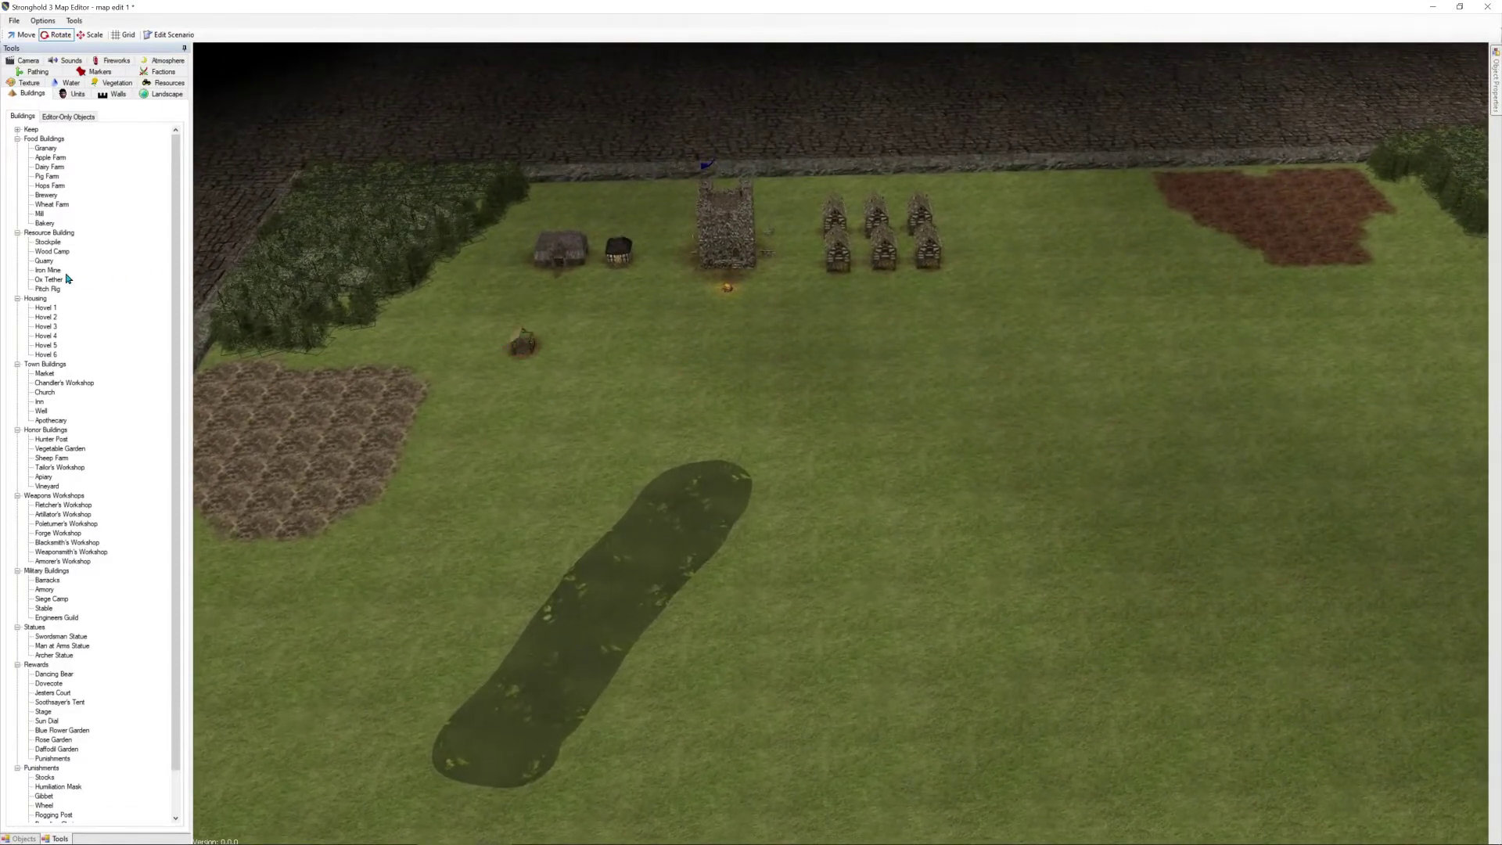
left_click(52, 251)
left_click(457, 307)
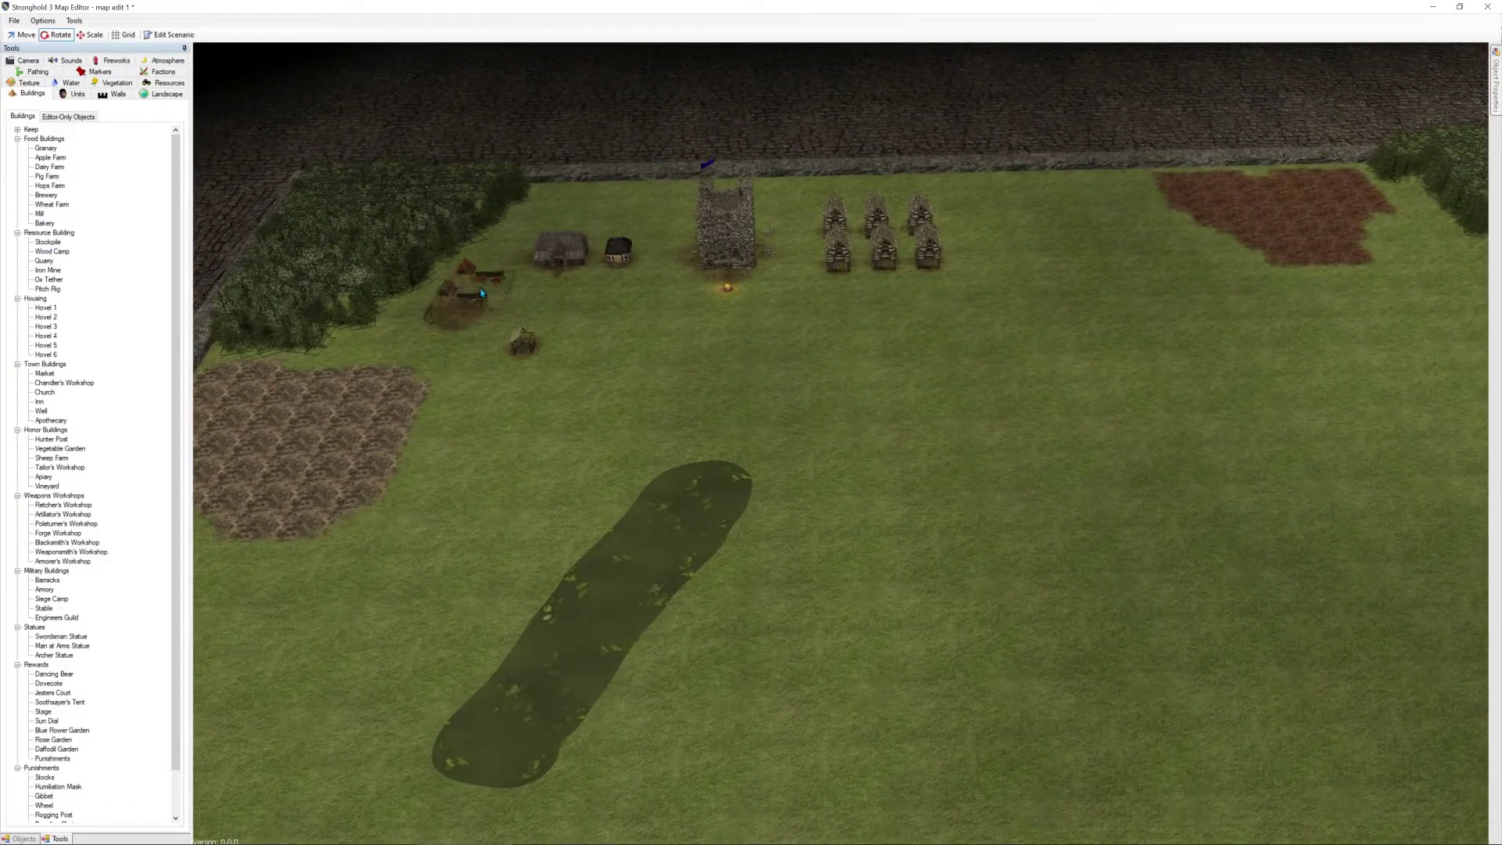
Place two Iron Mines on the blue settlement's red ore patch, and a Quarry with an Ox Tether on its stone patch
left_click(48, 270)
left_click(1282, 202)
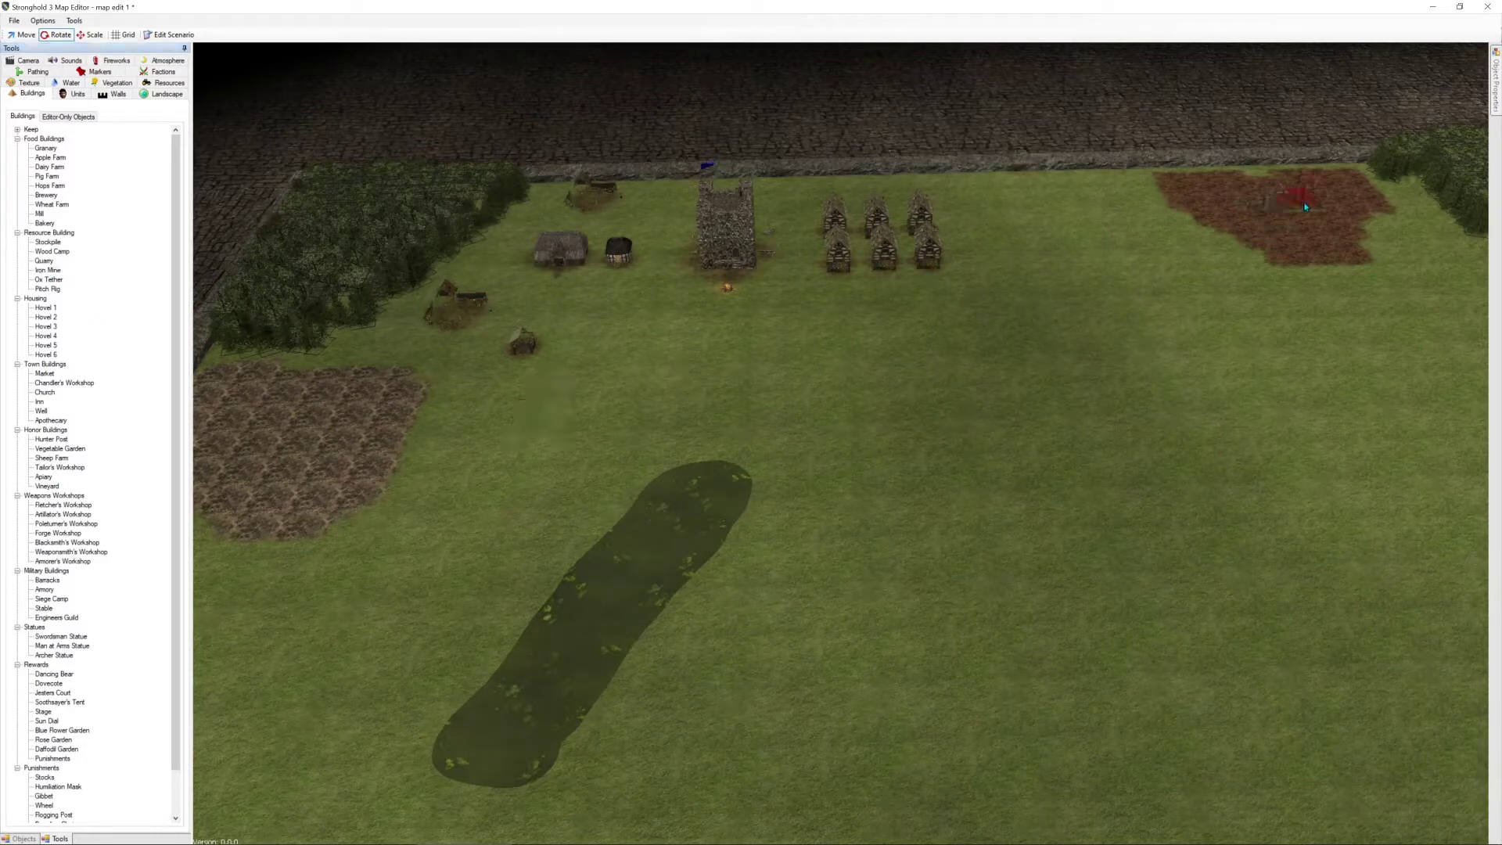
left_click(47, 270)
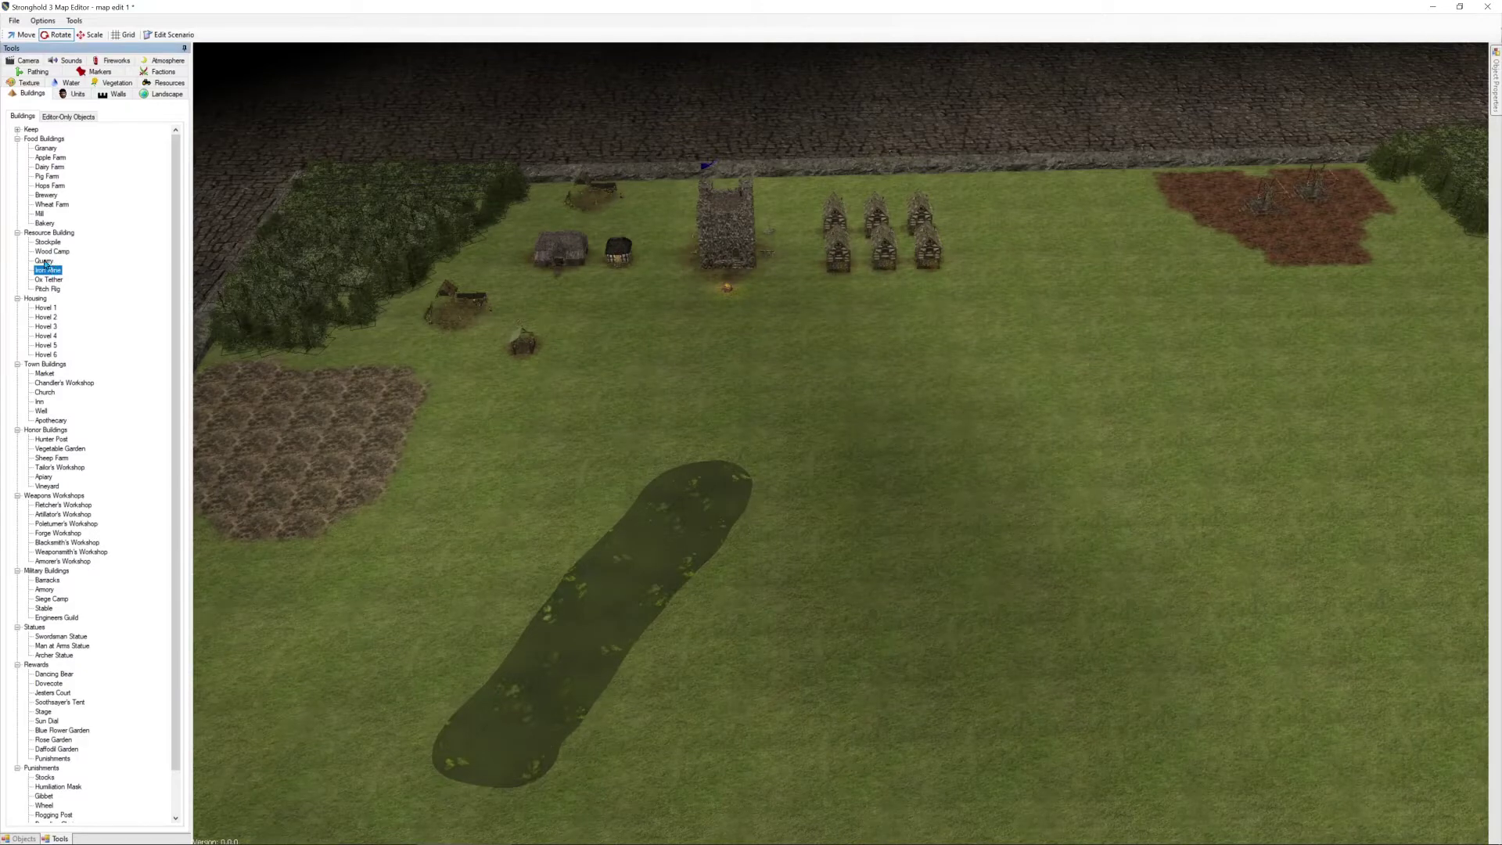
left_click(320, 399)
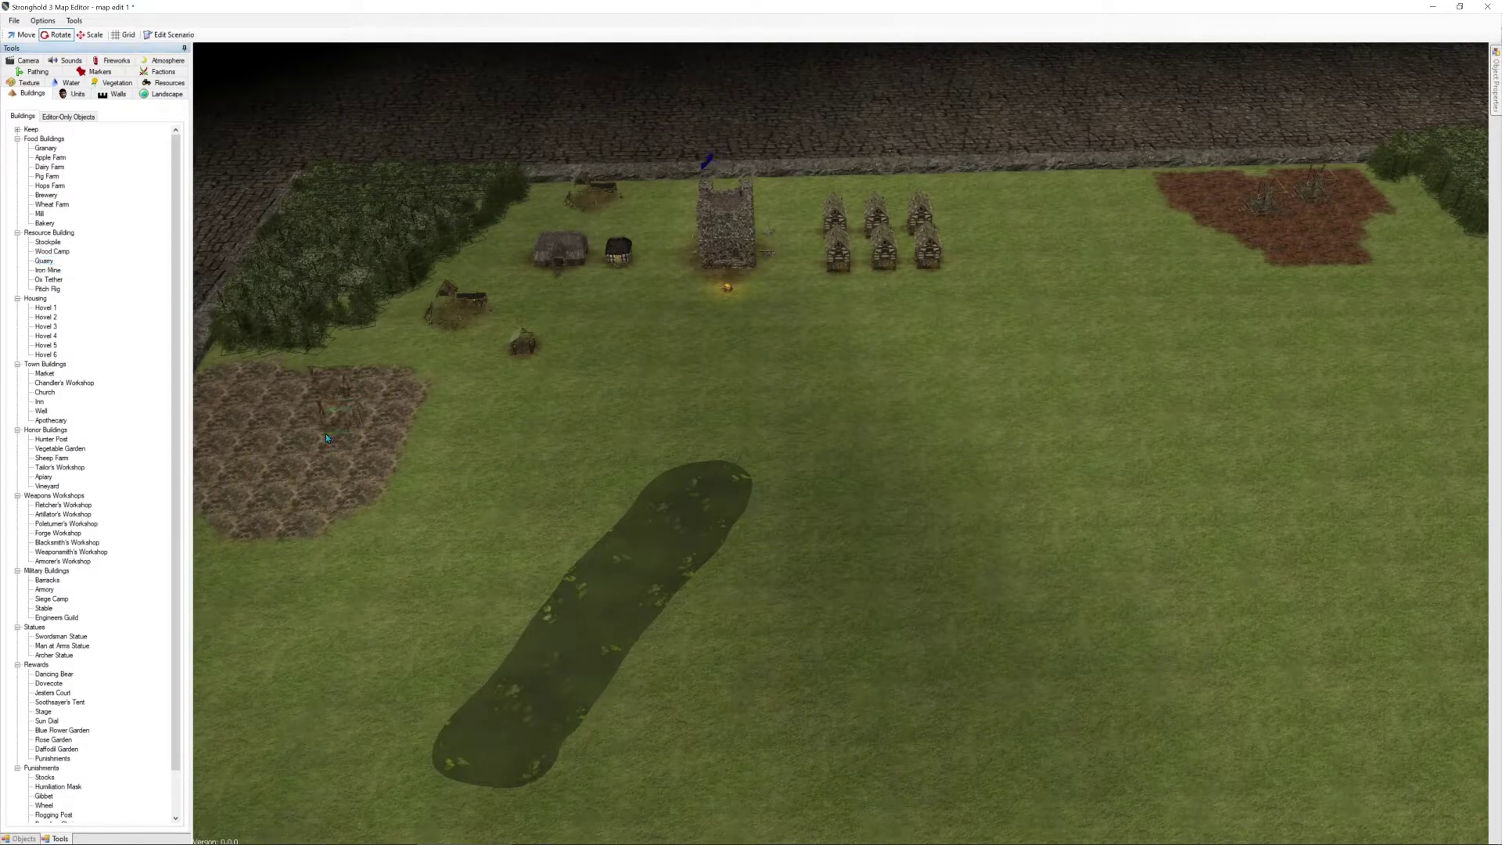
left_click(48, 279)
left_click(374, 384)
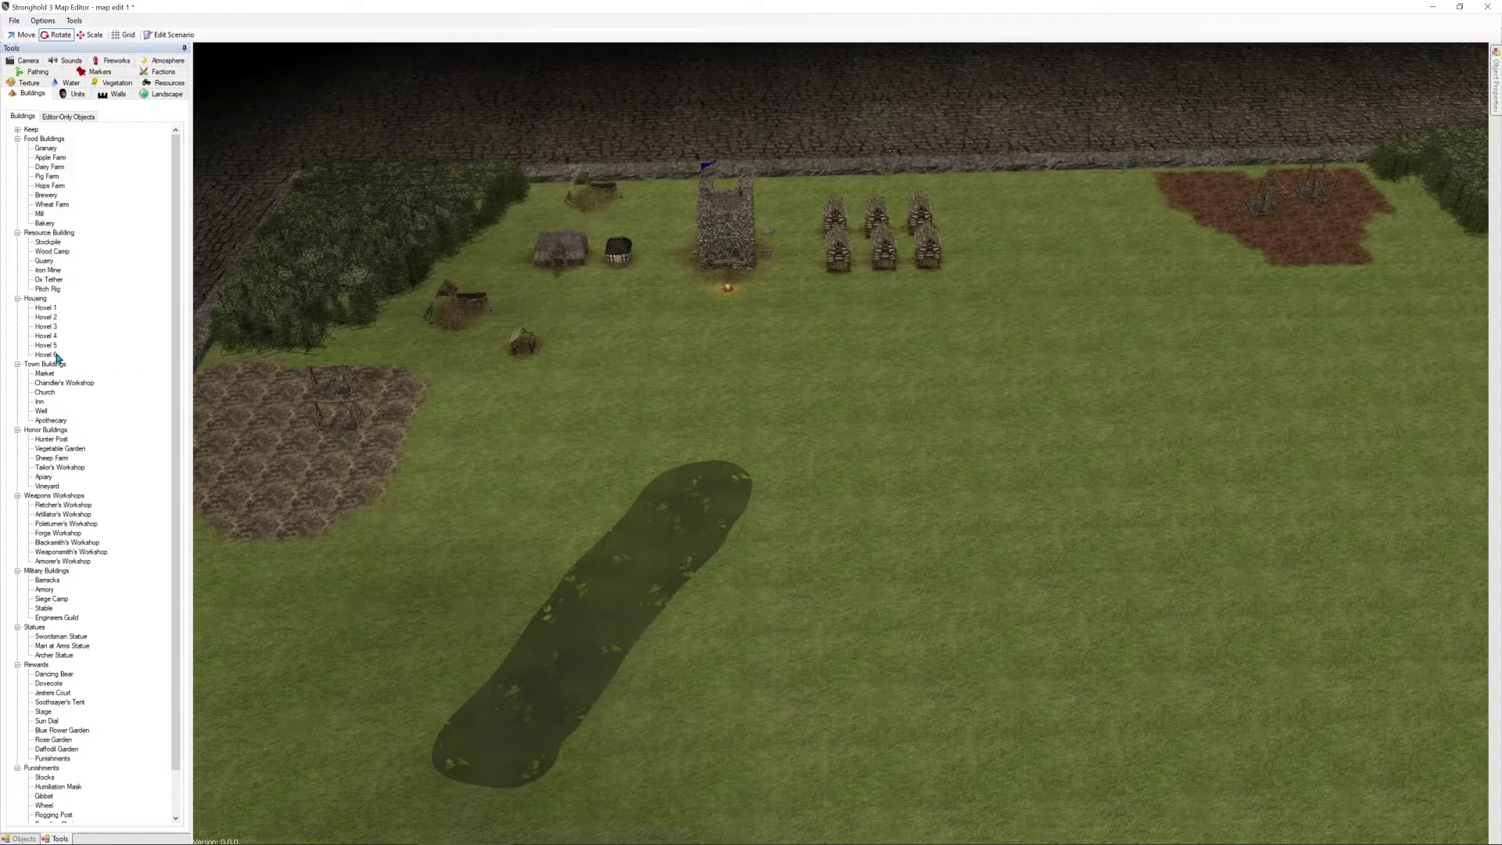
Place two Pitch Rigs in the upper half of the long pitch pond in front of the blue-flag keep
left_click(48, 289)
left_click(688, 497)
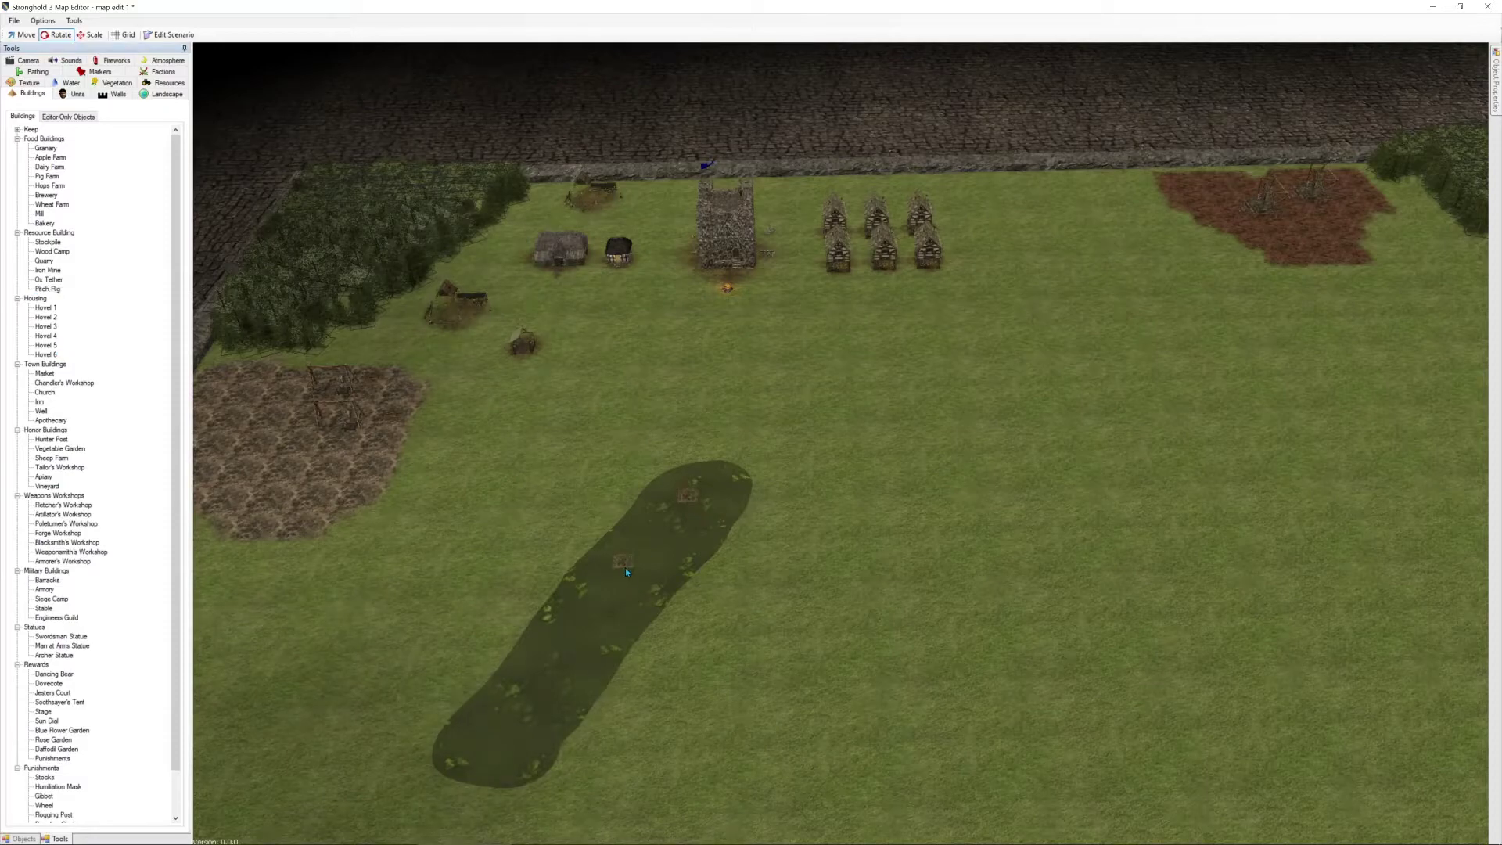
left_click(626, 568)
Start a farm row in front of the blue-flag keep with two Apple Farms
scroll(1220, 599, "down", 4)
middle_click_drag(1204, 601, 313, 434)
middle_click_drag(1377, 532, 938, 508)
mouse_move(1322, 479)
middle_mouse_down()
mouse_move(982, 689)
mouse_move(901, 424)
mouse_move(727, 243)
middle_mouse_up()
mouse_move(1167, 646)
middle_mouse_down()
mouse_move(1162, 429)
mouse_move(1196, 524)
middle_mouse_up()
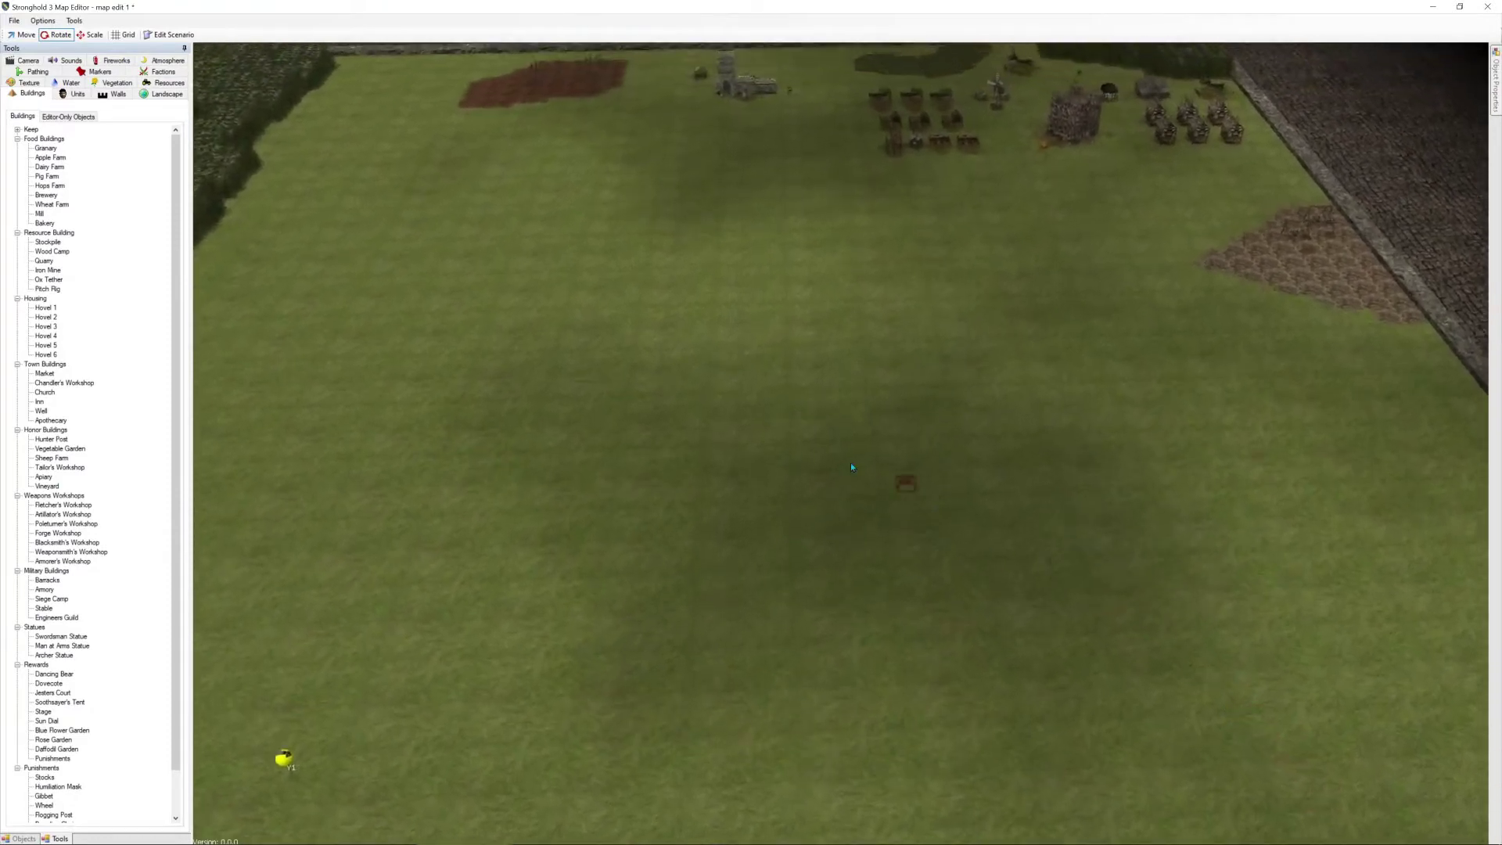
middle_click_drag(579, 442, 858, 492)
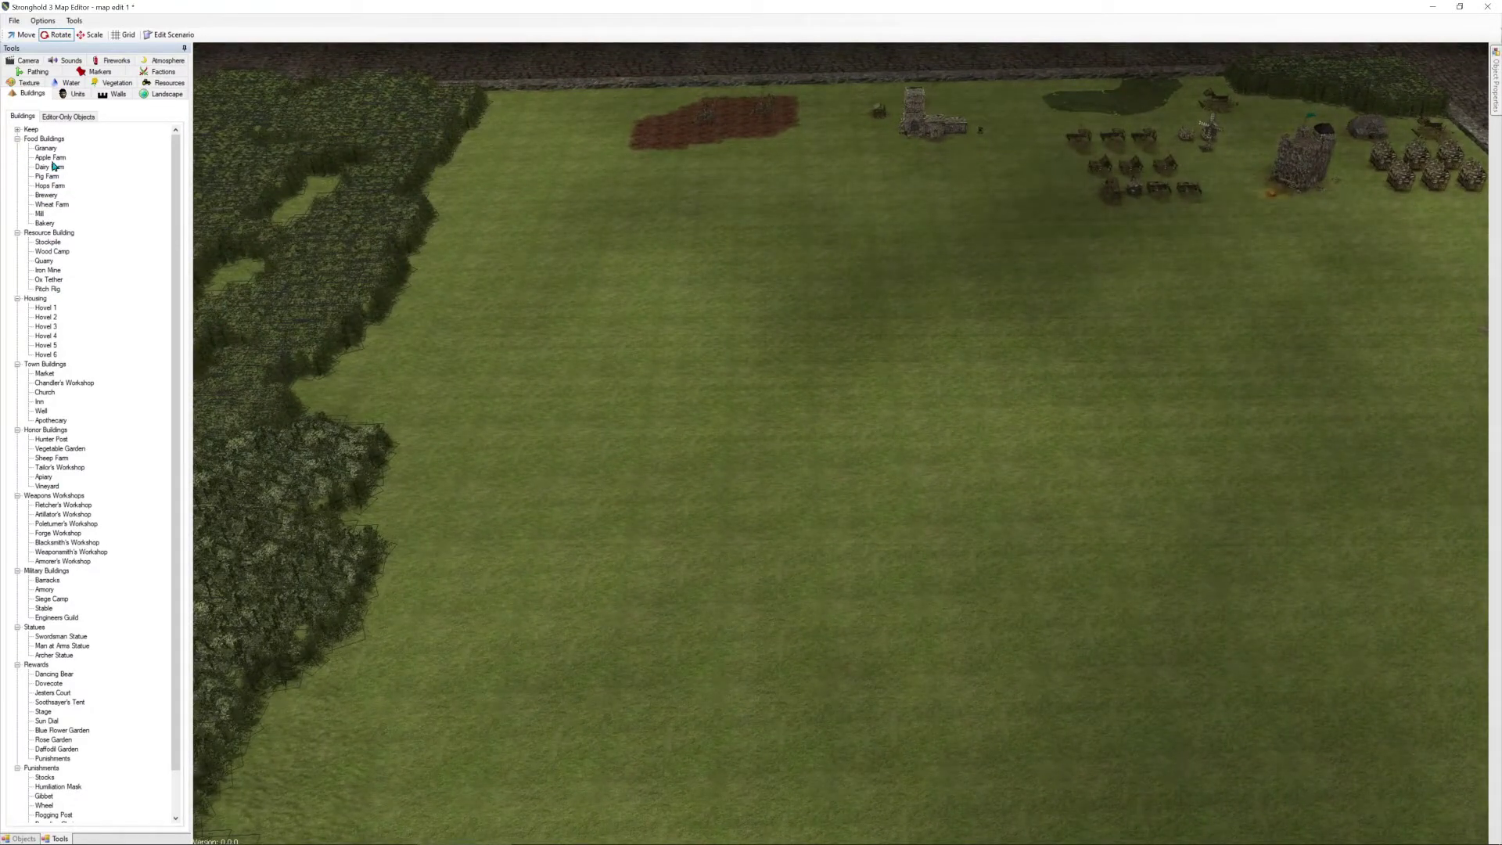
left_click(53, 161)
middle_click_drag(677, 313, 898, 337)
middle_click_drag(719, 301, 951, 291)
middle_click_drag(739, 266, 763, 349)
left_click(776, 336)
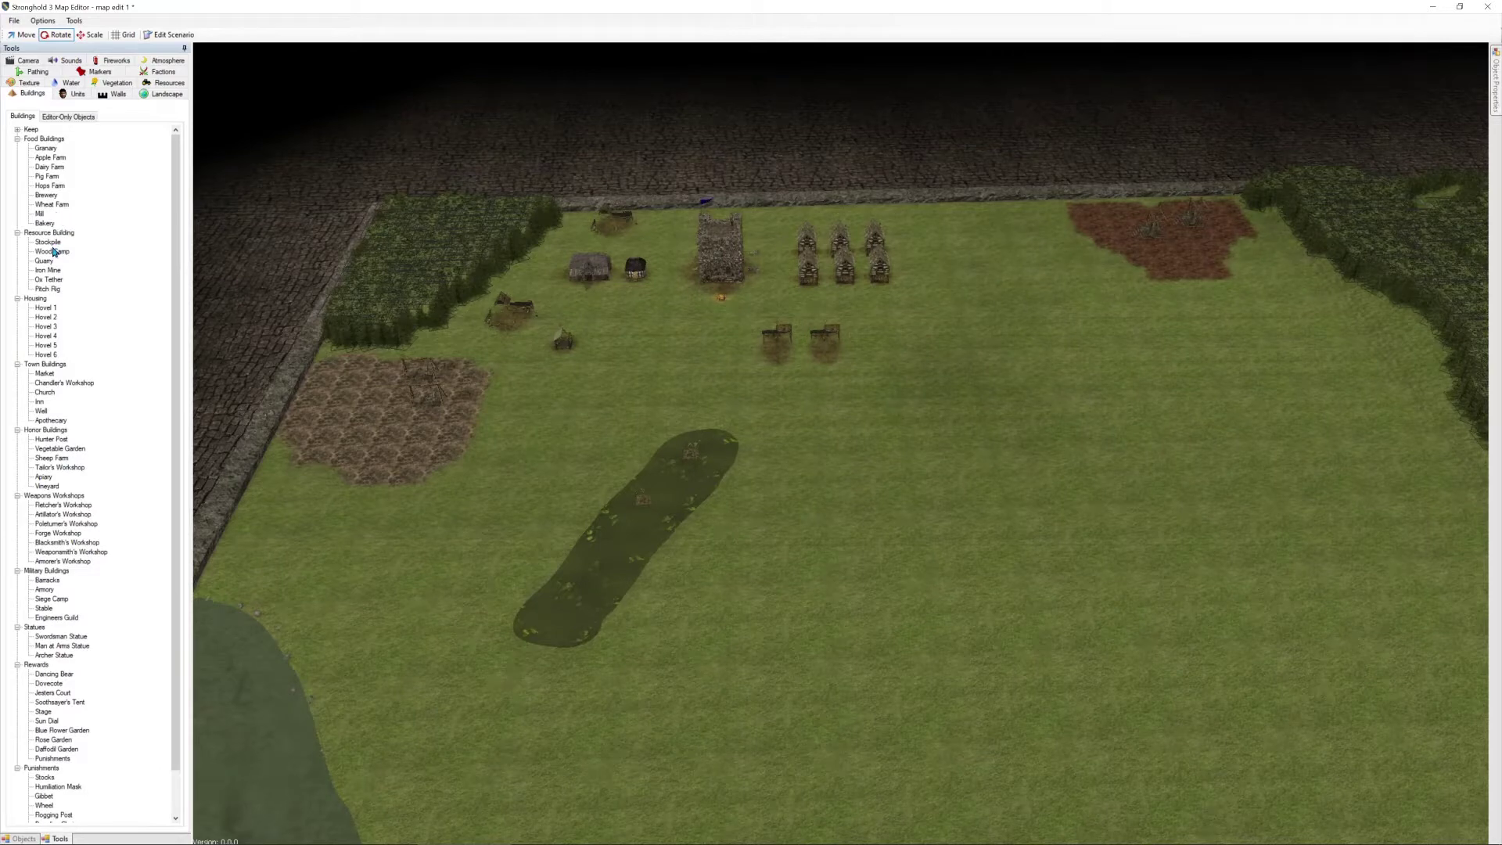
Extend the Apple Farm row with two Dairy Farms and two Pig Farms
left_click(47, 166)
left_click(879, 346)
left_click(929, 345)
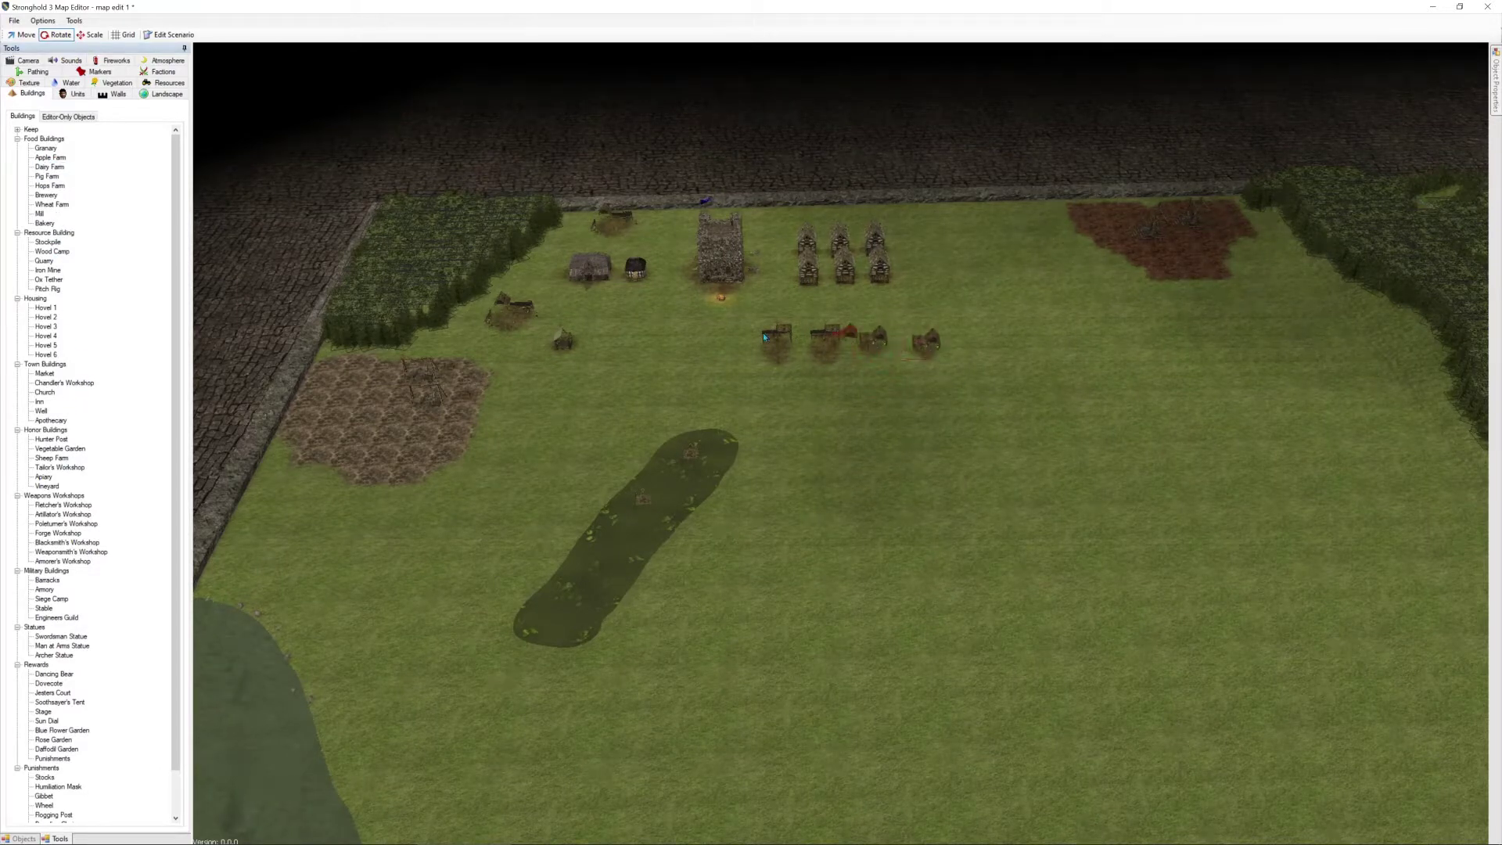
left_click(47, 176)
left_click(983, 341)
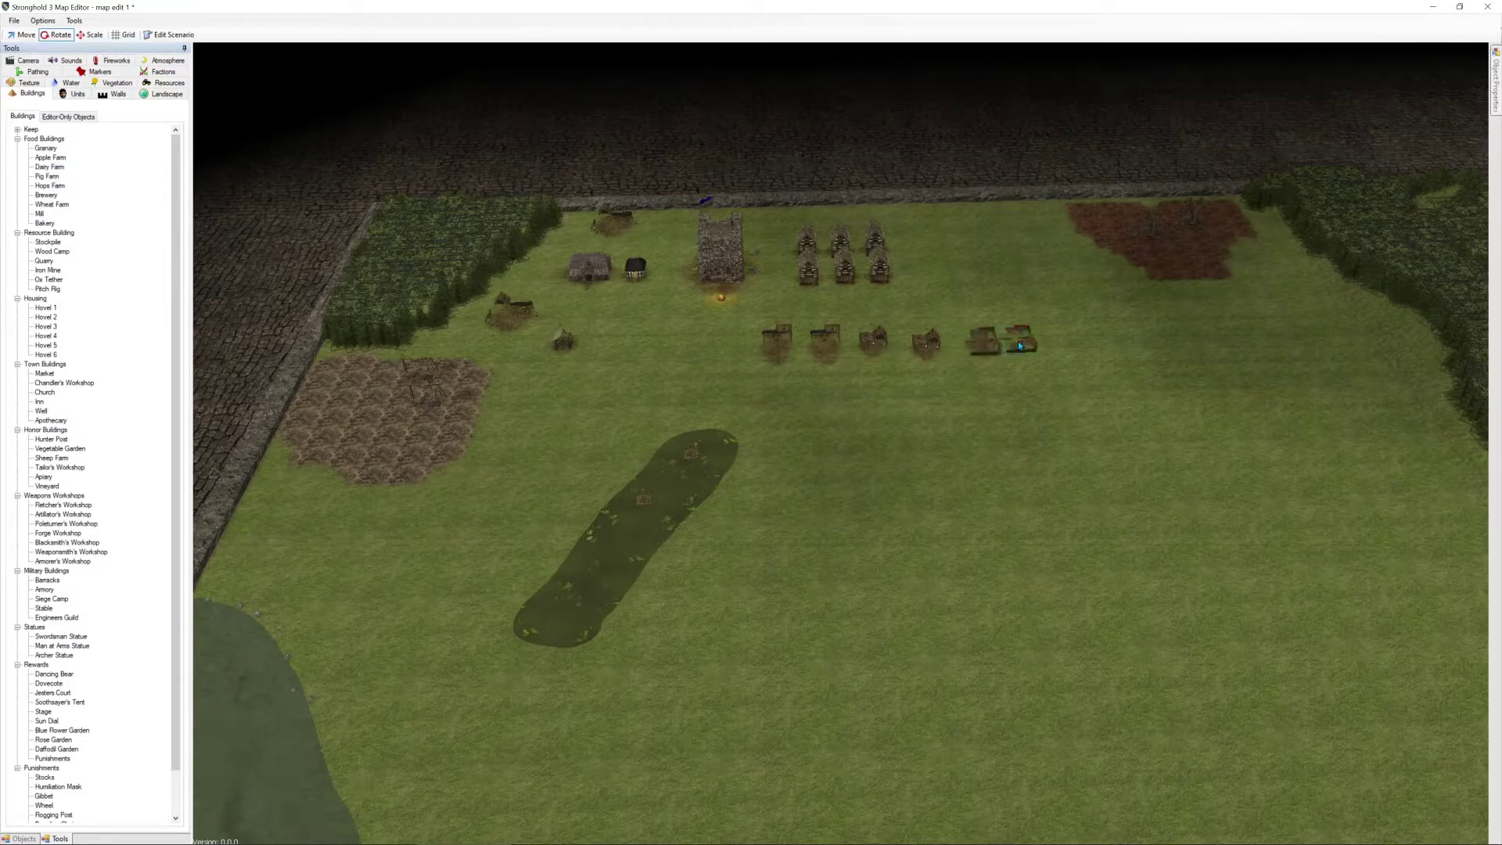
left_click(1019, 341)
Place two Hops Farms and a Brewery in a line between the hovels and the farm row
left_click(46, 188)
left_click(927, 294)
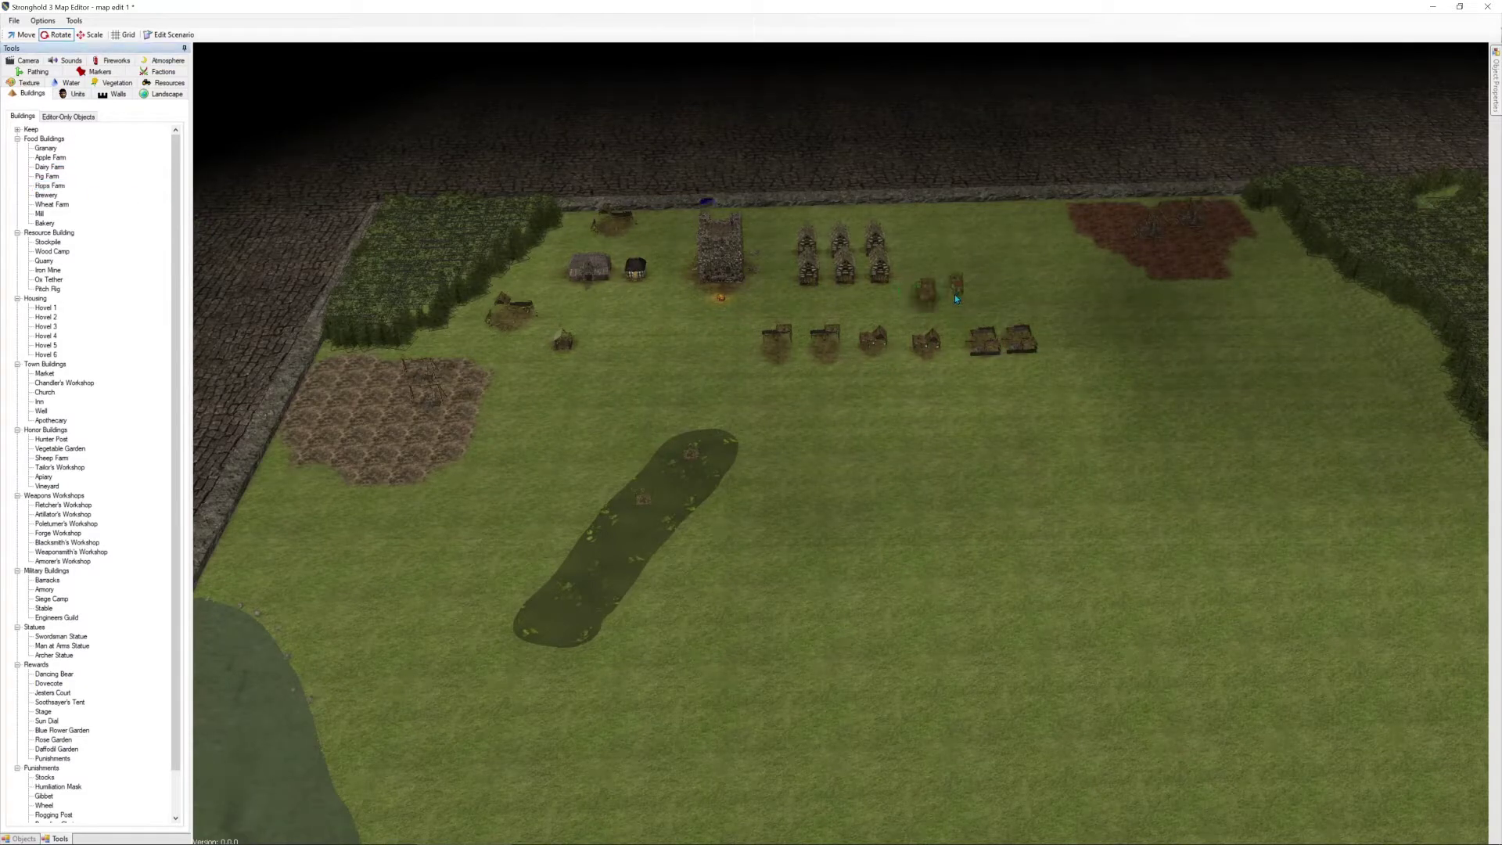
left_click(954, 292)
left_click(46, 195)
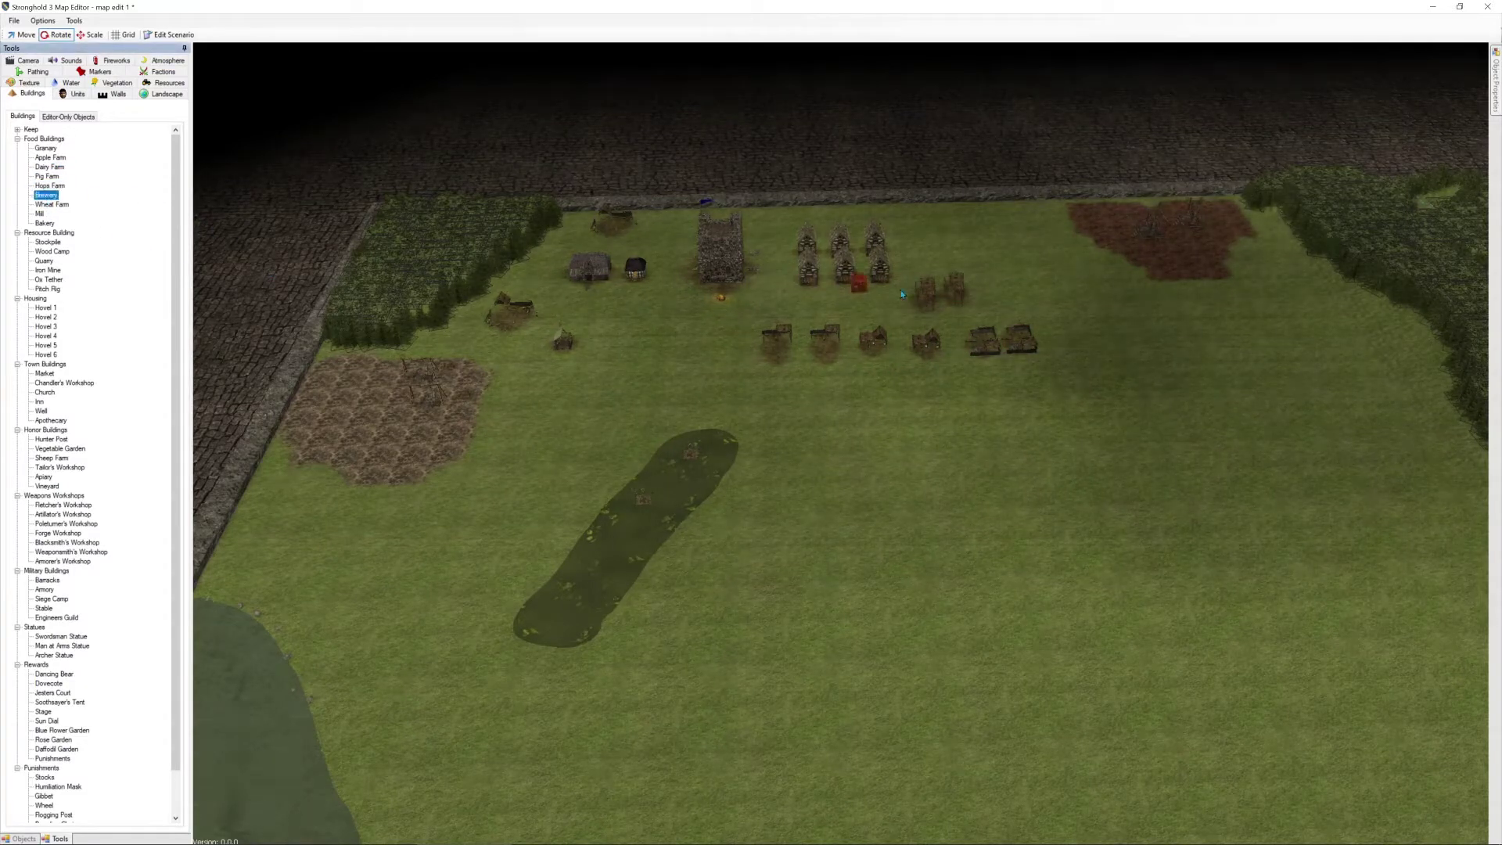
left_click(995, 293)
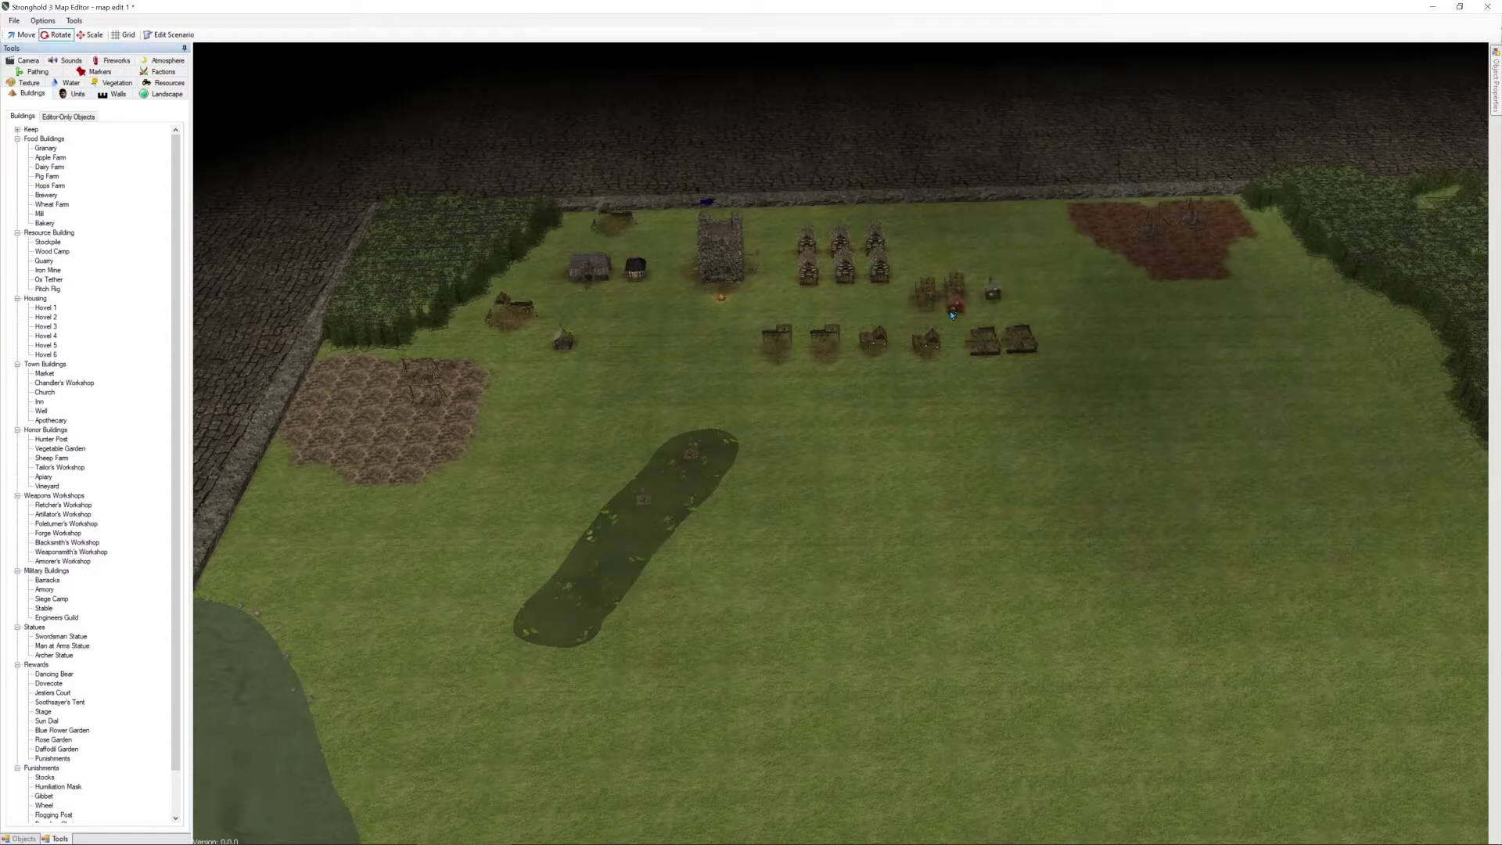
Place two Wheat Farms side by side in front of the Dairy Farms
left_click(41, 214)
left_click(903, 401)
left_click(938, 399)
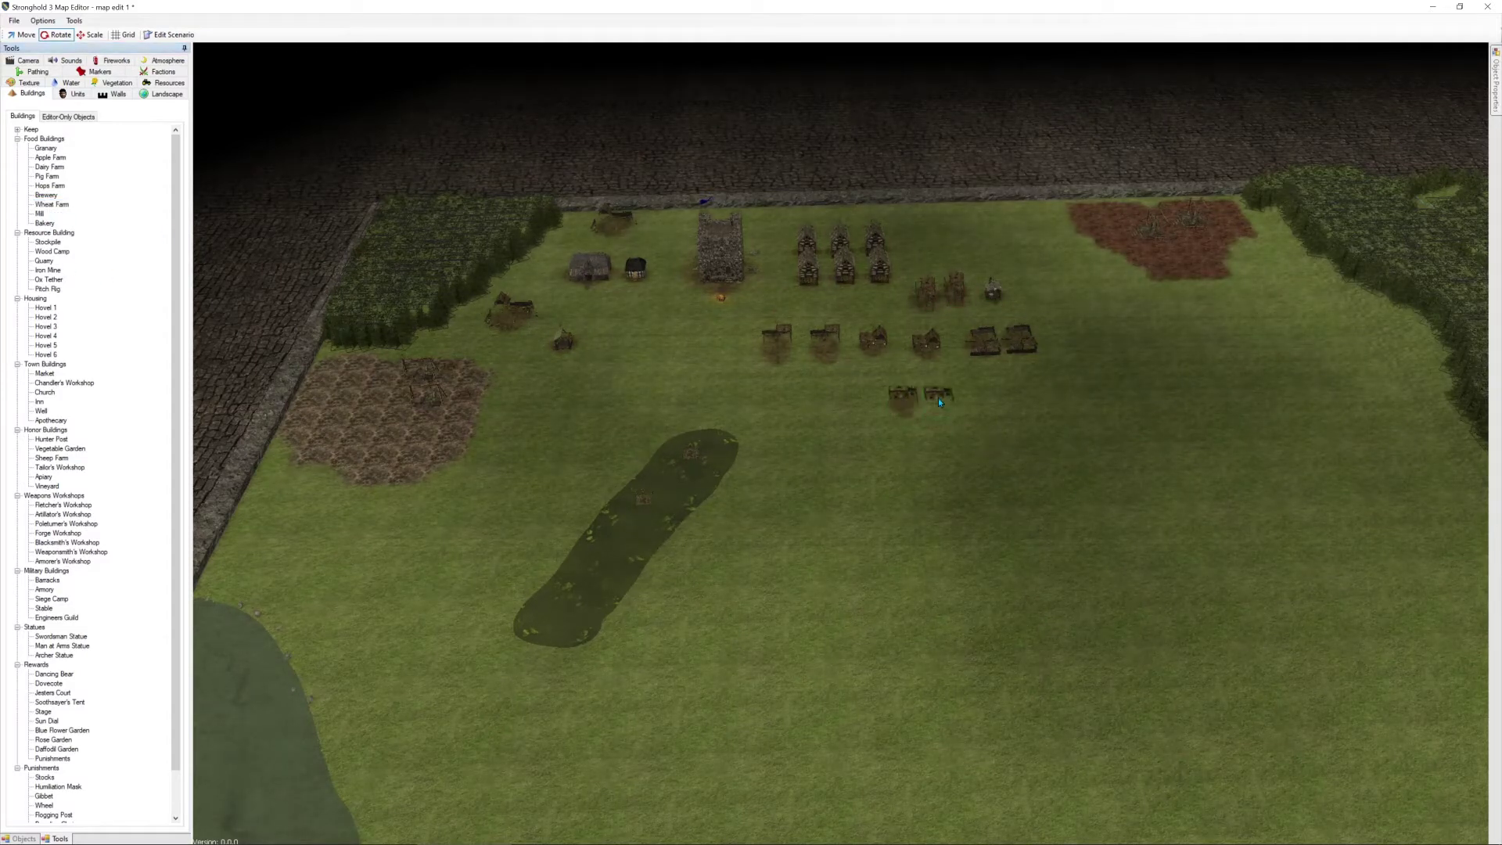
Add a tight cluster of a Mill and Bakeries in front of the storehouse
left_click(43, 213)
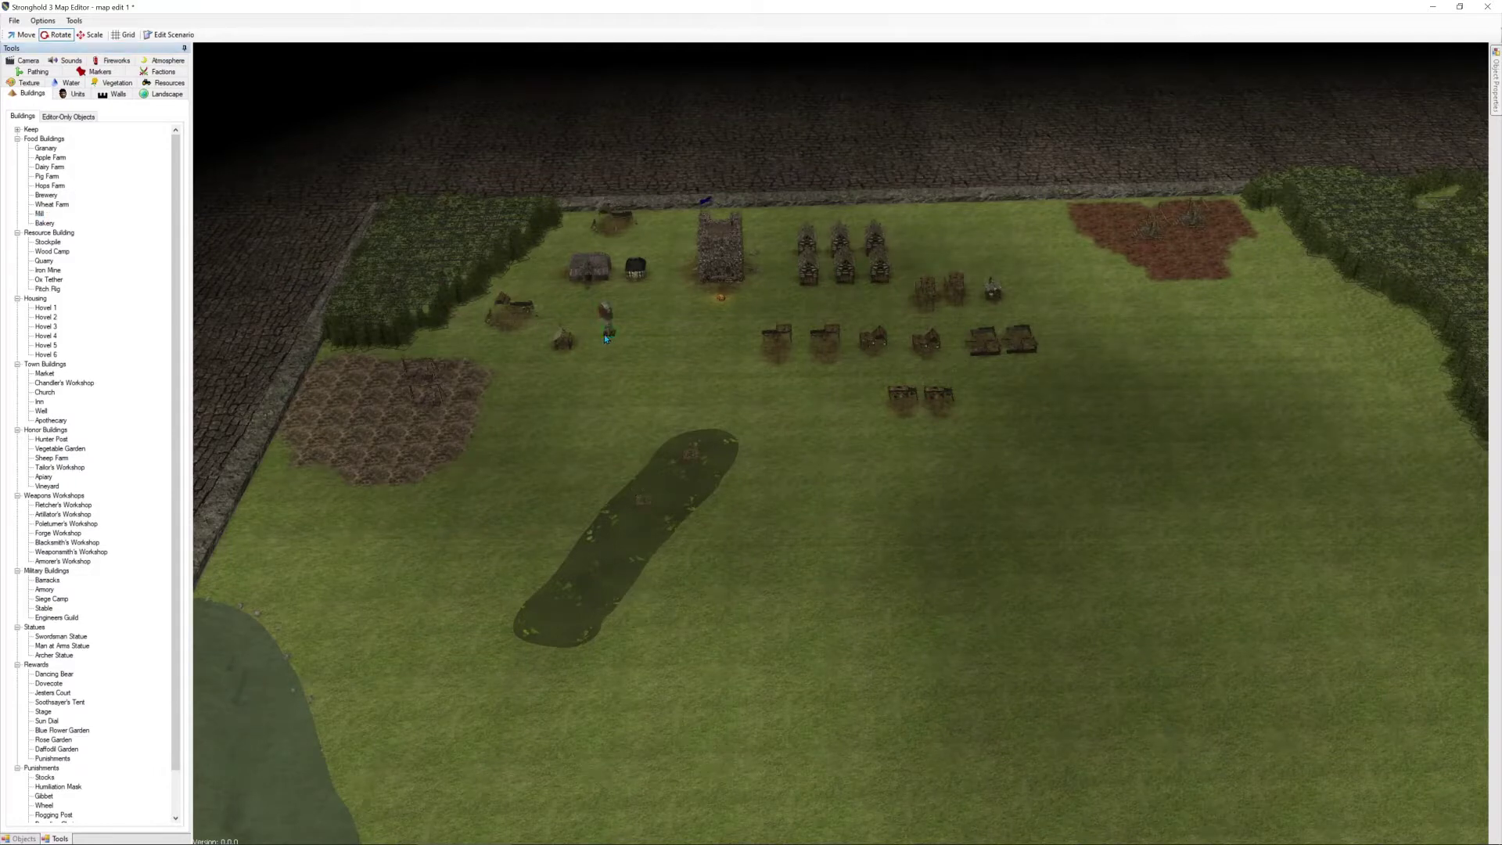
left_click(45, 222)
left_click(632, 315)
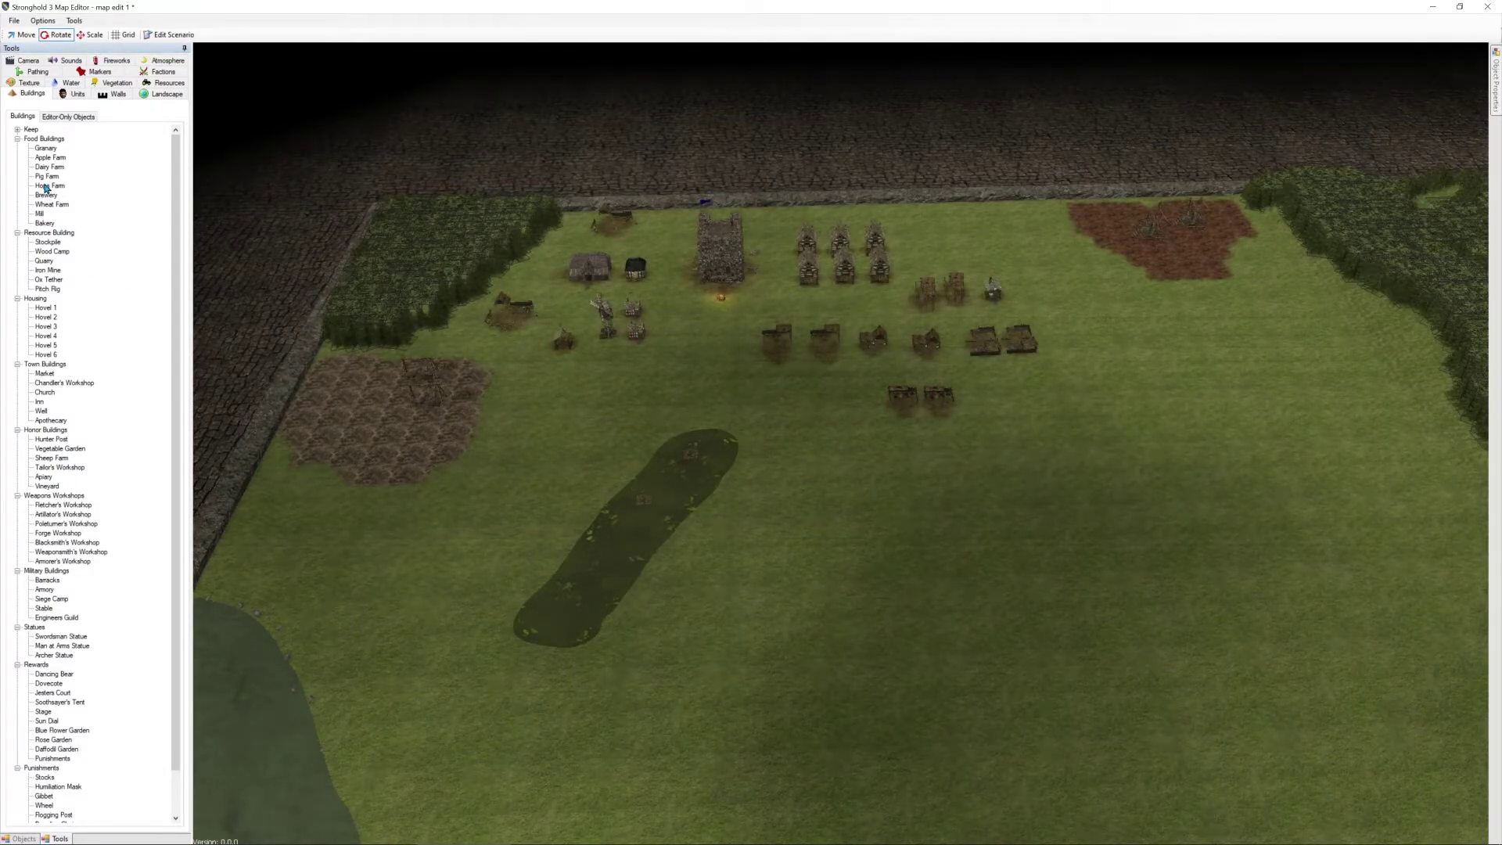
Place a Church behind the Hops Farms and a Well beside it, between the hovels and the reddish ground patch
left_click(18, 139)
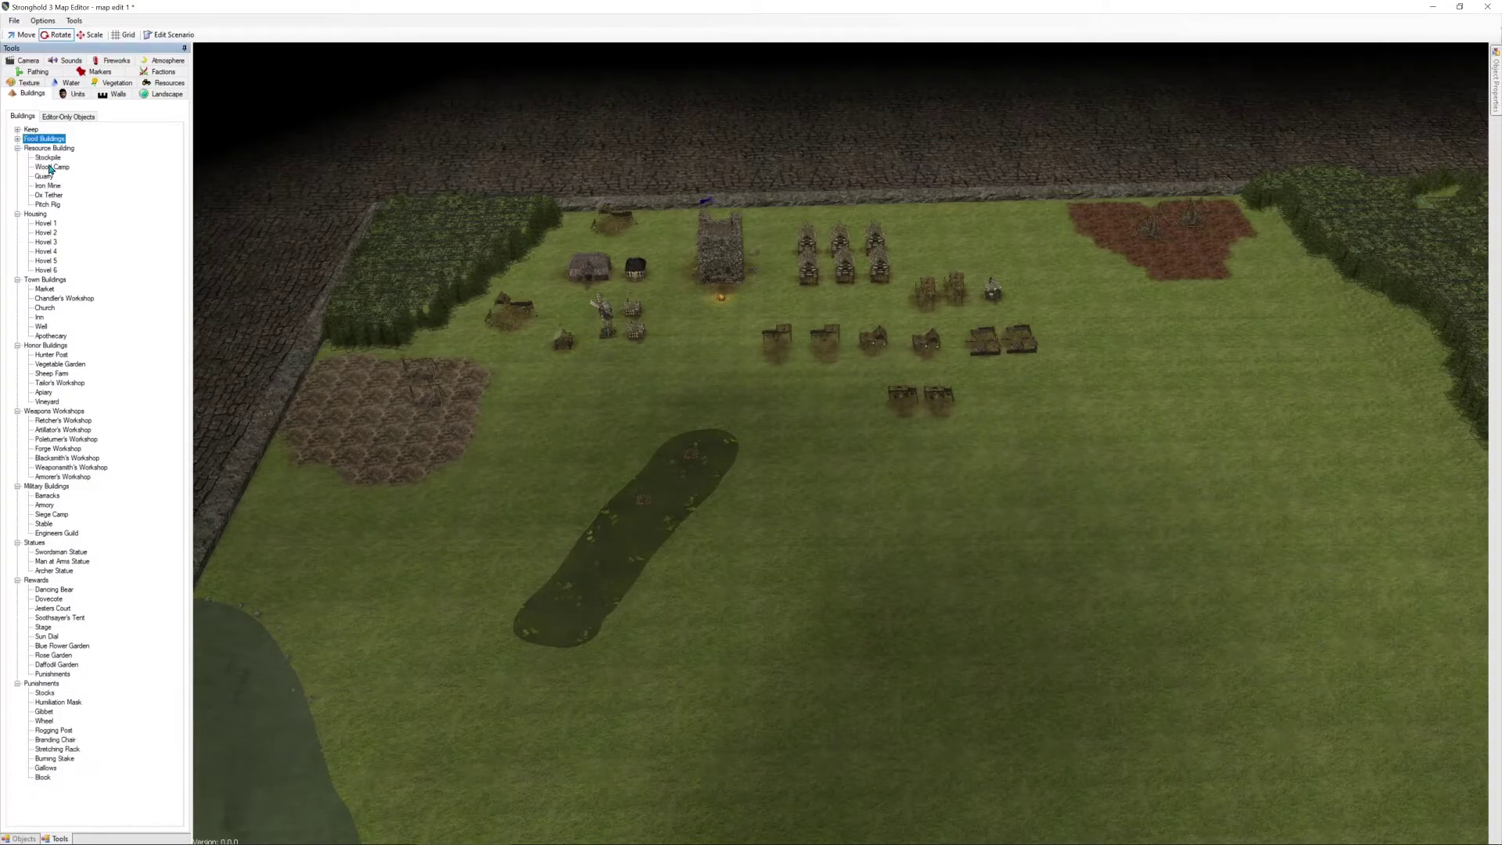
left_click(53, 168)
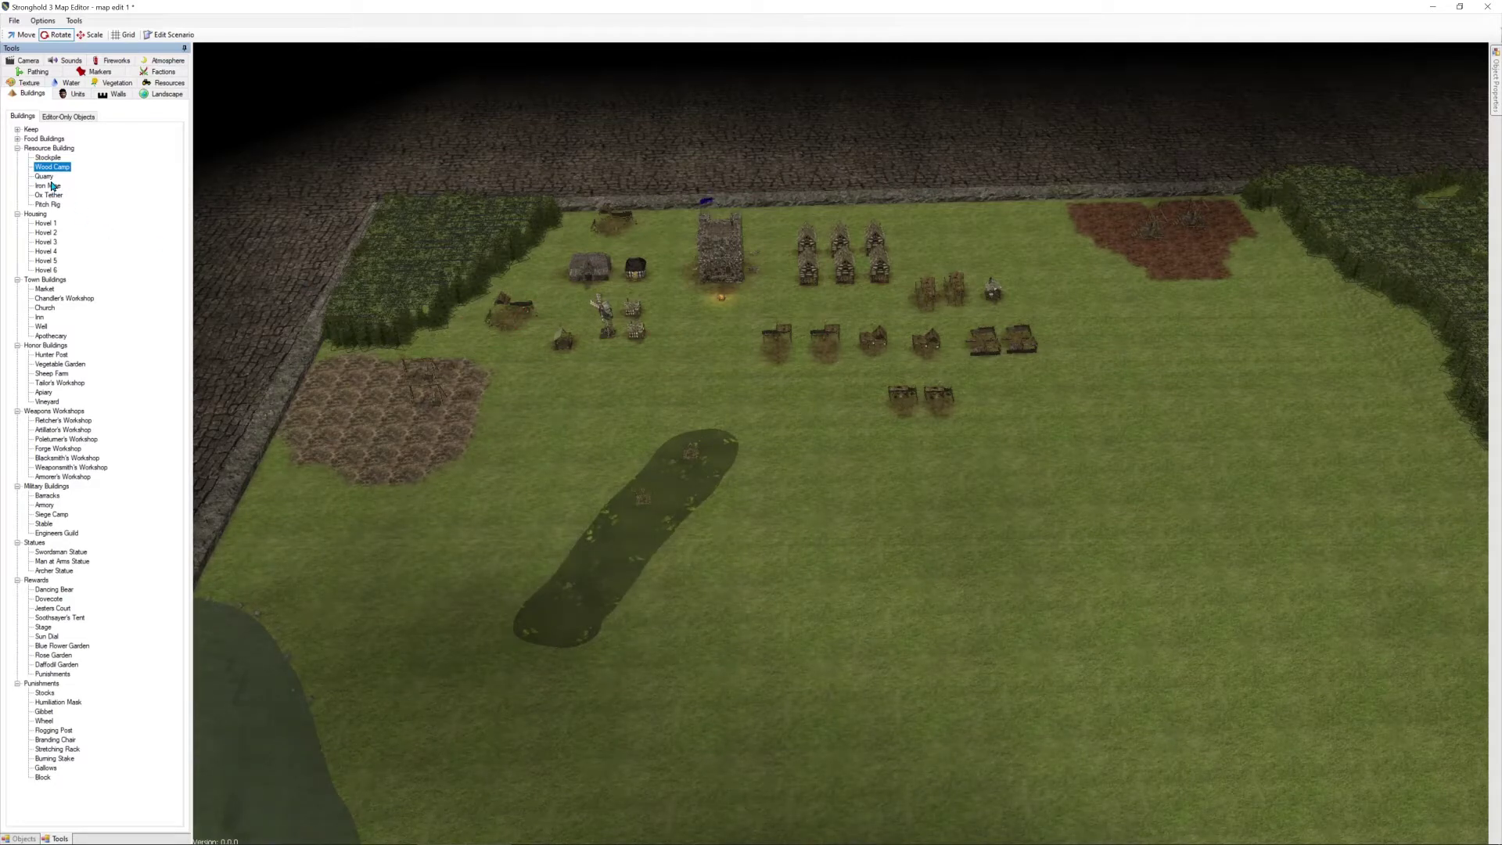
left_click(17, 148)
left_click(17, 158)
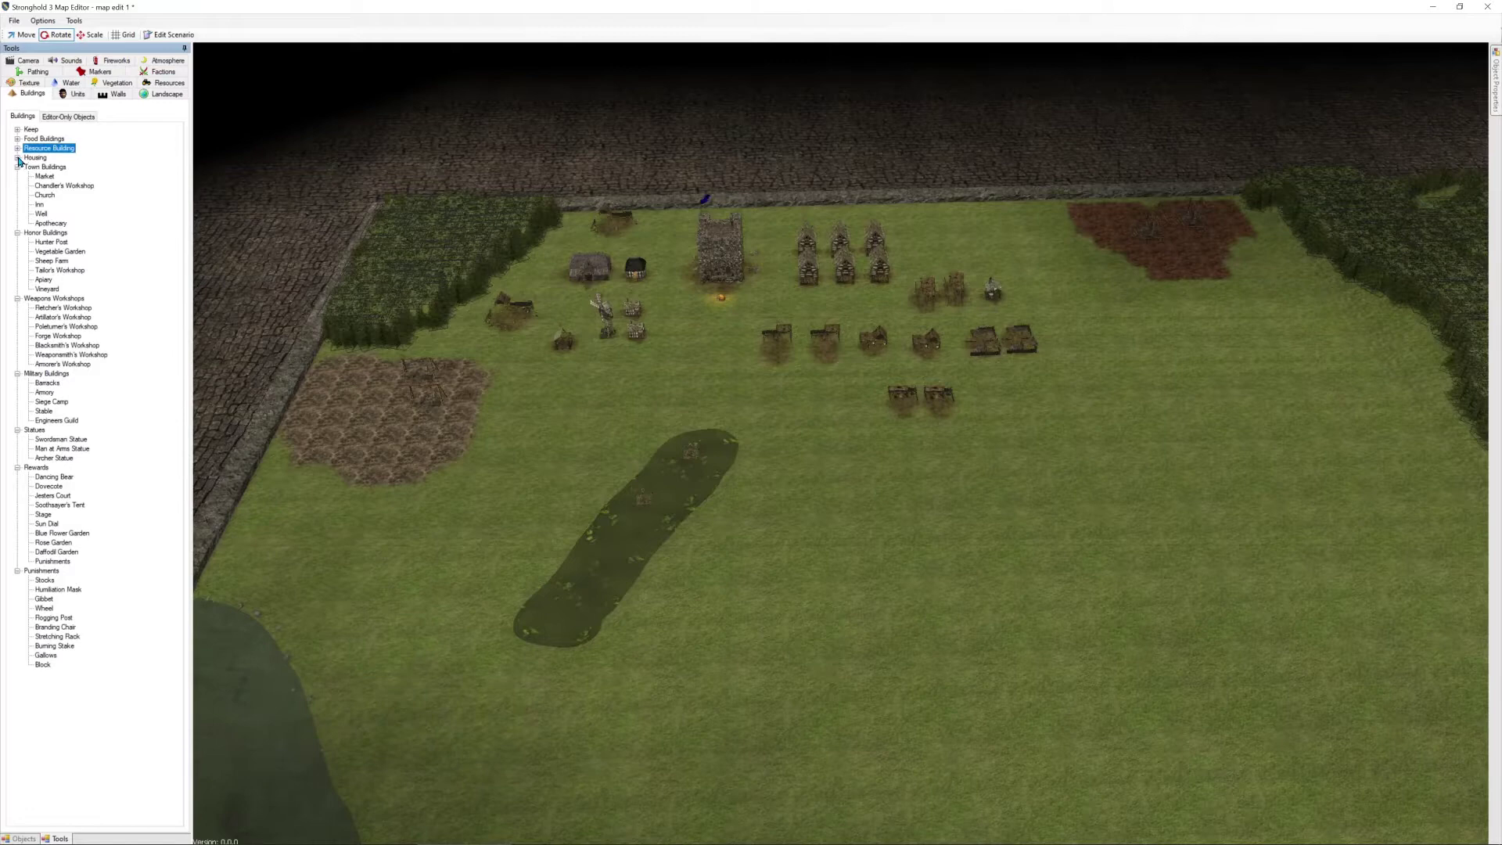
left_click(47, 197)
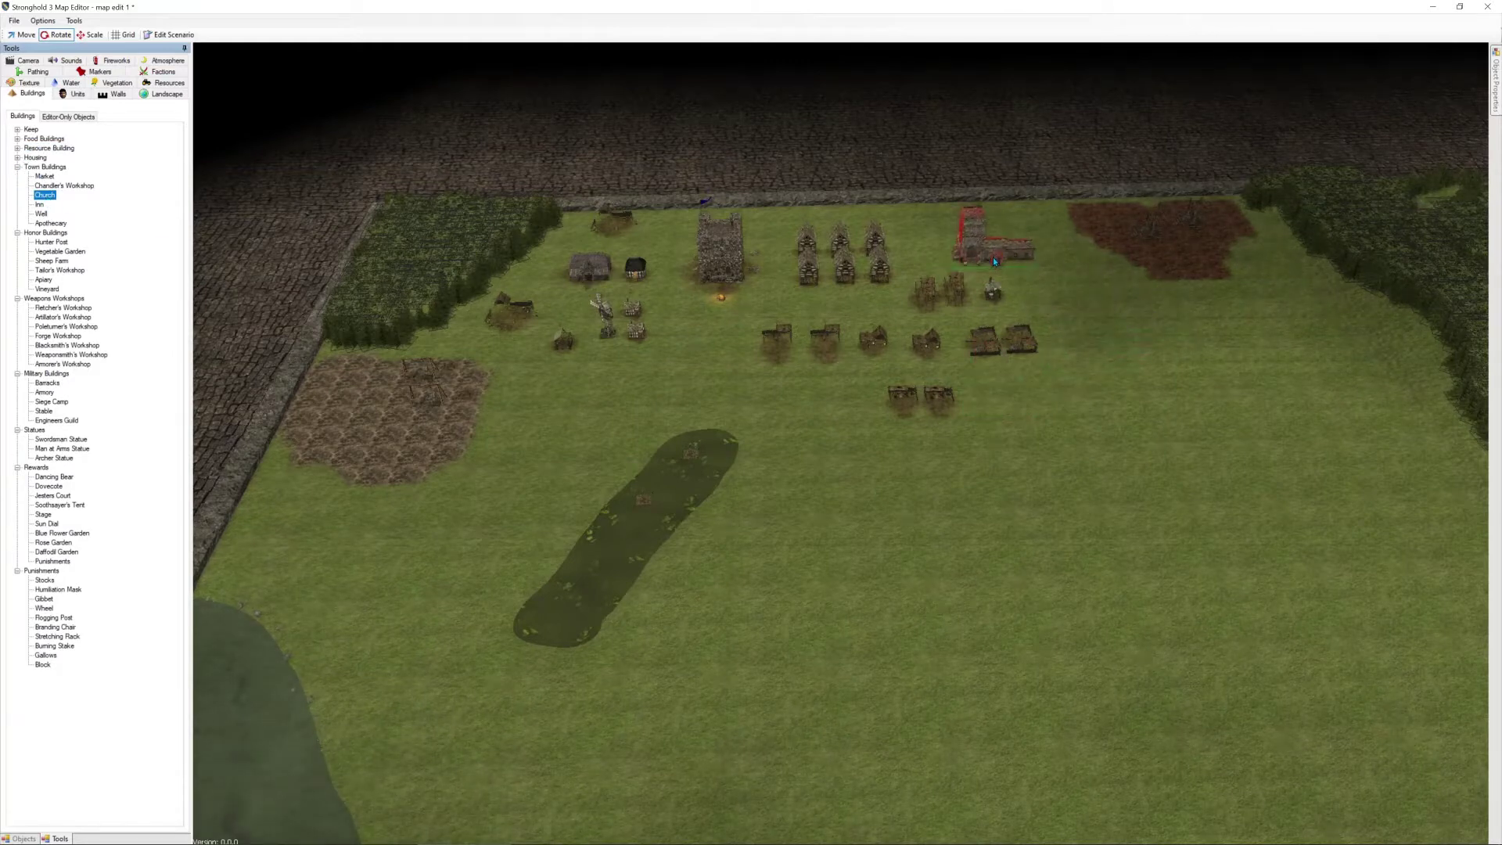
left_click(969, 269)
left_click(41, 214)
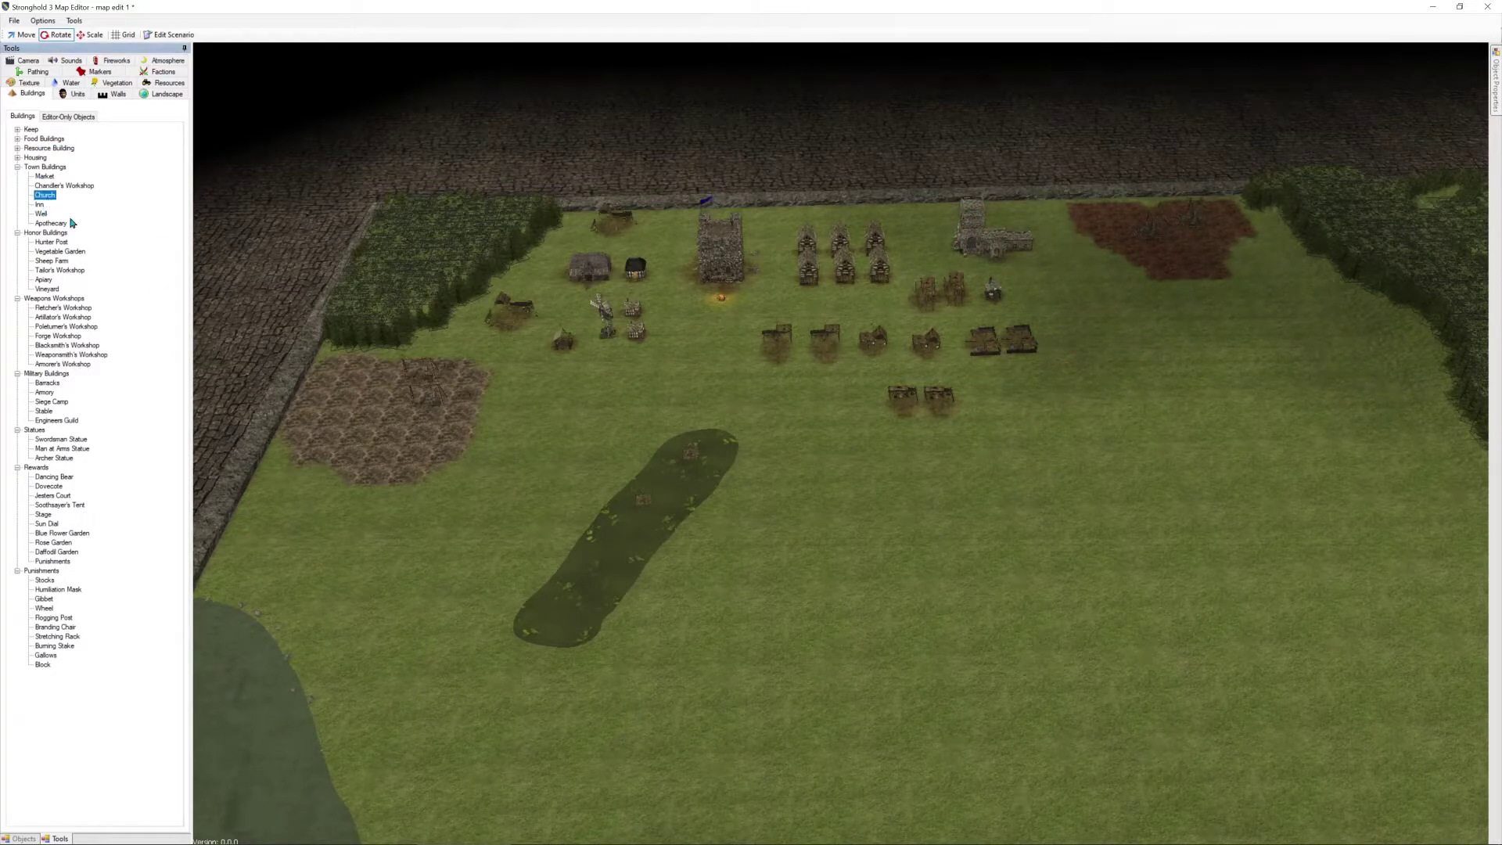
left_click(942, 259)
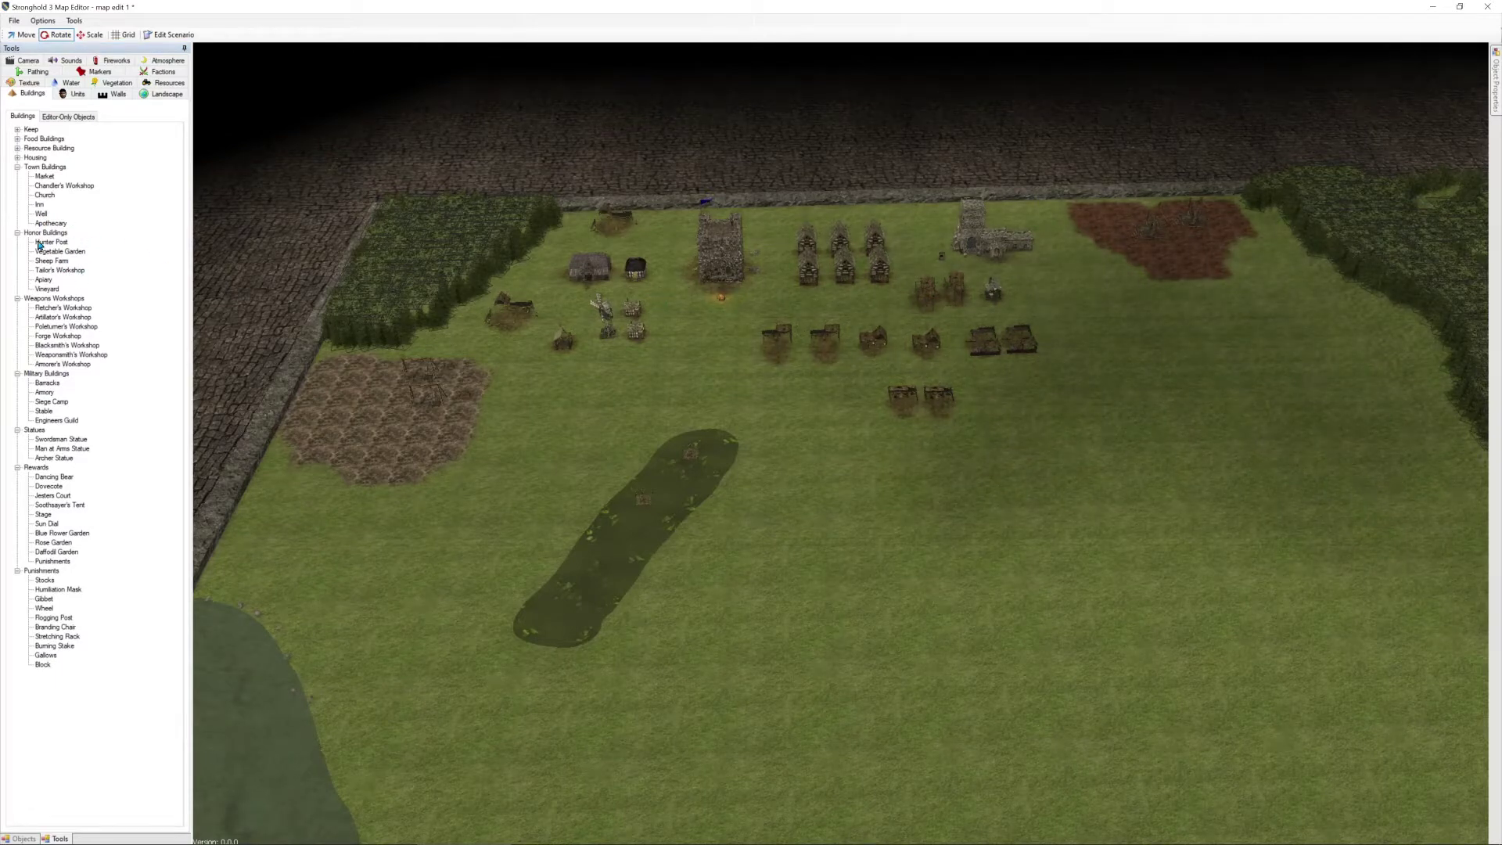
Place a Hunter Post near the forest edge beyond the reddish ground patch and a Vegetable Garden in front of it
left_click(18, 168)
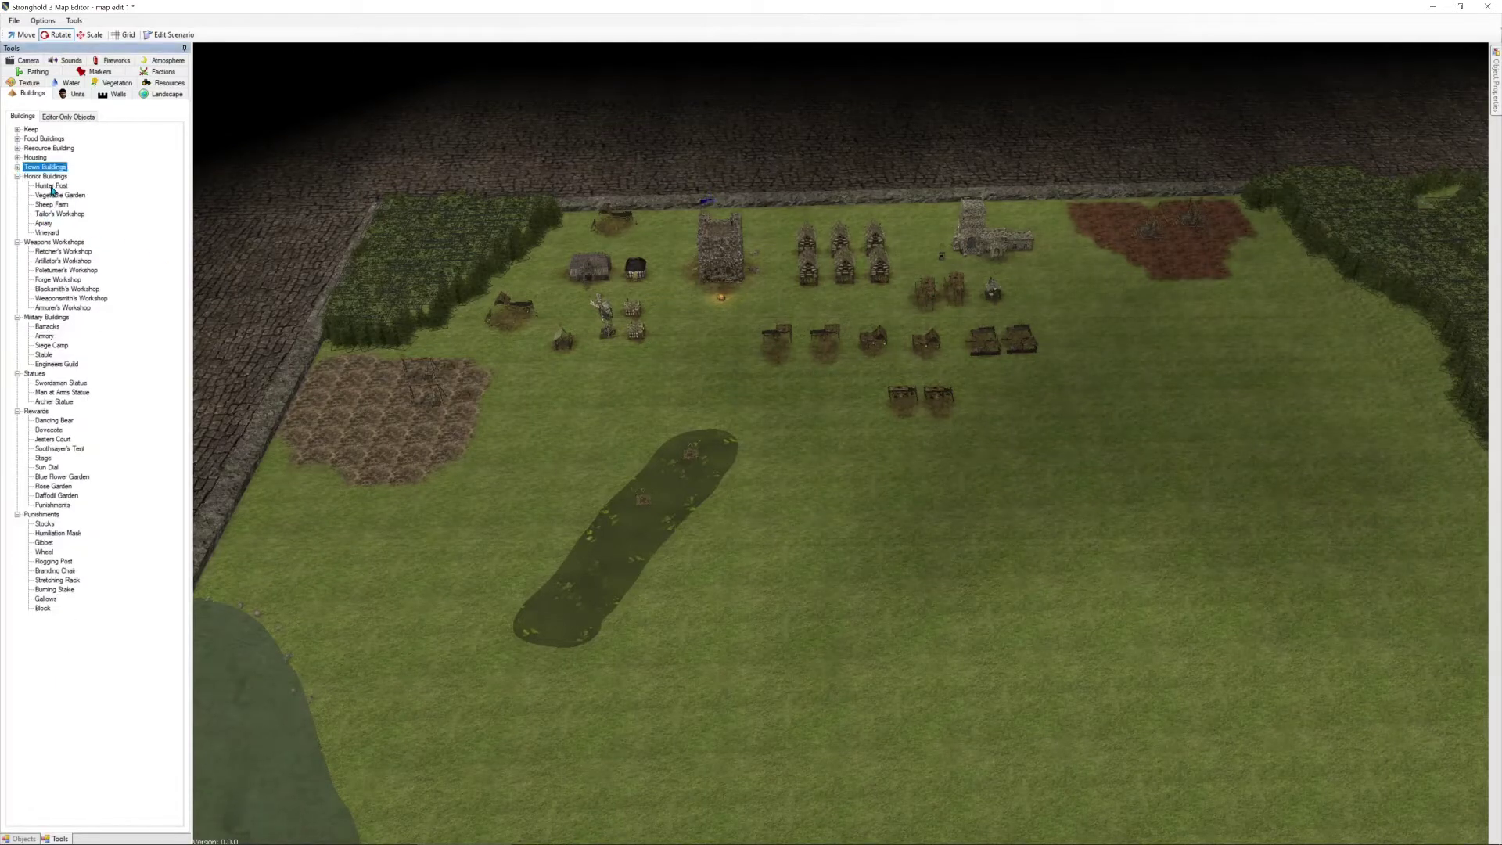
left_click(51, 186)
left_click(1369, 388)
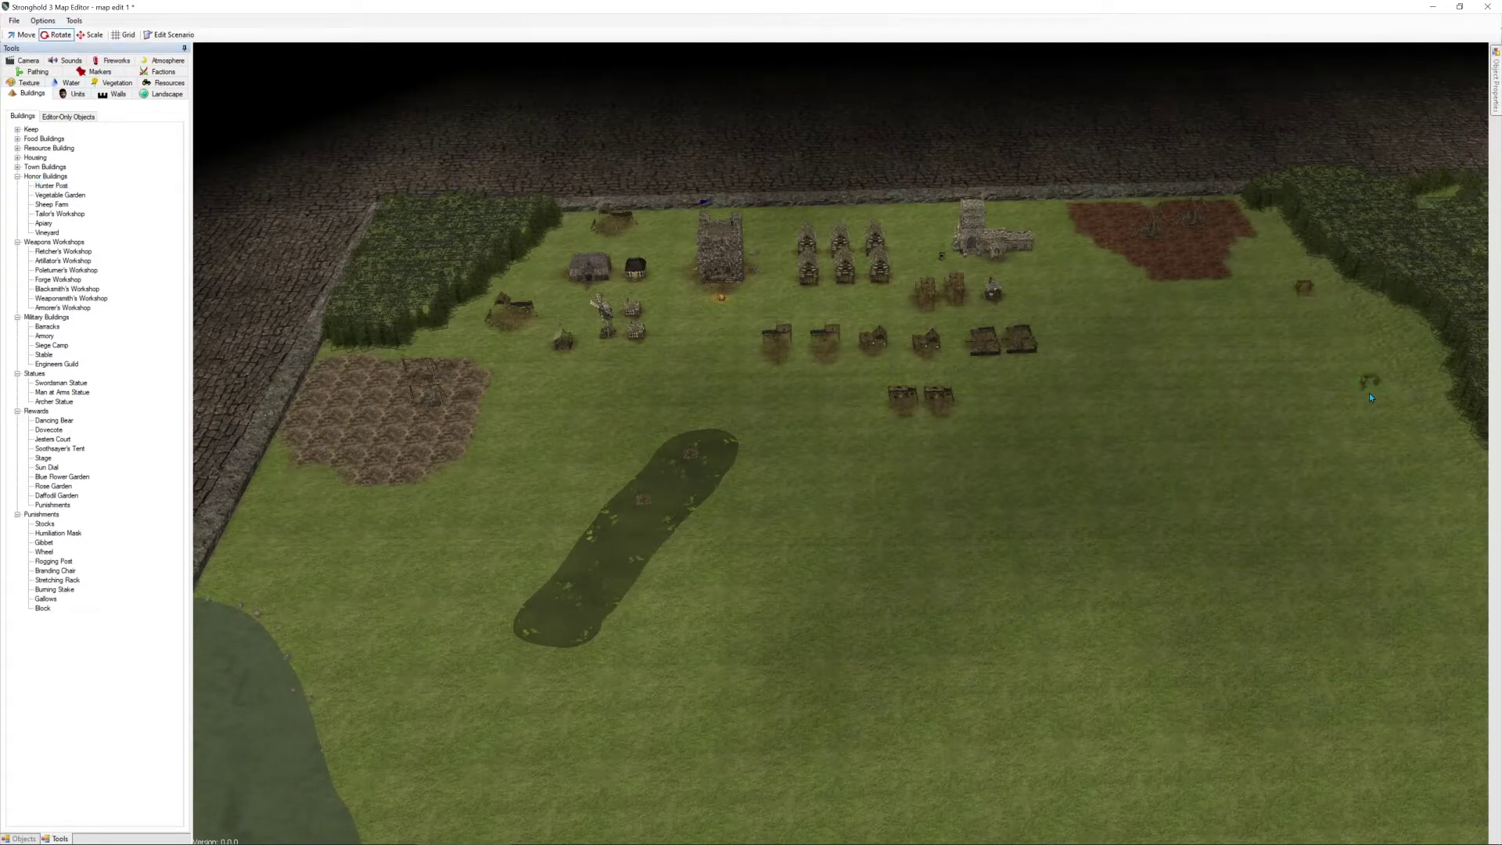
key("d")
left_click(69, 195)
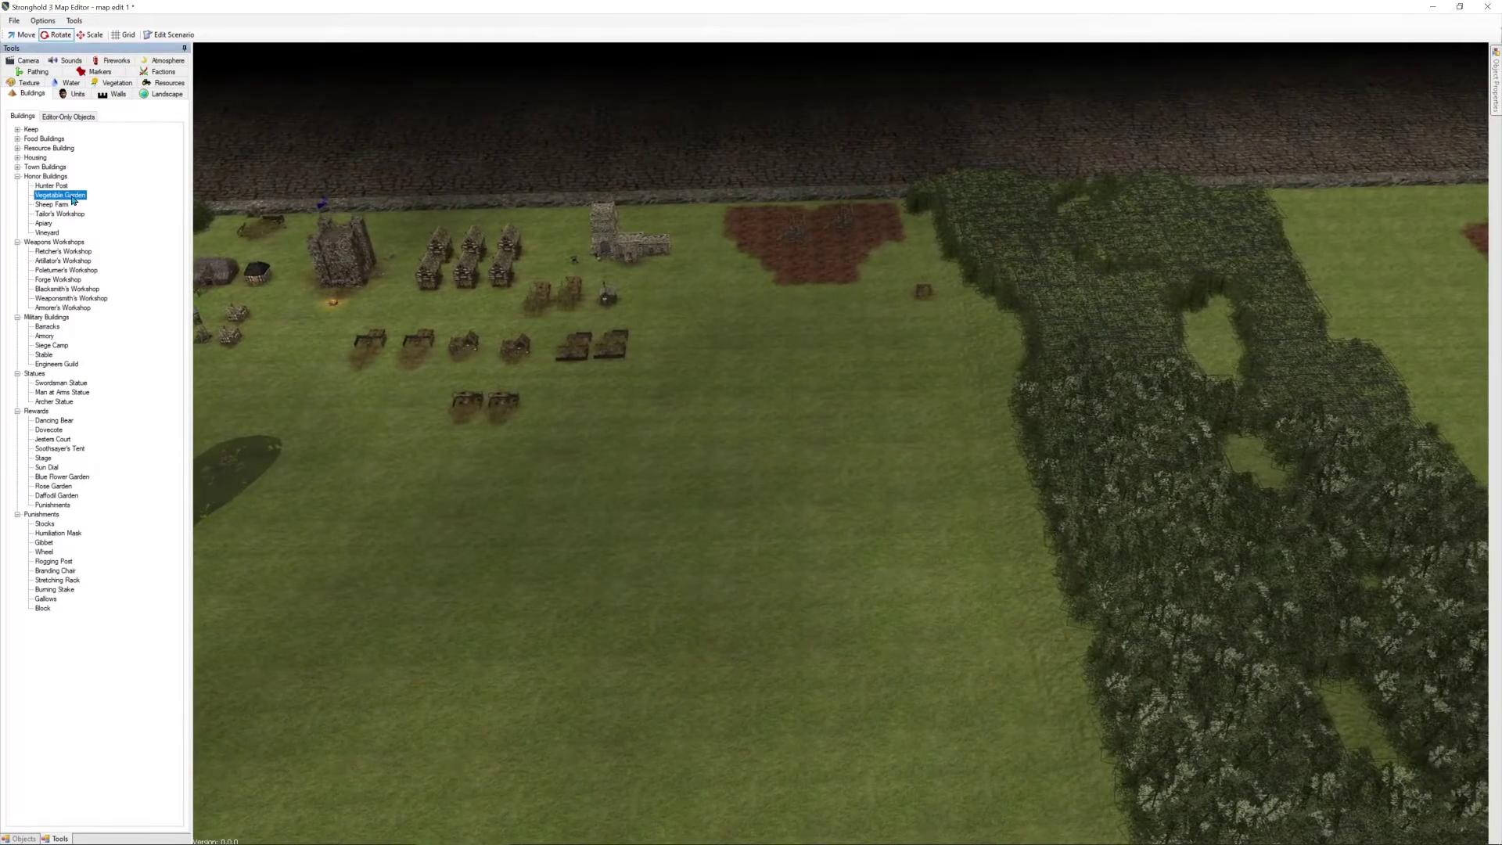
left_click(923, 318)
Group a Sheep Farm, Tailor's Workshop, Apiary and Vineyard around the Vegetable Garden near the forest edge
left_click(63, 206)
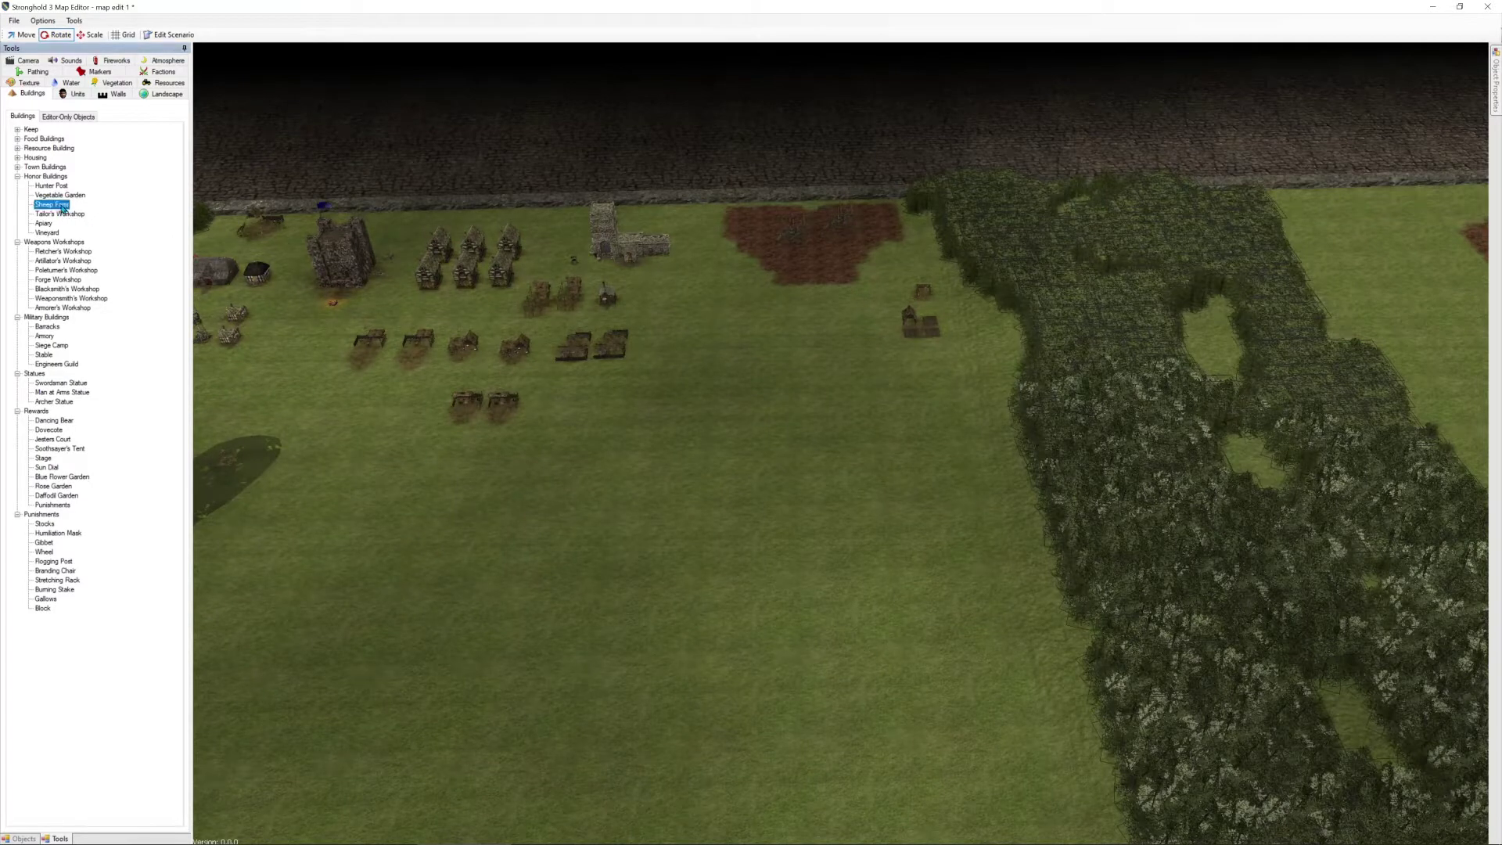
left_click(911, 376)
left_click(59, 213)
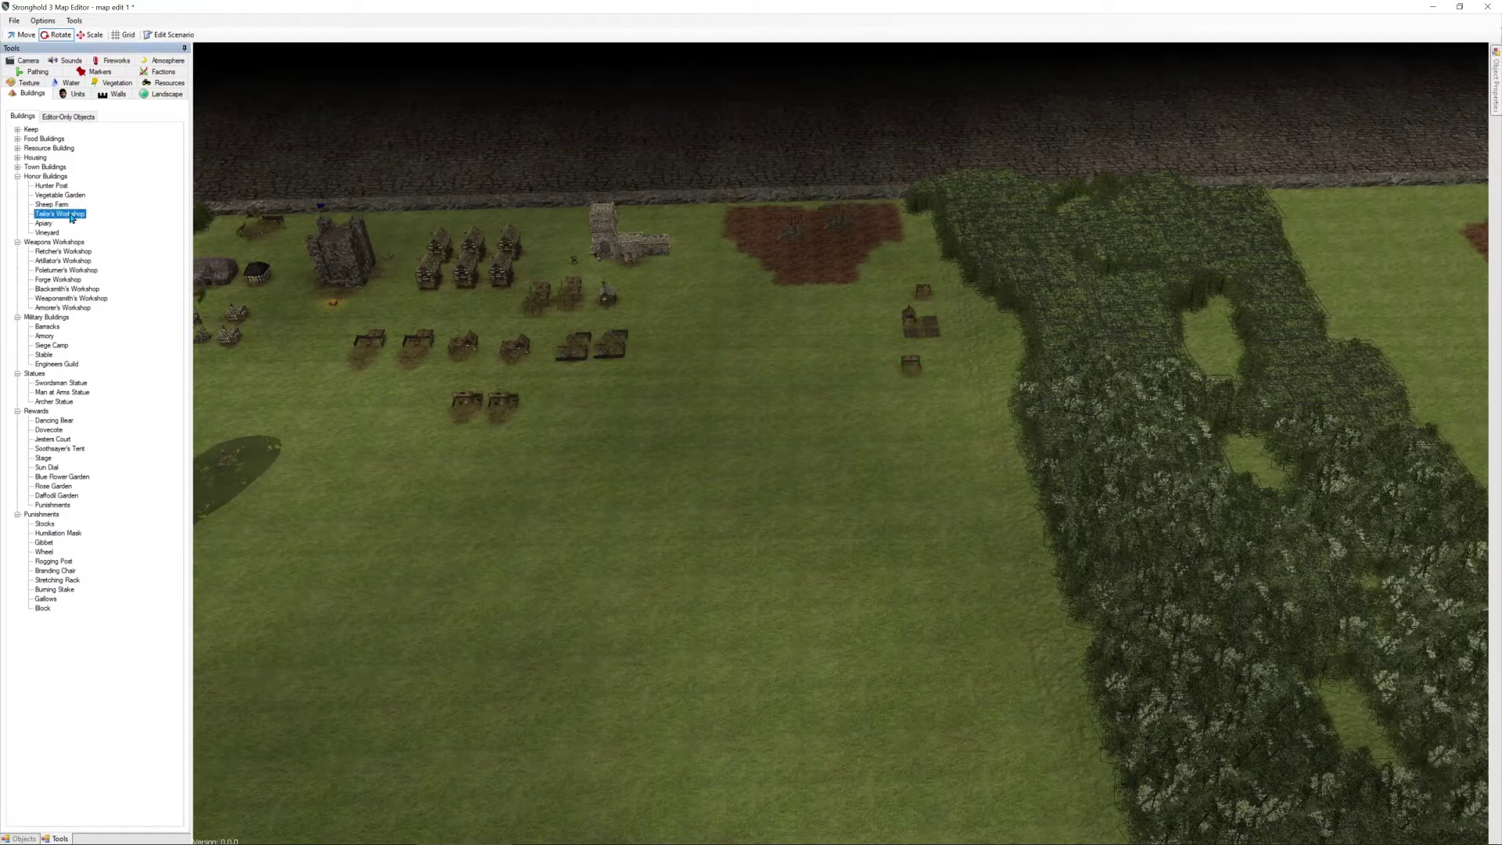
left_click(938, 371)
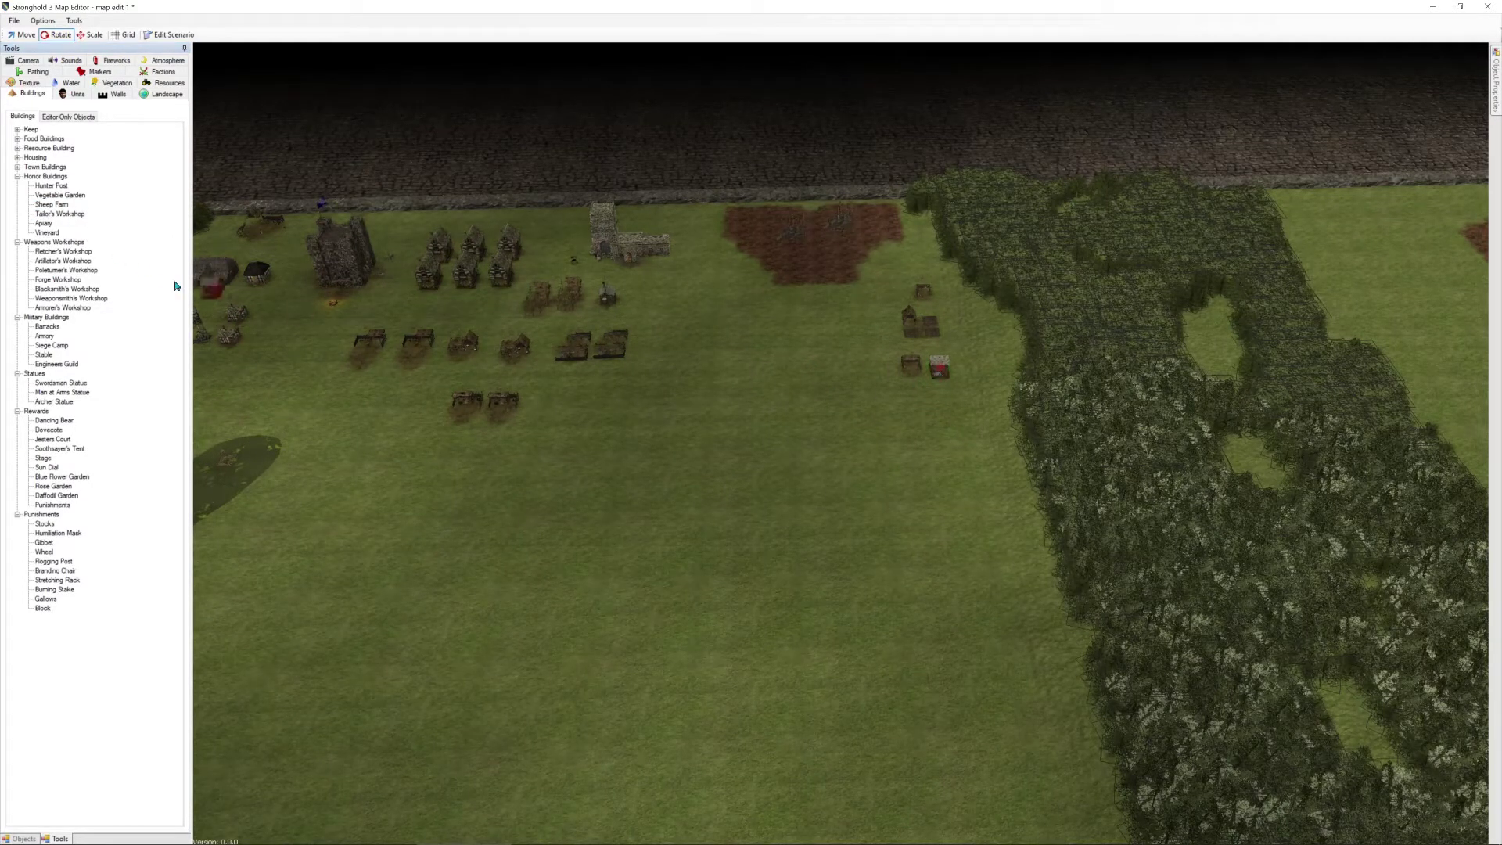
left_click(44, 223)
left_click(885, 298)
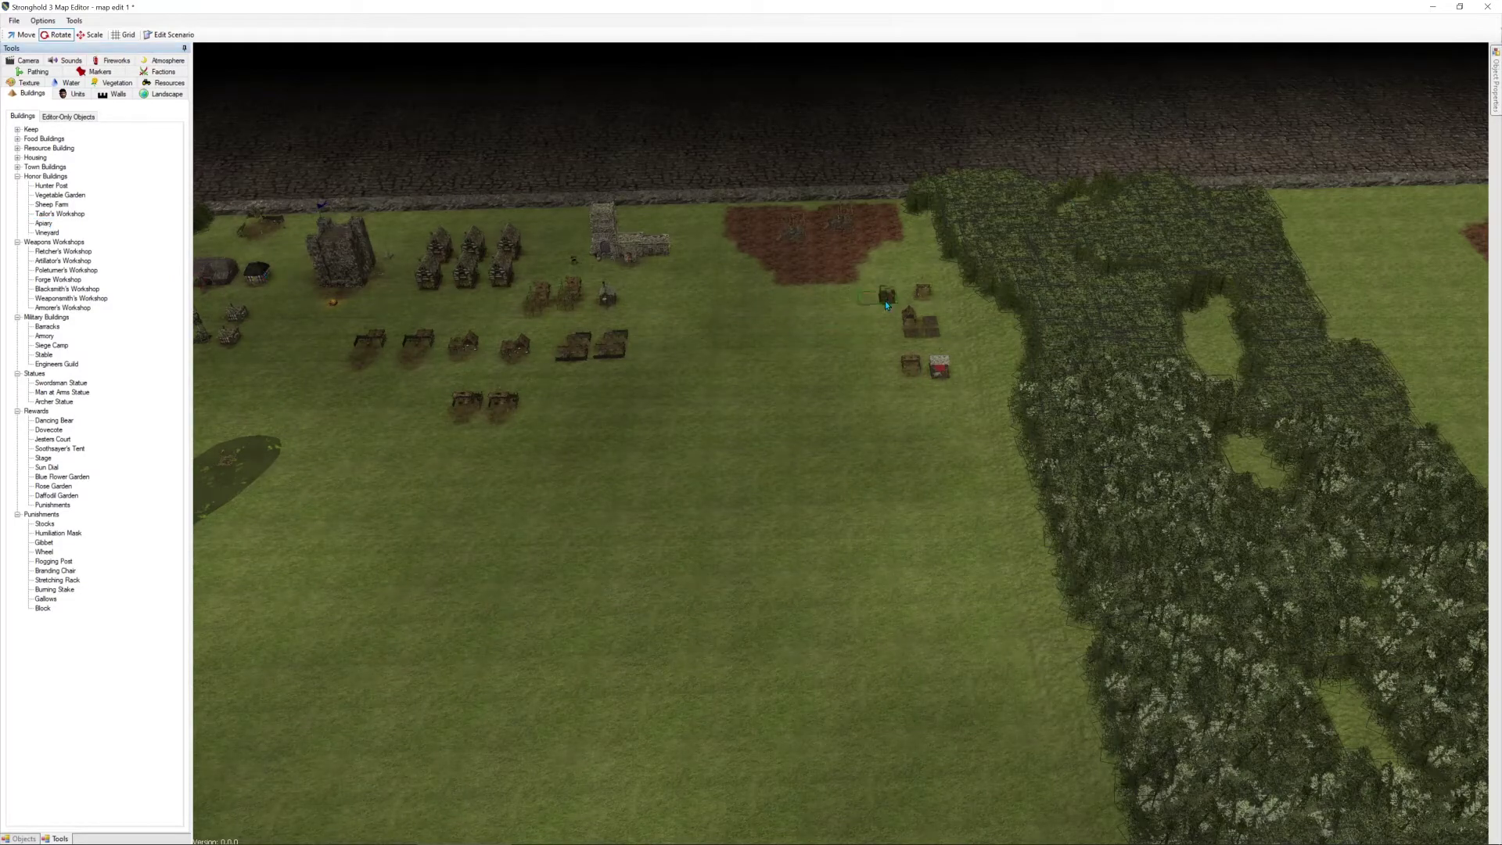
left_click(44, 223)
left_click(877, 346)
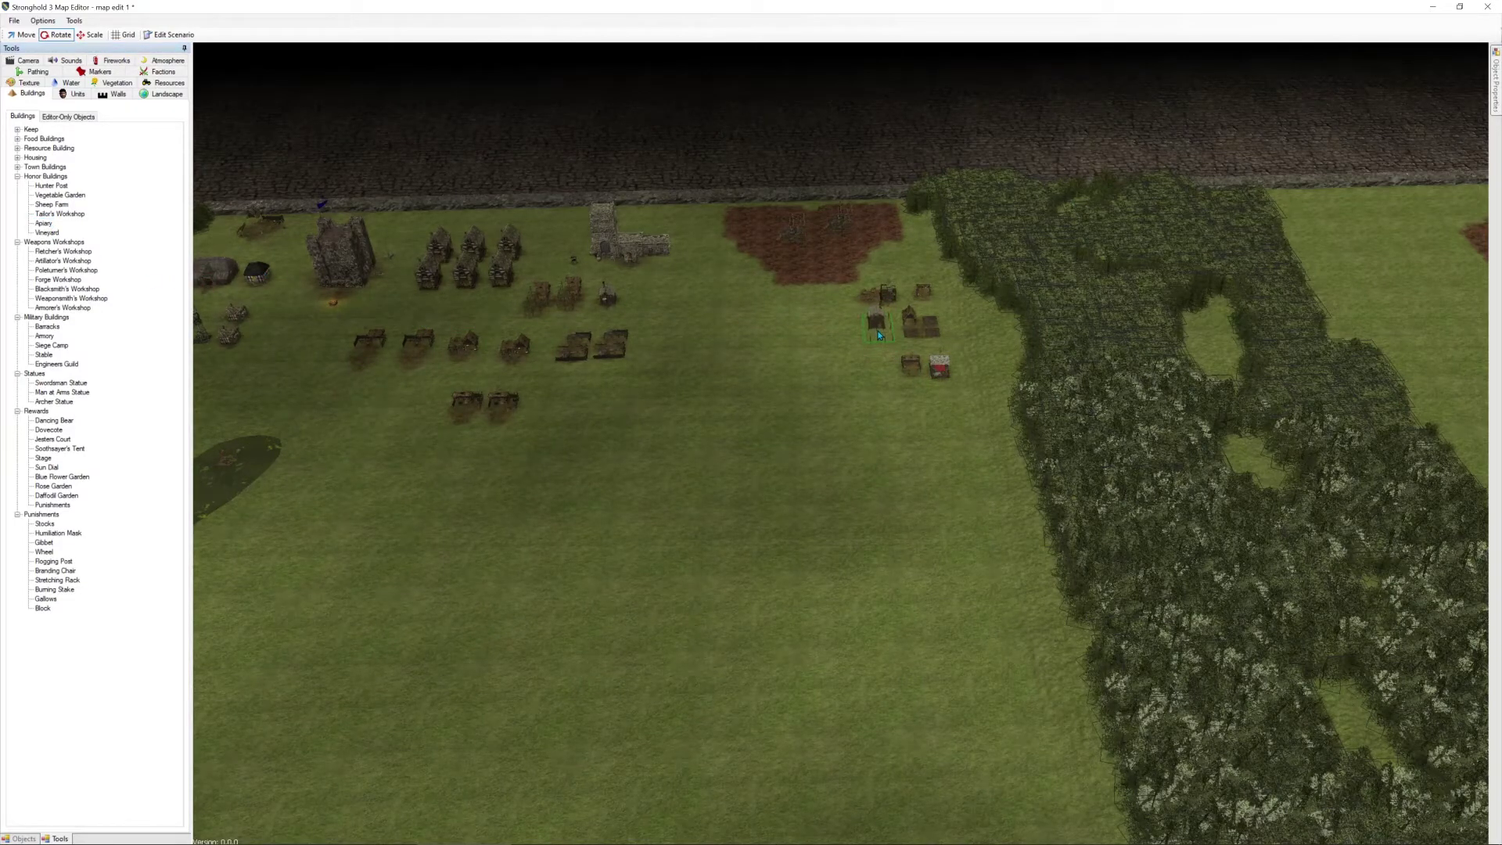
Place a Vineyard and an Apiary in front of the hovels at the map edge in the other settlement
key("d")
key("d")
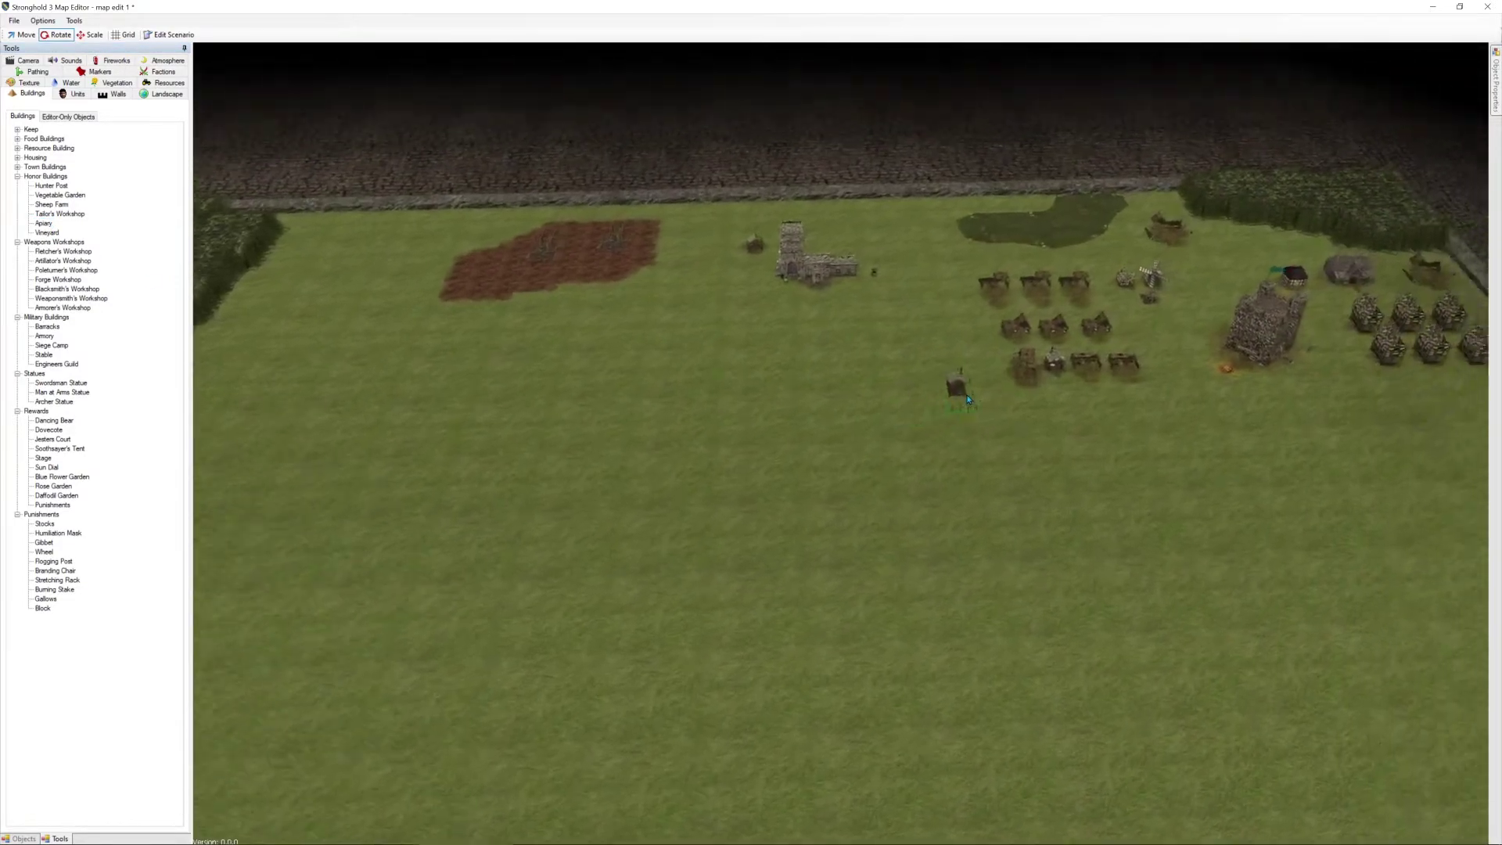
left_click(1104, 432)
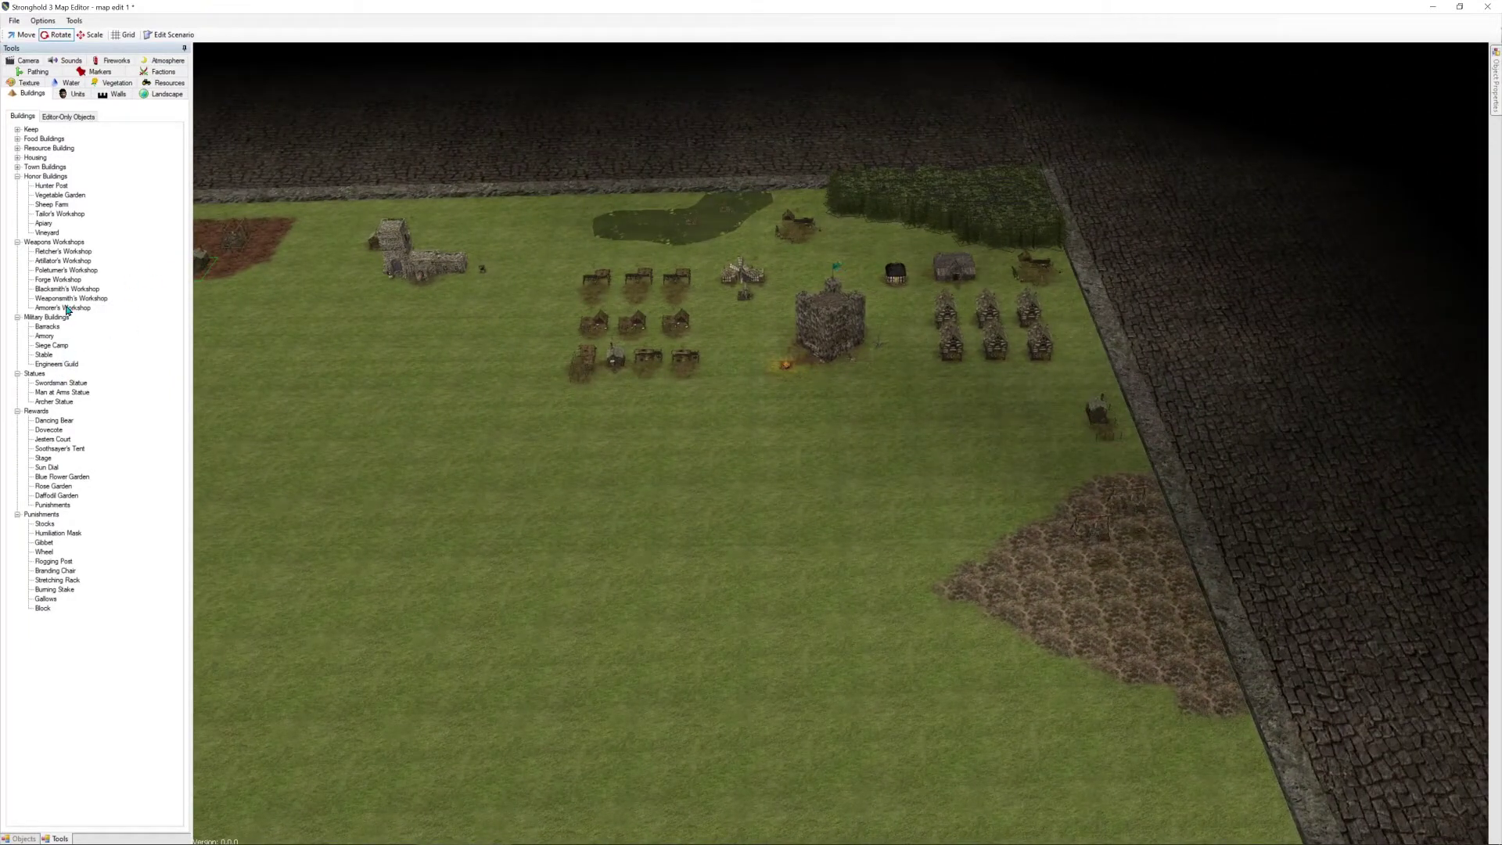
left_click(45, 224)
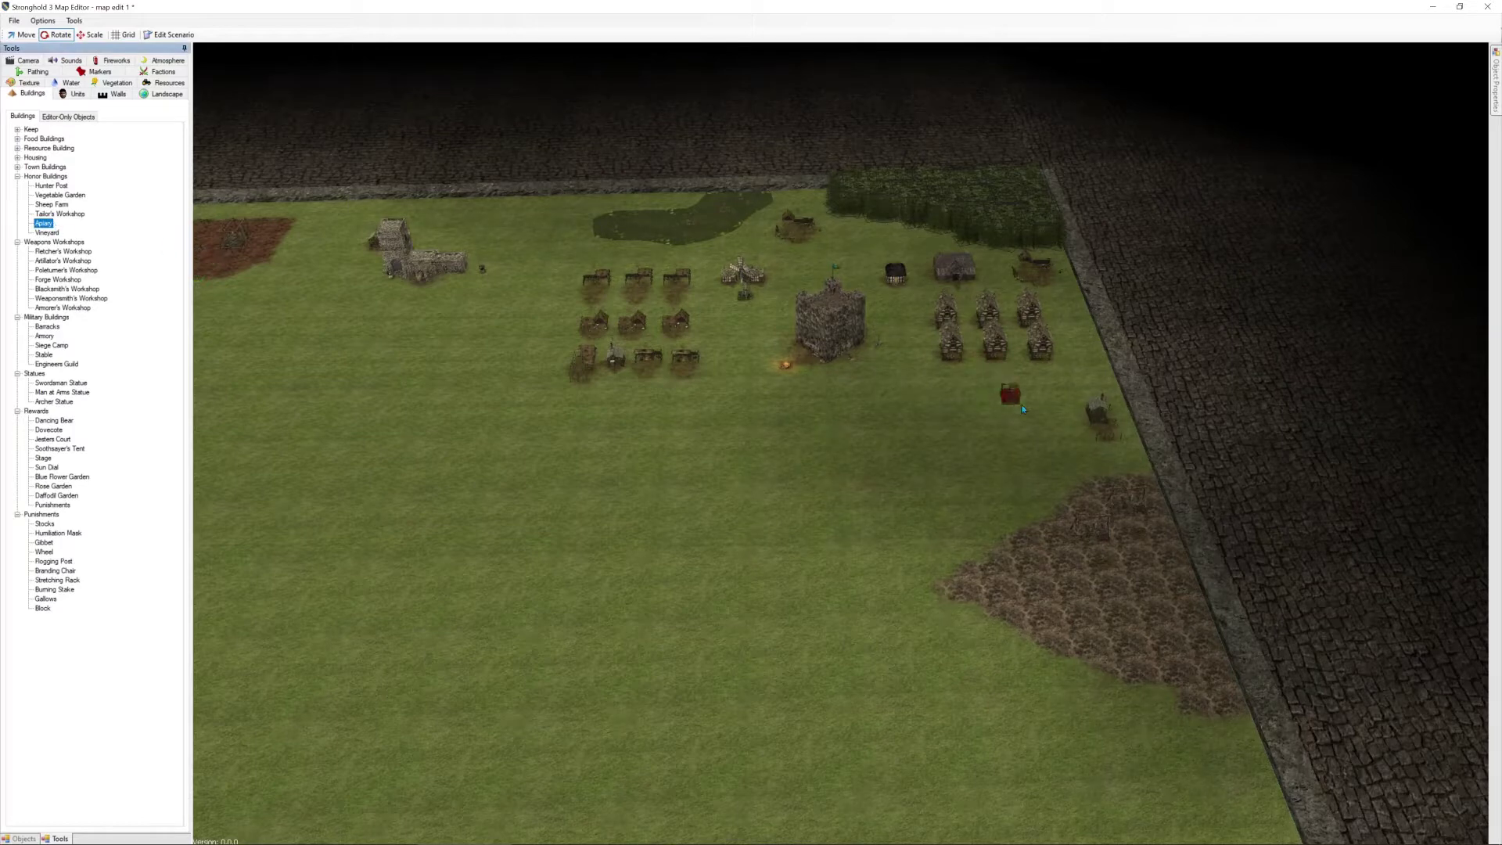
left_click(1073, 385)
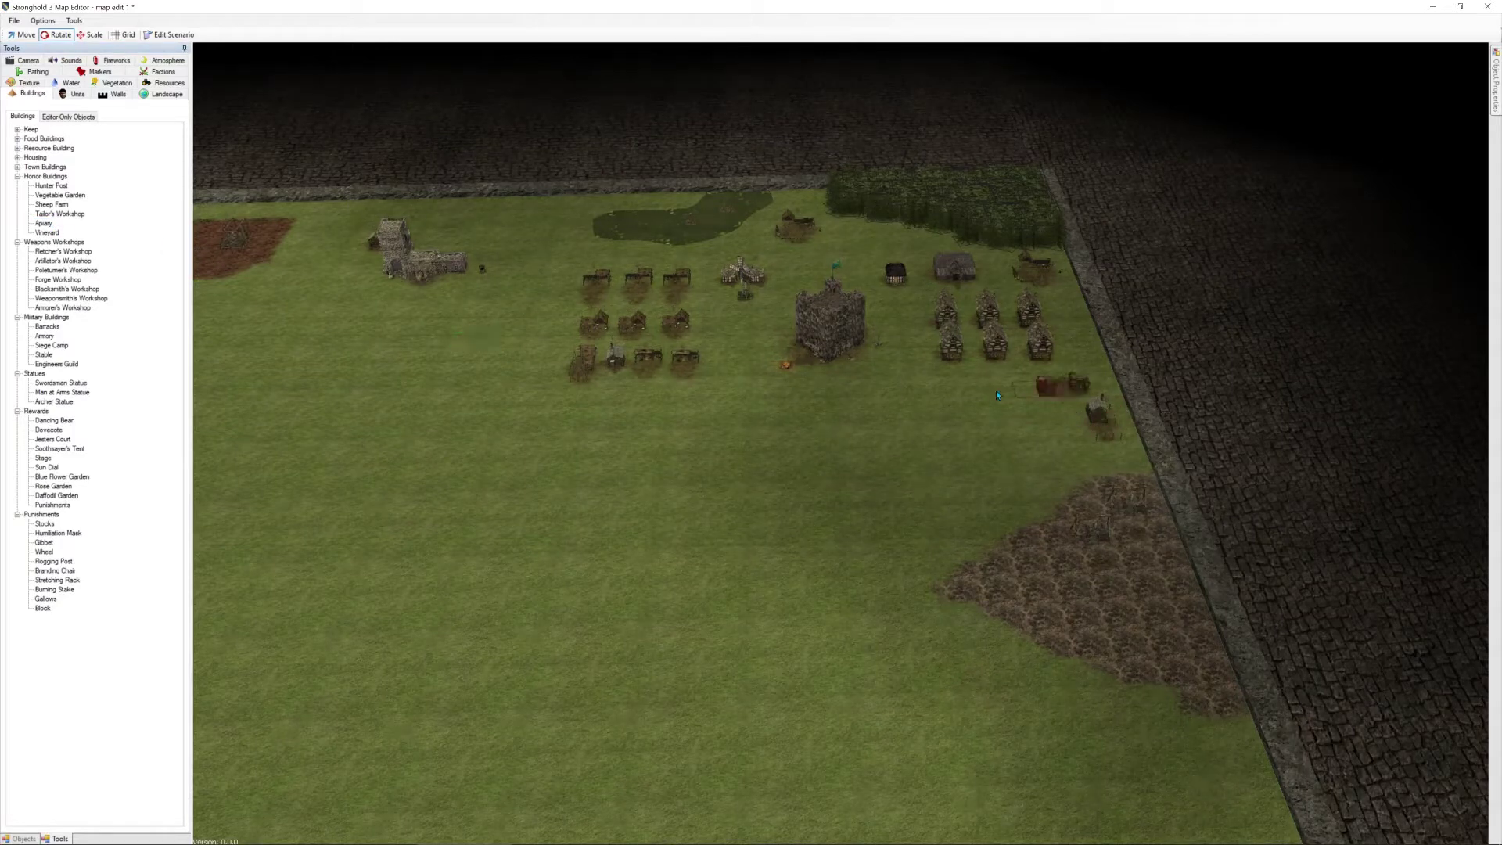
Add a Tailor's Workshop, Sheep Farm and Vegetable Garden beside the second settlement's Apiary, and a Hunter Post near the forest behind its keep
left_click(61, 206)
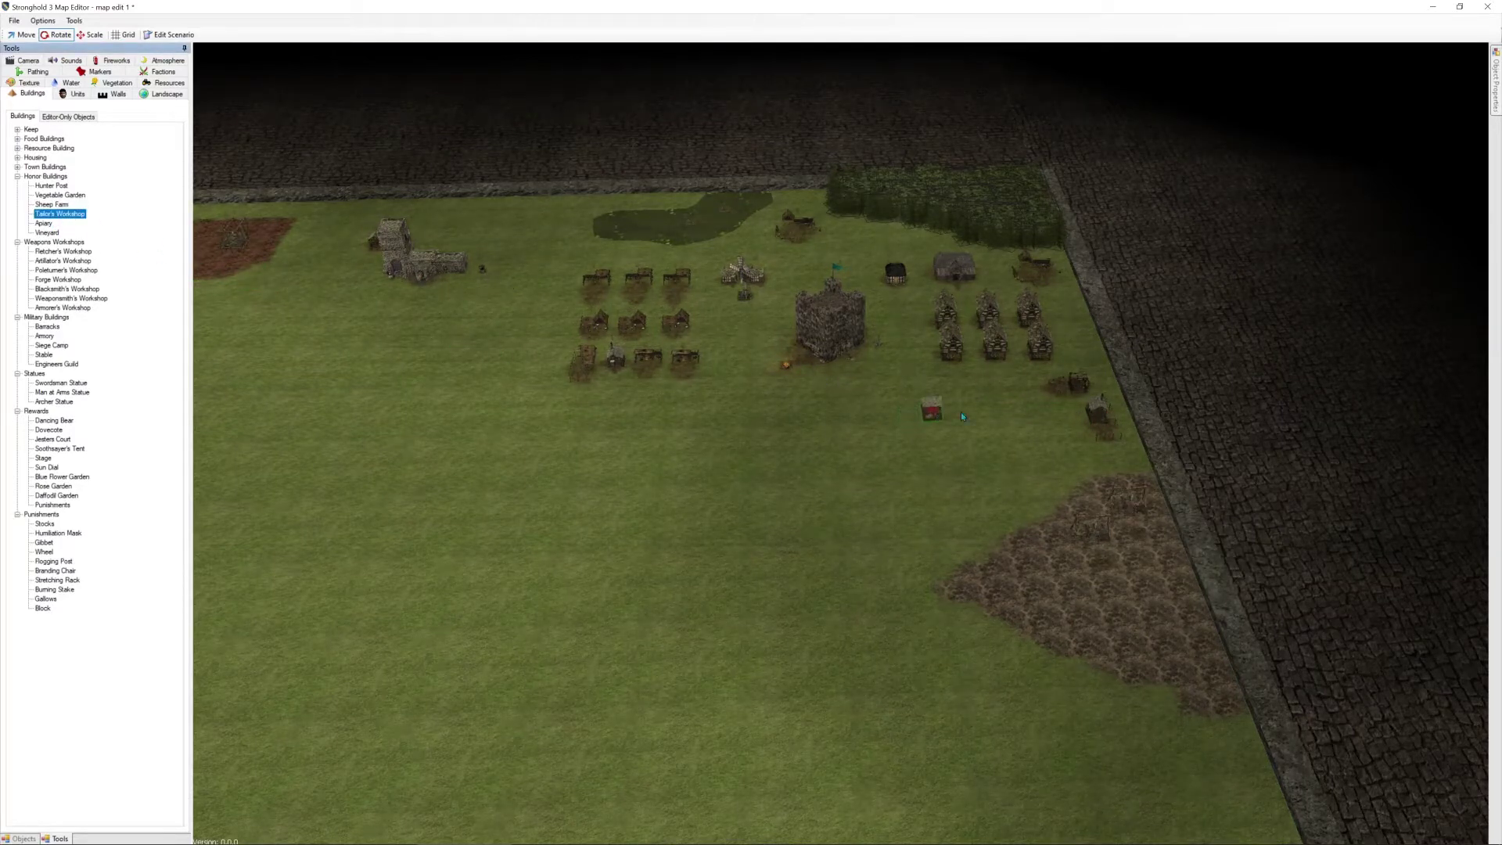
left_click(1048, 413)
left_click(53, 205)
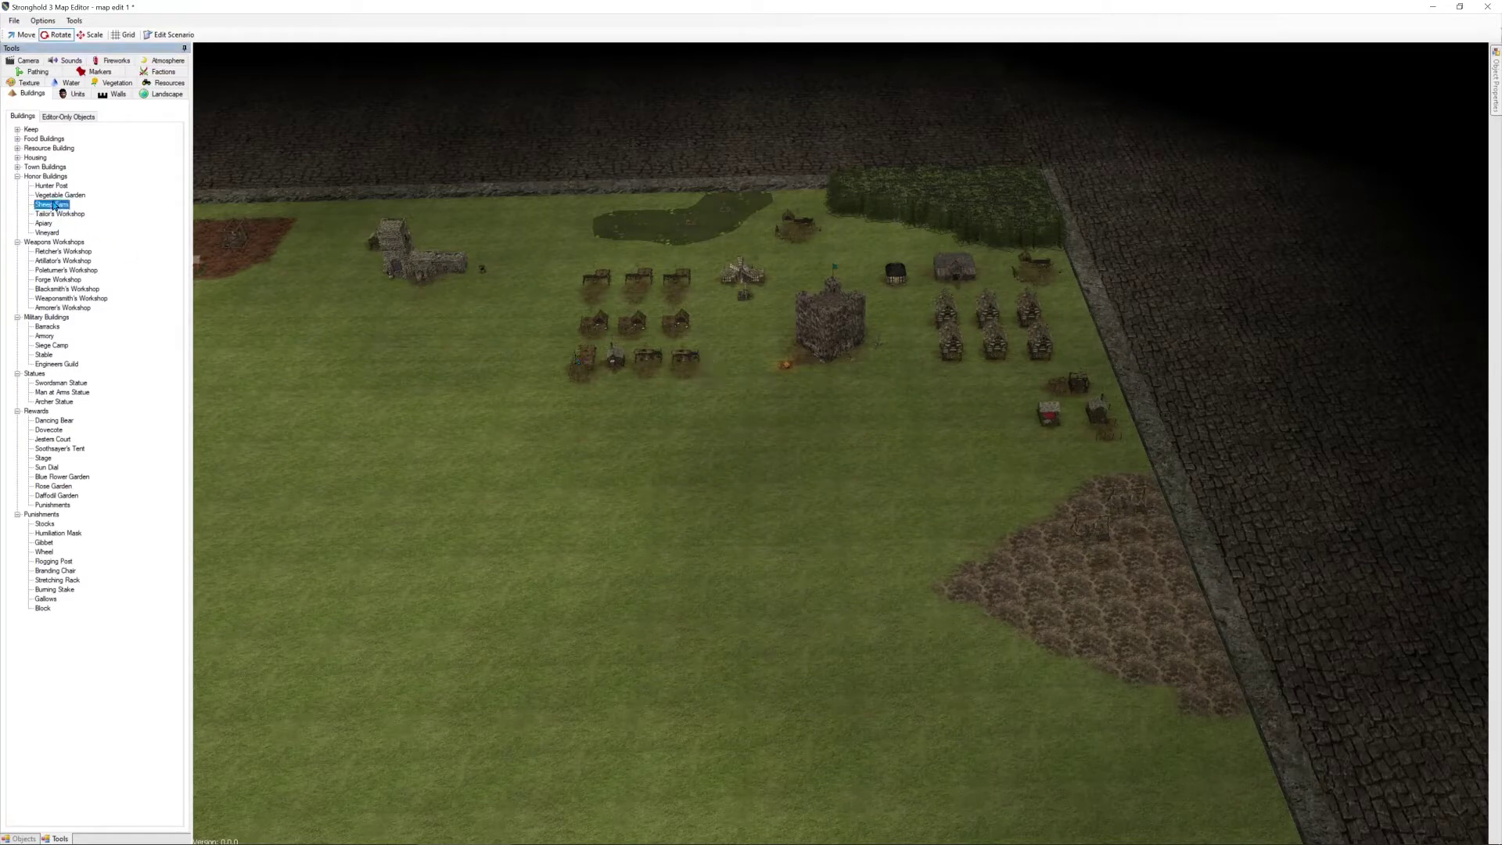
left_click(1023, 385)
left_click(57, 196)
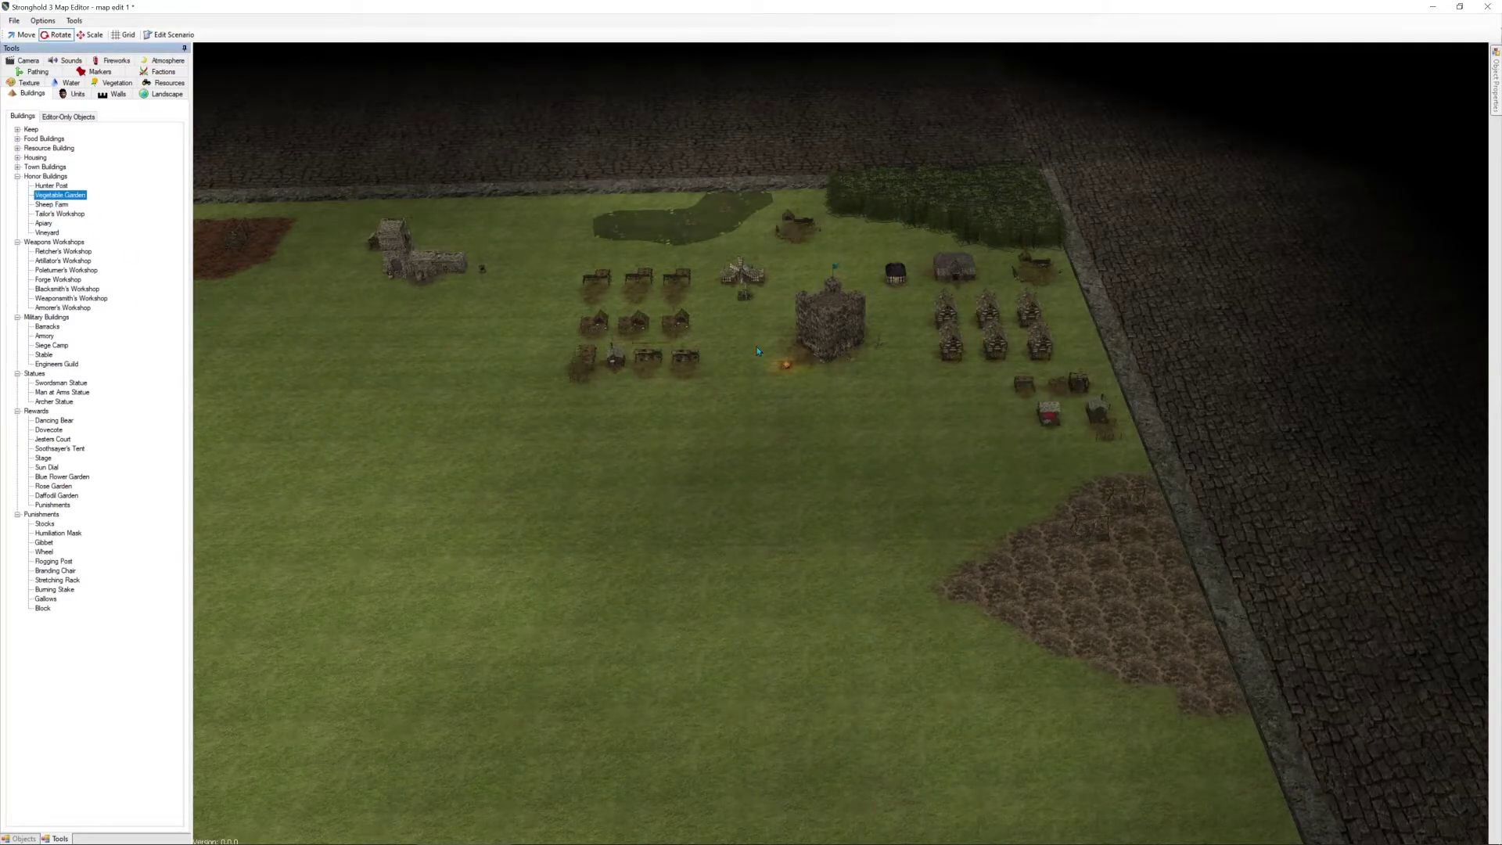
left_click(972, 401)
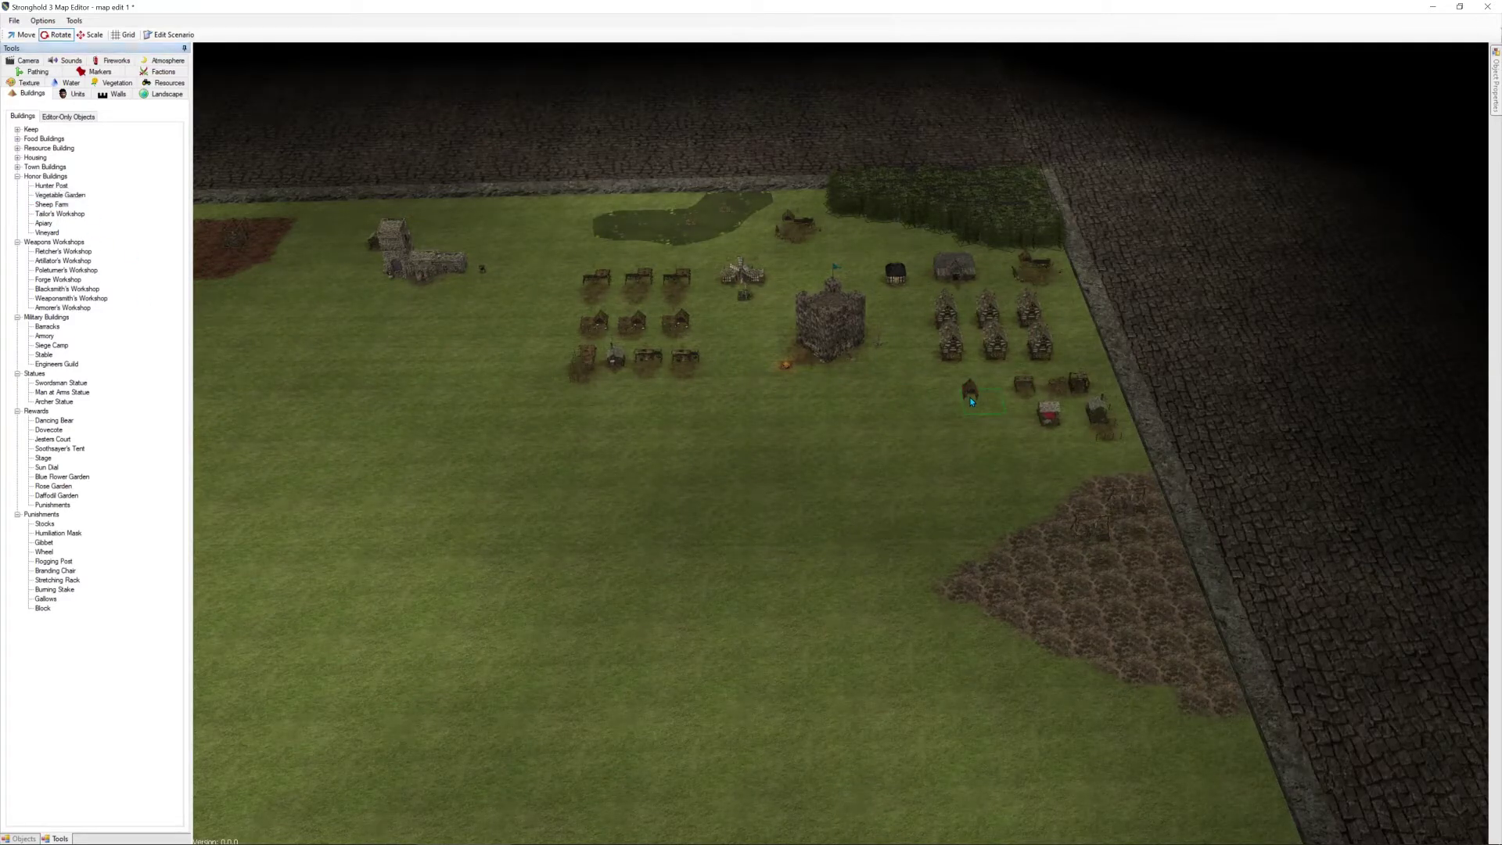
left_click(53, 187)
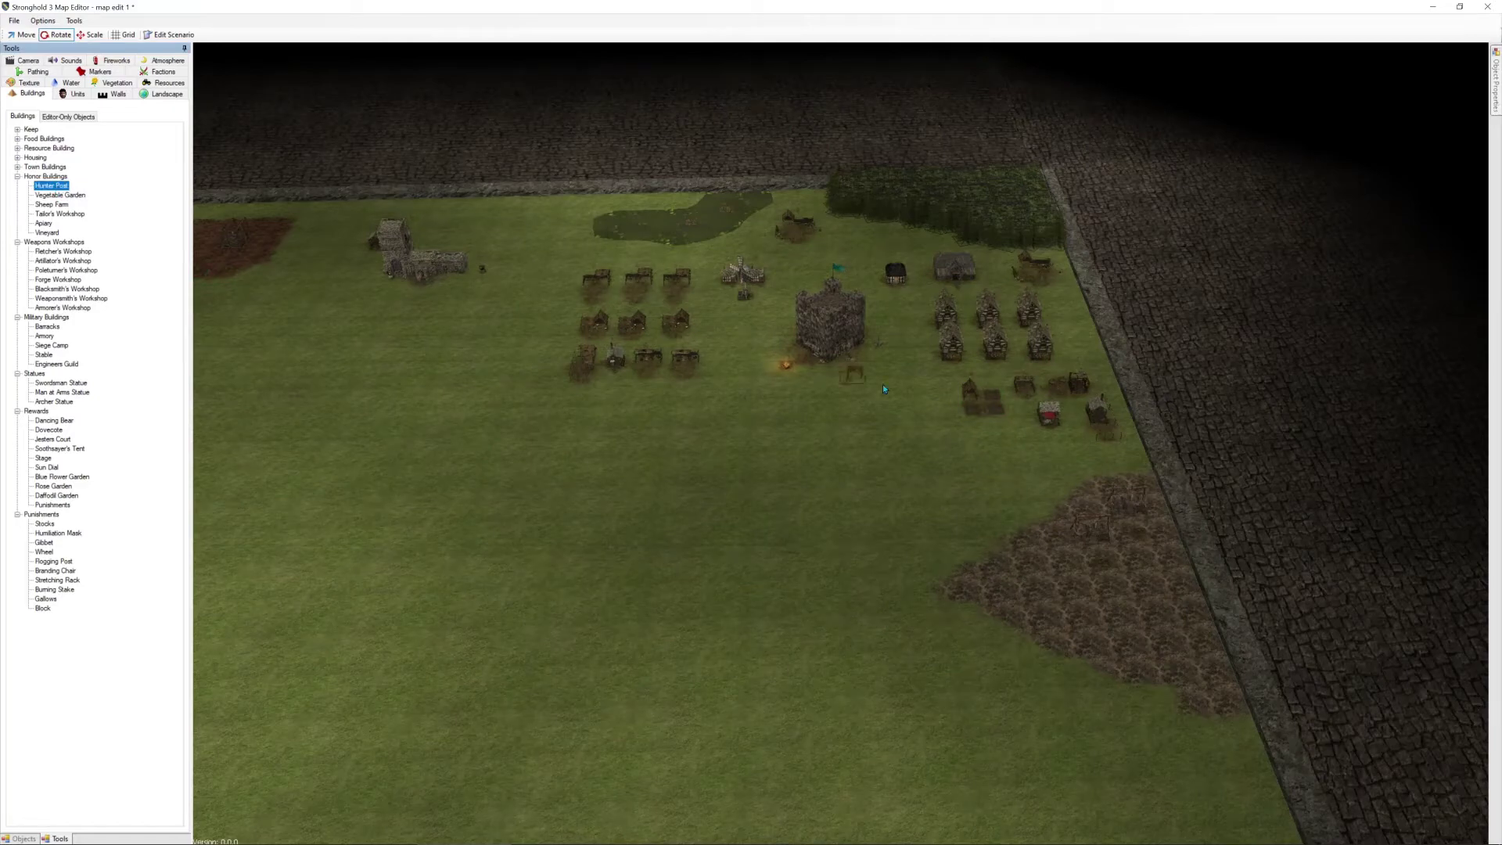
left_click(872, 247)
key("a")
key("s")
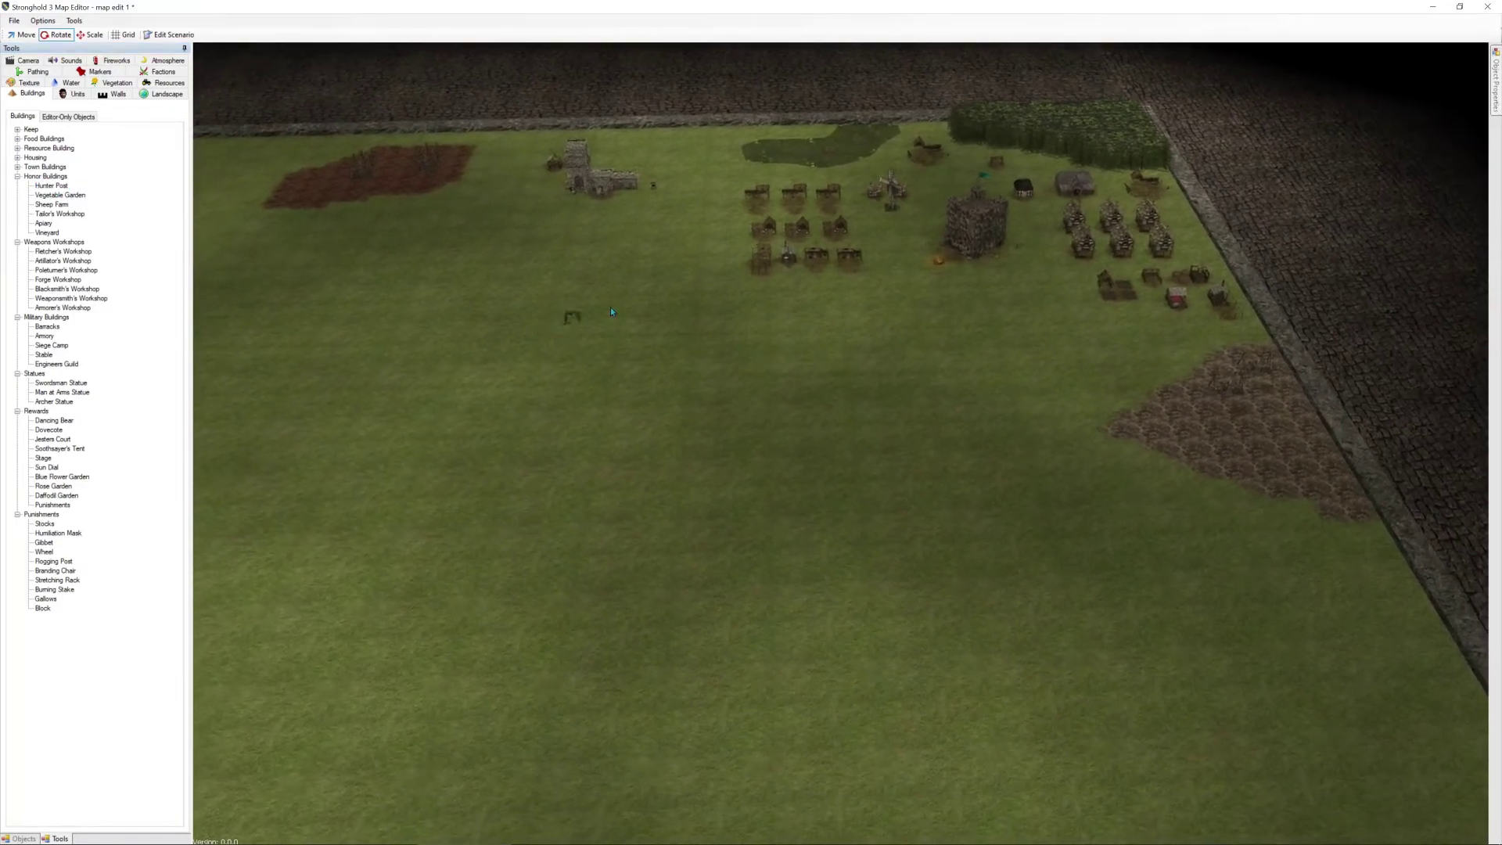
key("d")
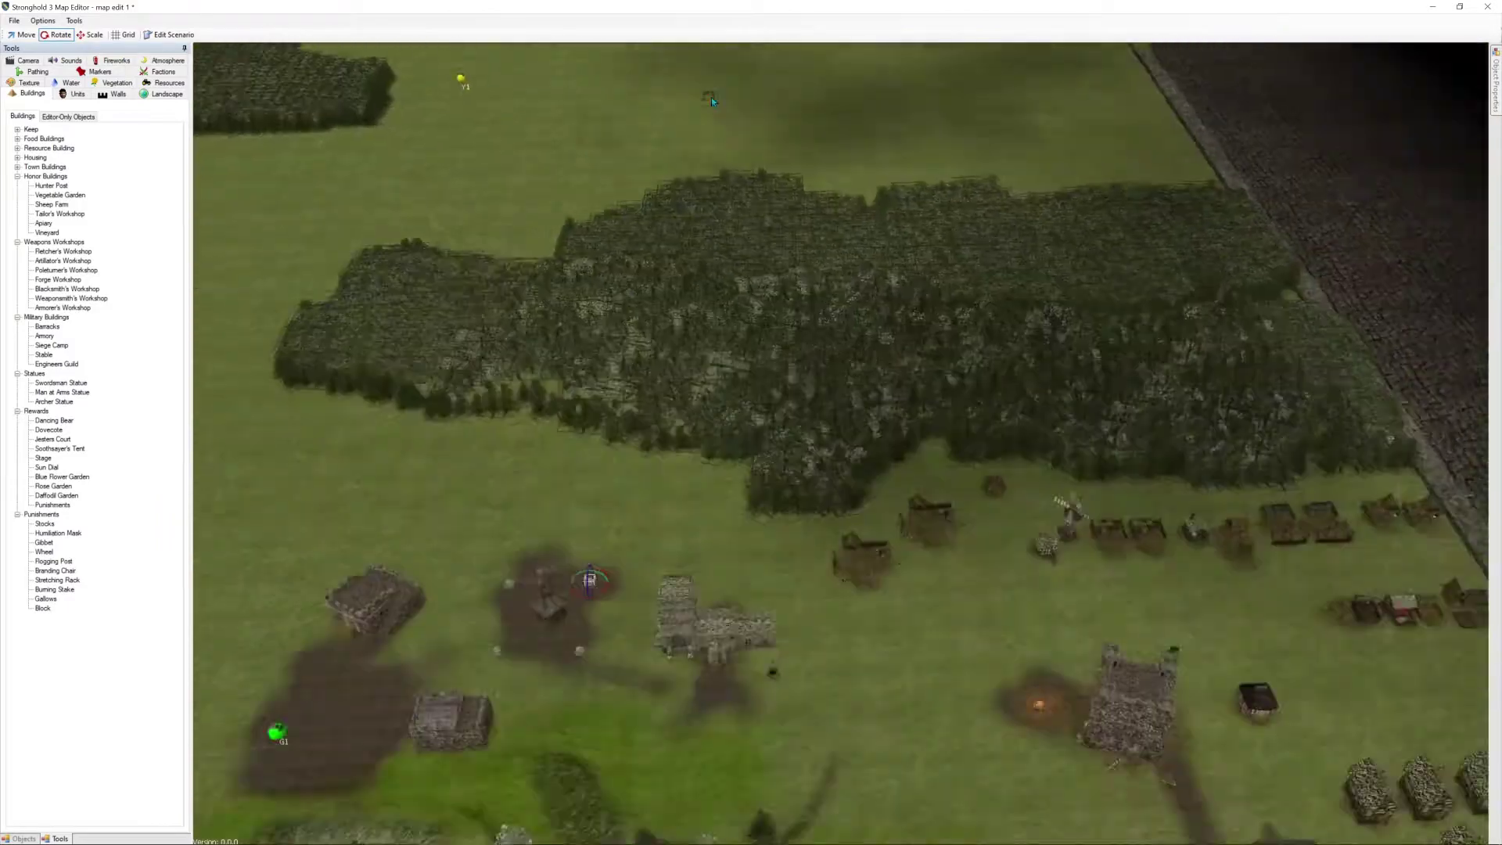
key("w")
key("a")
key("d")
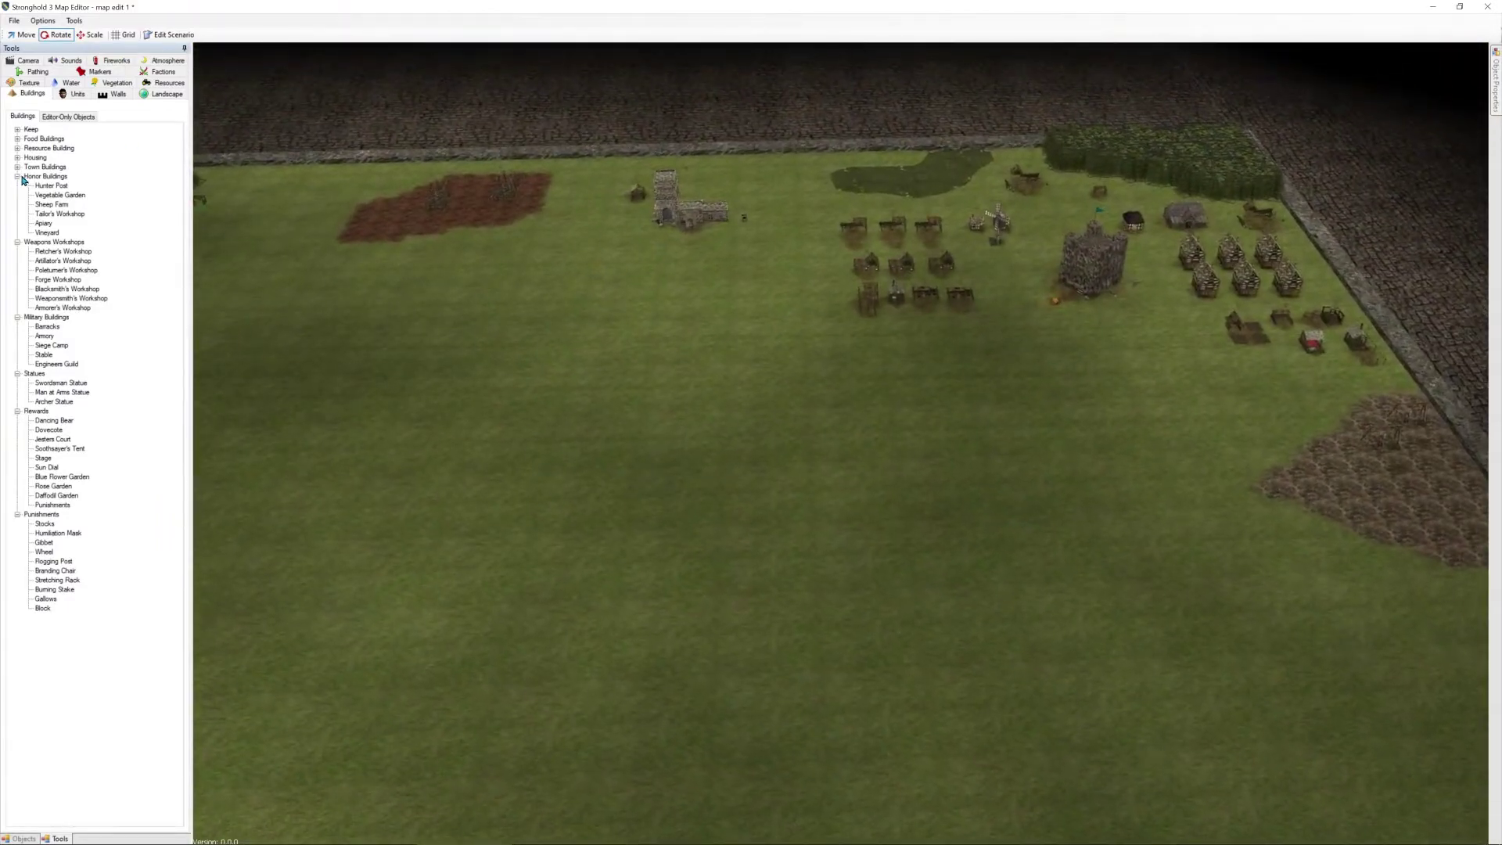
Place a Barracks and an Armory on the open grass near the yellow marker
left_click(17, 177)
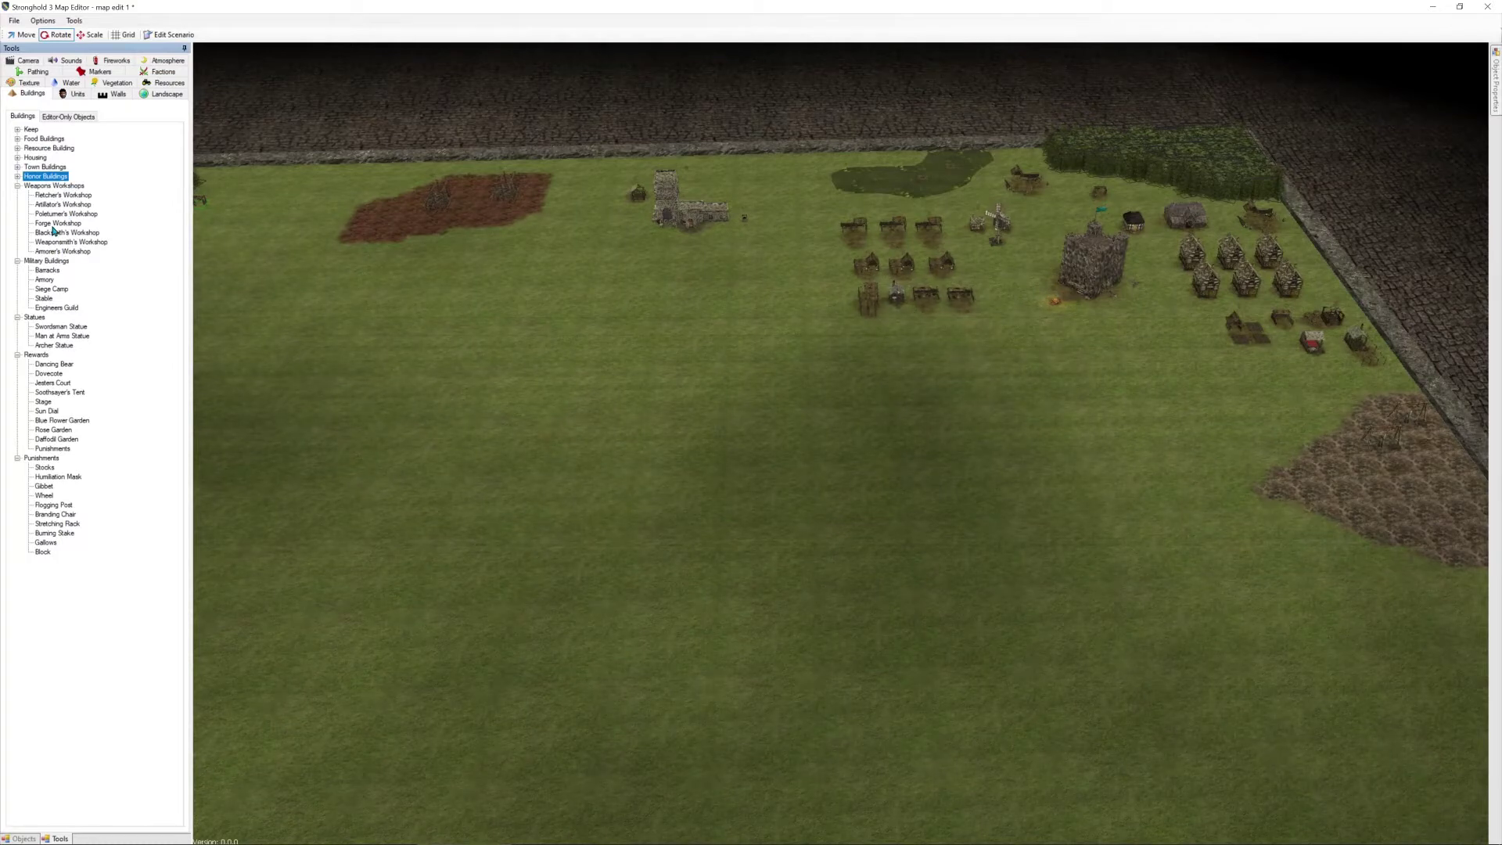
left_click(17, 186)
left_click(55, 207)
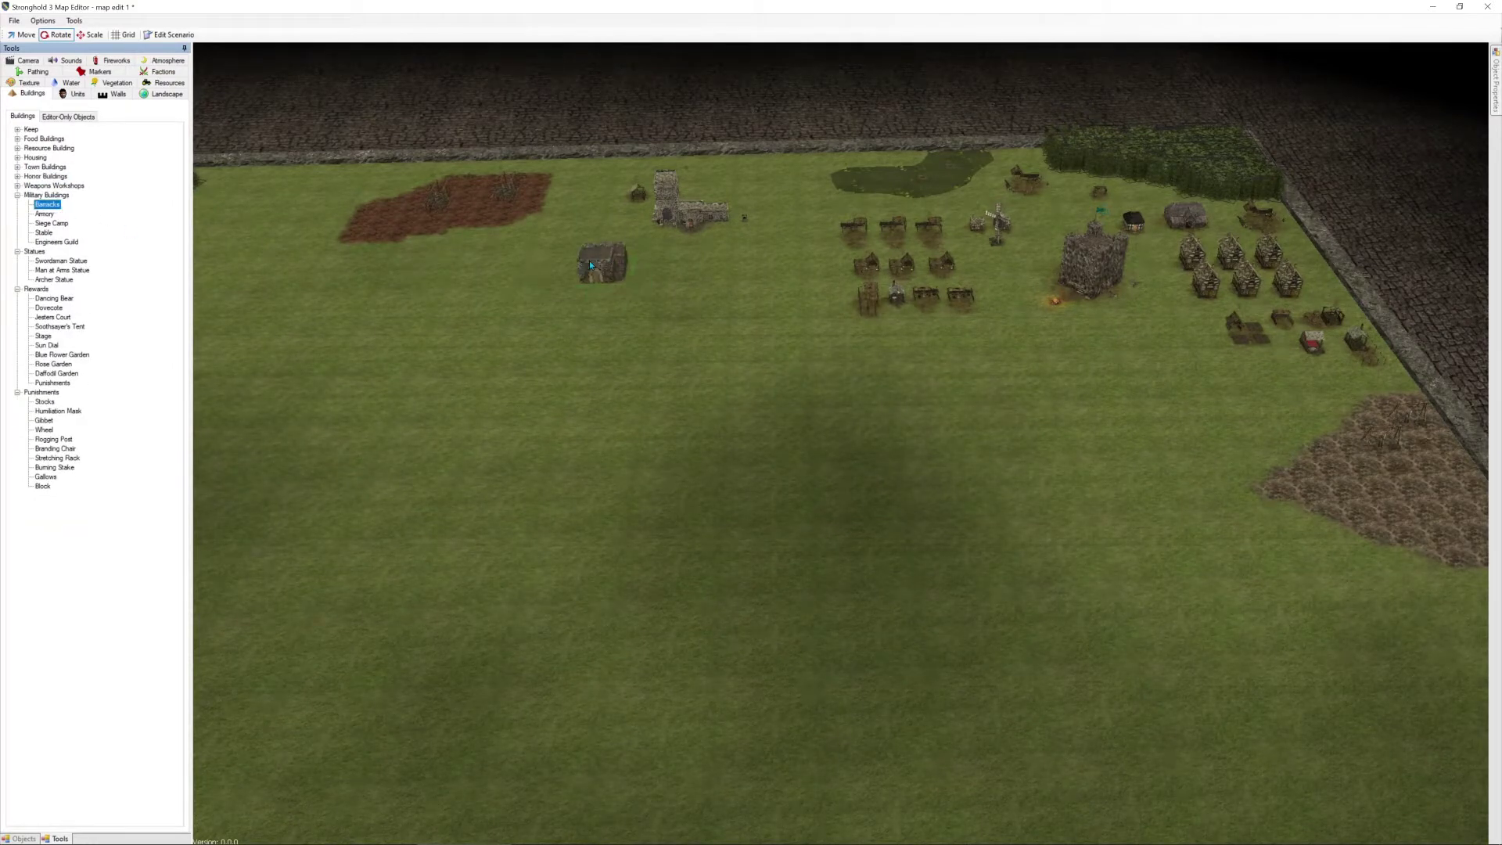
key("s")
key("a")
key("d")
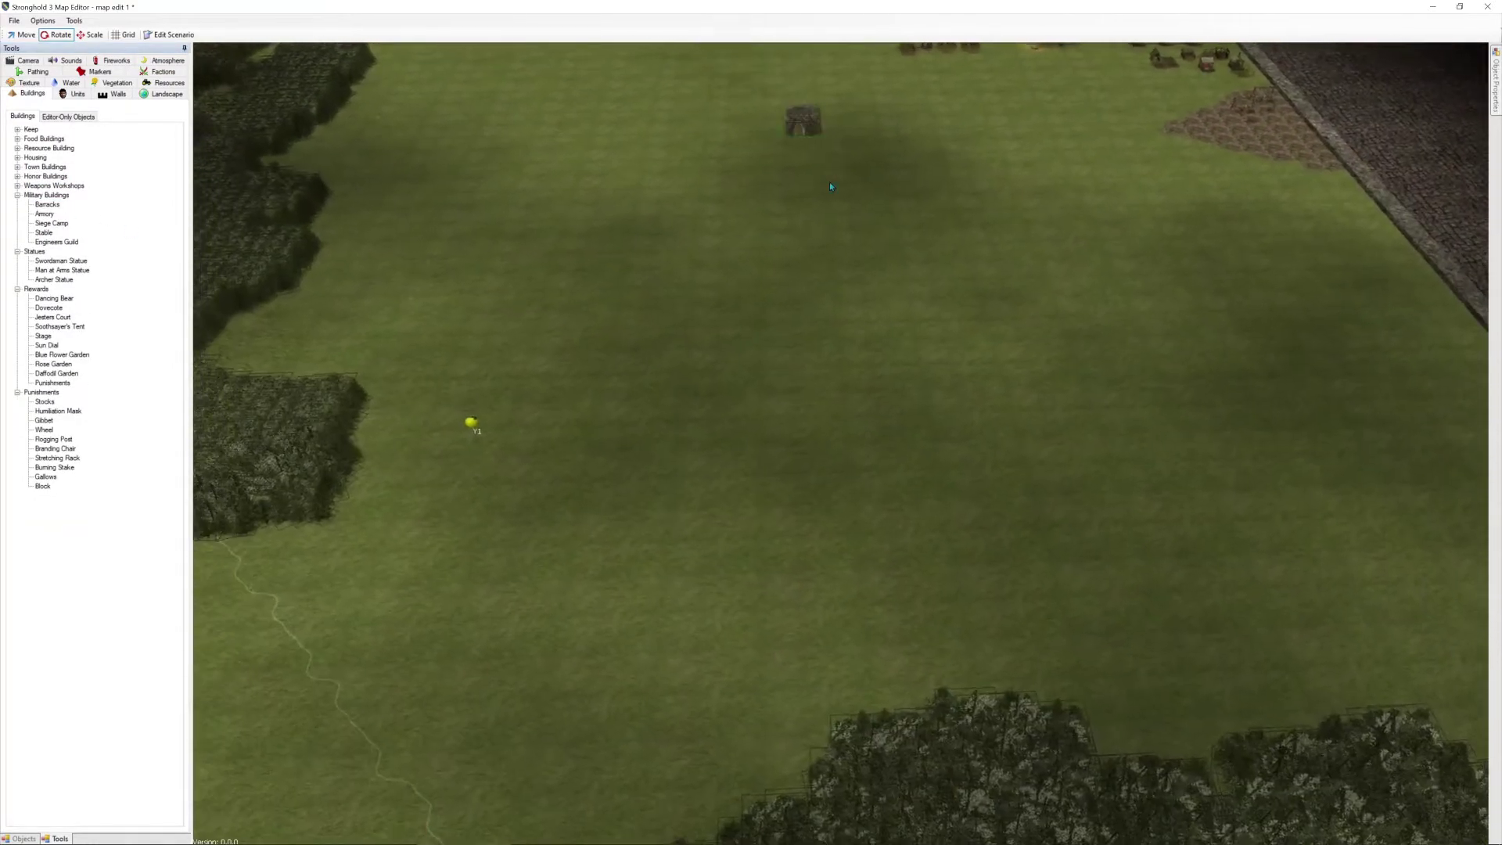
key("a")
left_click(568, 336)
left_click(44, 213)
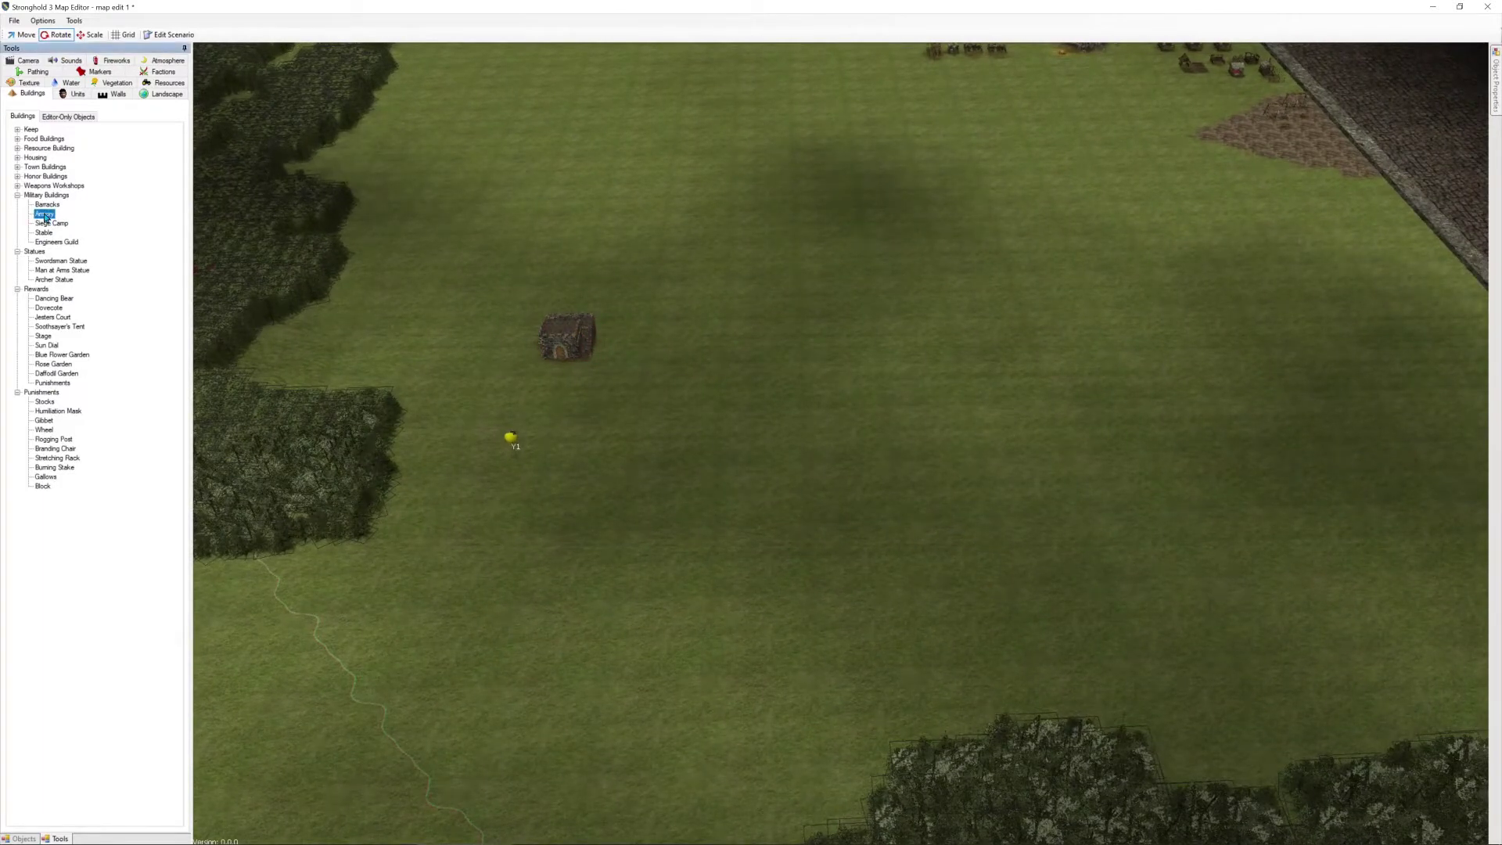
left_click(688, 395)
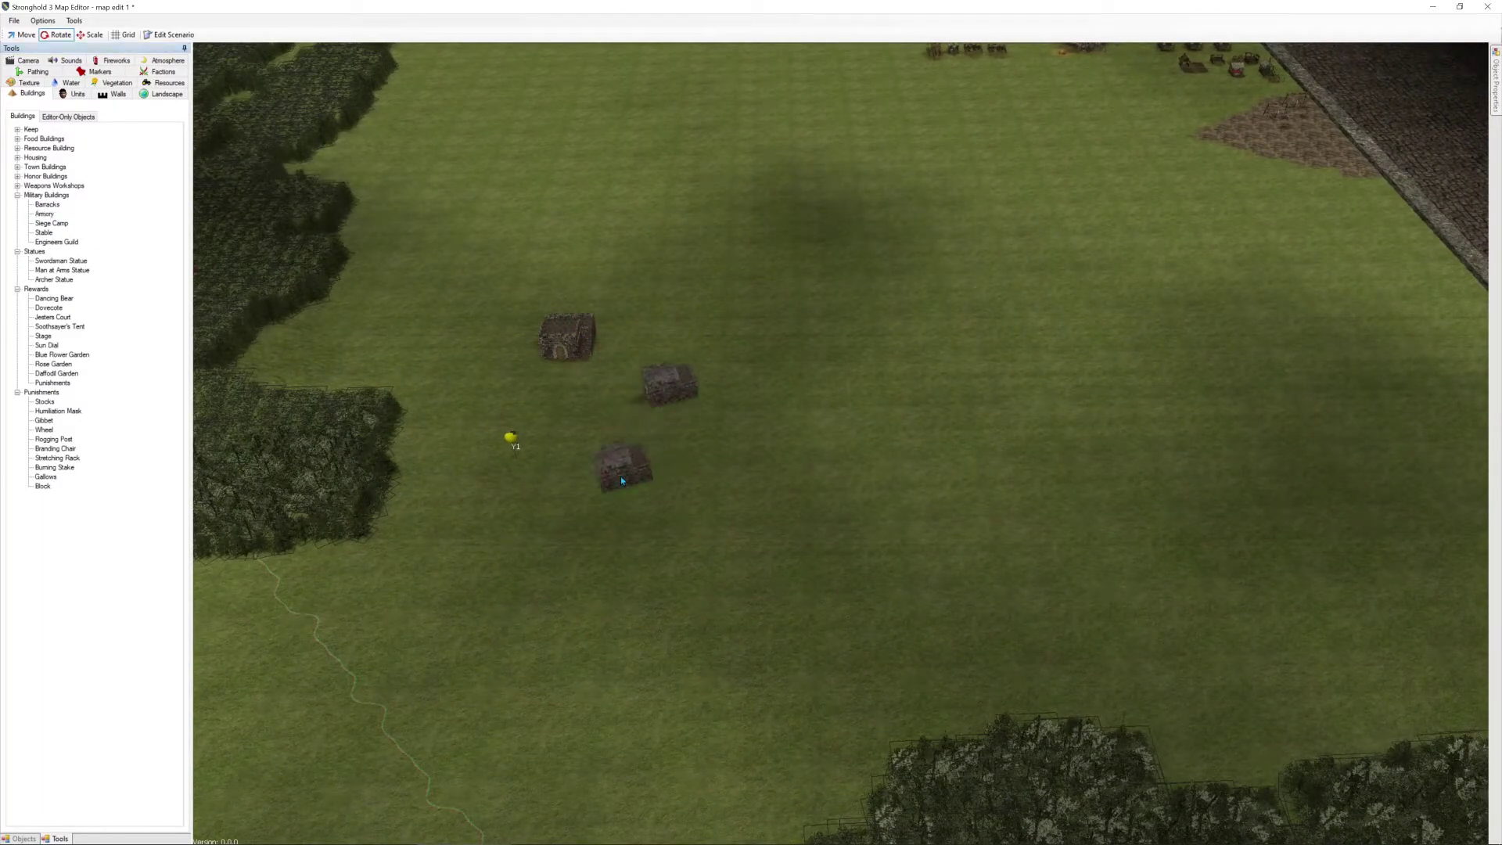
Place an Armory and a Barracks on either side of the blue marker near the river
key("a")
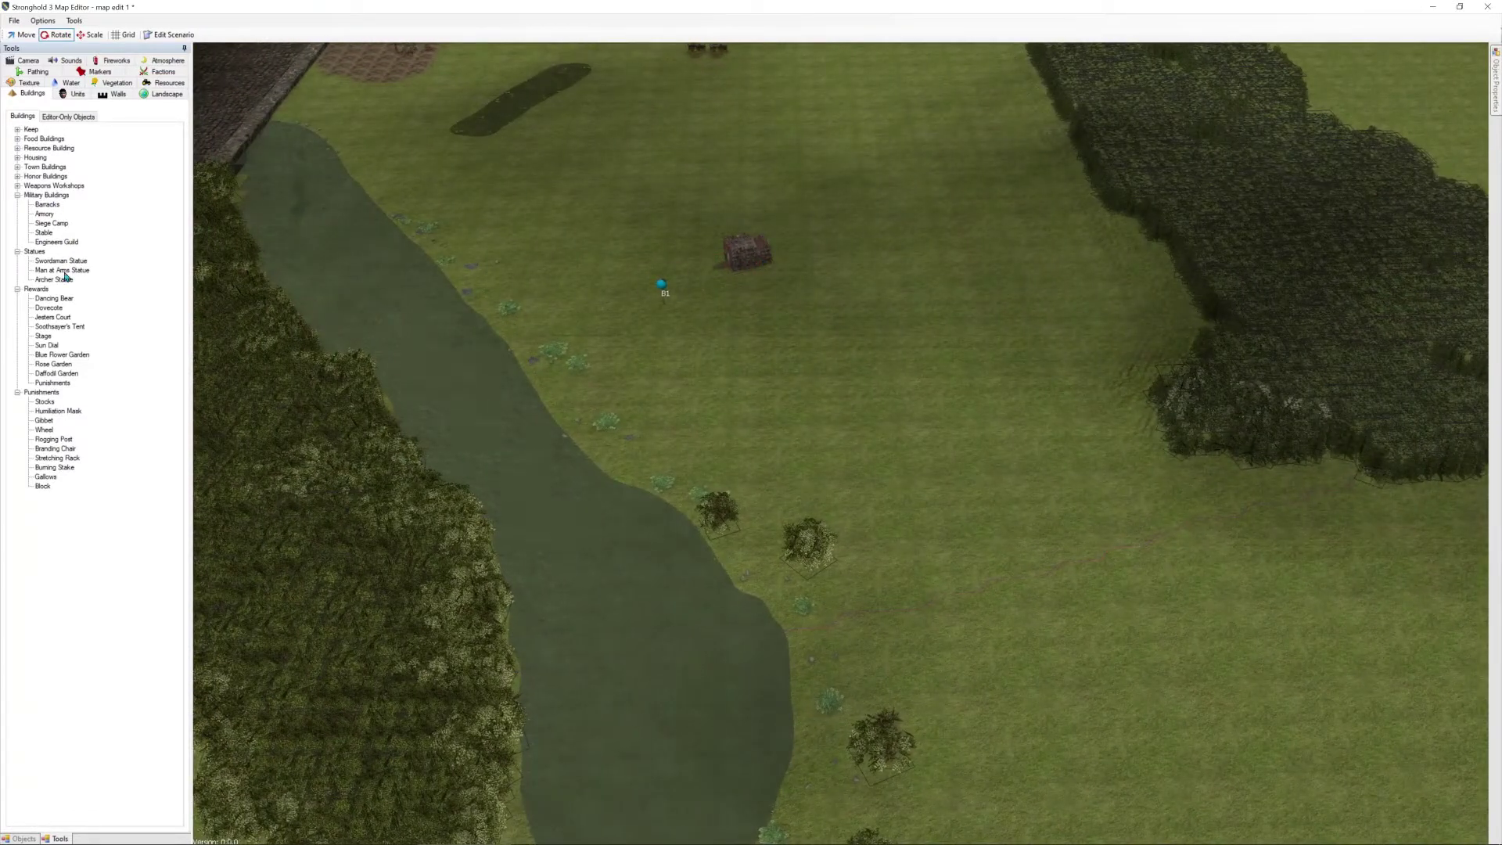
left_click(56, 205)
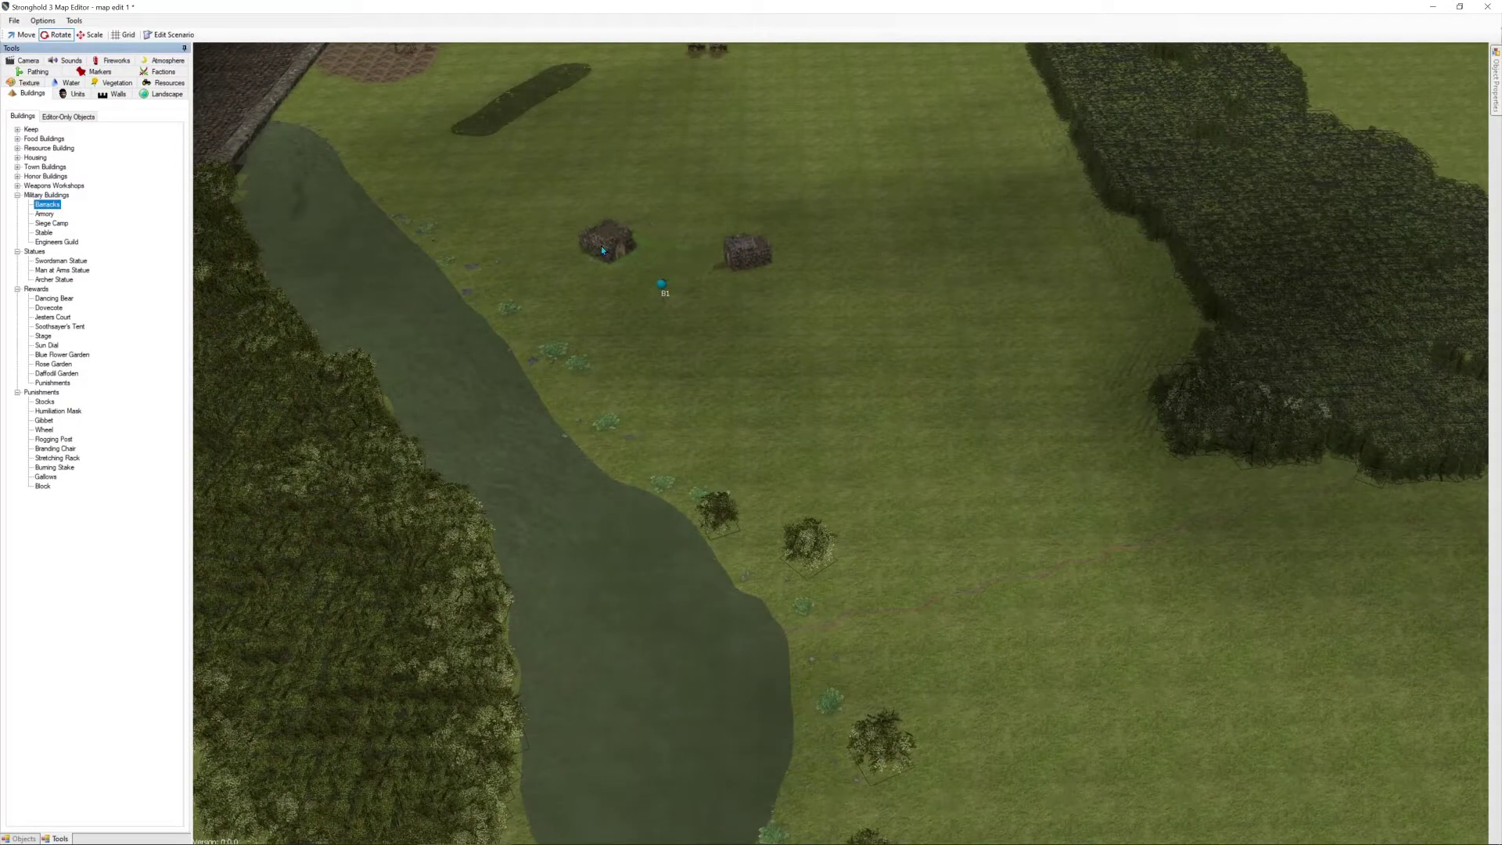
left_click(615, 259)
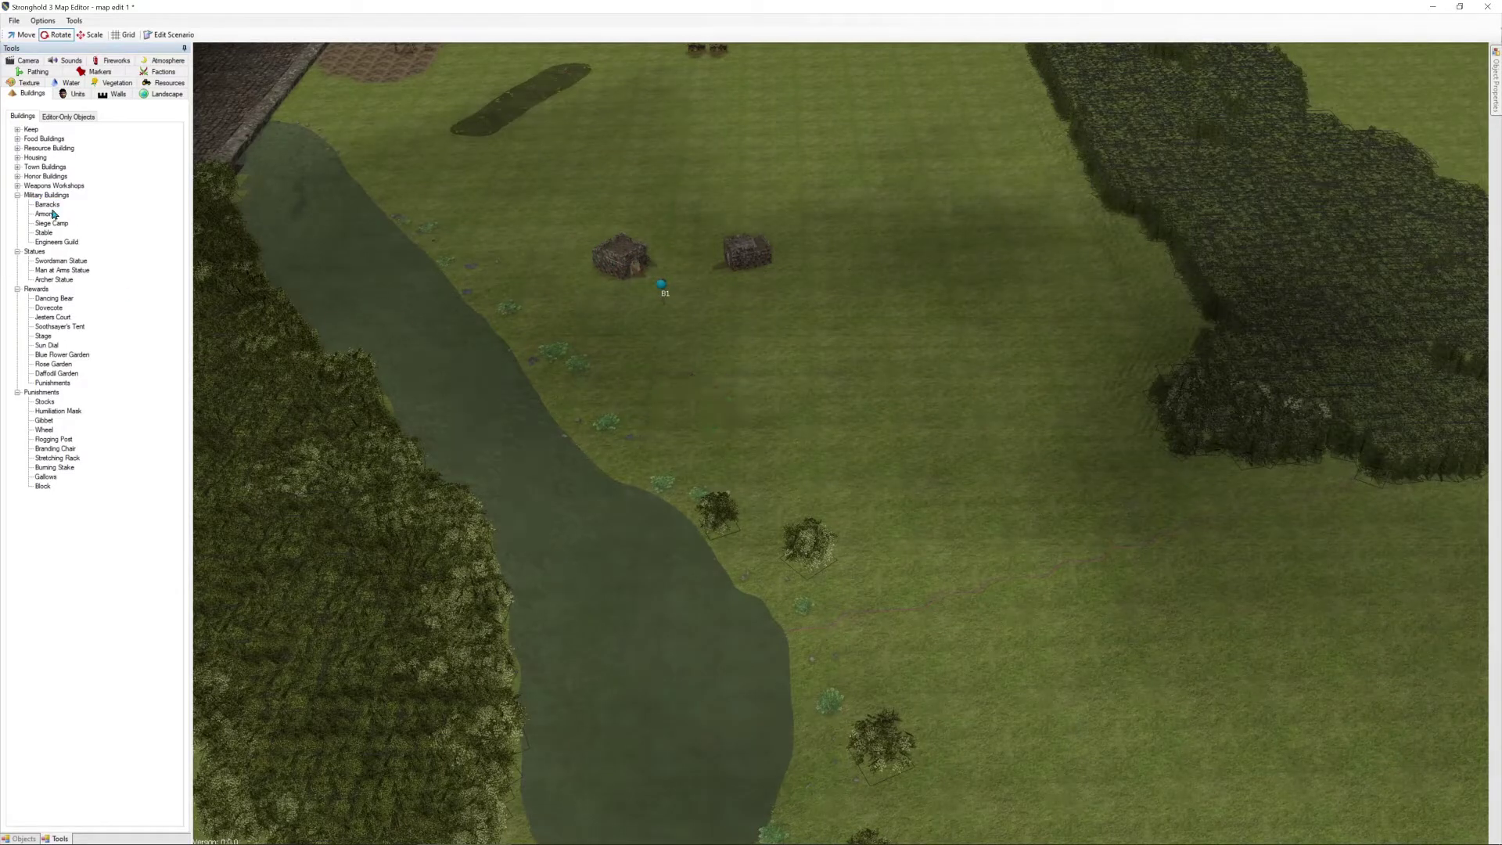
left_click(18, 196)
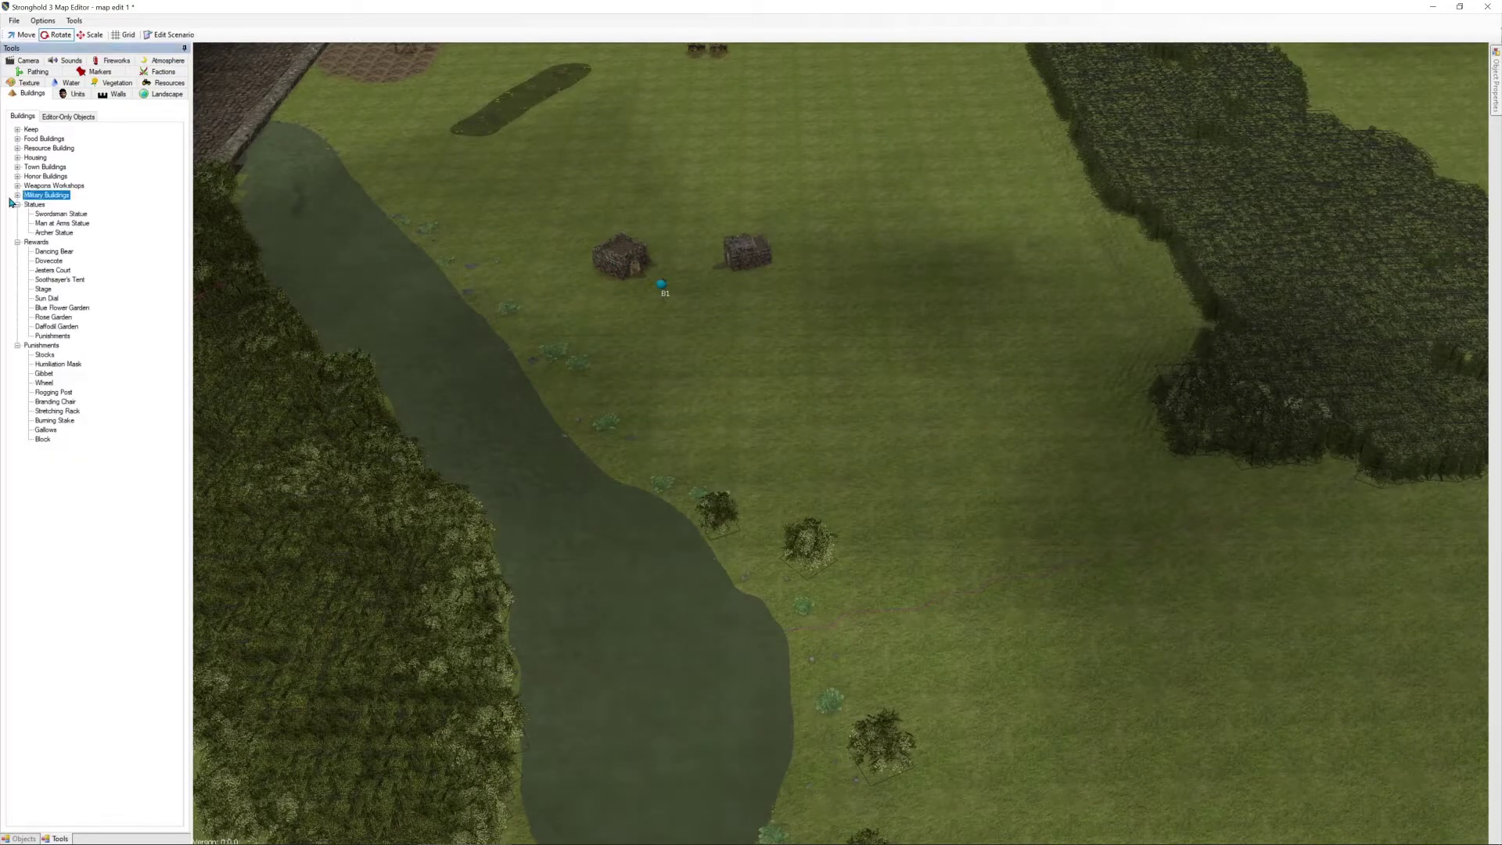
Collapse the Statues, Rewards and Punishments categories in the building list
left_click(18, 205)
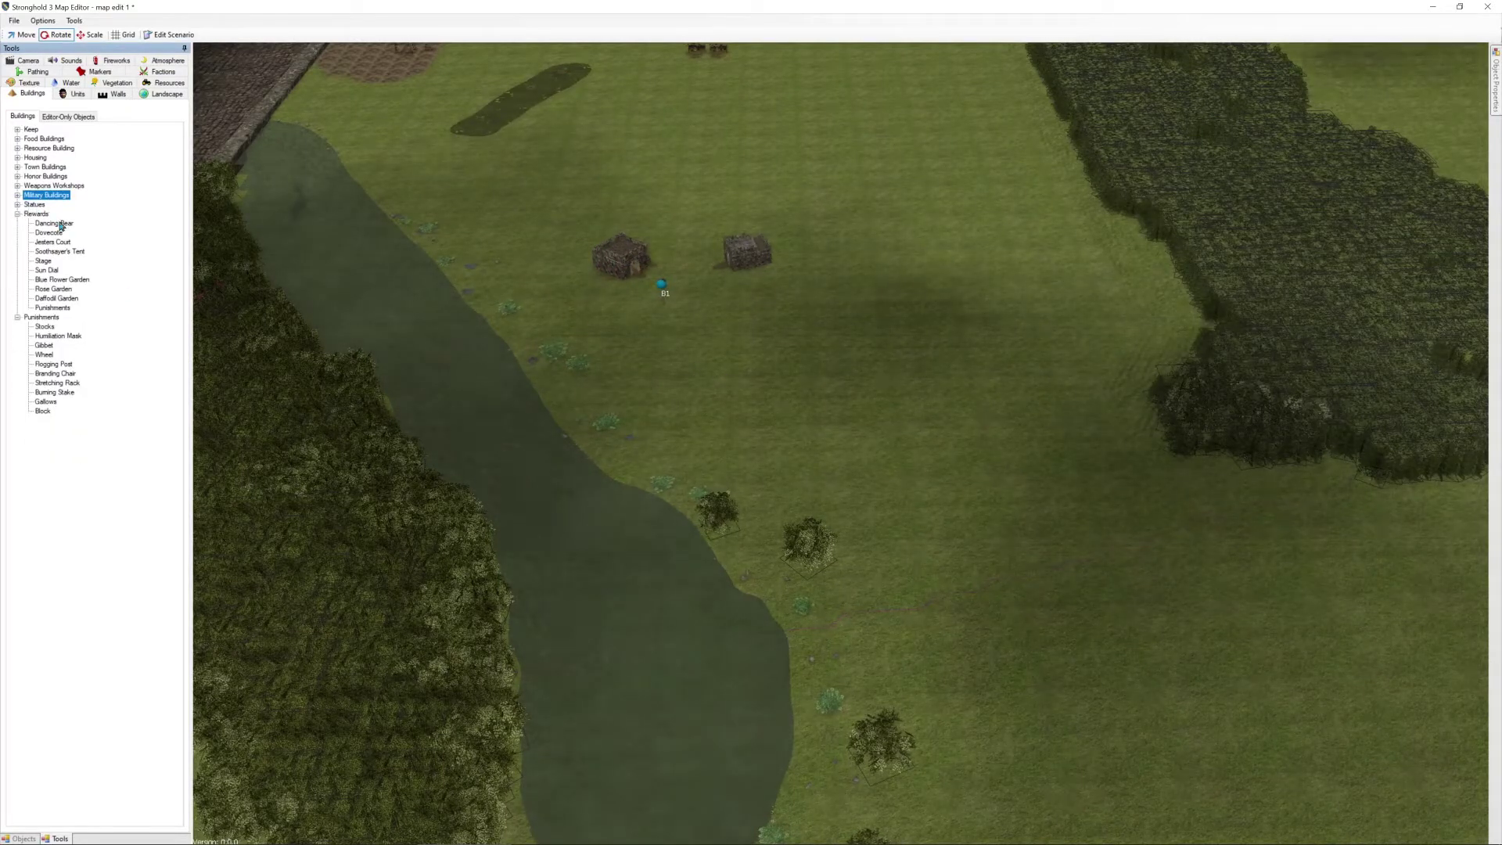
left_click(17, 214)
left_click(17, 223)
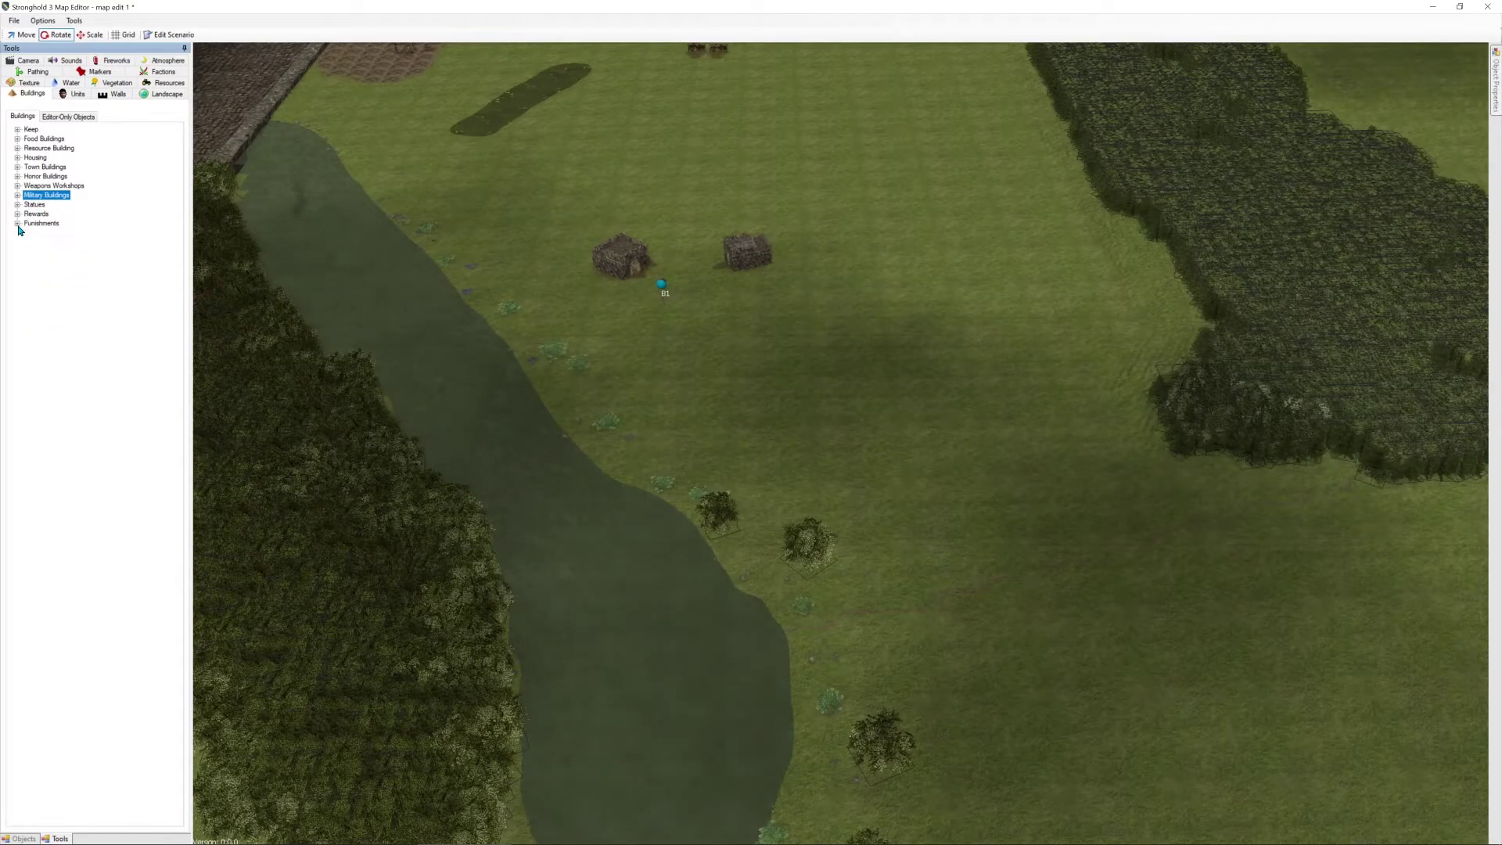
Paint Sparse Grass and Shrubs with brush size 1000 along the forest edge behind the farms in the green-marker settlement
scroll(744, 447, "down", 5)
middle_click_drag(948, 463, 717, 352)
middle_click_drag(1029, 421, 905, 307)
key("s")
key("d")
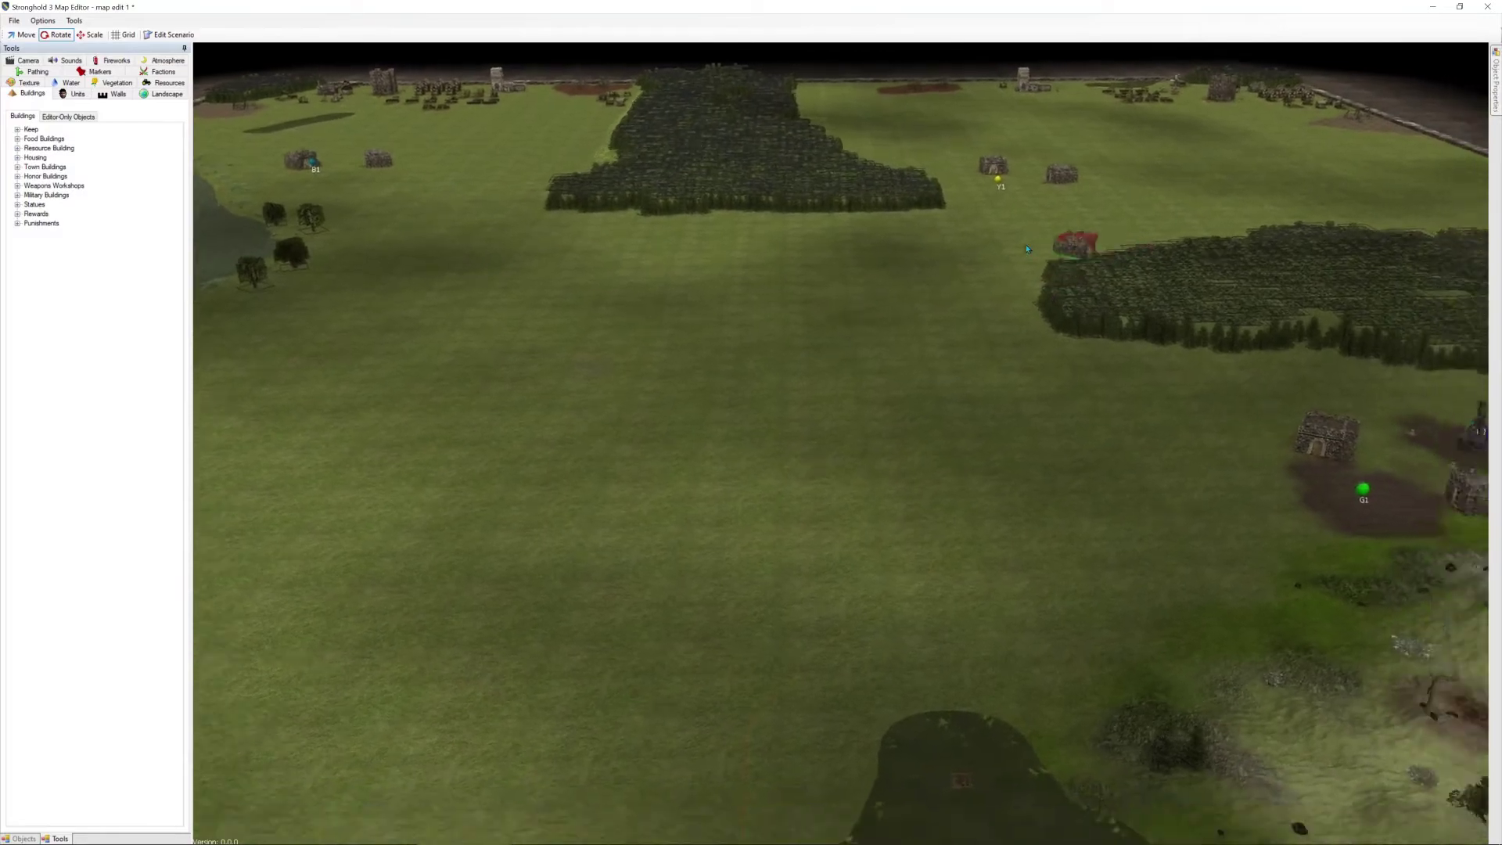
scroll(1012, 395, "up", 5)
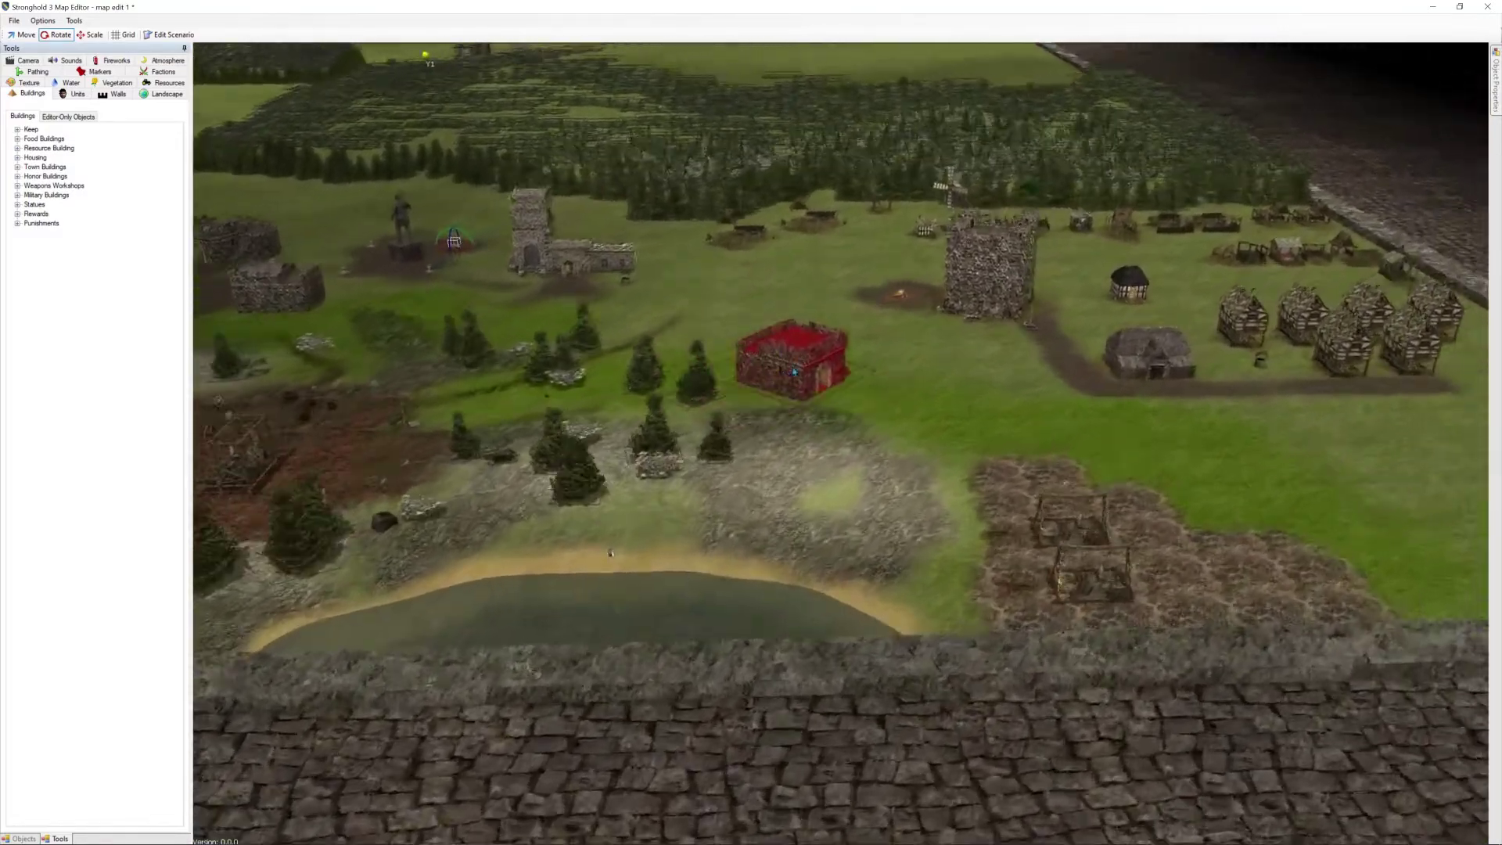
key("w")
key("a")
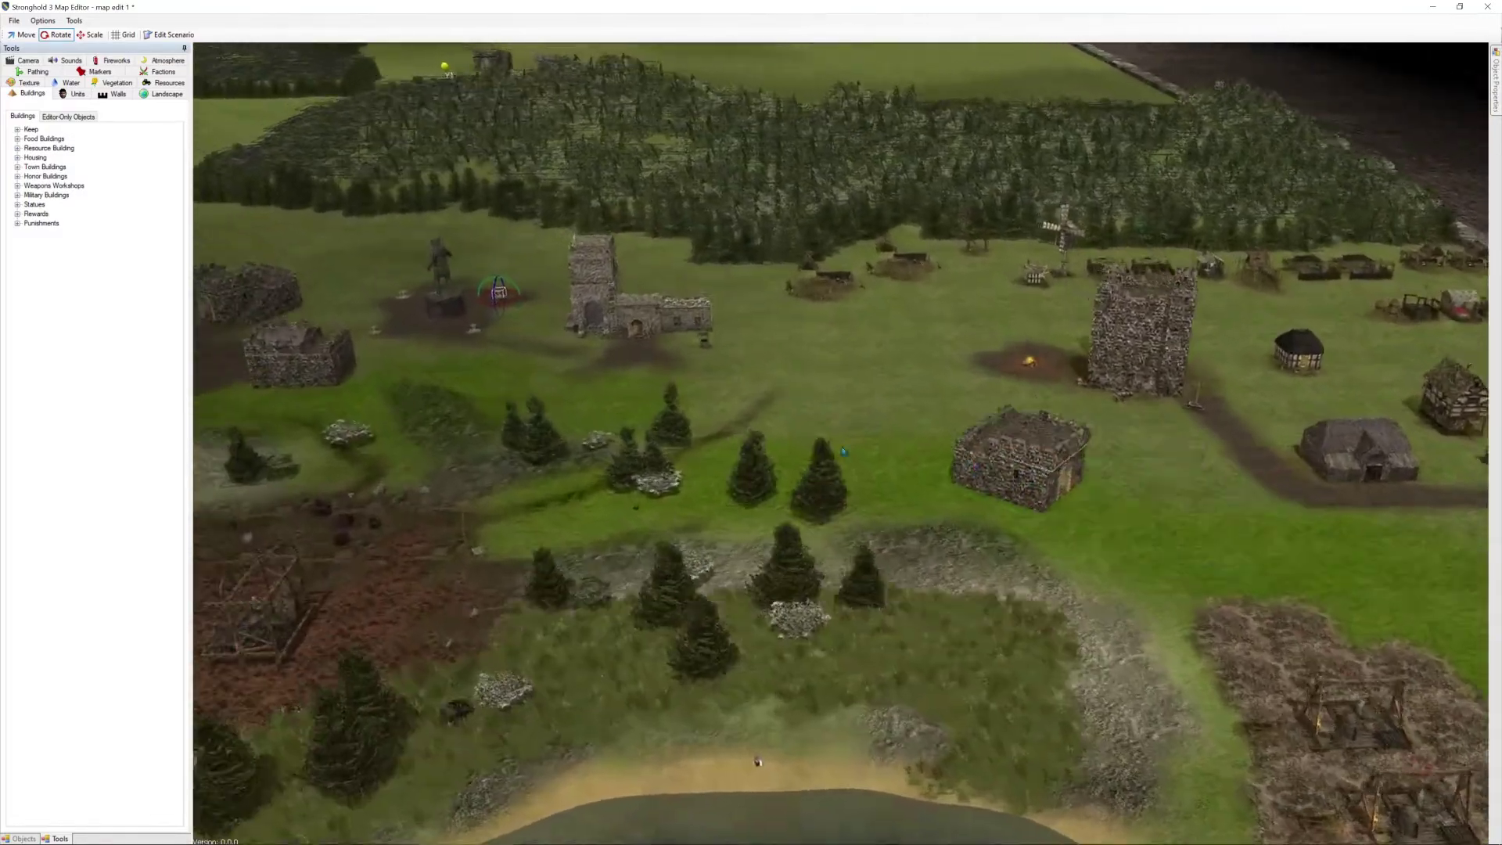
right_click(1017, 452)
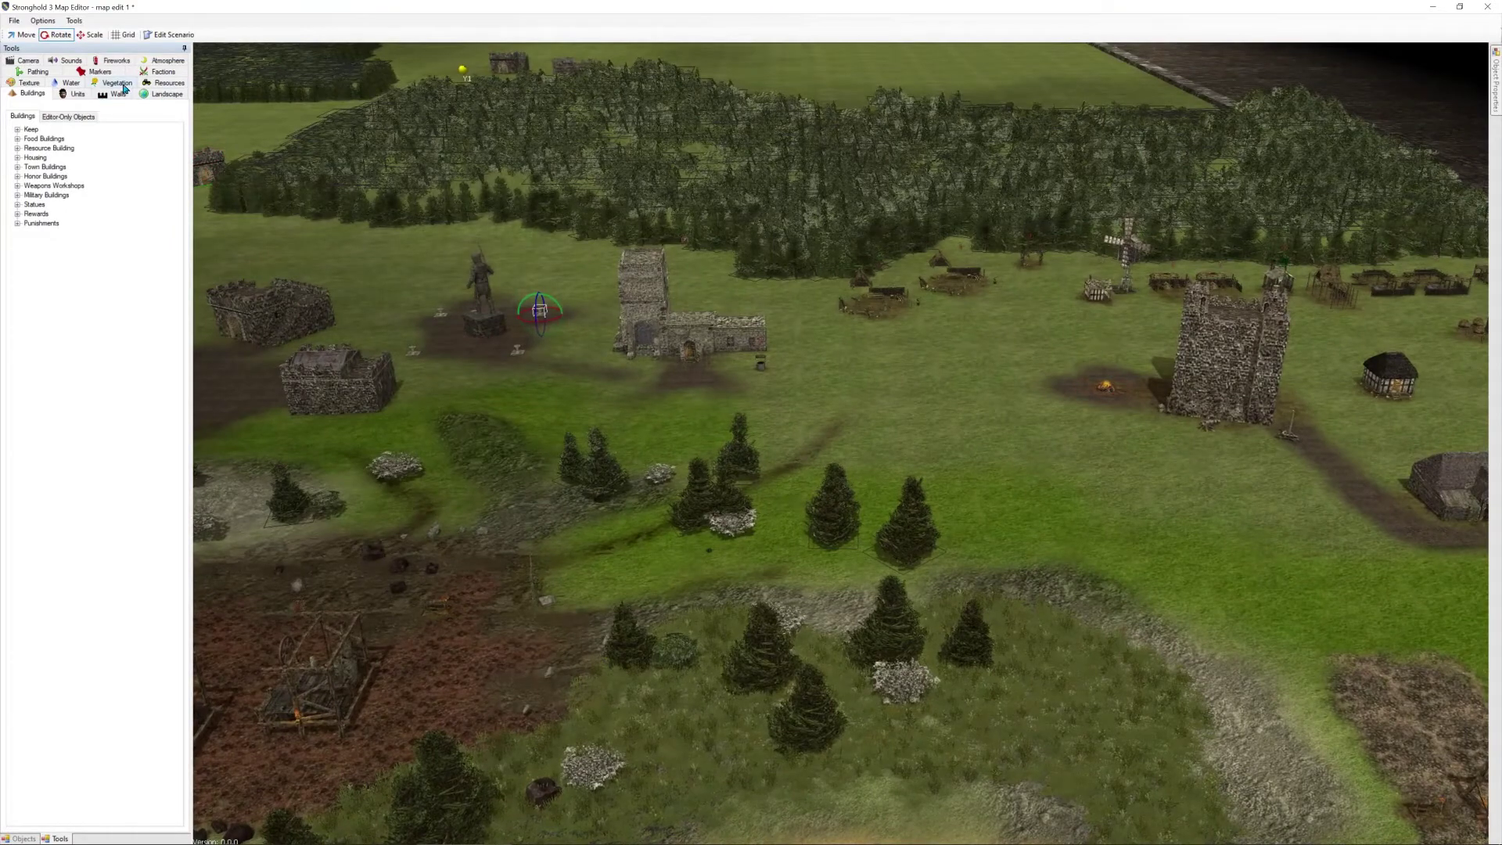
left_click(122, 85)
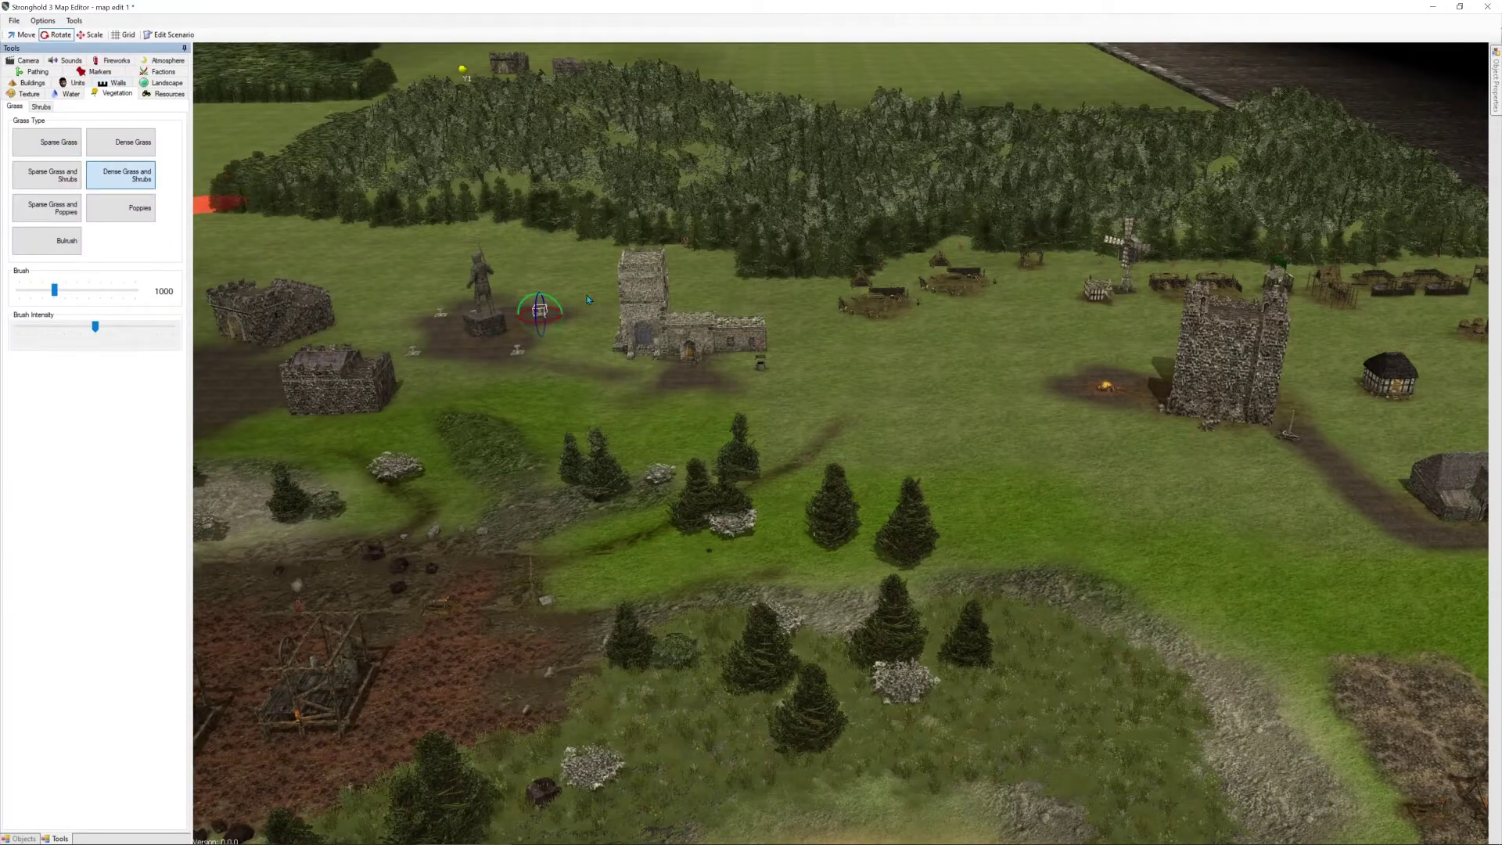
key("d")
key("w")
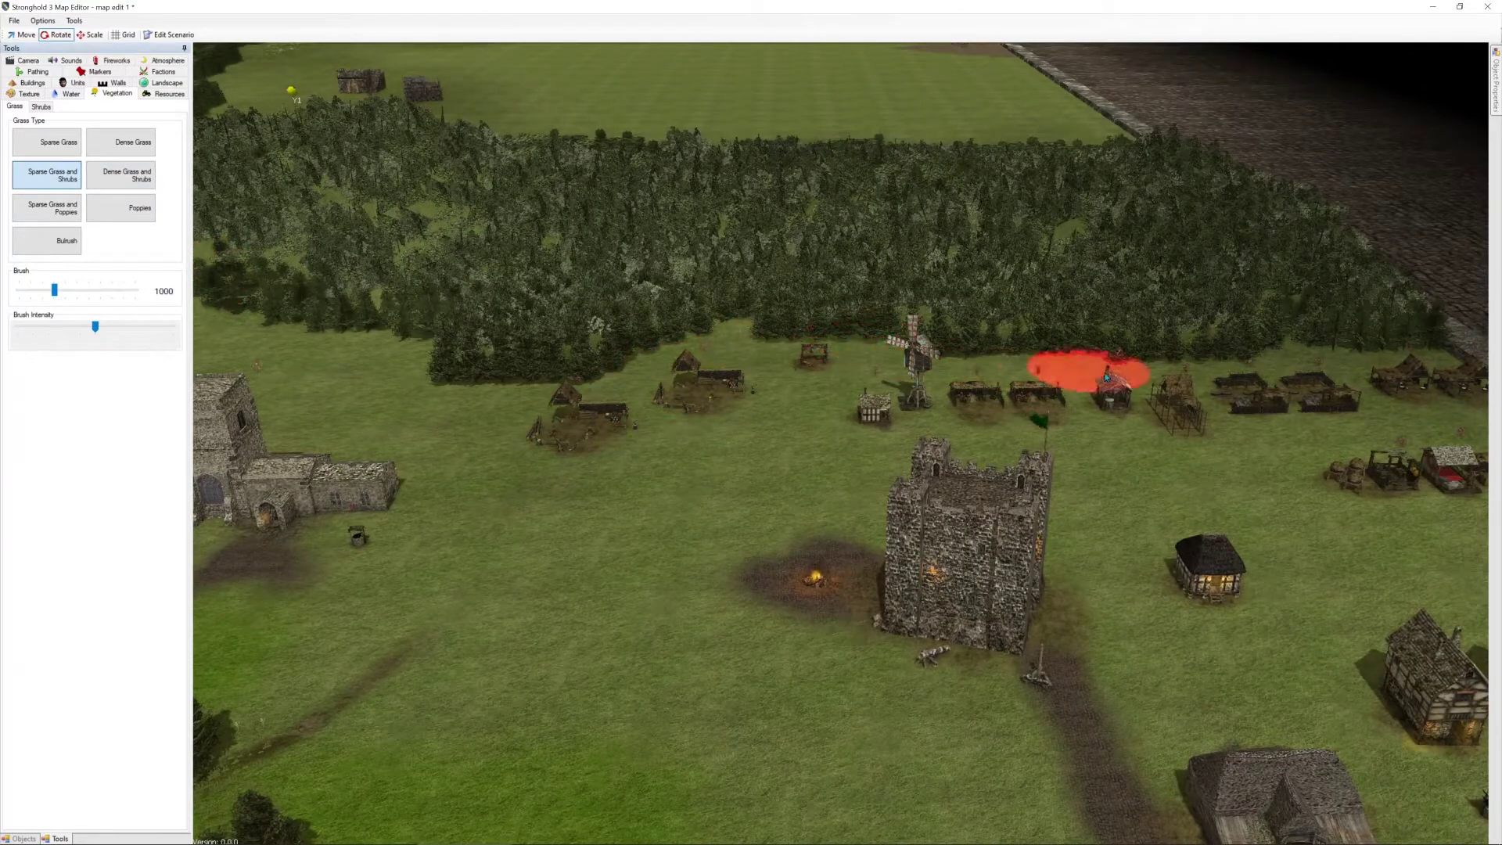
scroll(734, 476, "up", 5)
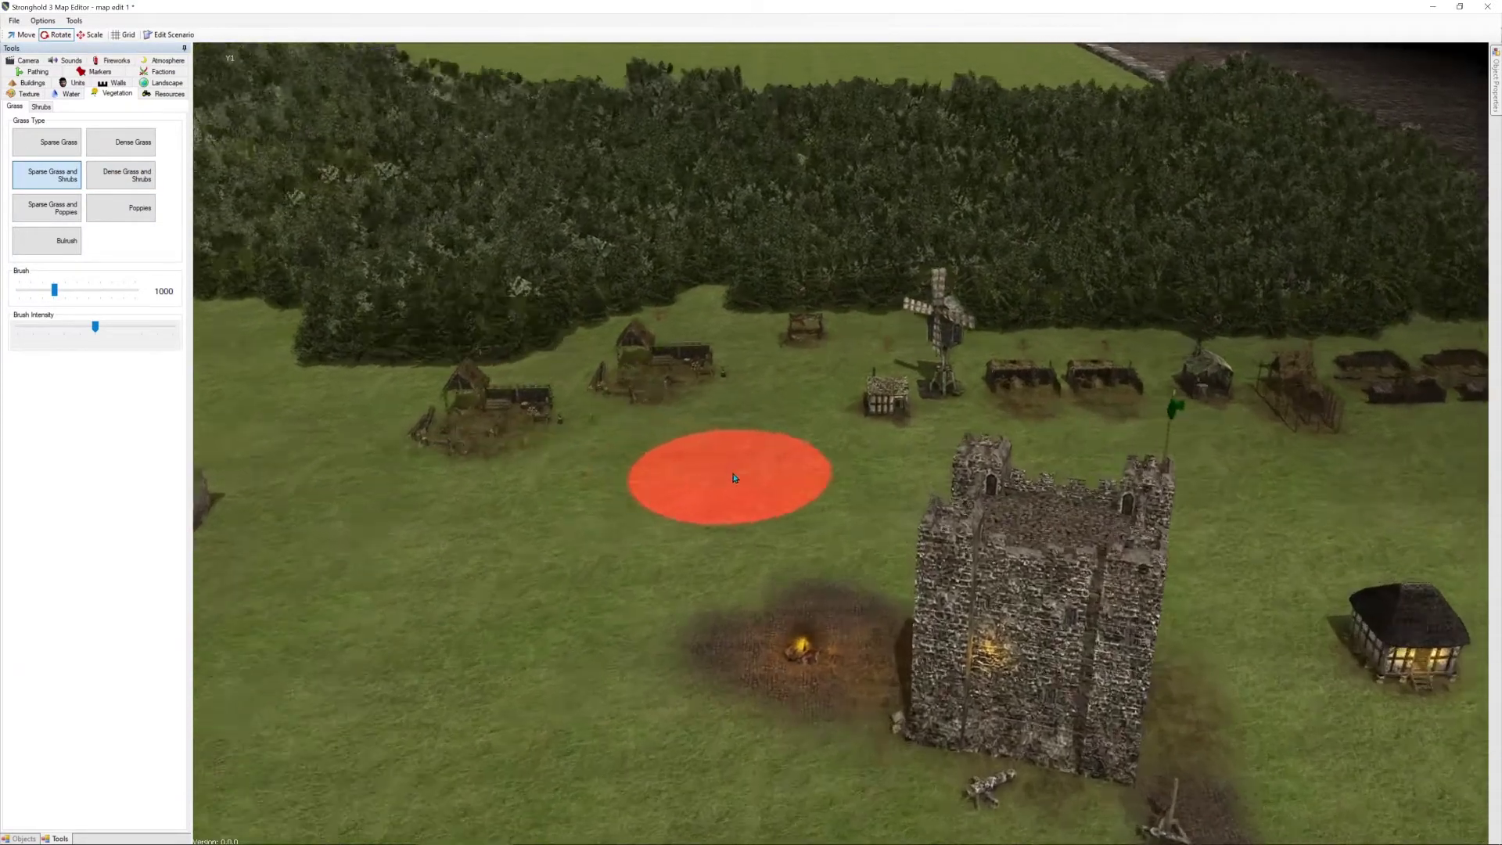
key("a")
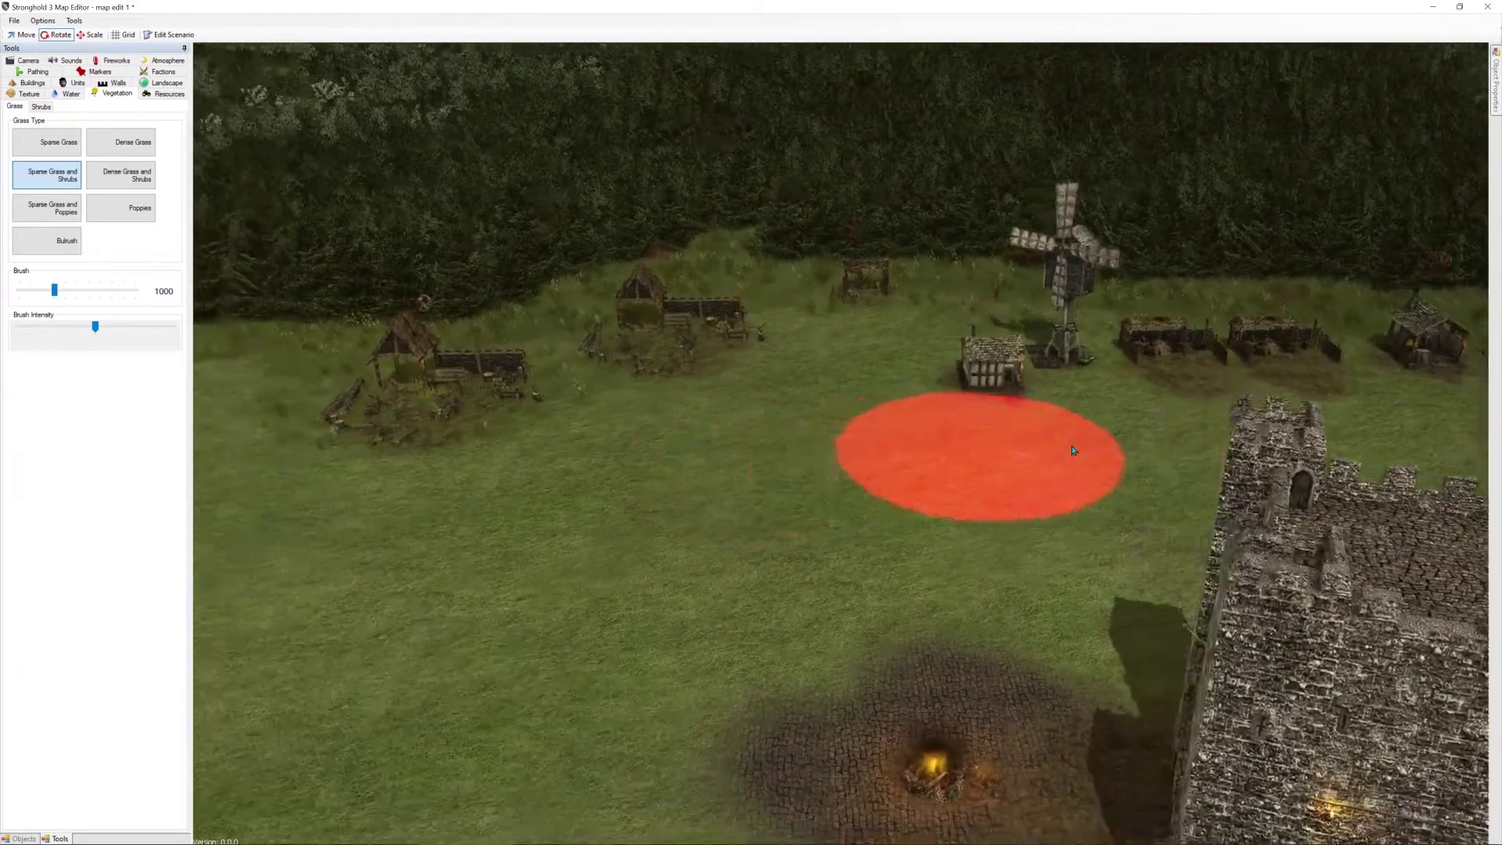
key("a")
key("s")
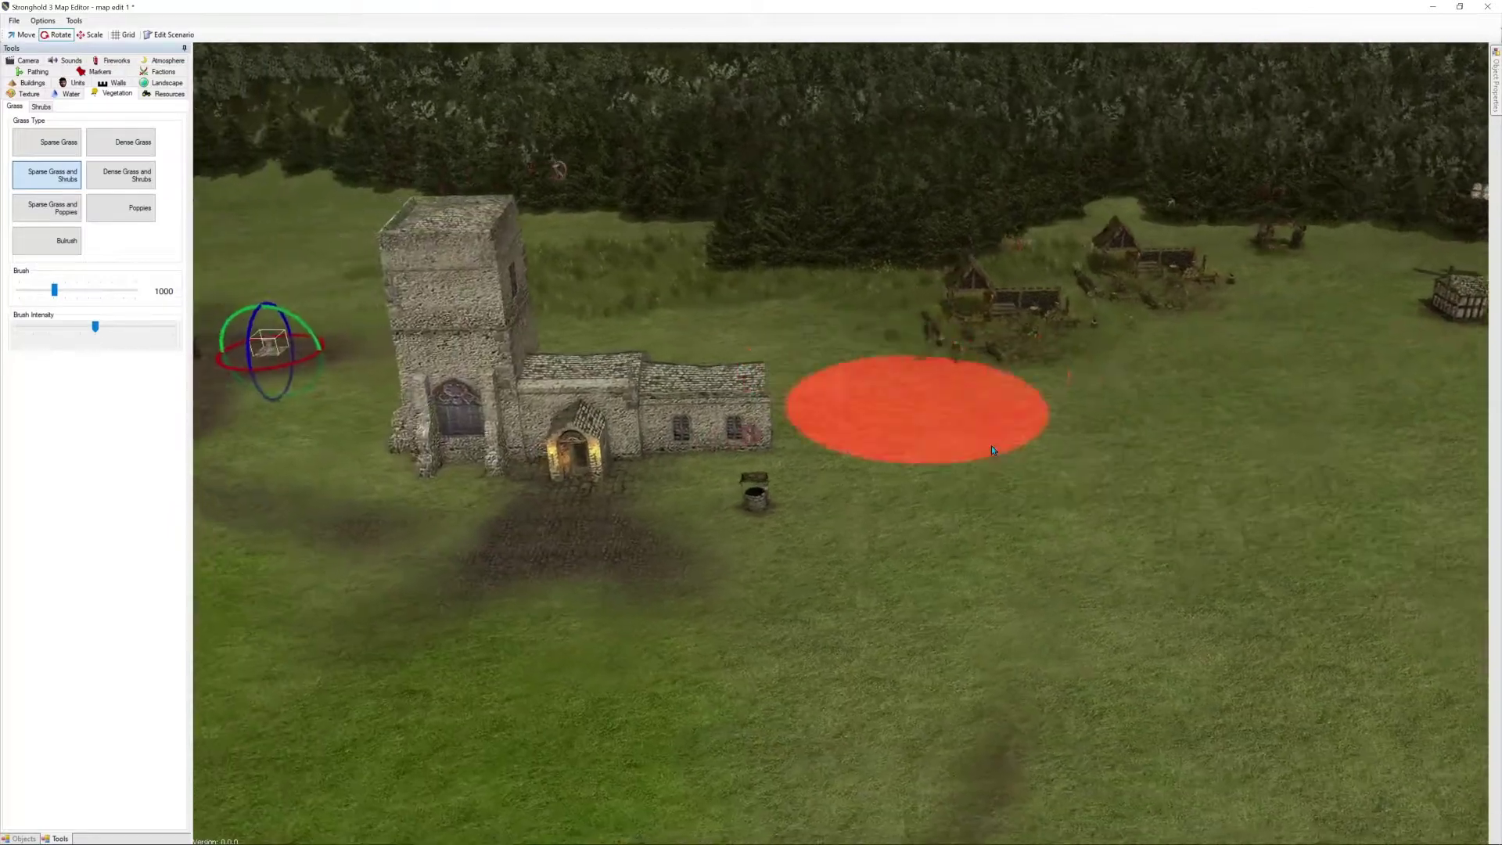
Extend the Sparse Grass and Shrubs along the forest edge behind the church, statue and Barracks
key("w")
key("a")
key("s")
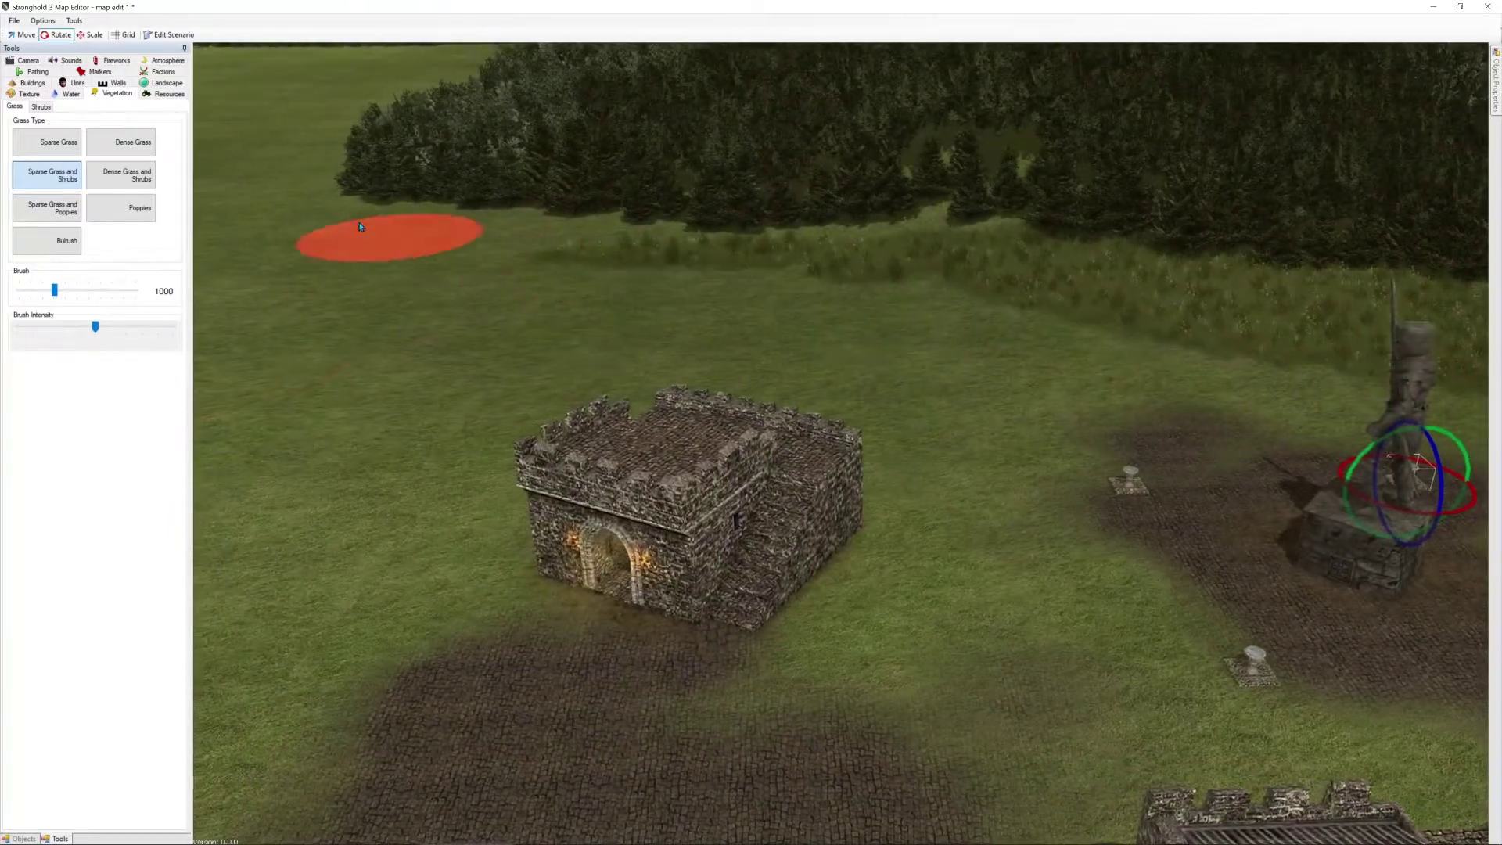
mouse_move(375, 238)
left_mouse_down()
mouse_move(736, 279)
mouse_move(649, 276)
left_mouse_up()
key("a")
key("s")
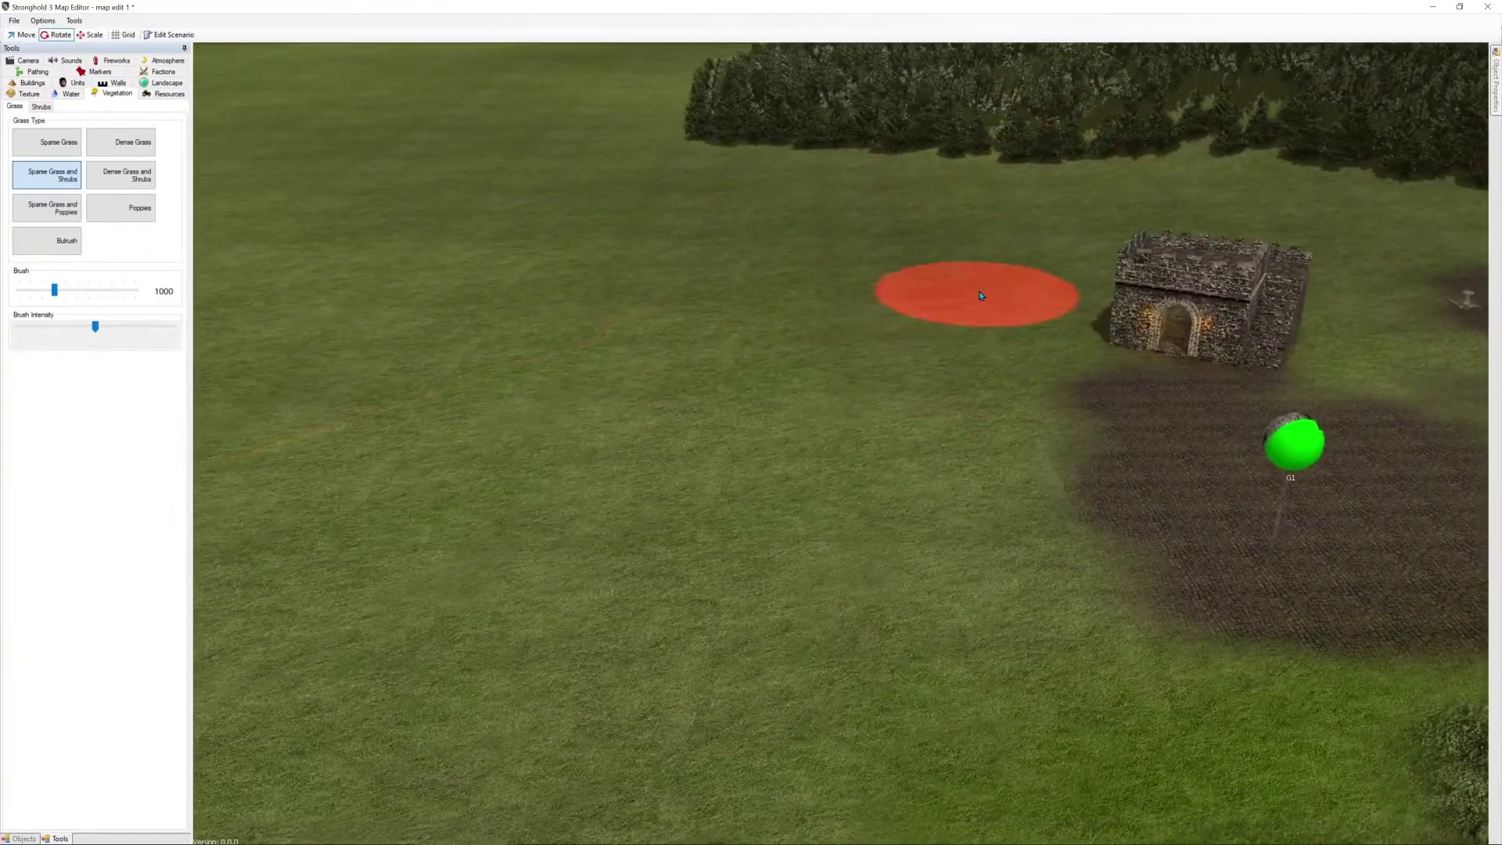
Paint Sparse Grass and Shrubs over the open ground and bushy slope in front of the green marker
mouse_move(975, 295)
left_mouse_down()
mouse_move(865, 316)
mouse_move(672, 411)
left_mouse_up()
key("s")
key("d")
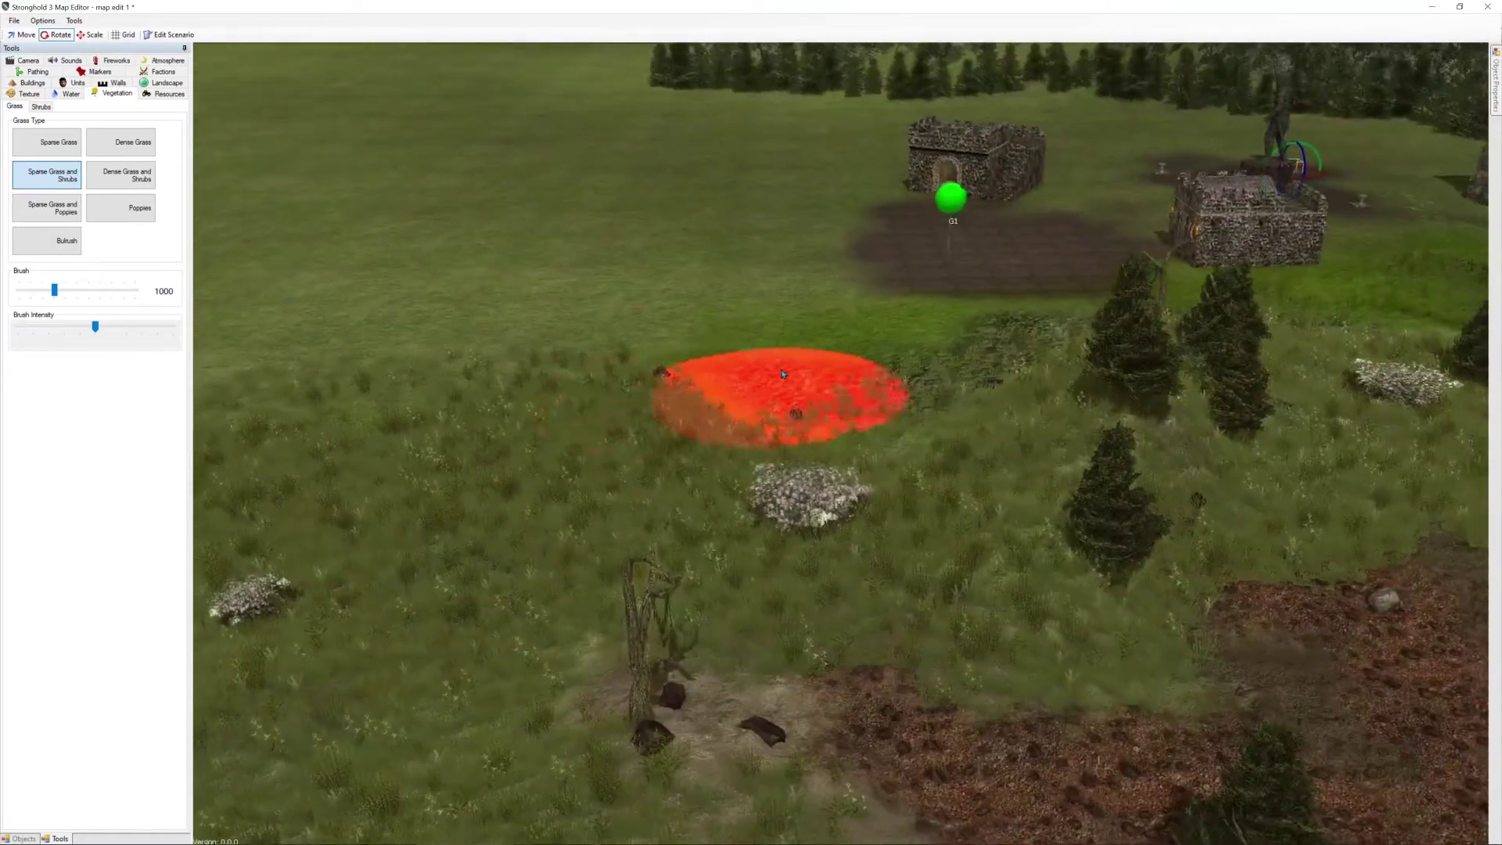
left_click_drag(781, 395, 419, 303)
Paint Sparse Grass and Shrubs around the stone quarries and across the meadow towards the four animal pens
key("d")
key("d")
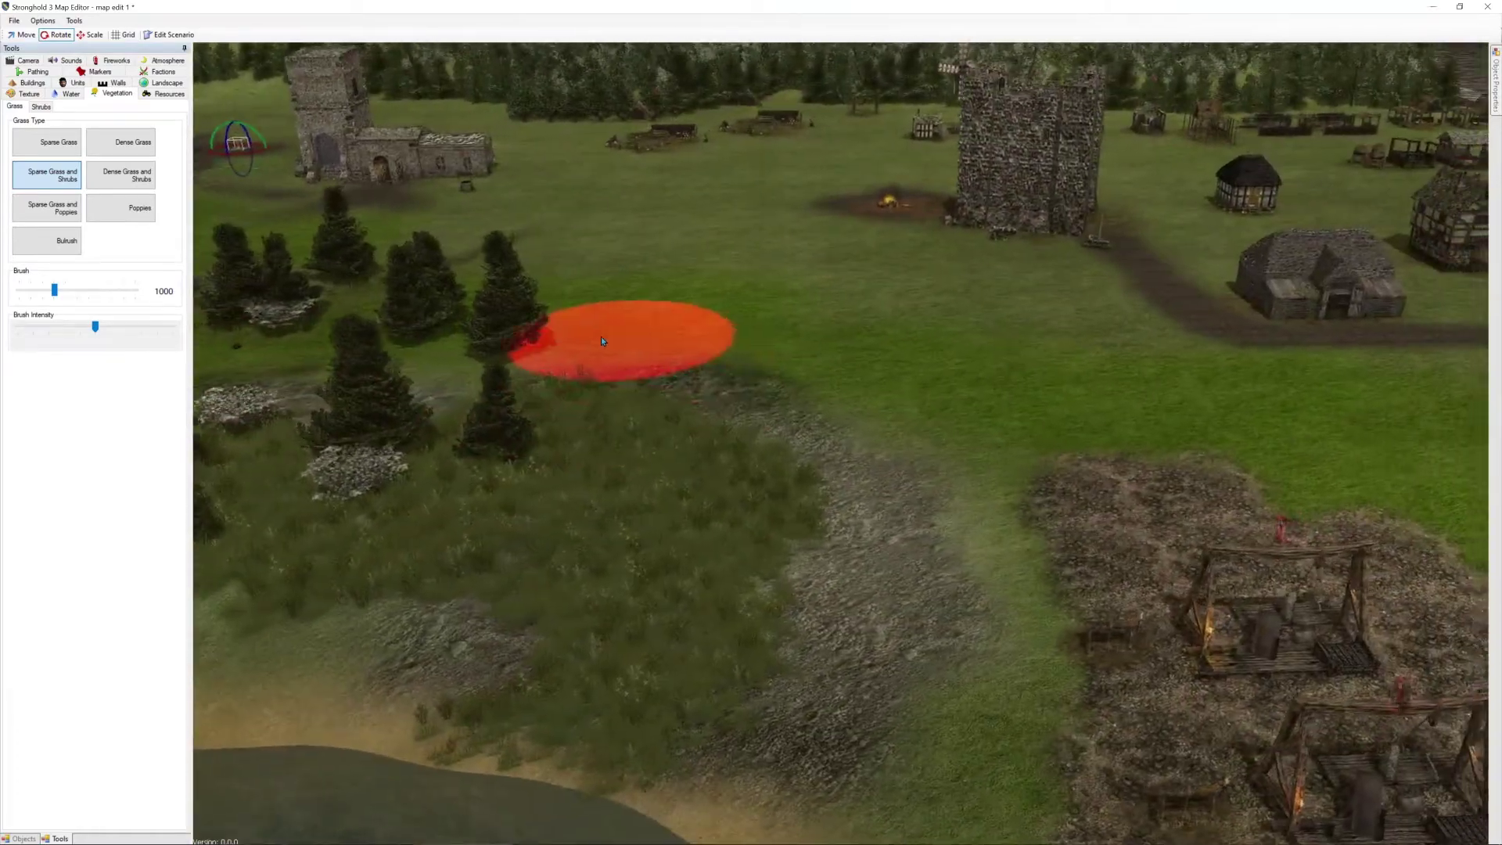
mouse_move(1126, 465)
left_mouse_down()
mouse_move(932, 519)
mouse_move(861, 417)
mouse_move(1096, 540)
mouse_move(1204, 468)
left_mouse_up()
key("d")
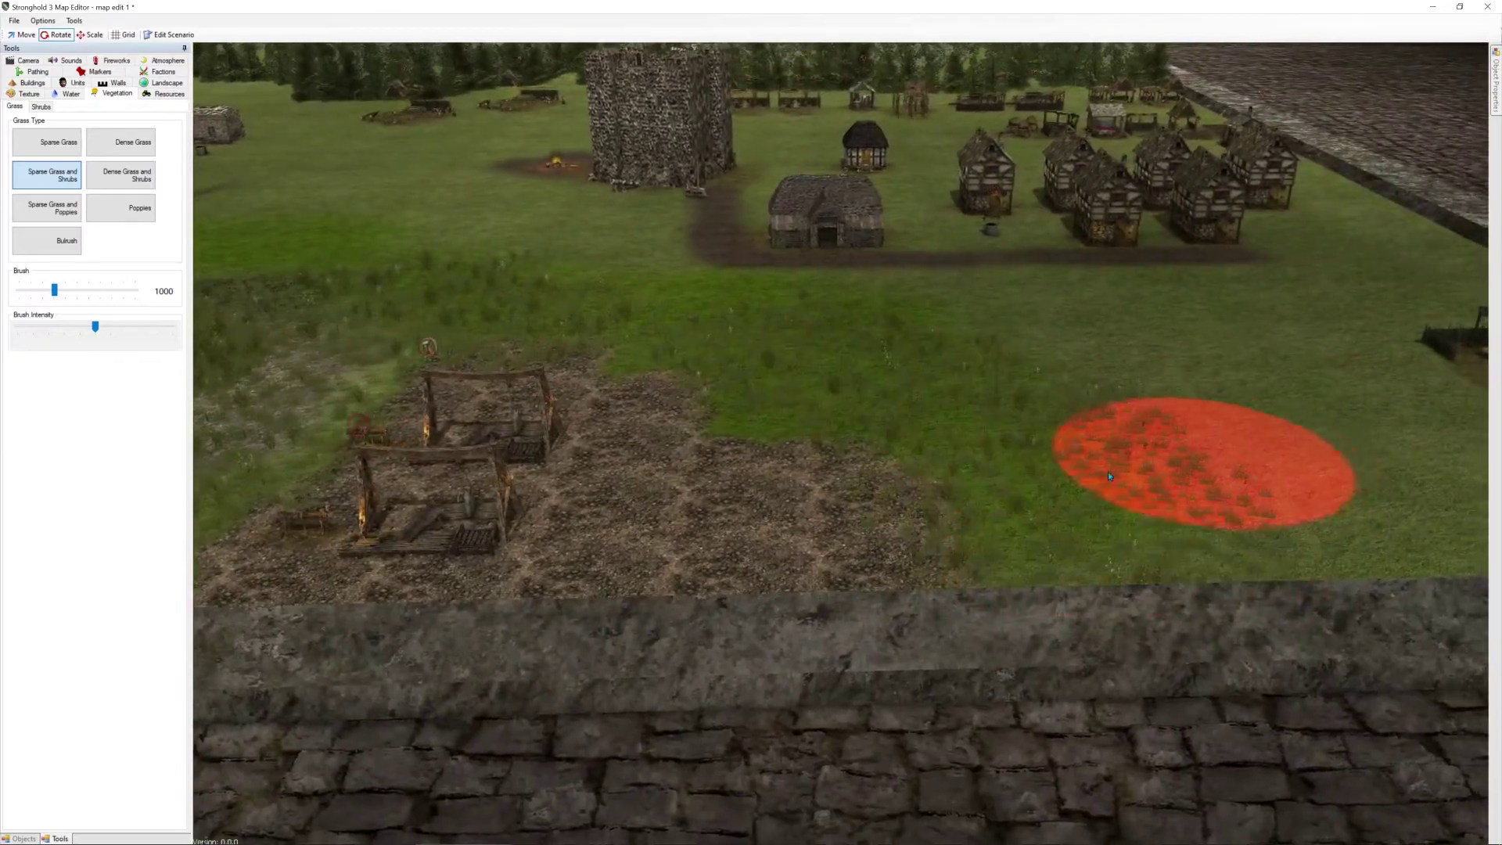
key("d")
left_click_drag(921, 588, 844, 486)
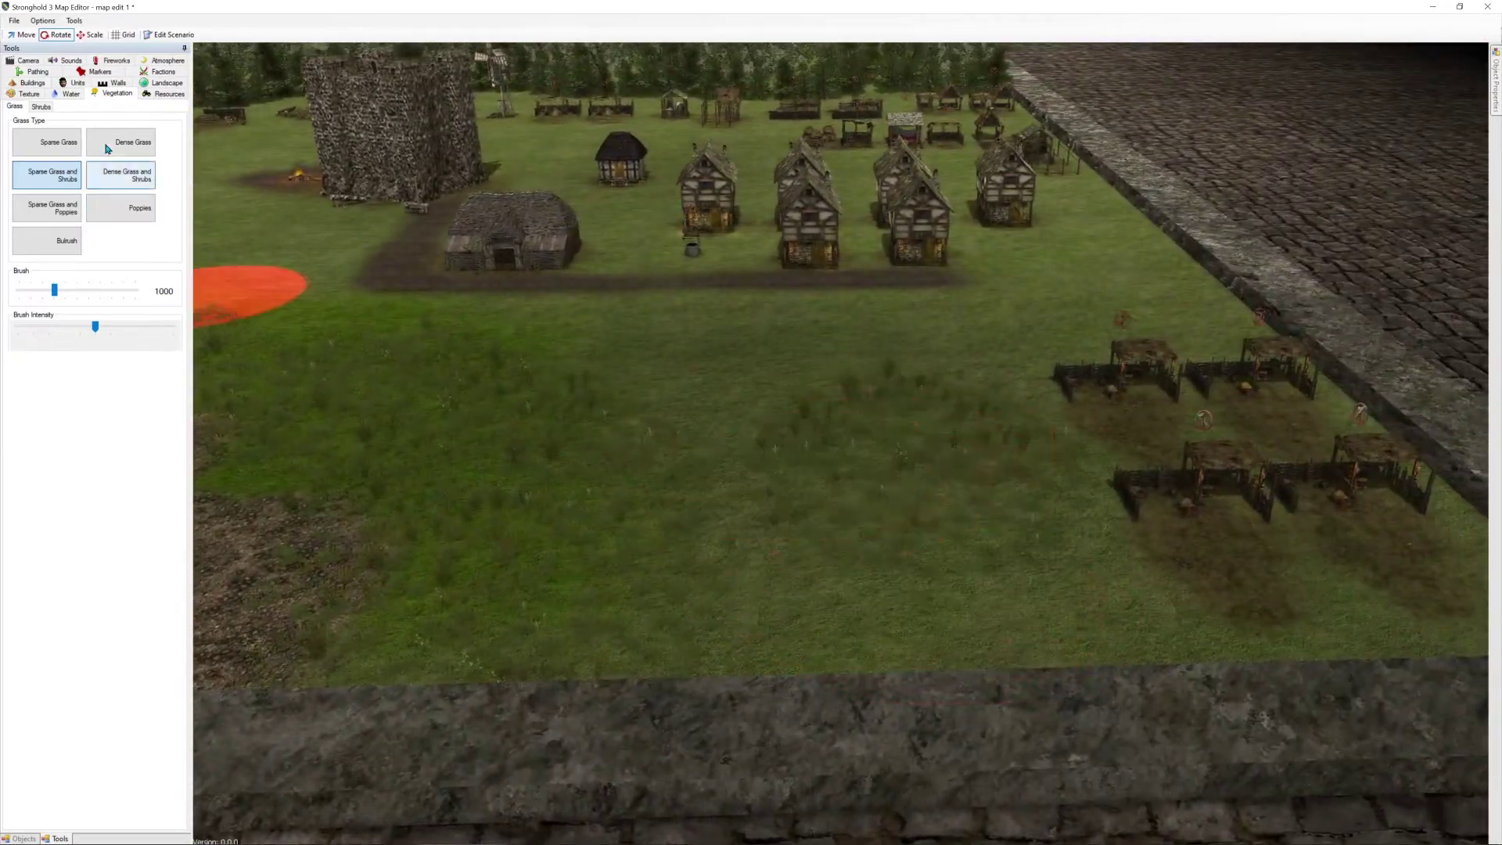
Paint Dry Mud with brush size 700 on the ground around the four animal pens at the map corner
left_click(29, 93)
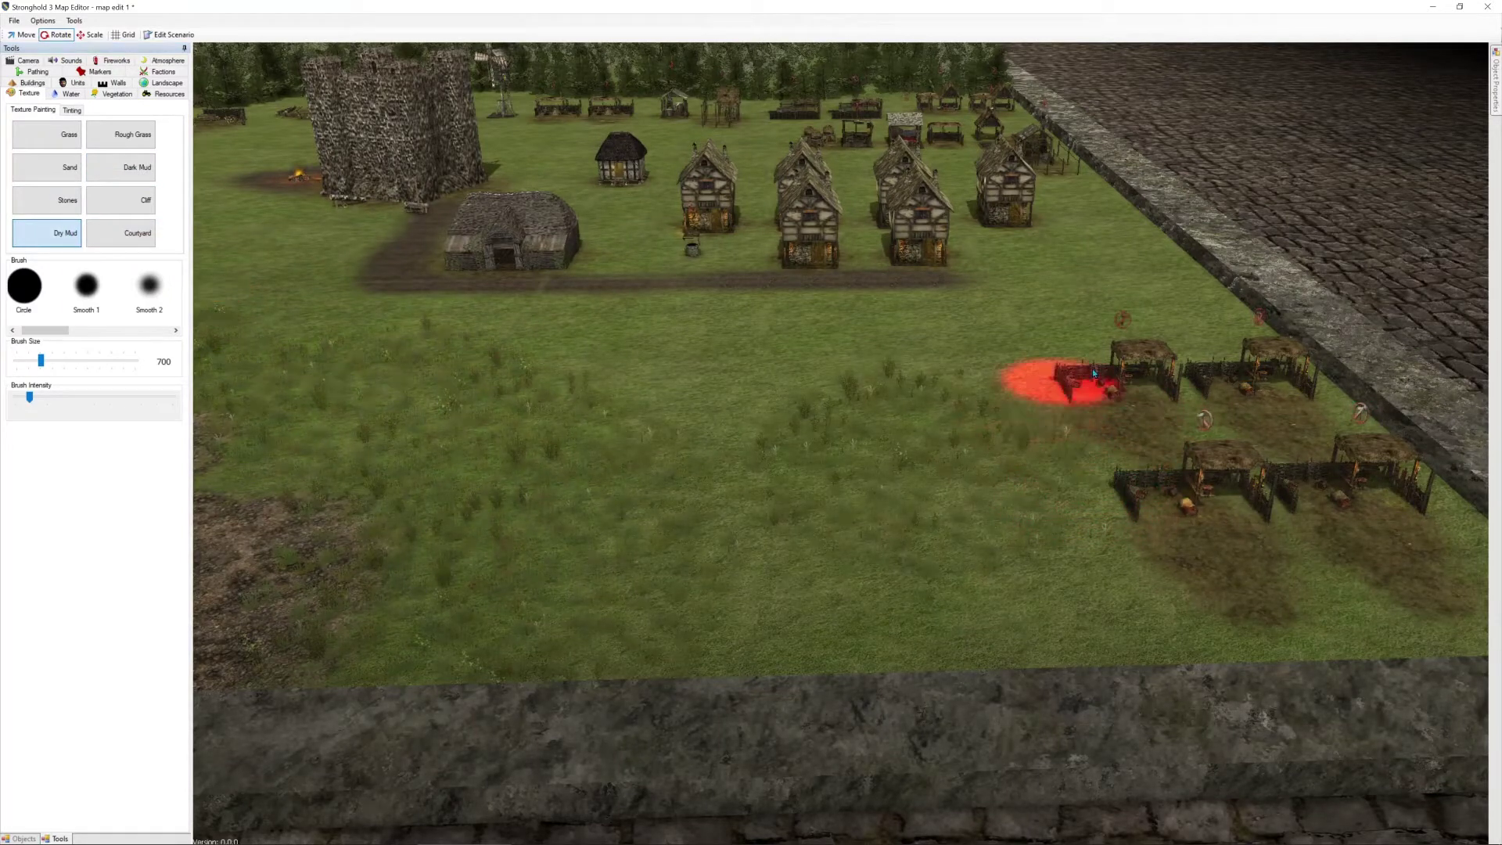
mouse_move(1099, 486)
left_mouse_down()
mouse_move(1142, 612)
mouse_move(1404, 571)
mouse_move(1230, 383)
left_mouse_up()
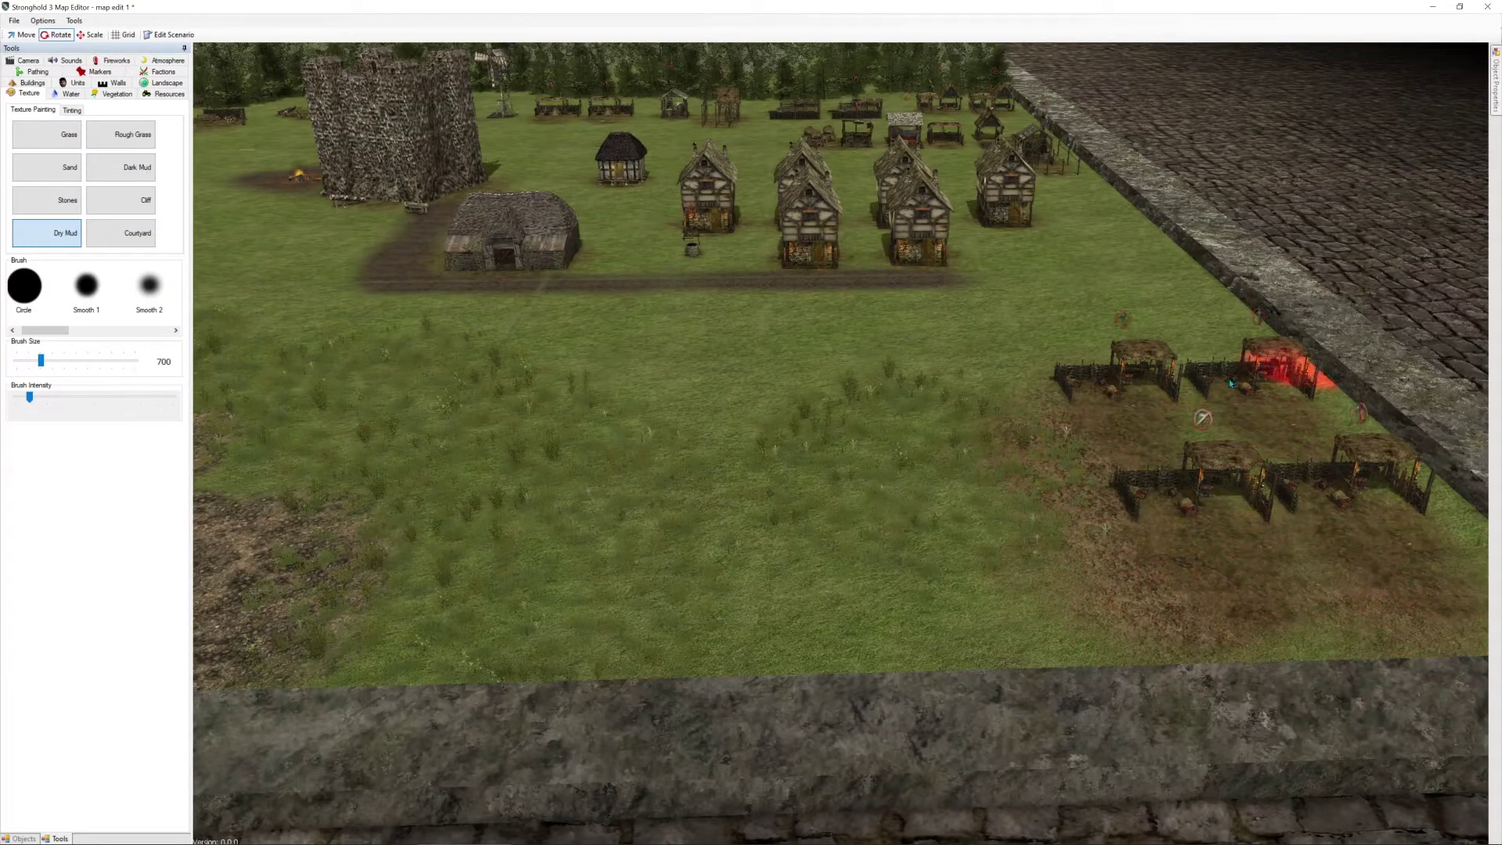
scroll(837, 372, "up", 5)
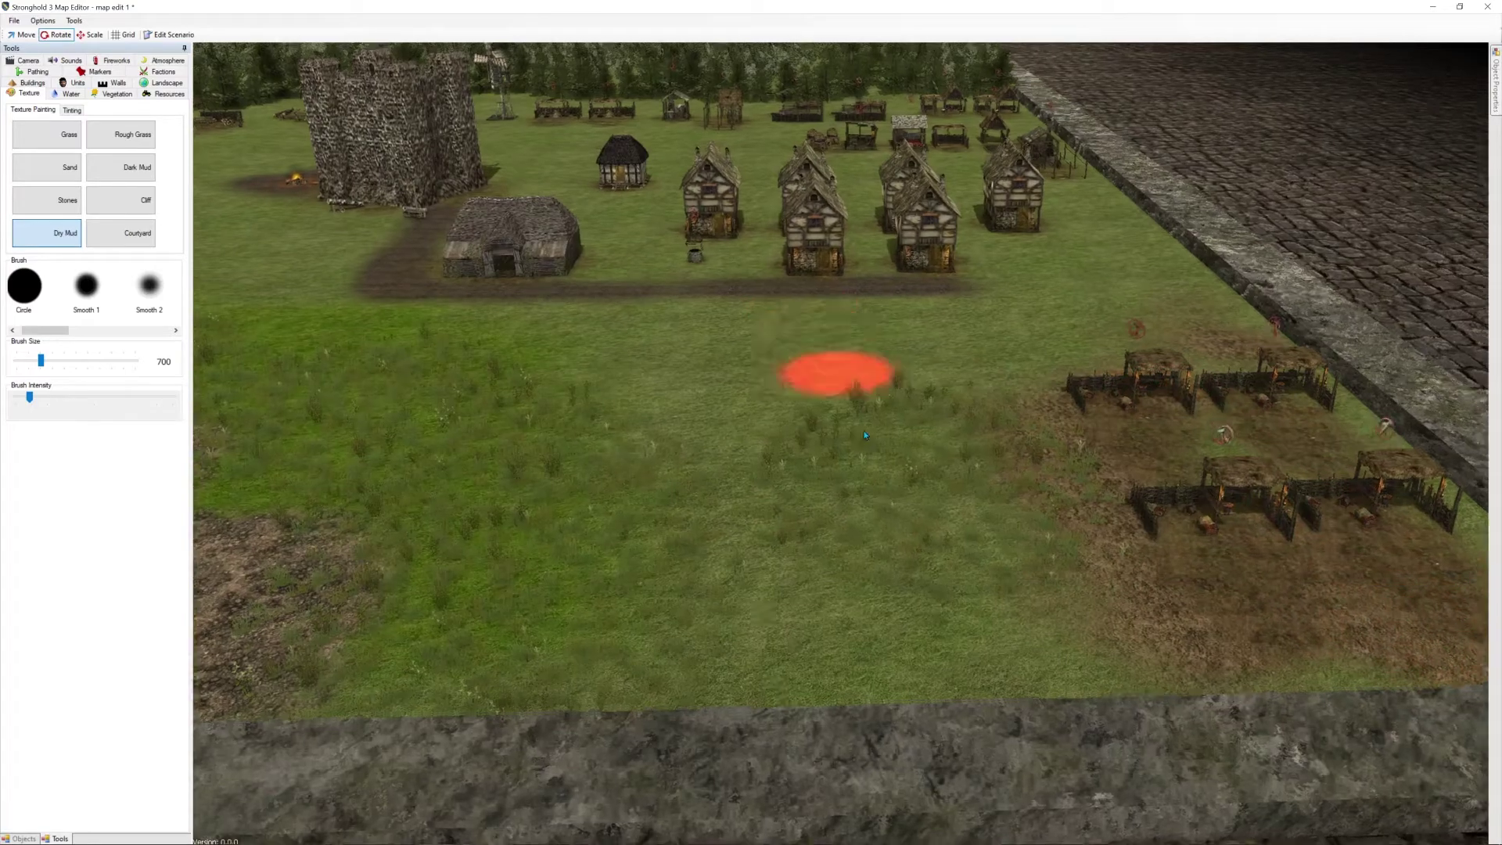
Paint Dry Mud around the row of farms along the forest and the row of workshops in front of it
key("w")
key("d")
key("a")
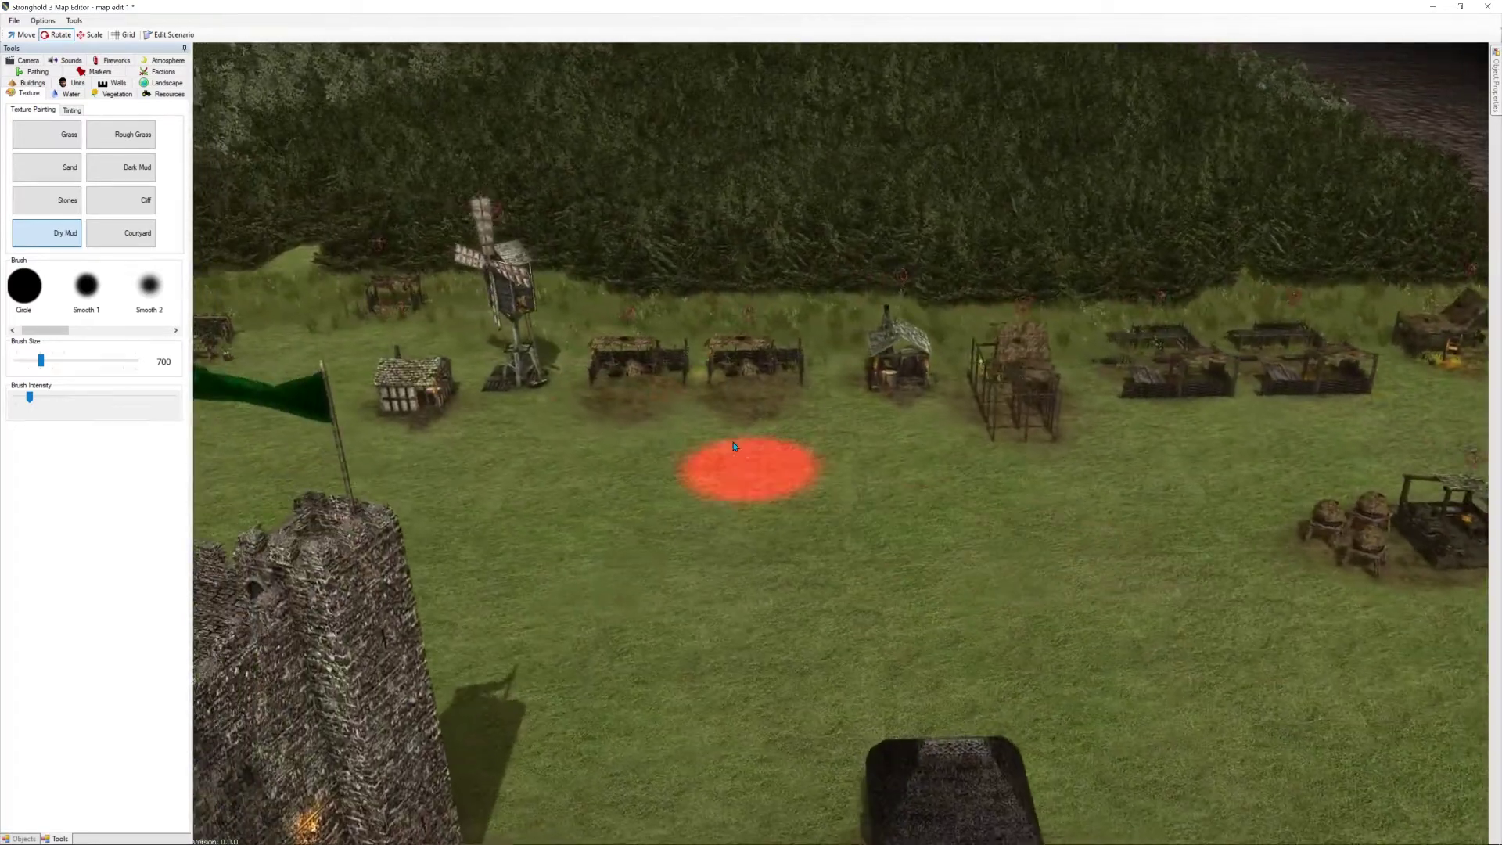
mouse_move(516, 408)
left_mouse_down()
mouse_move(623, 477)
mouse_move(889, 413)
mouse_move(1056, 421)
mouse_move(1439, 374)
left_mouse_up()
key("d")
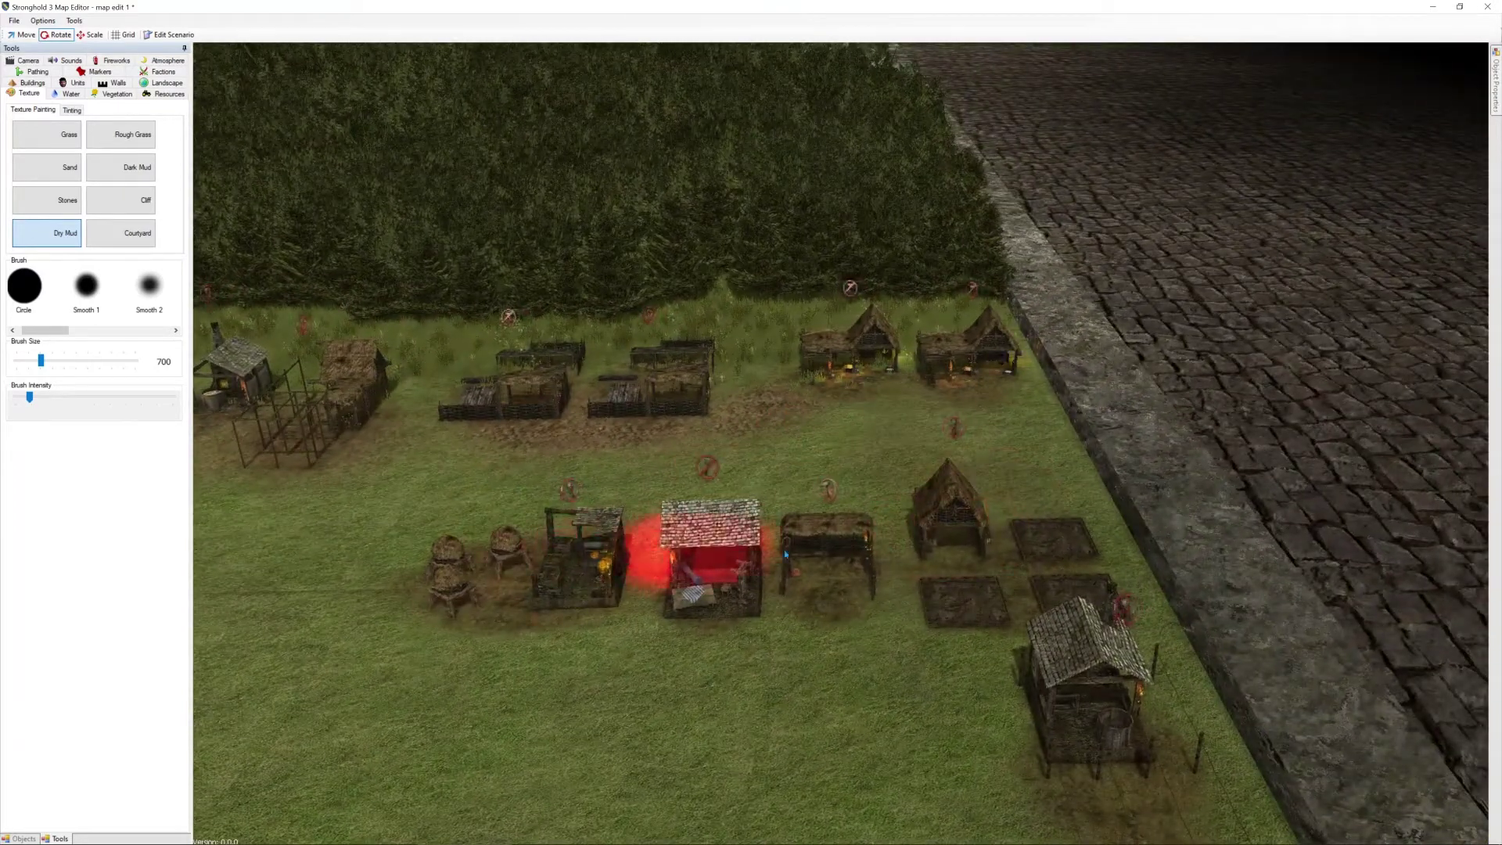
mouse_move(785, 555)
left_mouse_down()
mouse_move(982, 630)
mouse_move(1090, 800)
mouse_move(764, 600)
mouse_move(437, 602)
left_mouse_up()
Paint Courtyard paths from the keep to the round-roofed house and around the keep's front to the campfire
key("a")
key("a")
key("s")
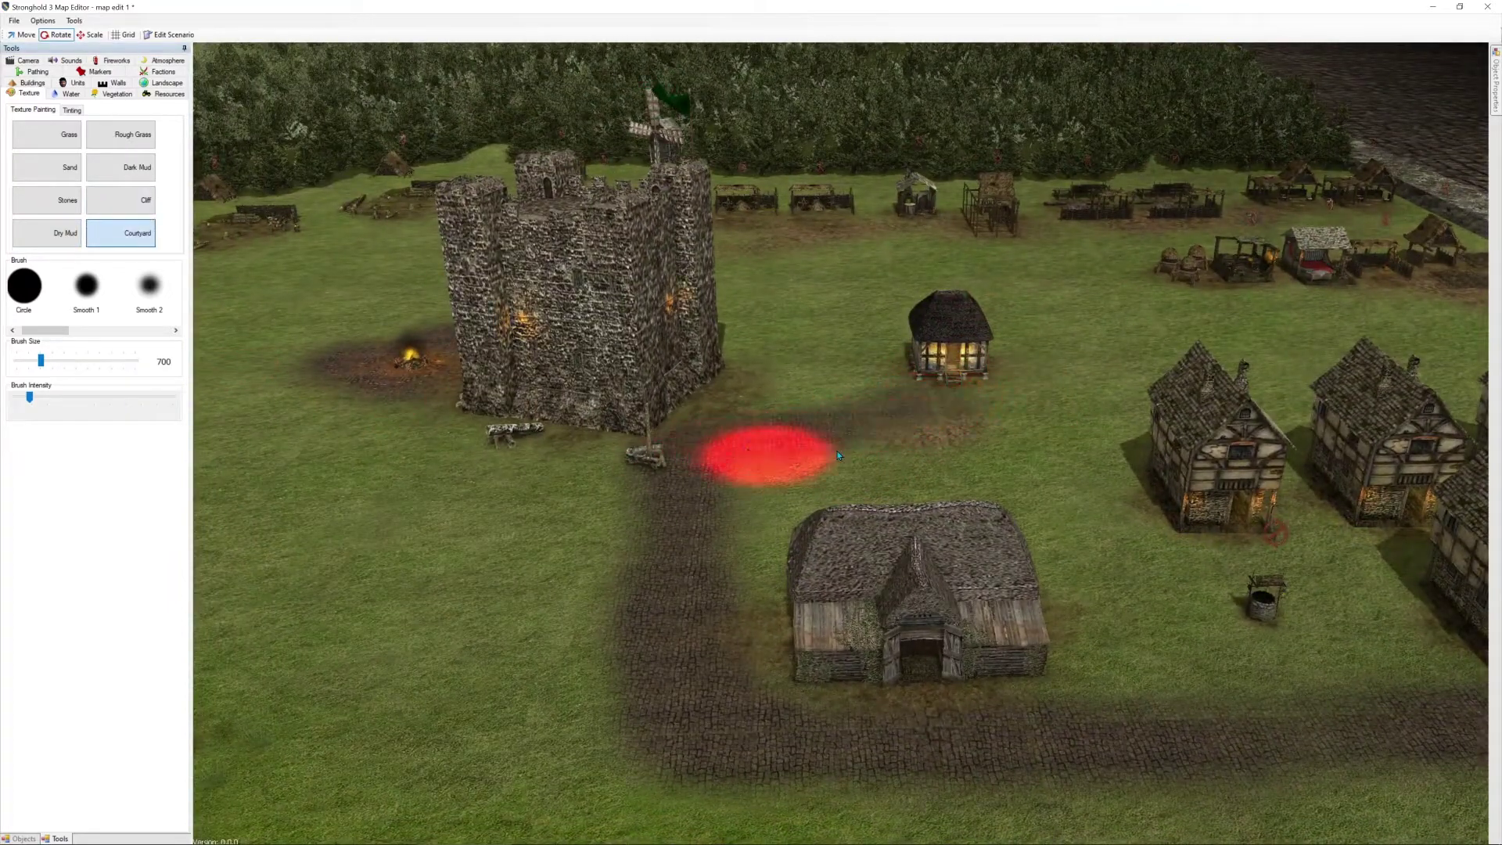
key("a")
mouse_move(1205, 467)
left_mouse_down()
mouse_move(922, 426)
mouse_move(1150, 460)
left_mouse_up()
Look over the green-marker settlement's church, statue, mines and vegetation, then view the whole settlement from farther away
key("a")
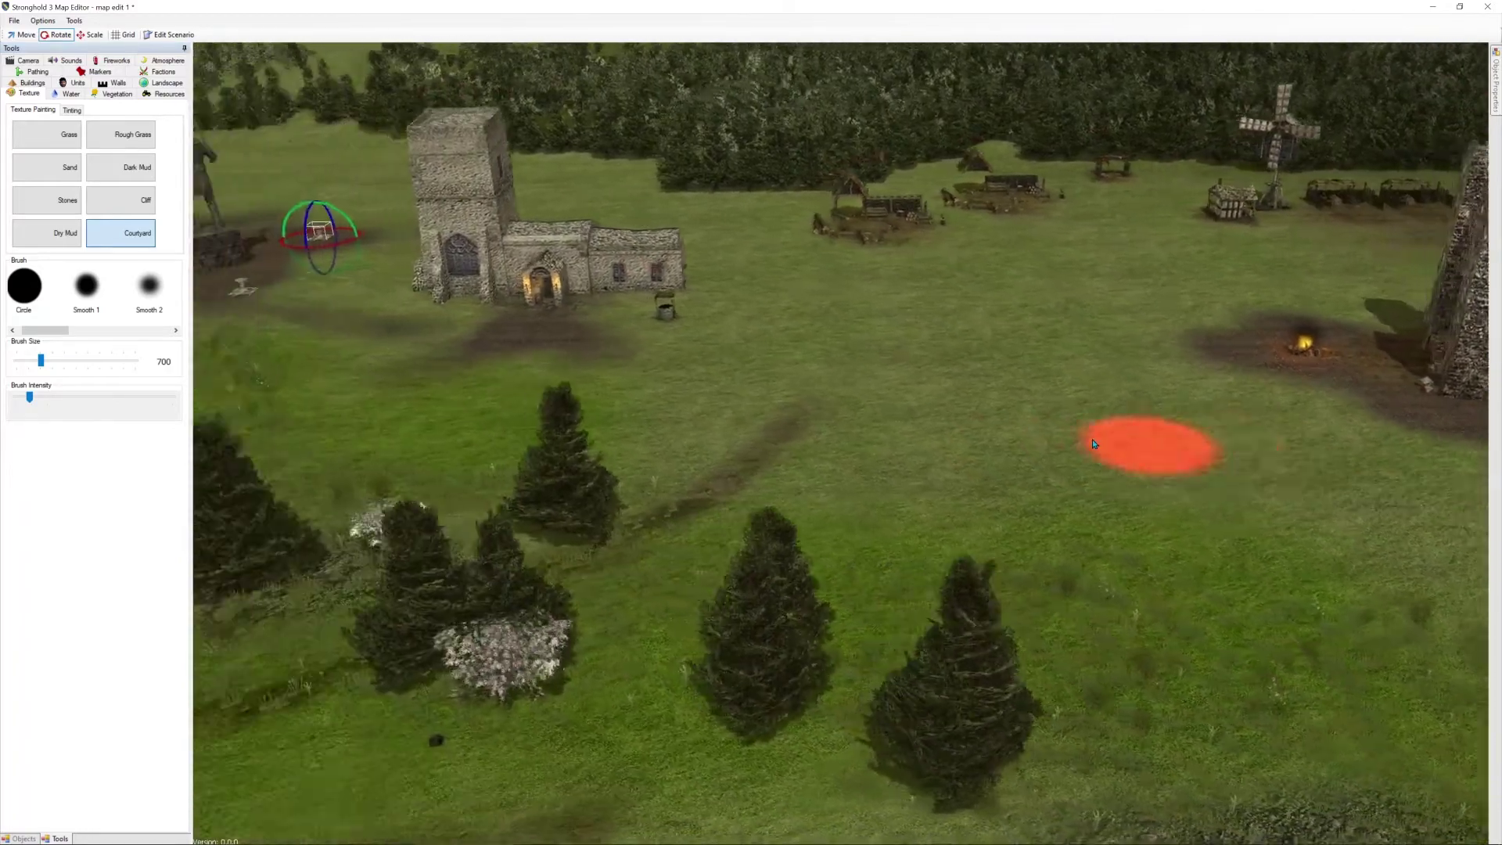
key("s")
key("a")
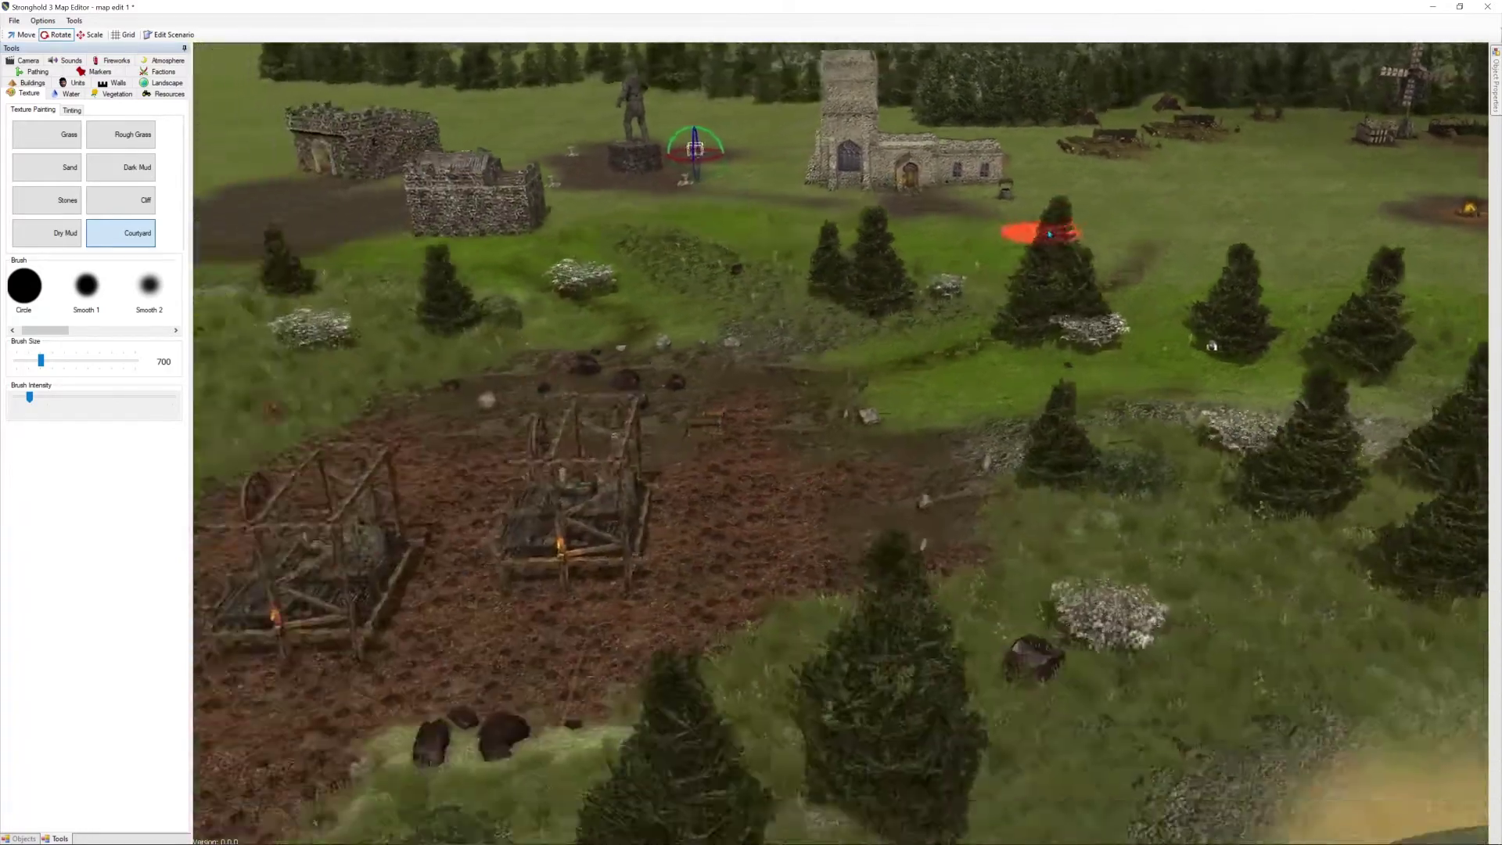
key("s")
key("d")
key("w")
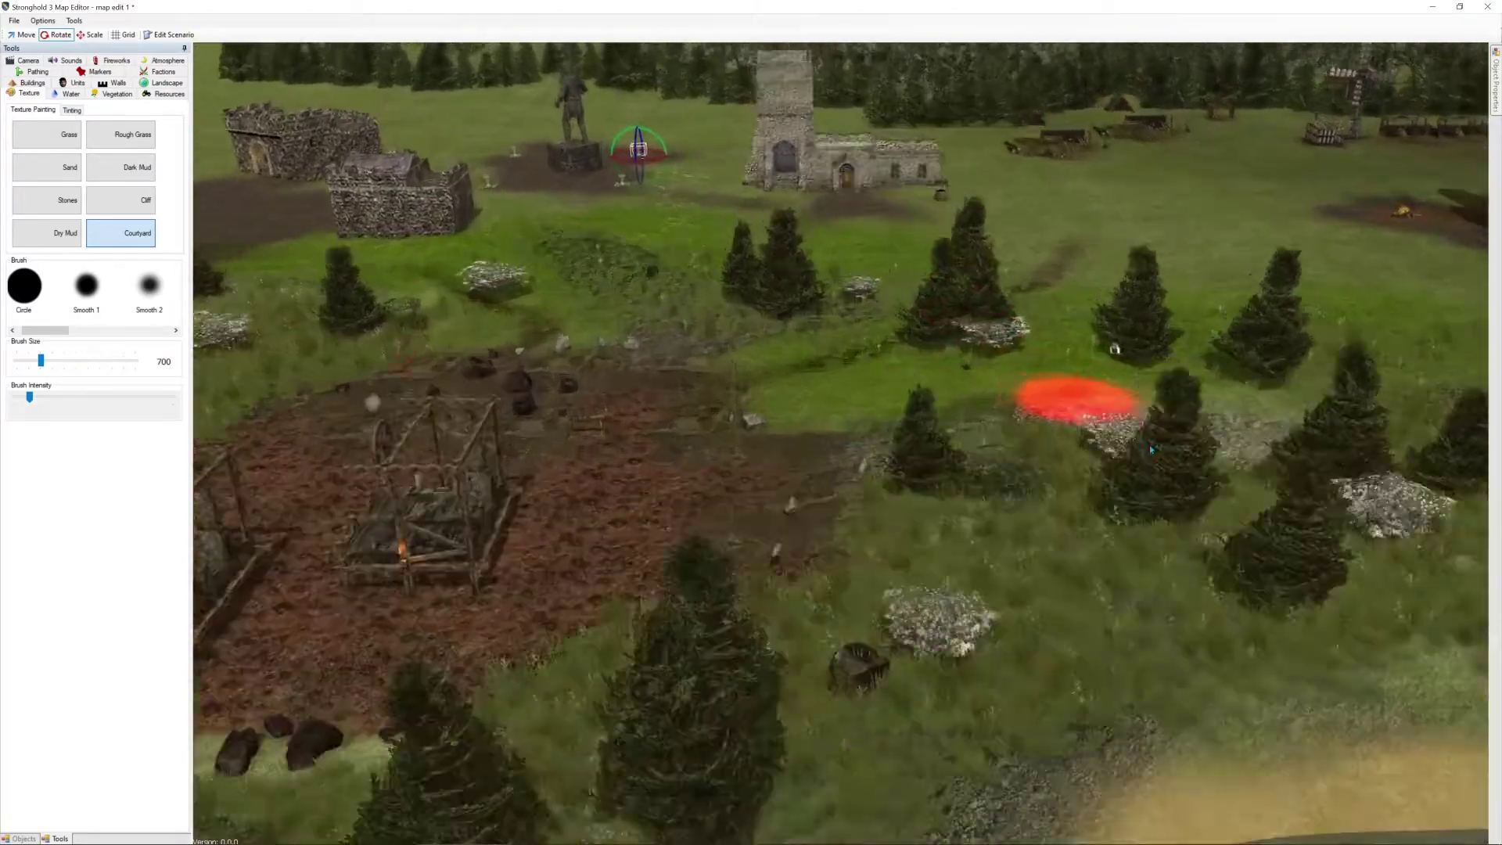
key("a")
key("s")
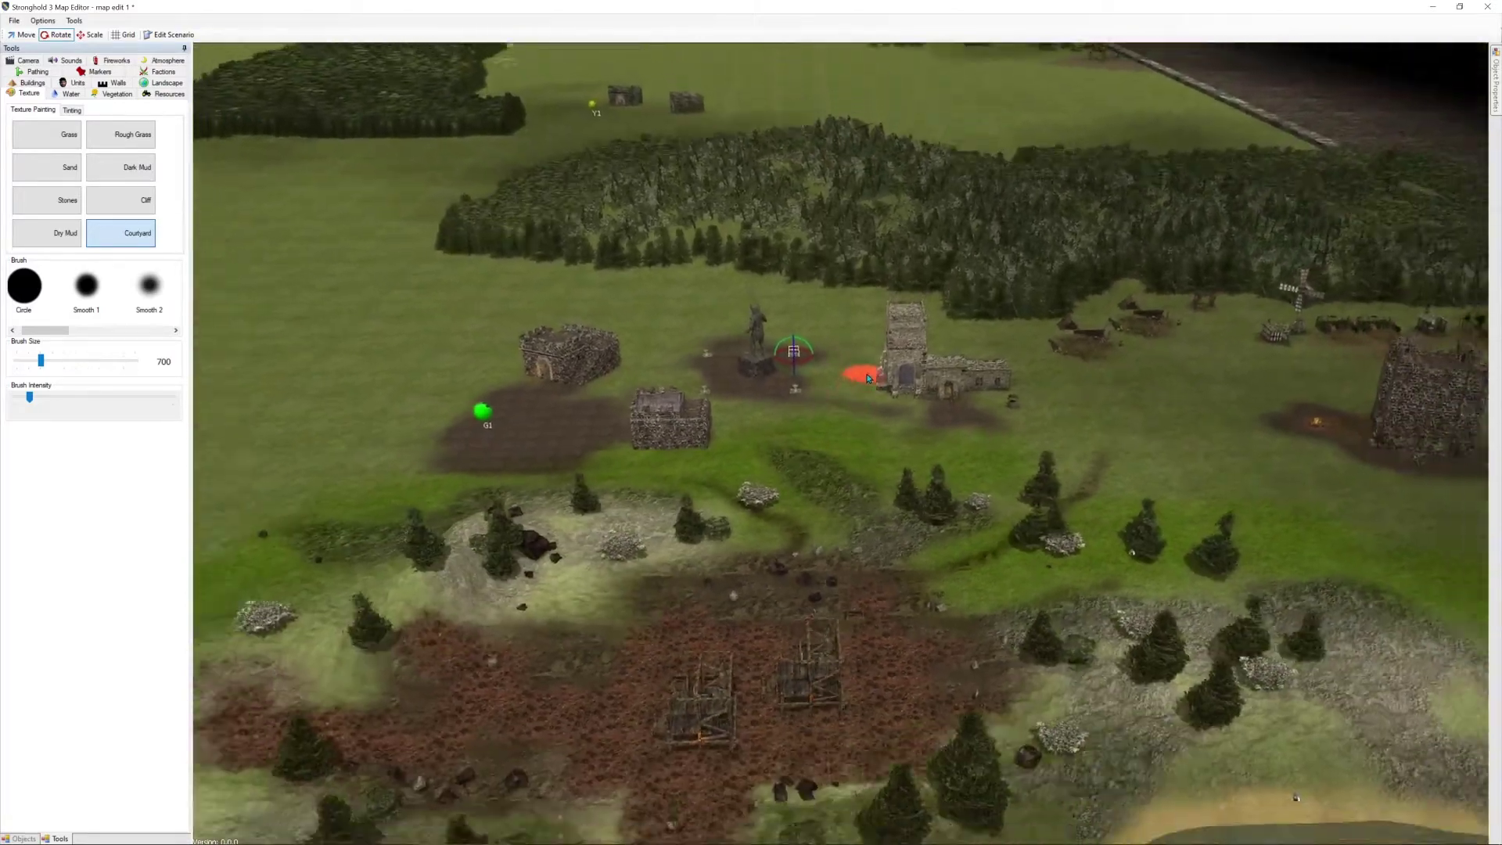
key("s")
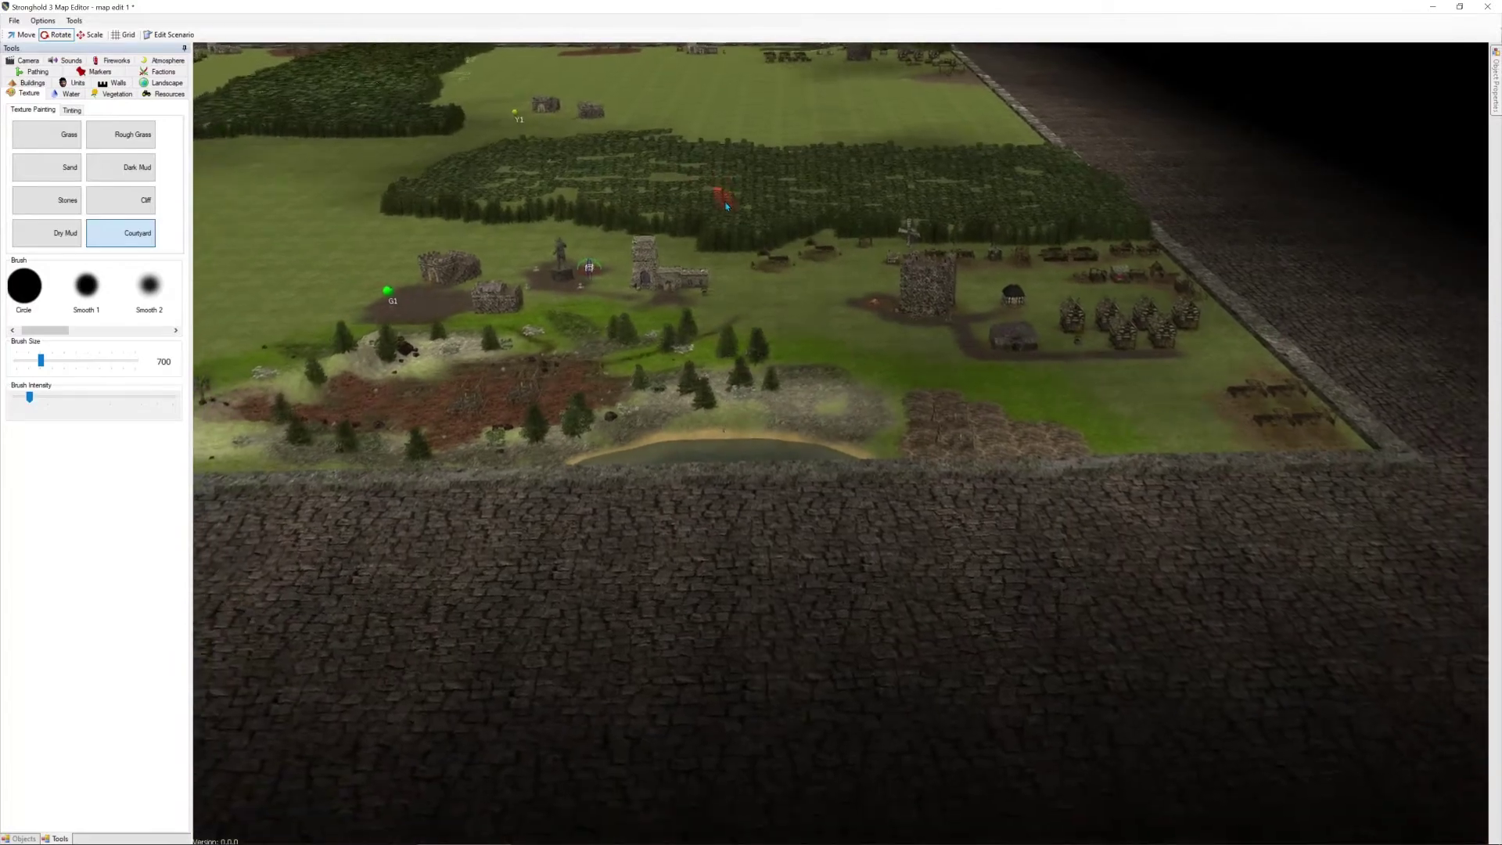
Inspect the yellow- and blue-marker settlements and the open land around them for areas still lacking detail
key("w")
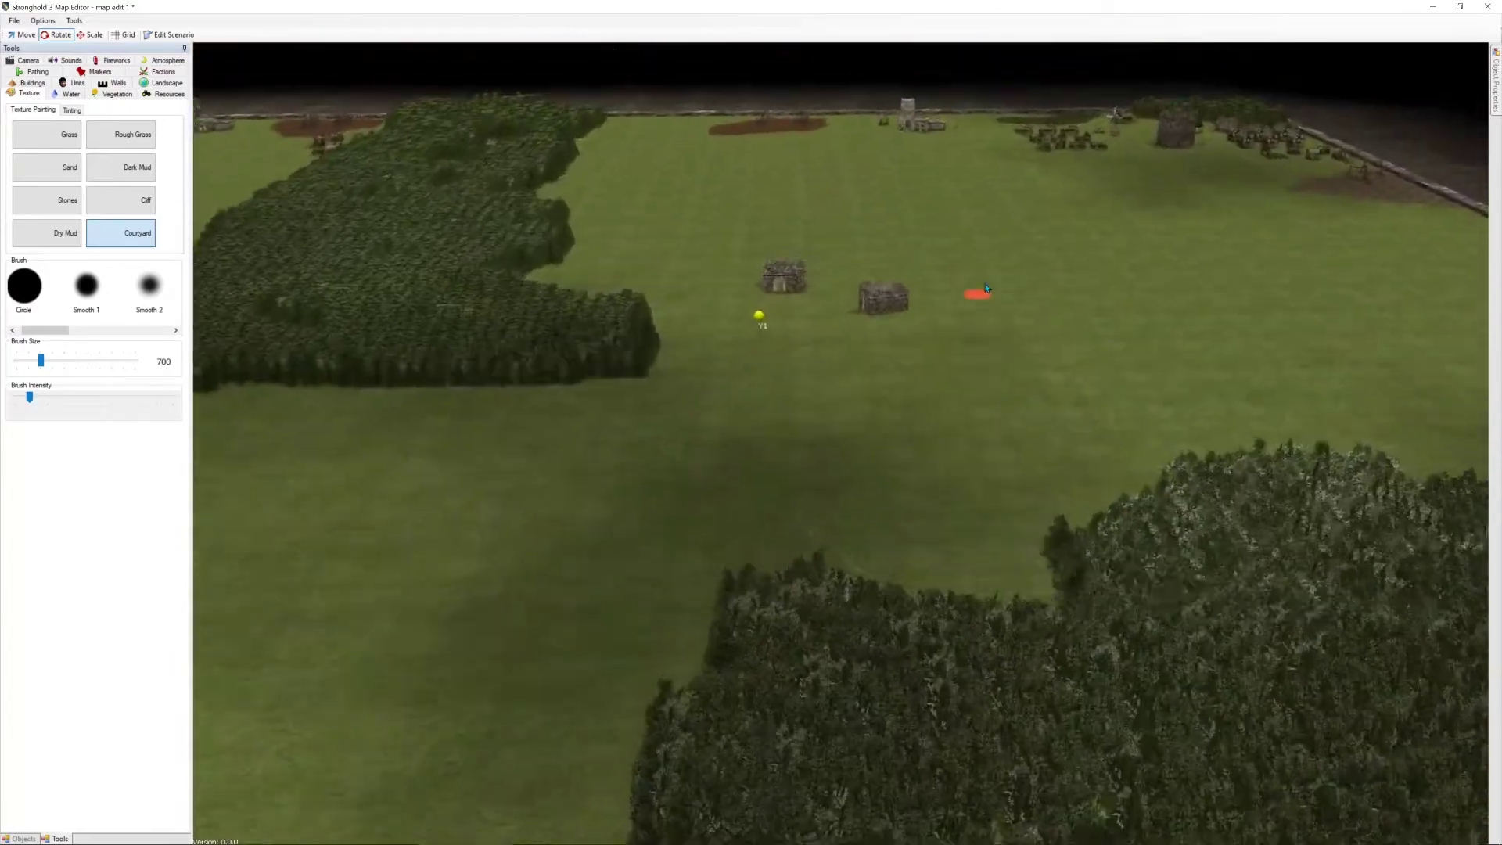
key("w")
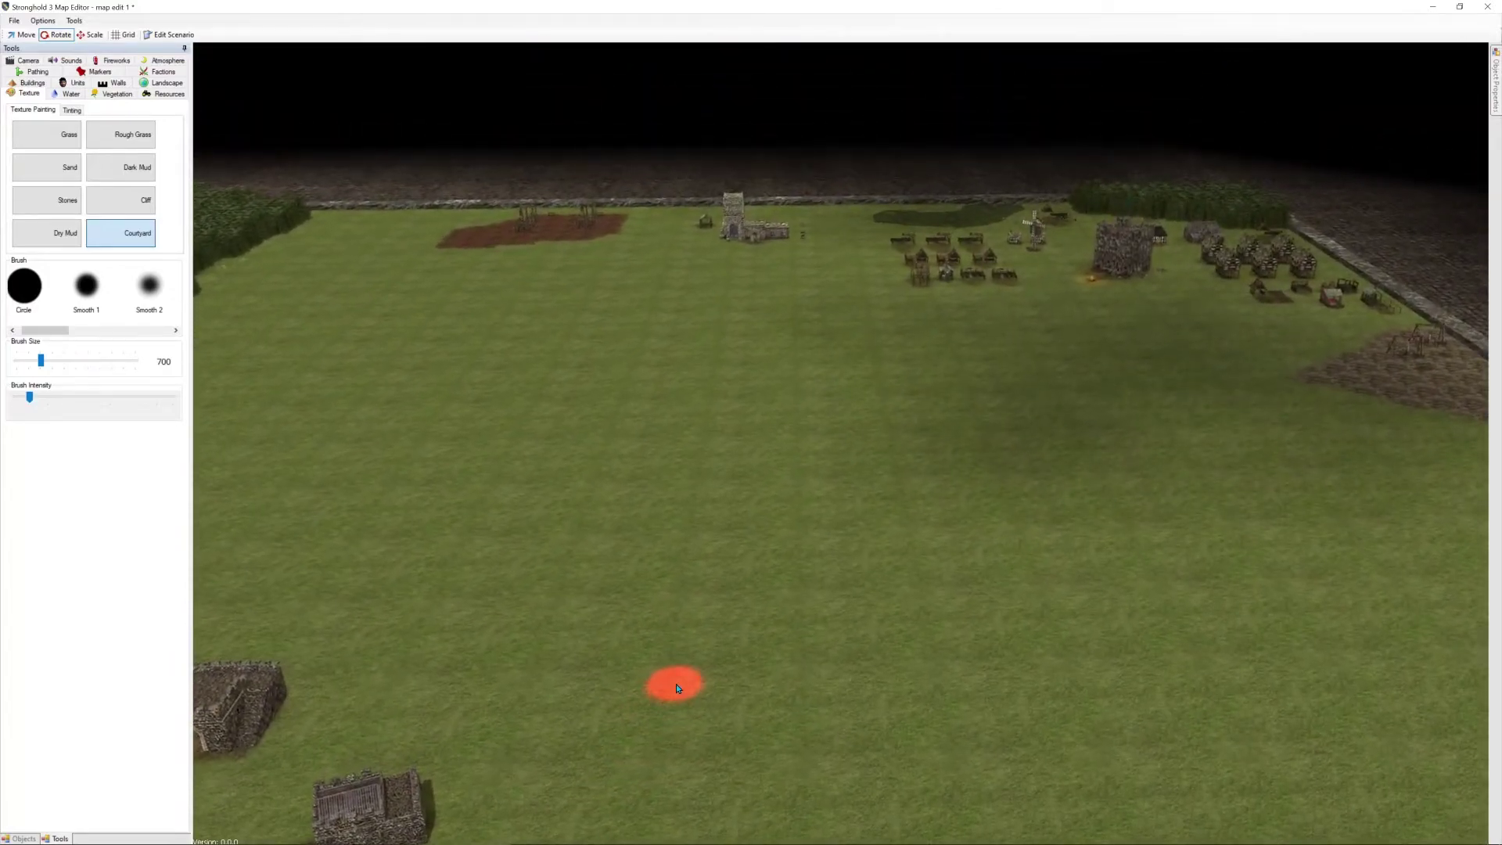
key("w")
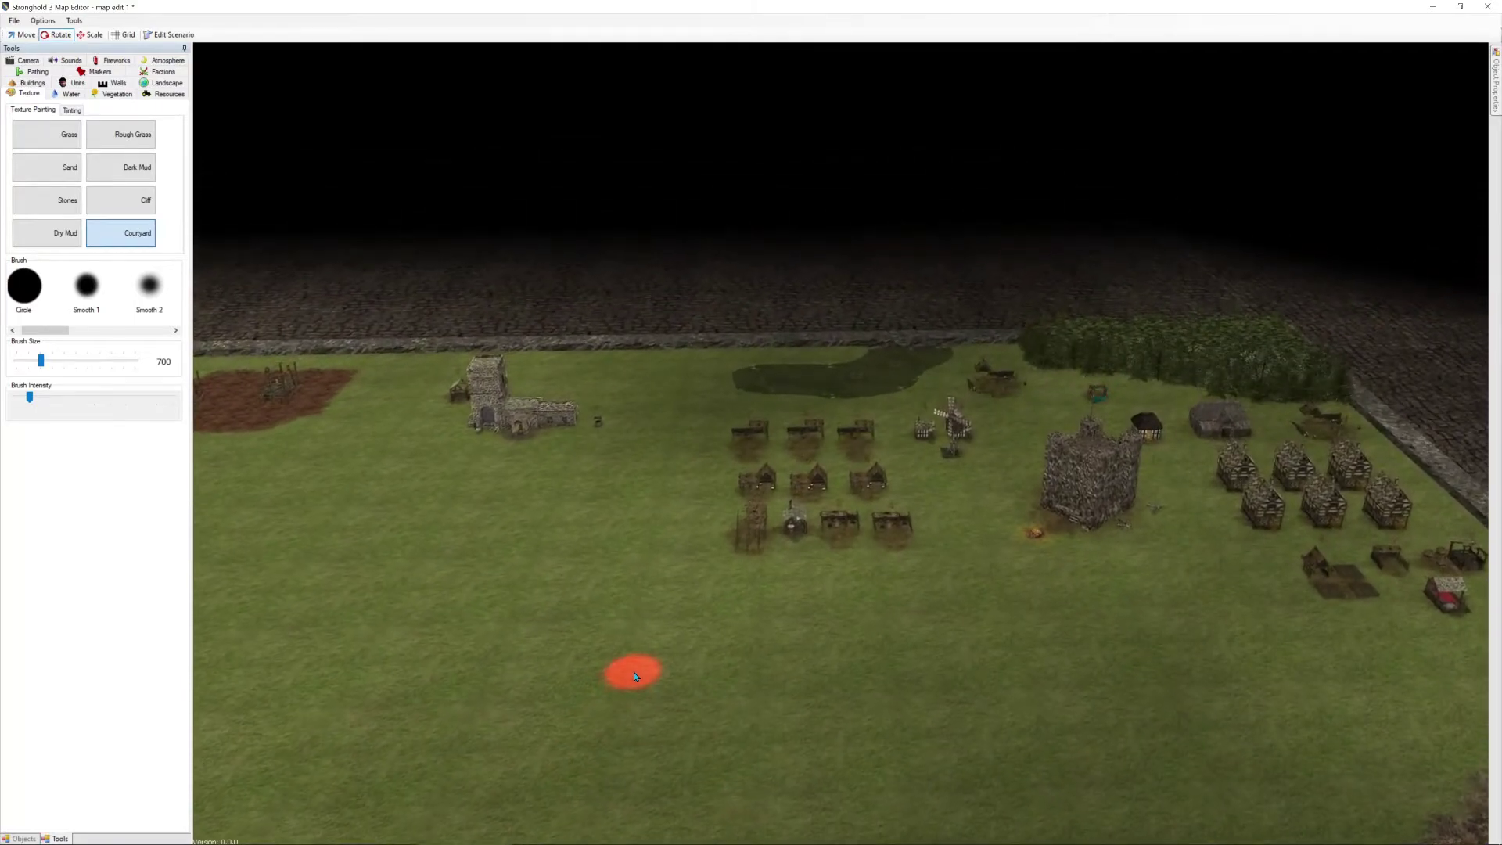
key("s")
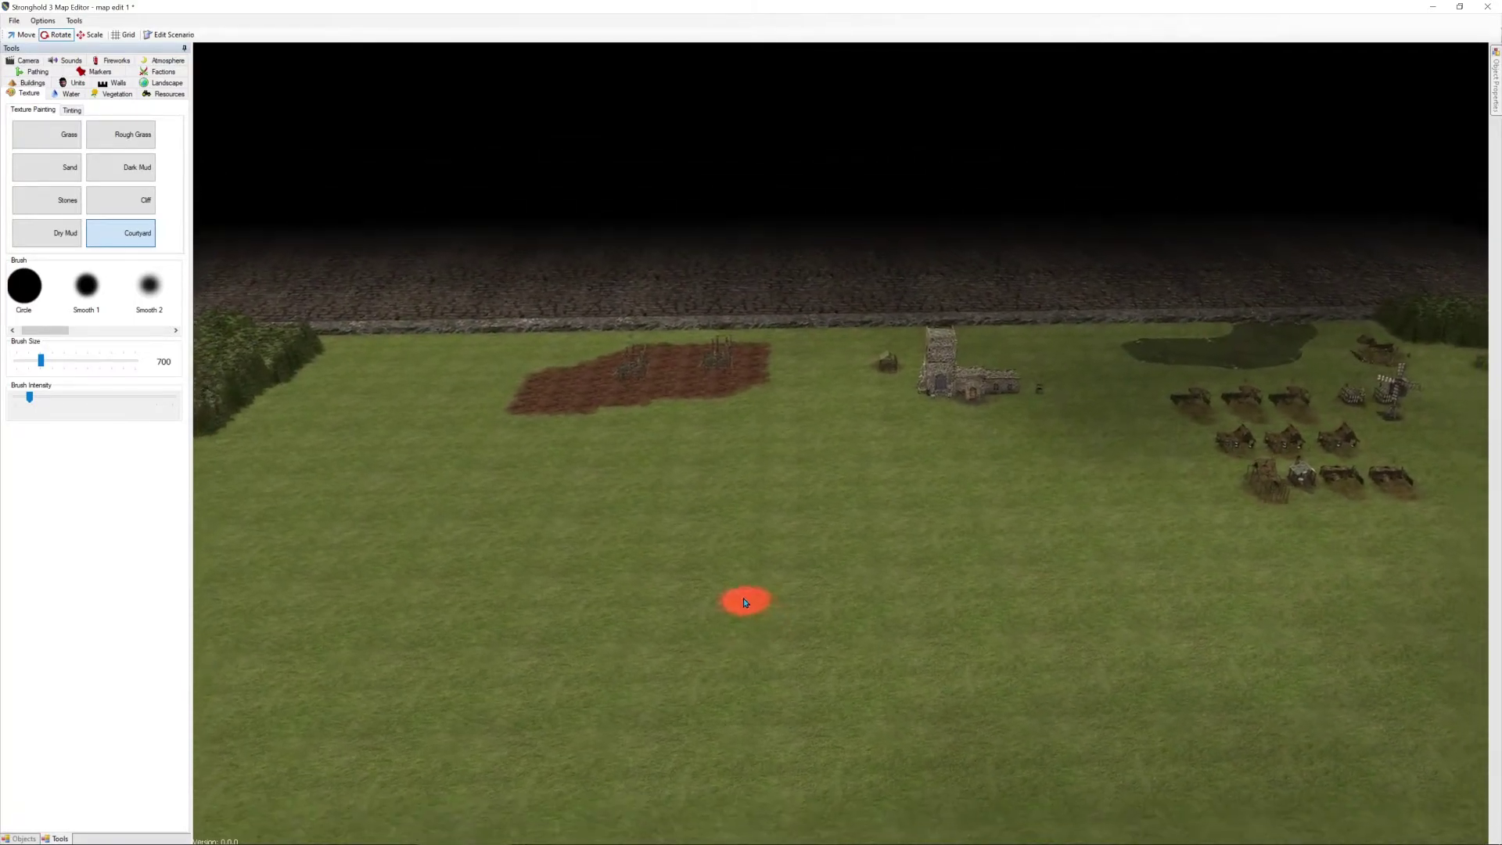
key("d")
key("a")
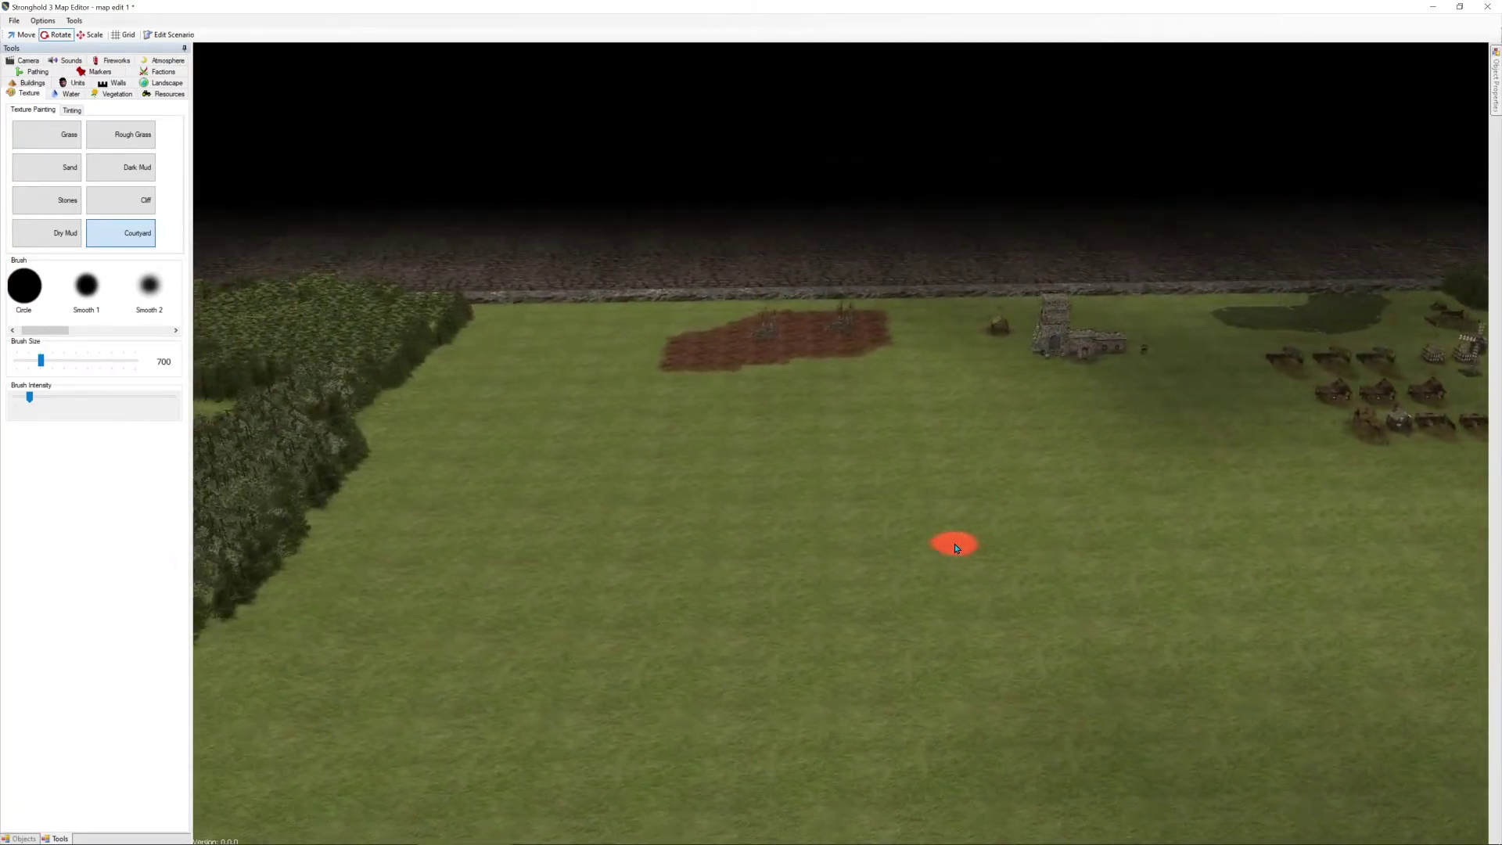
key("s")
key("a")
key("s")
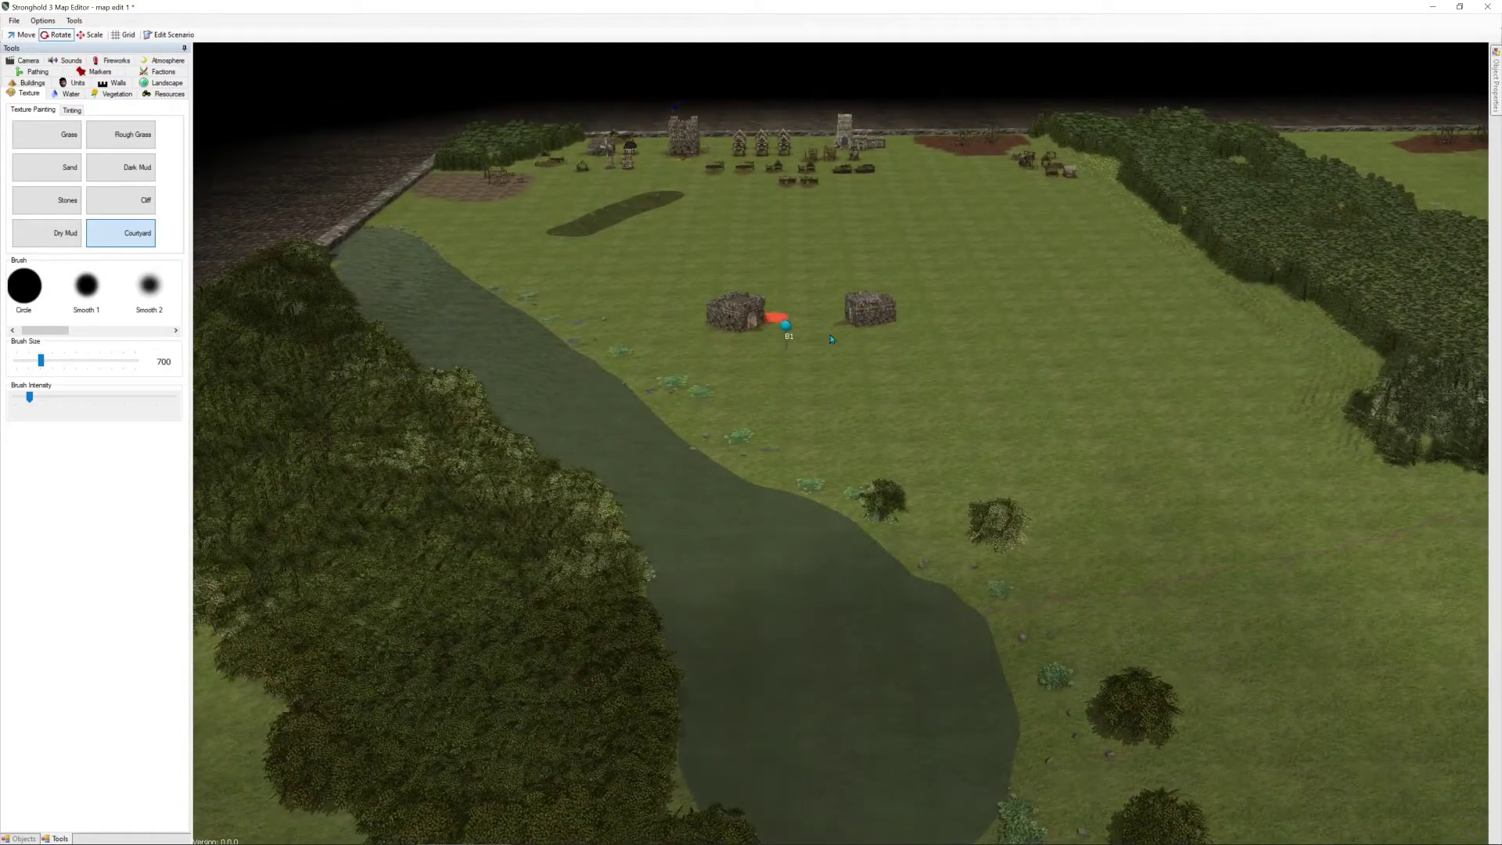
key("s")
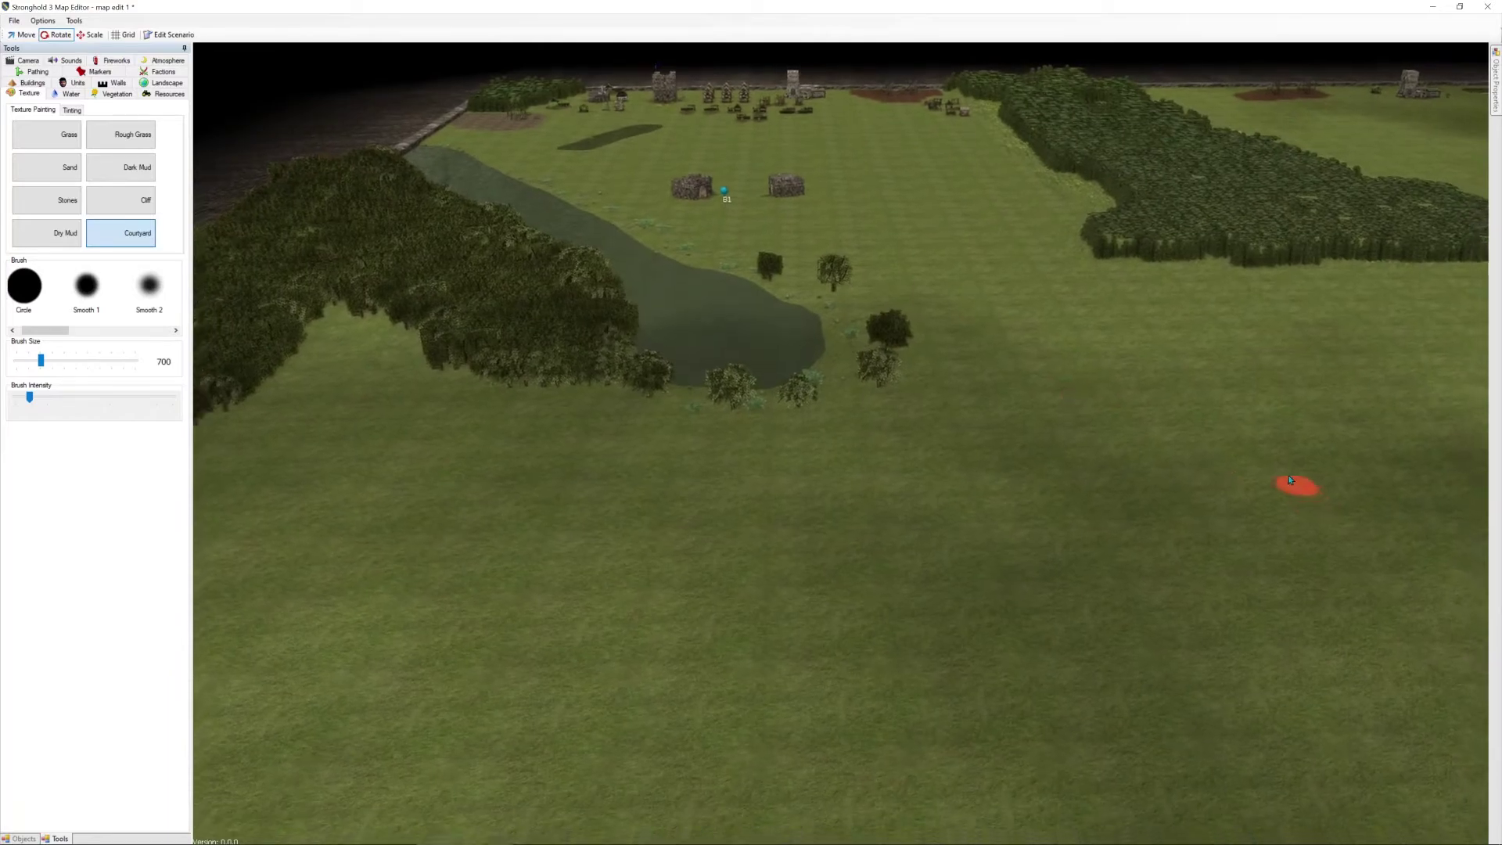
Survey the open land between the blue-, green- and red-marker settlements and look over the red-marker keep's surroundings
key("s")
key("s")
key("s")
key("d")
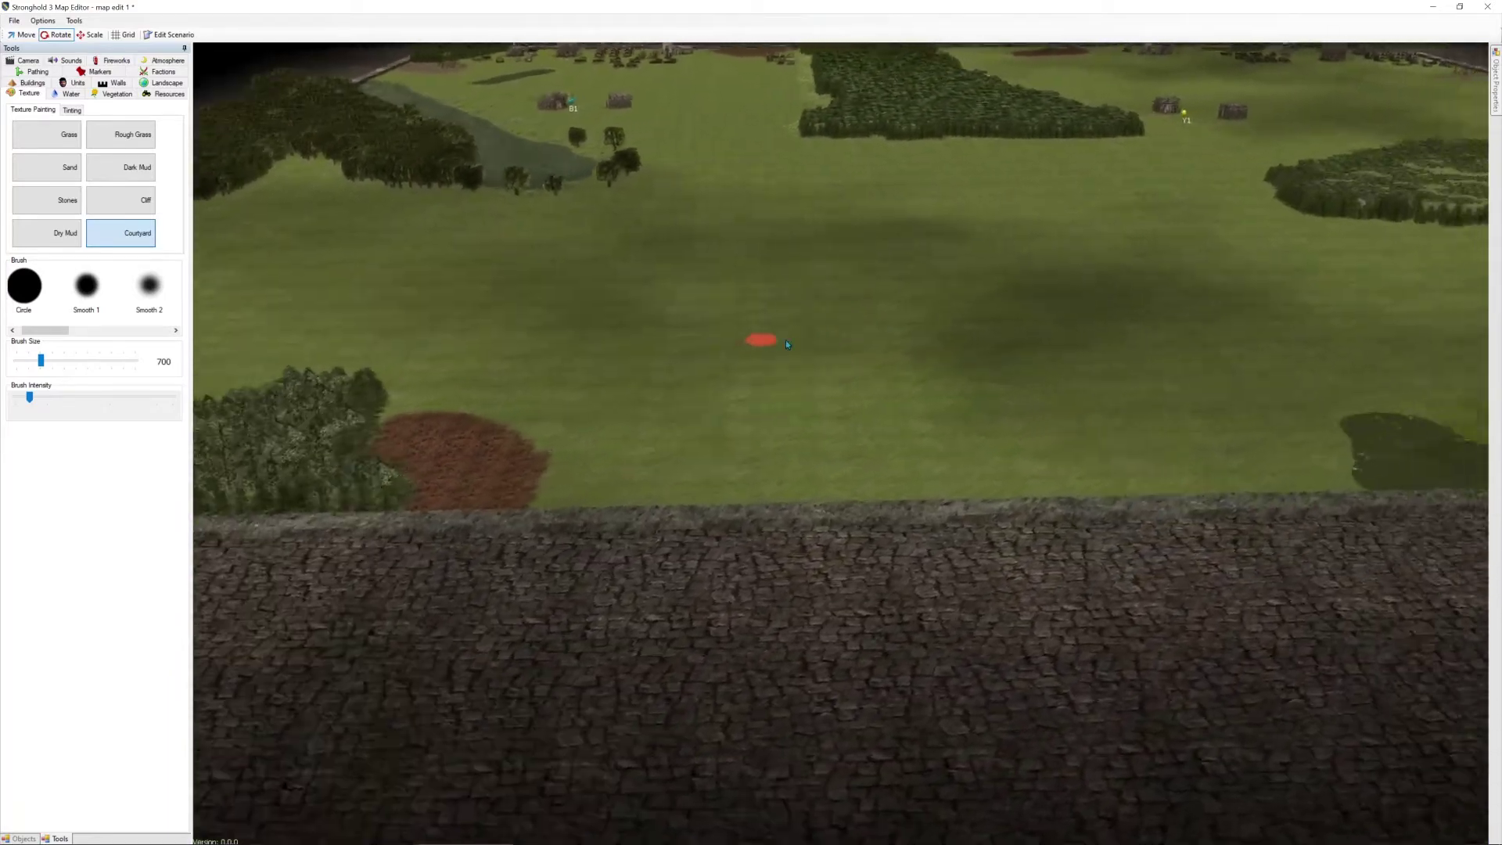
key("w")
key("d")
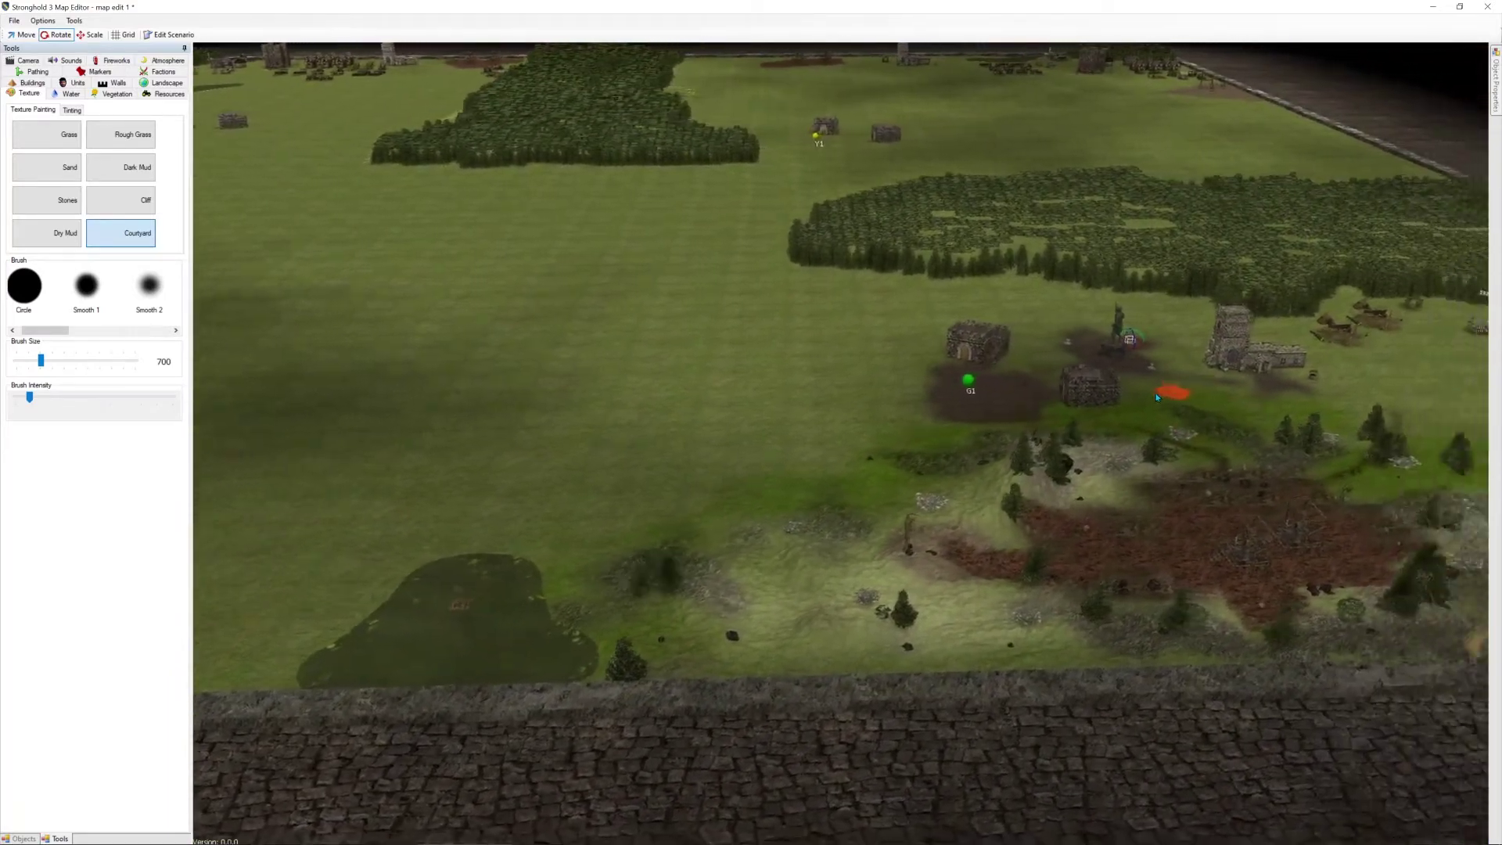
key("d")
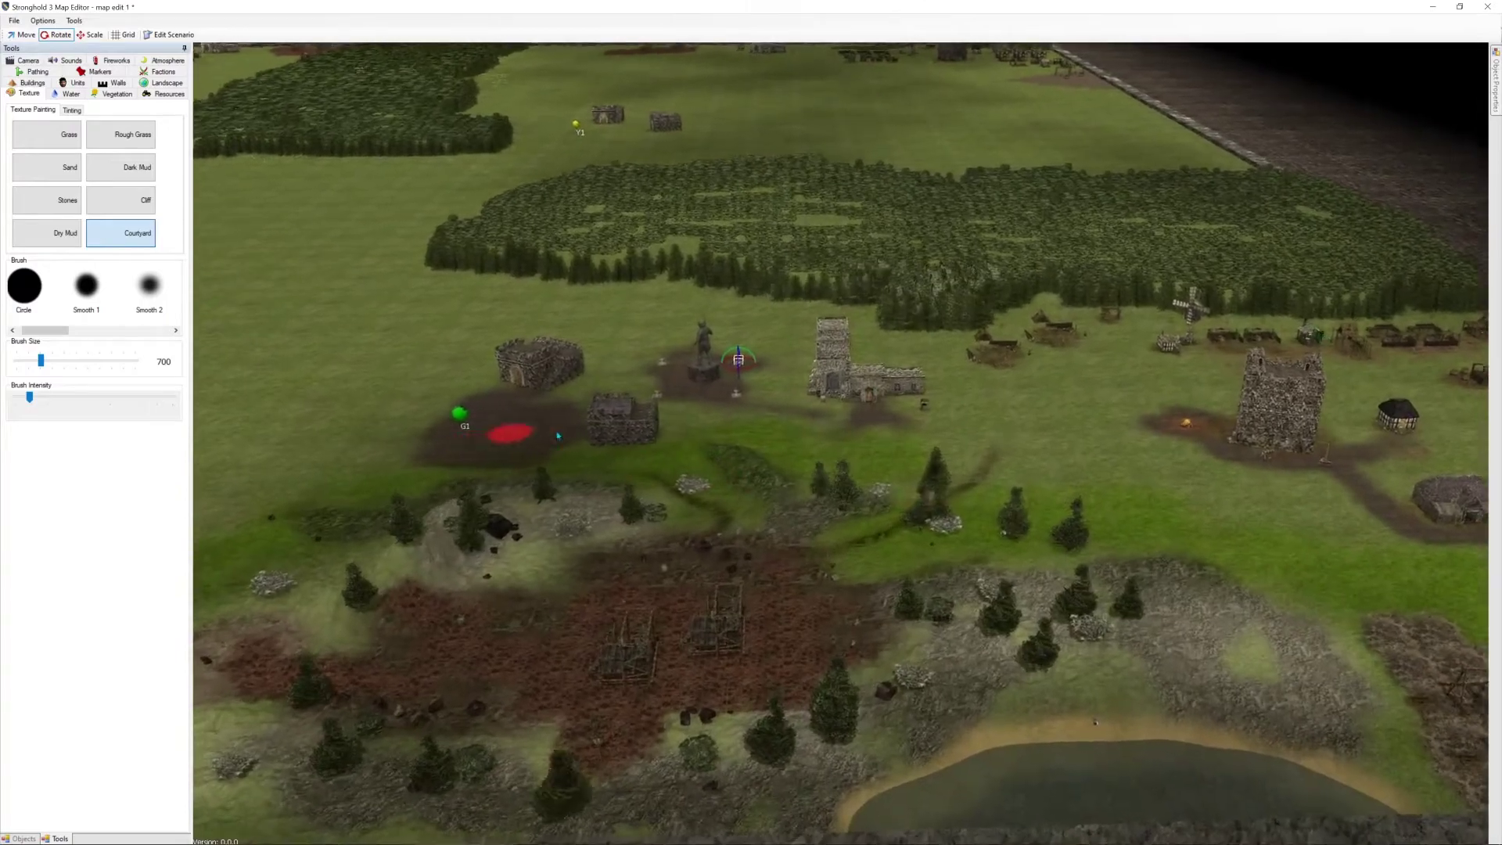
key("a")
key("a")
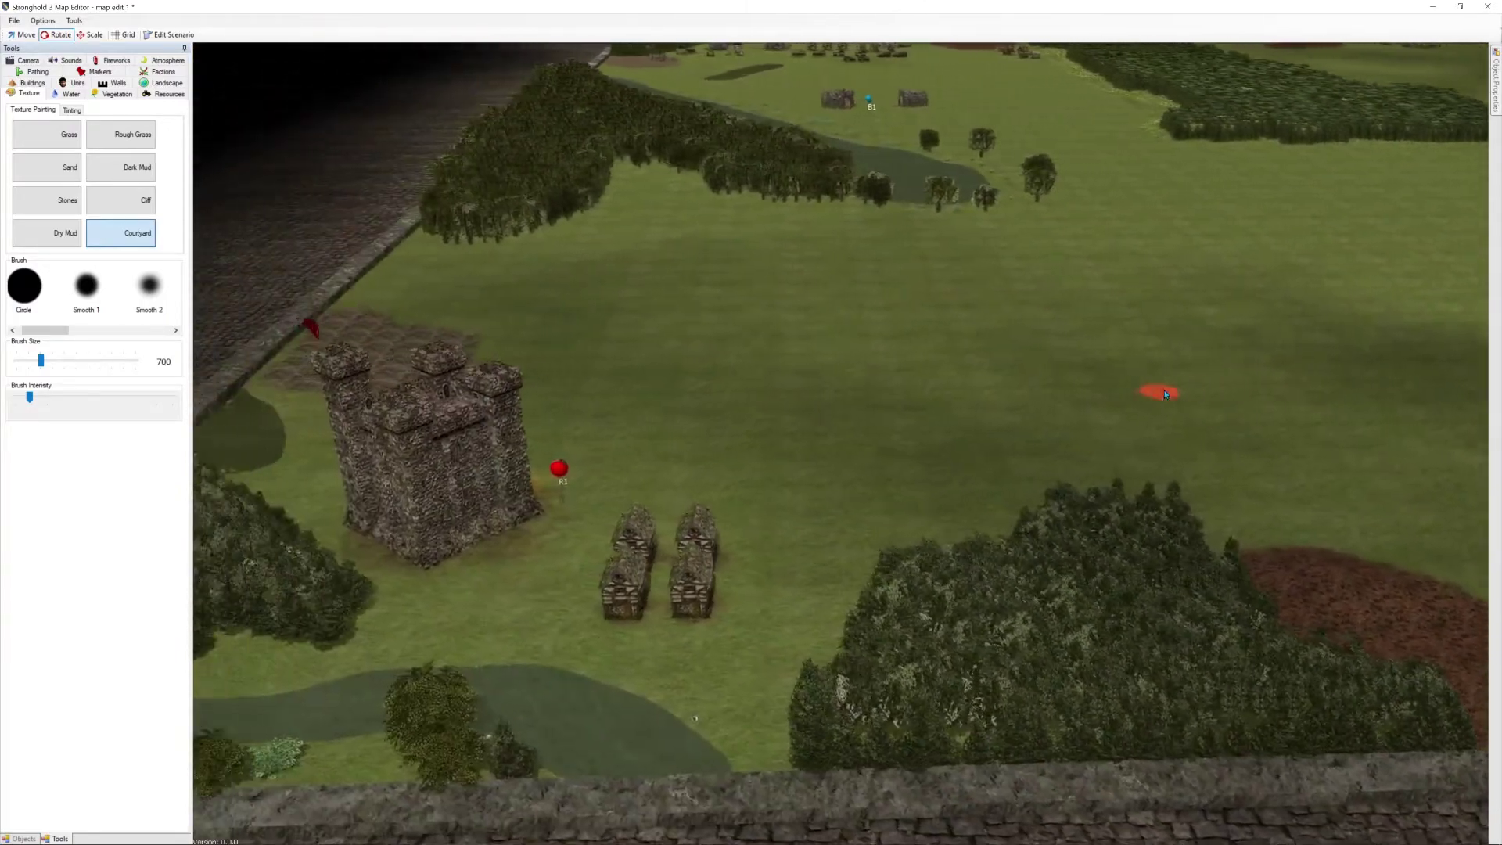
middle_click_drag(1165, 394, 930, 289)
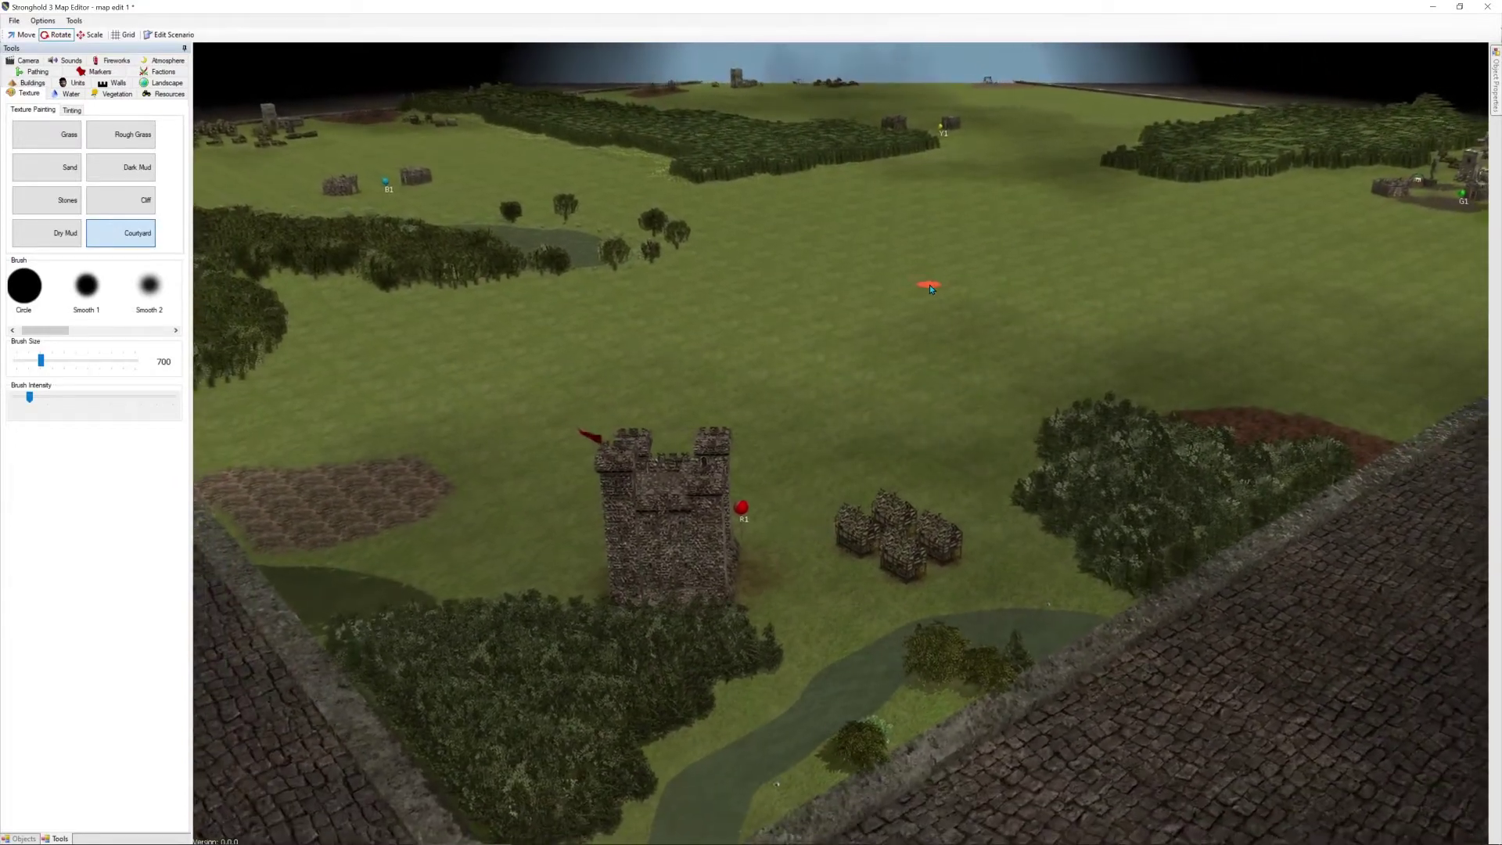
scroll(934, 308, "up", 4)
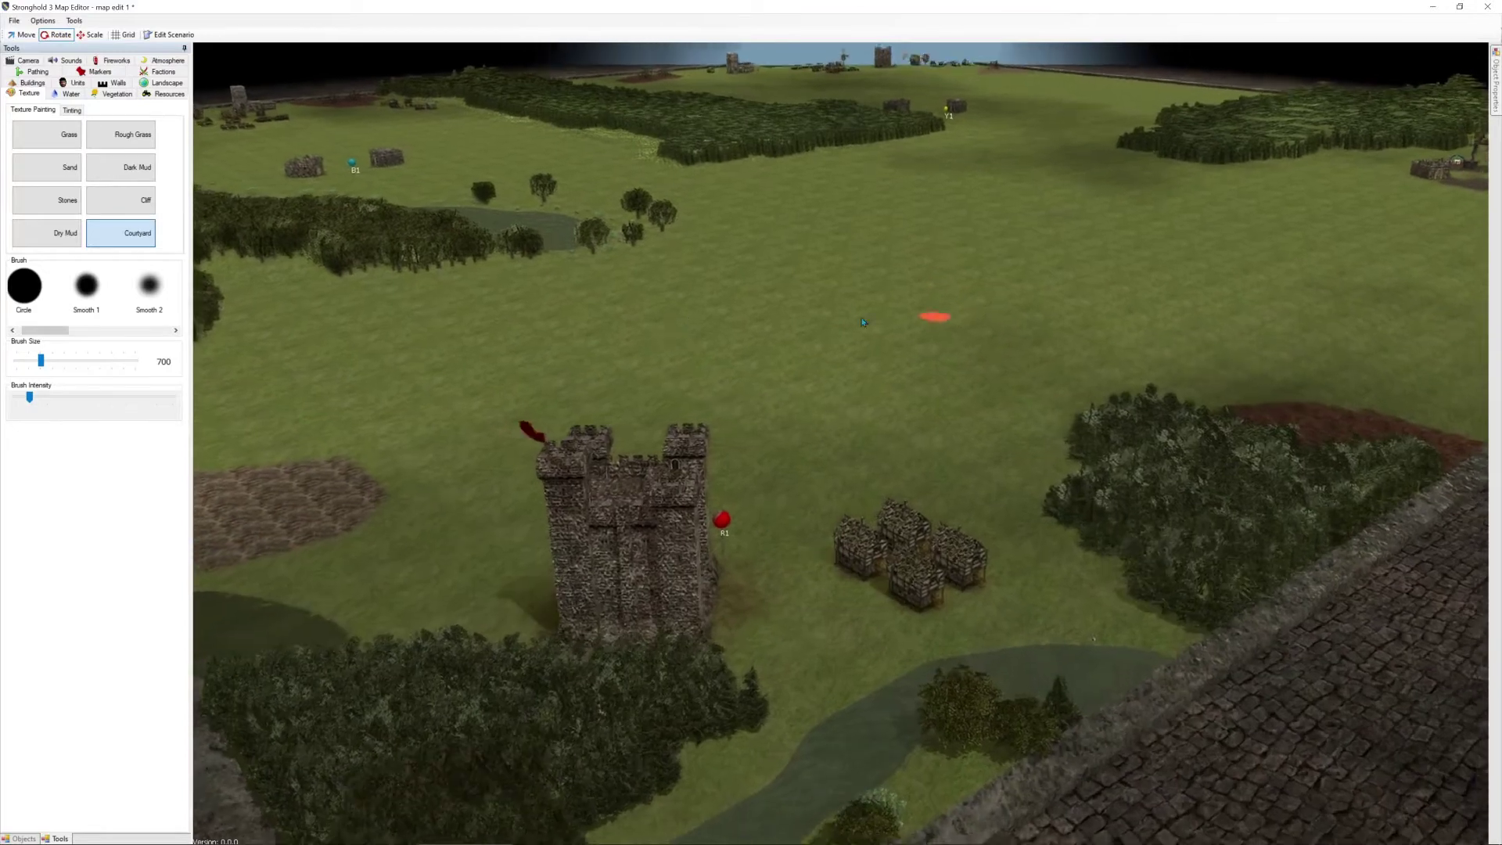
Raise hills on the open grass in front of the yellow-marker forest using a landscape brush size of 1590
left_click(174, 84)
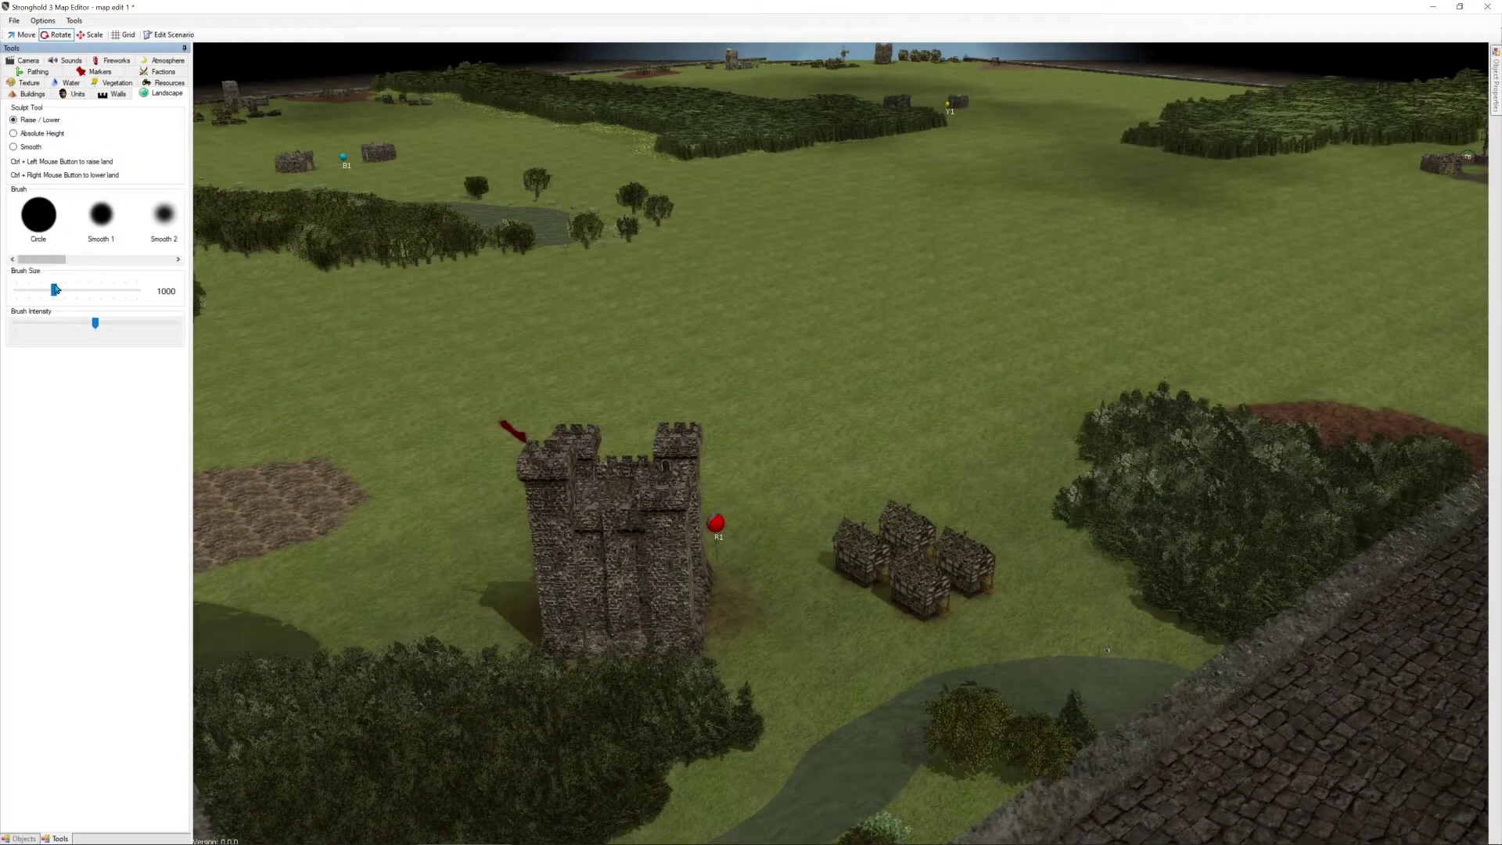
right_click_drag(1400, 276, 1166, 374)
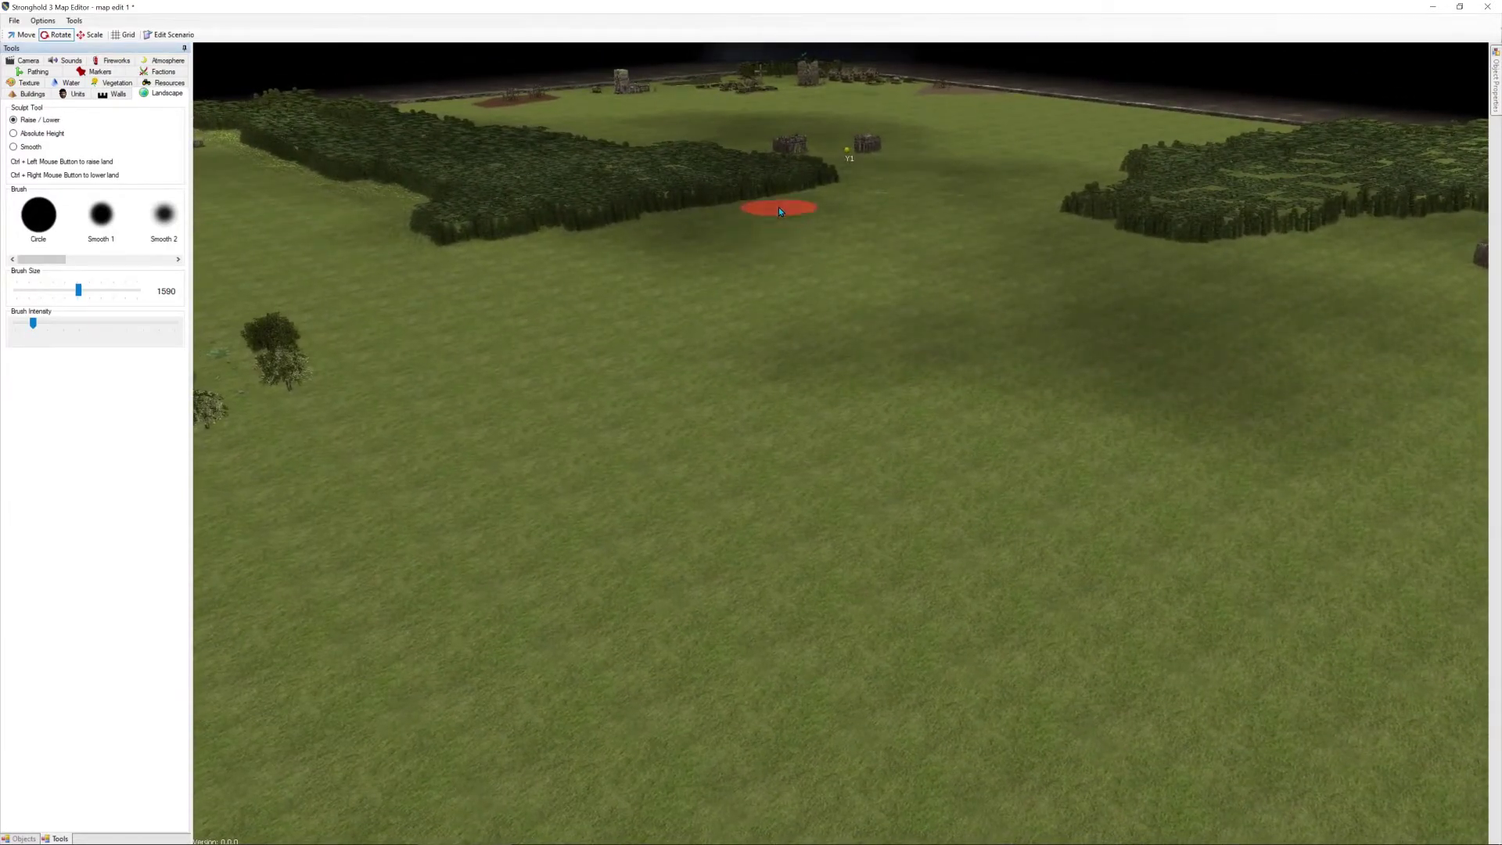
mouse_move(778, 207)
right_mouse_down()
mouse_move(751, 286)
mouse_move(786, 284)
right_mouse_up()
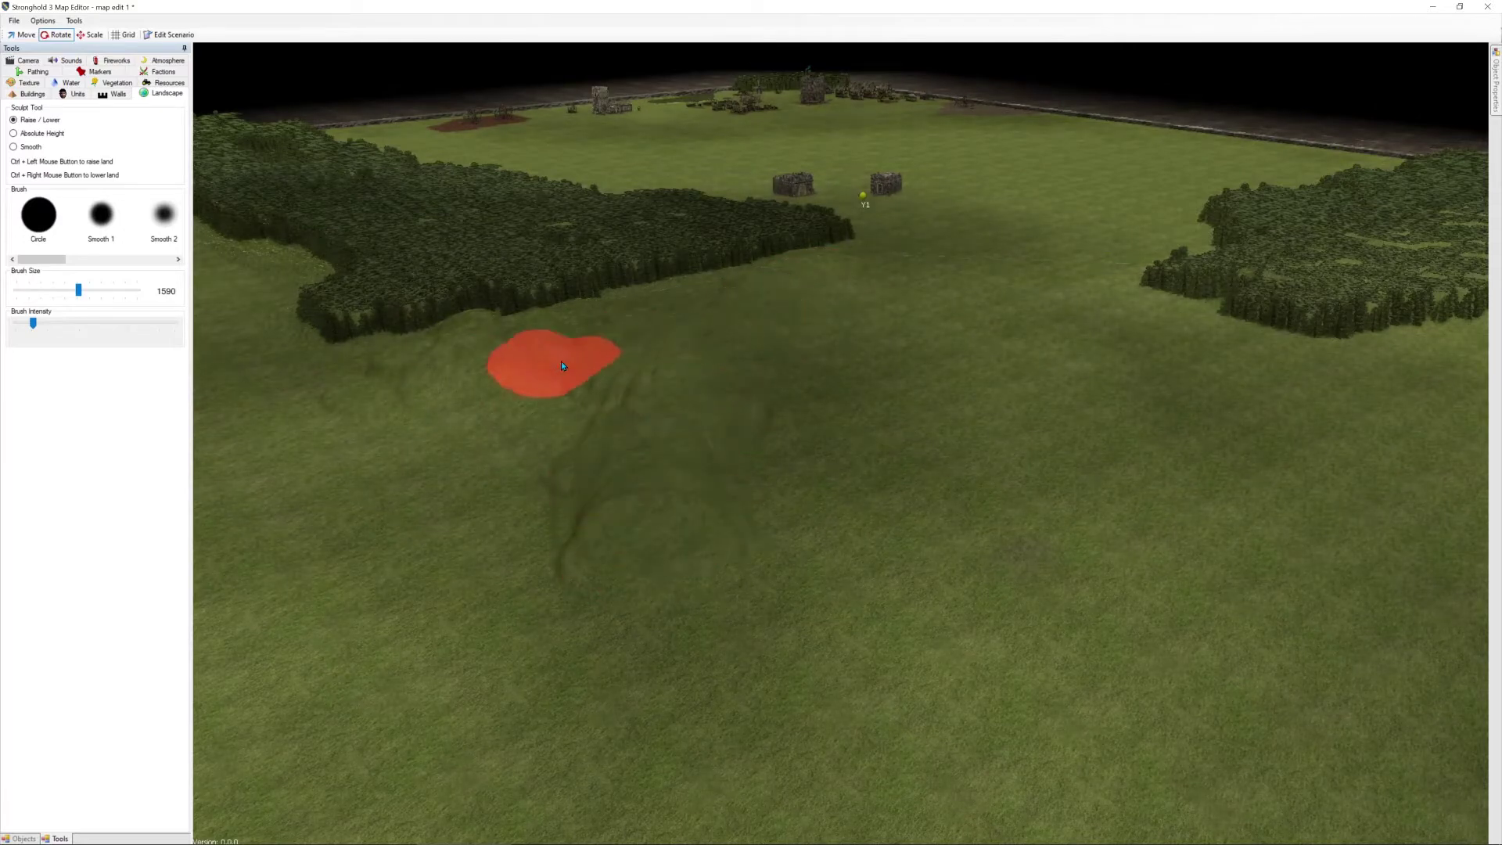
Raise rugged hills in front of the two forests with a noise brush at size 1350
left_click_drag(116, 261, 124, 259)
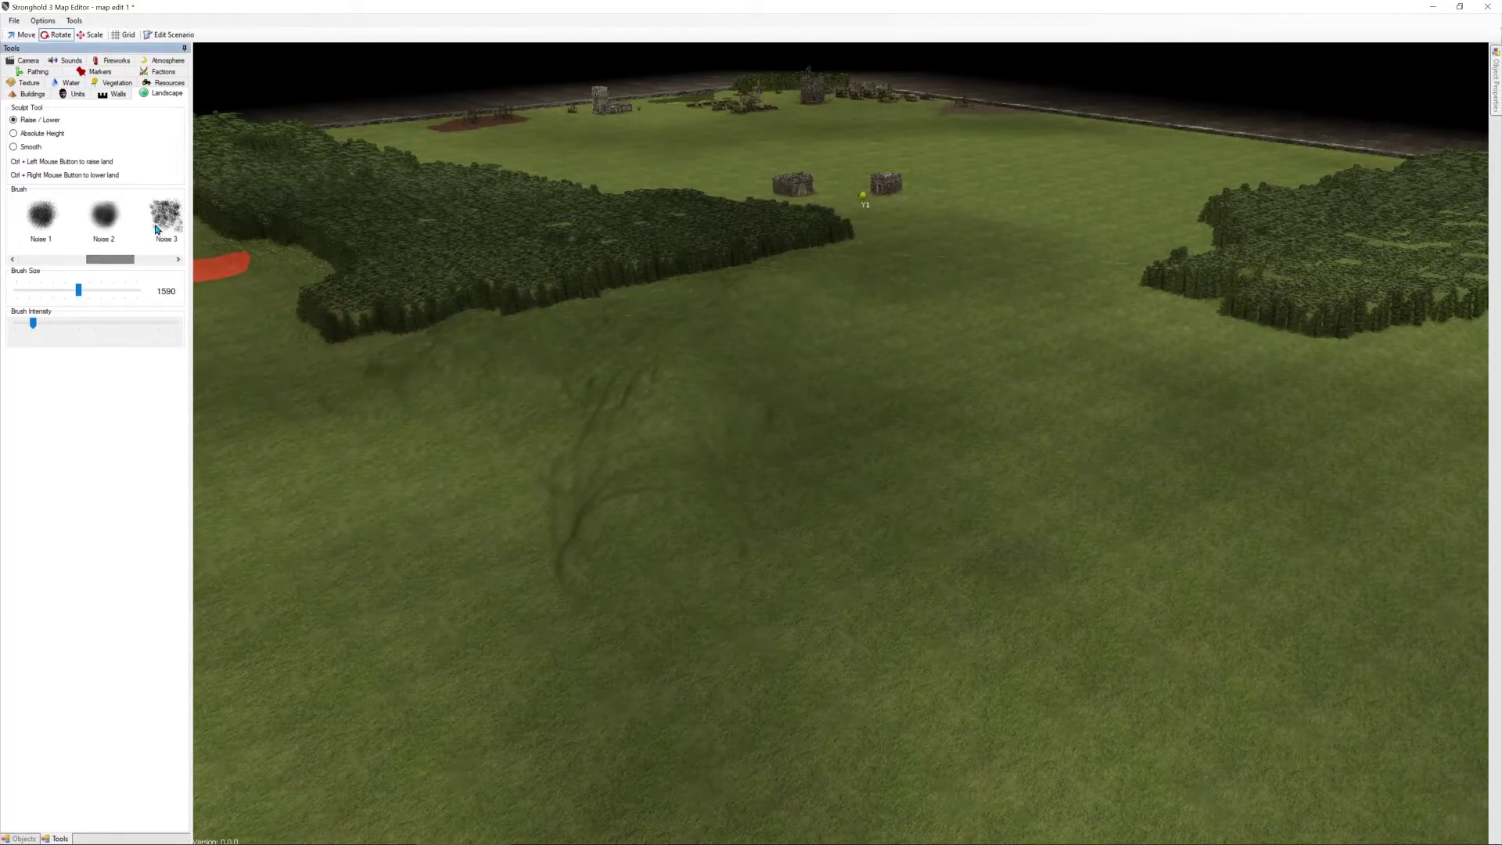
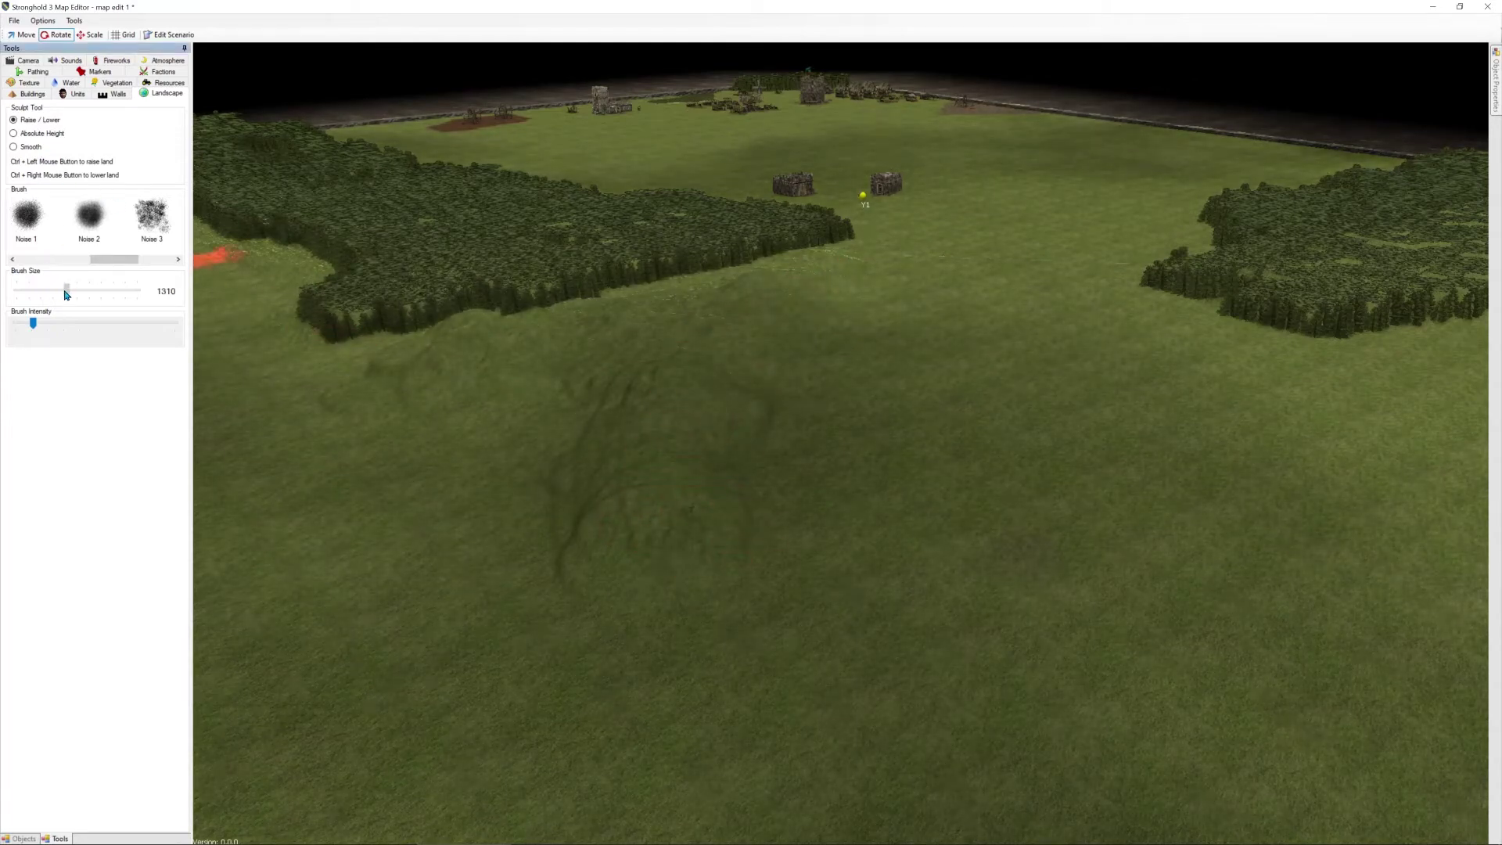
key("s")
key("d")
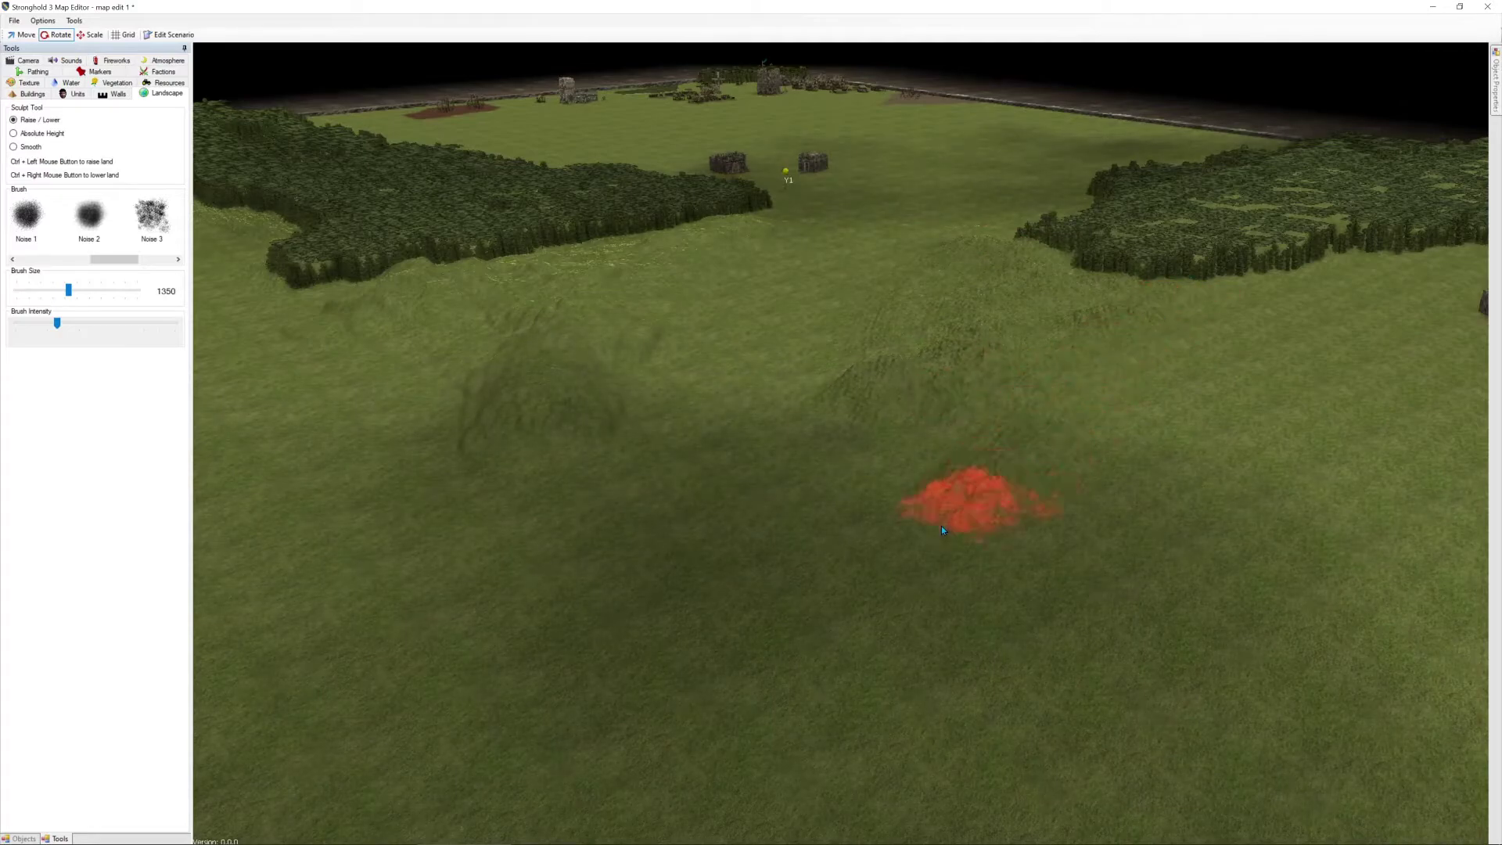
Raise a rugged ridge with the noise brush between the reddish-brown ground patch and the map's edge wall
key("s")
key("d")
key("w")
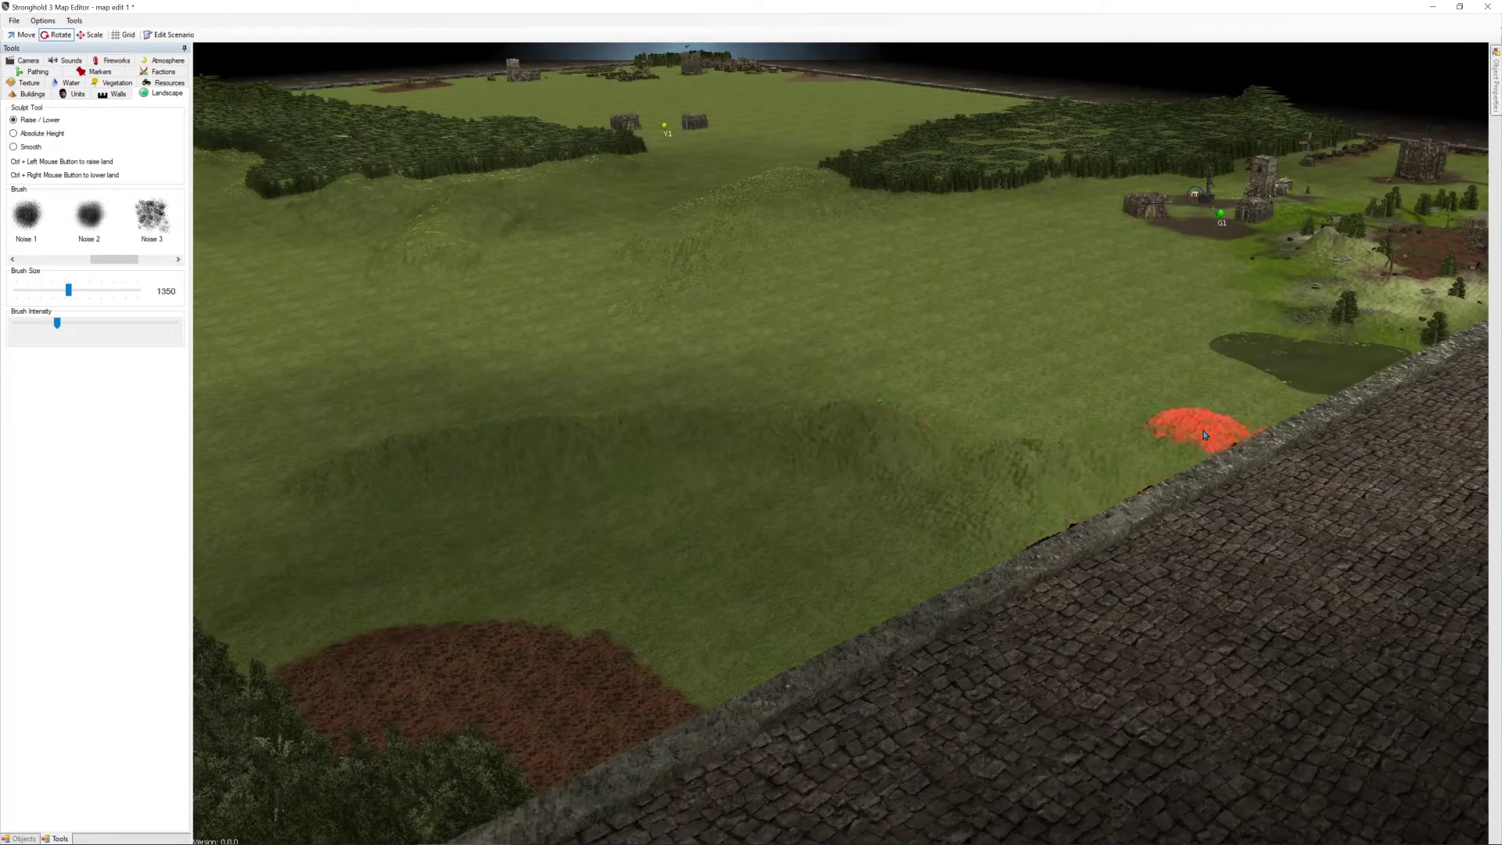
mouse_move(584, 445)
left_mouse_down("ctrl")
mouse_move(565, 460)
mouse_move(336, 477)
mouse_move(1097, 490)
mouse_move(1050, 469)
mouse_move(1150, 434)
left_mouse_up("ctrl")
middle_click_drag(1163, 421, 1163, 409)
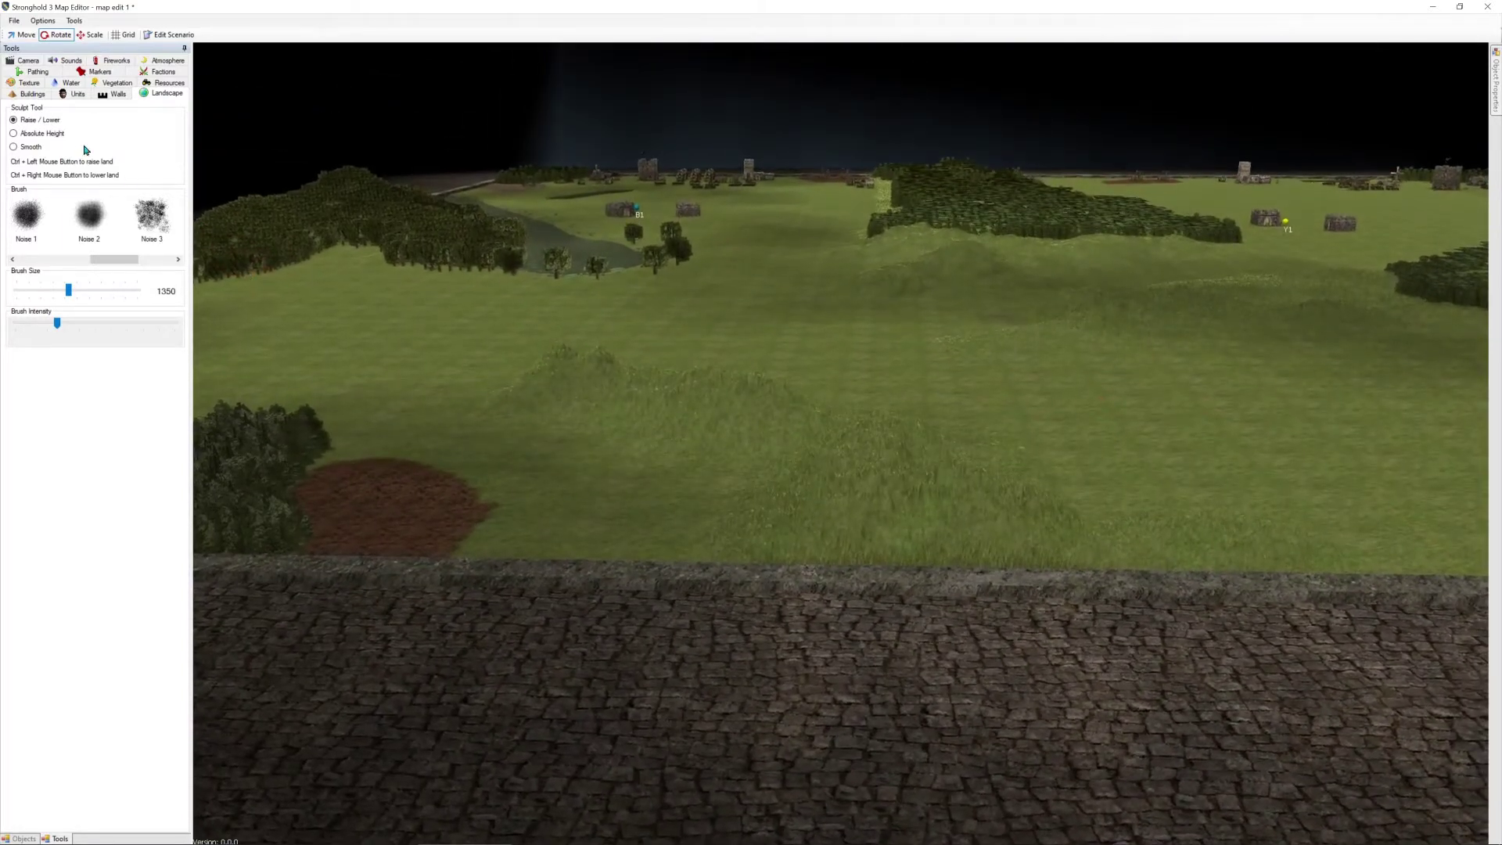
Smooth the raised ridge beside the map's edge wall
left_click_drag(566, 382, 847, 506, "ctrl")
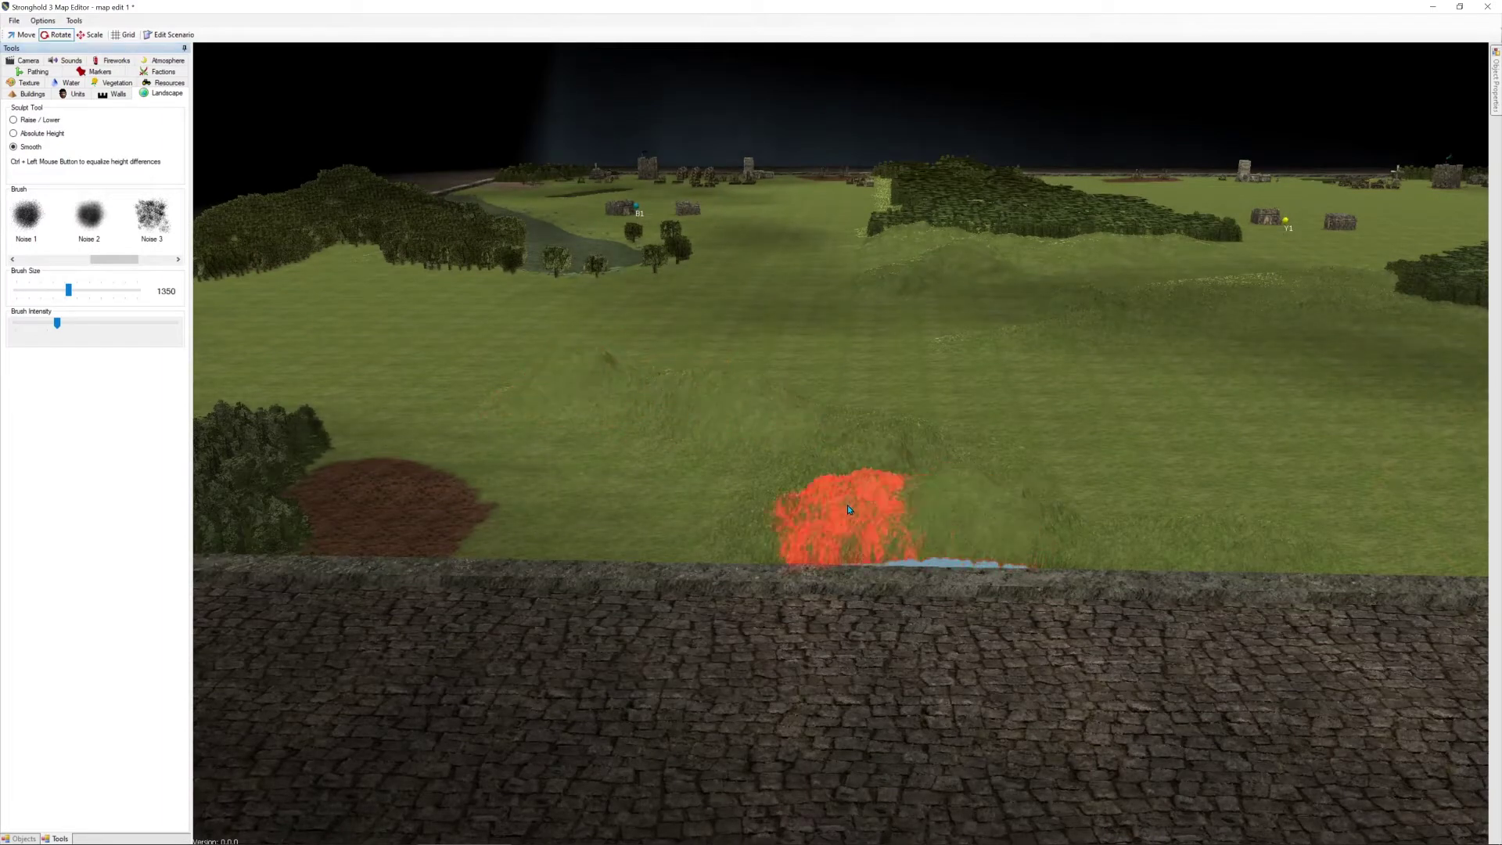
middle_click_drag(966, 399, 965, 396)
key("w")
key("d")
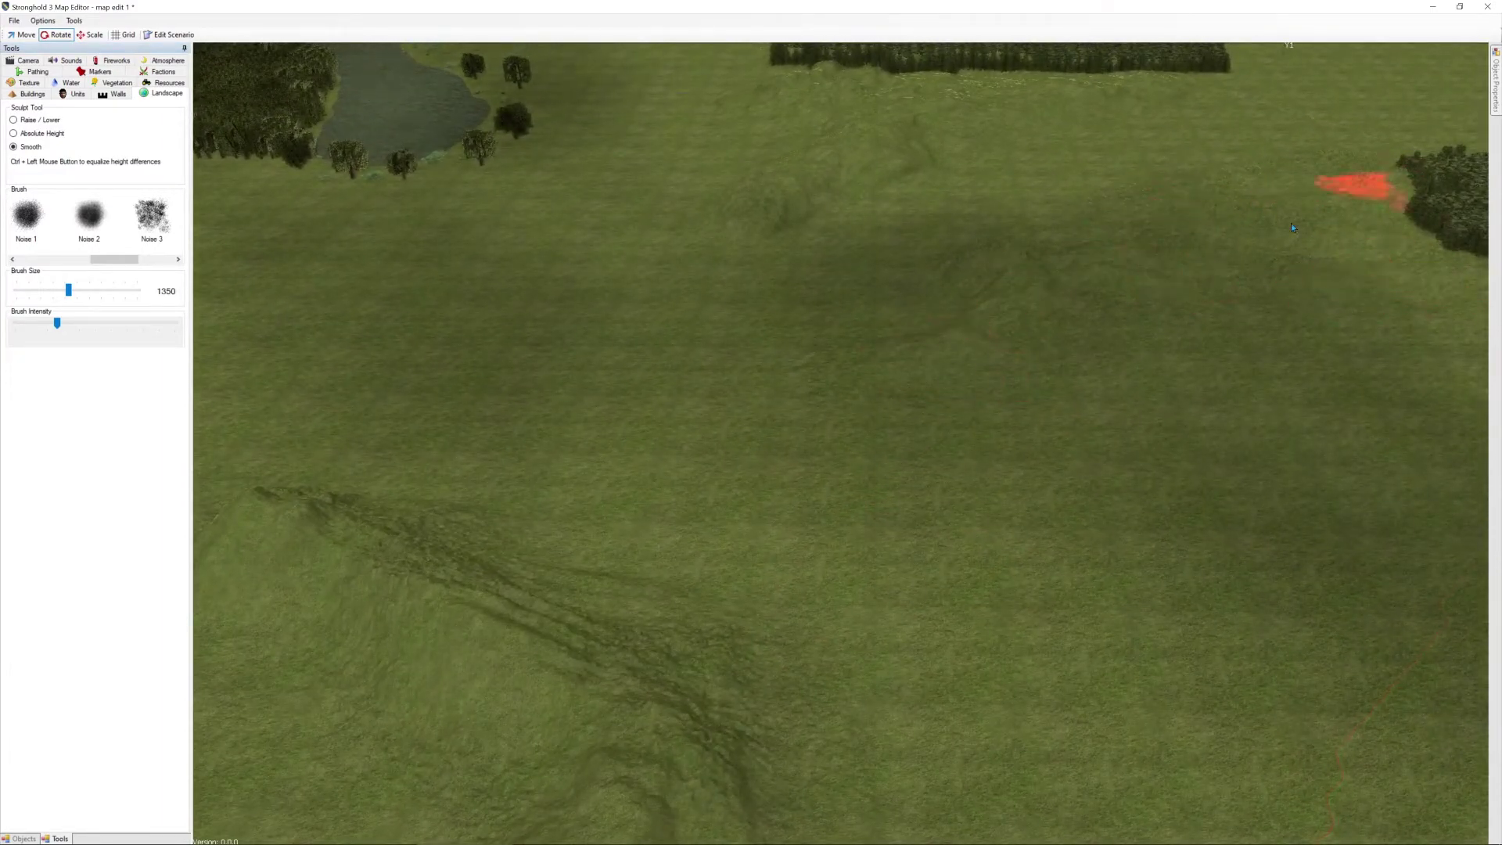
Paint a larger-brush outline of blocked tiles around the hills in front of the forest nearest the pond
key("w")
key("a")
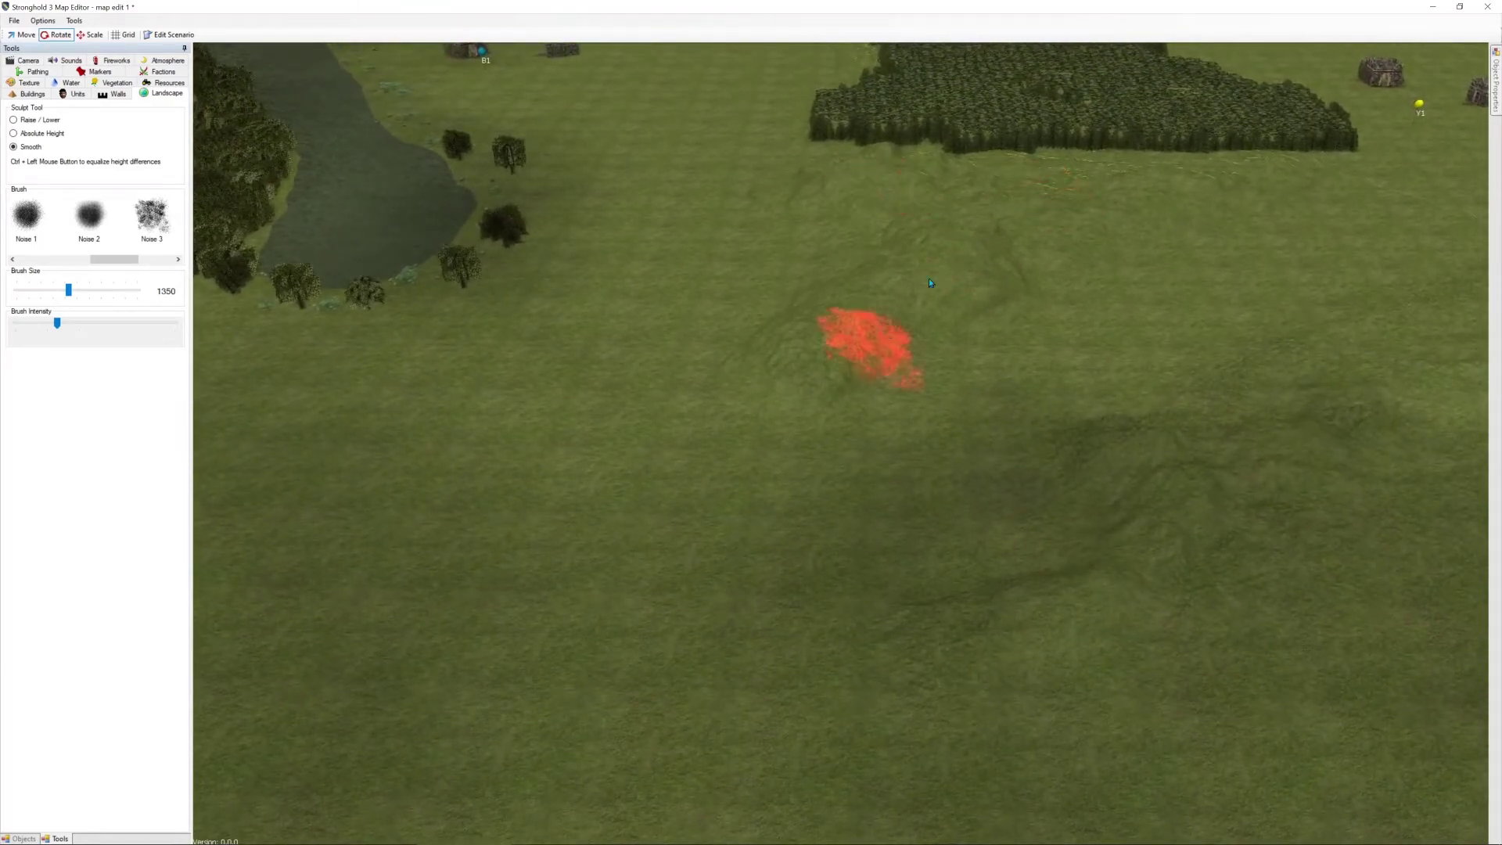
left_click(41, 71)
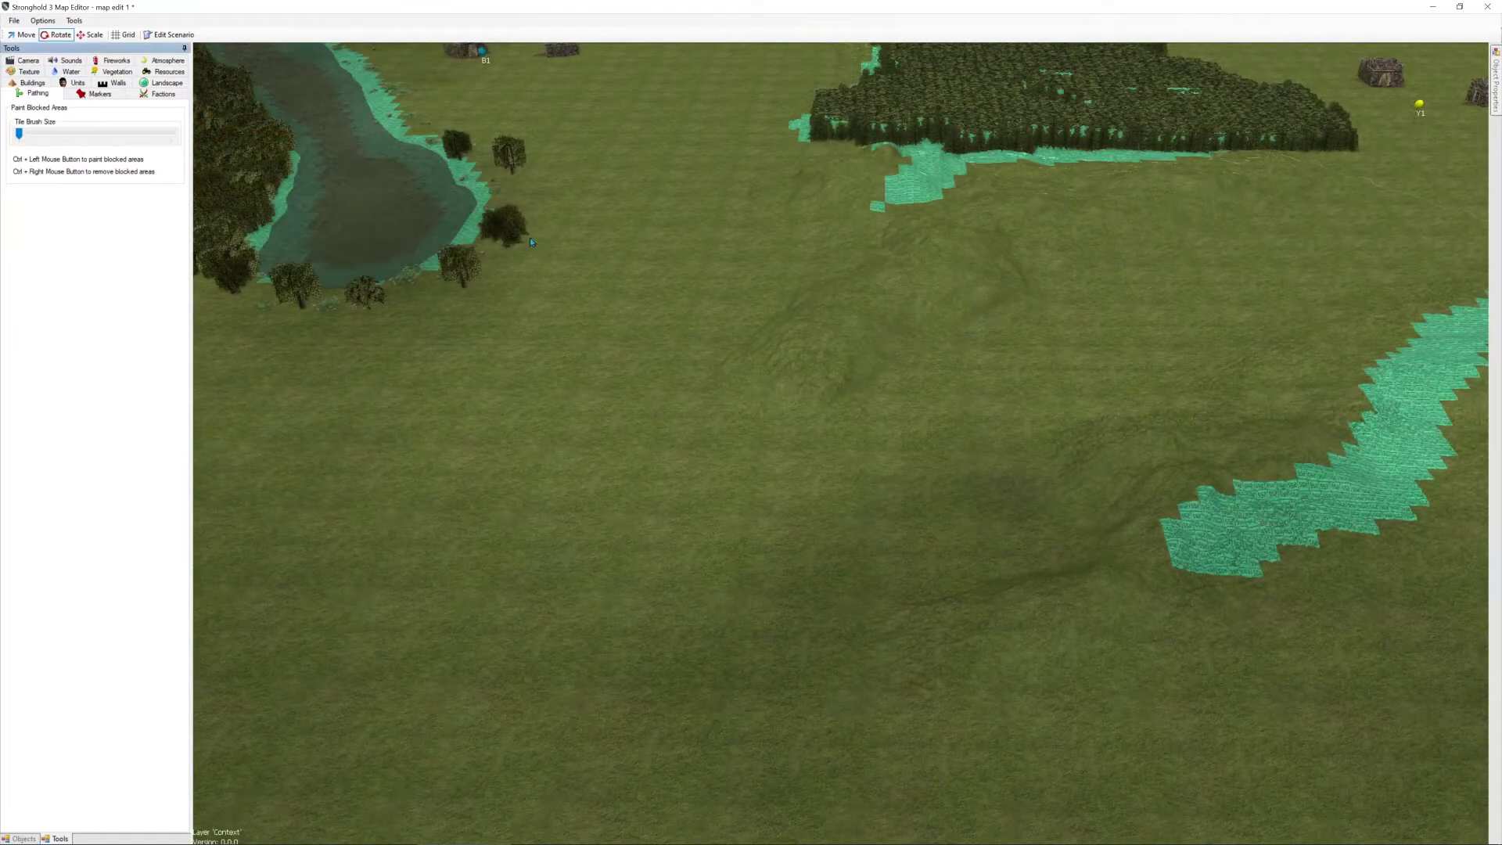
middle_click_drag(917, 262, 899, 108)
key("w")
key("w")
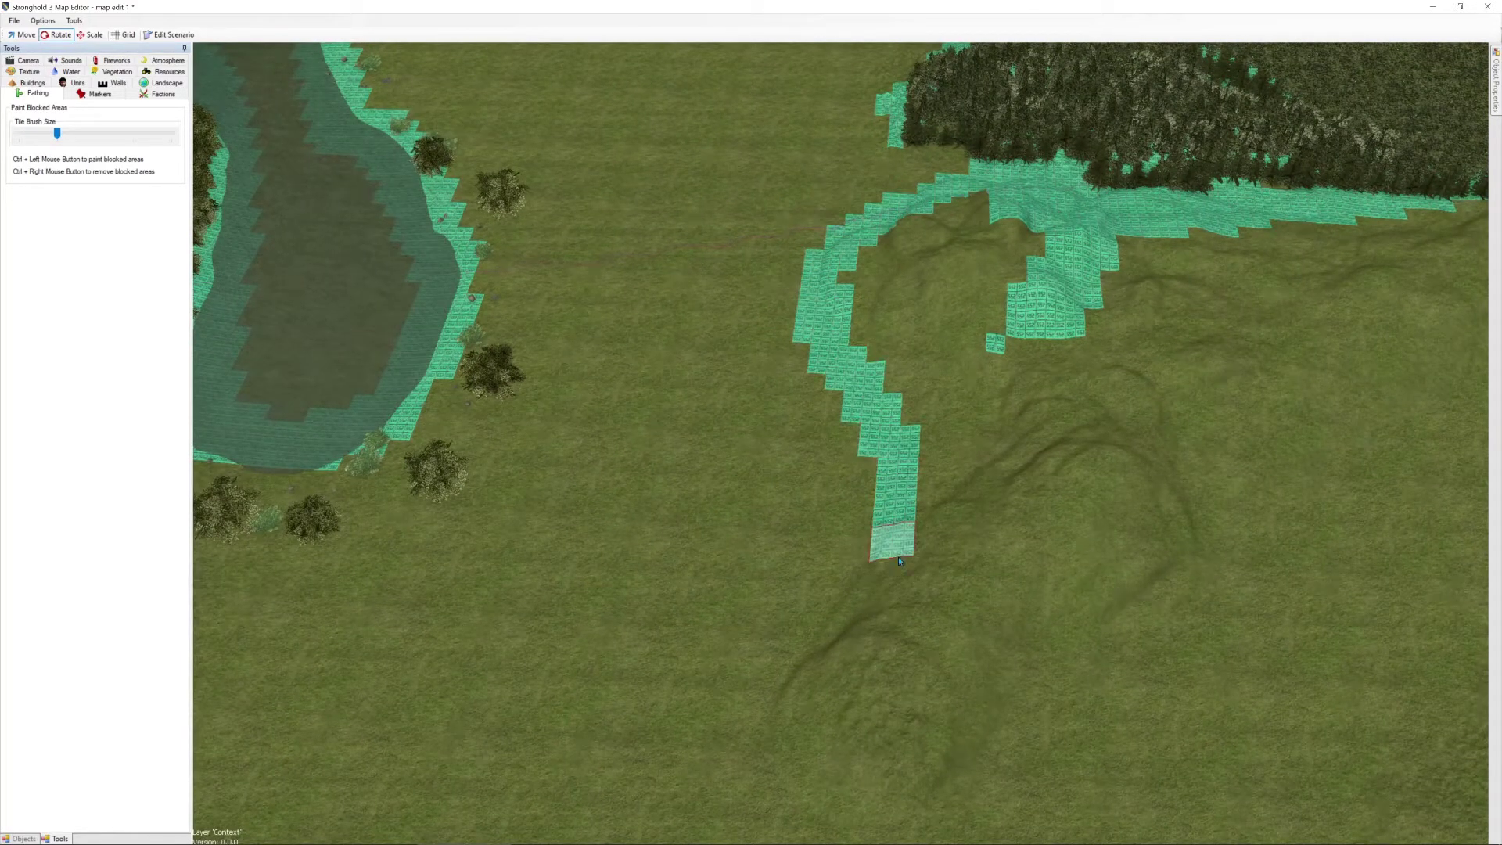
mouse_move(784, 688)
left_mouse_down("ctrl")
mouse_move(949, 763)
mouse_move(1185, 573)
left_mouse_up("ctrl")
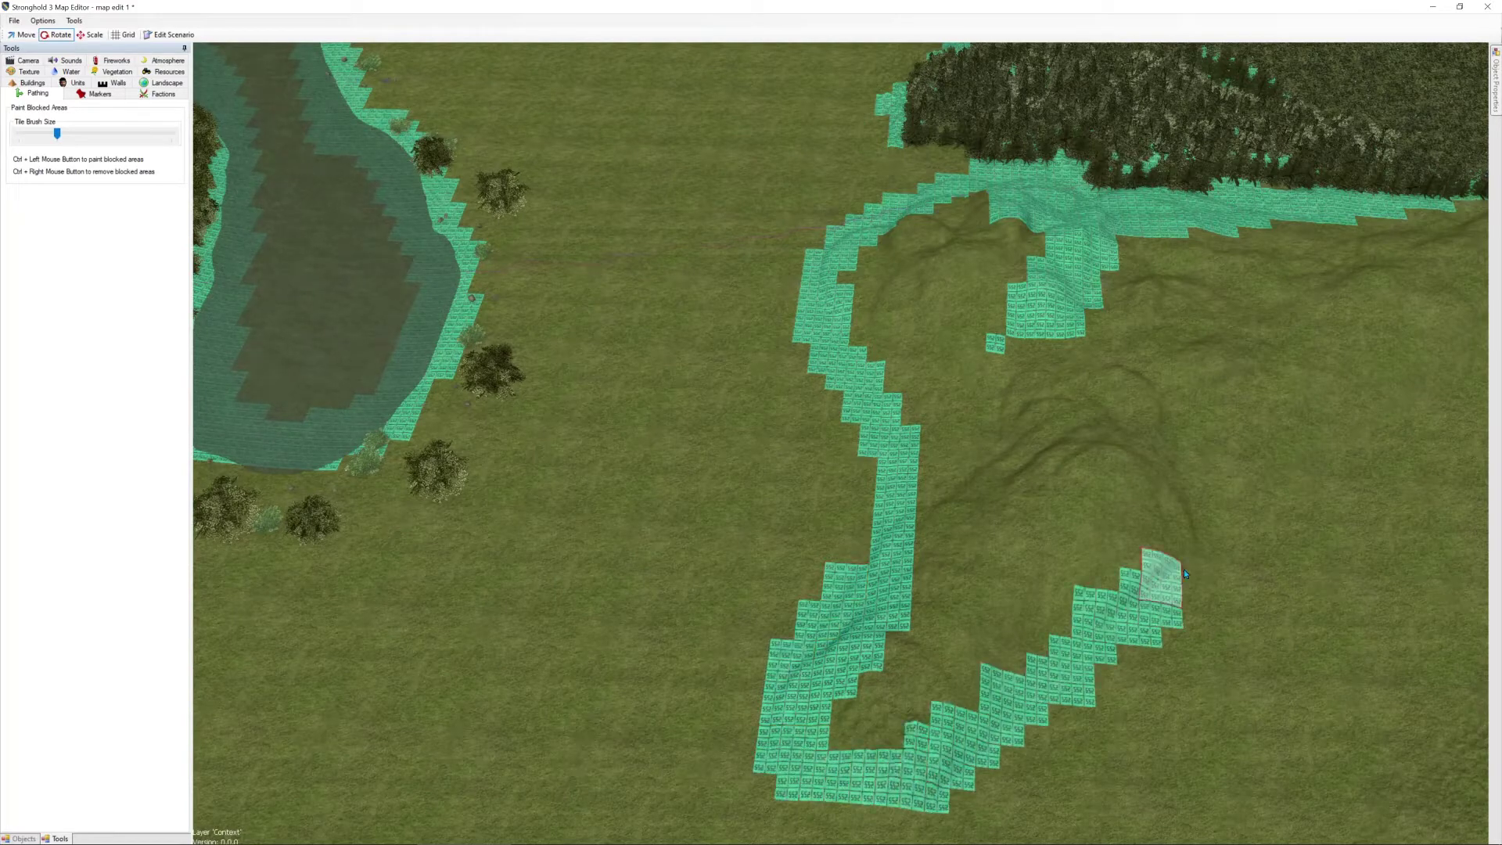
left_click_drag(1252, 409, 1391, 338, "ctrl")
key("d")
key("w")
left_click_drag(1044, 483, 1238, 374, "ctrl")
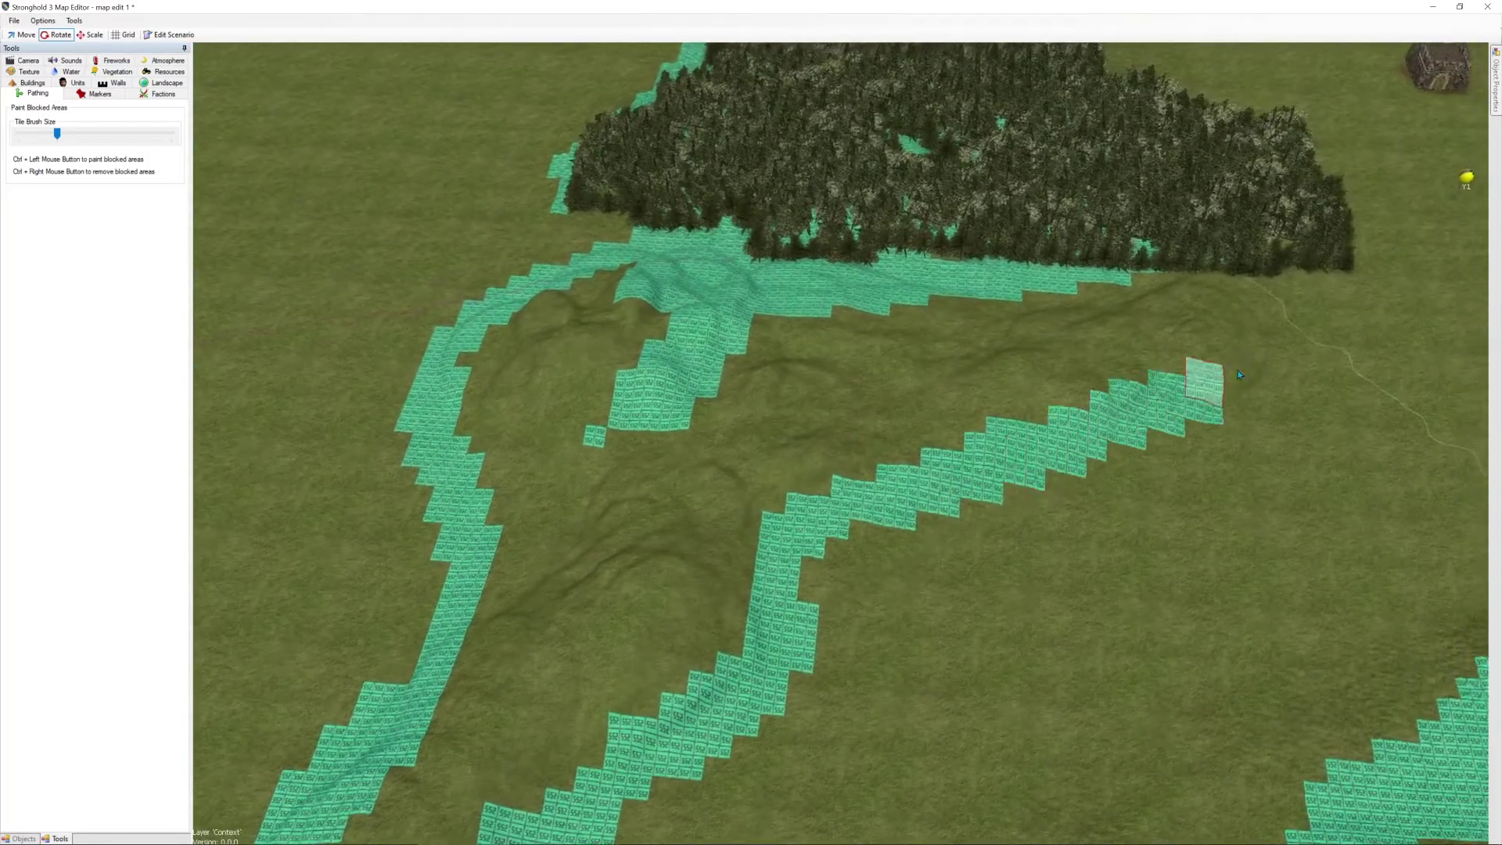
key("s")
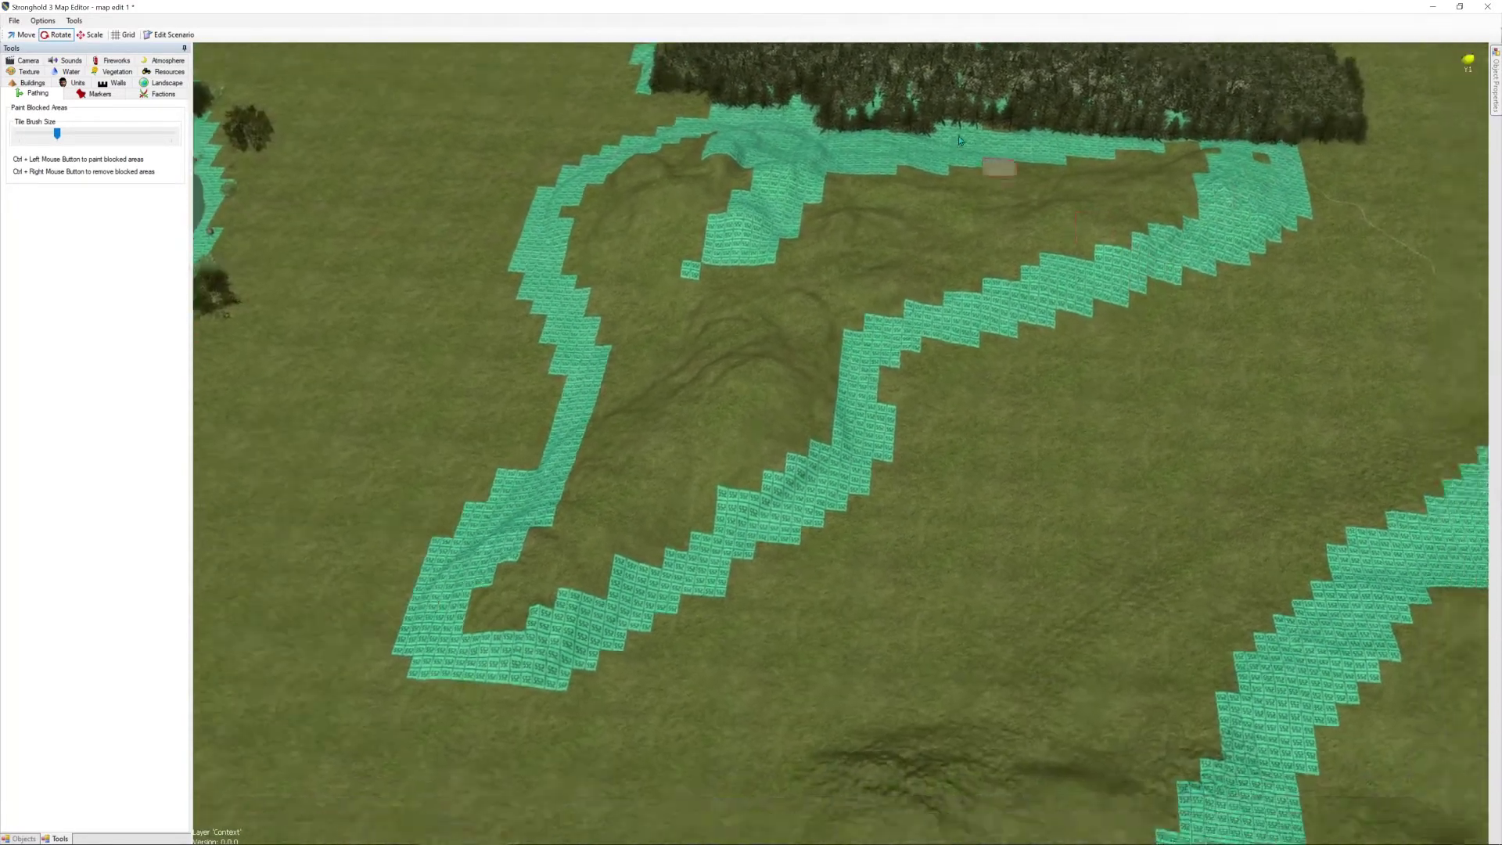
Paint blocked tiles around the second group of hills, joining them to the neighbouring forest's edge
key("d")
left_click_drag(1093, 309, 714, 487, "ctrl")
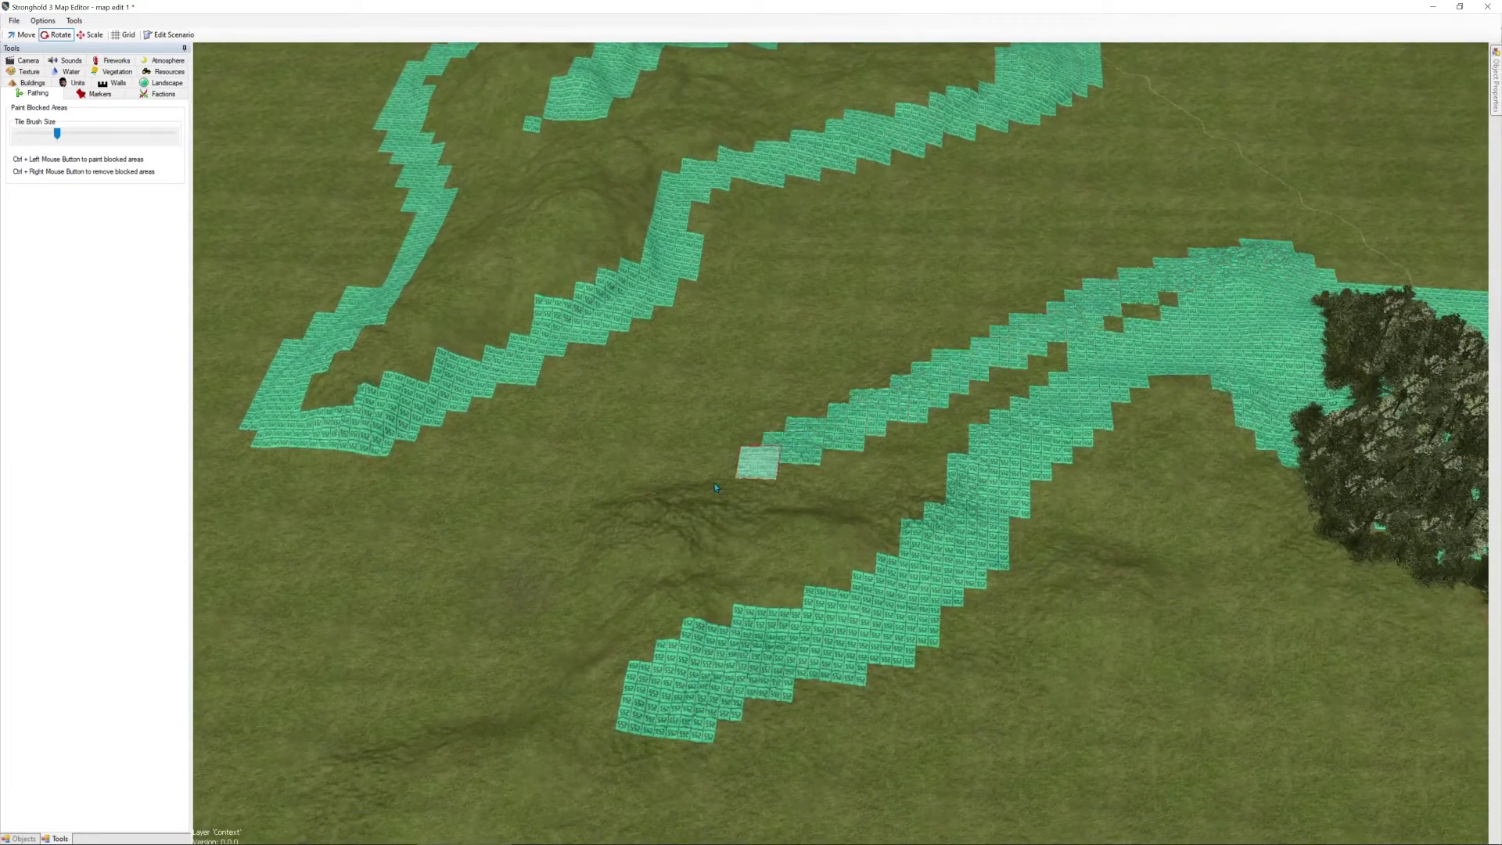
mouse_move(552, 664)
left_mouse_down("ctrl")
mouse_move(415, 826)
mouse_move(735, 716)
mouse_move(1243, 627)
left_mouse_up("ctrl")
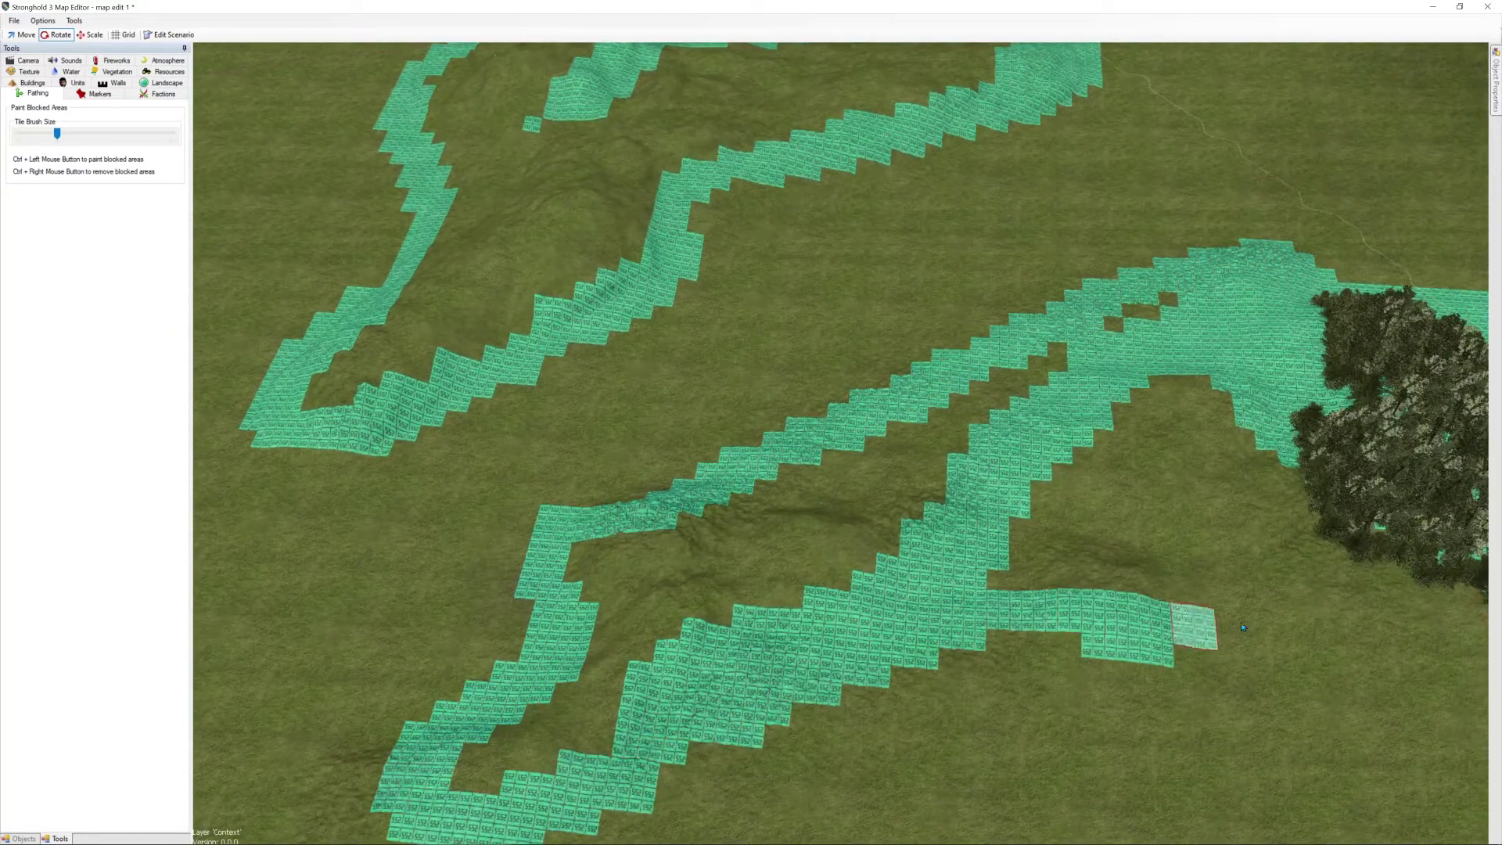
key("s")
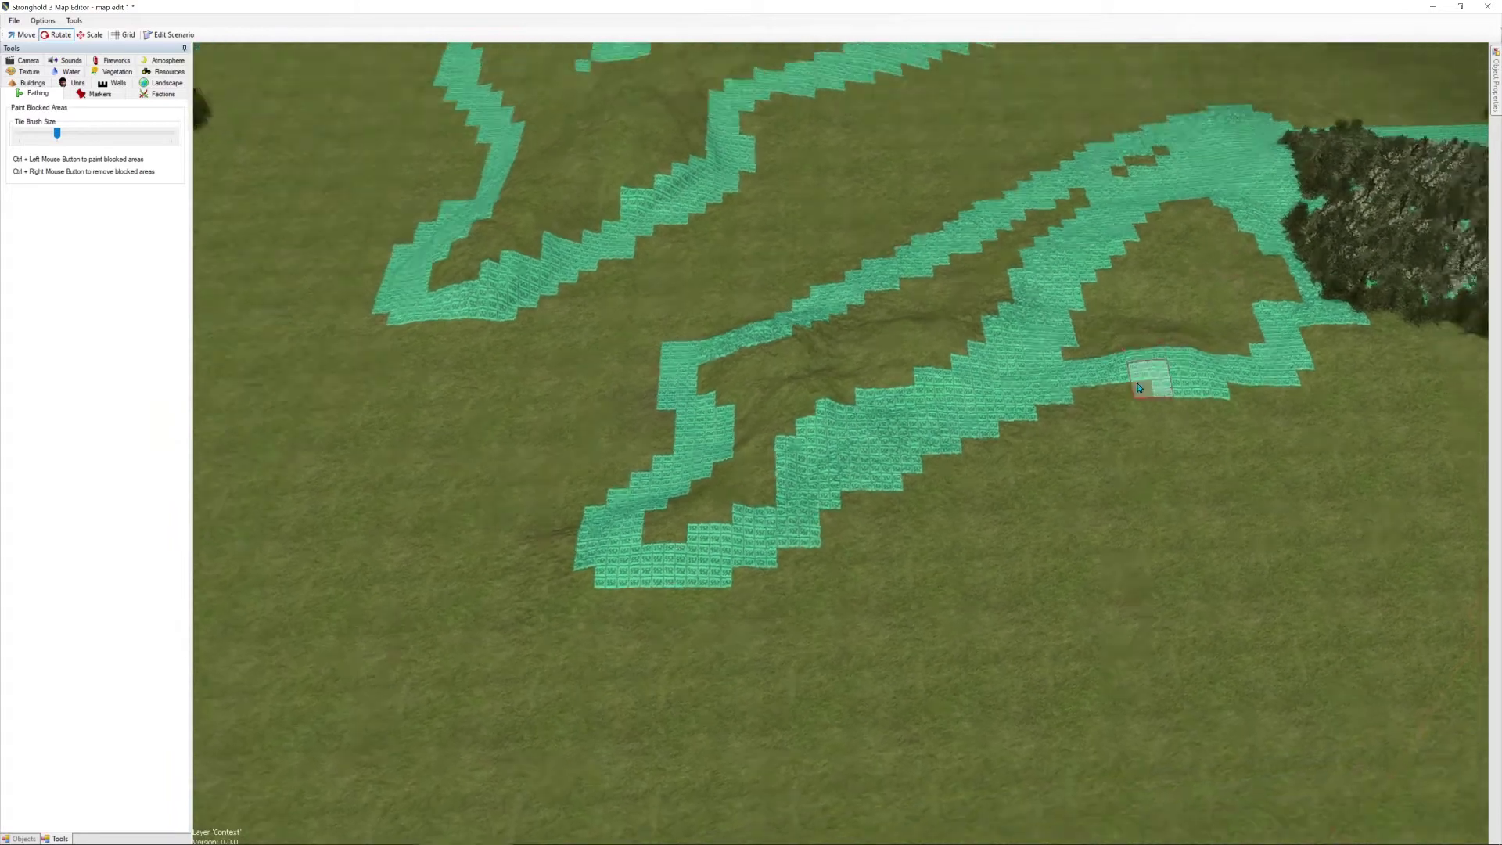
middle_click_drag(1150, 384, 1099, 399)
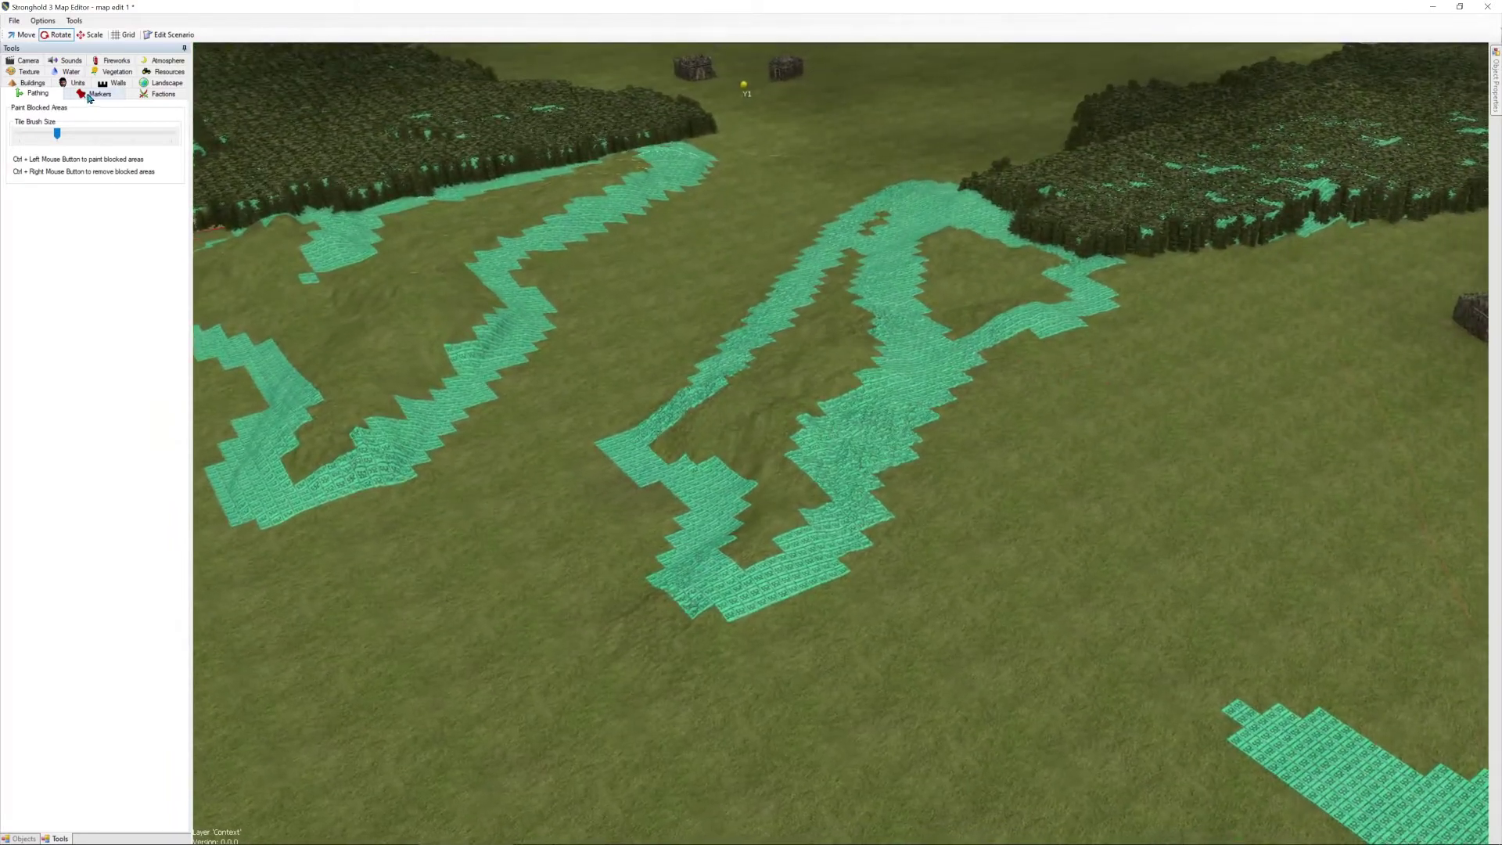
Paint Deciduous Forest over both groups of hills in front of the coniferous forests
left_click(166, 72)
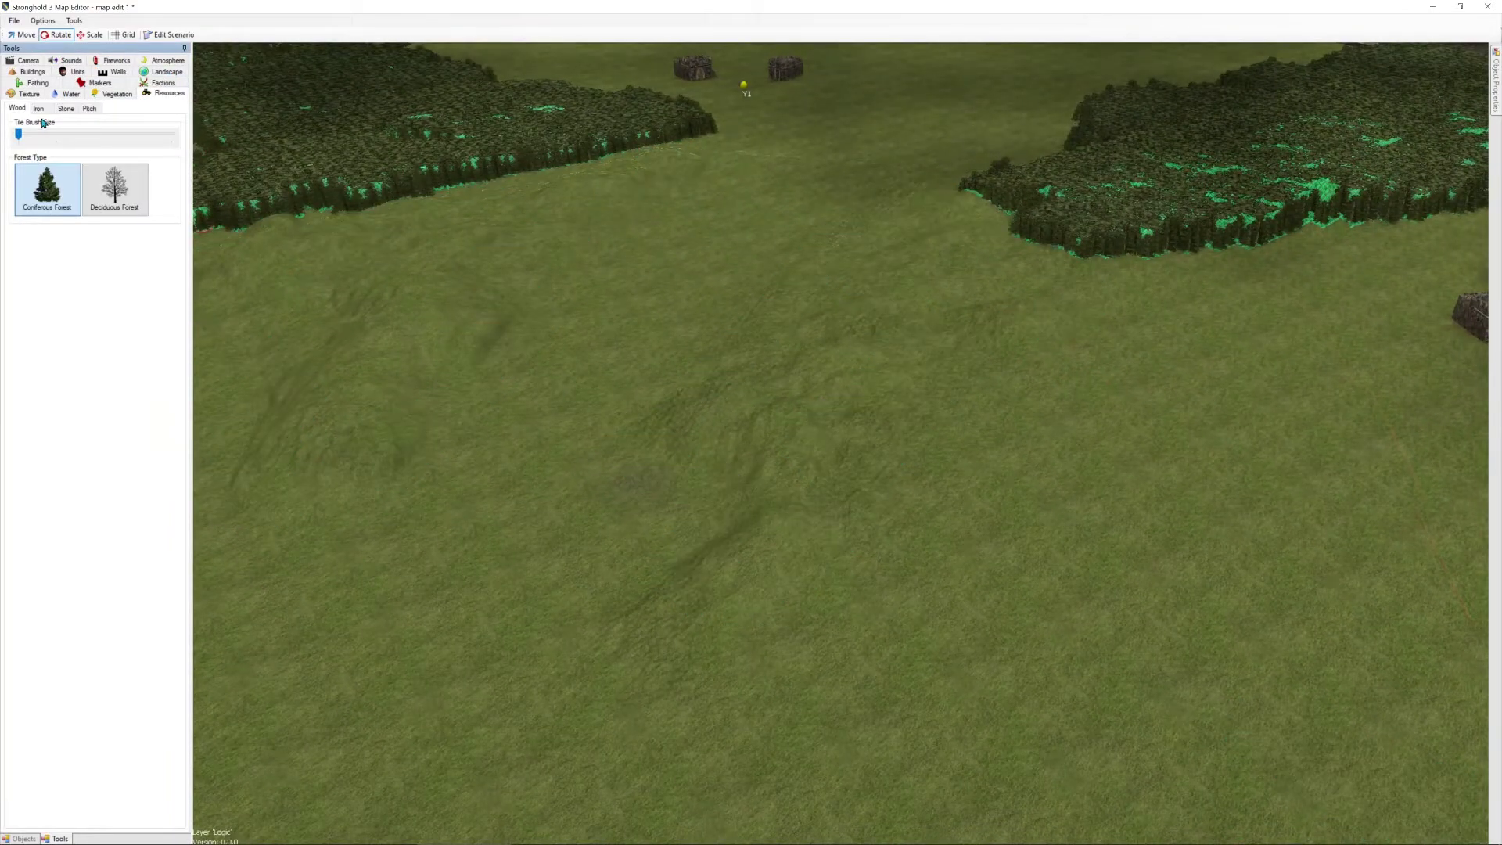
left_click(114, 187)
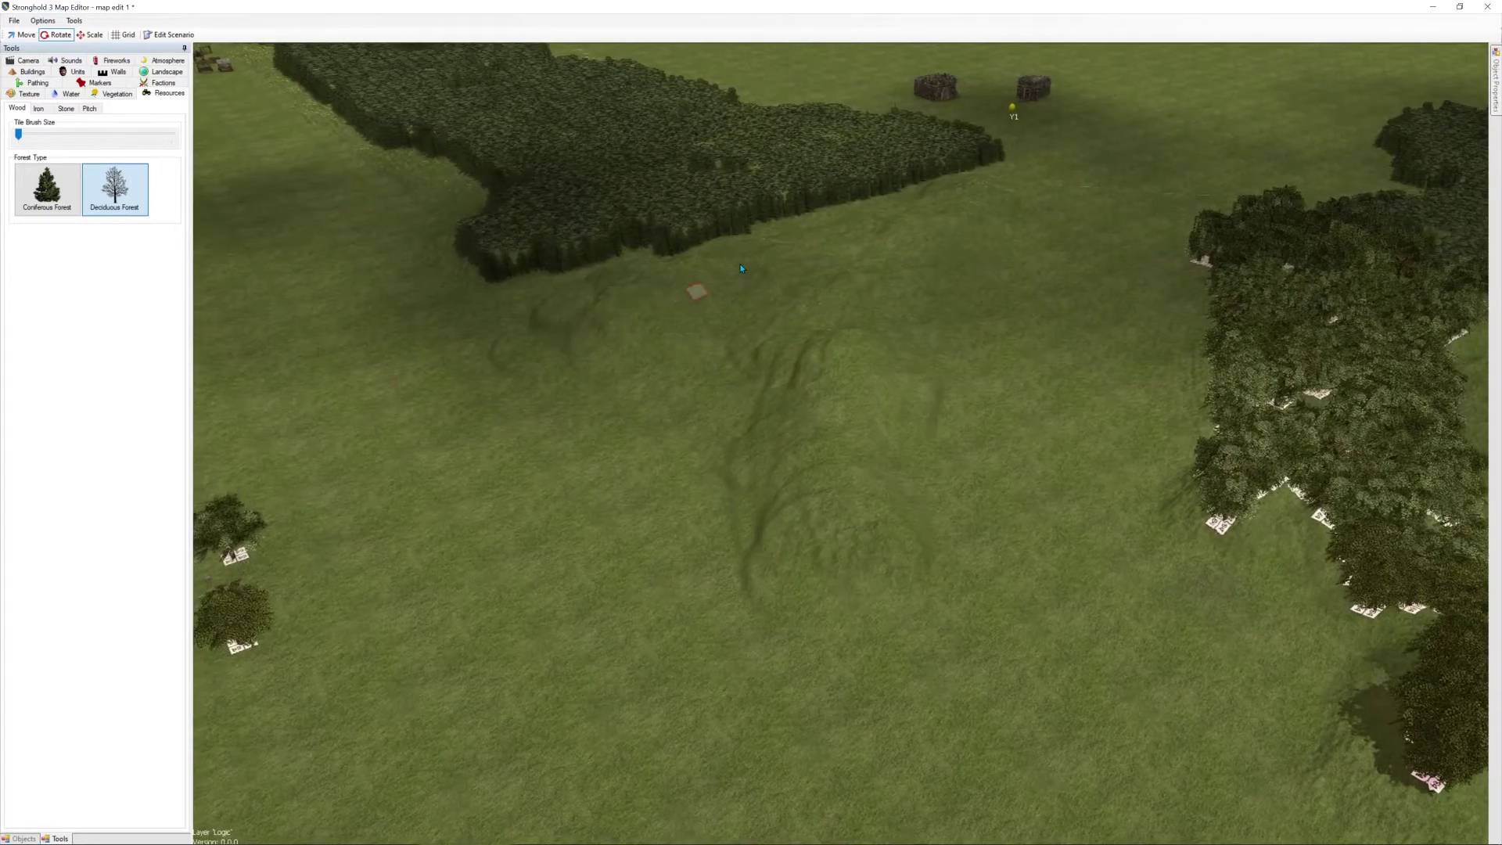
key("w")
left_click_drag(923, 165, 827, 201)
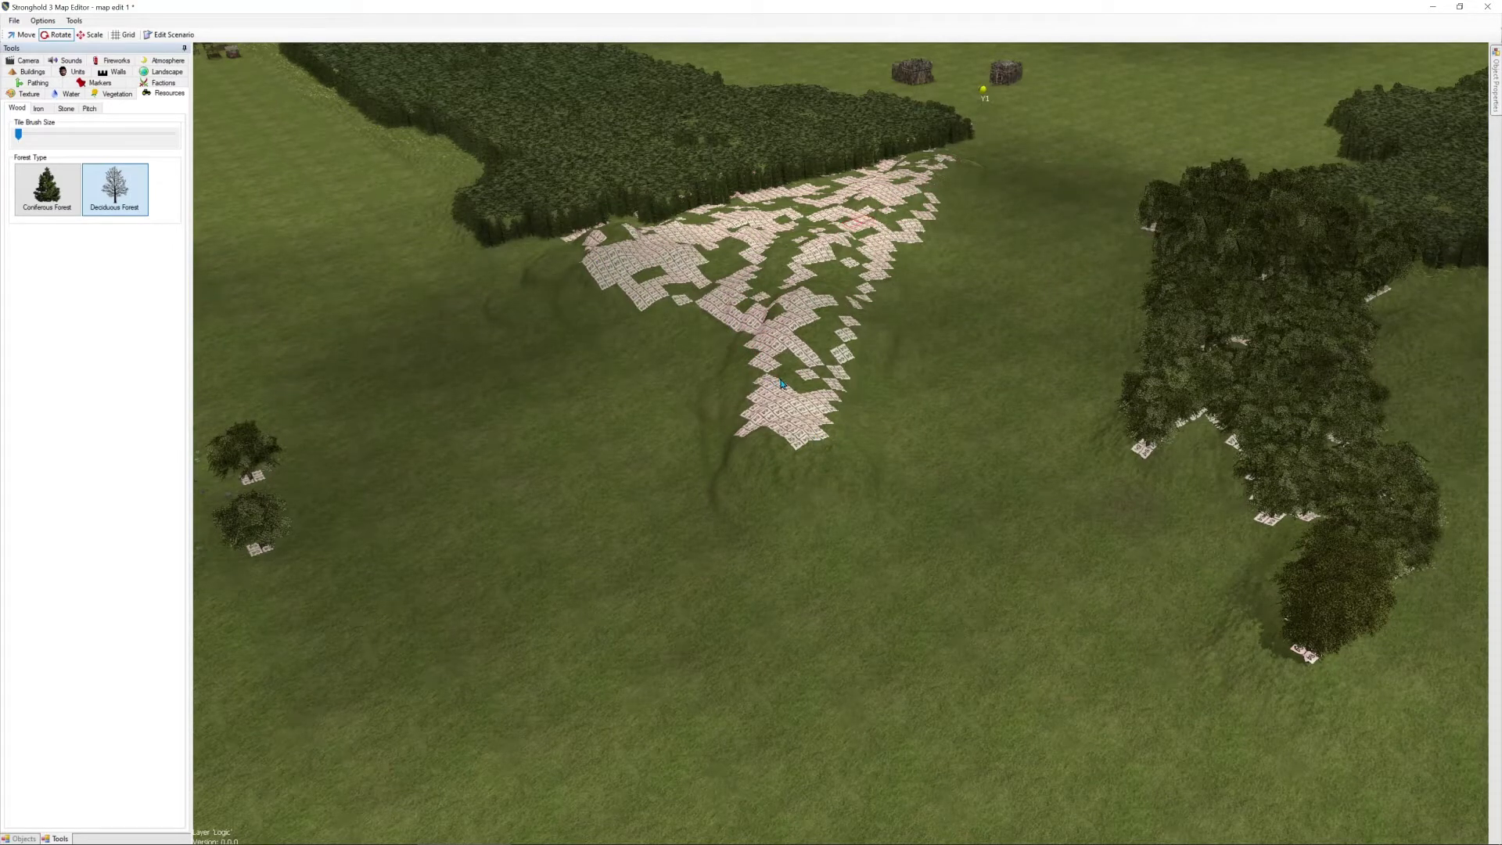
left_click_drag(780, 379, 787, 393)
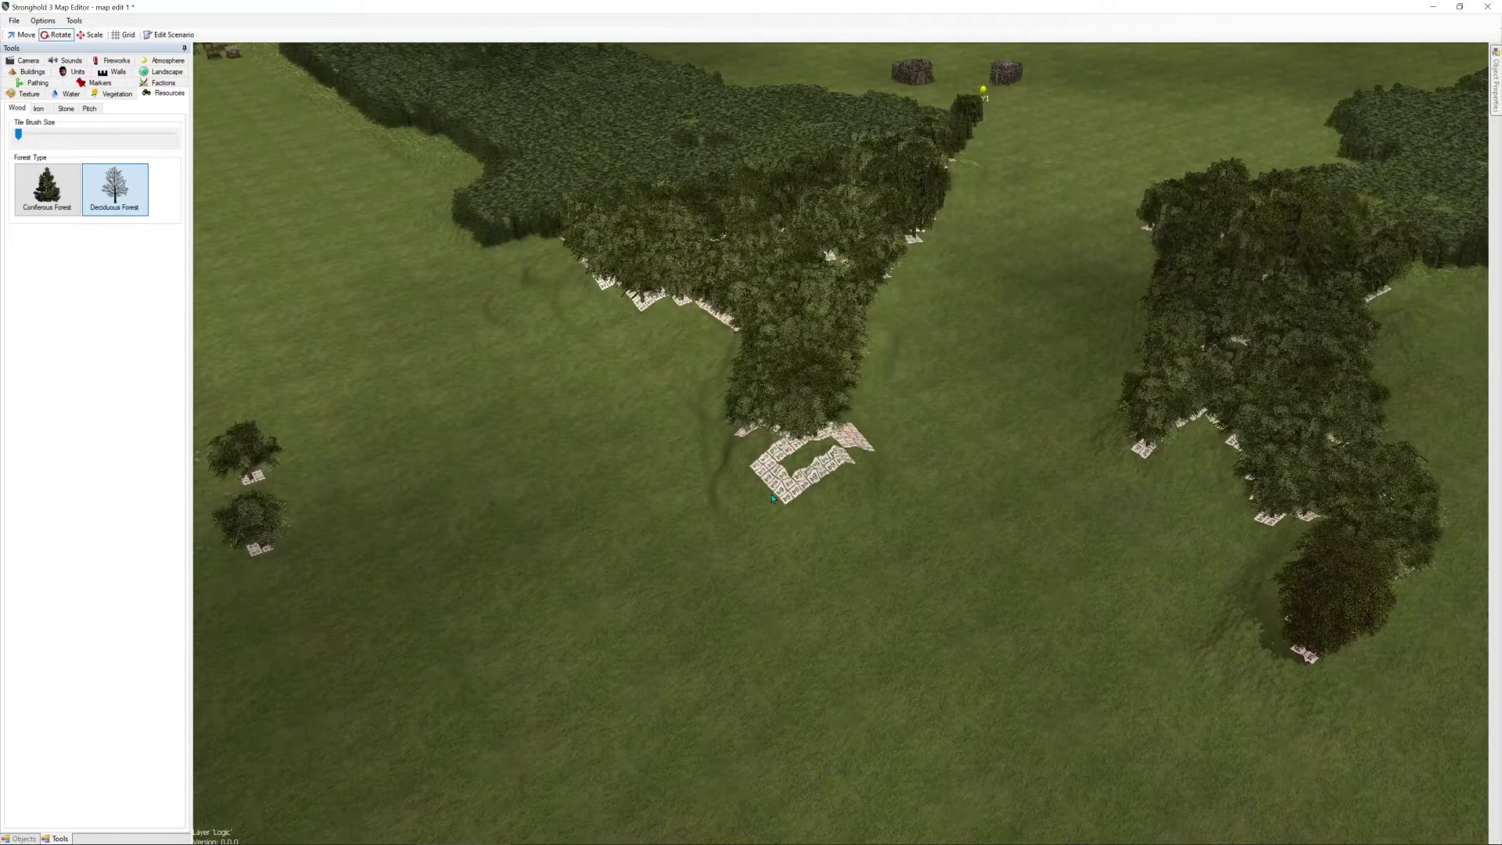
left_click_drag(814, 505, 810, 506)
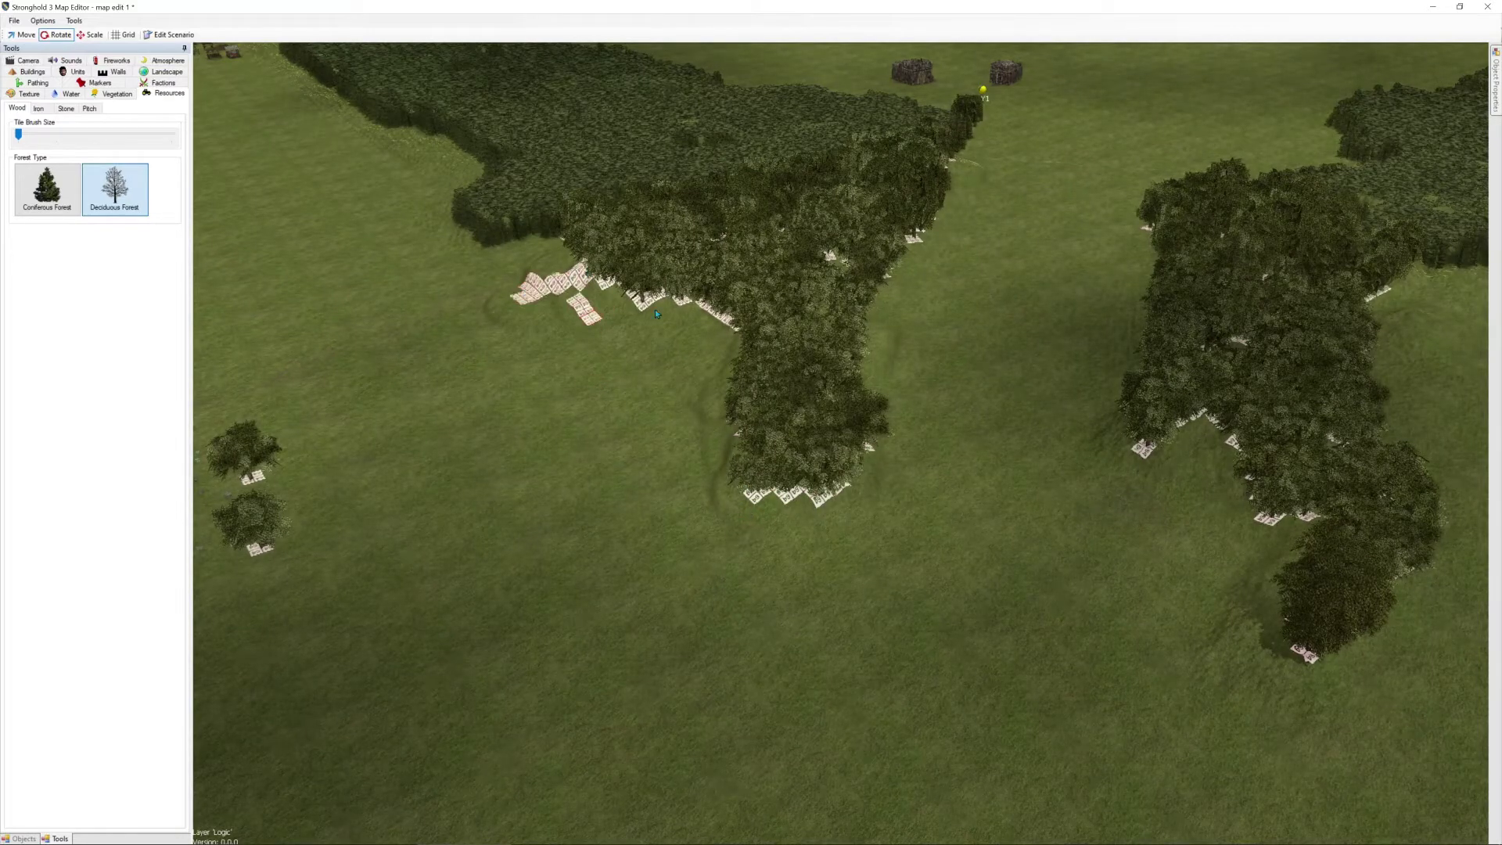
left_click_drag(656, 313, 659, 318)
key("s")
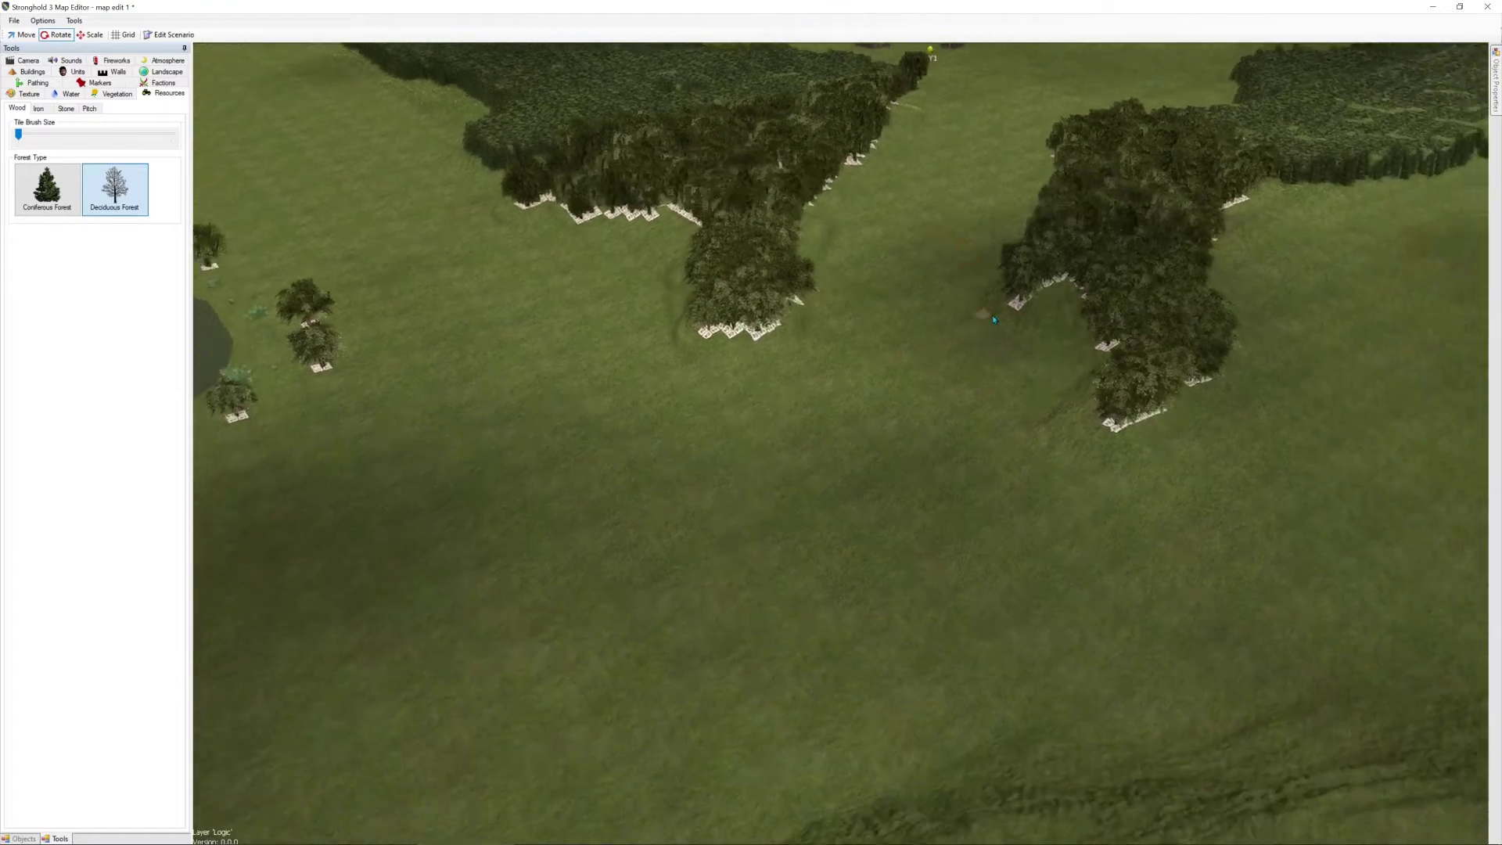
Raise the texture brush intensity and paint Rough Grass around the tip and path-facing edge of the deciduous forest nearest the pond
right_click_drag(999, 302, 1010, 344)
key("w")
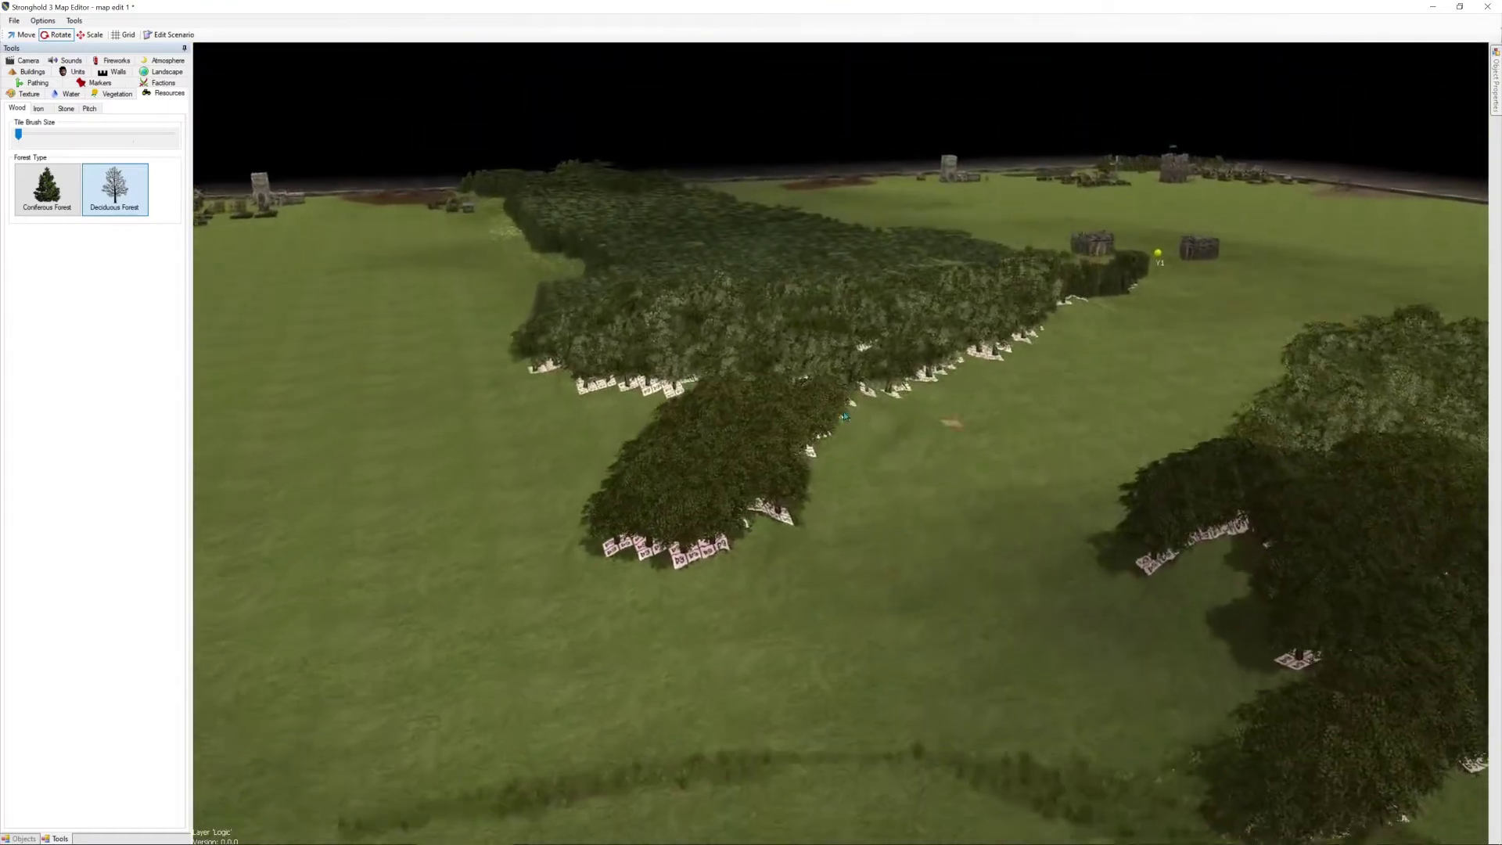
left_click(29, 94)
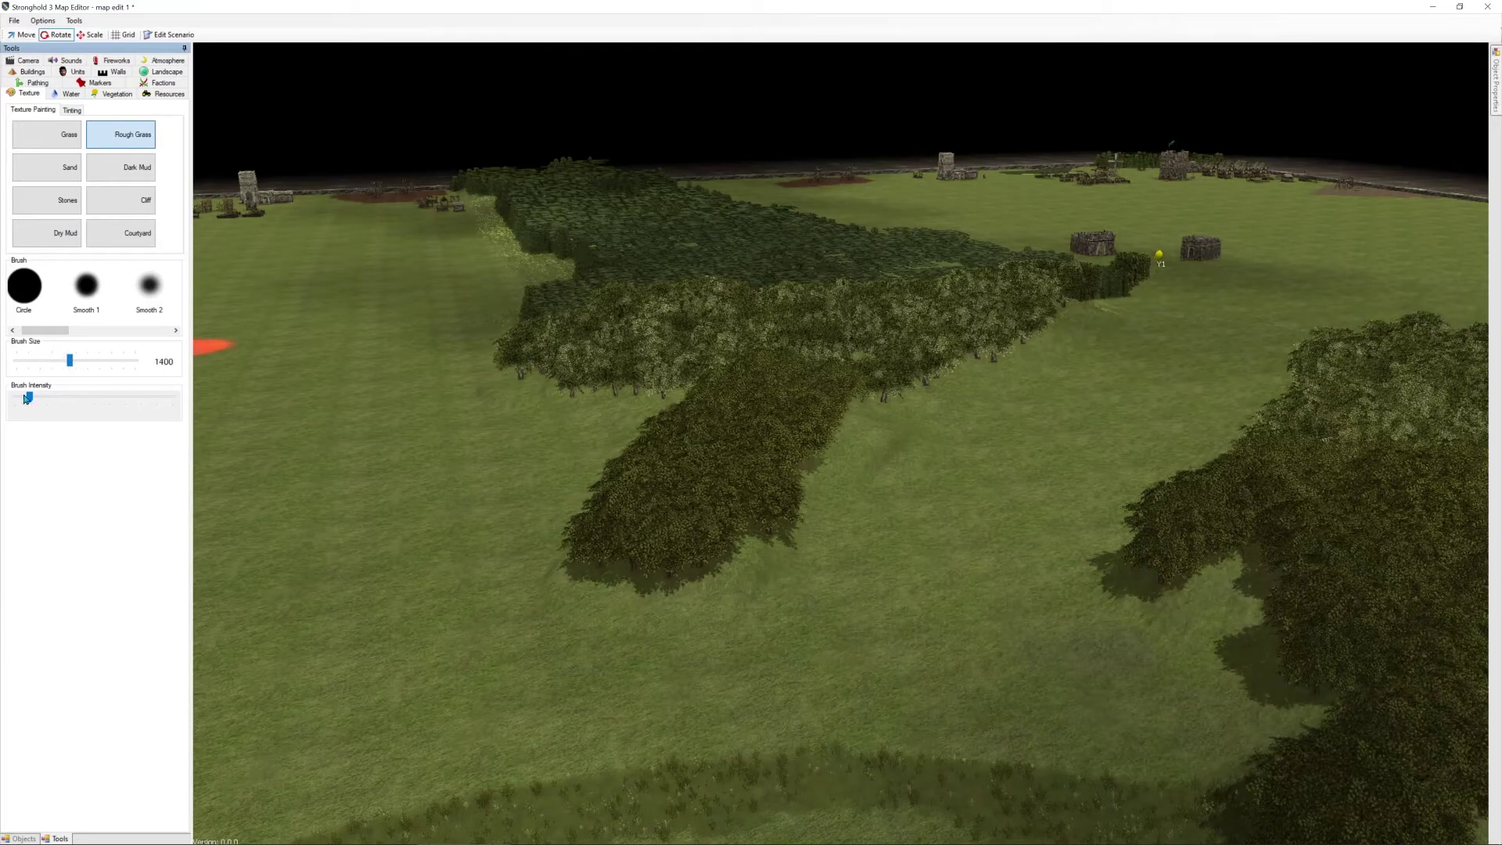
left_click(53, 400)
mouse_move(814, 520)
left_mouse_down()
mouse_move(923, 391)
mouse_move(989, 368)
left_mouse_up()
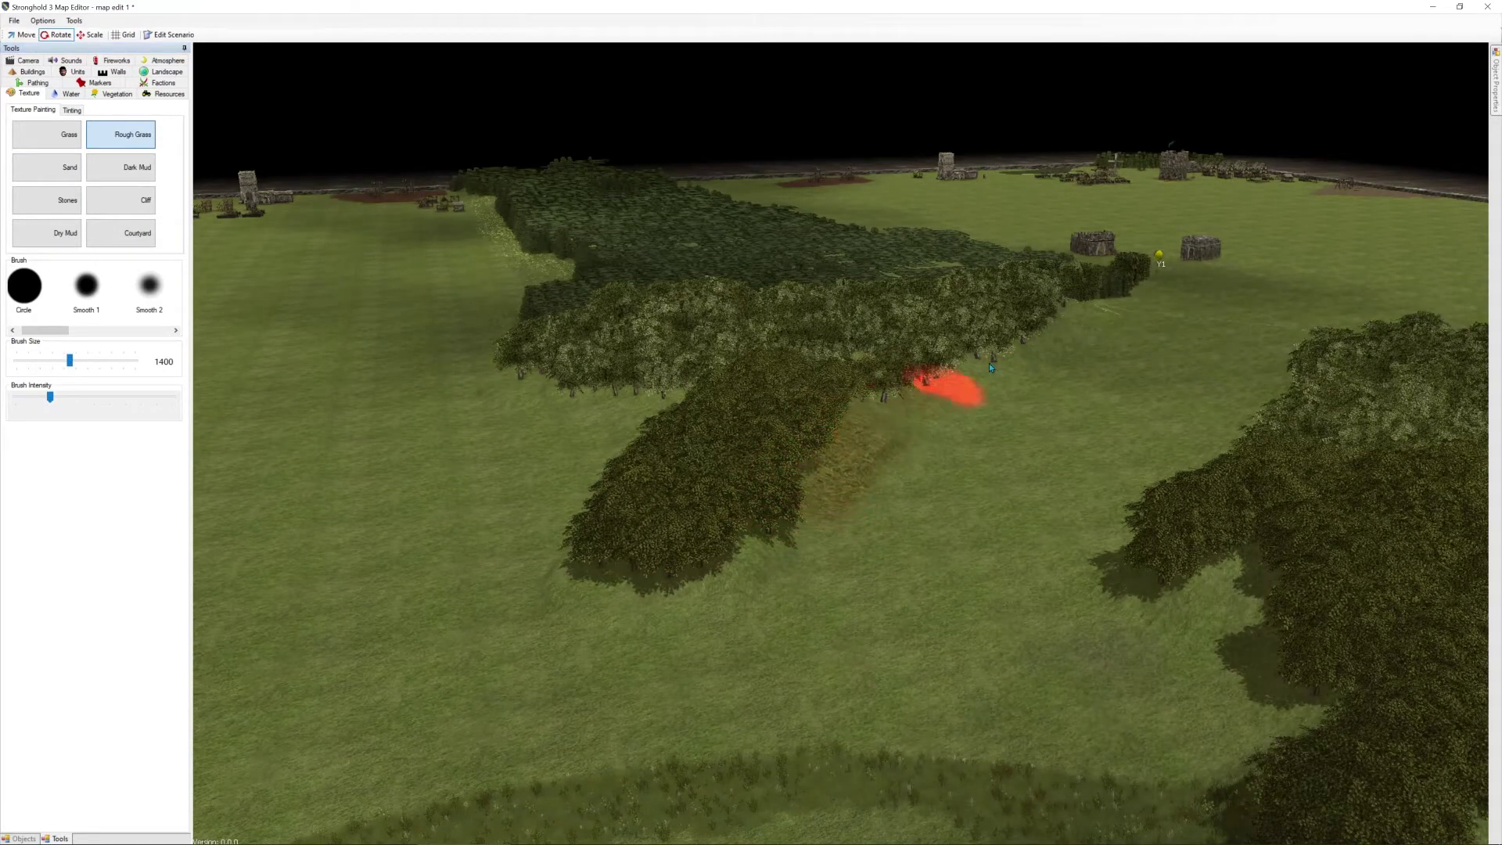
mouse_move(771, 537)
left_mouse_down()
mouse_move(529, 560)
mouse_move(756, 541)
left_mouse_up()
Paint Rough Grass along the gap-facing and front edges of the second deciduous forest and along the front of the first
mouse_move(809, 467)
middle_mouse_down()
mouse_move(757, 396)
mouse_move(996, 396)
middle_mouse_up()
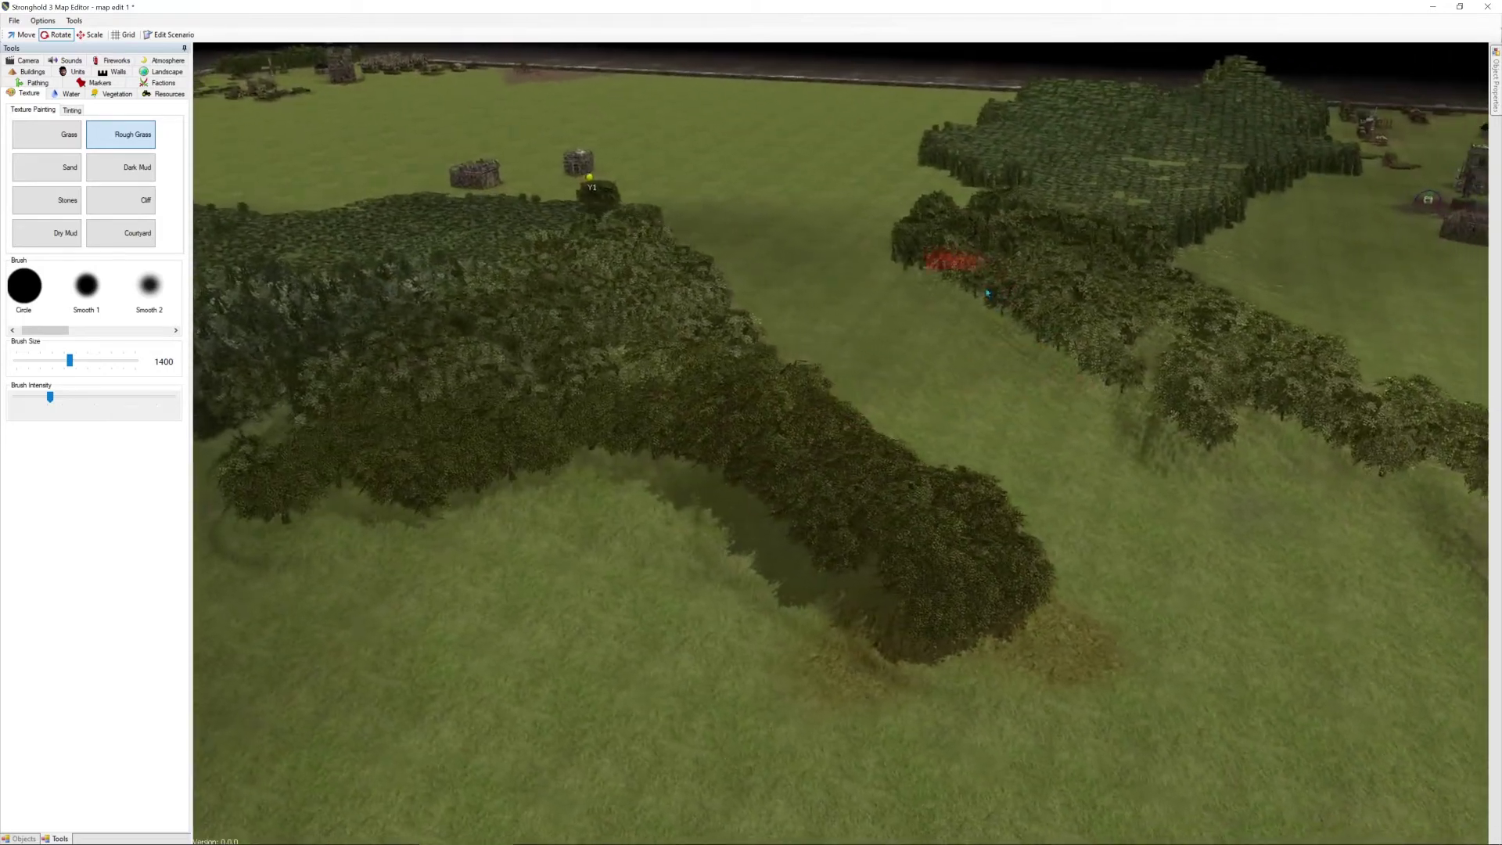
mouse_move(1002, 345)
left_mouse_down()
mouse_move(966, 298)
mouse_move(1181, 484)
mouse_move(1334, 467)
mouse_move(1480, 507)
mouse_move(1300, 390)
left_mouse_up()
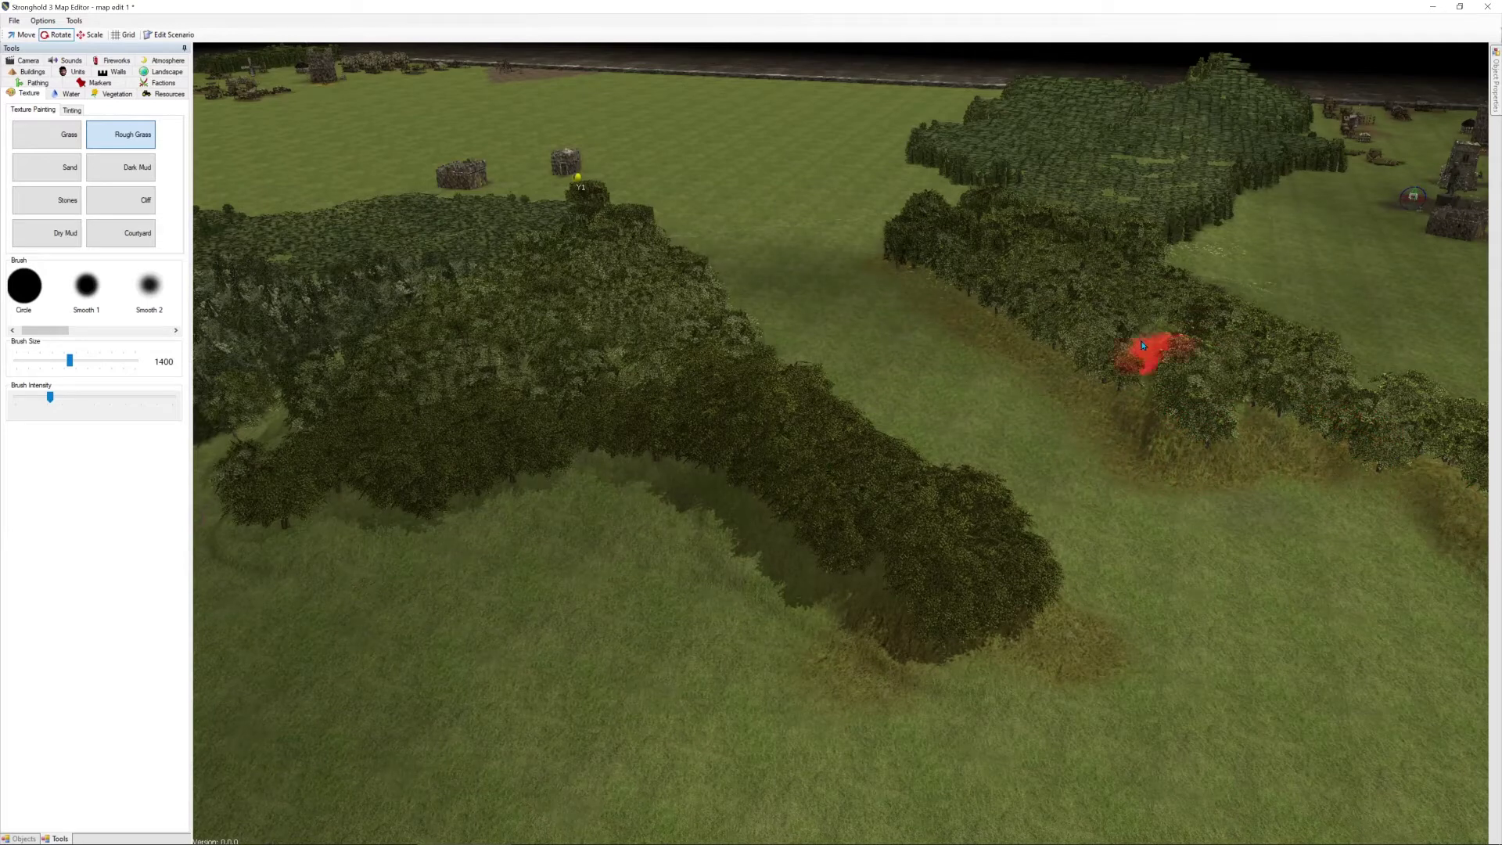
mouse_move(313, 398)
left_mouse_down()
mouse_move(368, 495)
mouse_move(301, 573)
mouse_move(336, 485)
left_mouse_up()
key("s")
key("d")
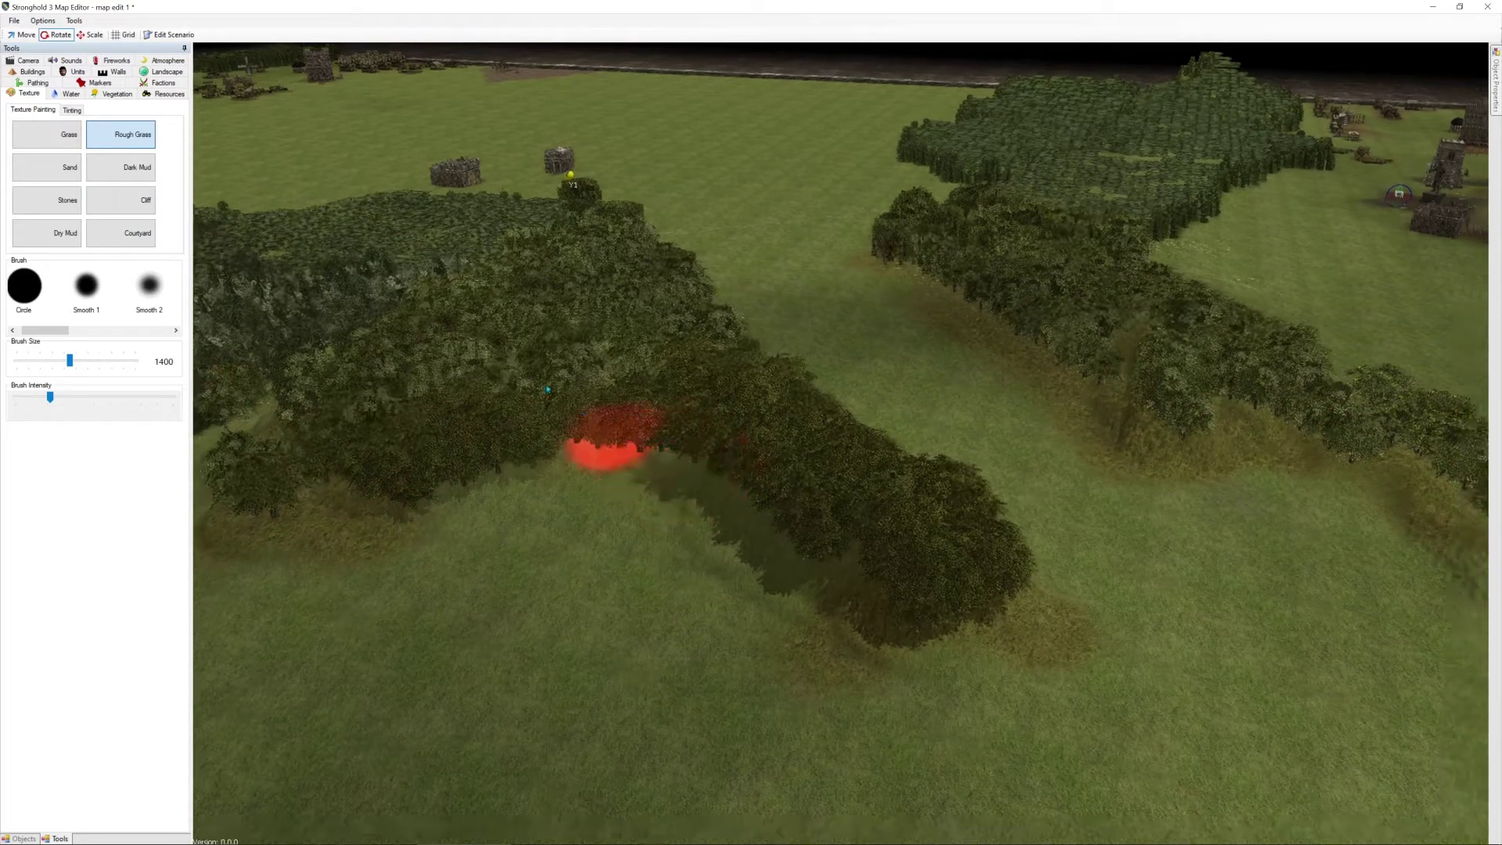
mouse_move(412, 365)
left_mouse_down()
mouse_move(470, 368)
mouse_move(513, 426)
mouse_move(535, 410)
left_mouse_up()
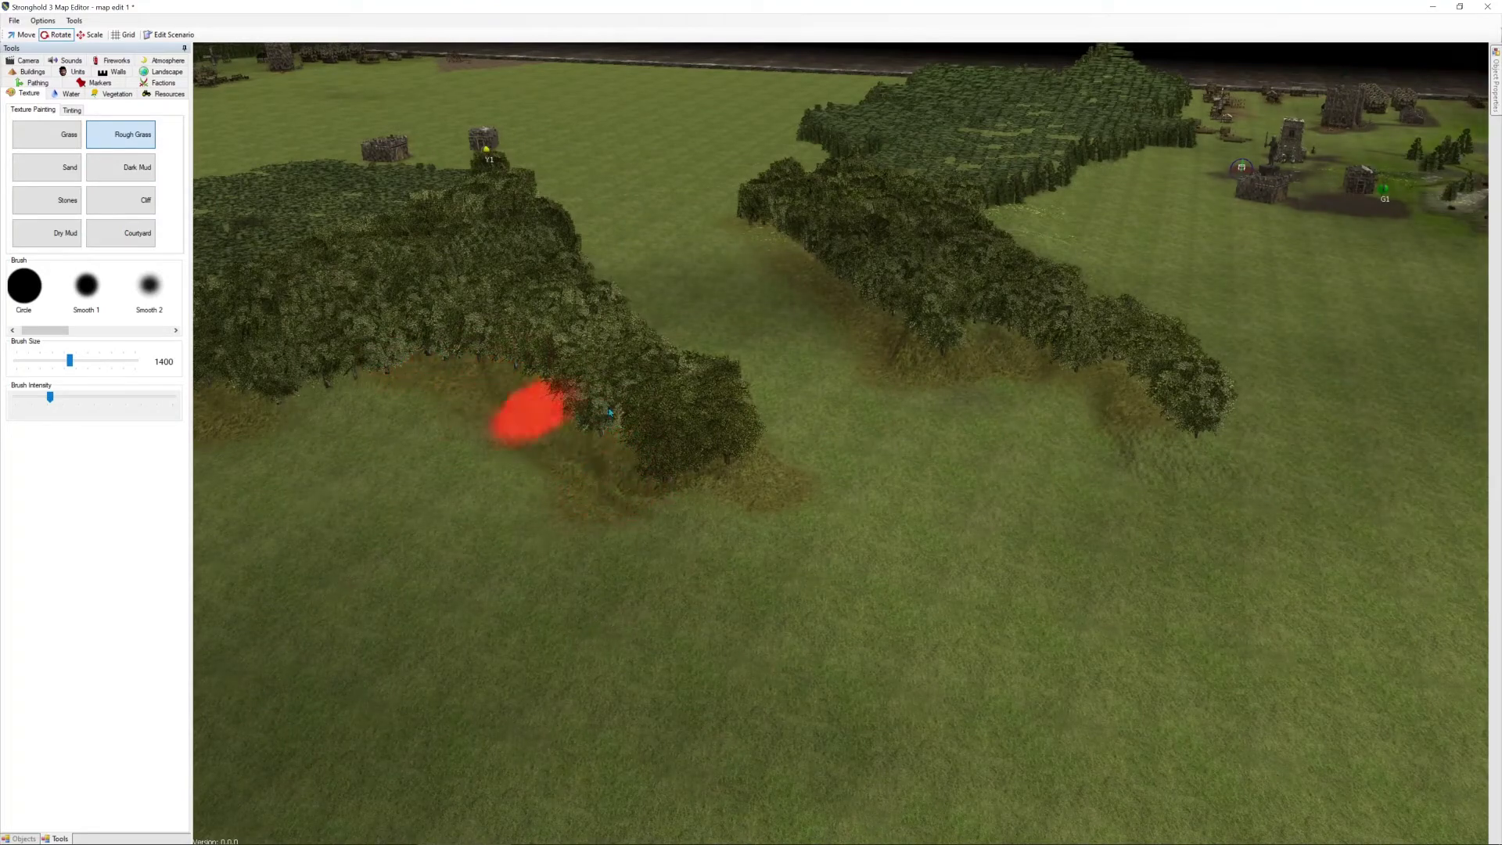
middle_click_drag(817, 355, 704, 387)
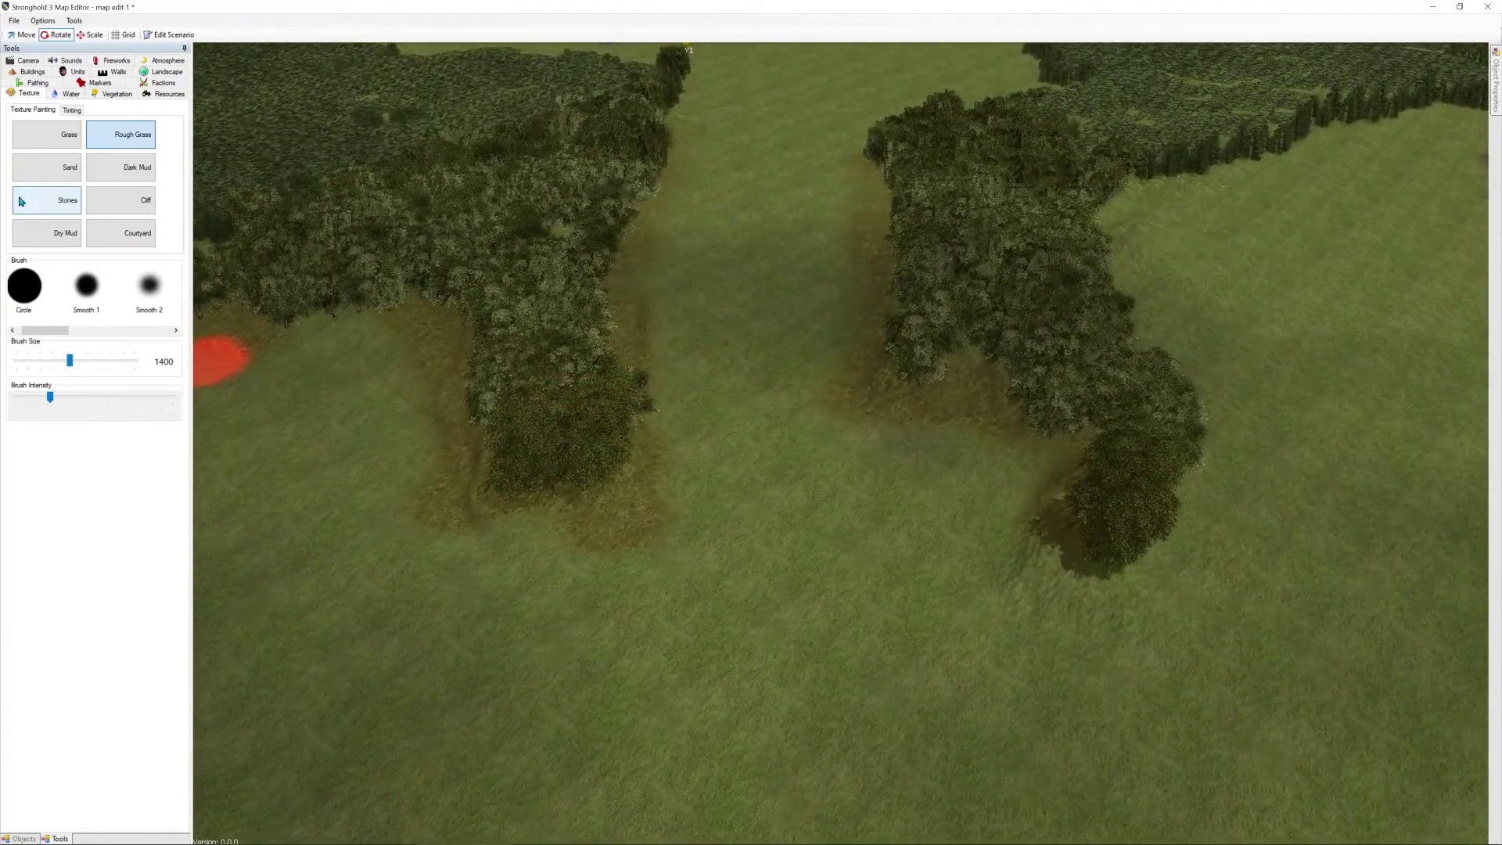
Fill the pocket beside the second deciduous forest with blocked tiles and remove the blocked tiles protruding into the open field
left_click(45, 83)
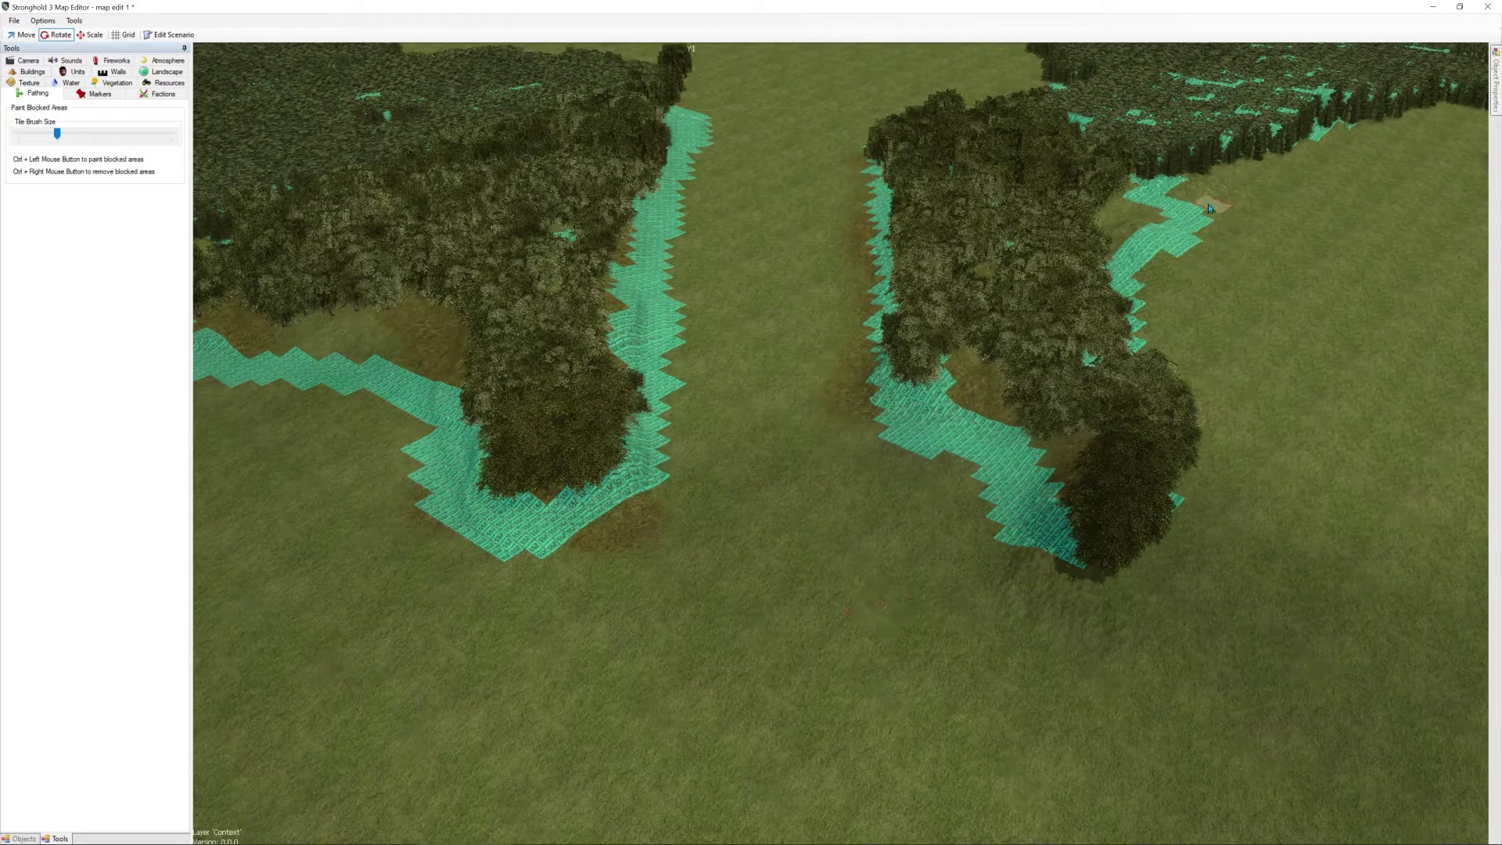
mouse_move(1324, 236)
middle_mouse_down()
mouse_move(950, 596)
mouse_move(767, 602)
middle_mouse_up()
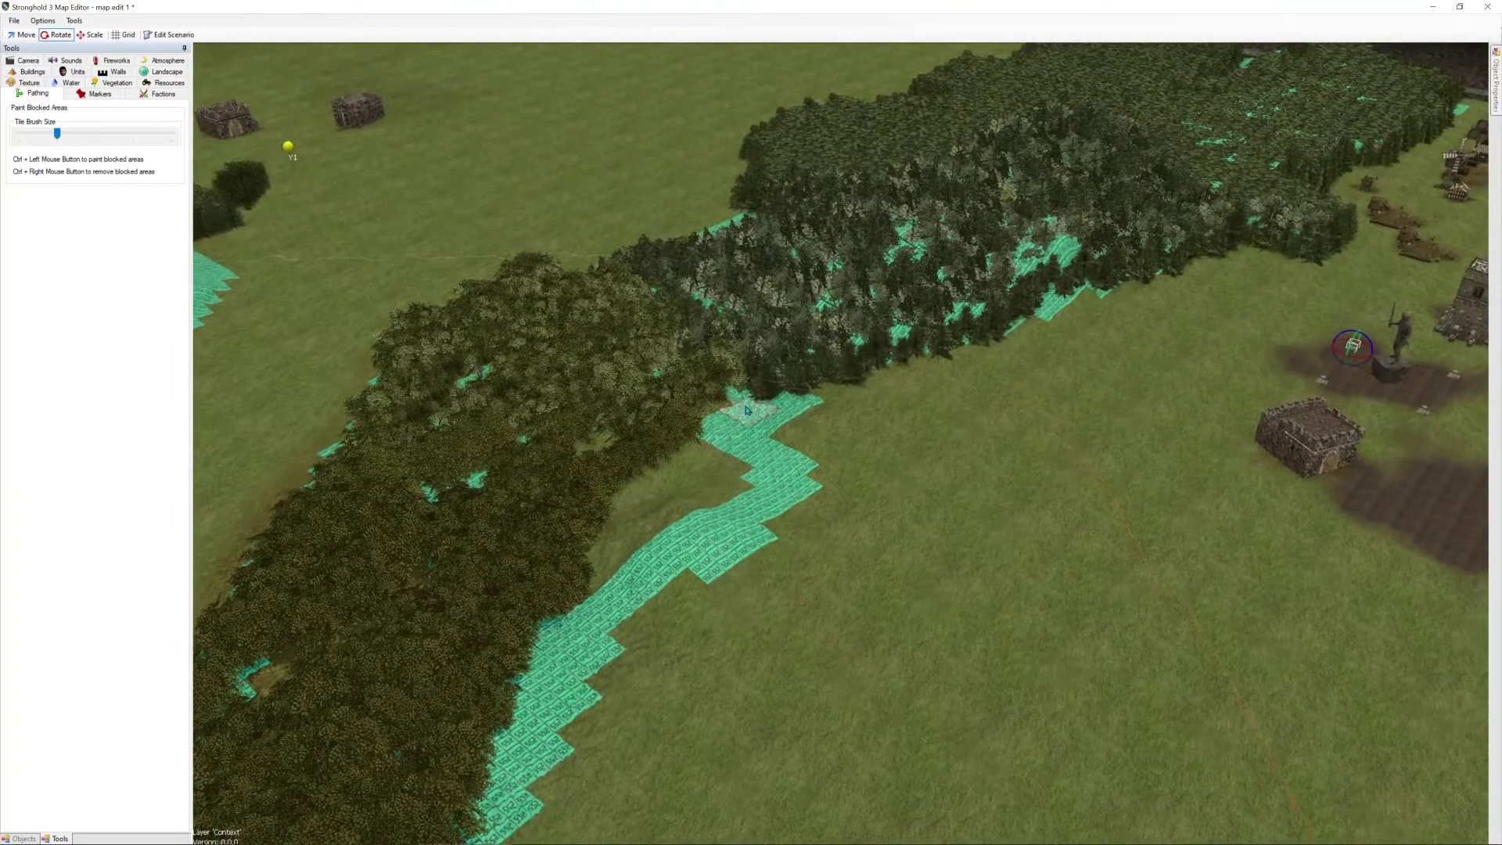
left_click_drag(739, 416, 671, 467, "ctrl")
right_click_drag(834, 454, 785, 502, "ctrl")
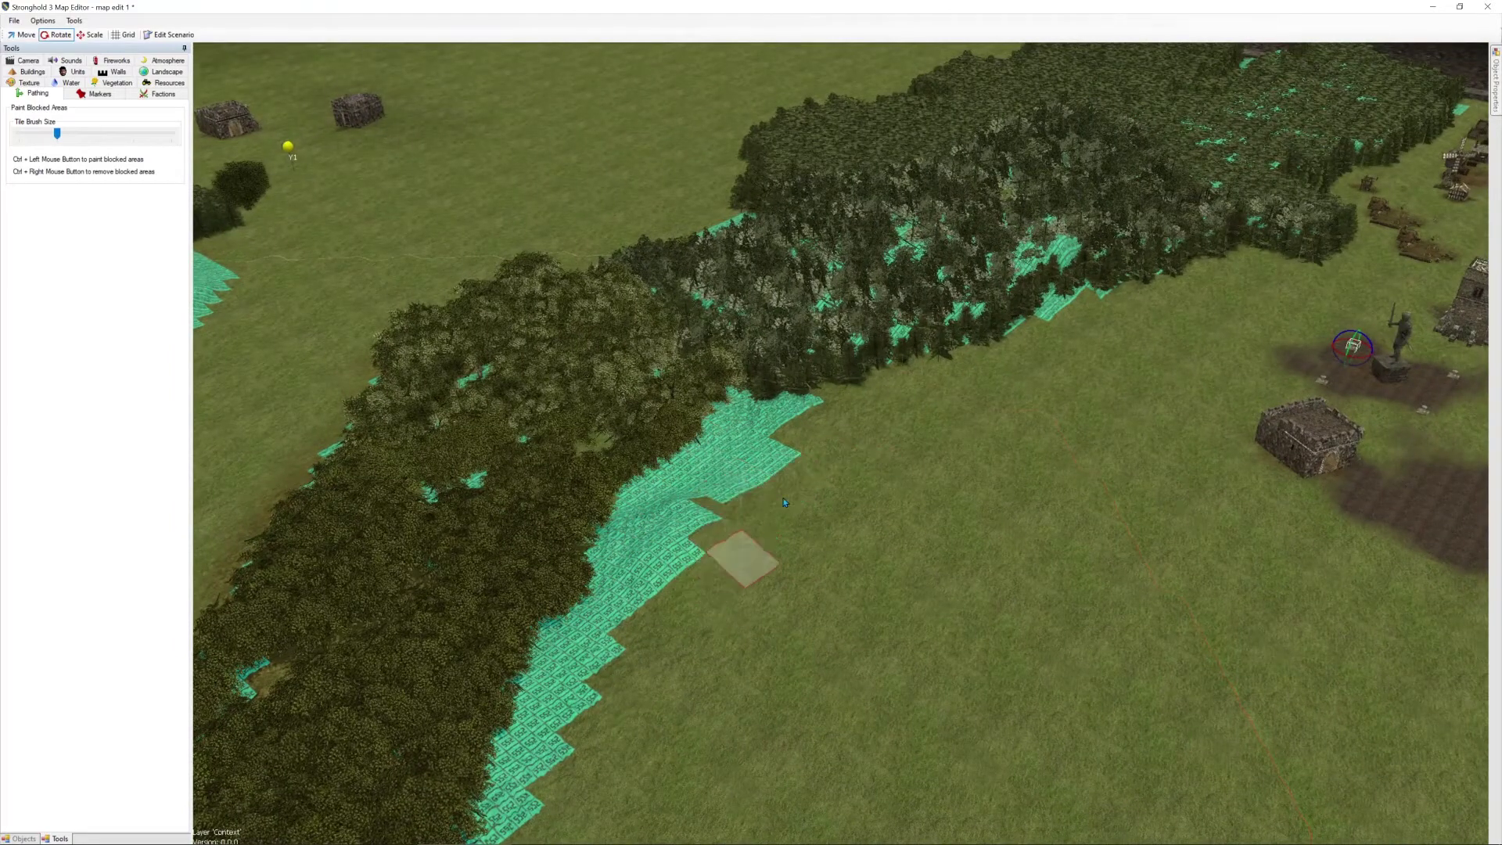
Paint more Rough Grass to close the bare spots along the front edges of both deciduous forests
key("a")
key("s")
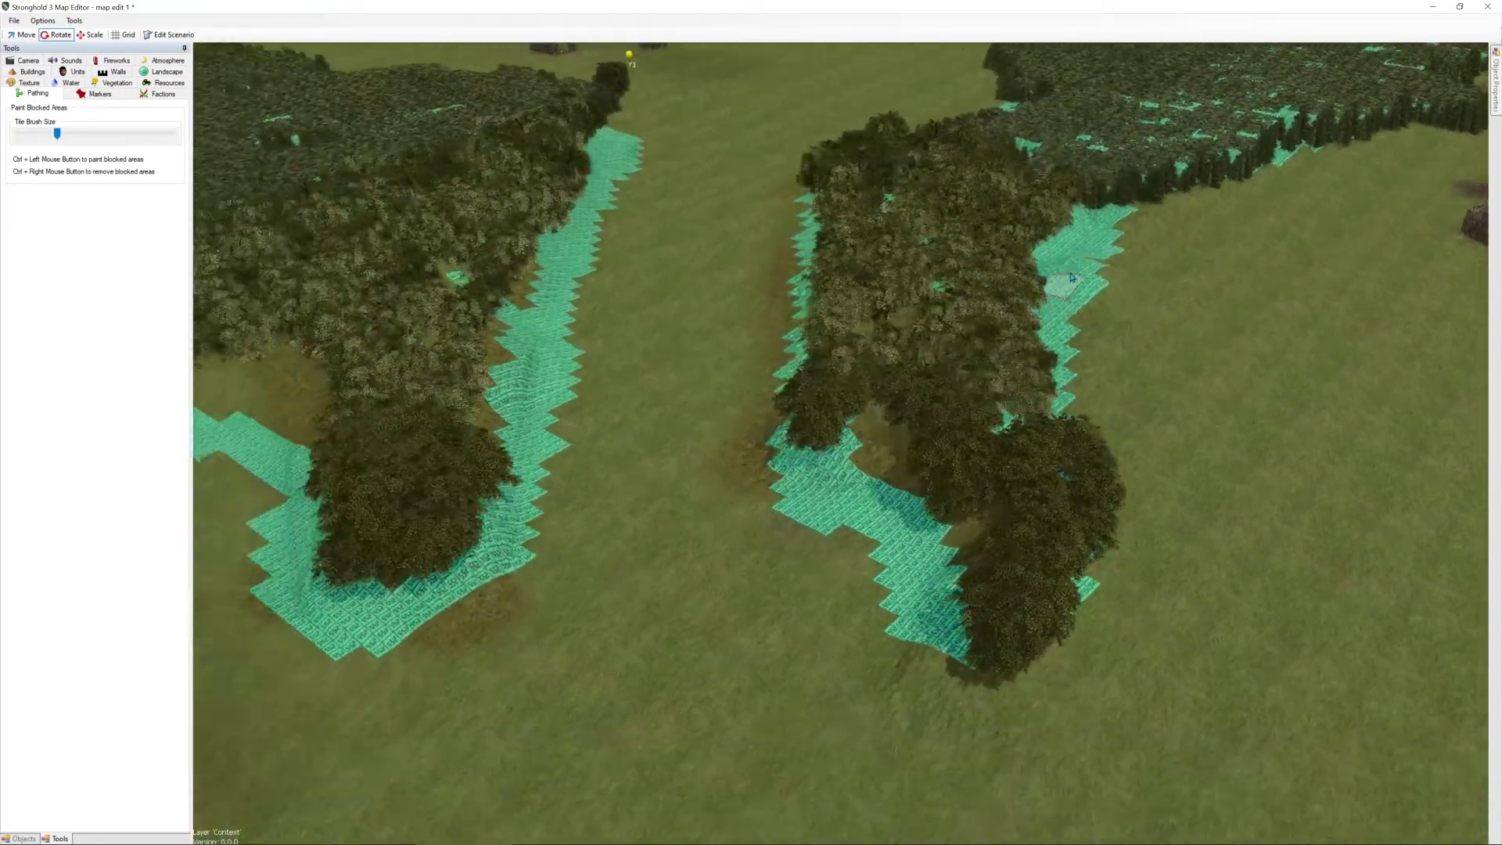
key("a")
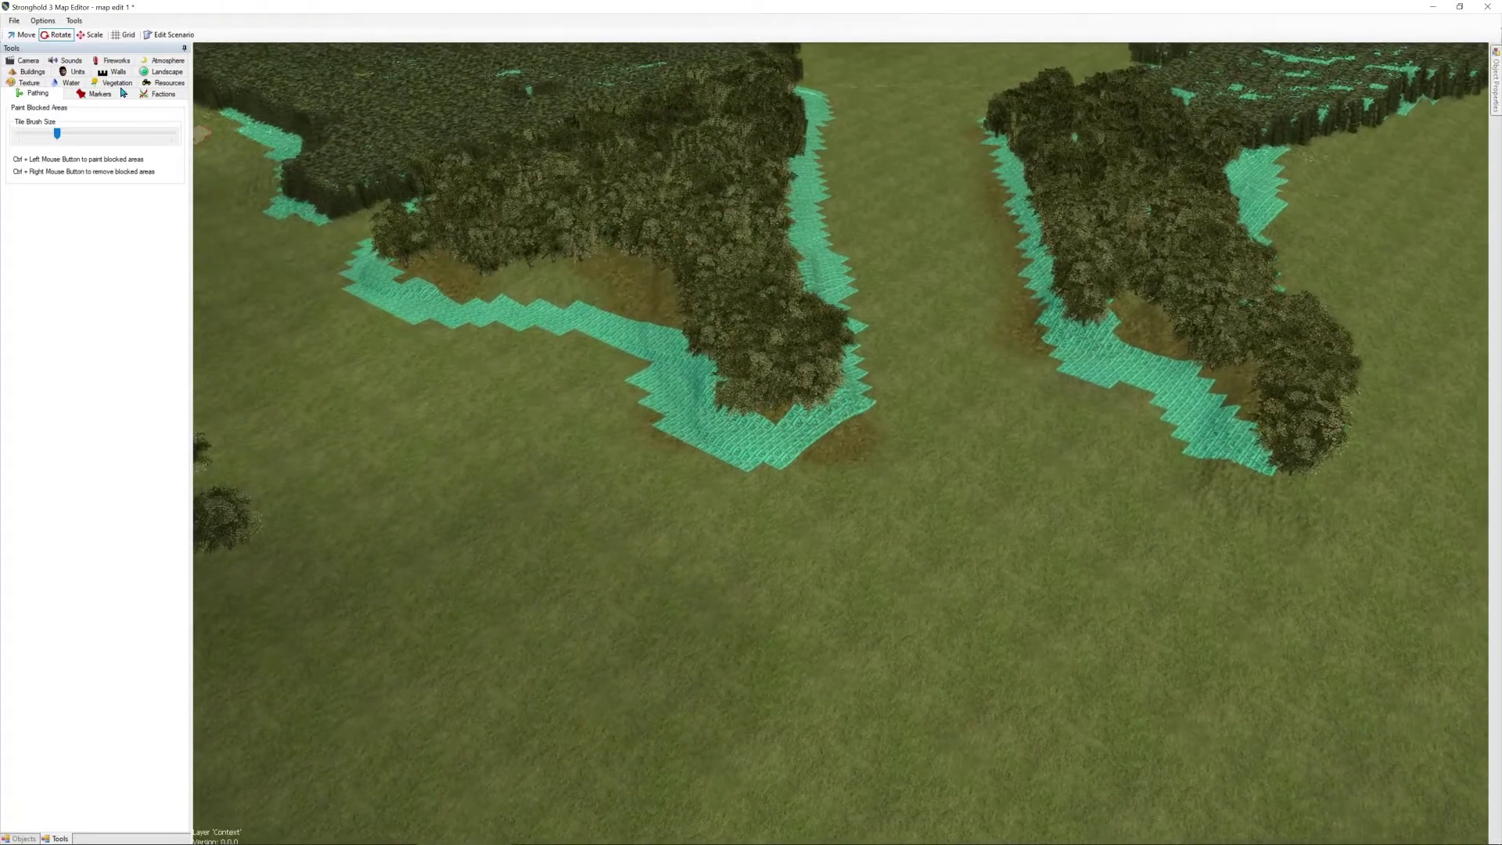
left_click(28, 82)
left_click(133, 136)
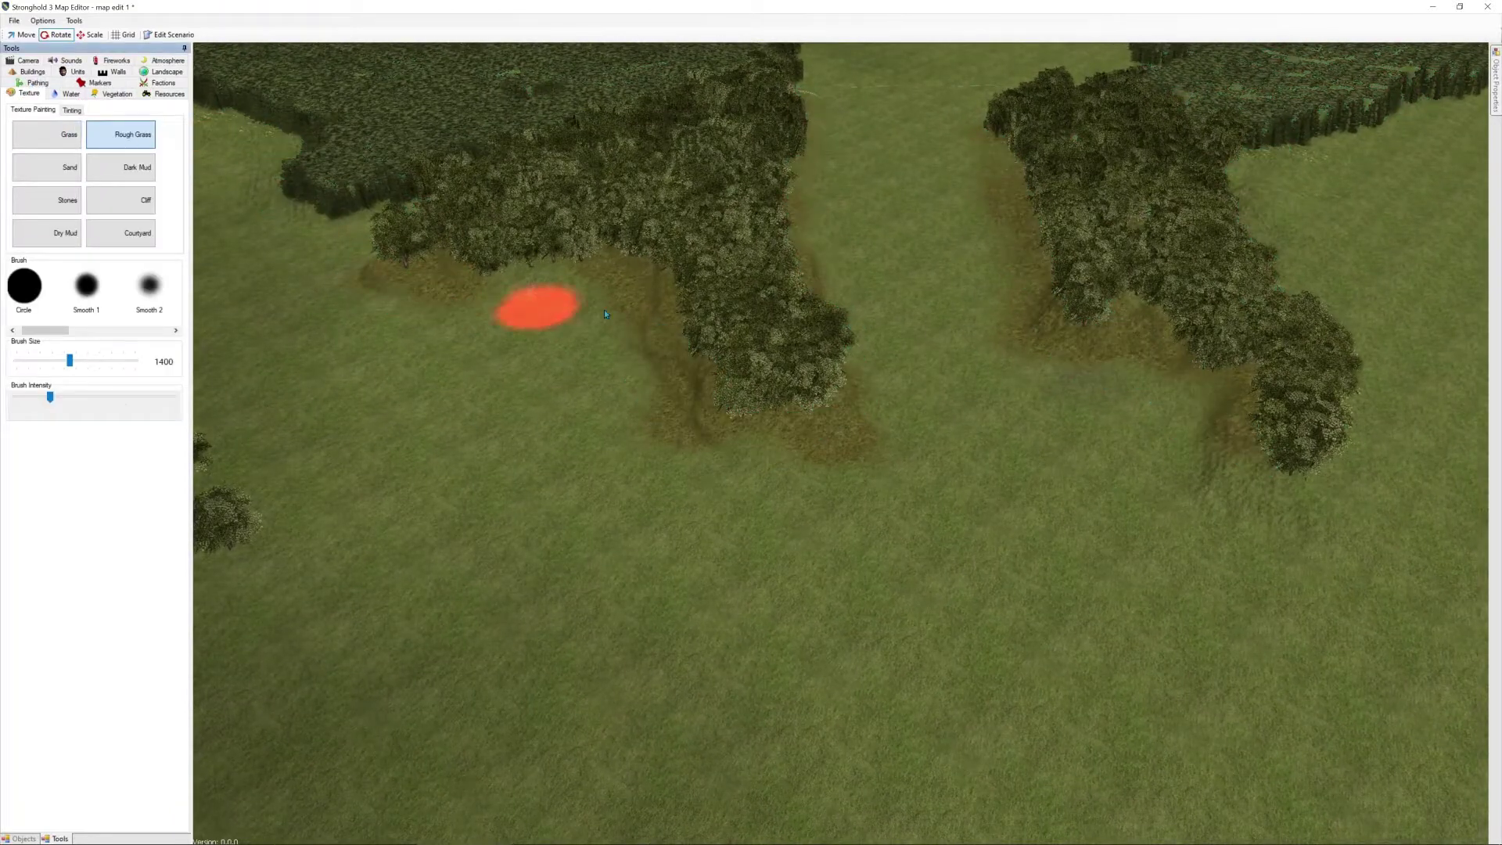
Paint a Stones path through the gap between the forests into the field beyond, lowering the intensity and enlarging the brush to 2300
left_click(68, 207)
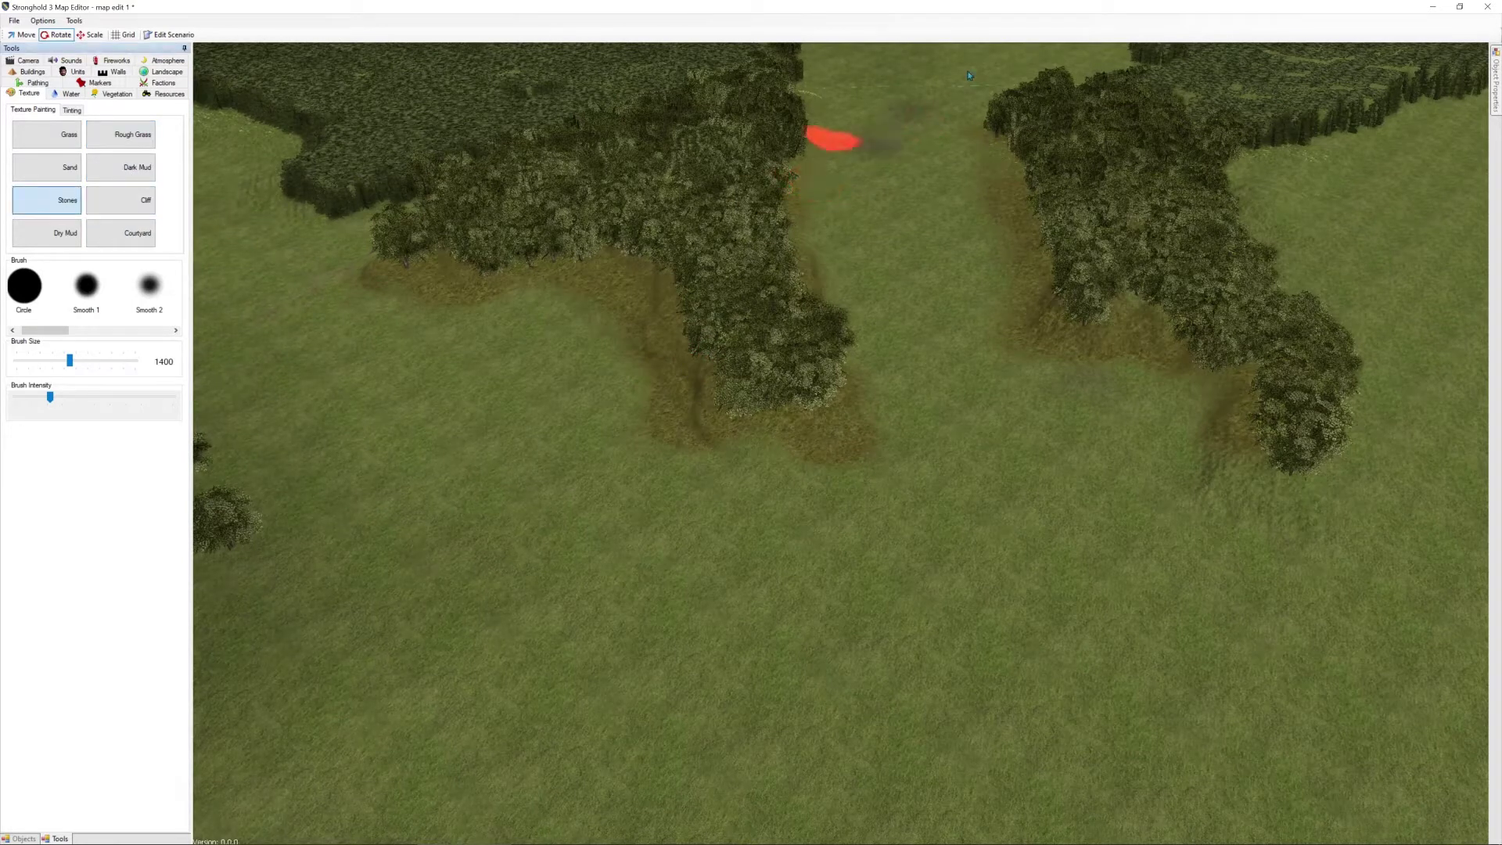
mouse_move(881, 197)
left_mouse_down()
mouse_move(895, 287)
mouse_move(966, 226)
mouse_move(1000, 550)
mouse_move(925, 536)
left_mouse_up()
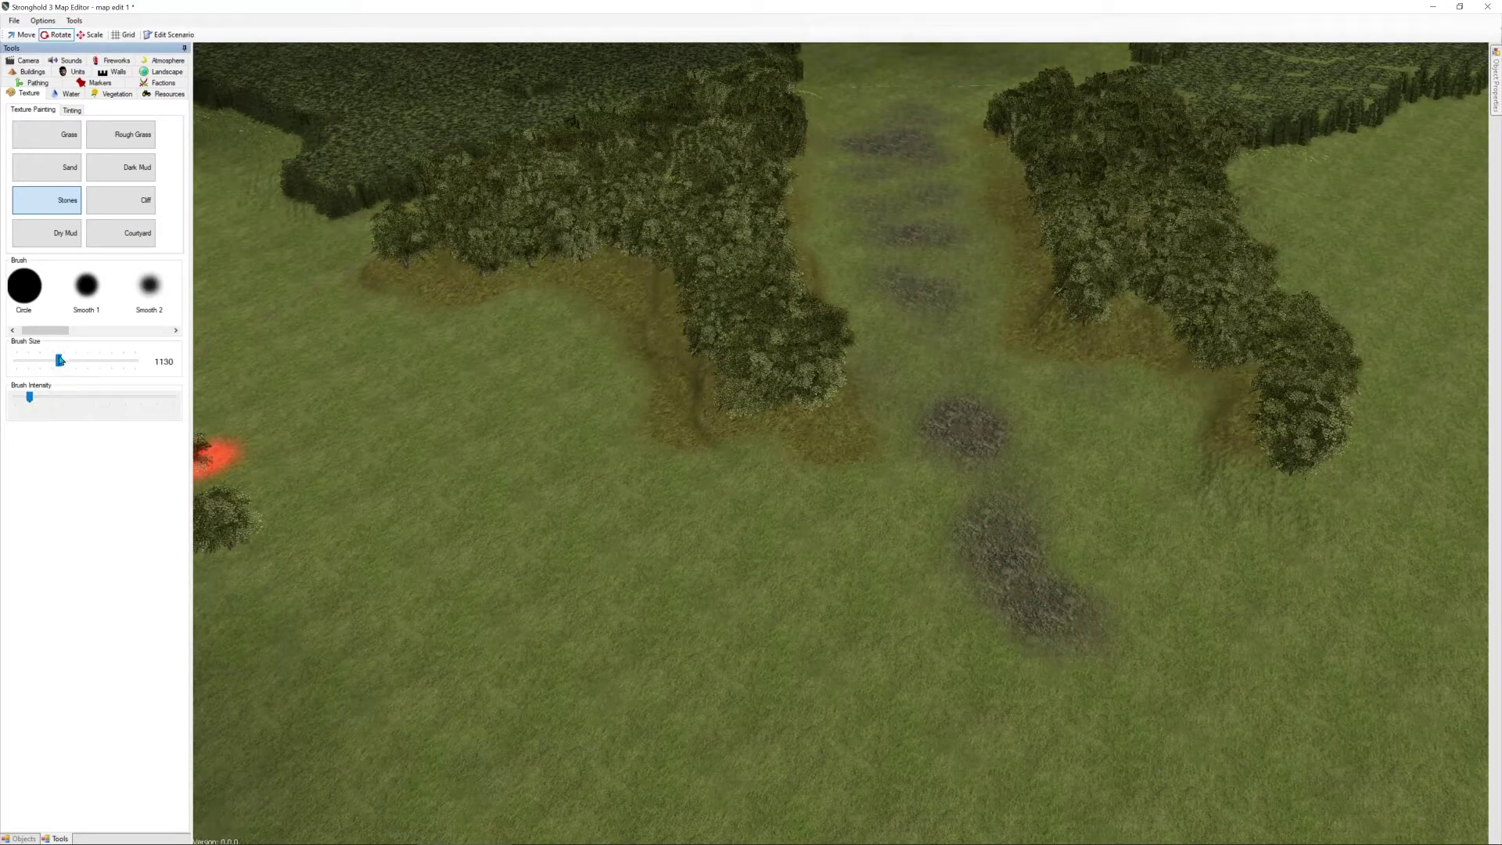
mouse_move(60, 360)
left_mouse_down()
mouse_move(122, 360)
mouse_move(106, 361)
left_mouse_up()
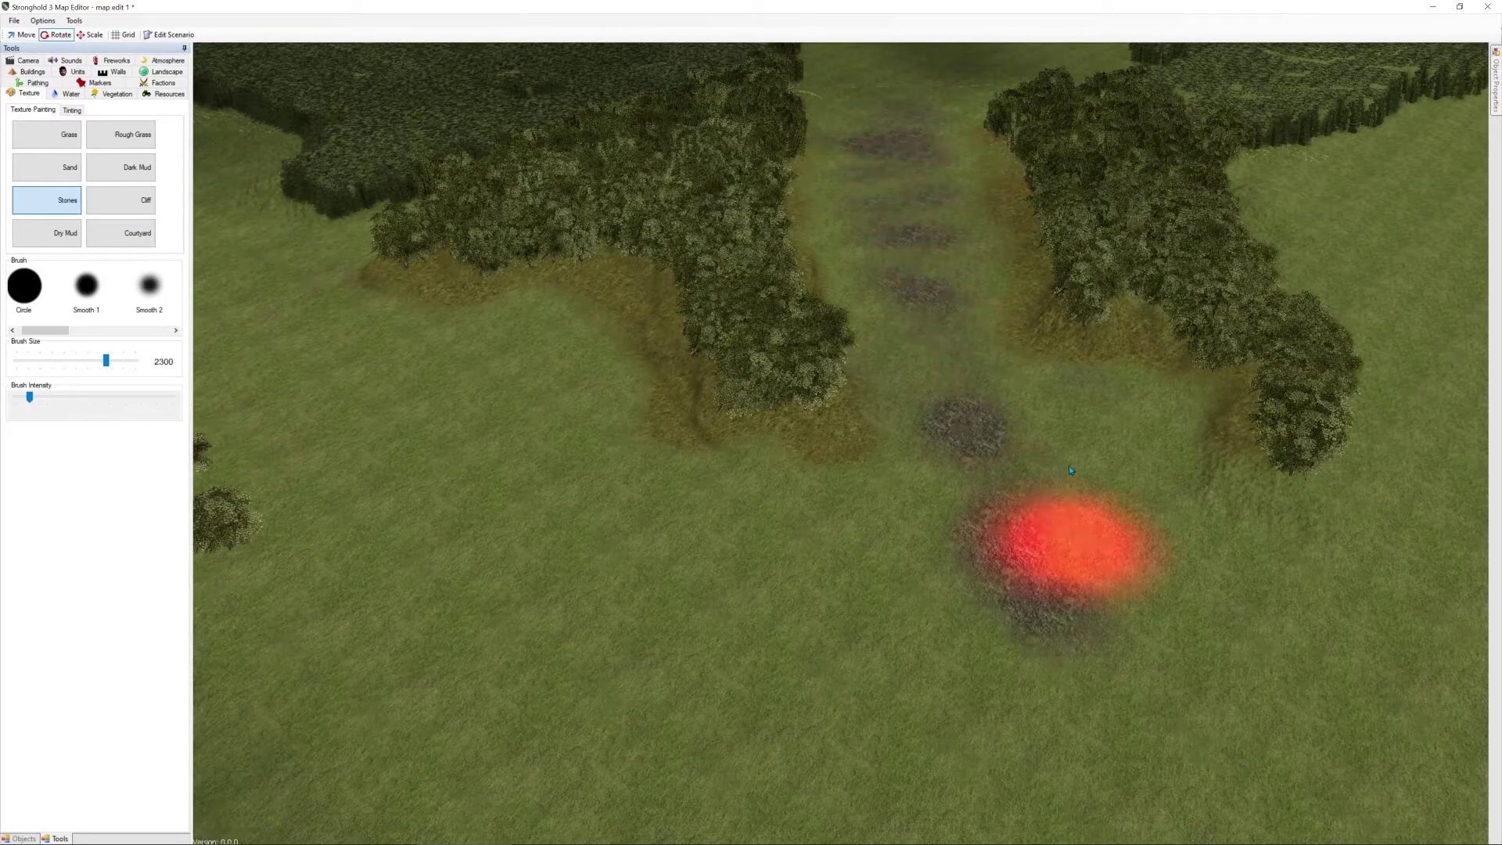
mouse_move(1069, 468)
left_mouse_down()
mouse_move(955, 392)
mouse_move(905, 156)
mouse_move(1040, 547)
mouse_move(1088, 523)
mouse_move(935, 525)
mouse_move(740, 731)
mouse_move(1045, 540)
mouse_move(1139, 598)
mouse_move(1447, 720)
mouse_move(1419, 732)
mouse_move(958, 368)
mouse_move(939, 81)
mouse_move(923, 438)
mouse_move(891, 344)
mouse_move(963, 335)
mouse_move(928, 336)
left_mouse_up()
key("w")
mouse_move(944, 166)
left_mouse_down()
mouse_move(956, 415)
mouse_move(936, 105)
left_mouse_up()
left_click_drag(963, 273, 735, 253)
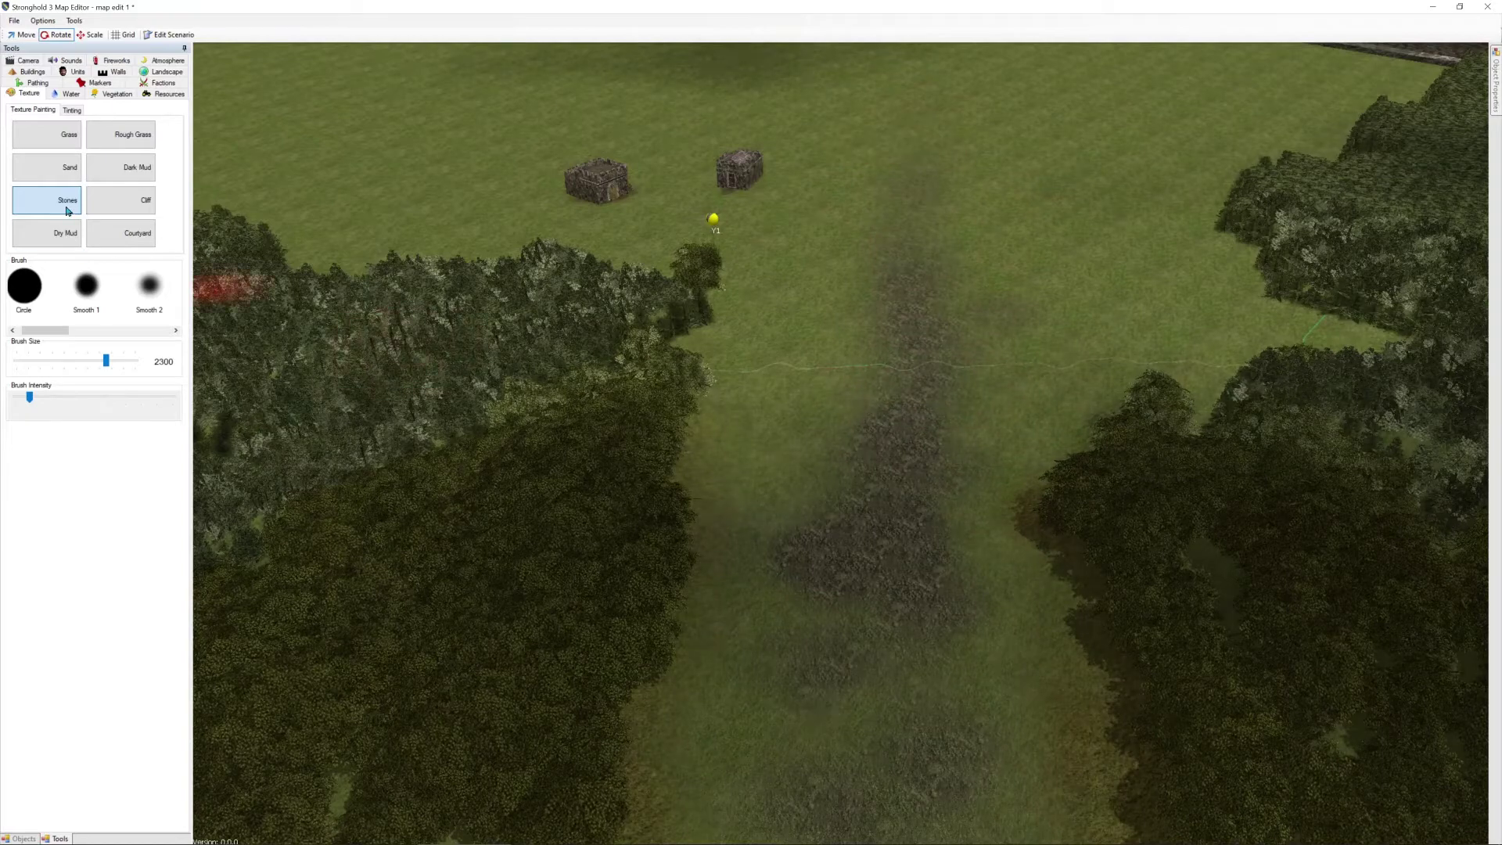
Continue the path with Dry Mud from the end of the stones past the two stone huts towards the far settlement
left_click(71, 232)
key("w")
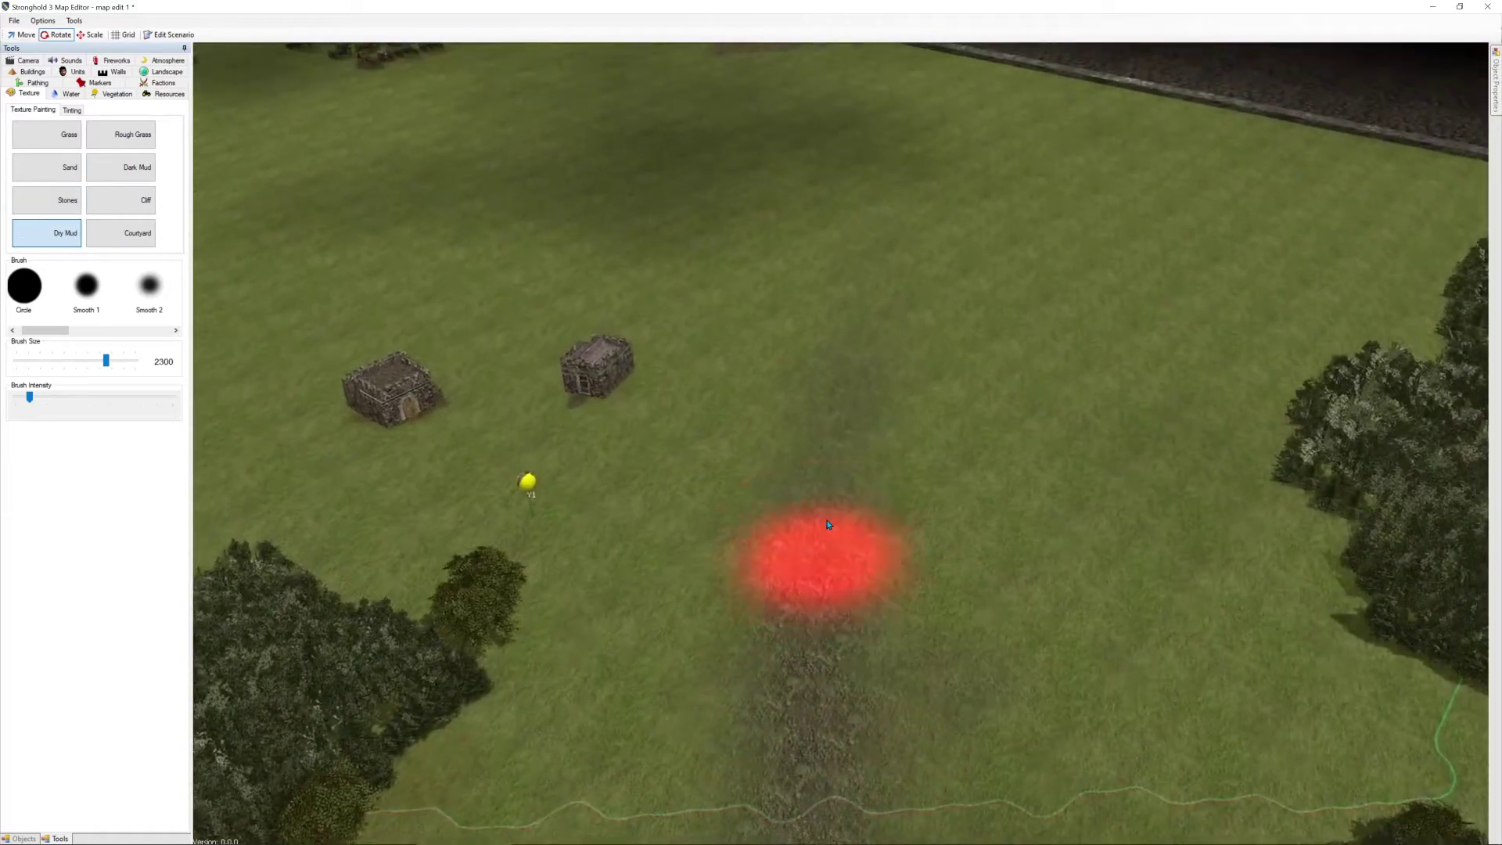
left_click_drag(780, 329, 544, 104)
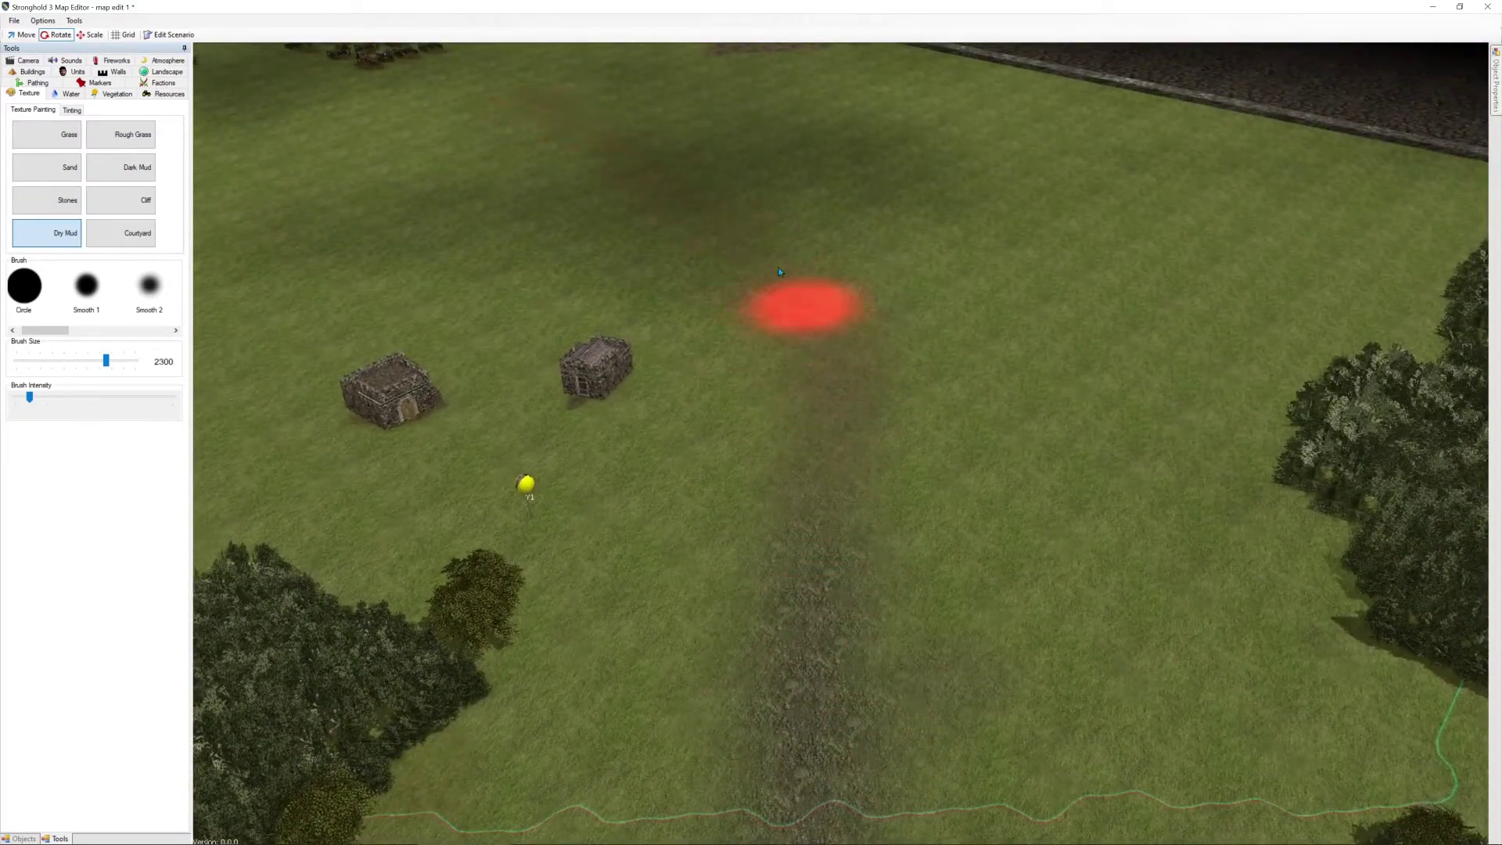
key("w")
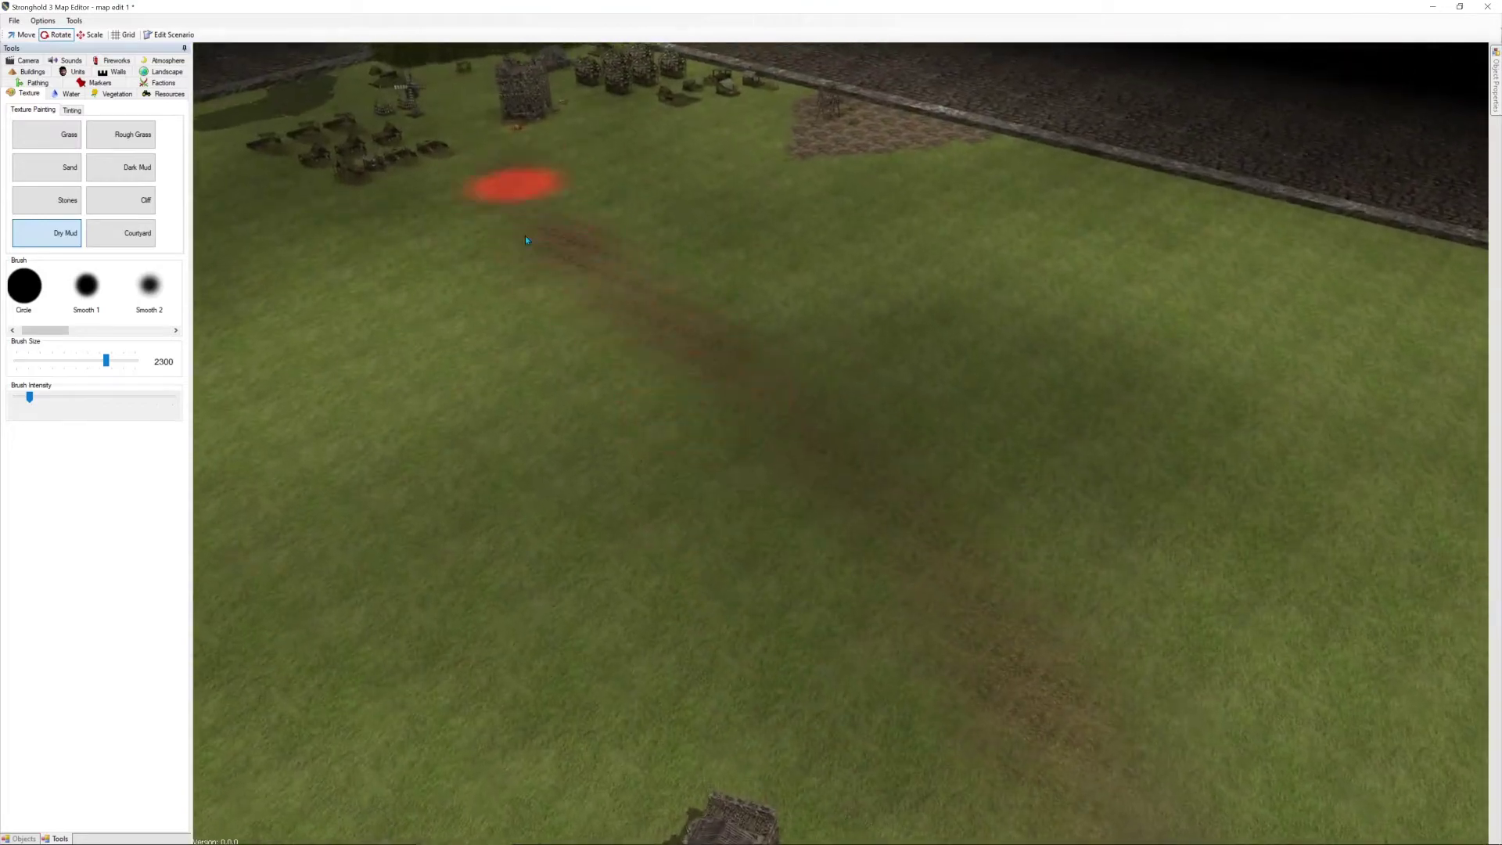
Paint Dry Mud over the path's fork in front of the forests, extending it along the side branches
middle_click_drag(1236, 564, 1214, 568)
key("s")
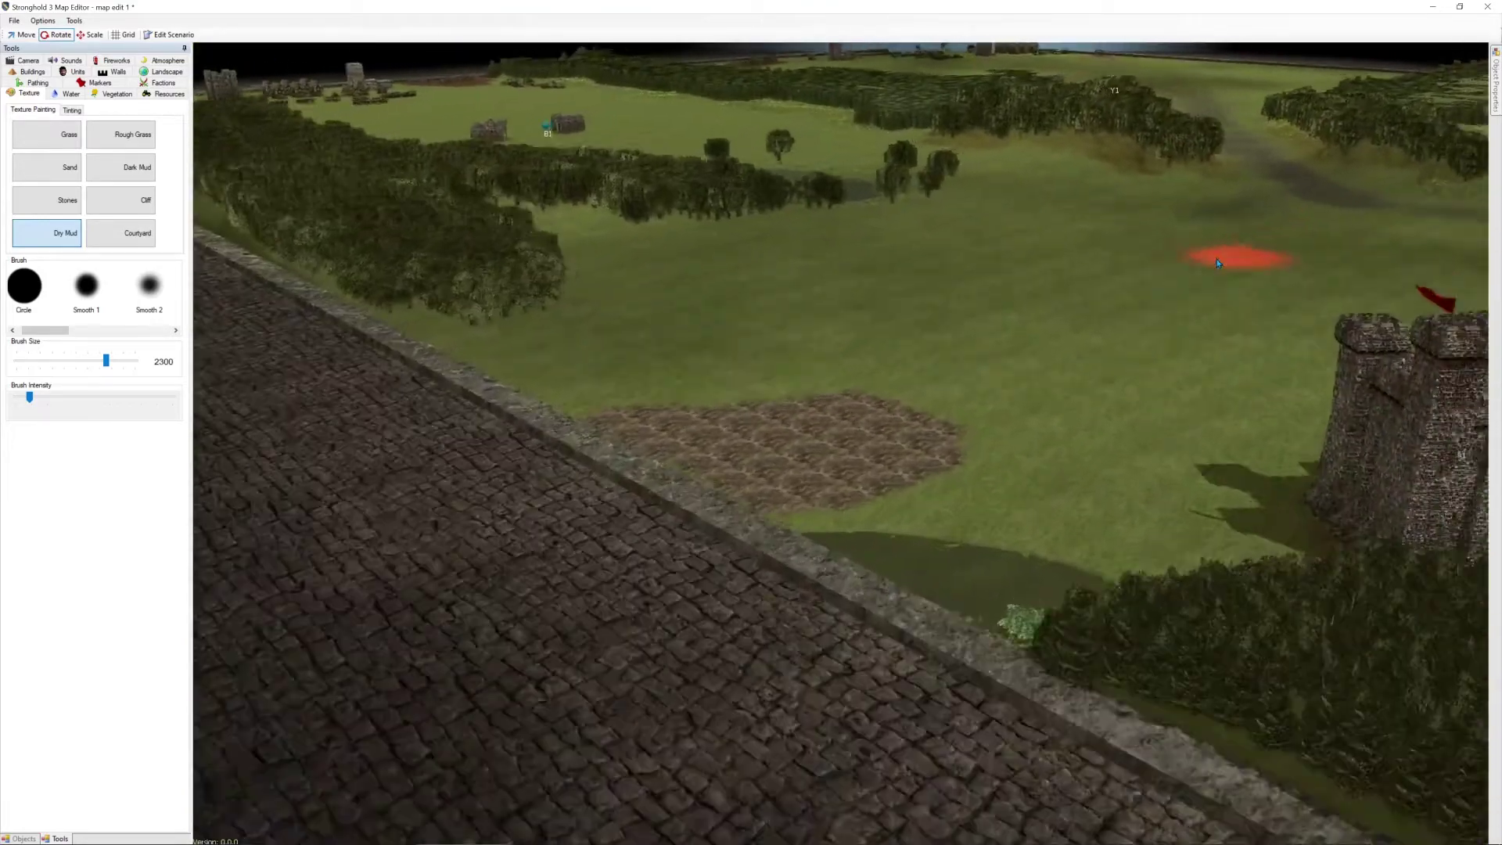
key("d")
key("w")
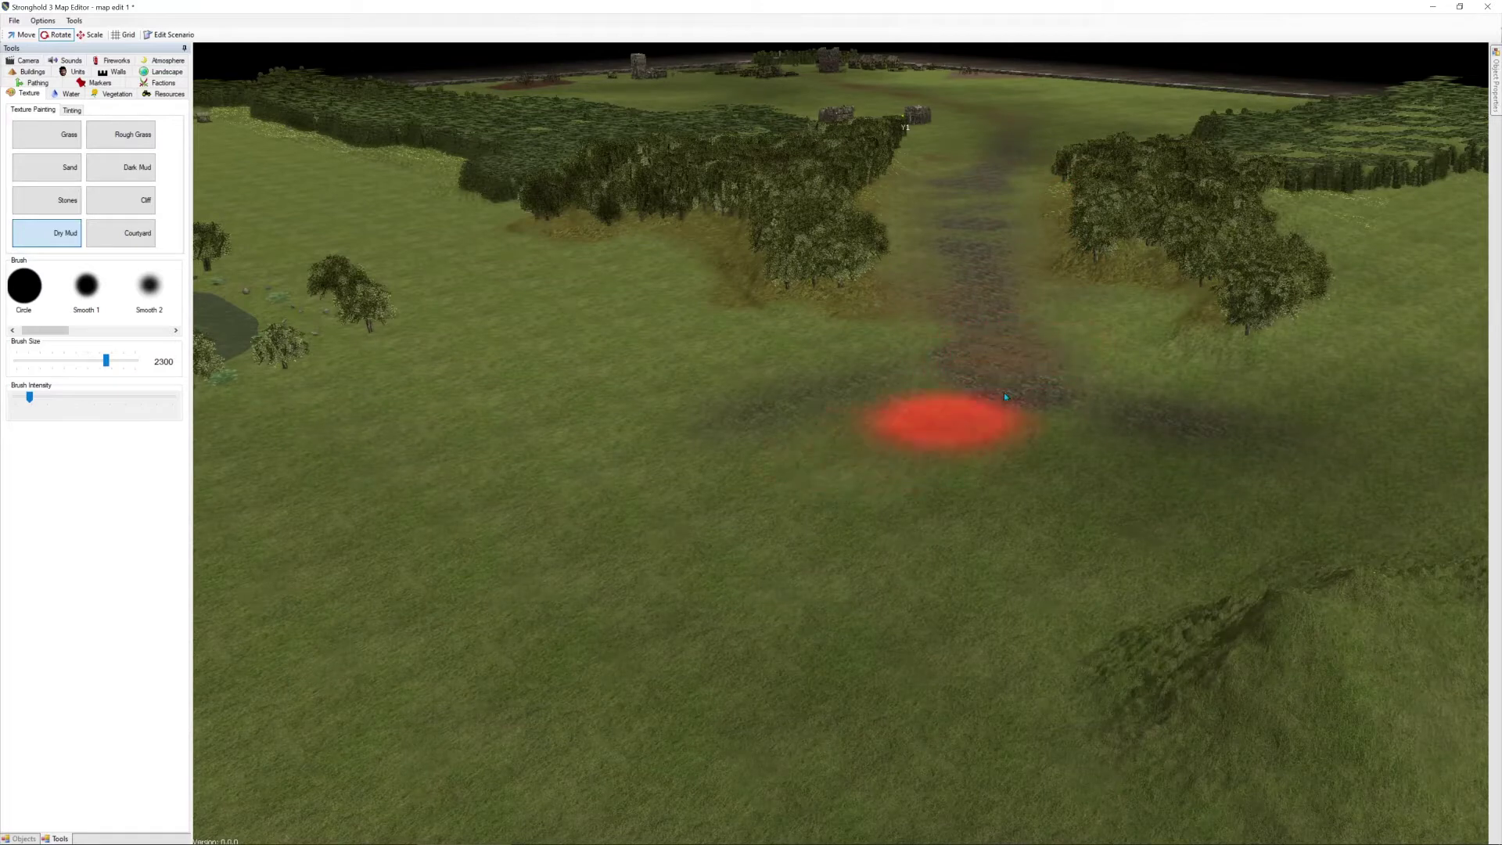
key("w")
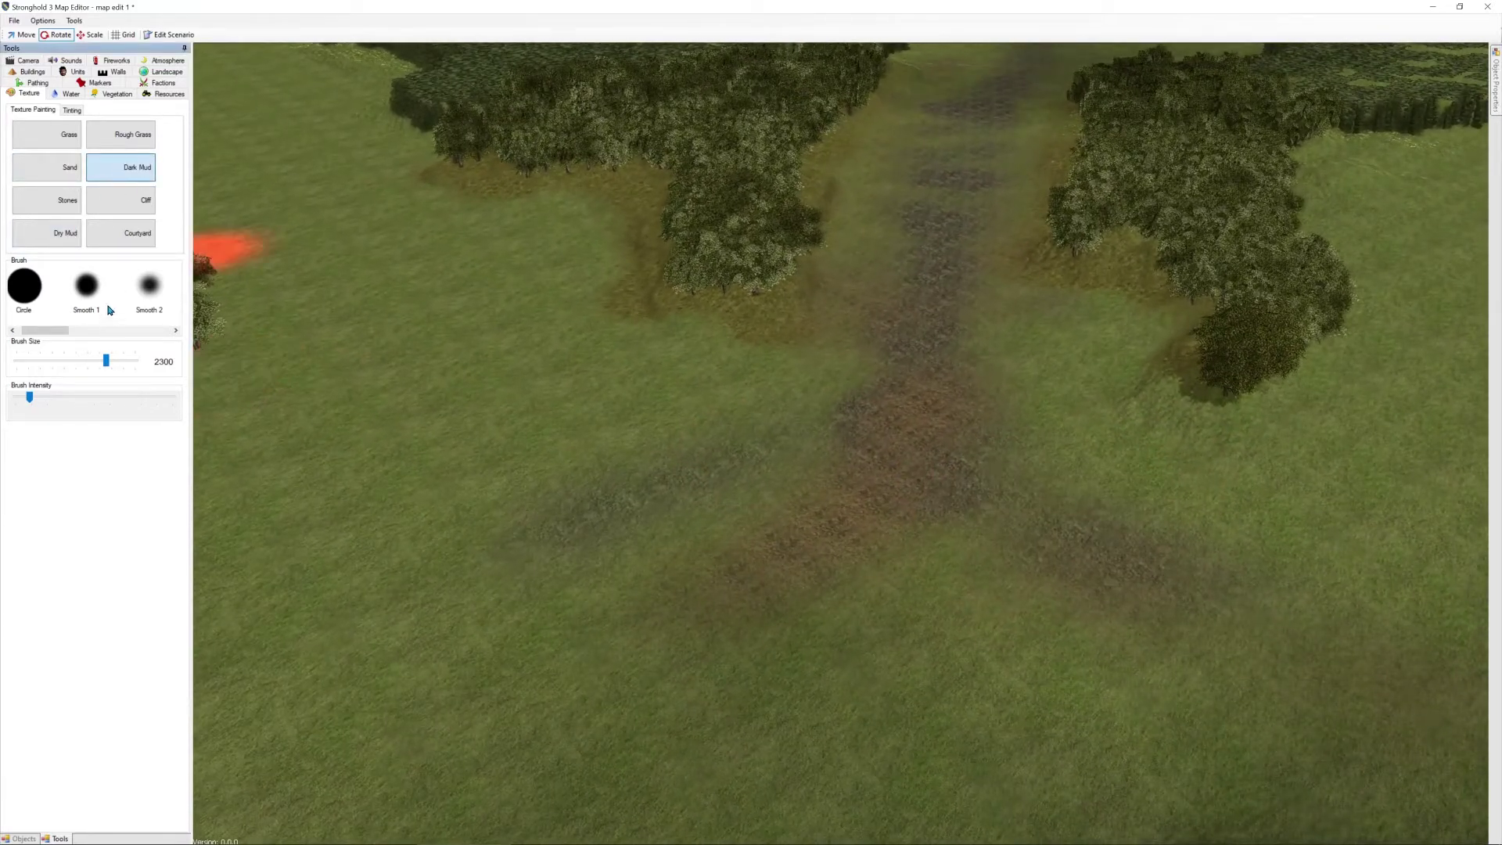
Paint small Dark Mud patches beside the path and along the forest edges with a smooth brush of size 860
mouse_move(56, 330)
left_mouse_down()
mouse_move(70, 330)
mouse_move(44, 365)
left_mouse_up()
key("w")
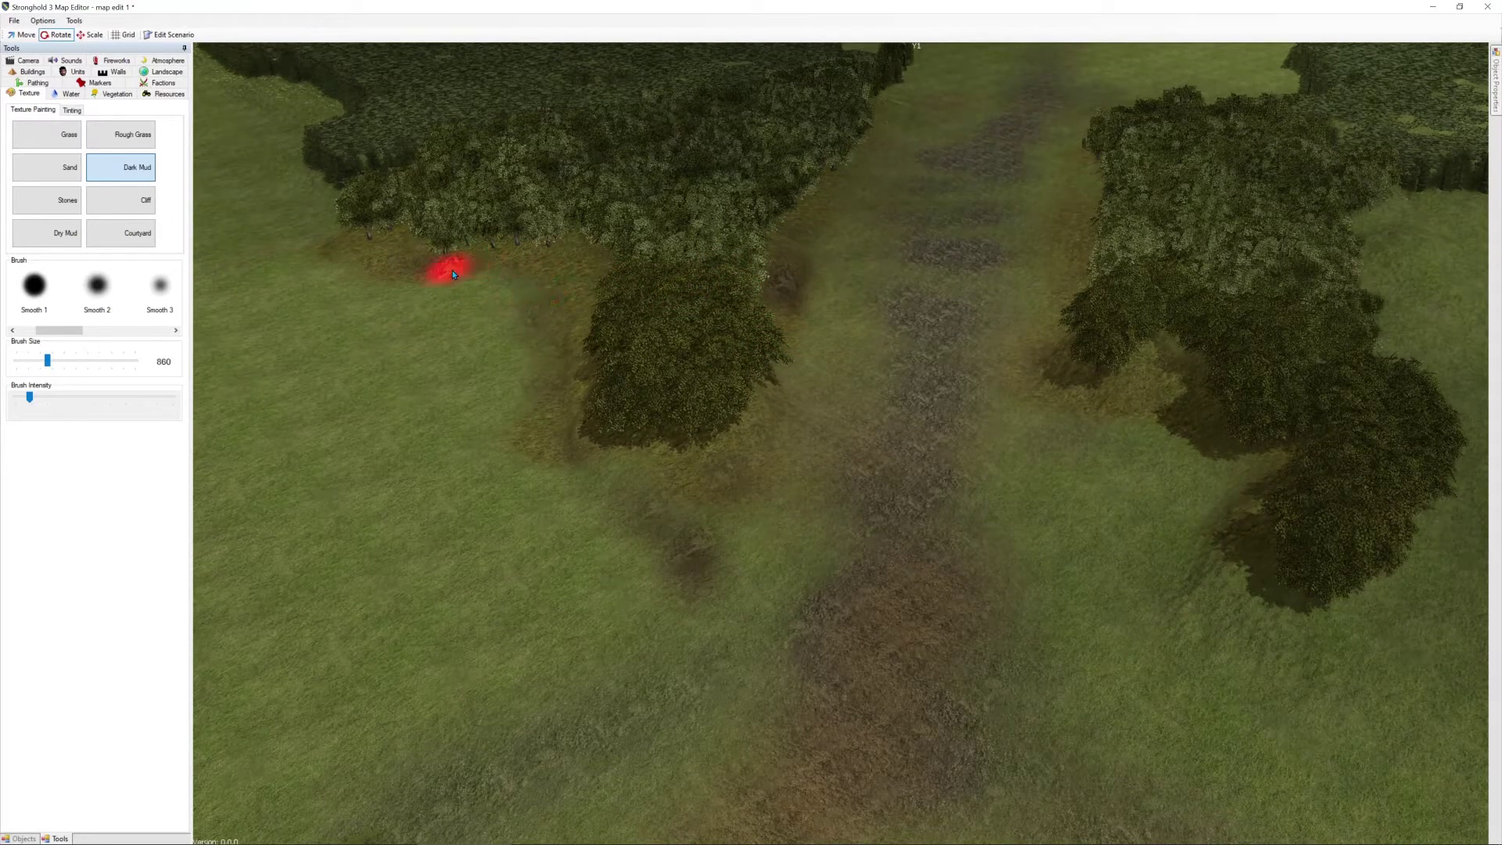
mouse_move(708, 404)
middle_mouse_down()
mouse_move(832, 406)
mouse_move(834, 432)
mouse_move(1011, 510)
mouse_move(1036, 419)
mouse_move(997, 288)
mouse_move(989, 327)
mouse_move(1016, 372)
mouse_move(813, 344)
middle_mouse_up()
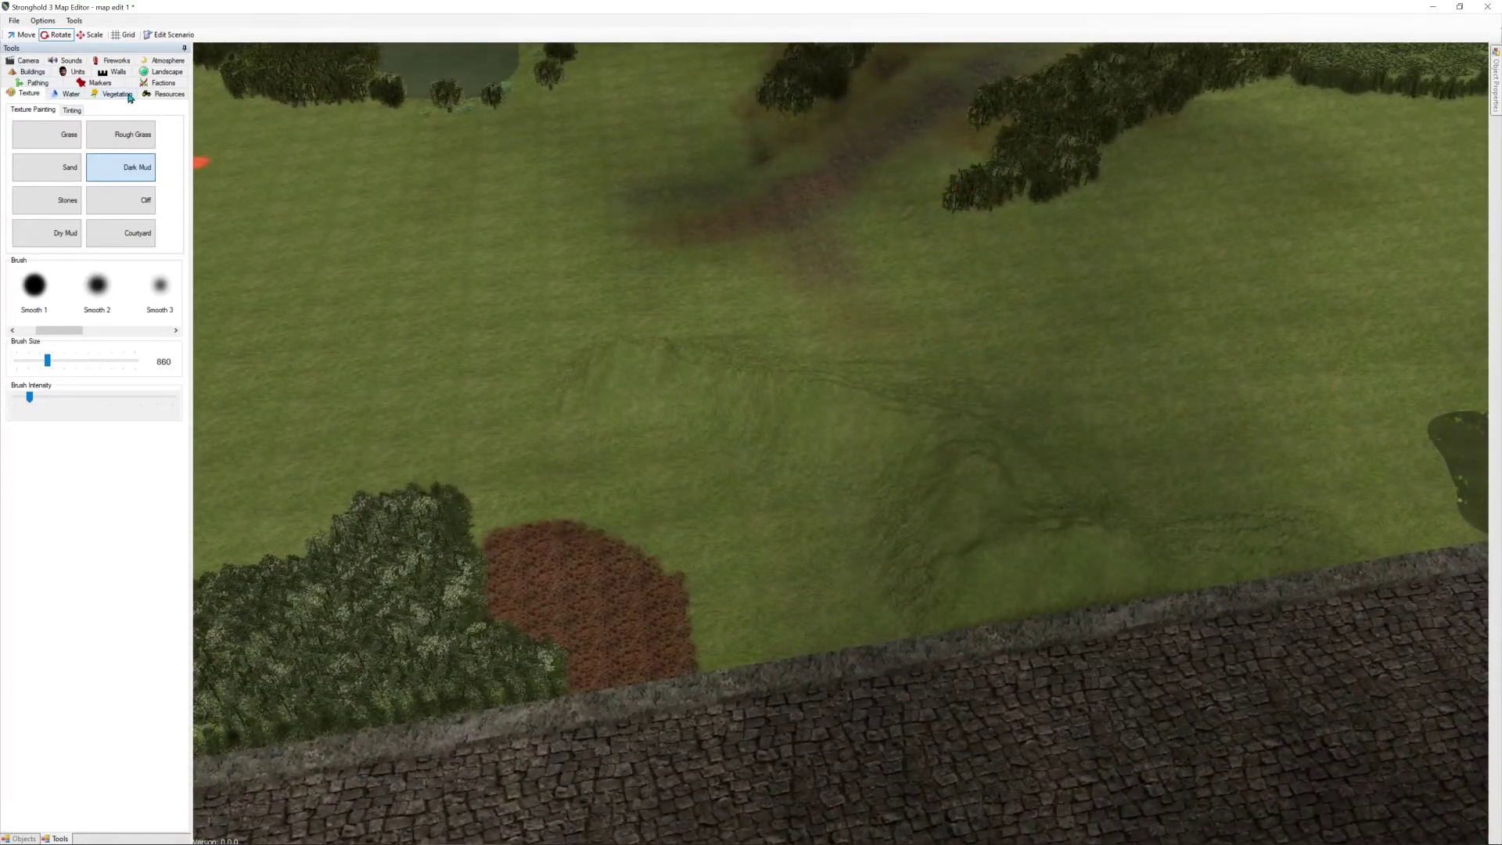
Outline the ridge beside the map's edge wall with blocked tiles and remove the stray blocked strip next to it
left_click(165, 93)
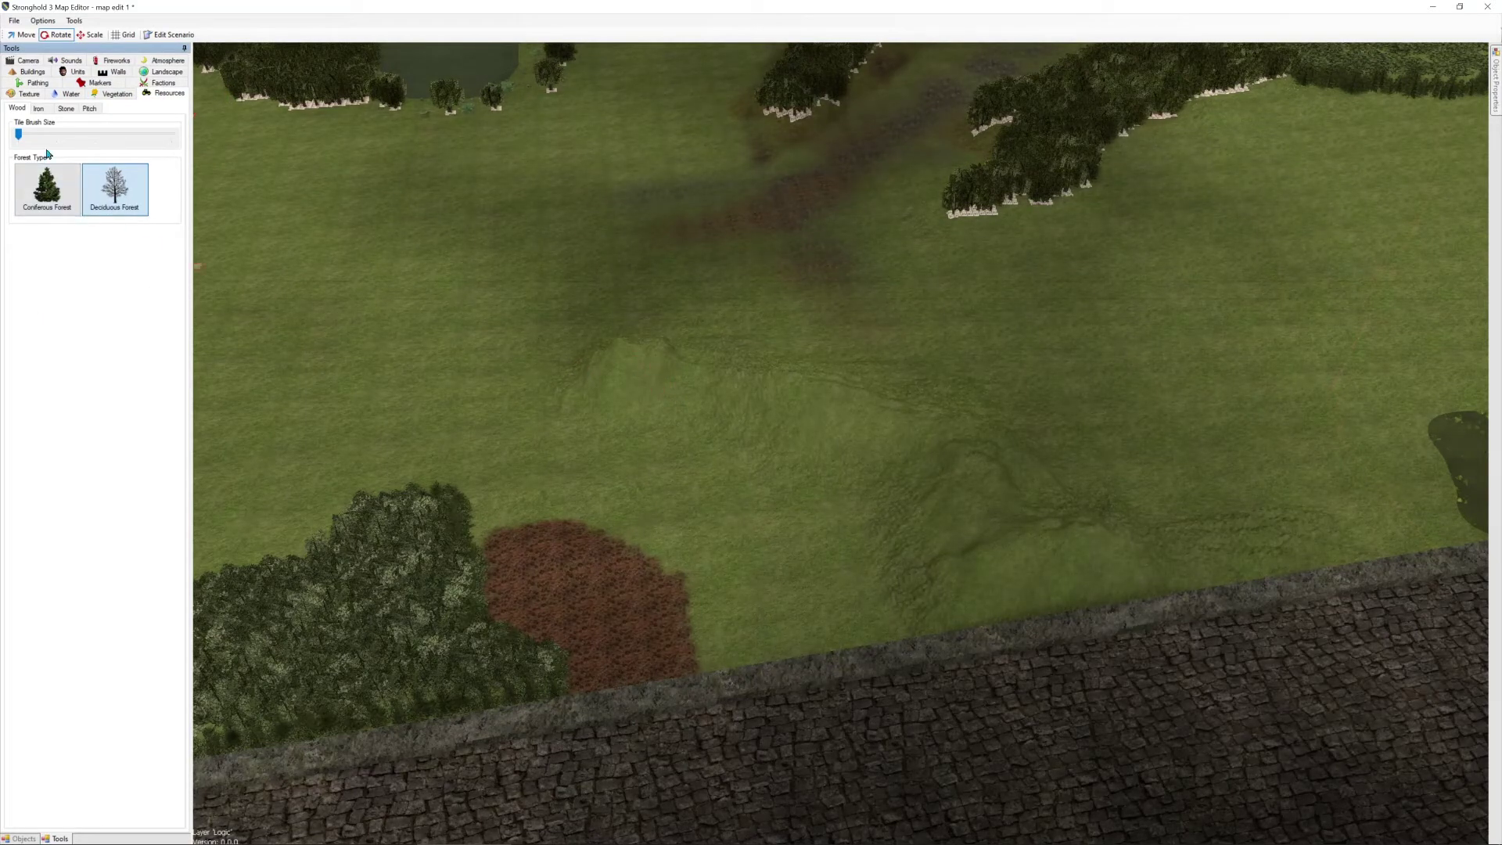
scroll(696, 279, "up", 3)
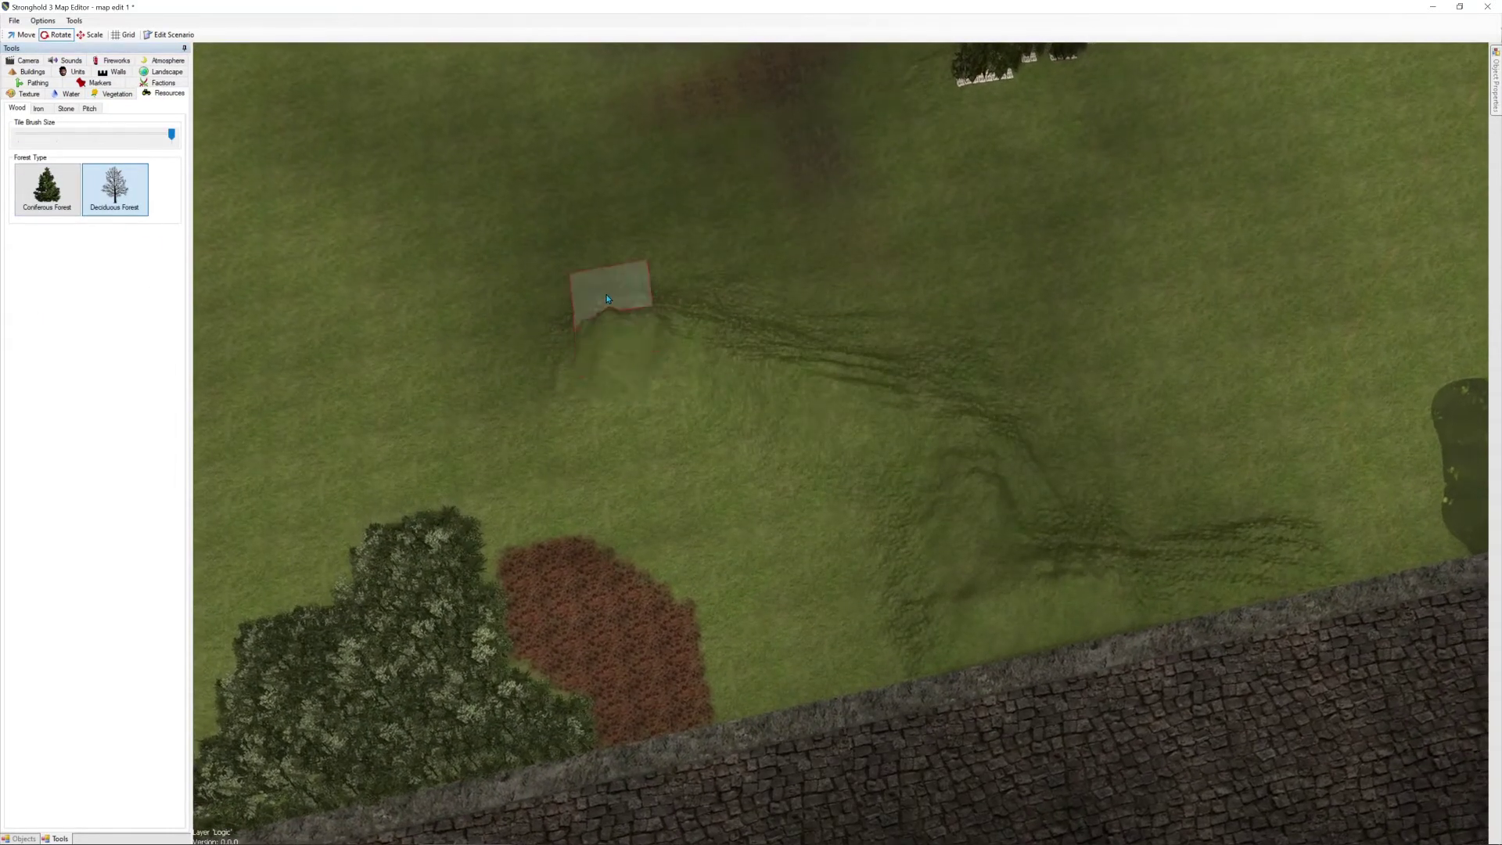
left_click(45, 85)
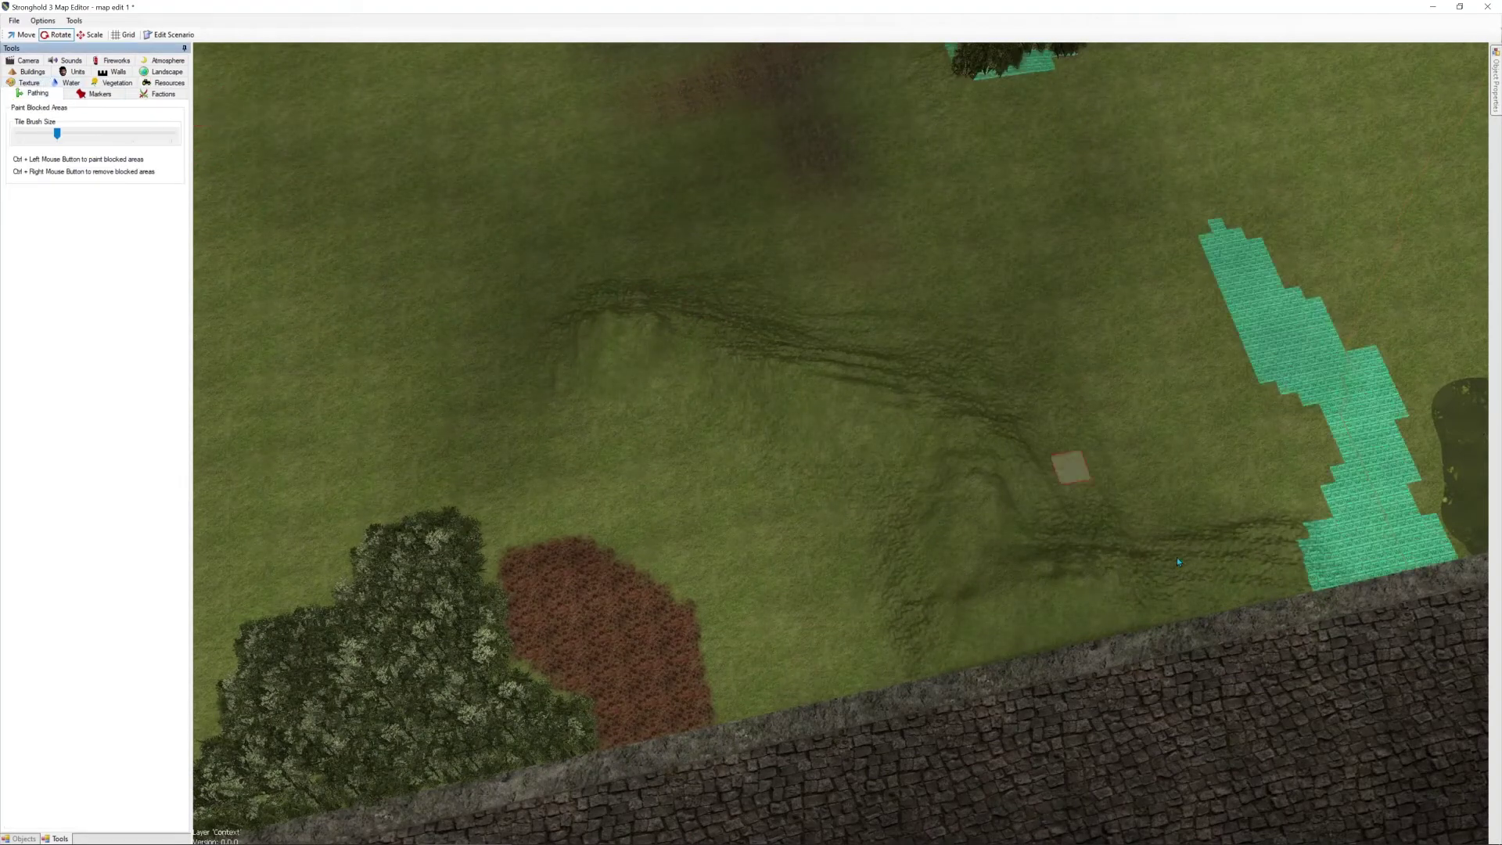
mouse_move(1301, 542)
left_mouse_down("ctrl")
mouse_move(1003, 432)
mouse_move(804, 302)
mouse_move(547, 326)
mouse_move(811, 530)
mouse_move(916, 650)
left_mouse_up("ctrl")
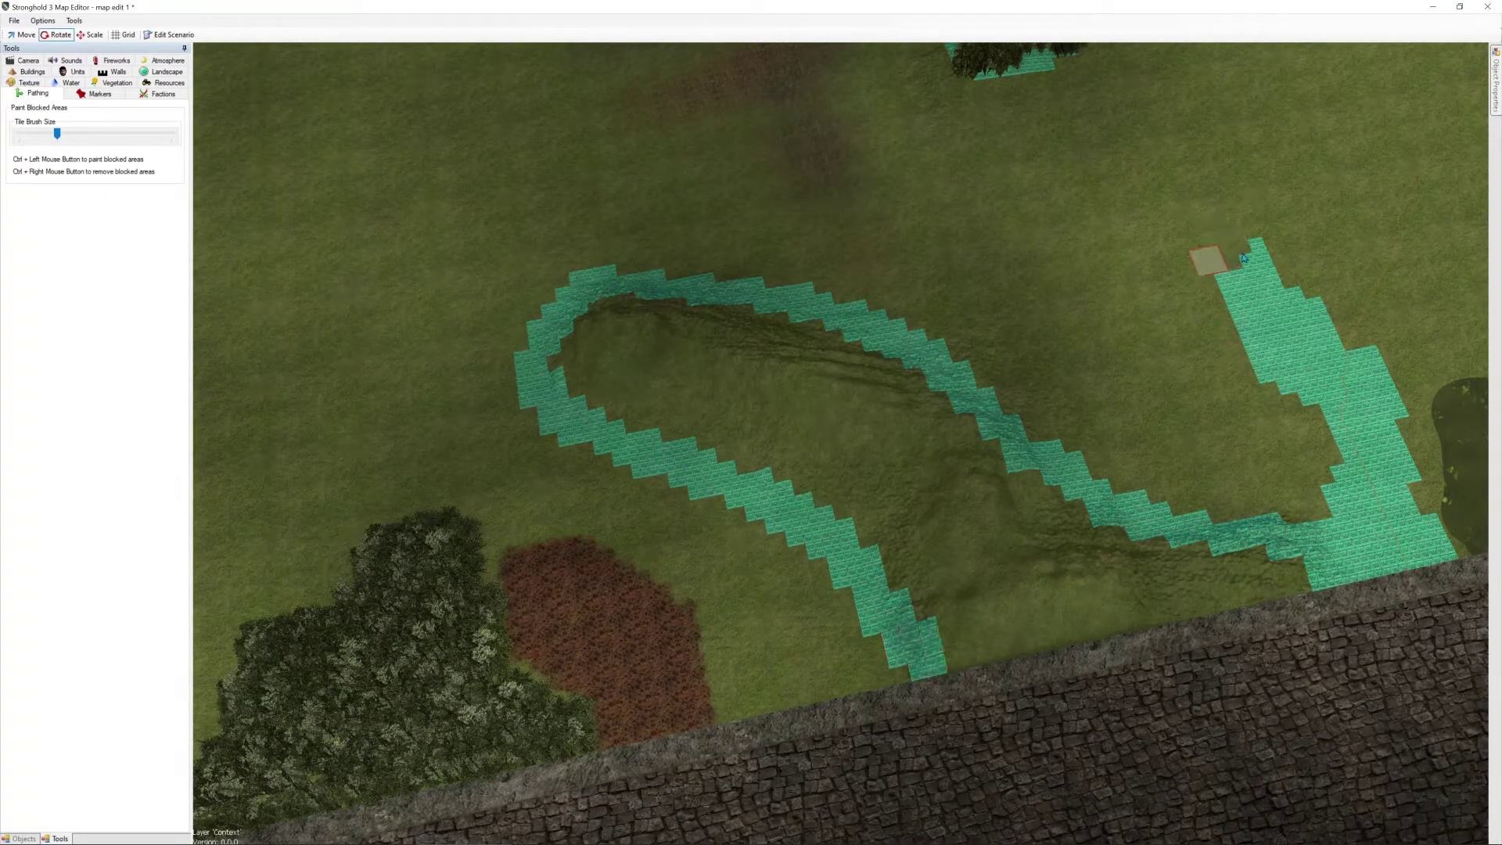
mouse_move(1306, 296)
right_mouse_down("ctrl")
mouse_move(1310, 364)
mouse_move(1356, 424)
right_mouse_up("ctrl")
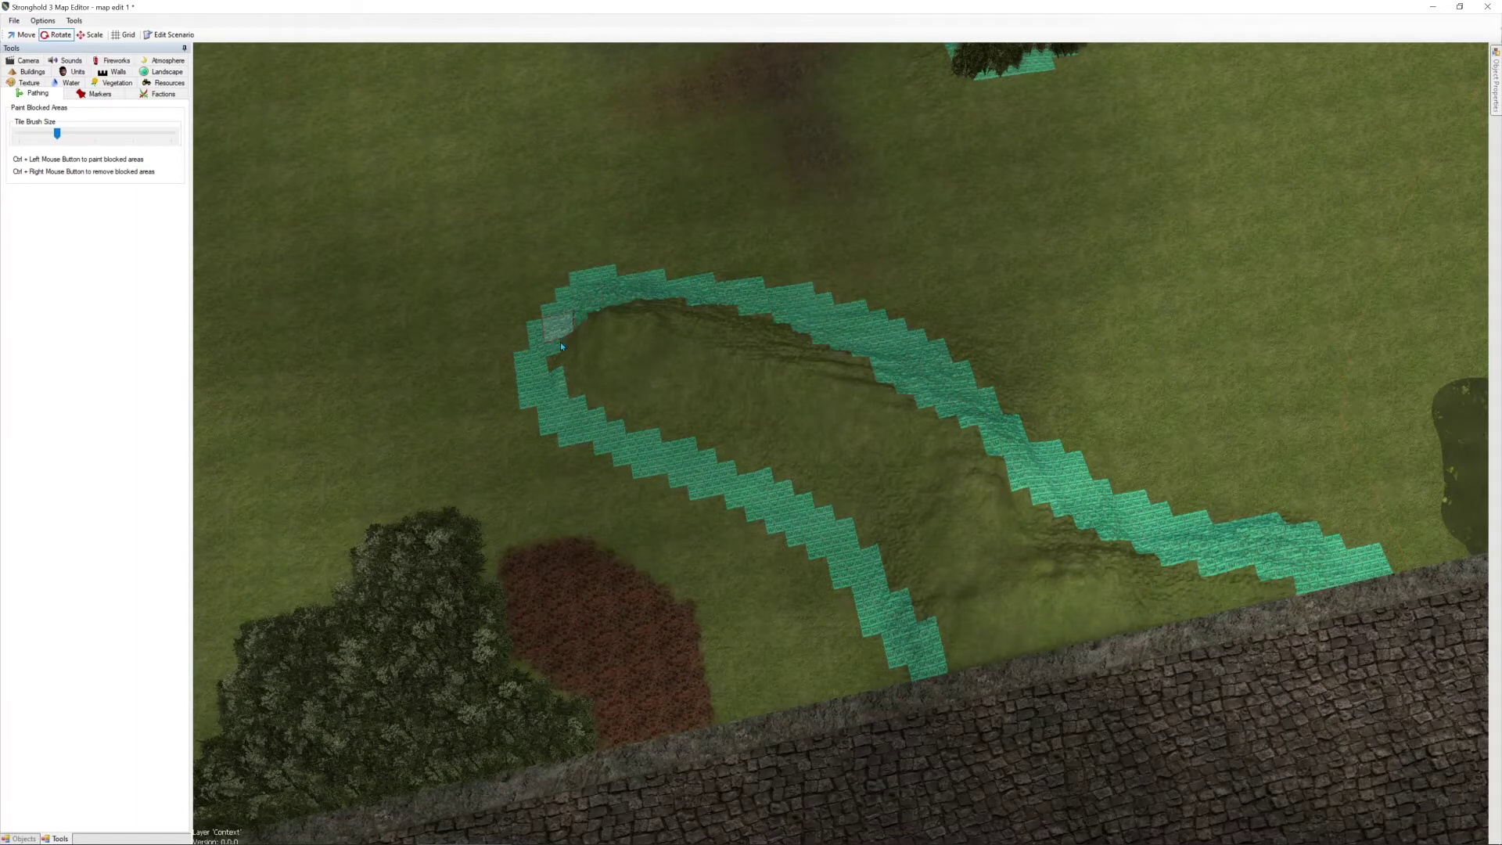
Cover the whole outlined ridge beside the edge wall with Coniferous Forest using the largest tile brush
left_click(158, 85)
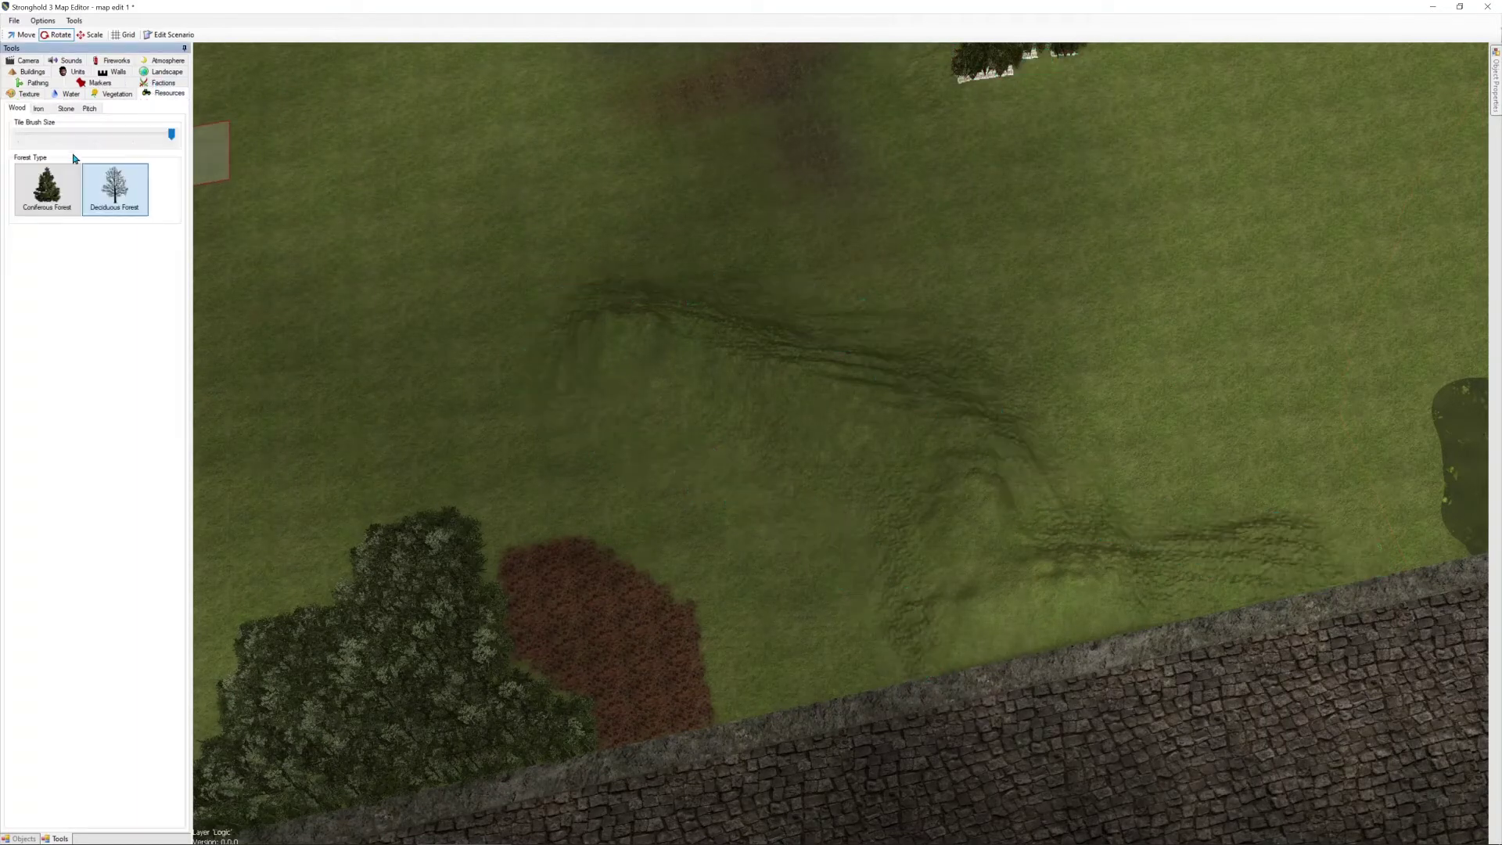
mouse_move(612, 332)
left_mouse_down()
mouse_move(946, 422)
mouse_move(688, 326)
mouse_move(989, 574)
mouse_move(1004, 626)
mouse_move(1275, 571)
mouse_move(1174, 567)
mouse_move(861, 479)
mouse_move(857, 358)
mouse_move(1109, 548)
left_mouse_up()
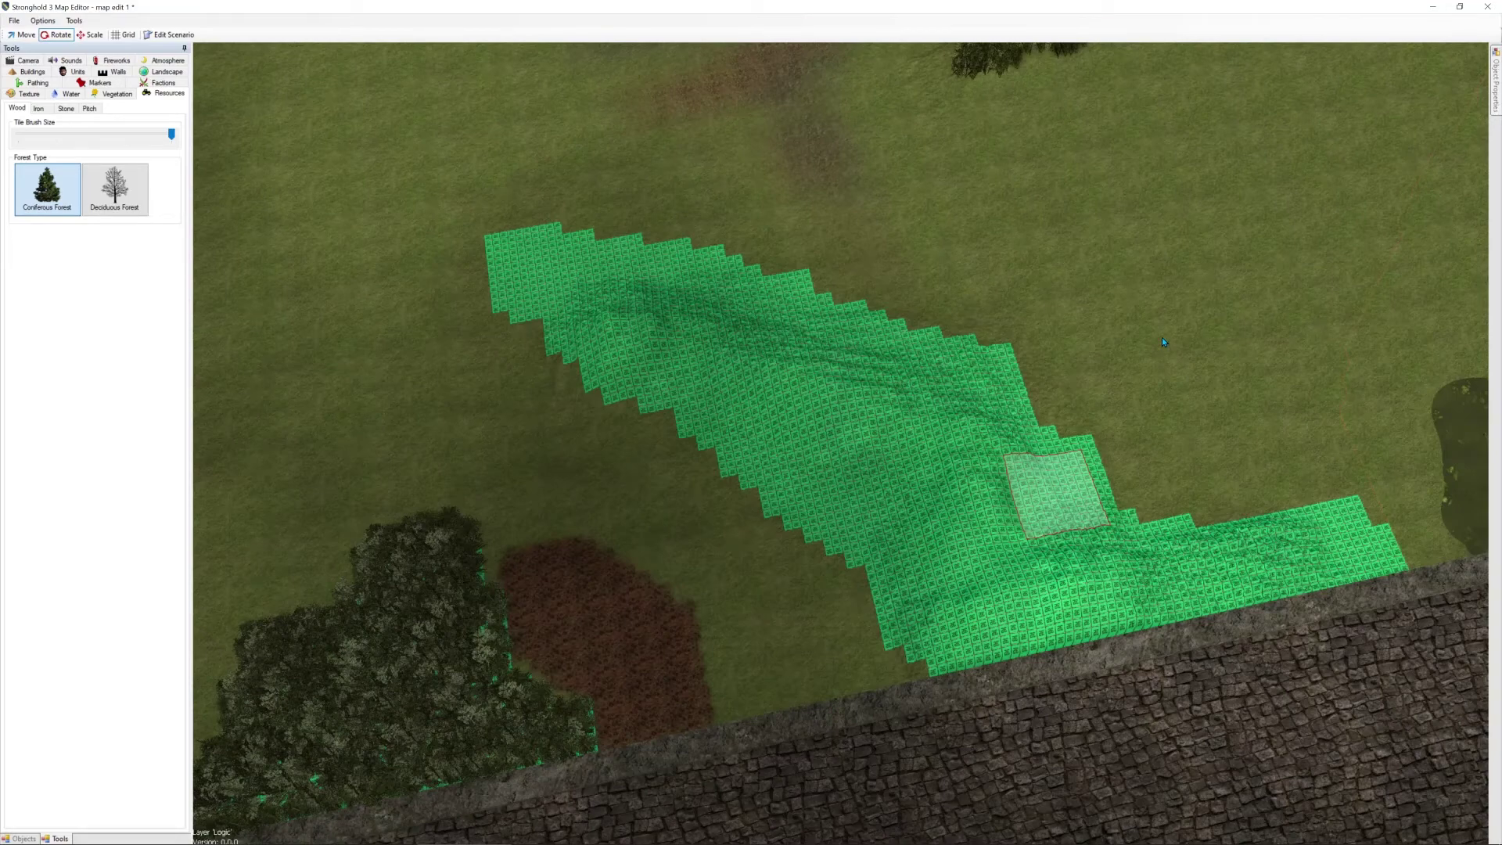
Examine the ridge forest, the path through the forest gap and the surrounding settlements from several angles
mouse_move(1190, 319)
middle_mouse_down()
mouse_move(1212, 318)
mouse_move(1144, 350)
mouse_move(1323, 316)
mouse_move(1404, 323)
middle_mouse_up()
key("s")
key("a")
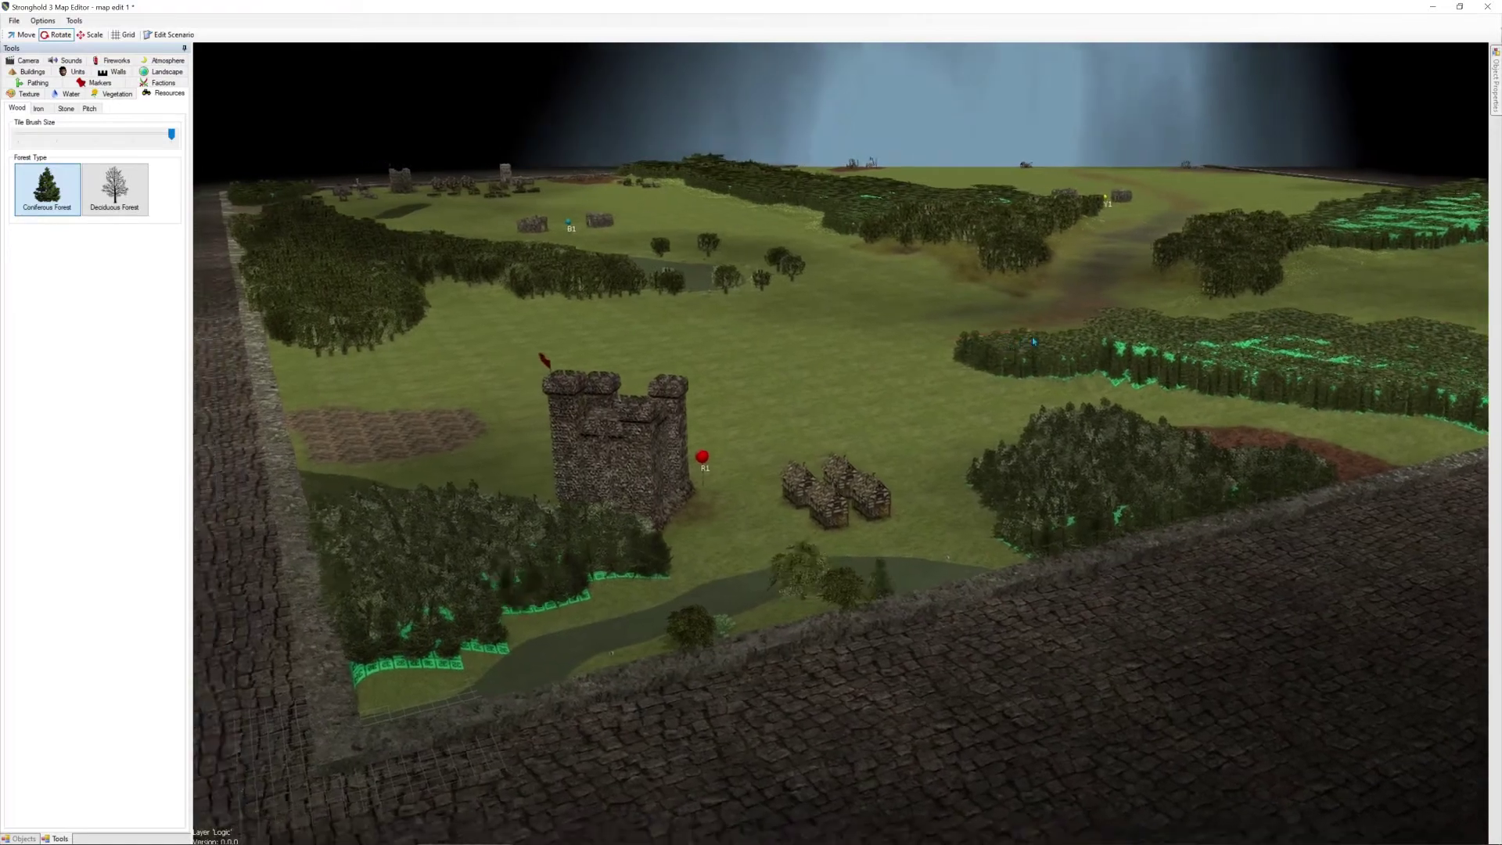
key("d")
key("w")
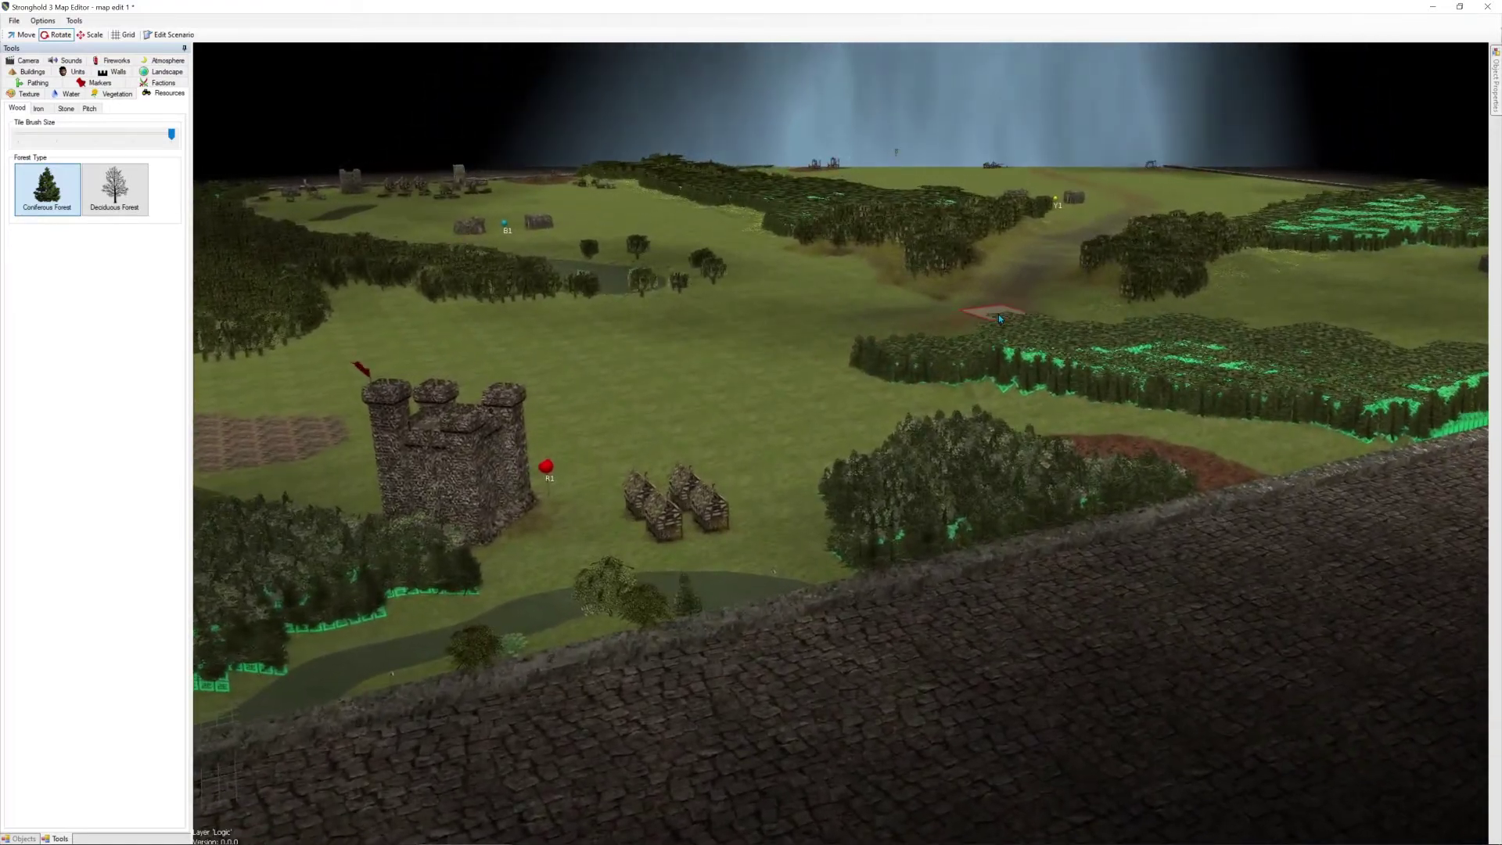
middle_click_drag(998, 313, 1029, 311)
key("d")
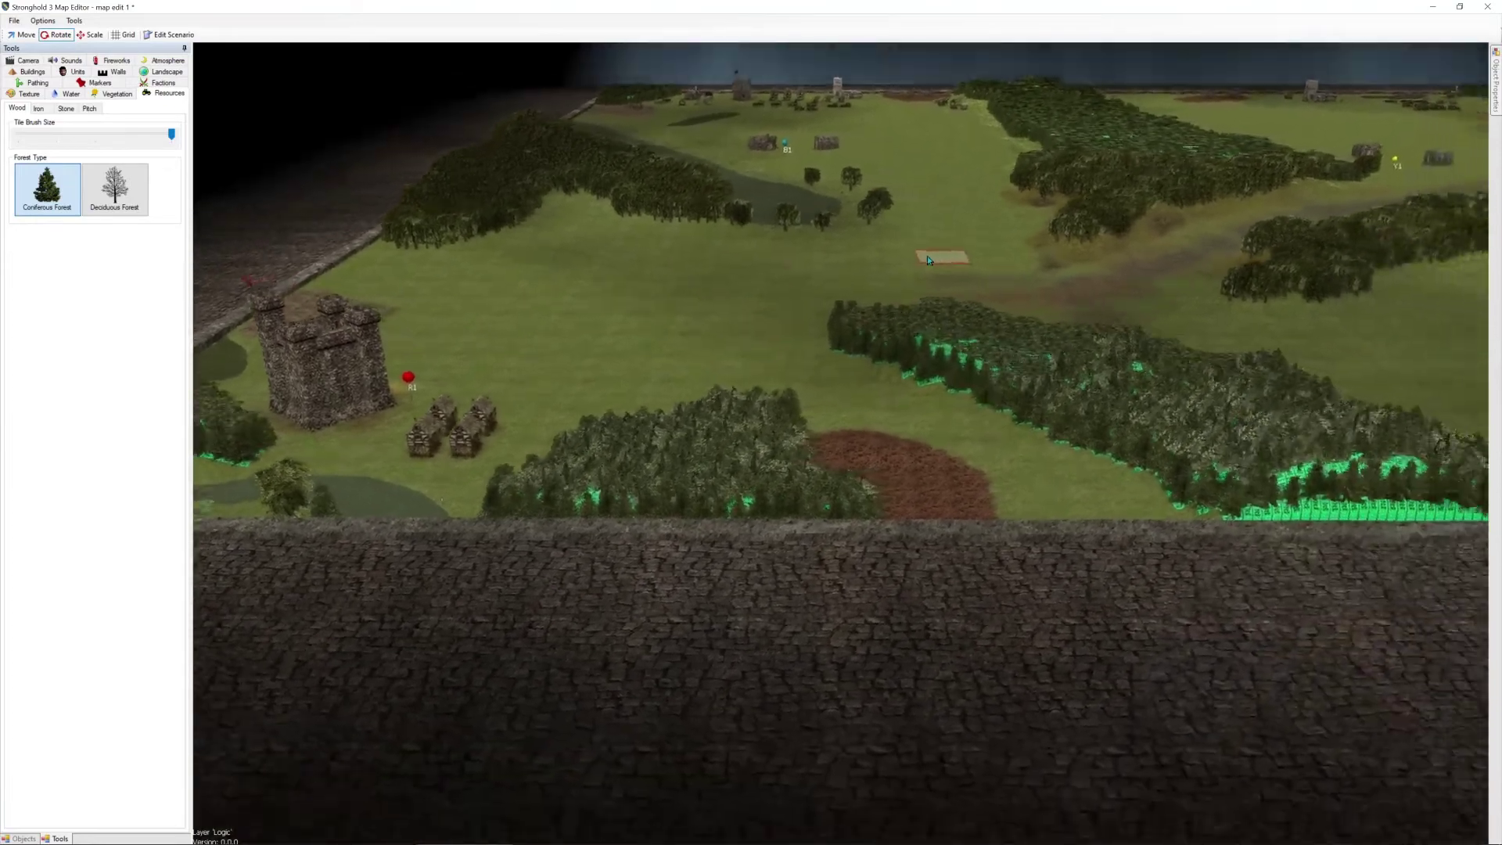
key("d")
key("w")
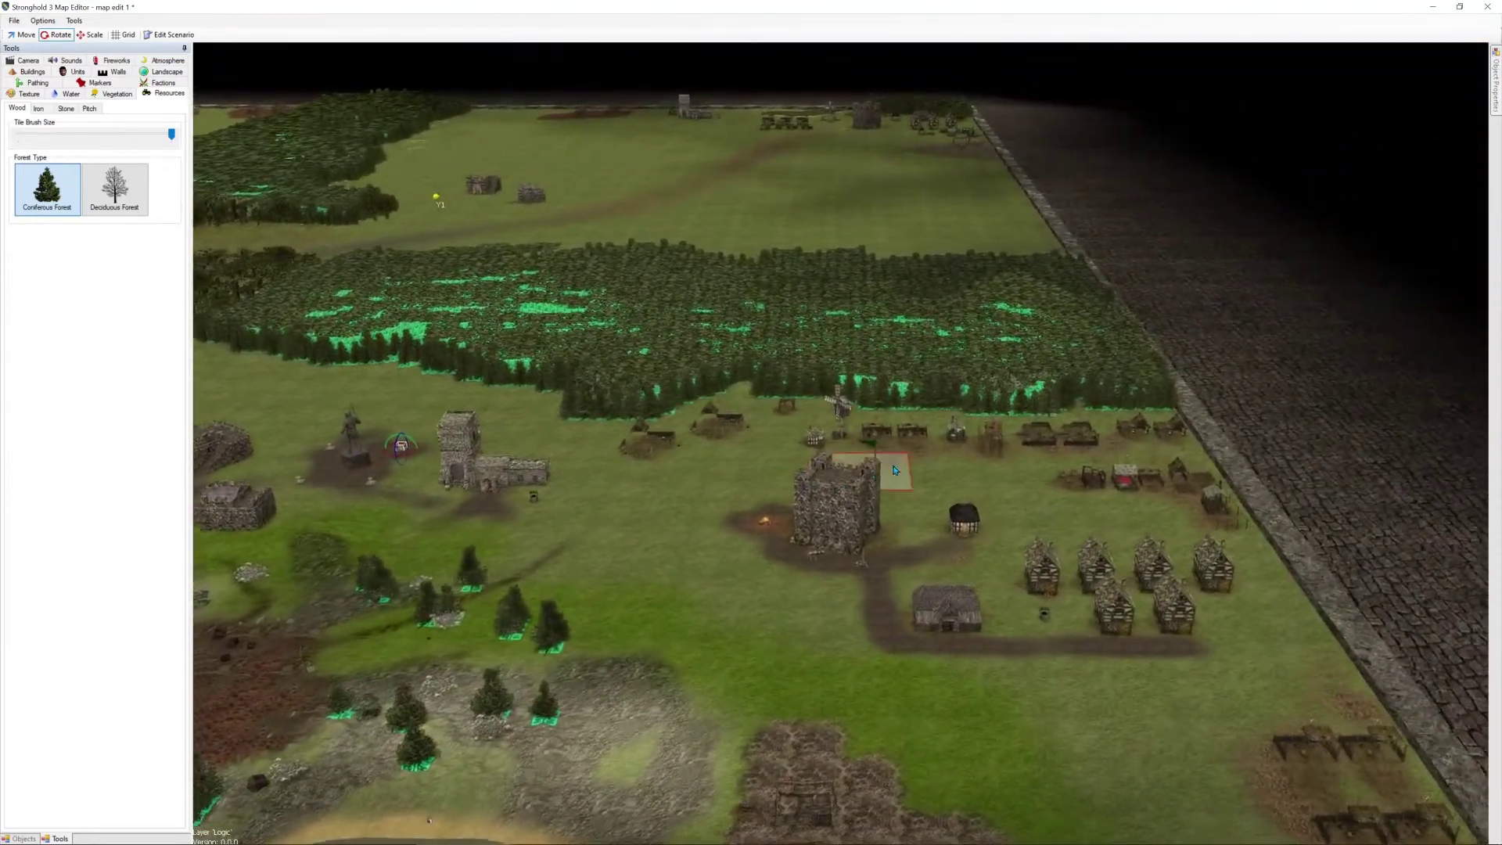
key("s")
key("a")
key("w")
key("s")
key("a")
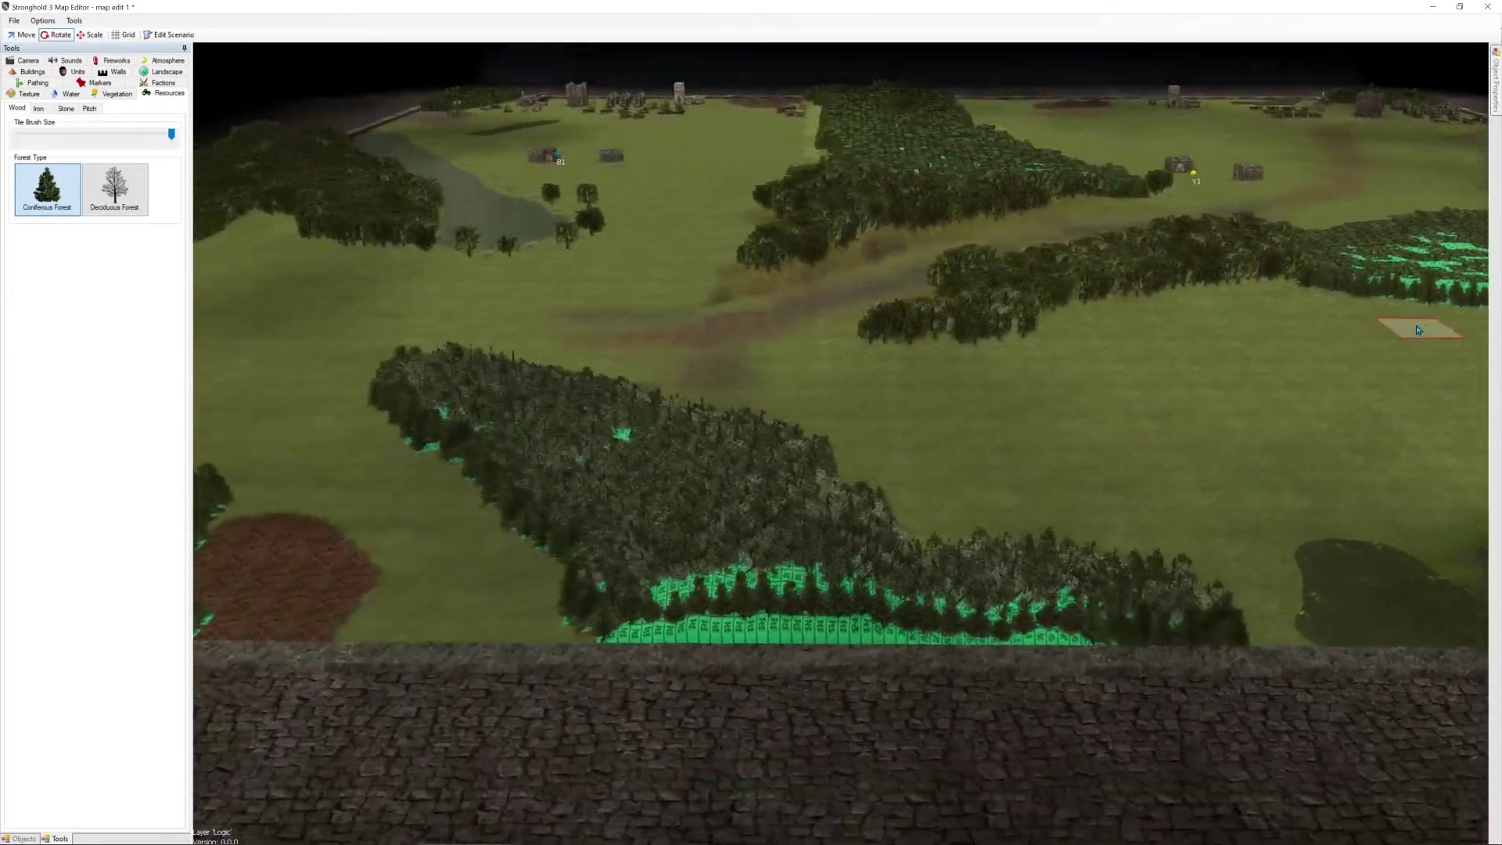
middle_click_drag(1039, 368, 960, 371)
key("a")
key("s")
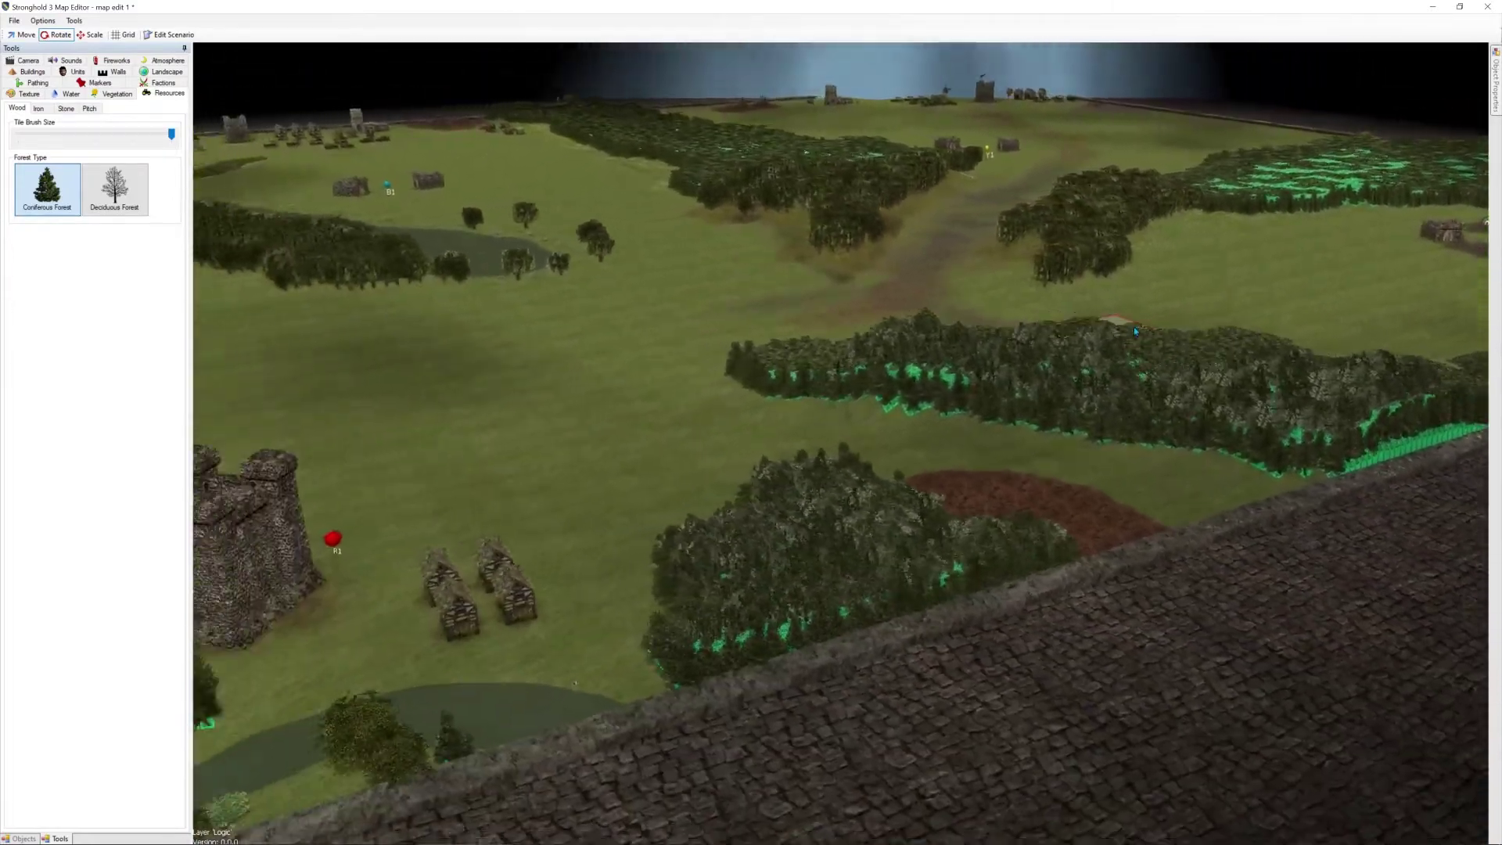
key("d")
key("w")
key("a")
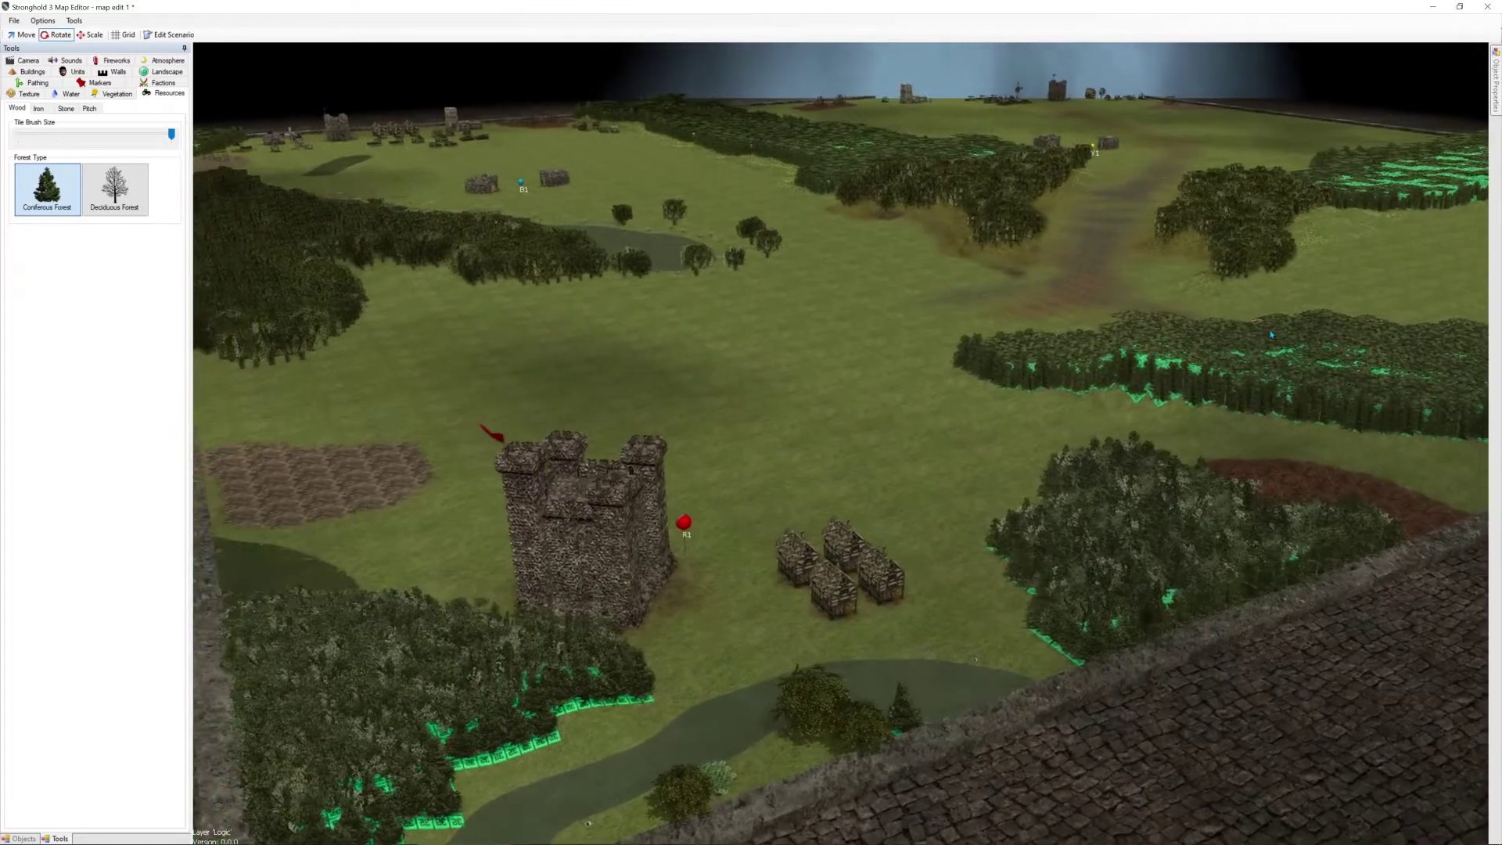